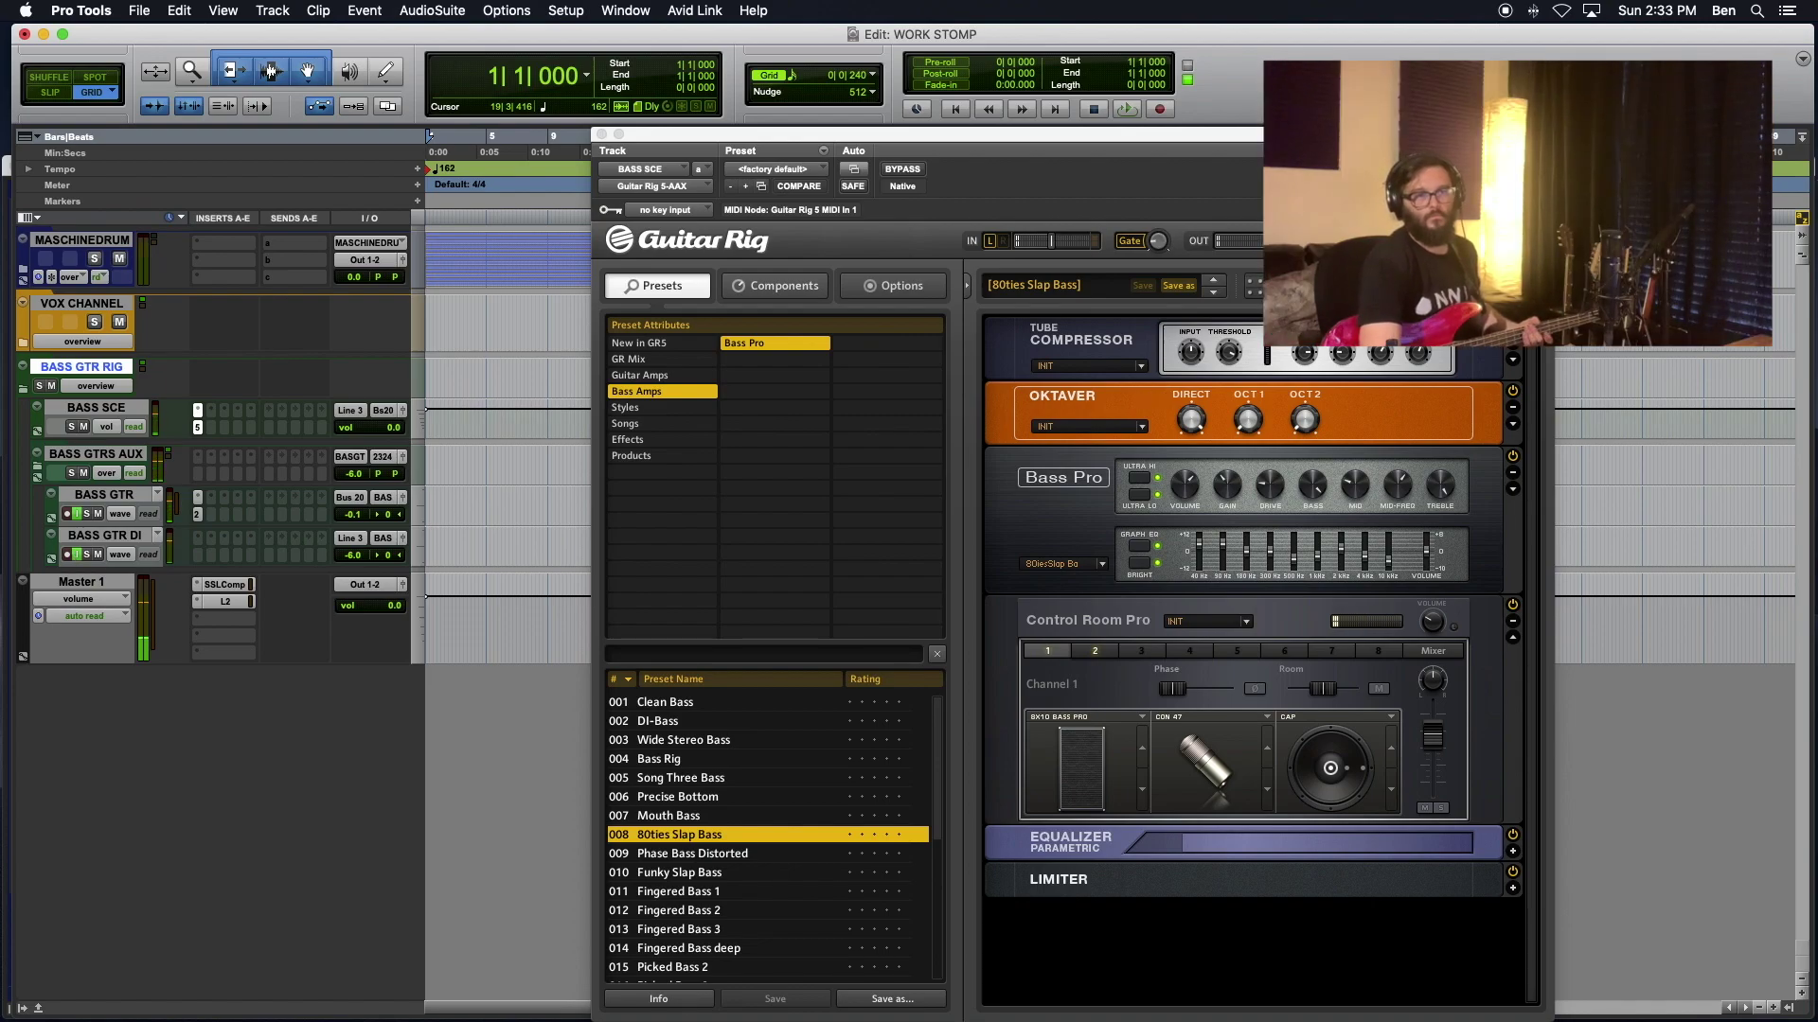
Step: Show the tuner at the top of the Guitar Rig rack
click(1323, 286)
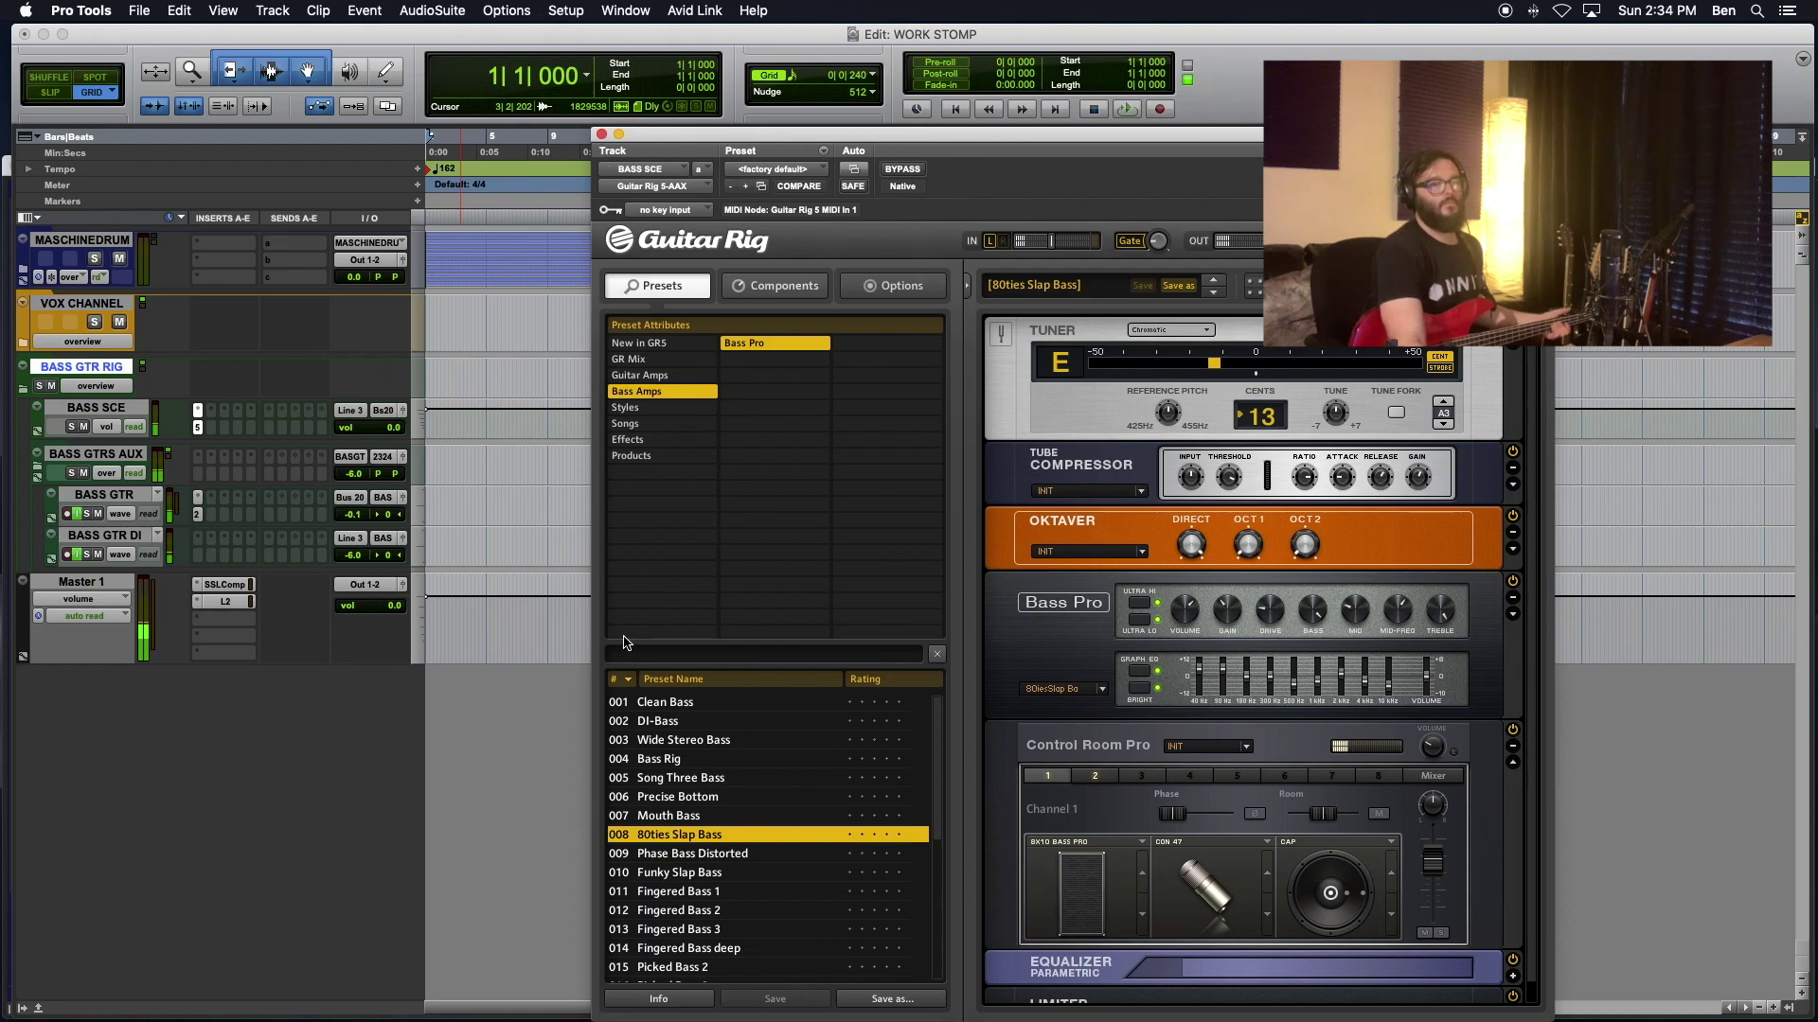
Step: Audition the bass presets Phase Bass Distorted, Funky Slap Bass, Skream Bass and Saw Bass
scroll(1193, 660, down, 1)
scroll(649, 881, down, 5)
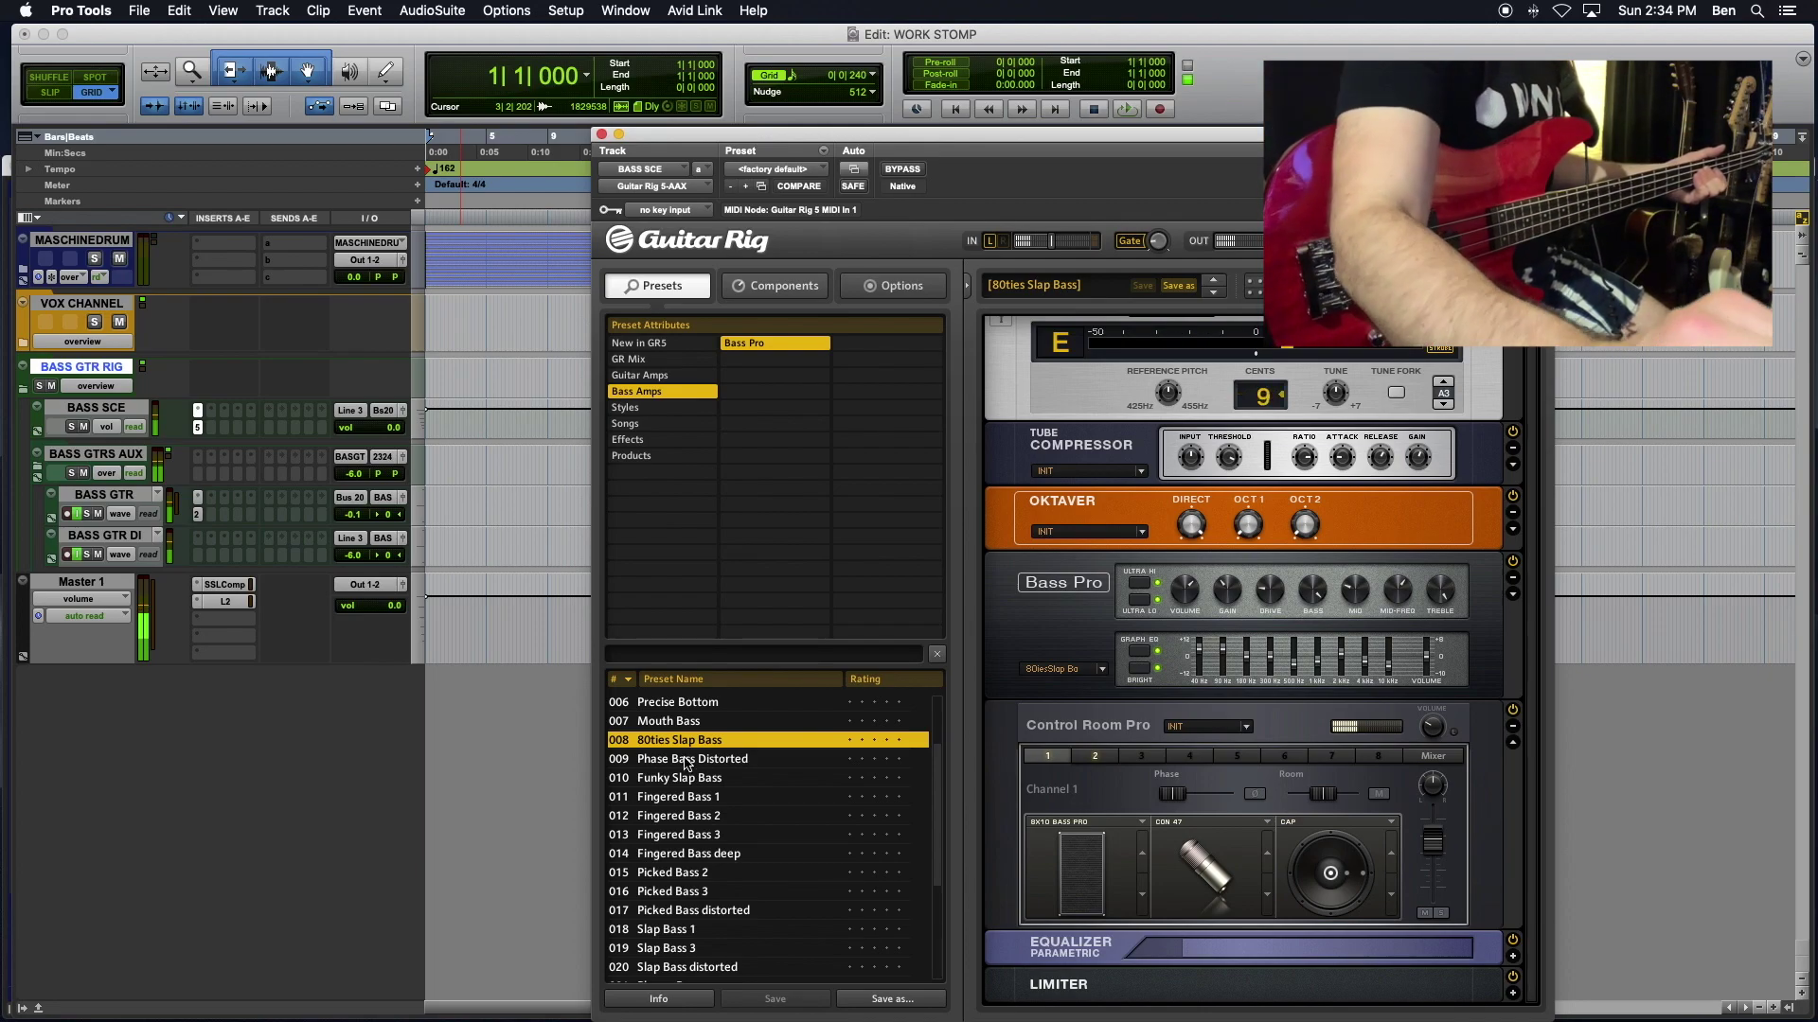
click(688, 760)
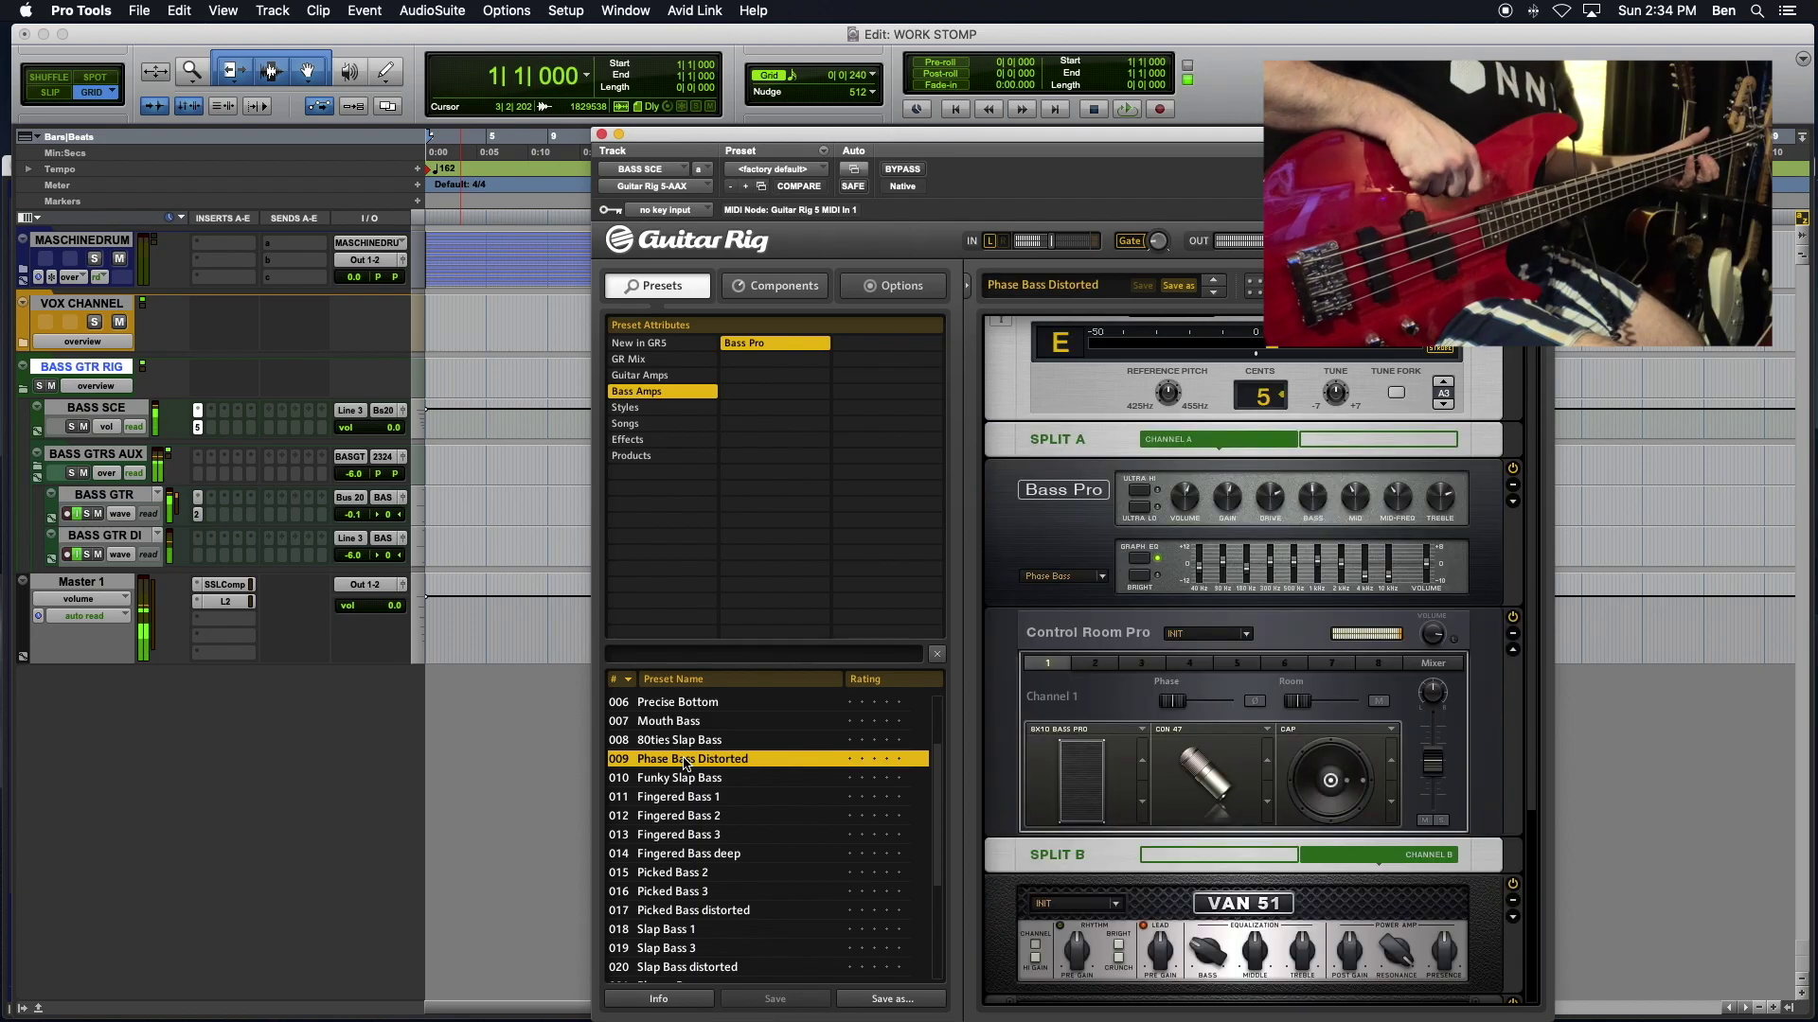
click(684, 782)
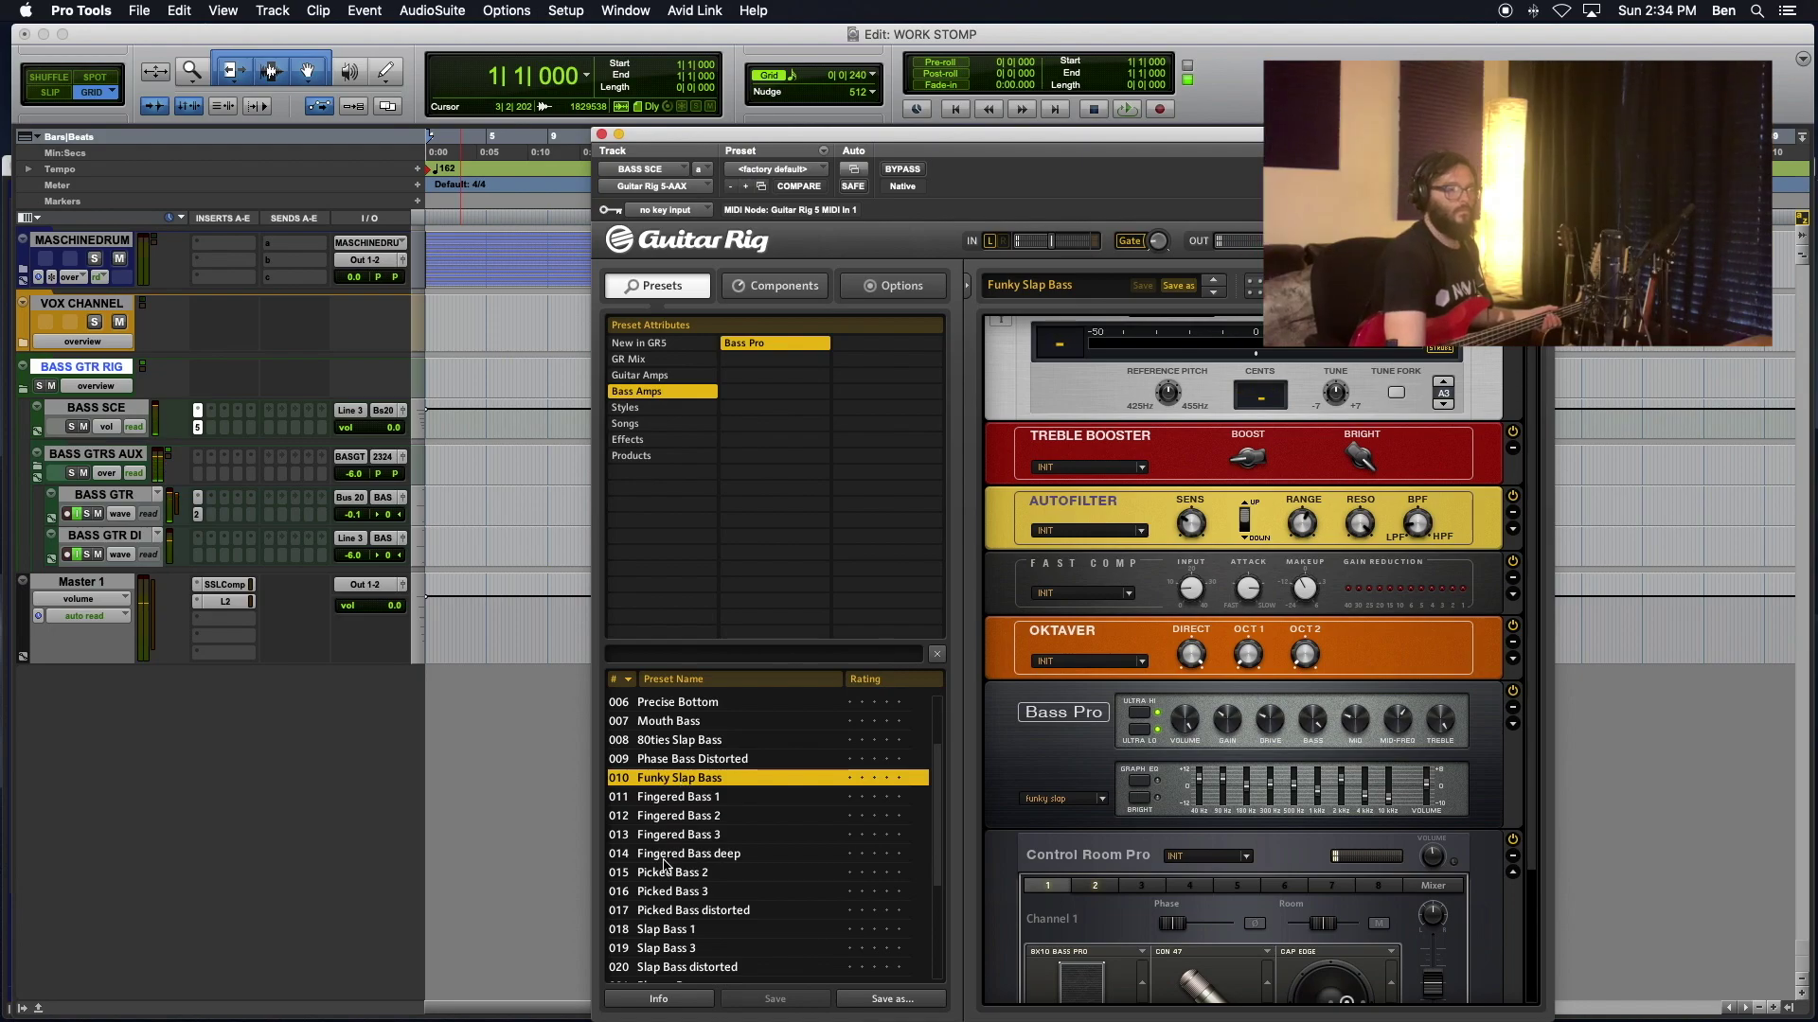
scroll(668, 863, down, 5)
click(676, 954)
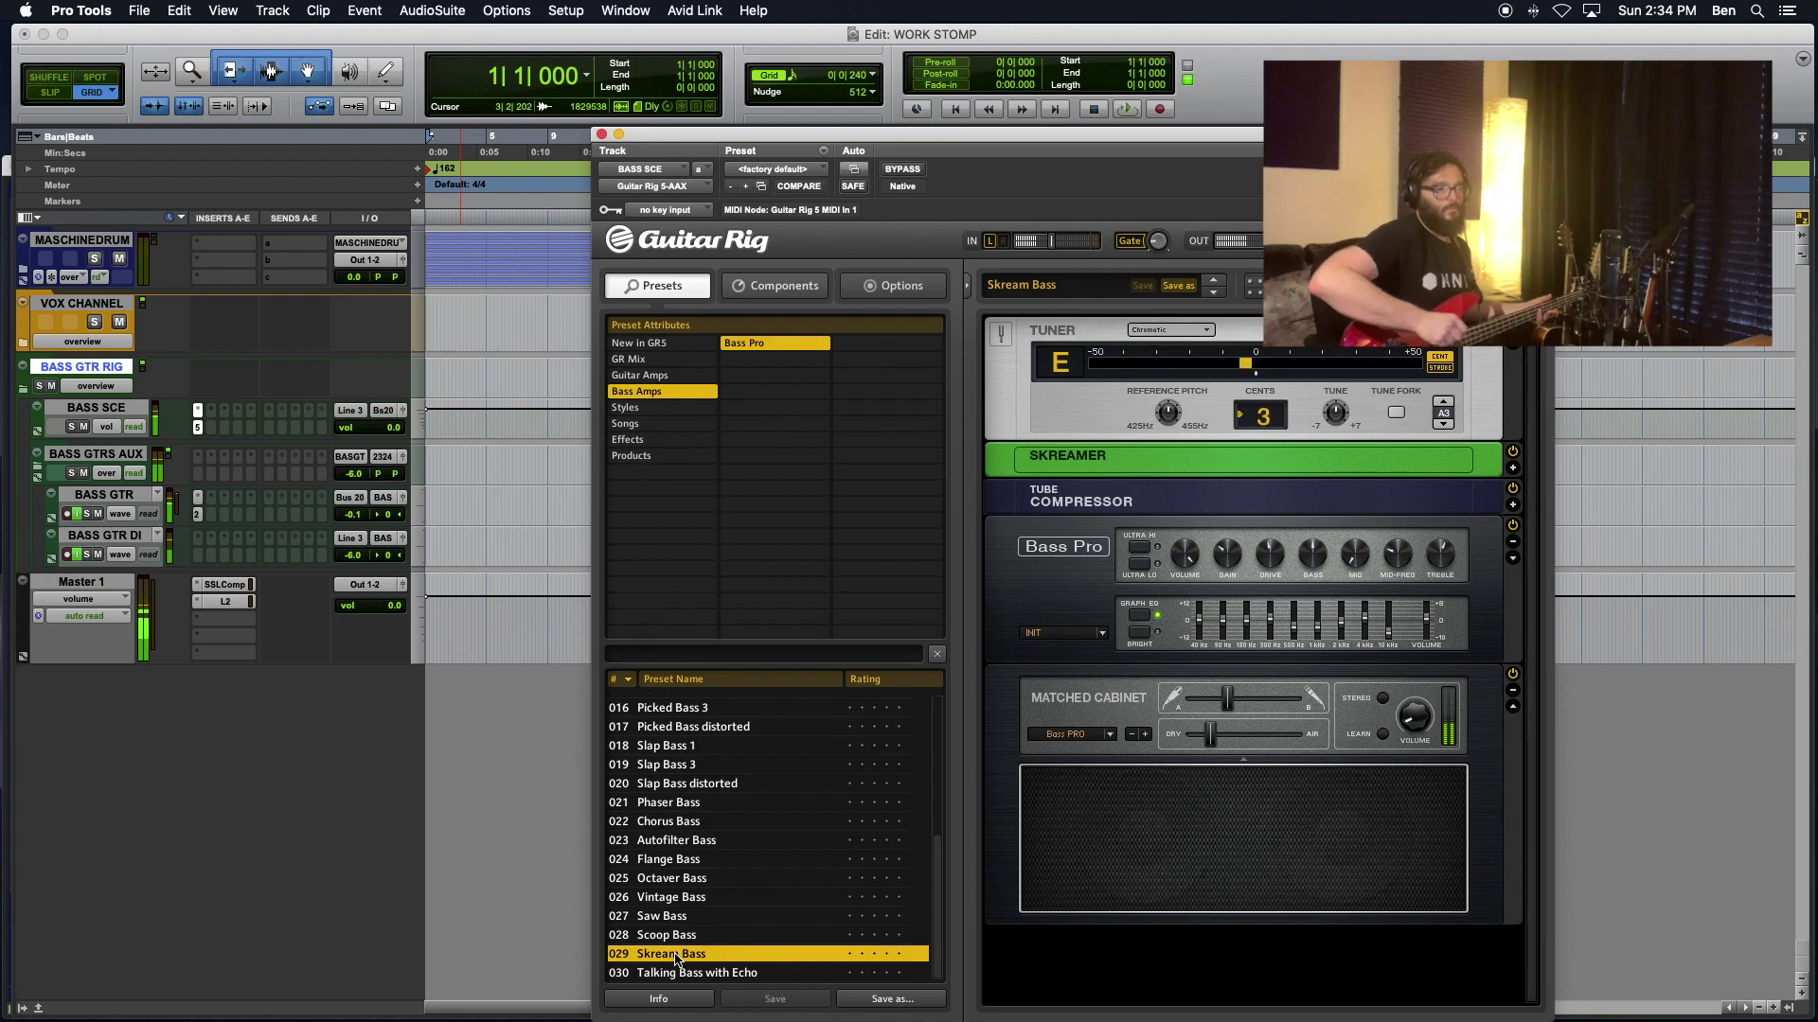
click(683, 916)
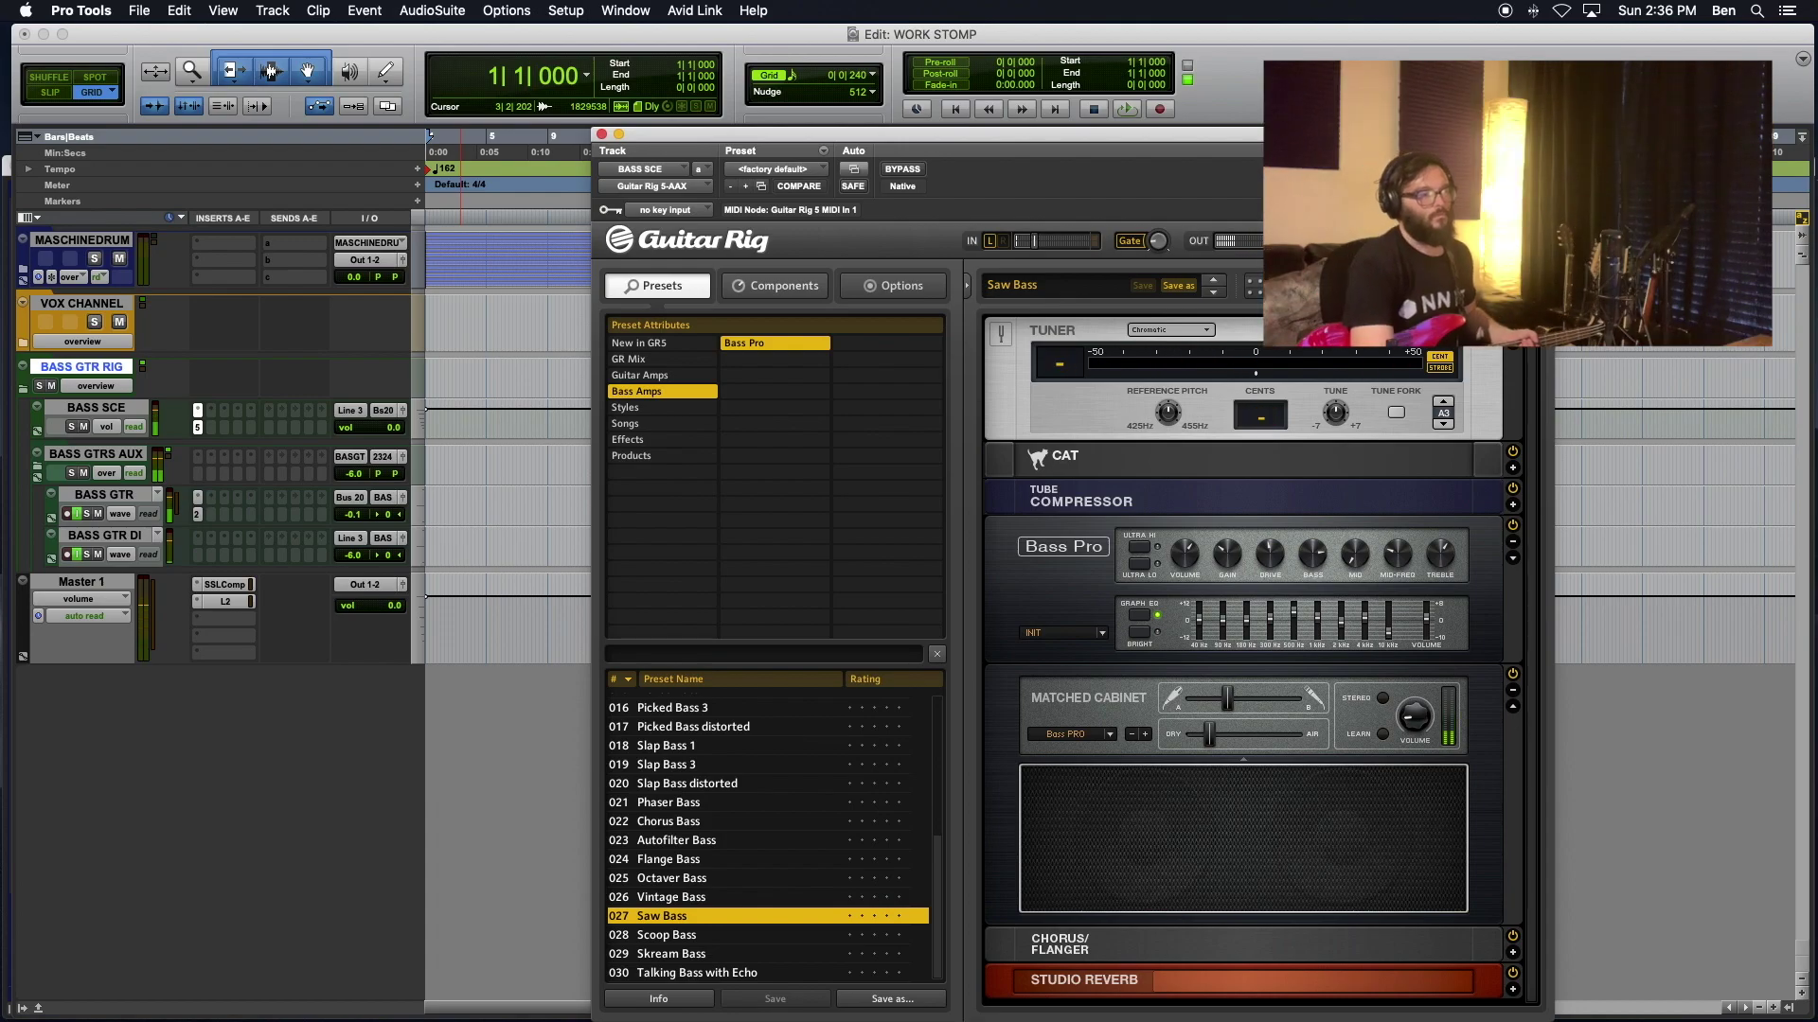
Step: Load the Slap Bass distorted preset and mute only the BASS GTR DI track
click(721, 786)
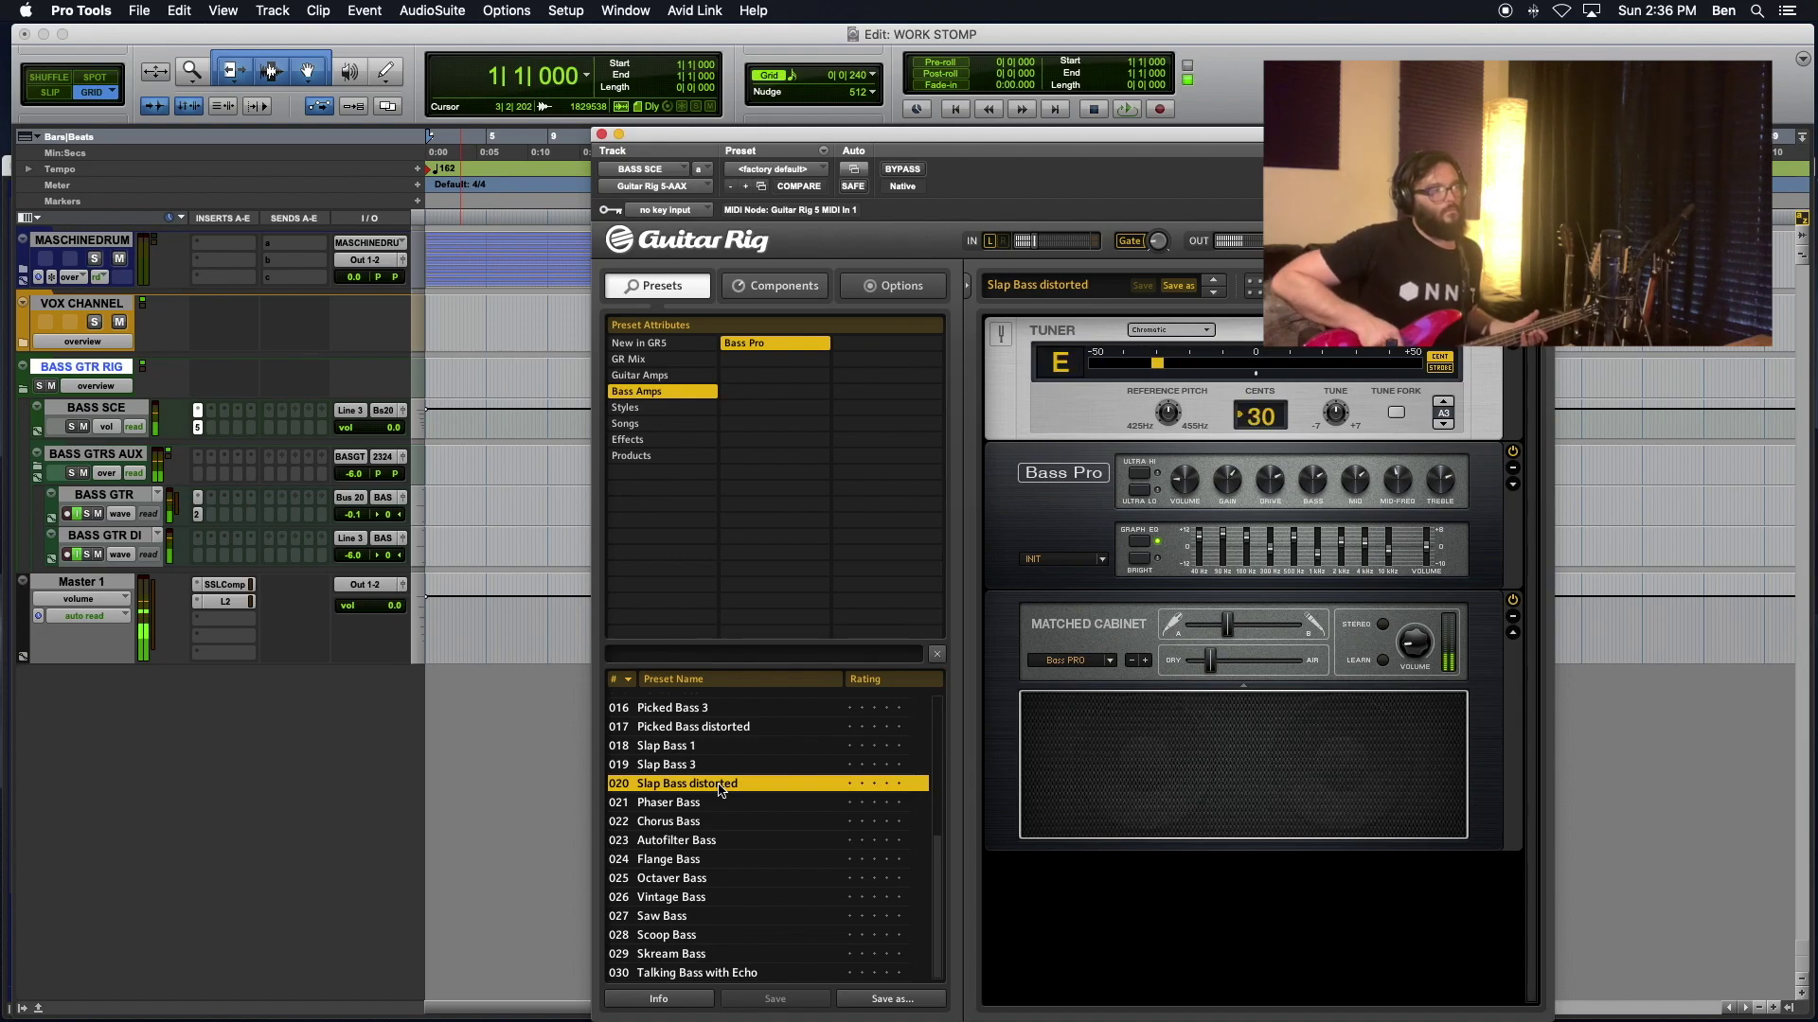
click(99, 514)
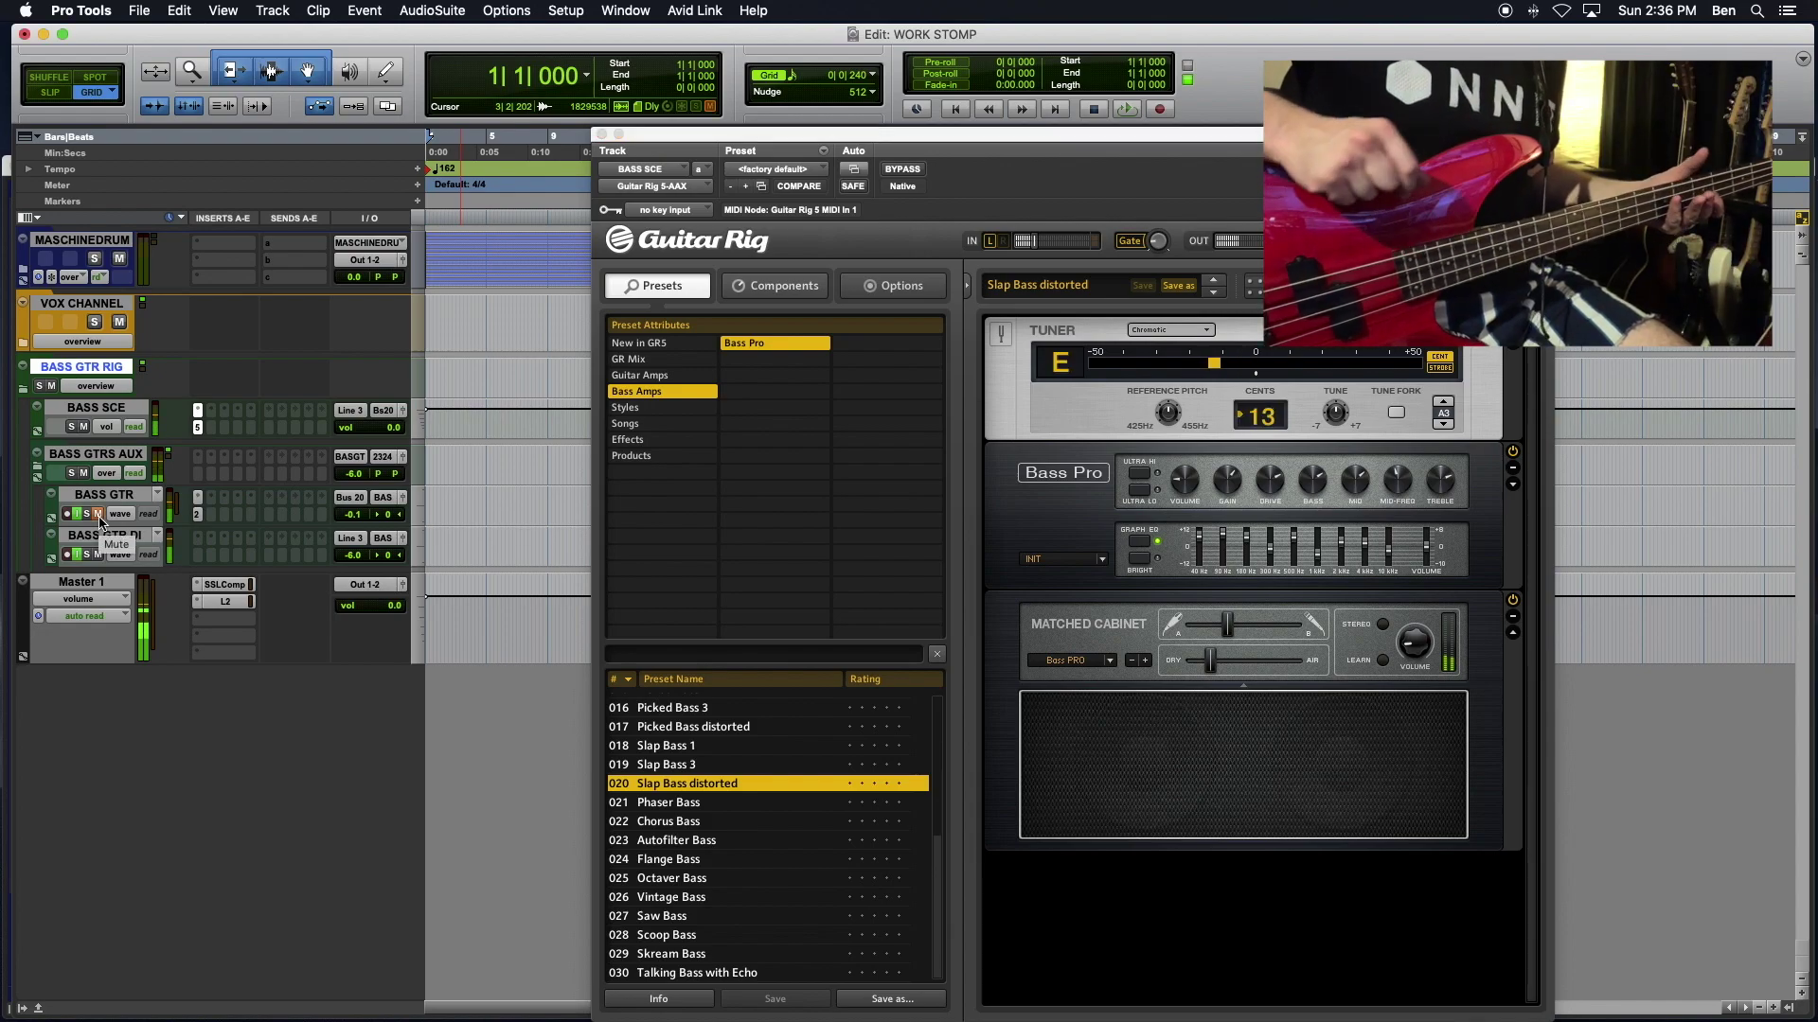
click(99, 516)
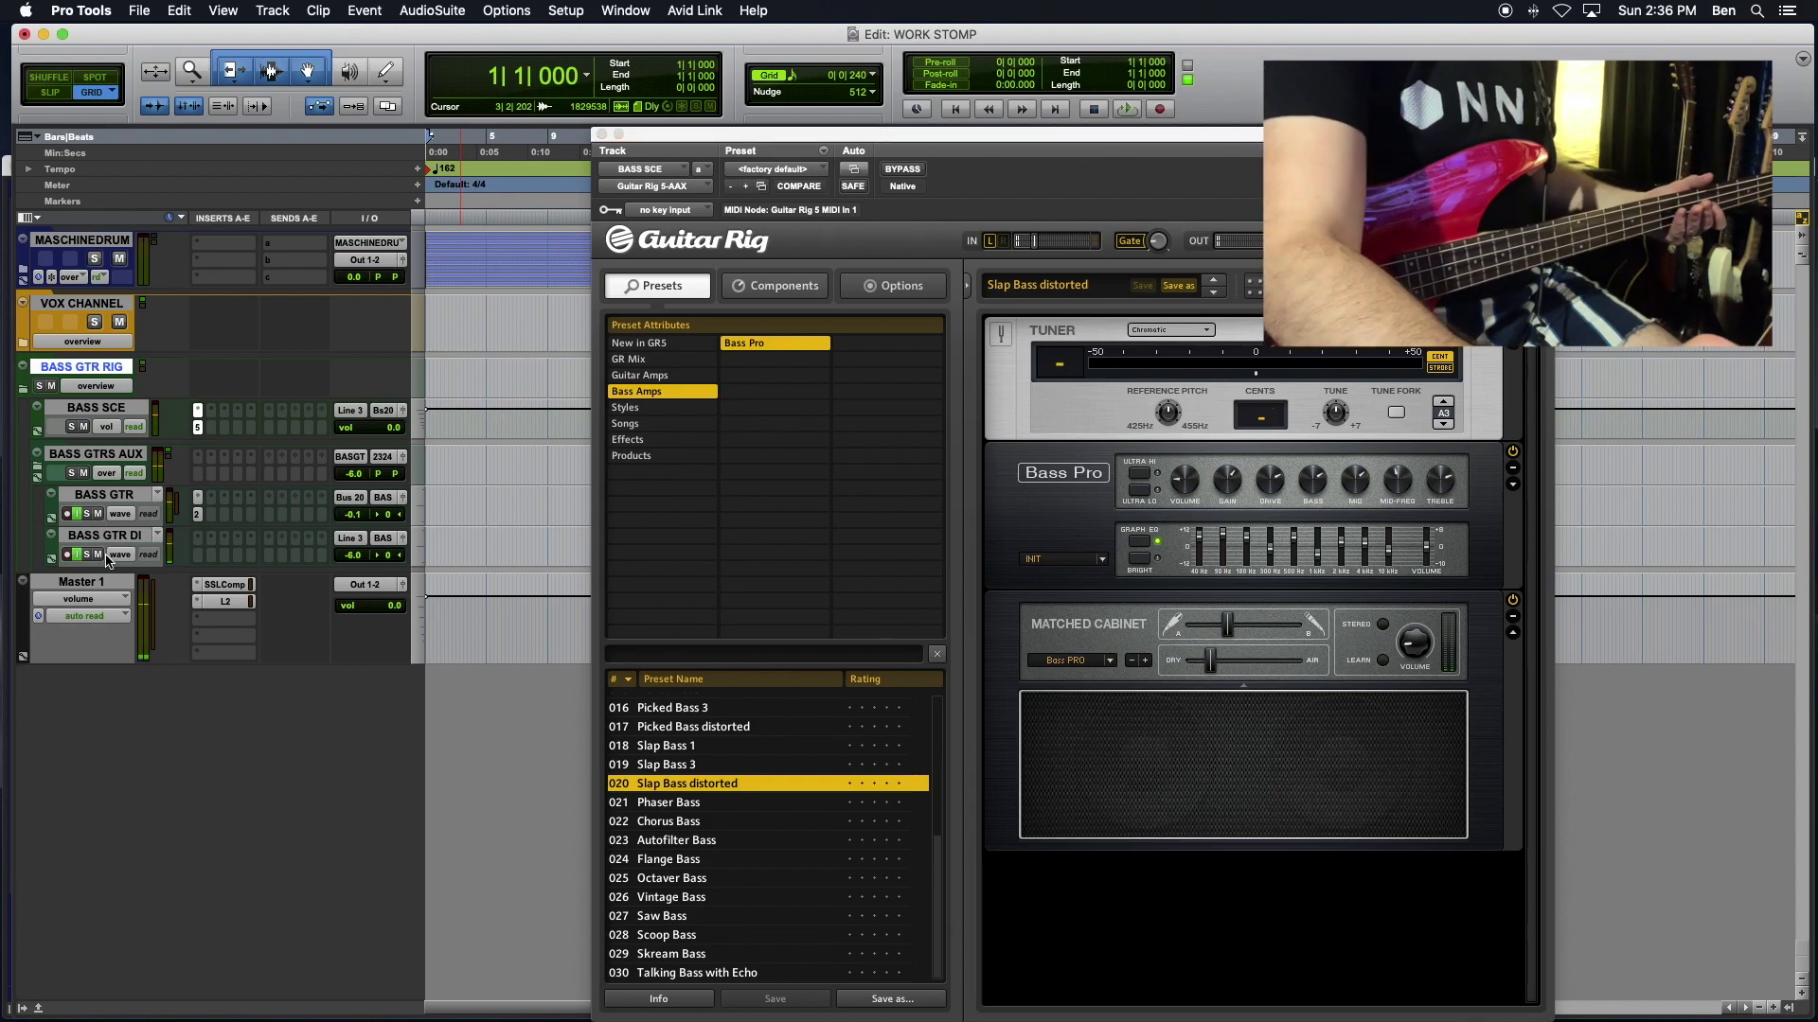
click(102, 558)
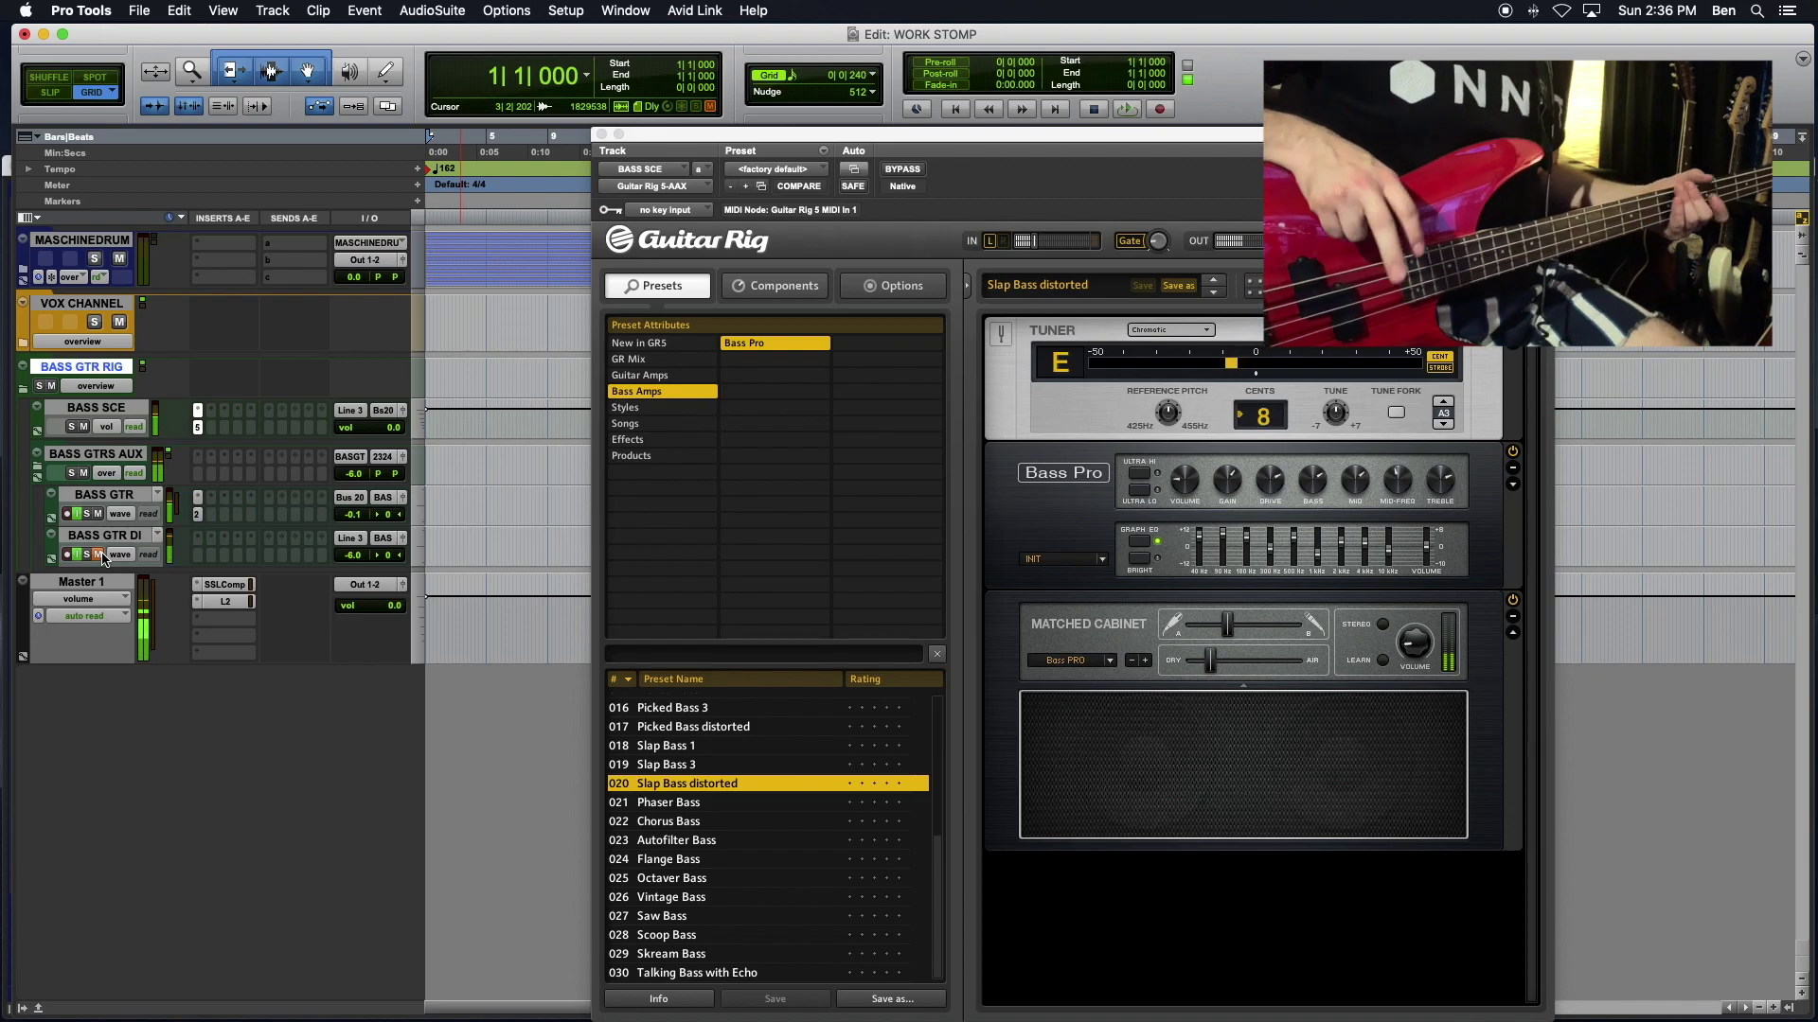
Step: Add the Fuzz distortion between Bass Pro and the matched cabinet, raising its fuzz to 10.00 and adjusting its volume
click(755, 287)
click(785, 424)
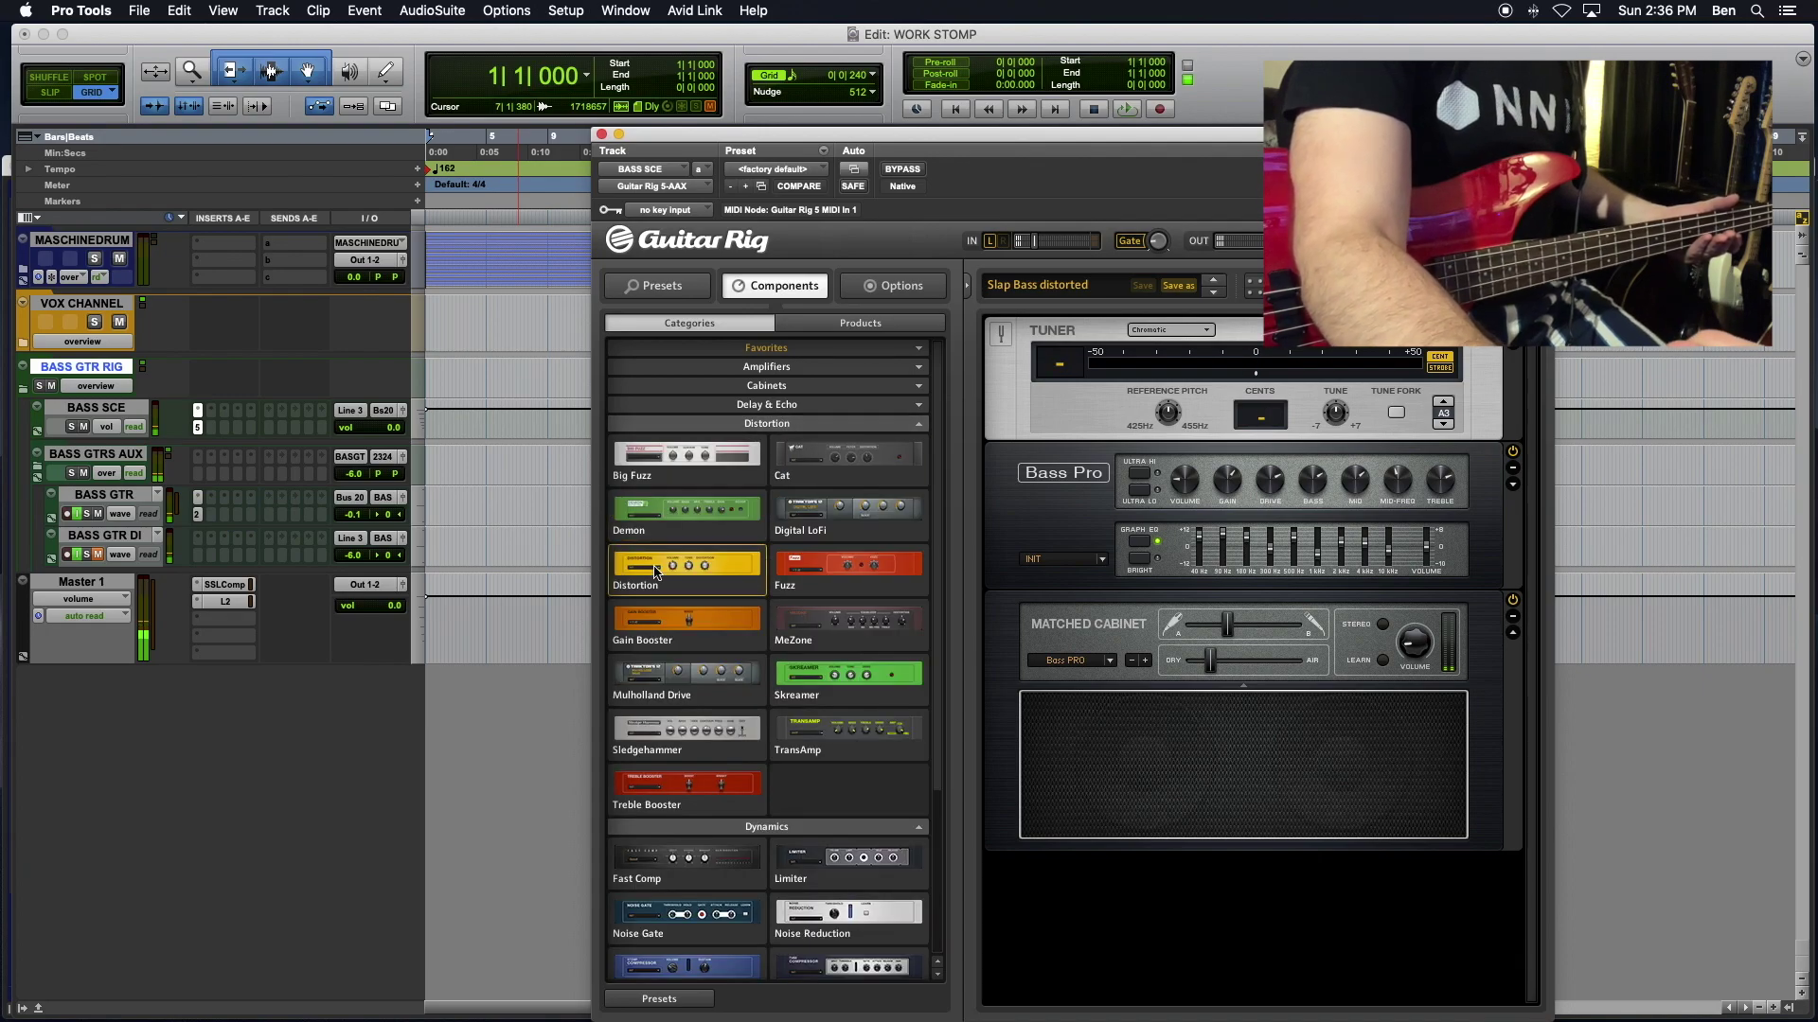
click(909, 566)
drag(909, 566, 1162, 600)
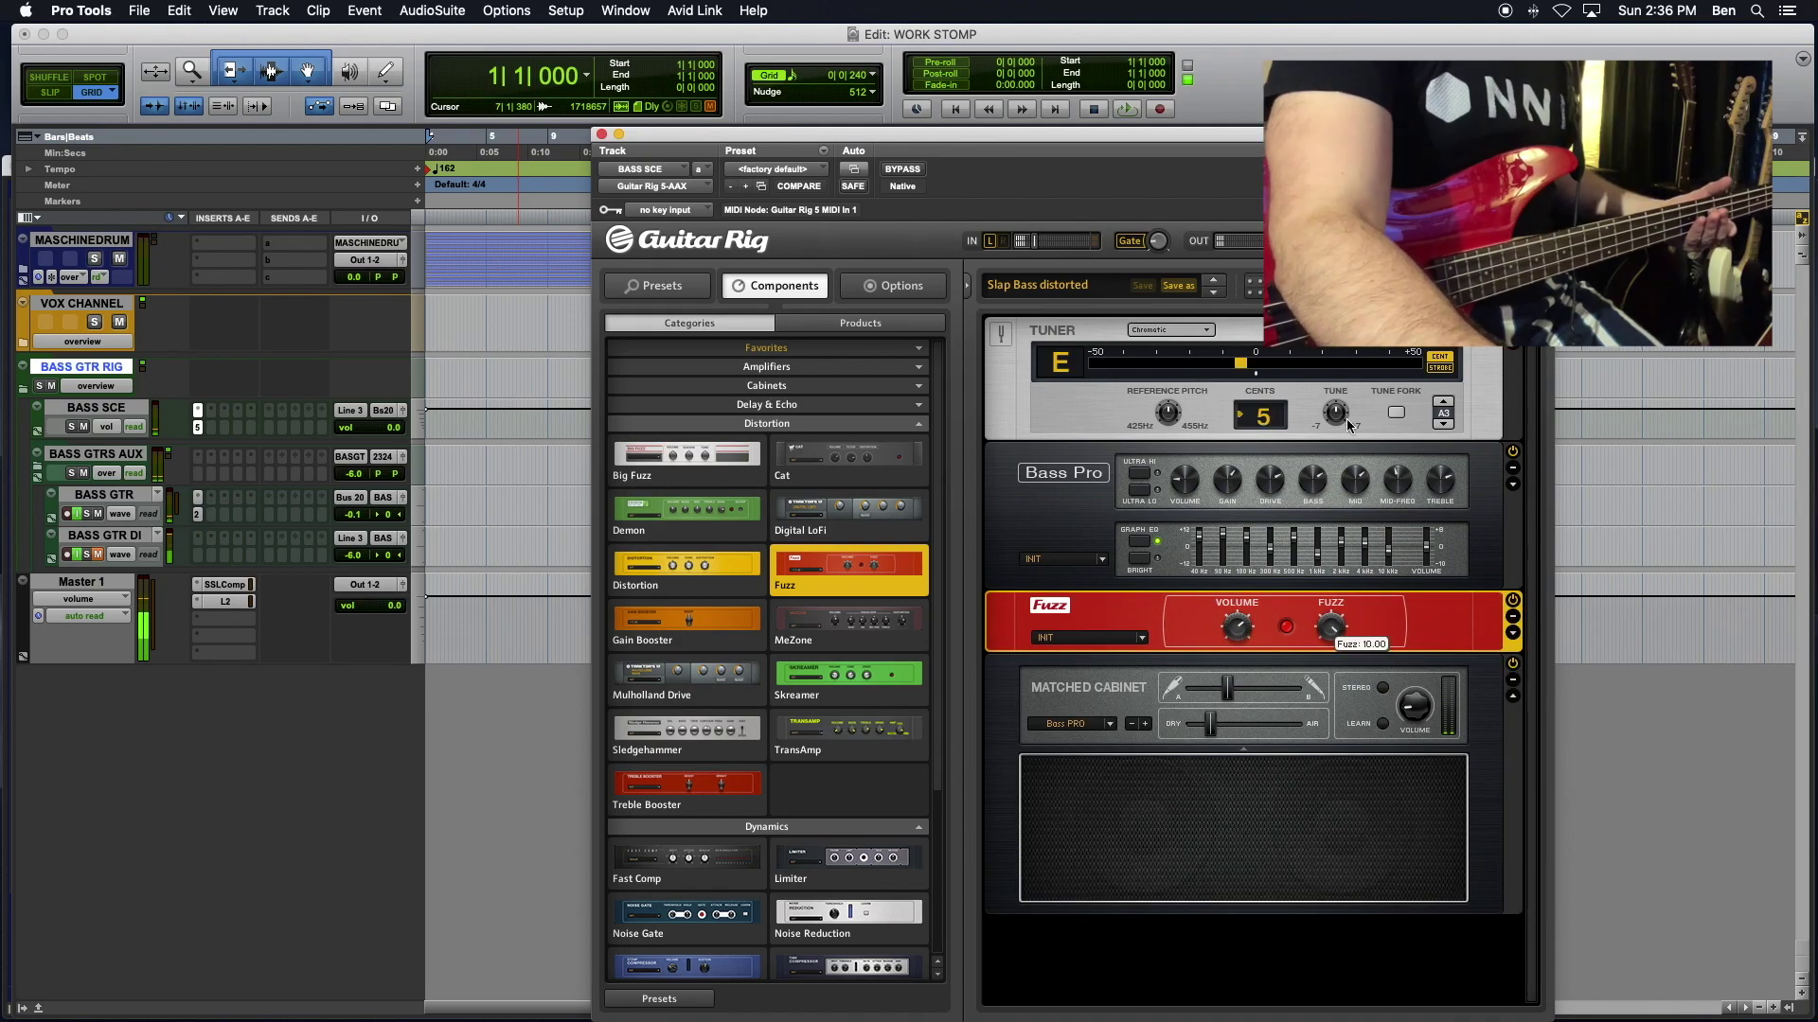
drag(1285, 556, 1326, 609)
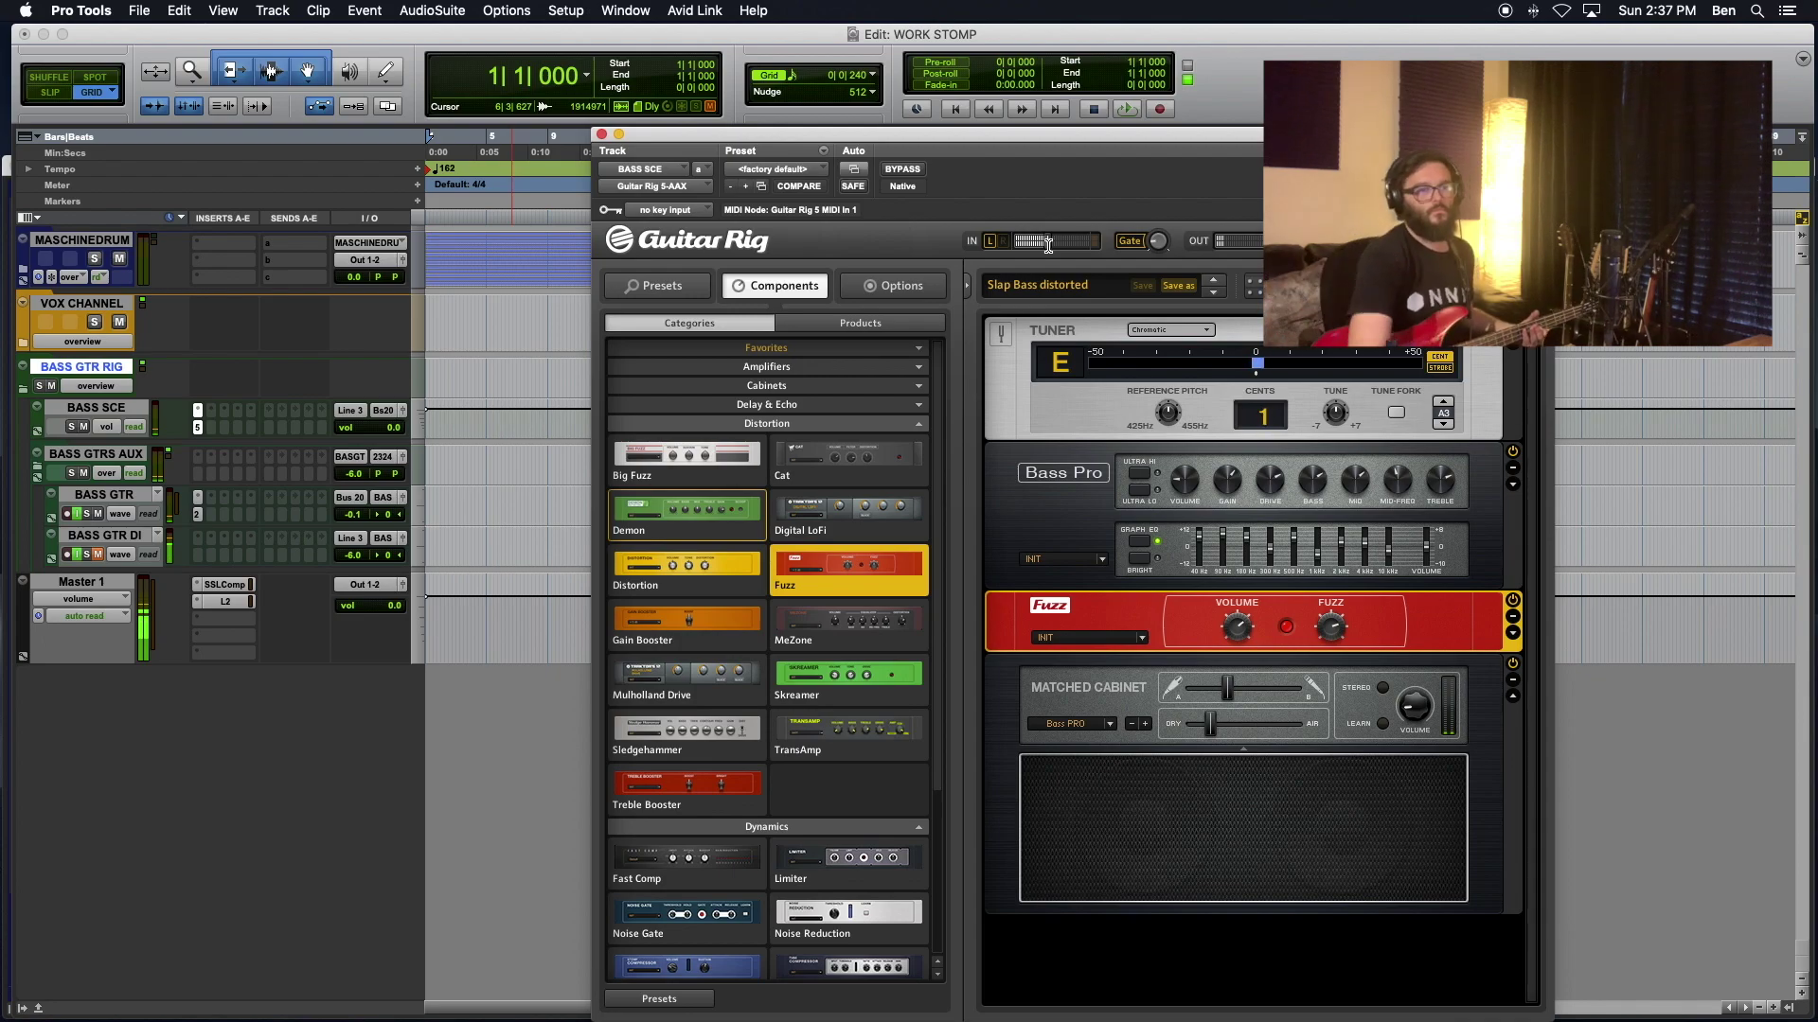
drag(1234, 628, 1243, 434)
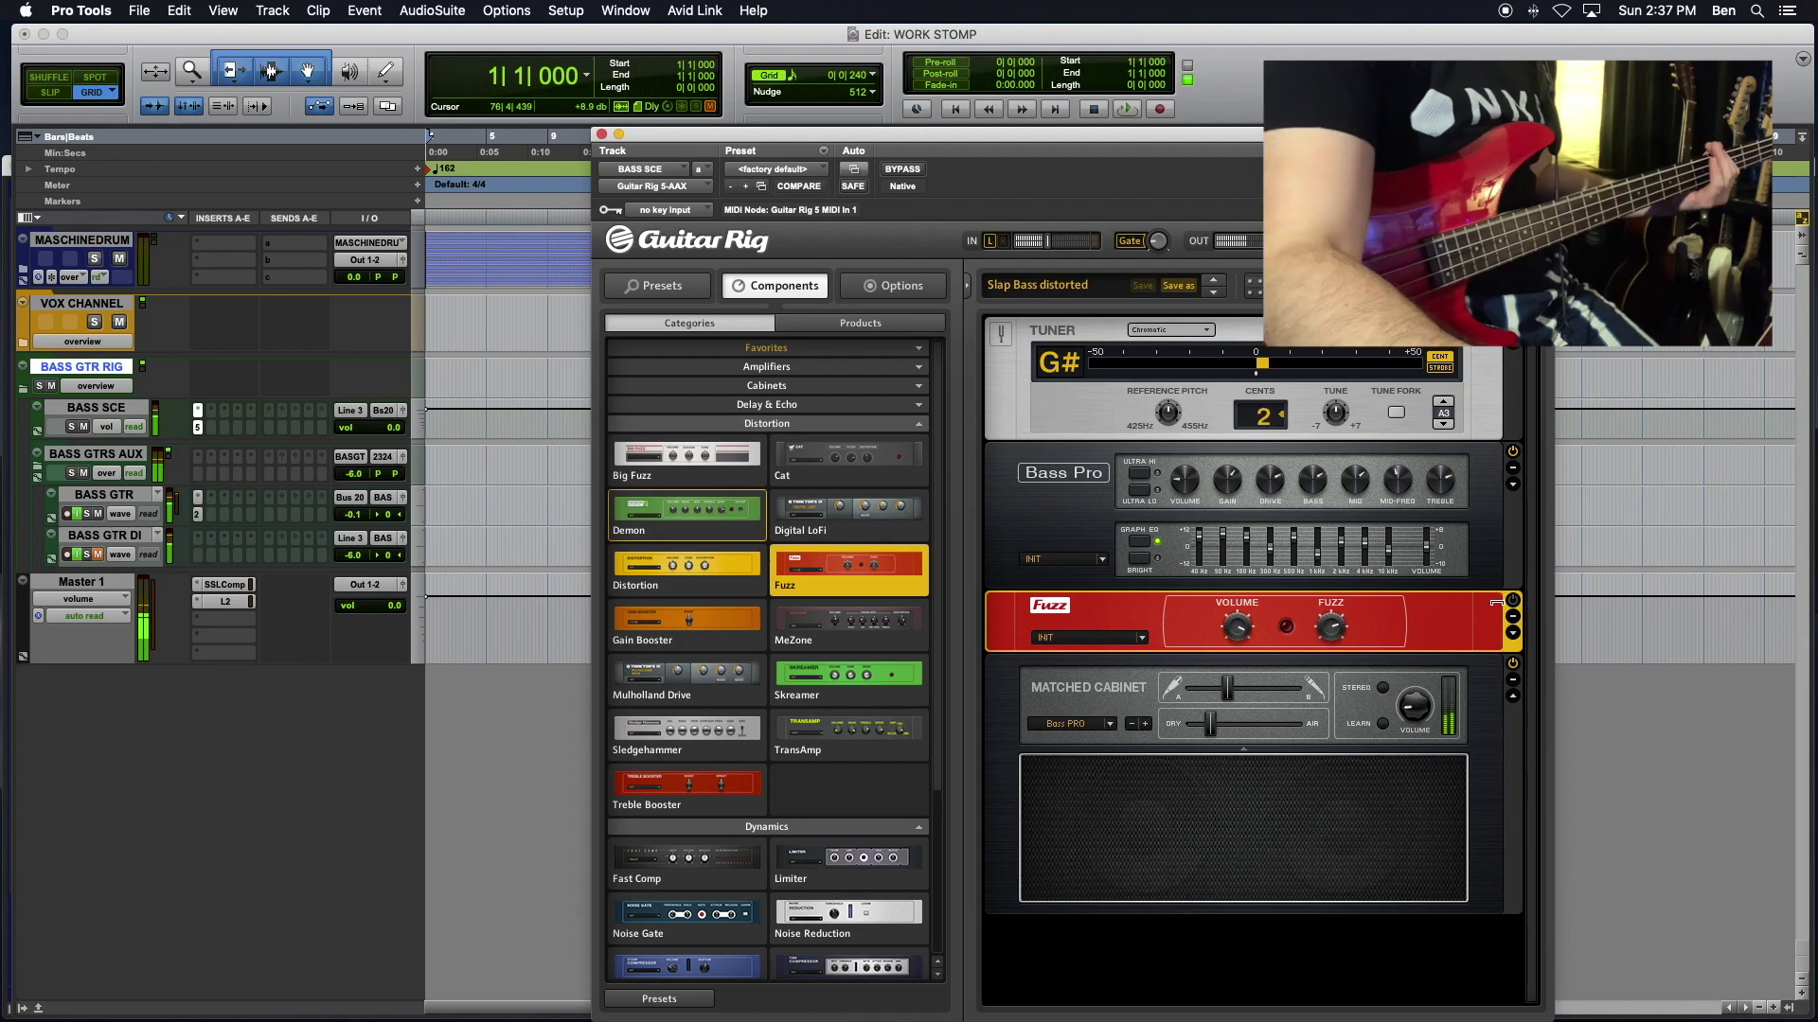
Step: Add the MeZone distortion, place it ahead of Bass Pro and adjust its distortion amount
drag(857, 624, 1121, 654)
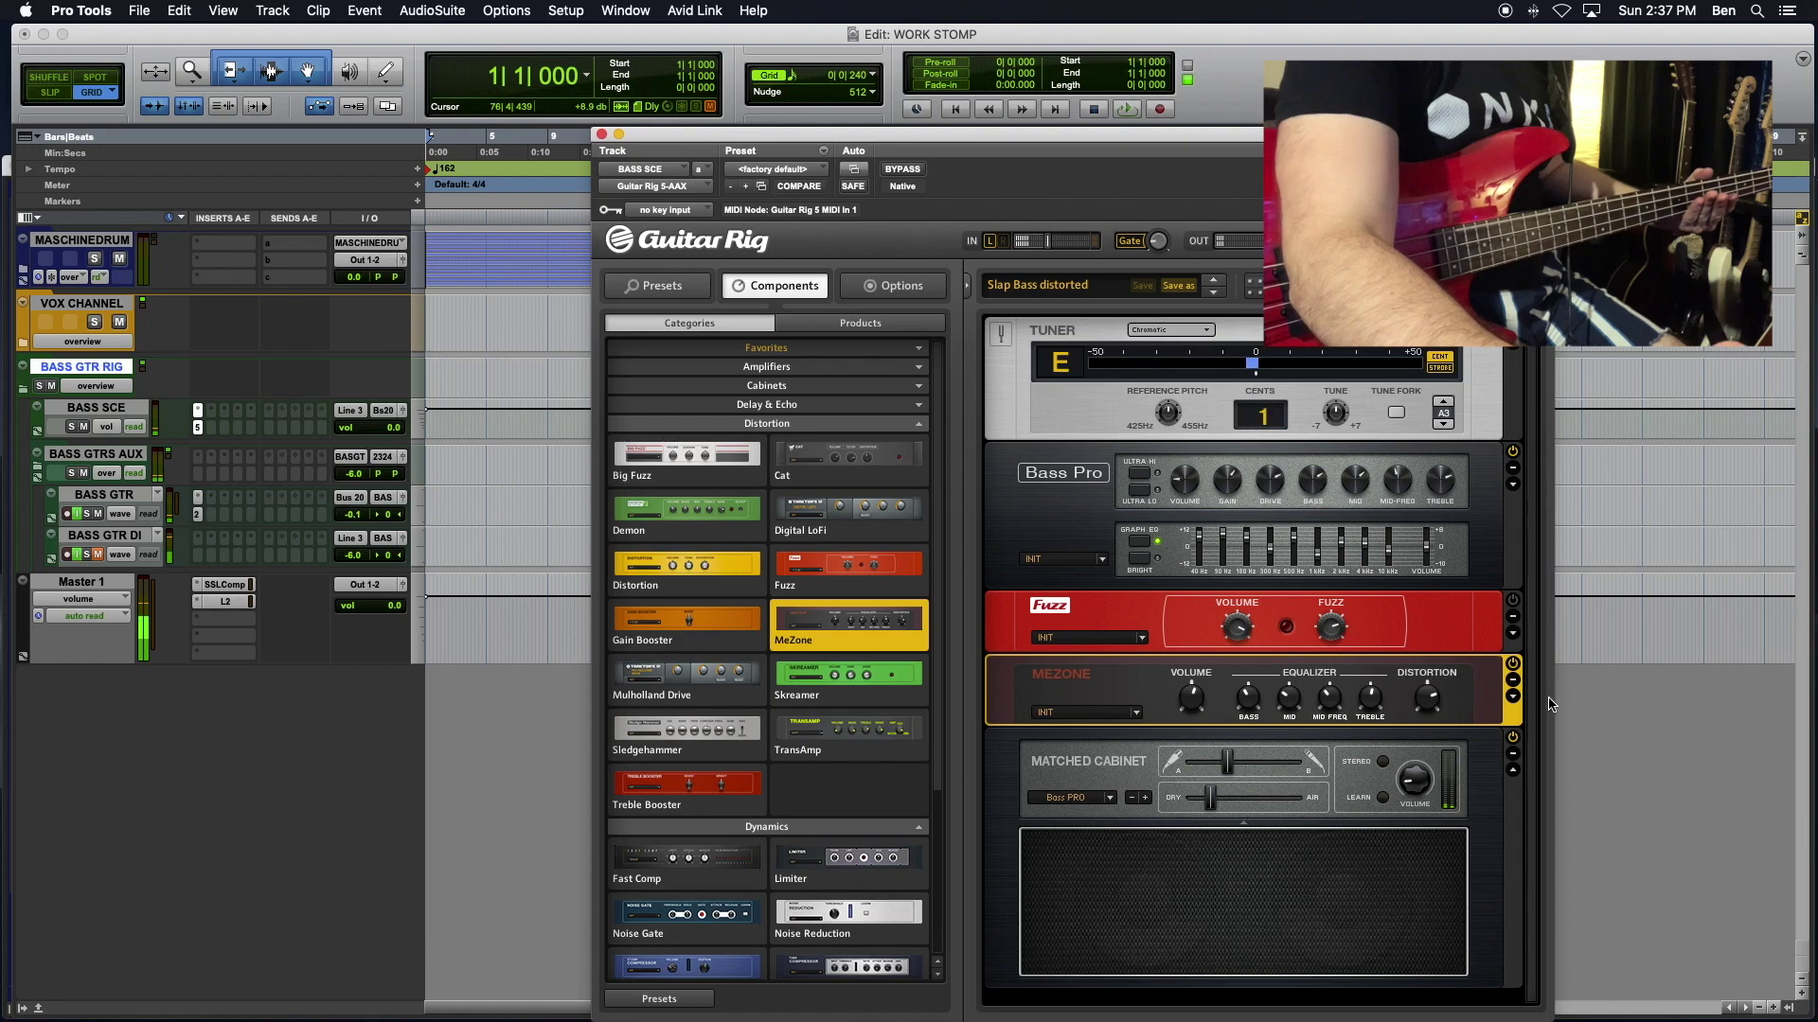
click(1464, 649)
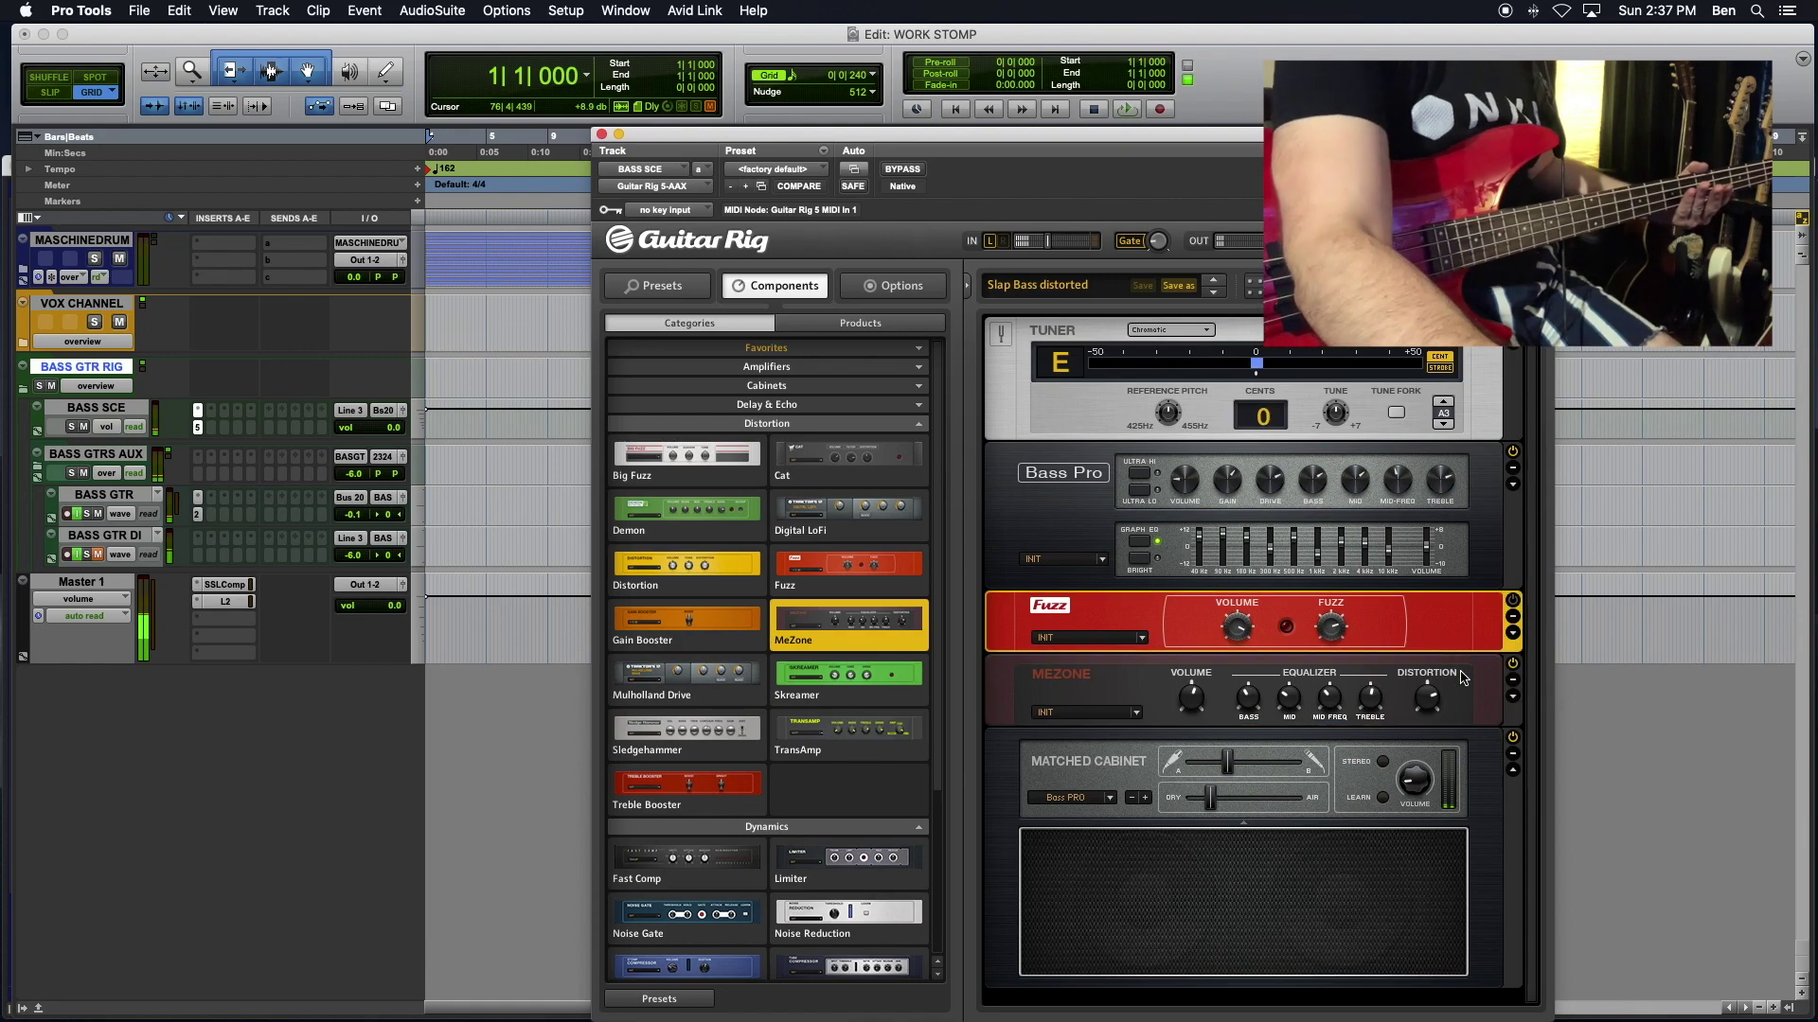
drag(1491, 674, 1486, 441)
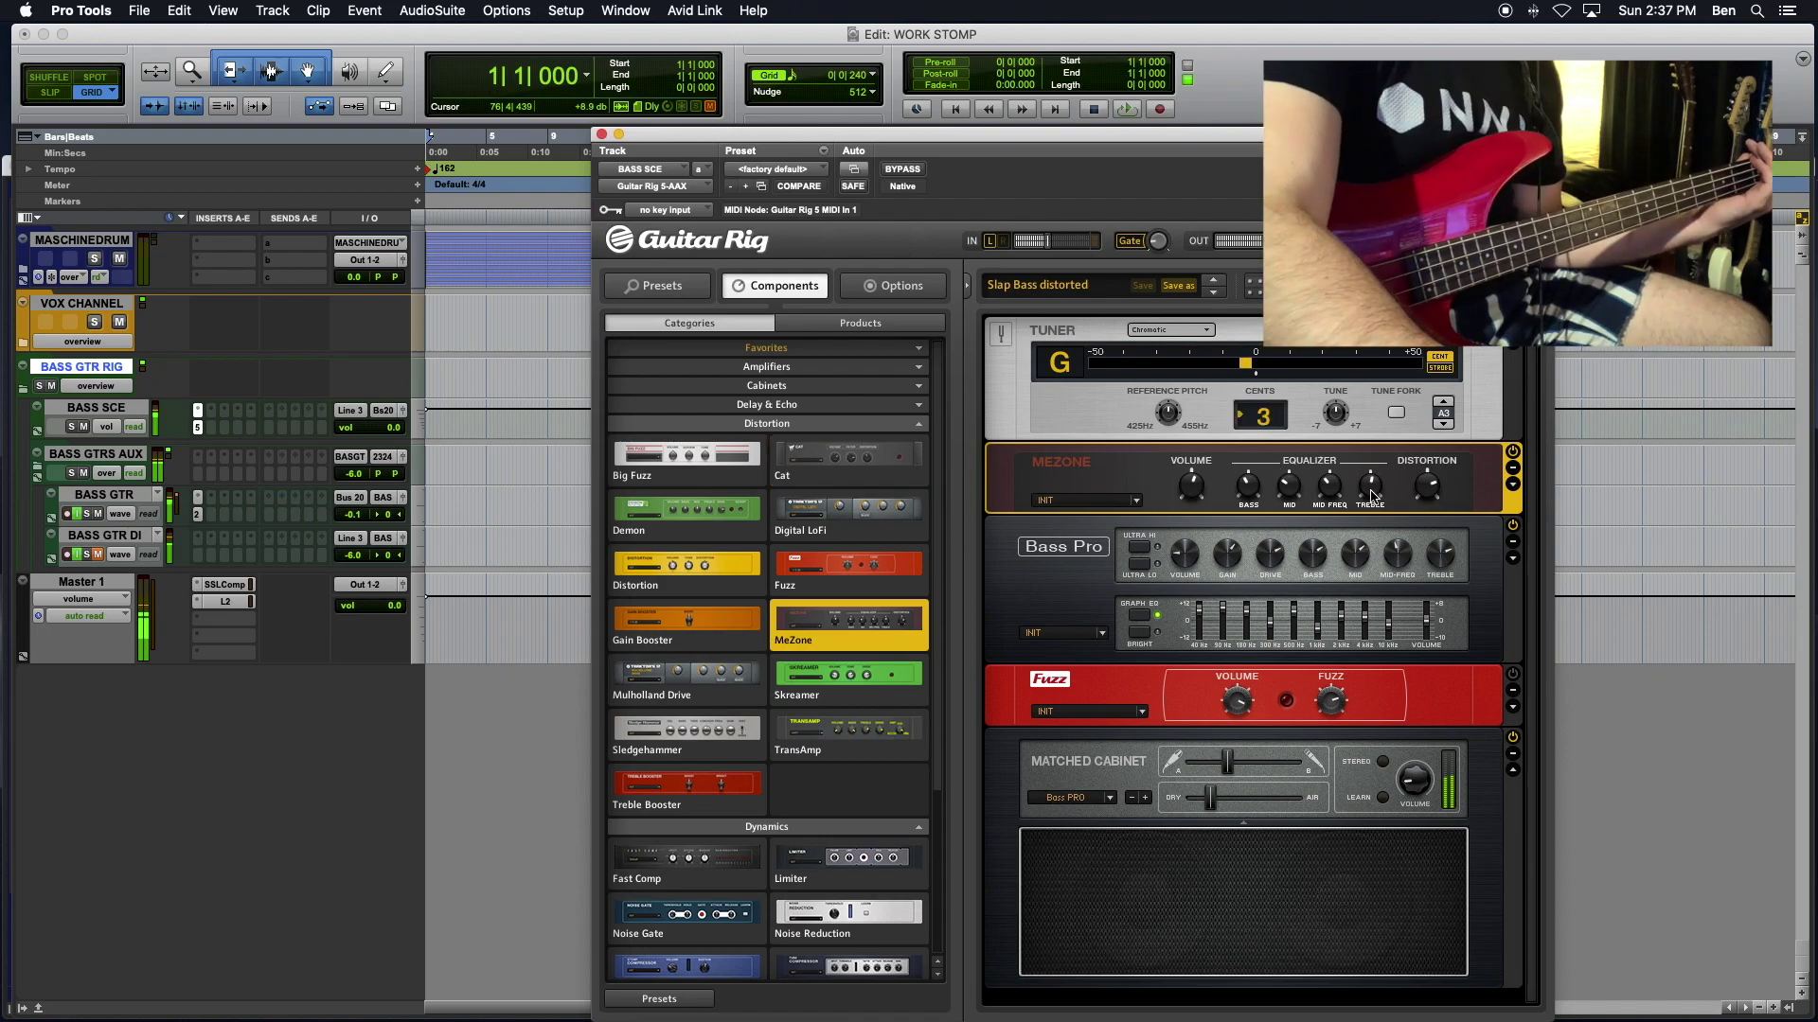
drag(1428, 488, 1428, 440)
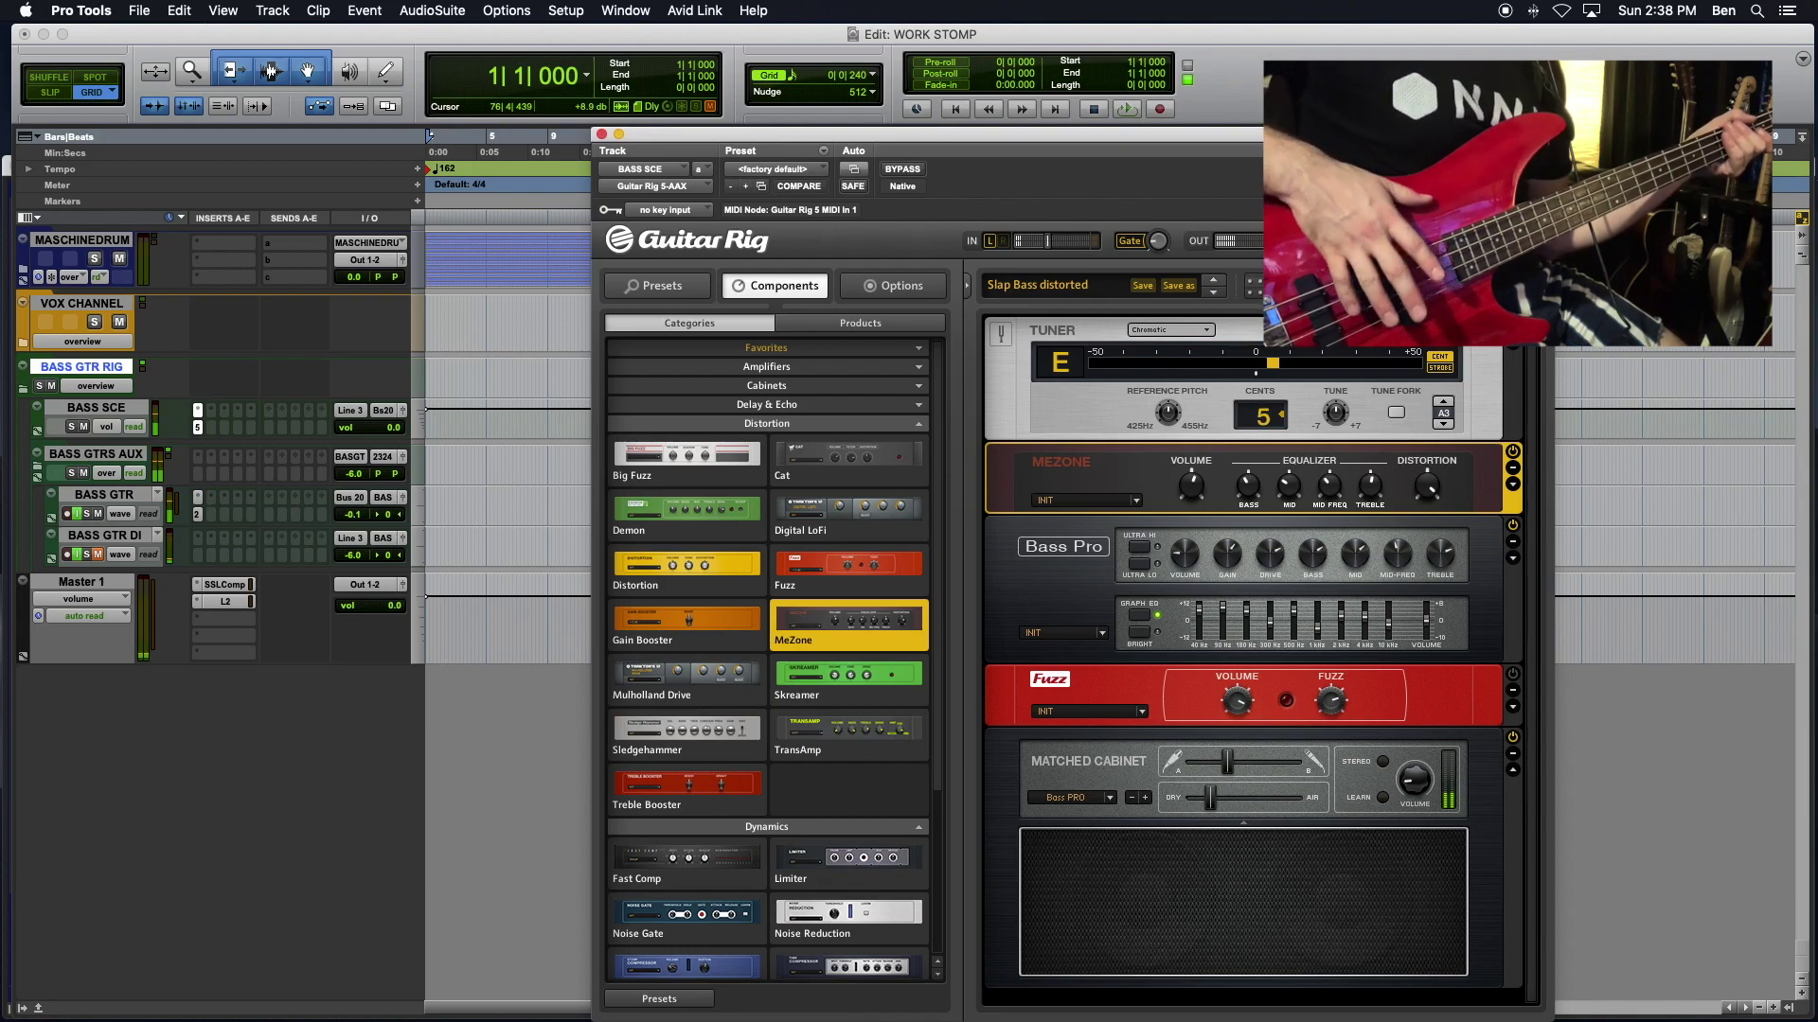
Step: Check the output routing of the BASS GTR, BASS GTRS AUX and BASS SCE tracks
click(383, 498)
mouse_move(409, 516)
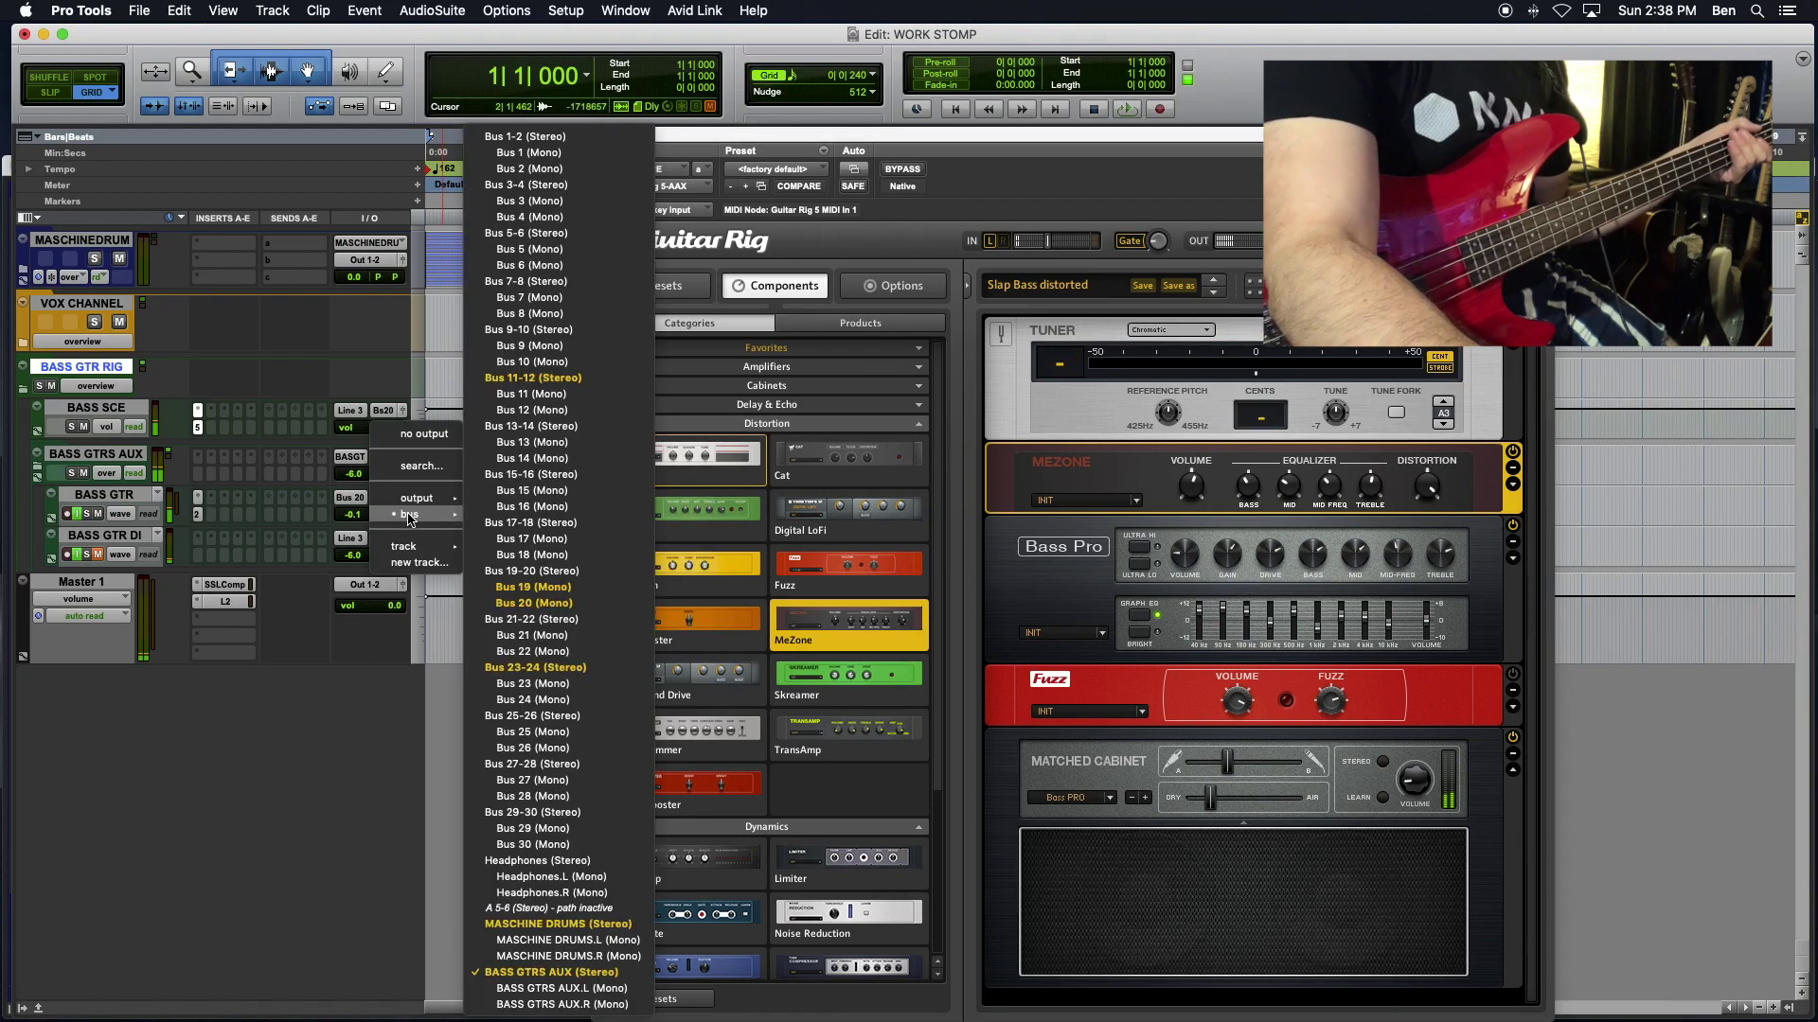
click(217, 648)
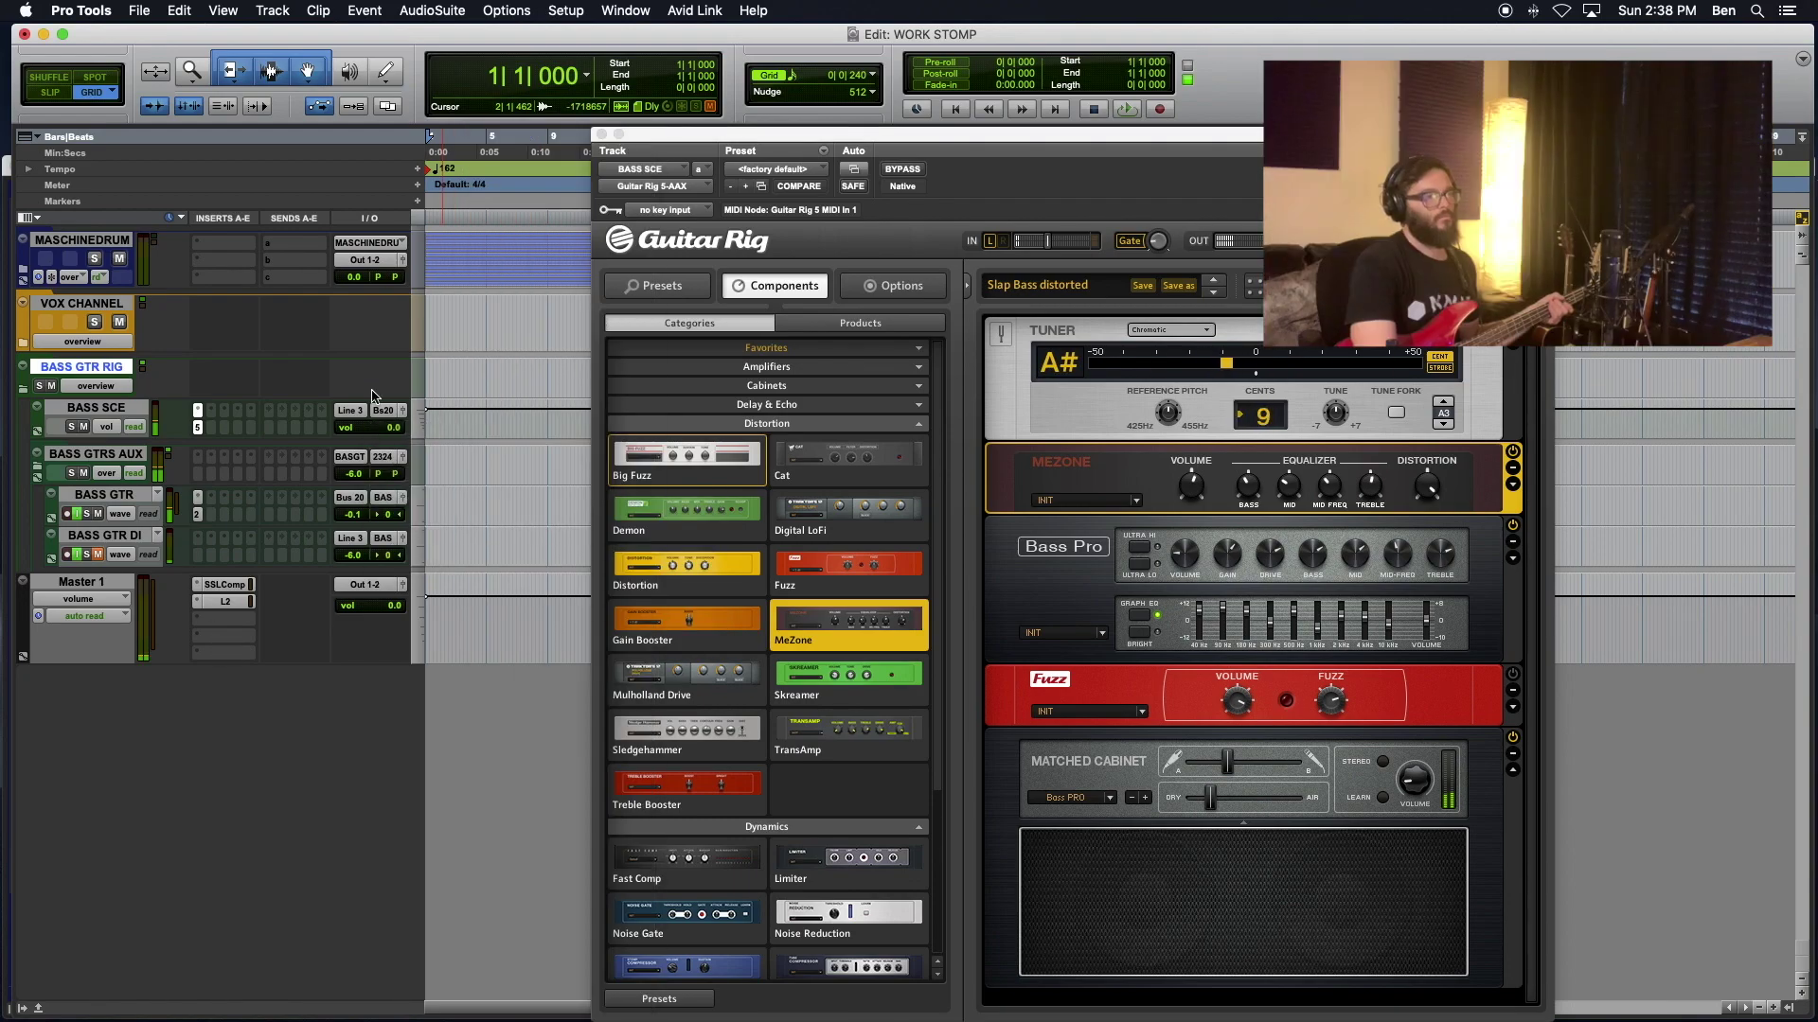
click(384, 460)
click(266, 564)
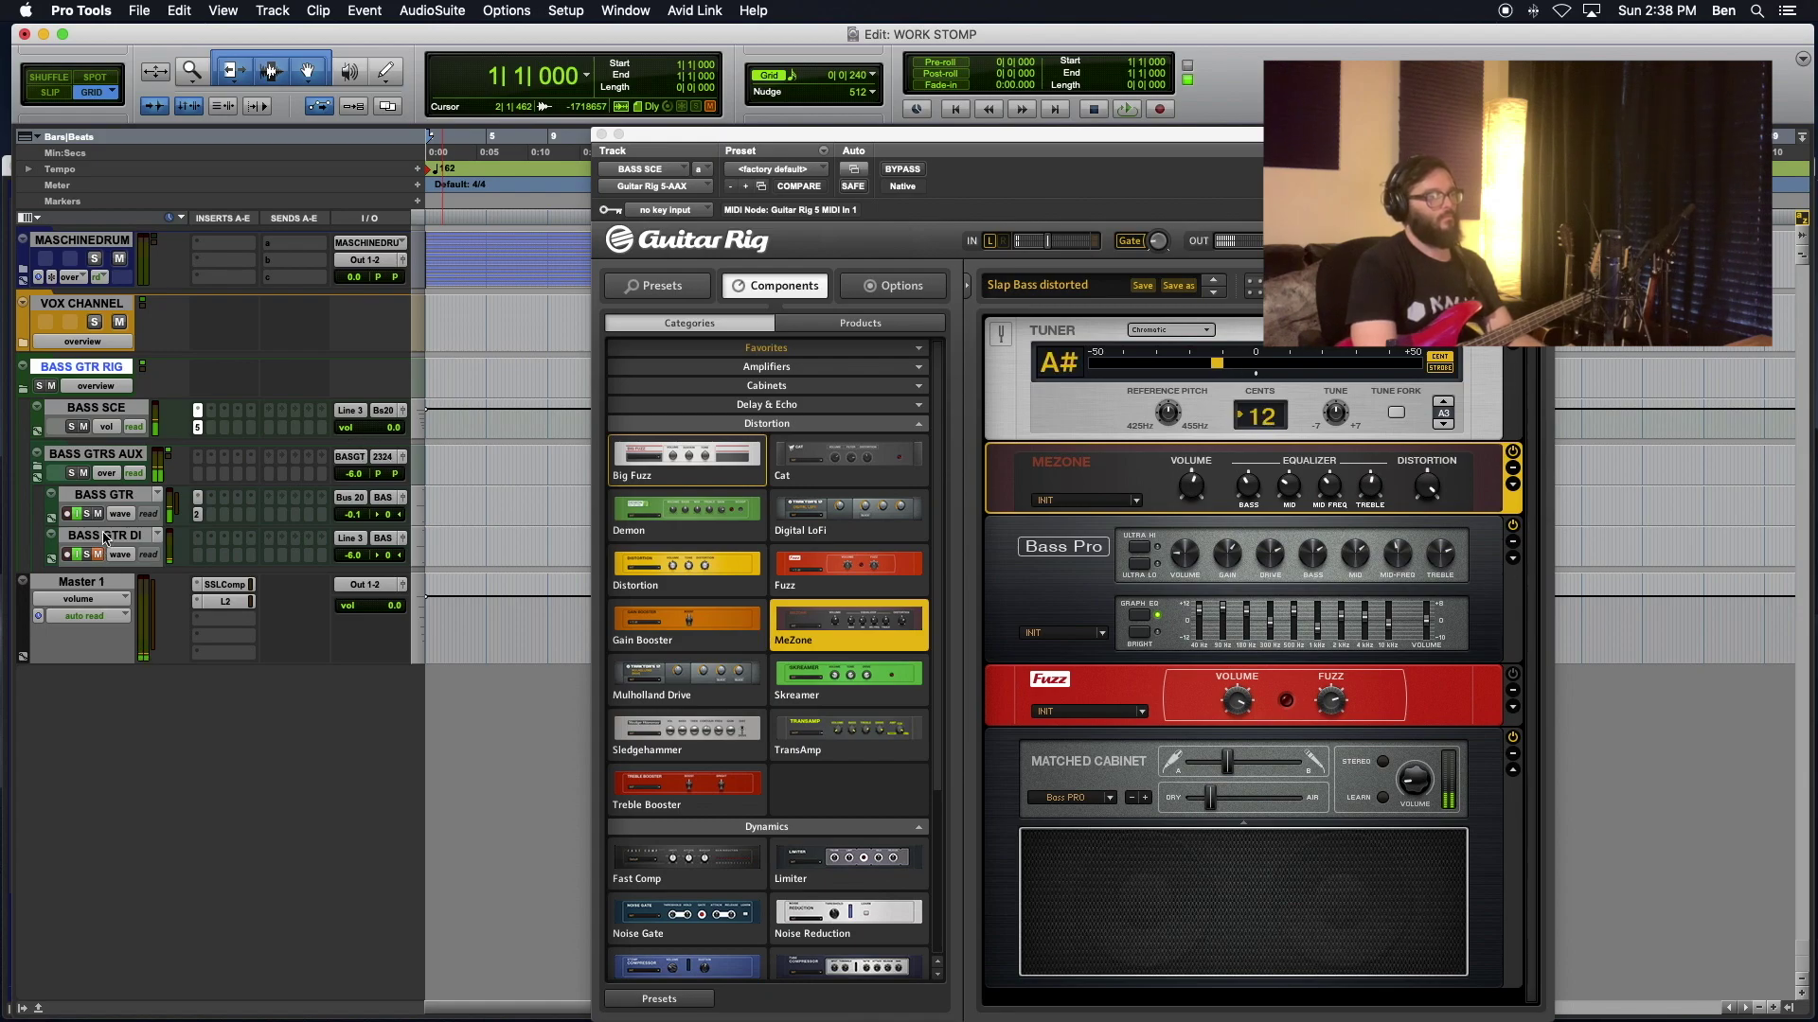
click(383, 415)
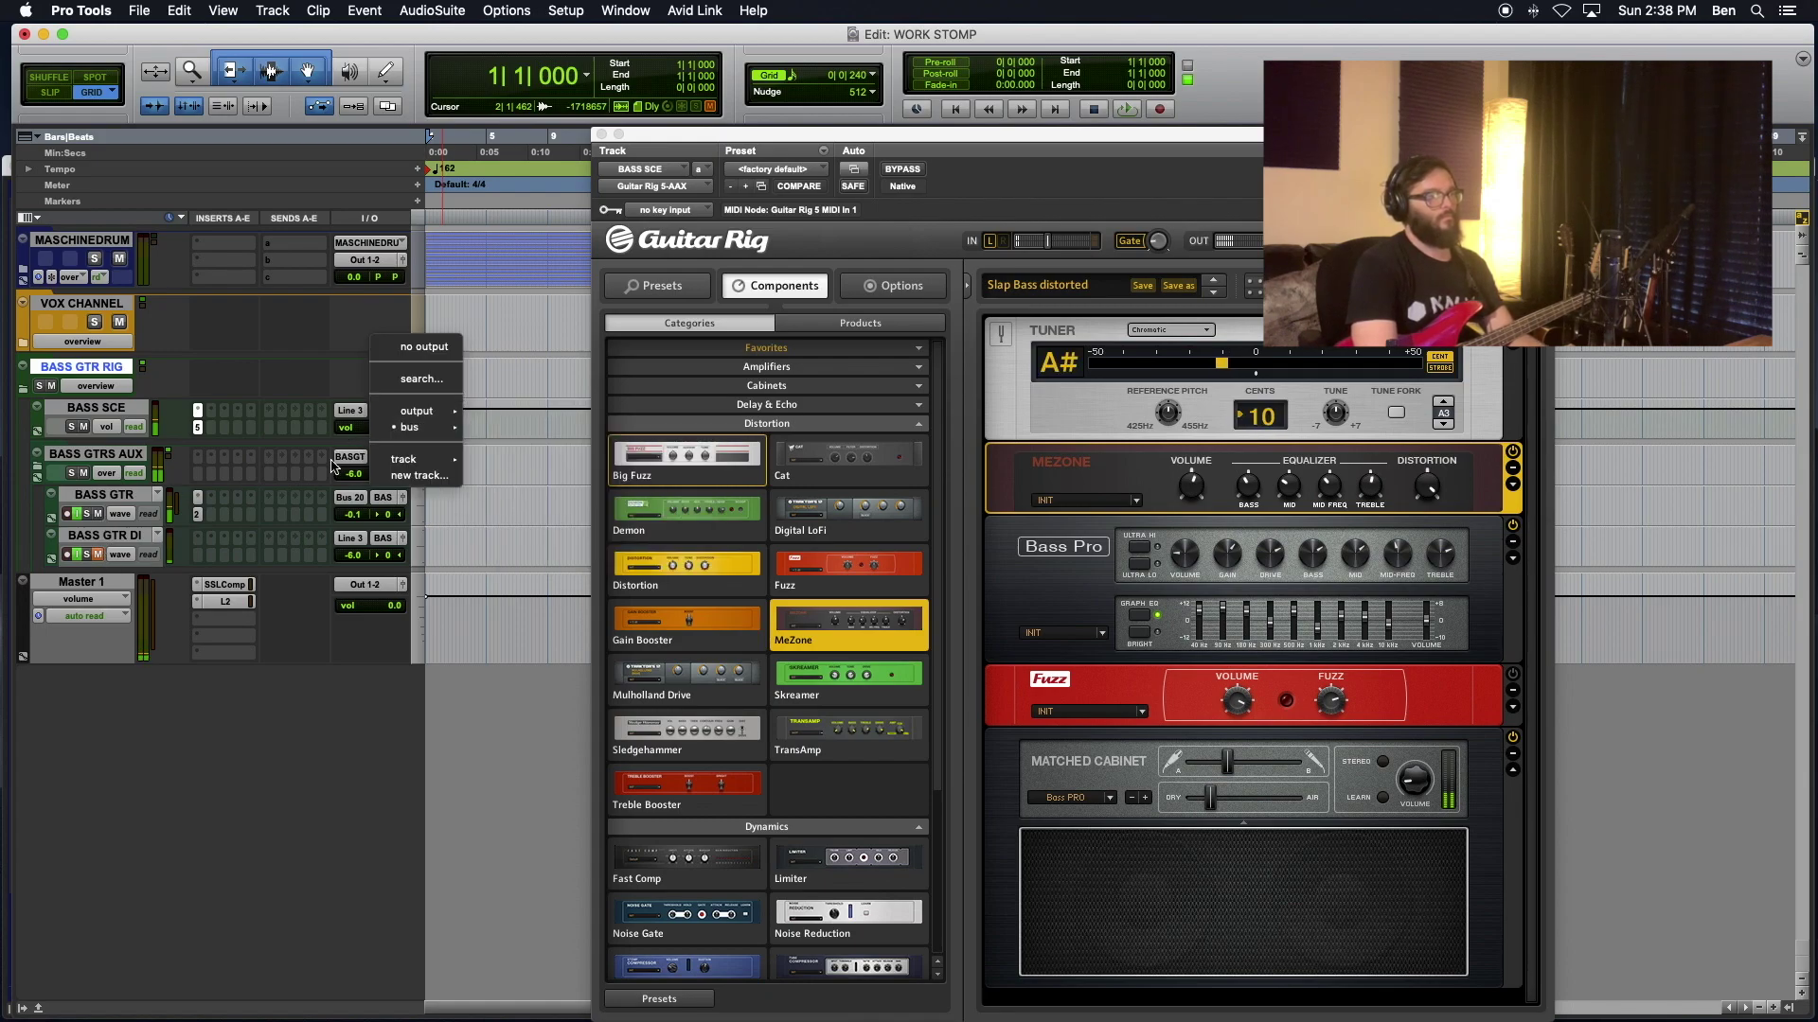
click(287, 476)
Step: Route the BASS GTRS AUX track's output to Out 1-2
click(365, 458)
mouse_move(417, 457)
click(503, 464)
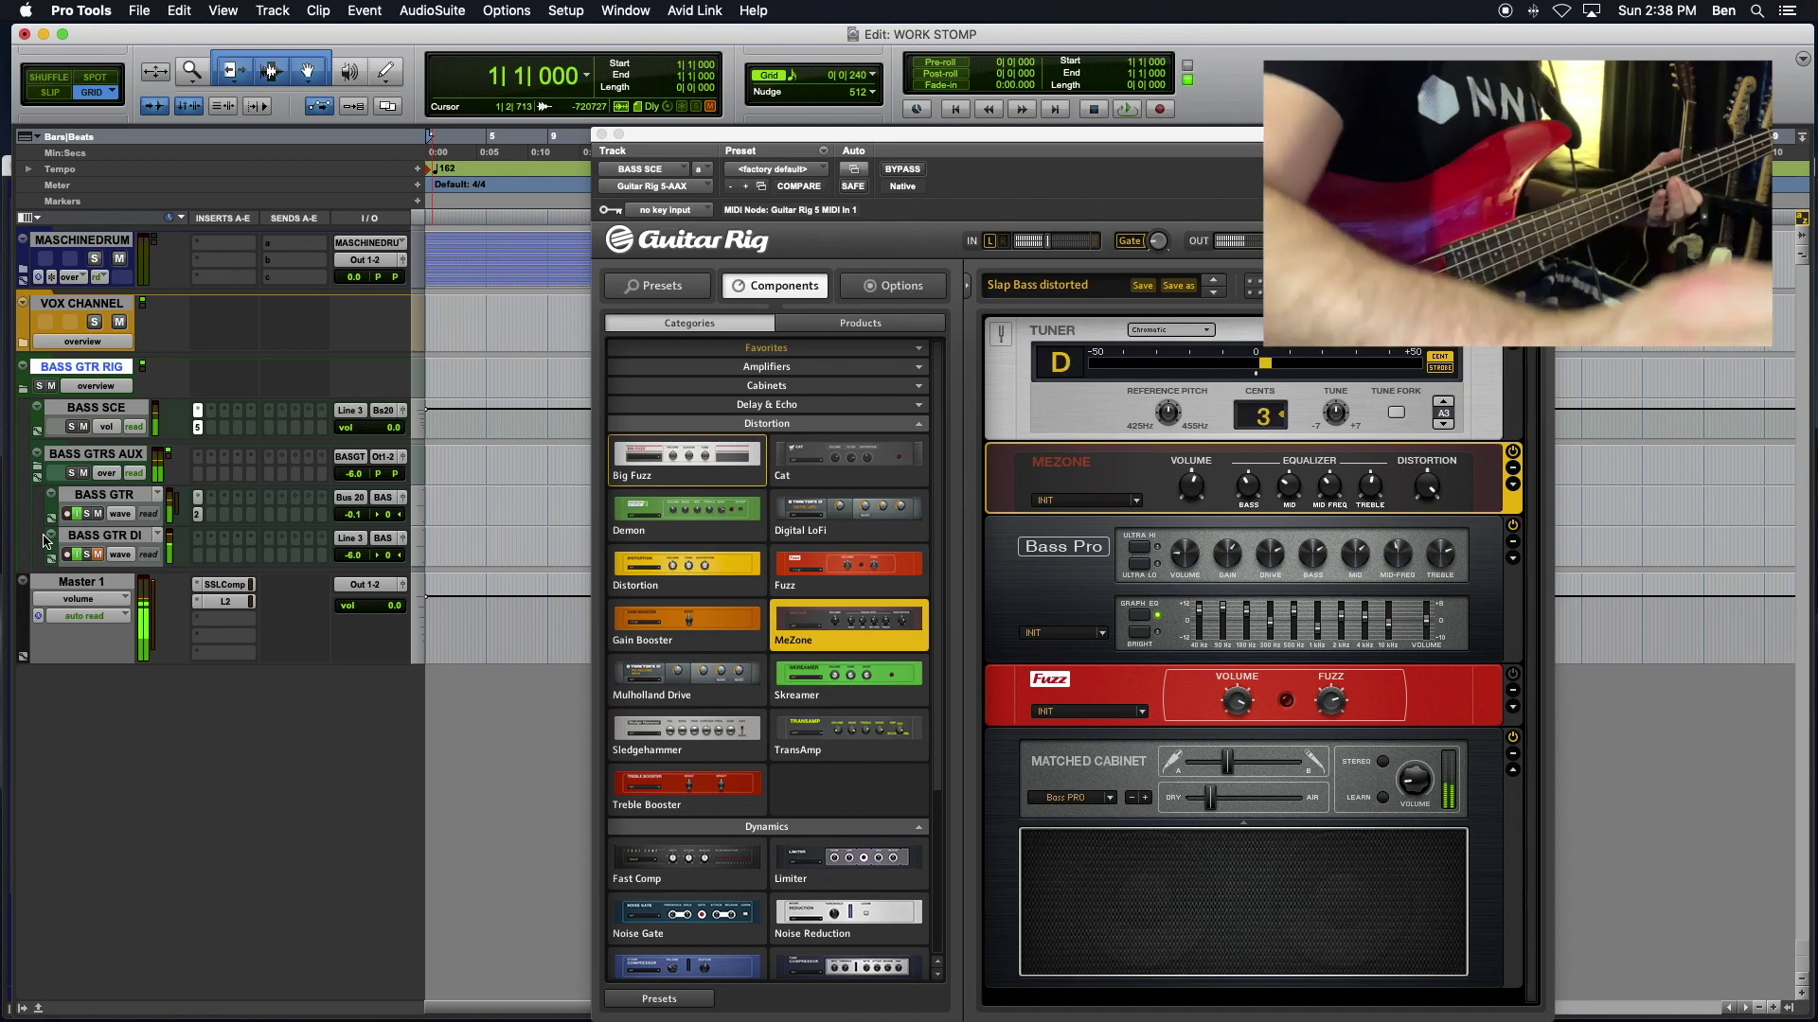
Step: Move Fuzz to the front of the chain ahead of MeZone and expand the Dynamics component category
drag(1474, 692, 1507, 468)
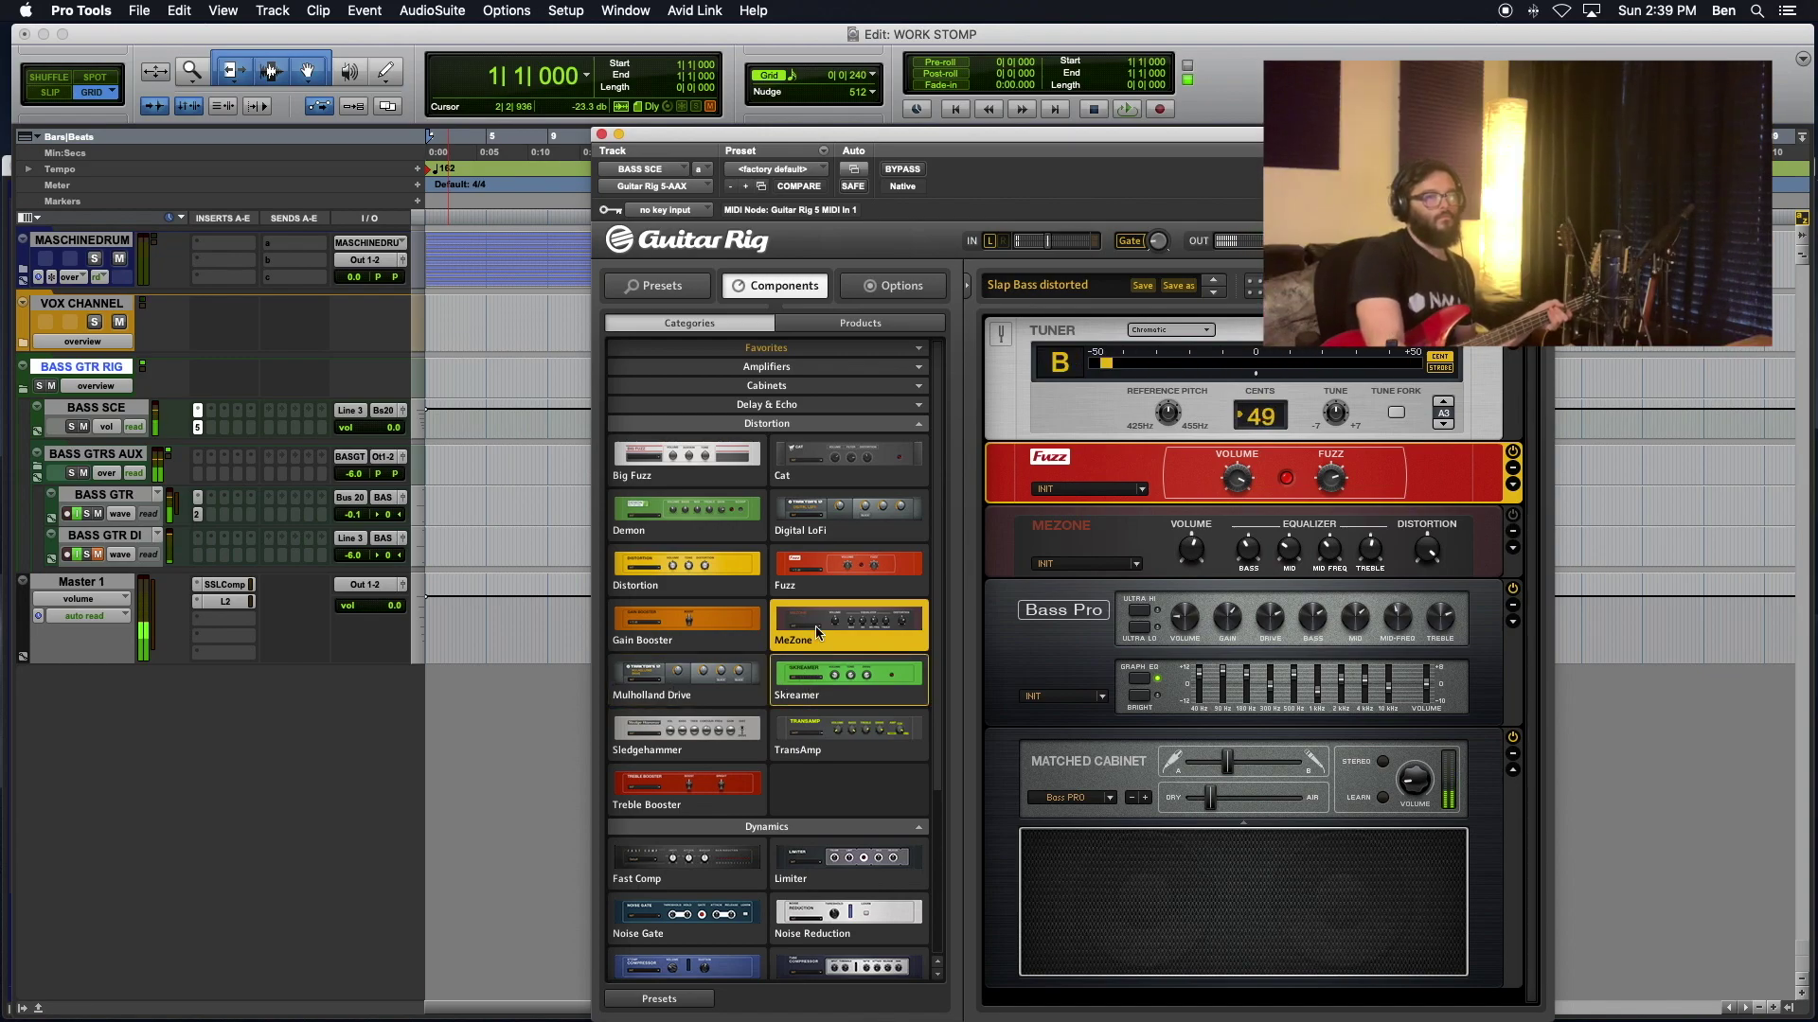
click(766, 423)
click(767, 443)
click(767, 443)
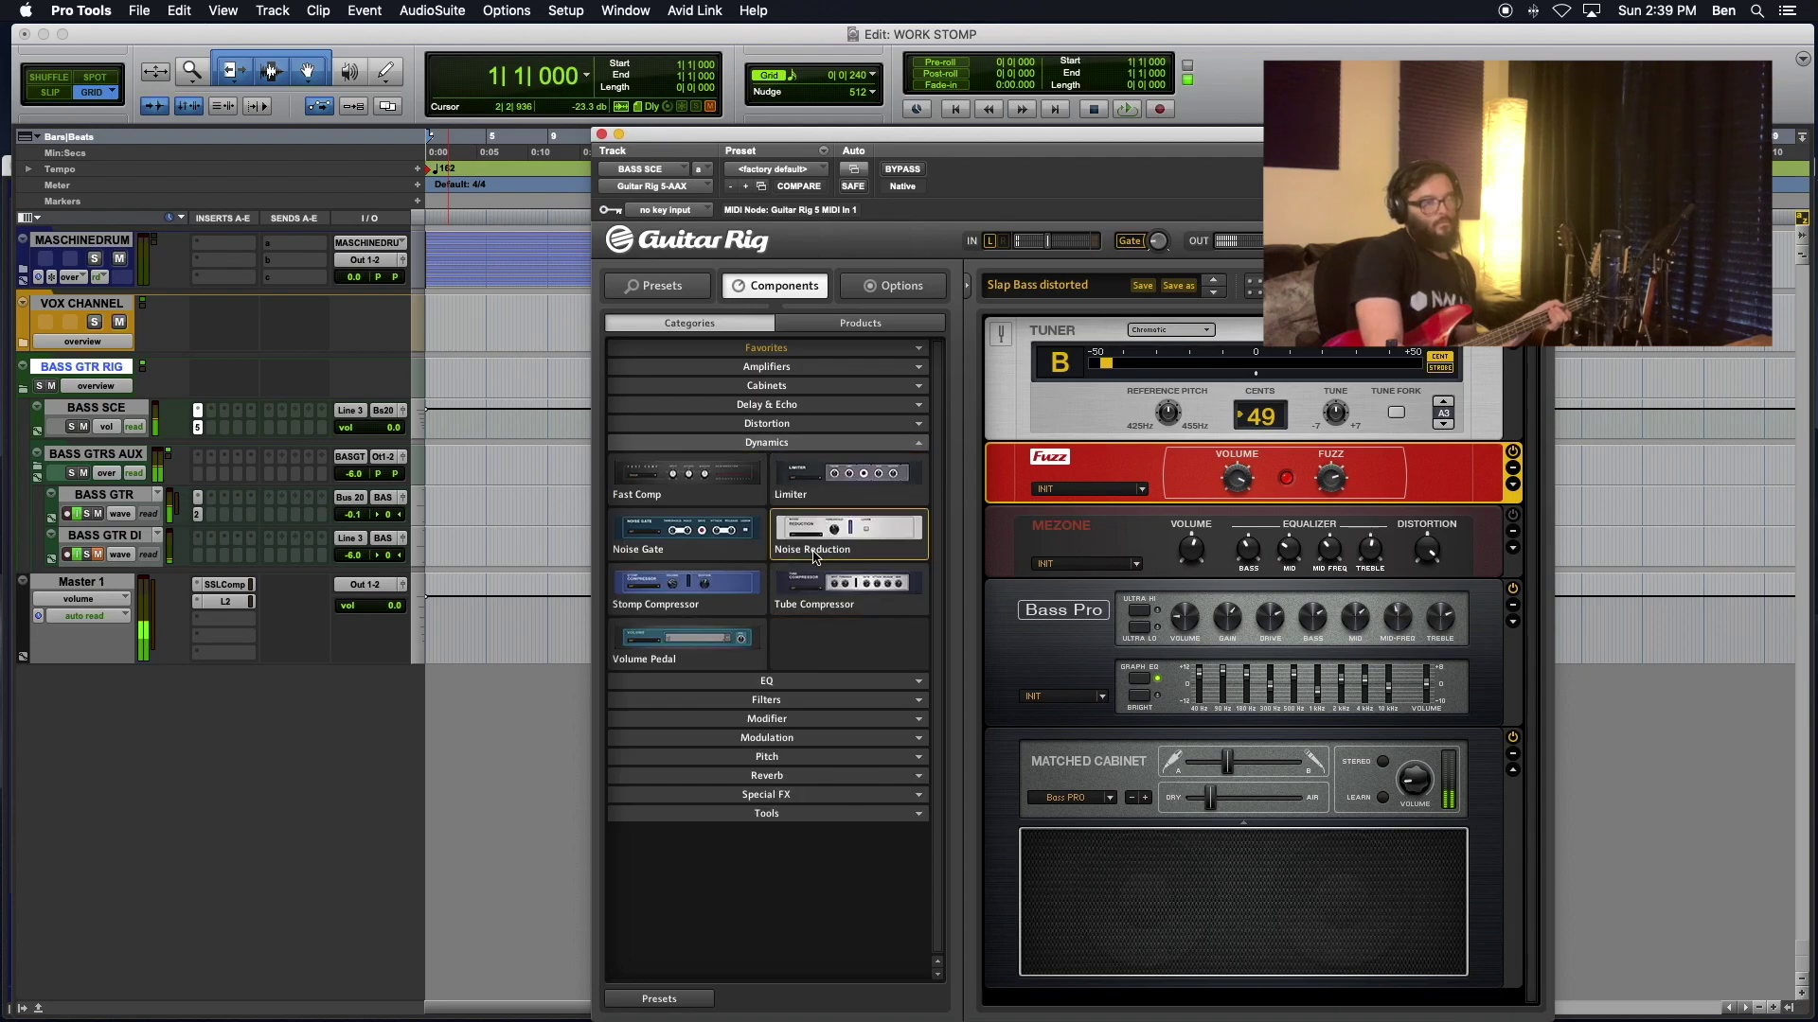
Step: Add Noise Reduction between MeZone and Bass Pro, then try its threshold and Learn controls
drag(814, 557, 1117, 578)
mouse_move(1201, 618)
drag(1200, 618, 1201, 540)
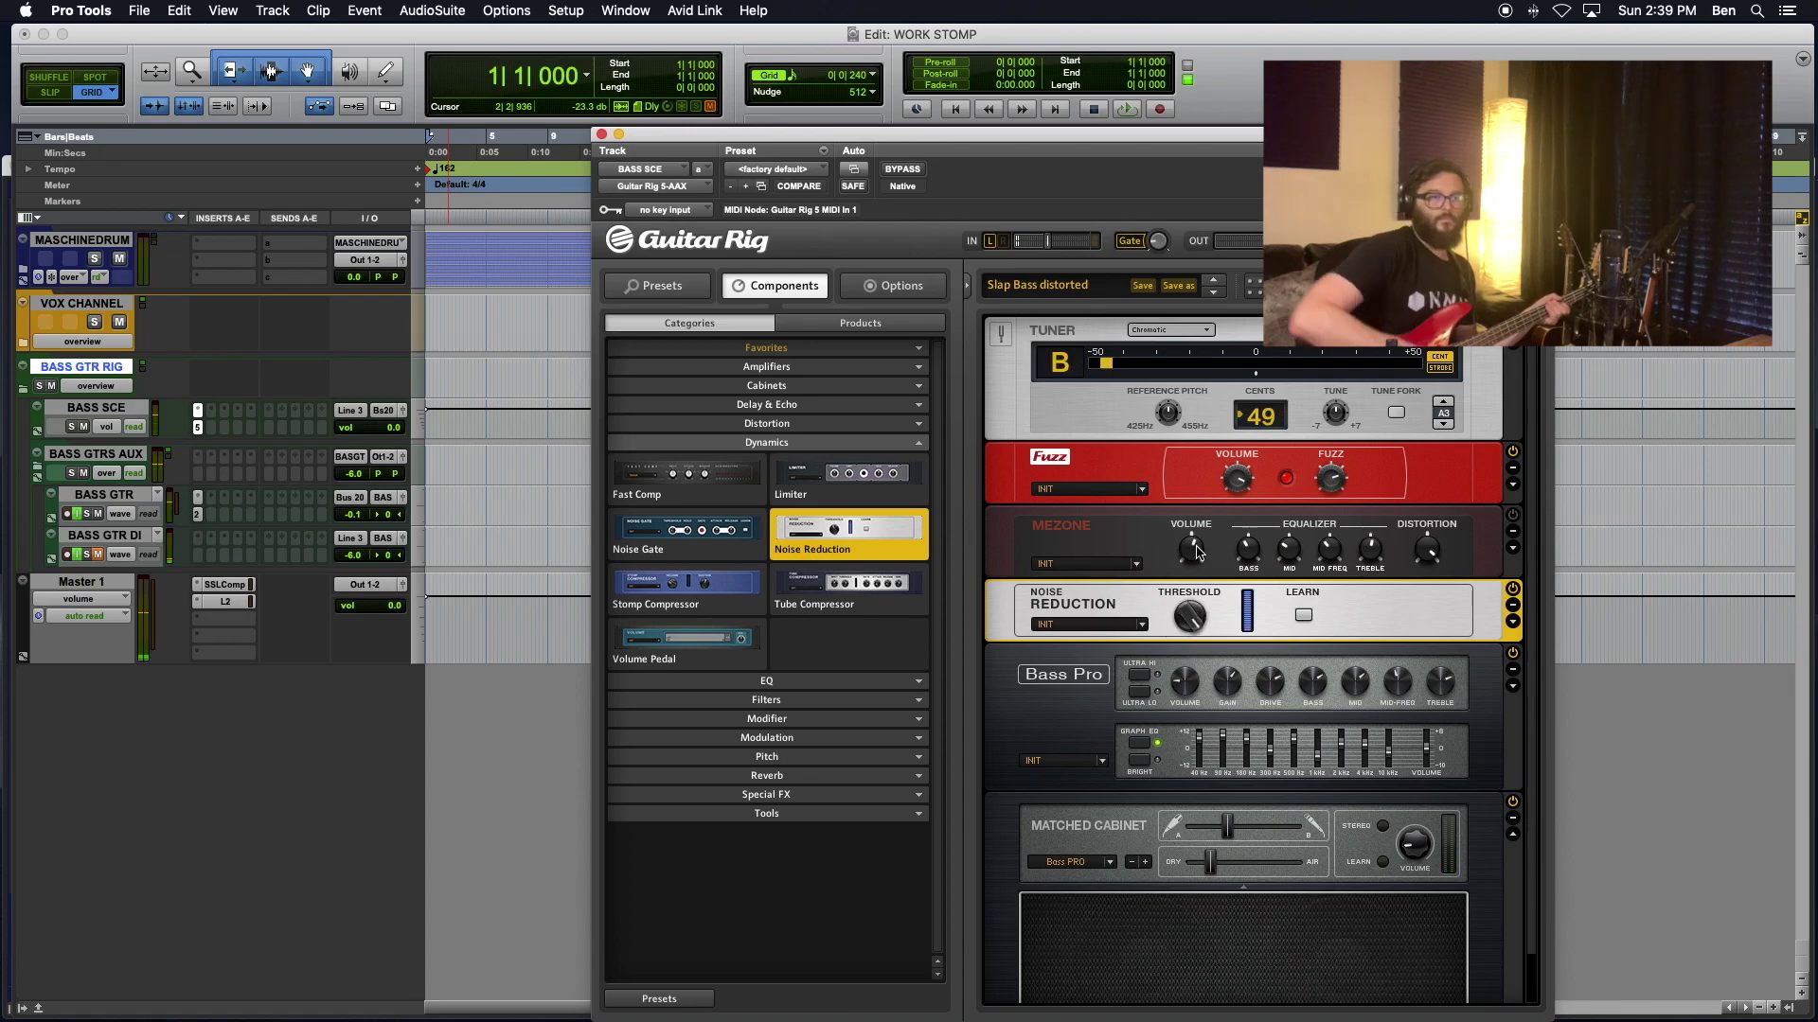
drag(1190, 617, 1192, 642)
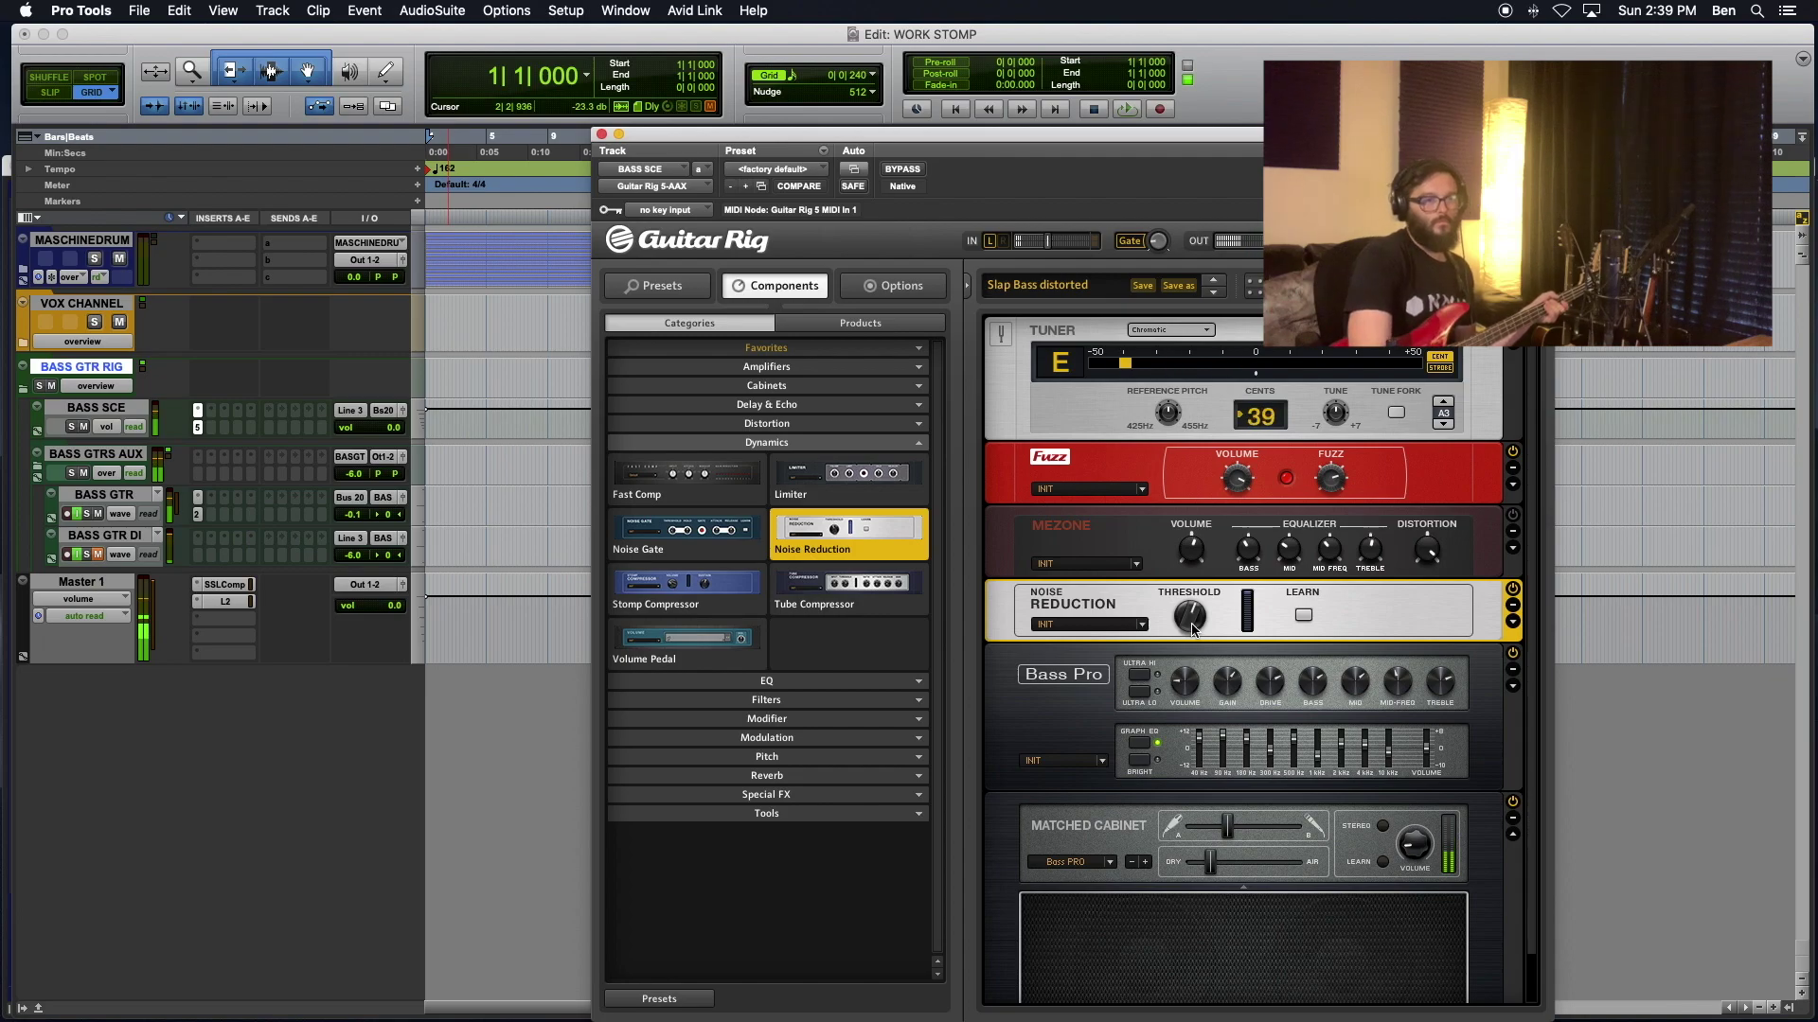
click(1306, 615)
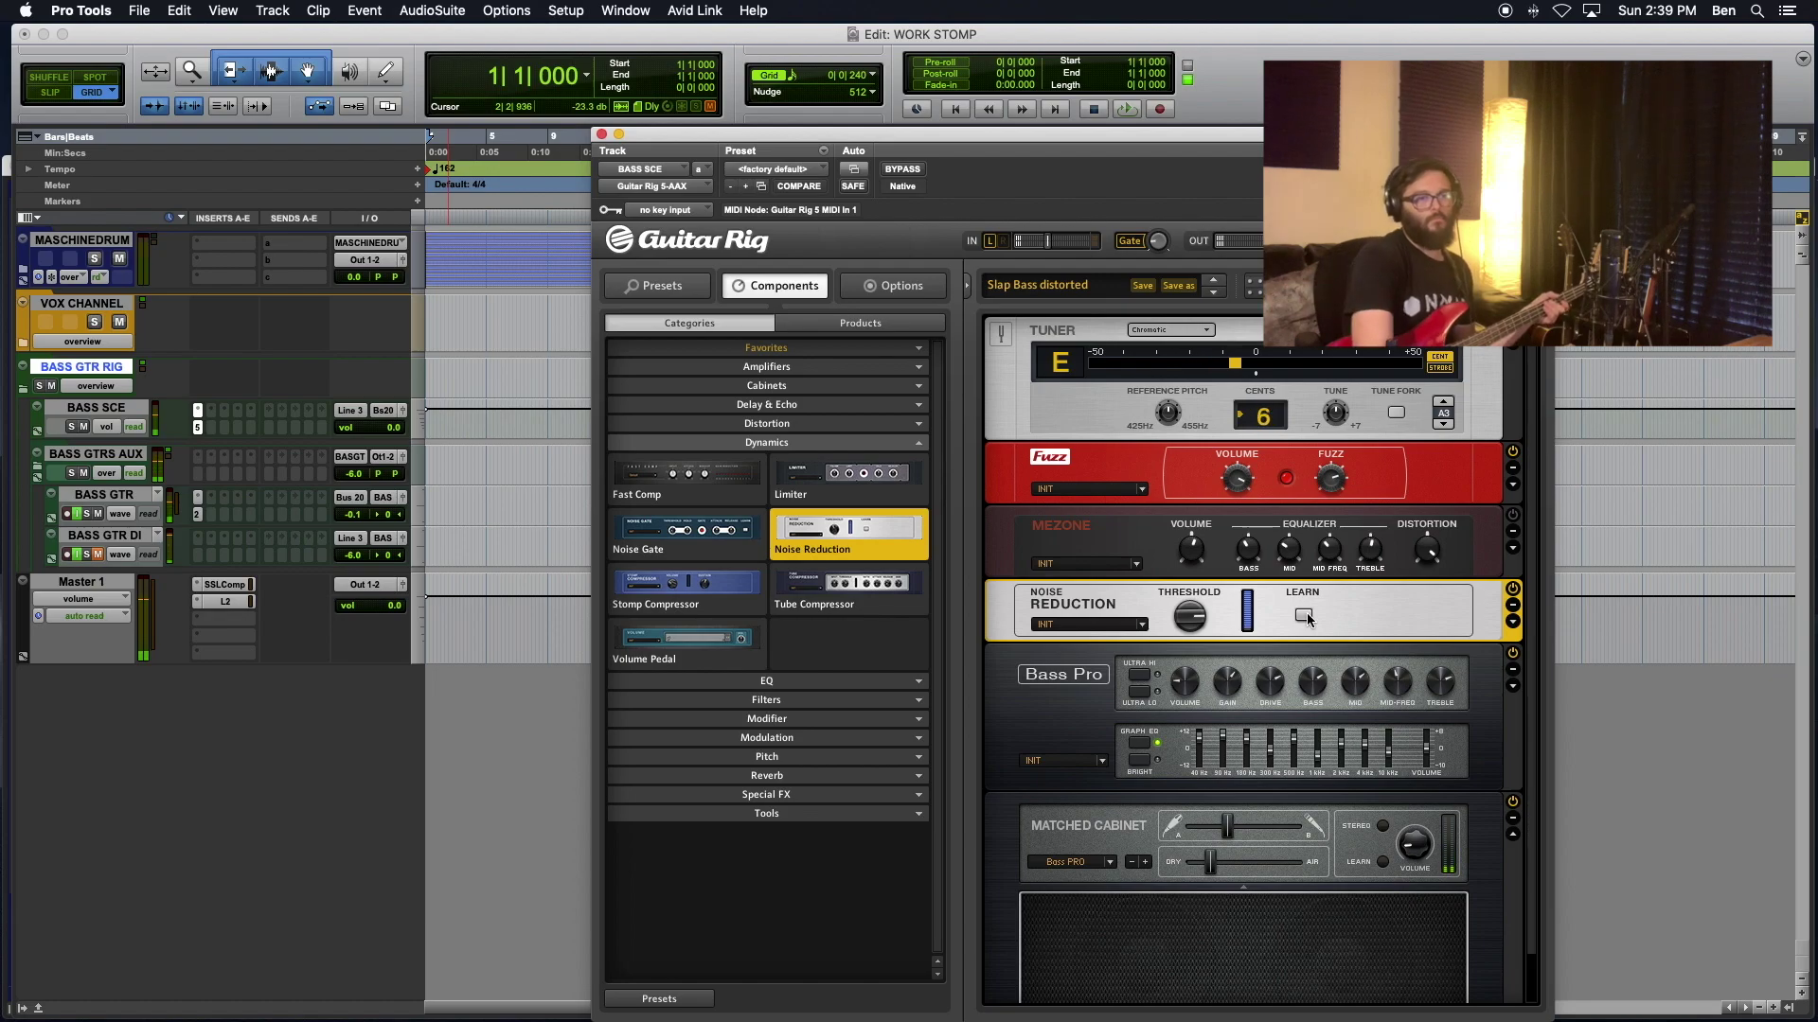
mouse_move(1182, 600)
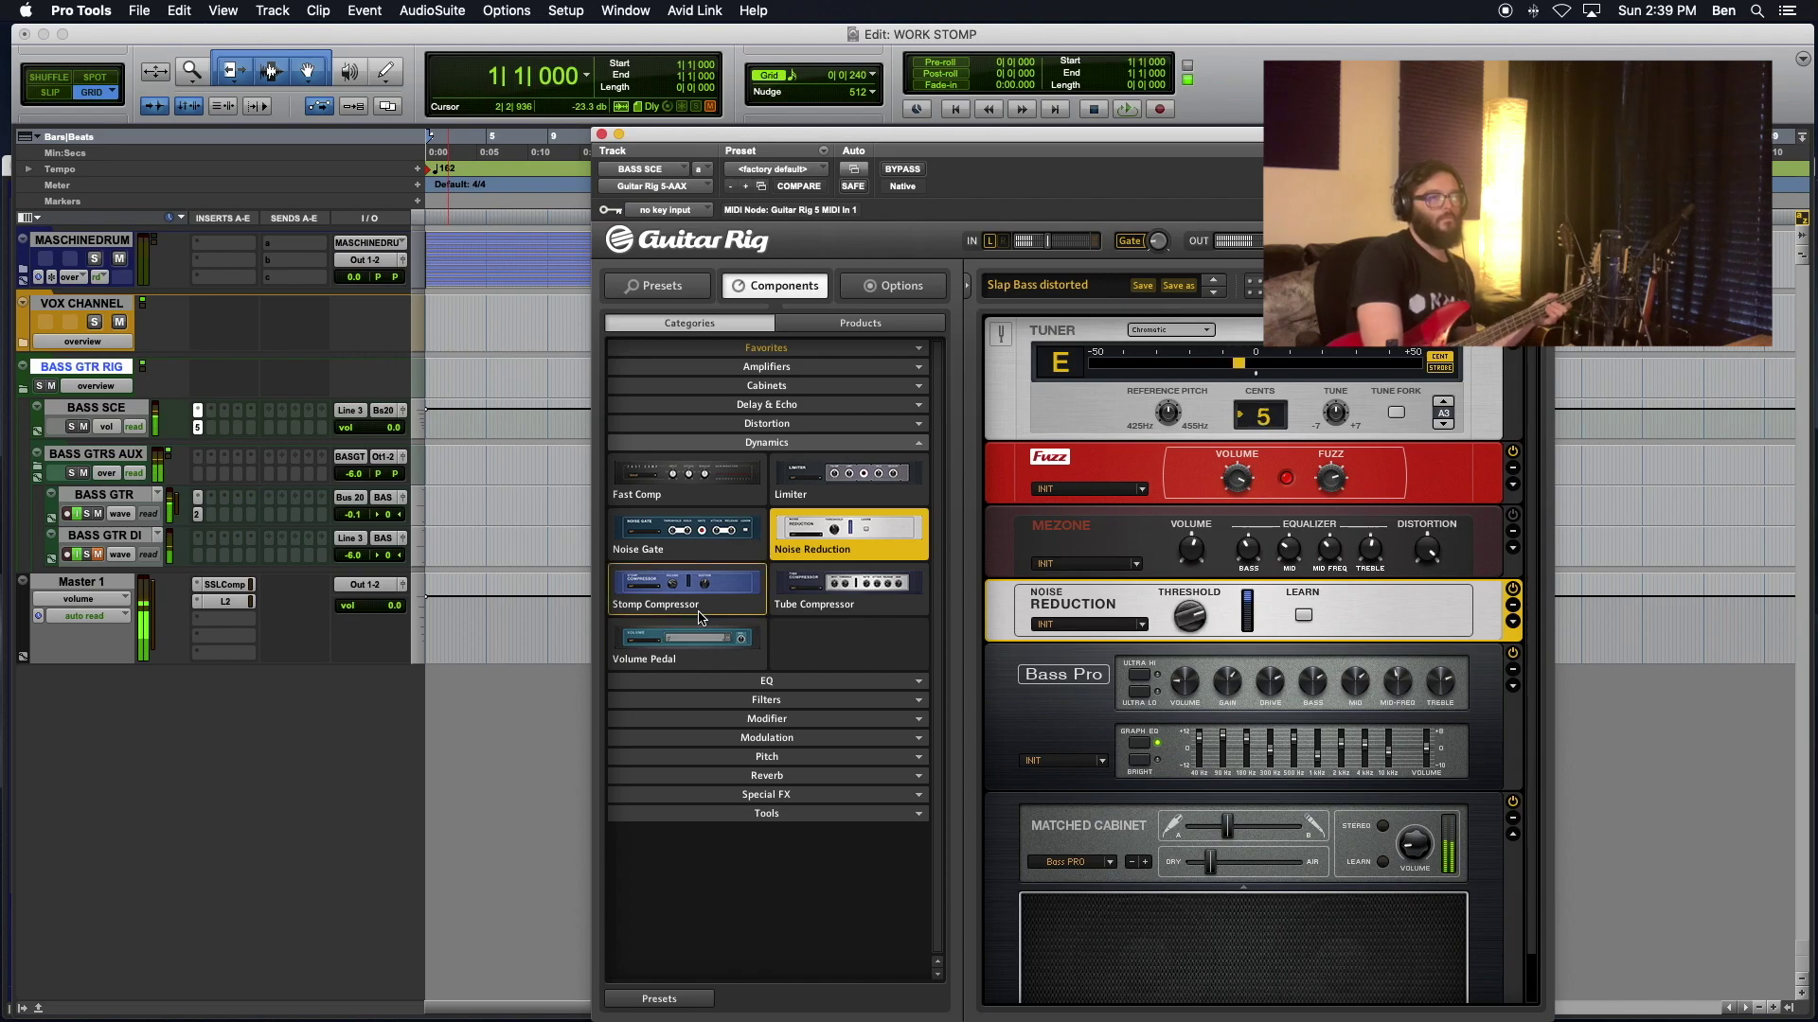
Step: Add a Noise Gate right after MeZone and delete the Noise Reduction module
drag(697, 555, 1104, 565)
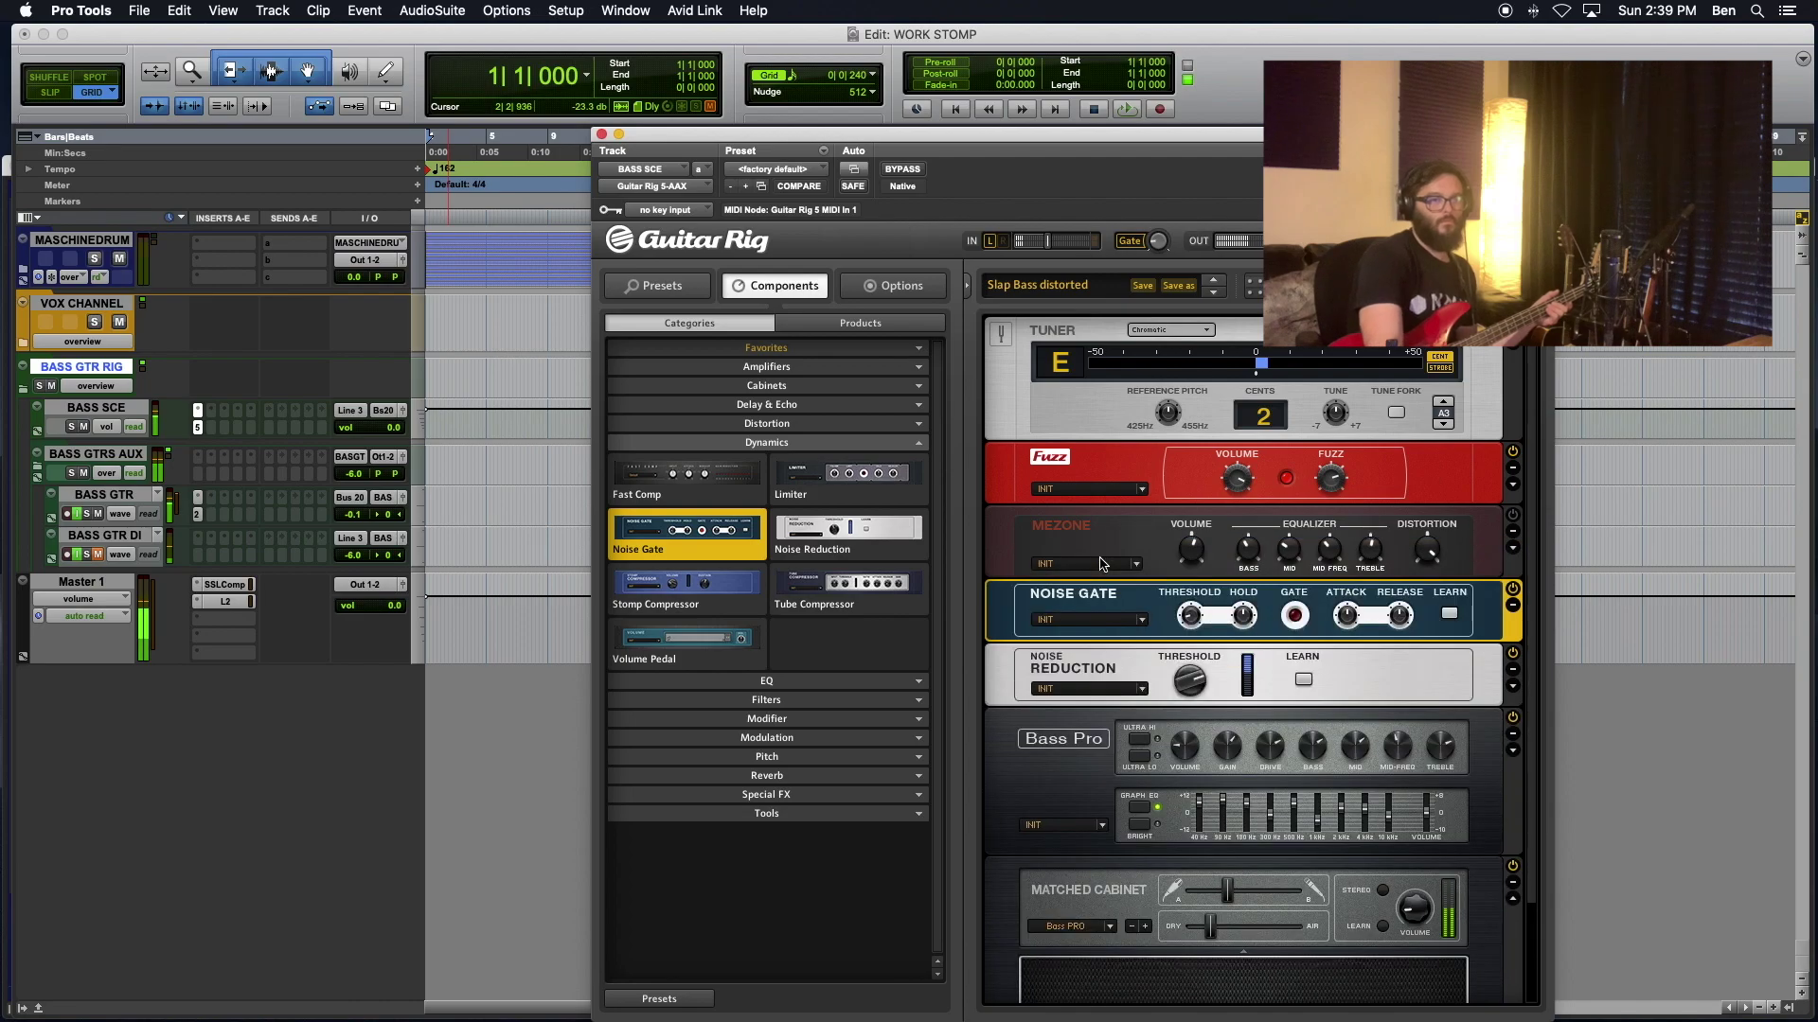
click(1514, 672)
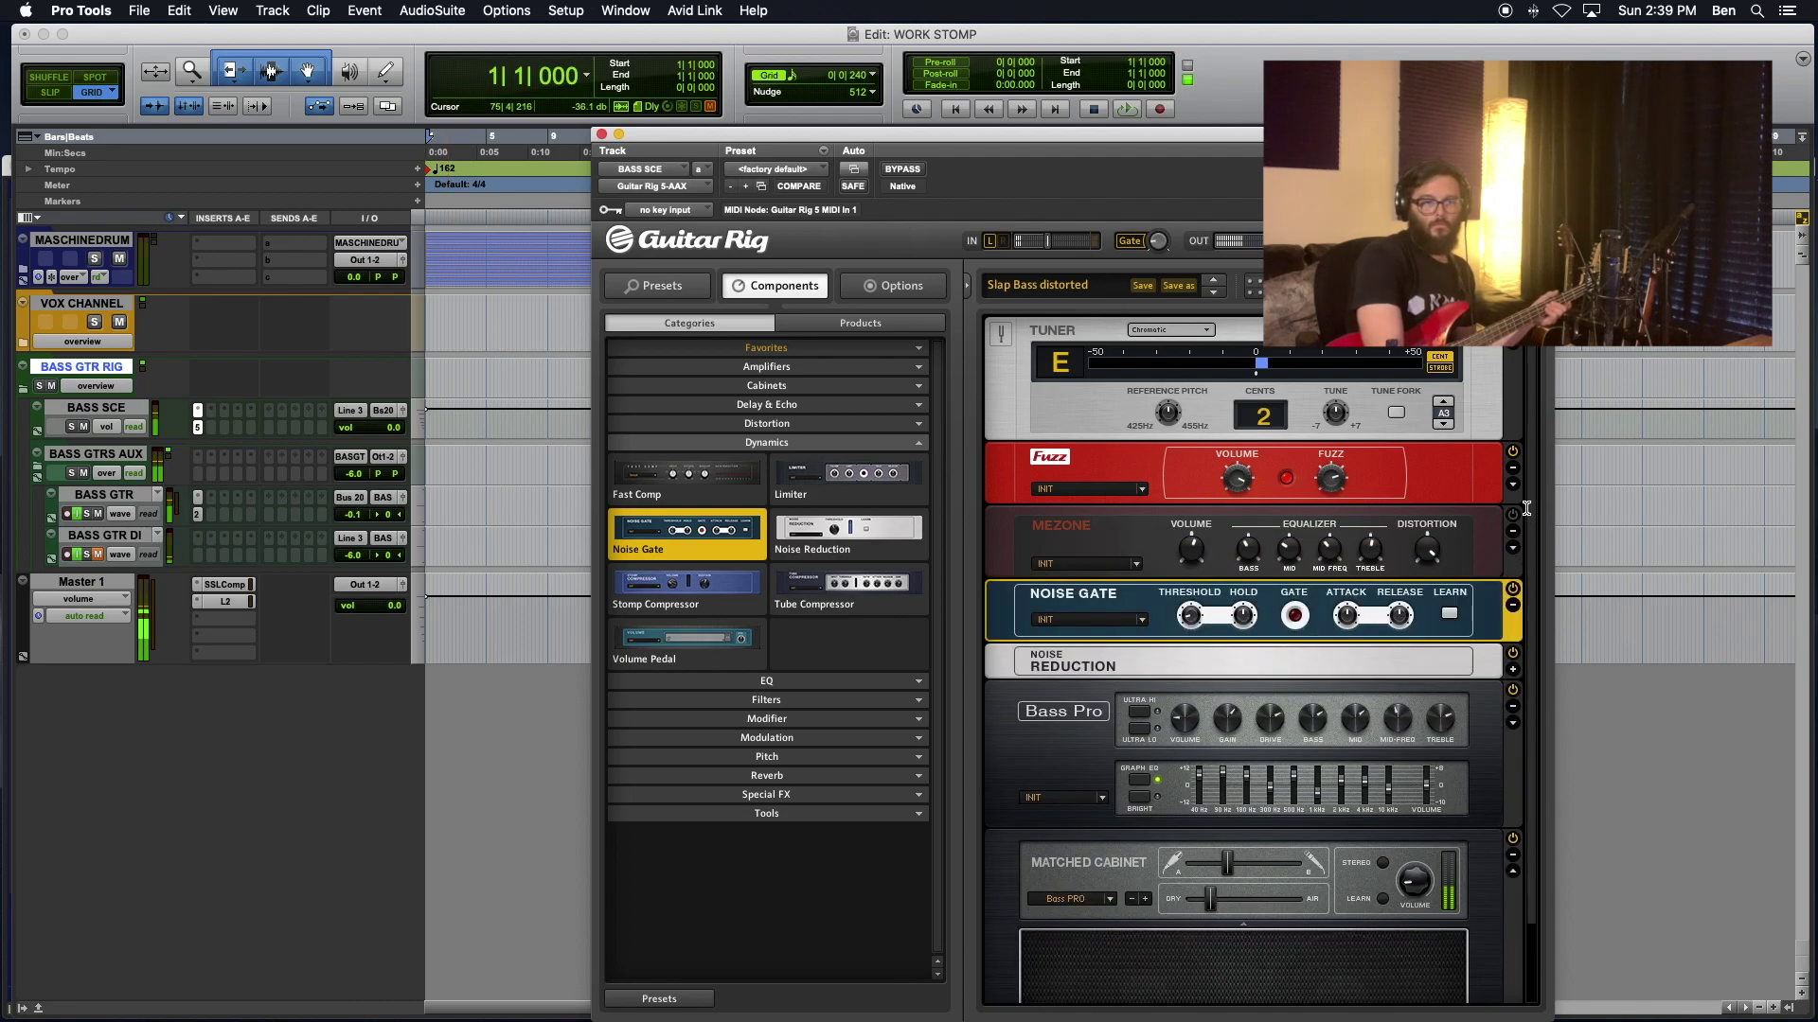
click(1515, 669)
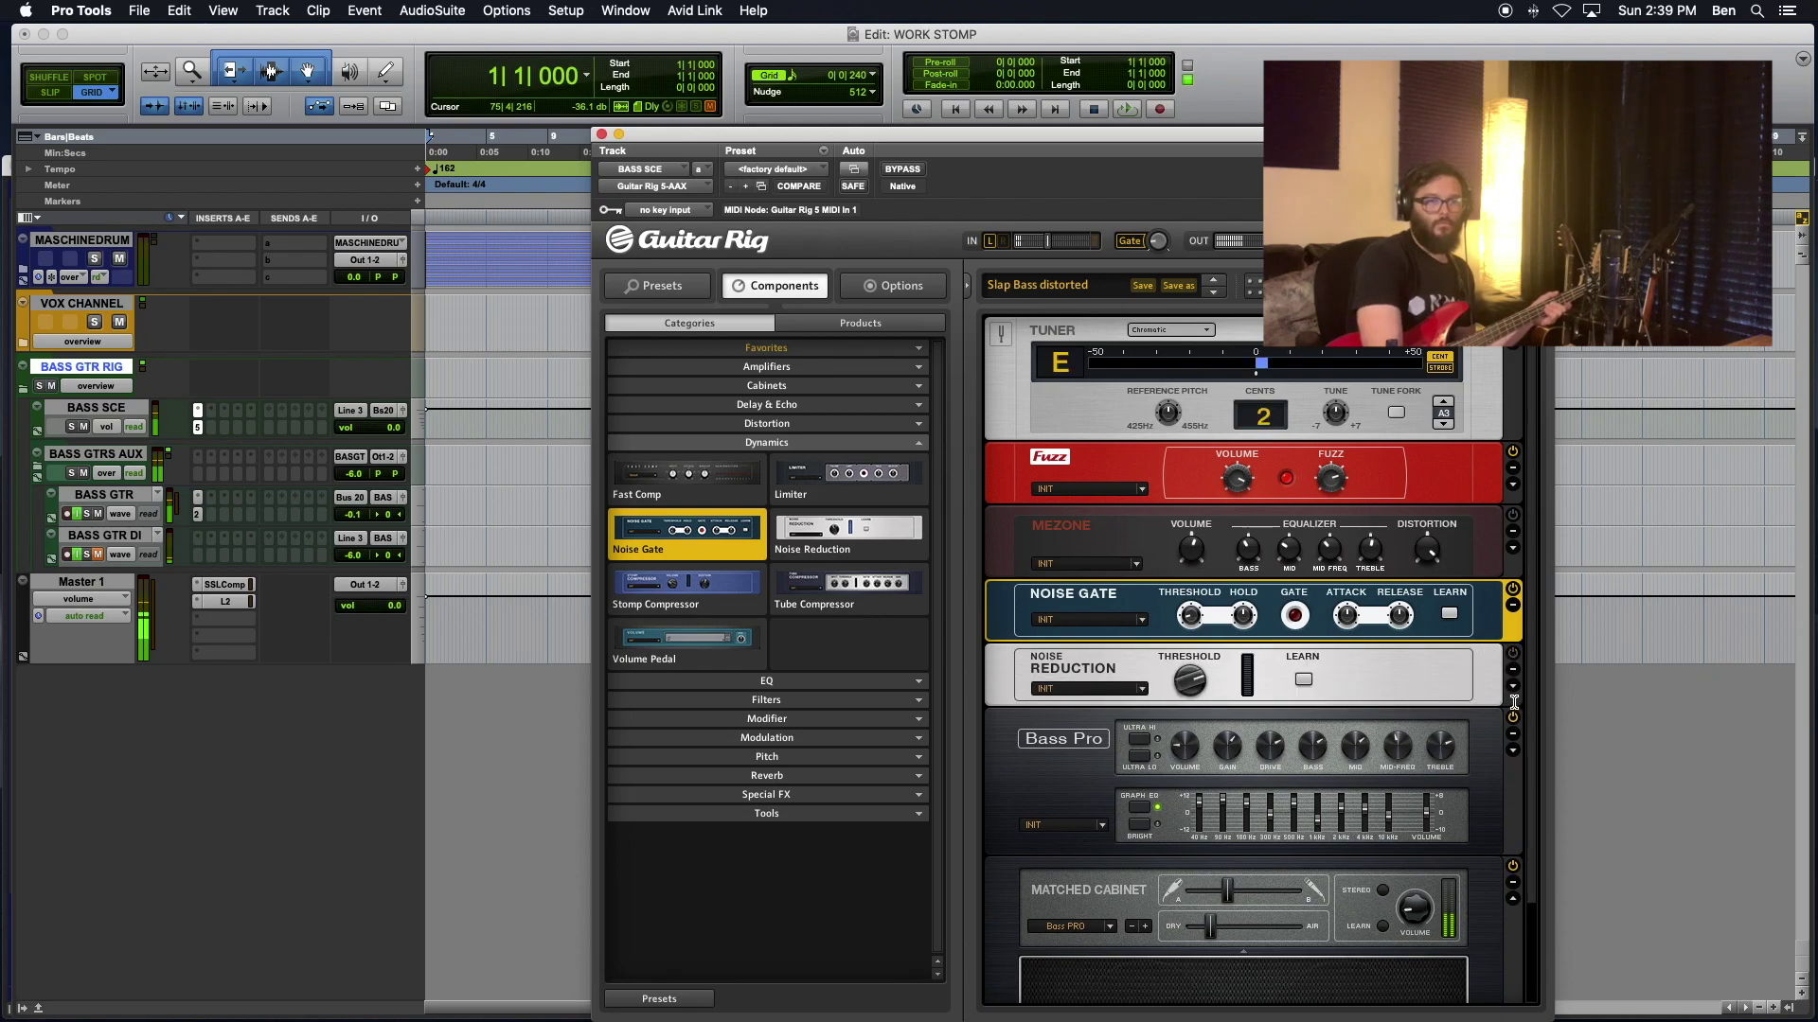
click(1515, 689)
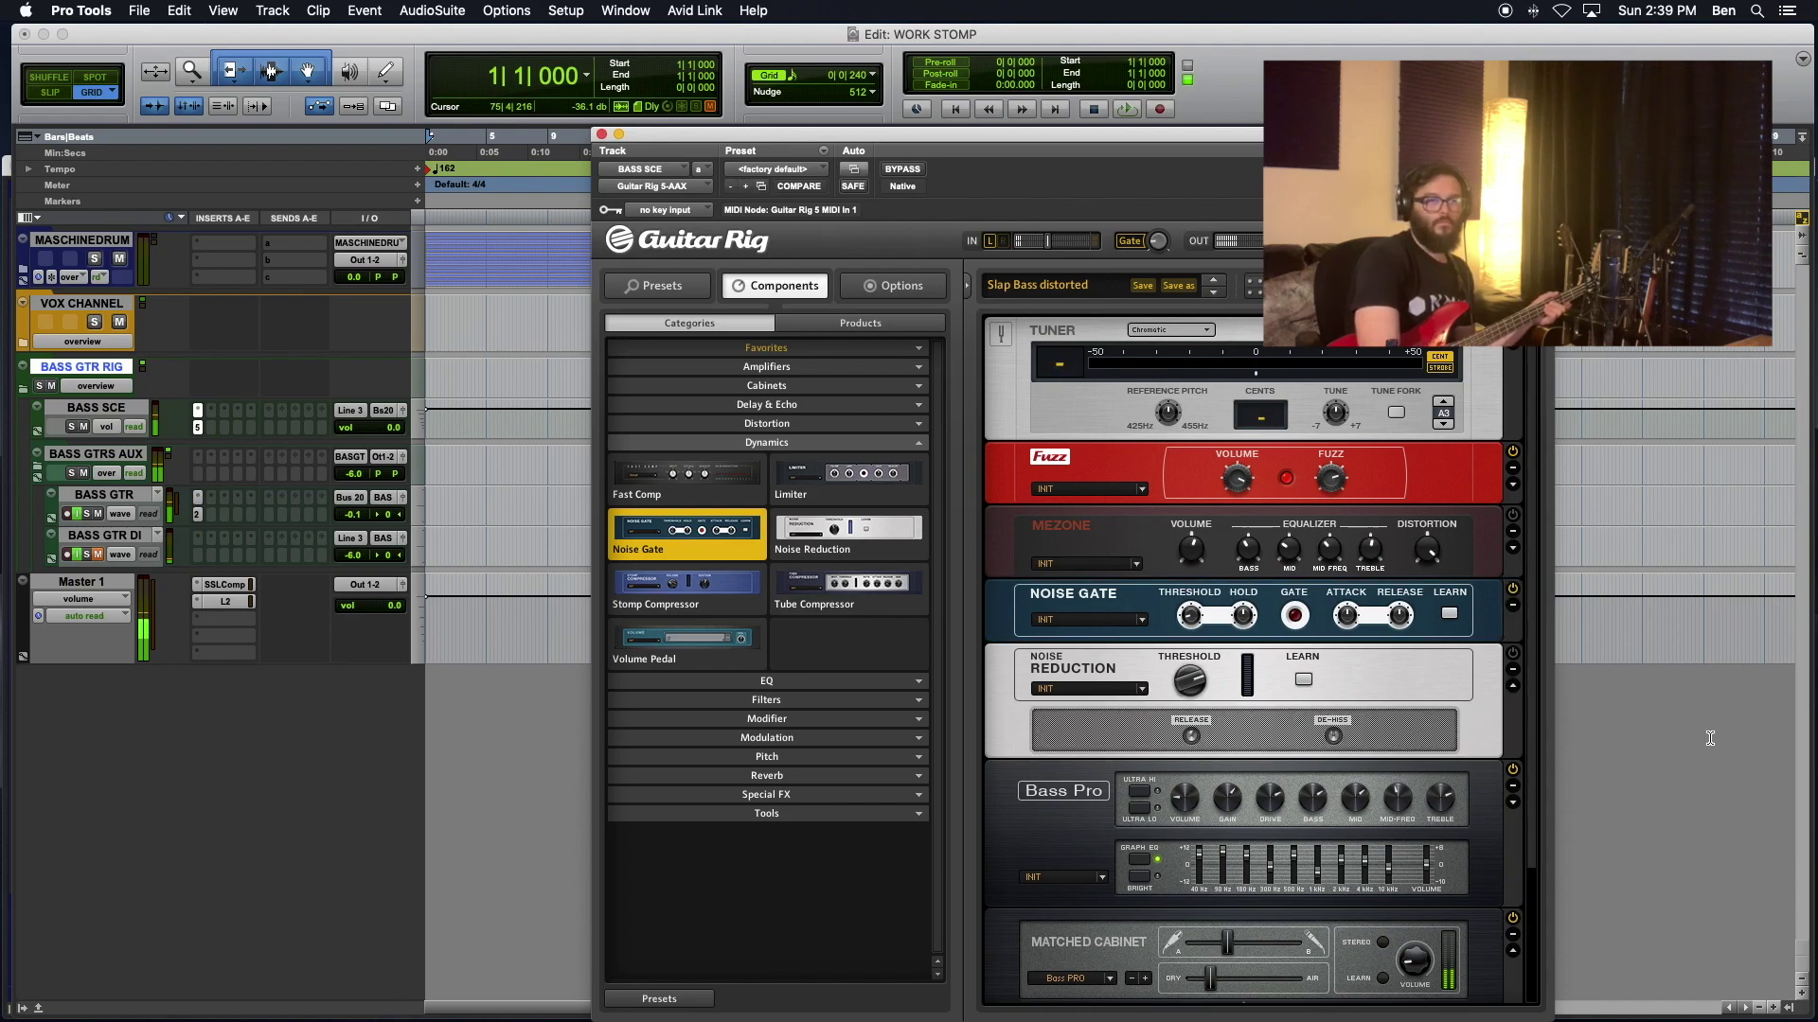
click(1078, 722)
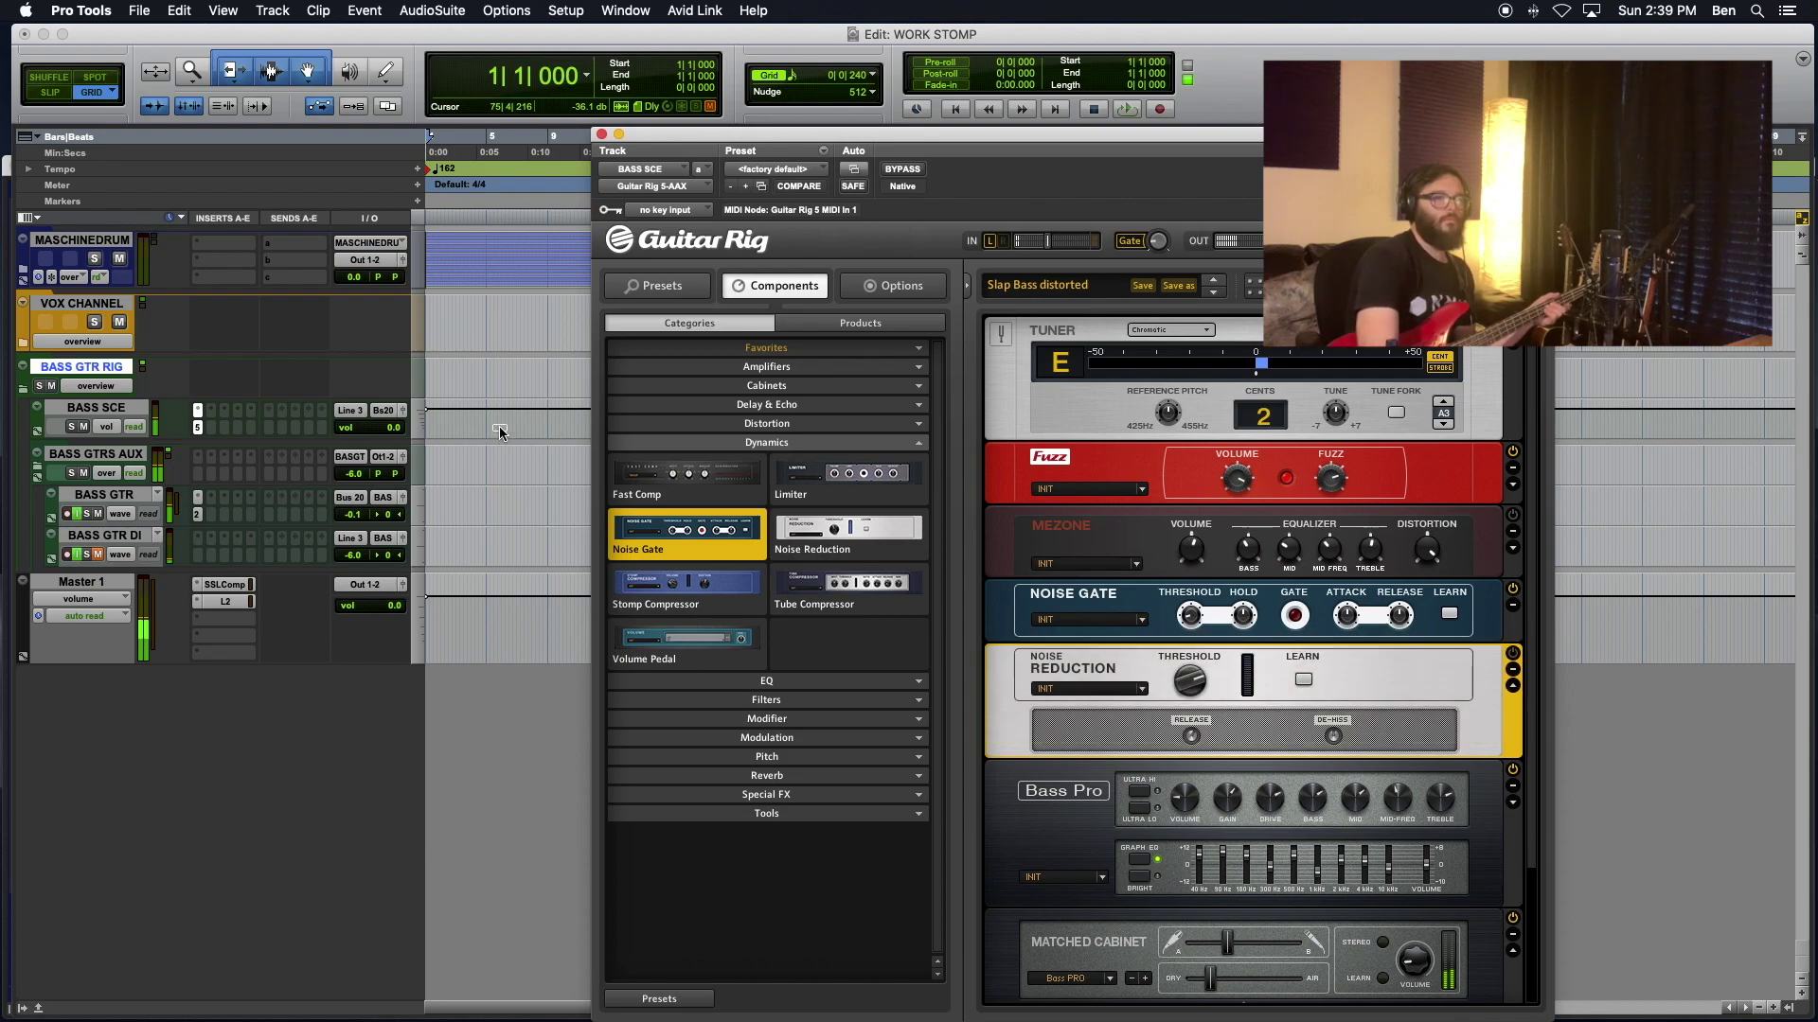
key(Delete)
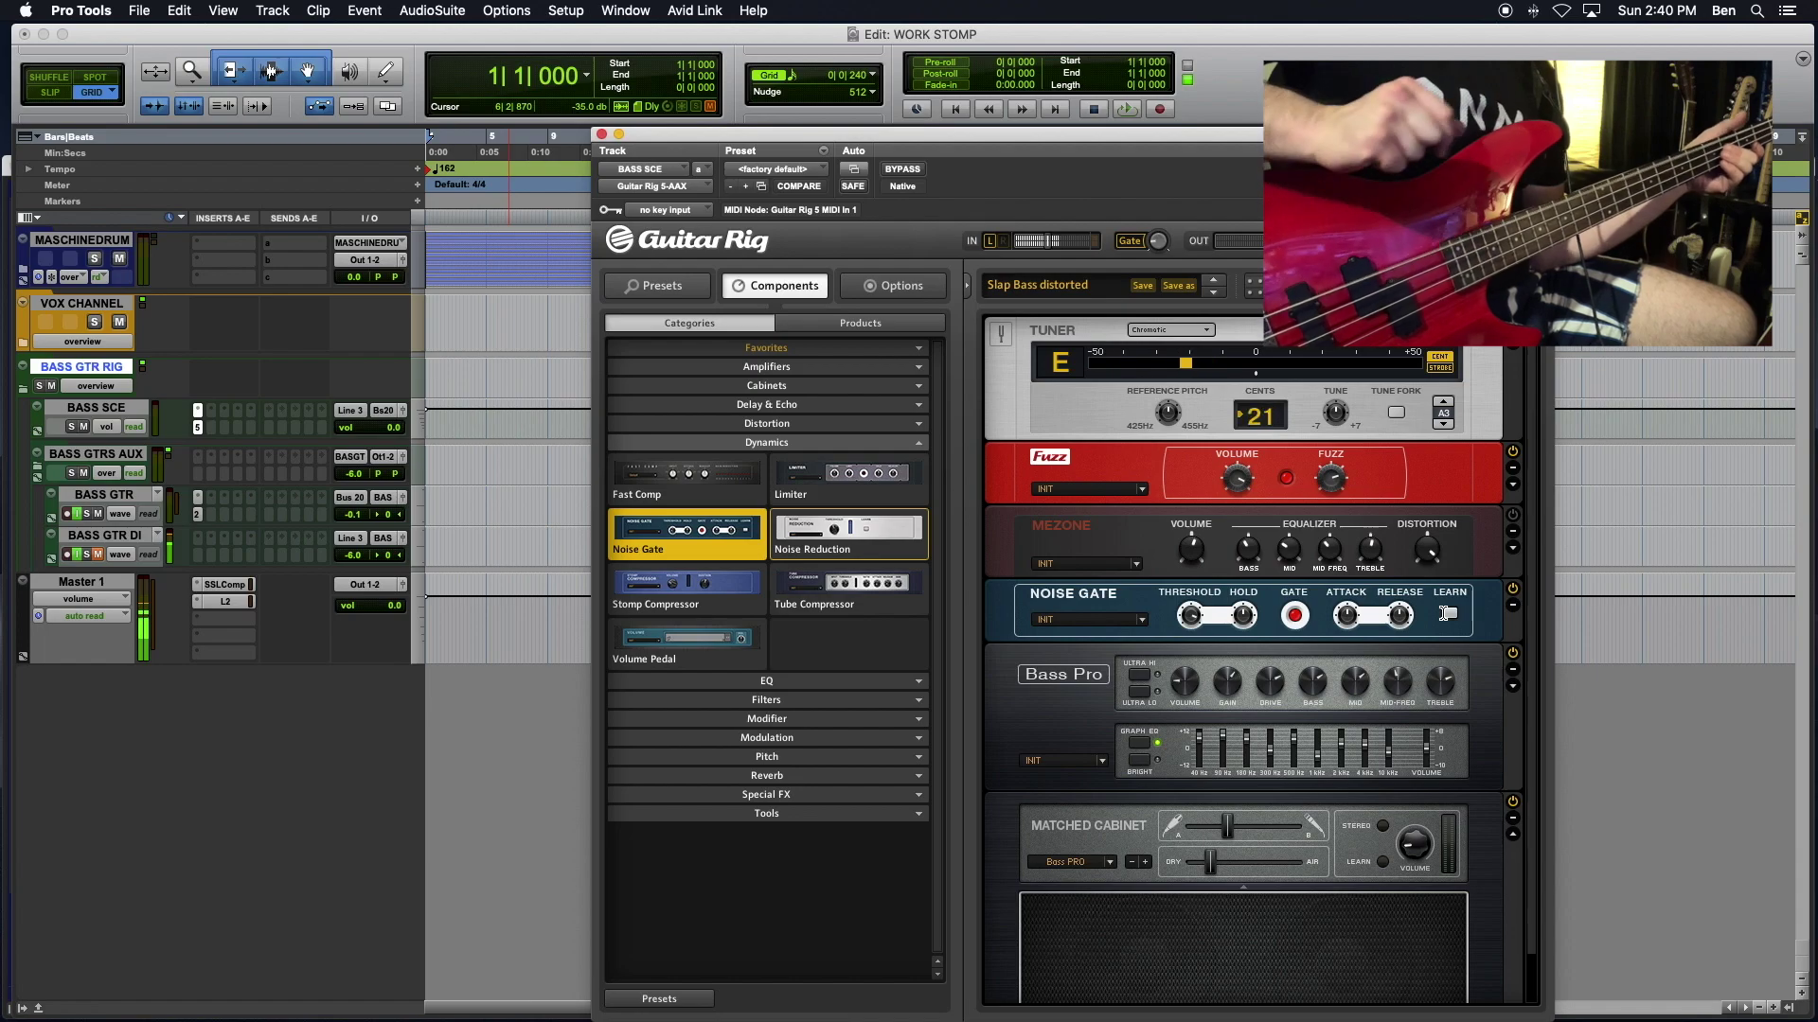
Step: Try different threshold settings on the Noise Gate between MeZone and Bass Pro while playing the bass
drag(1185, 599, 1196, 651)
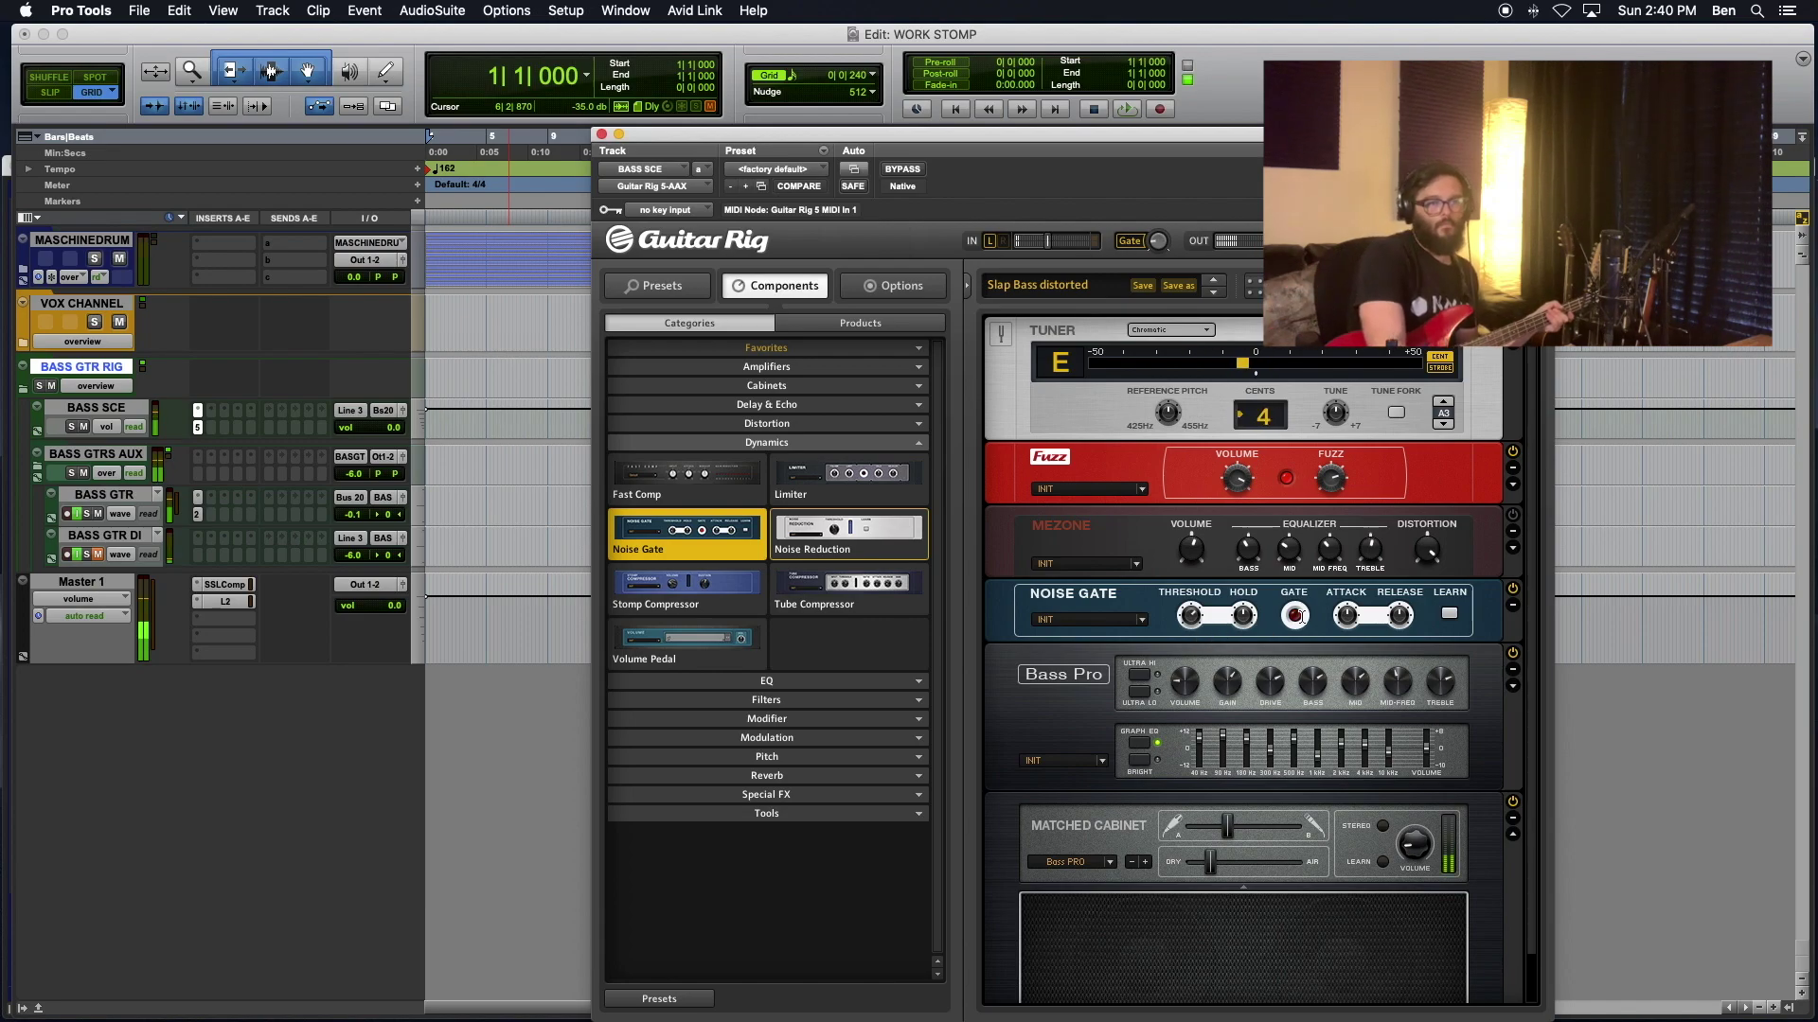
mouse_move(1346, 615)
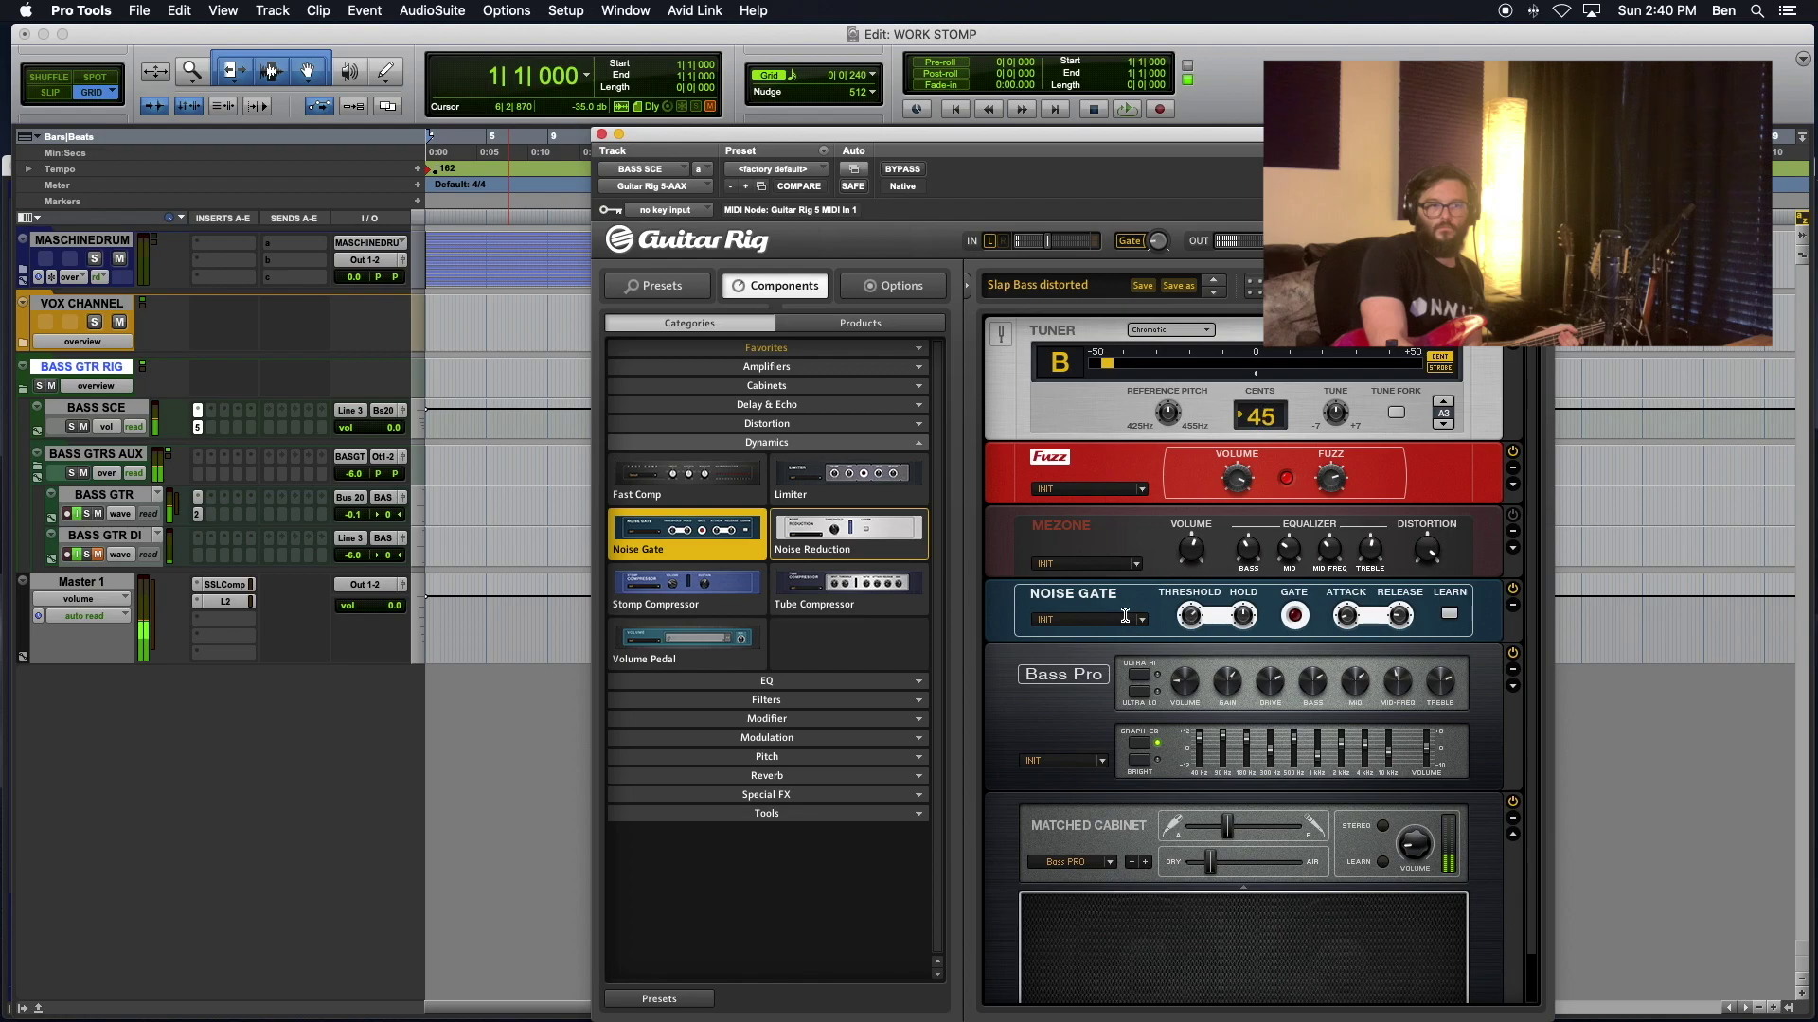
mouse_move(1195, 615)
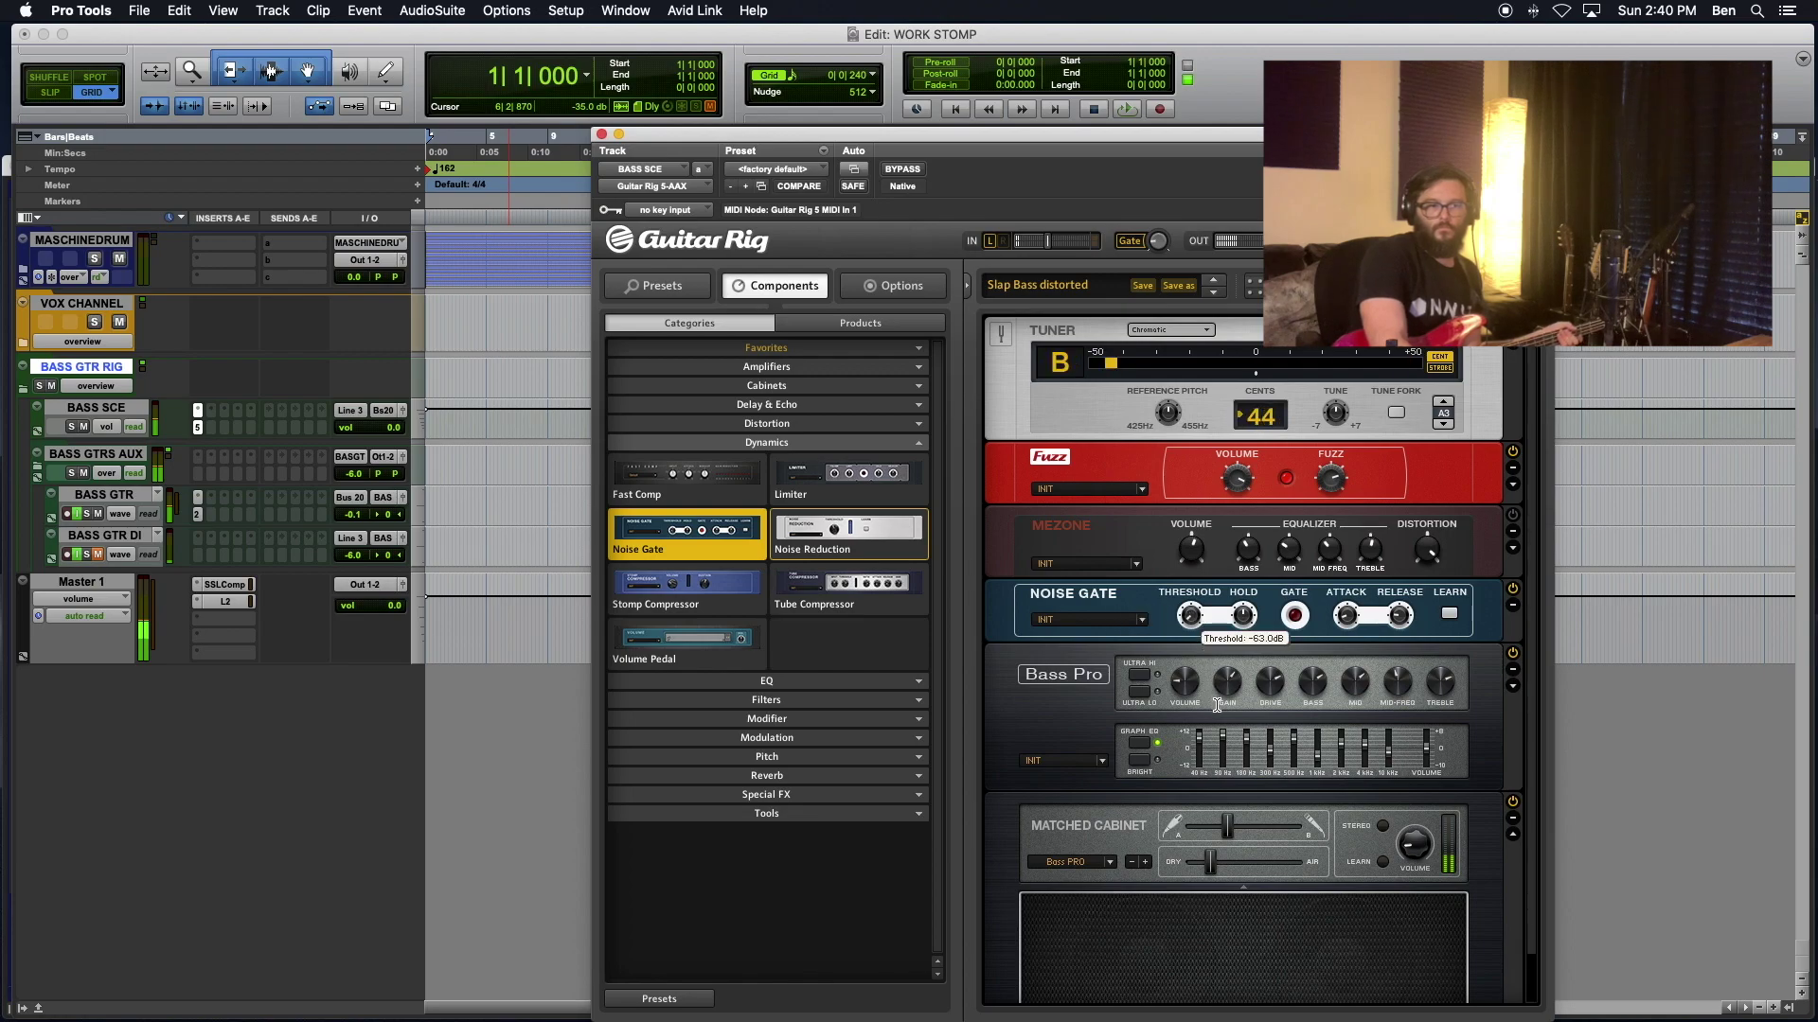
drag(1210, 594, 1210, 469)
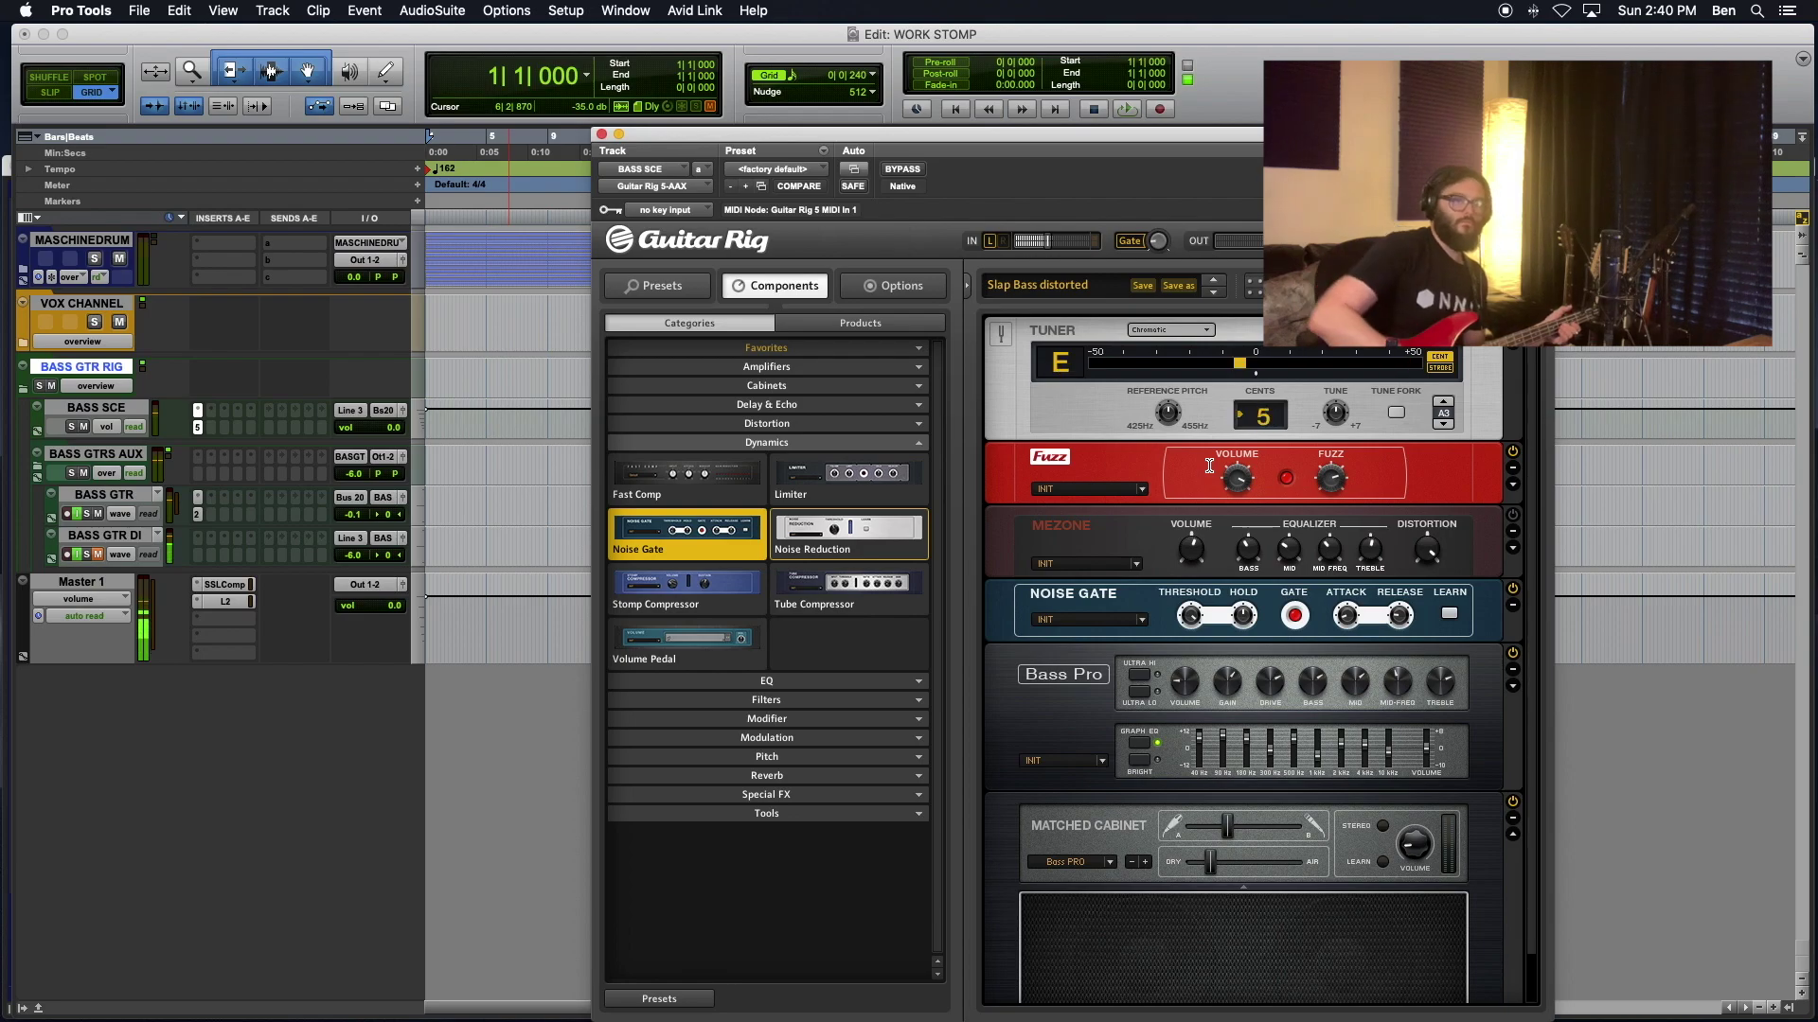
mouse_move(1188, 623)
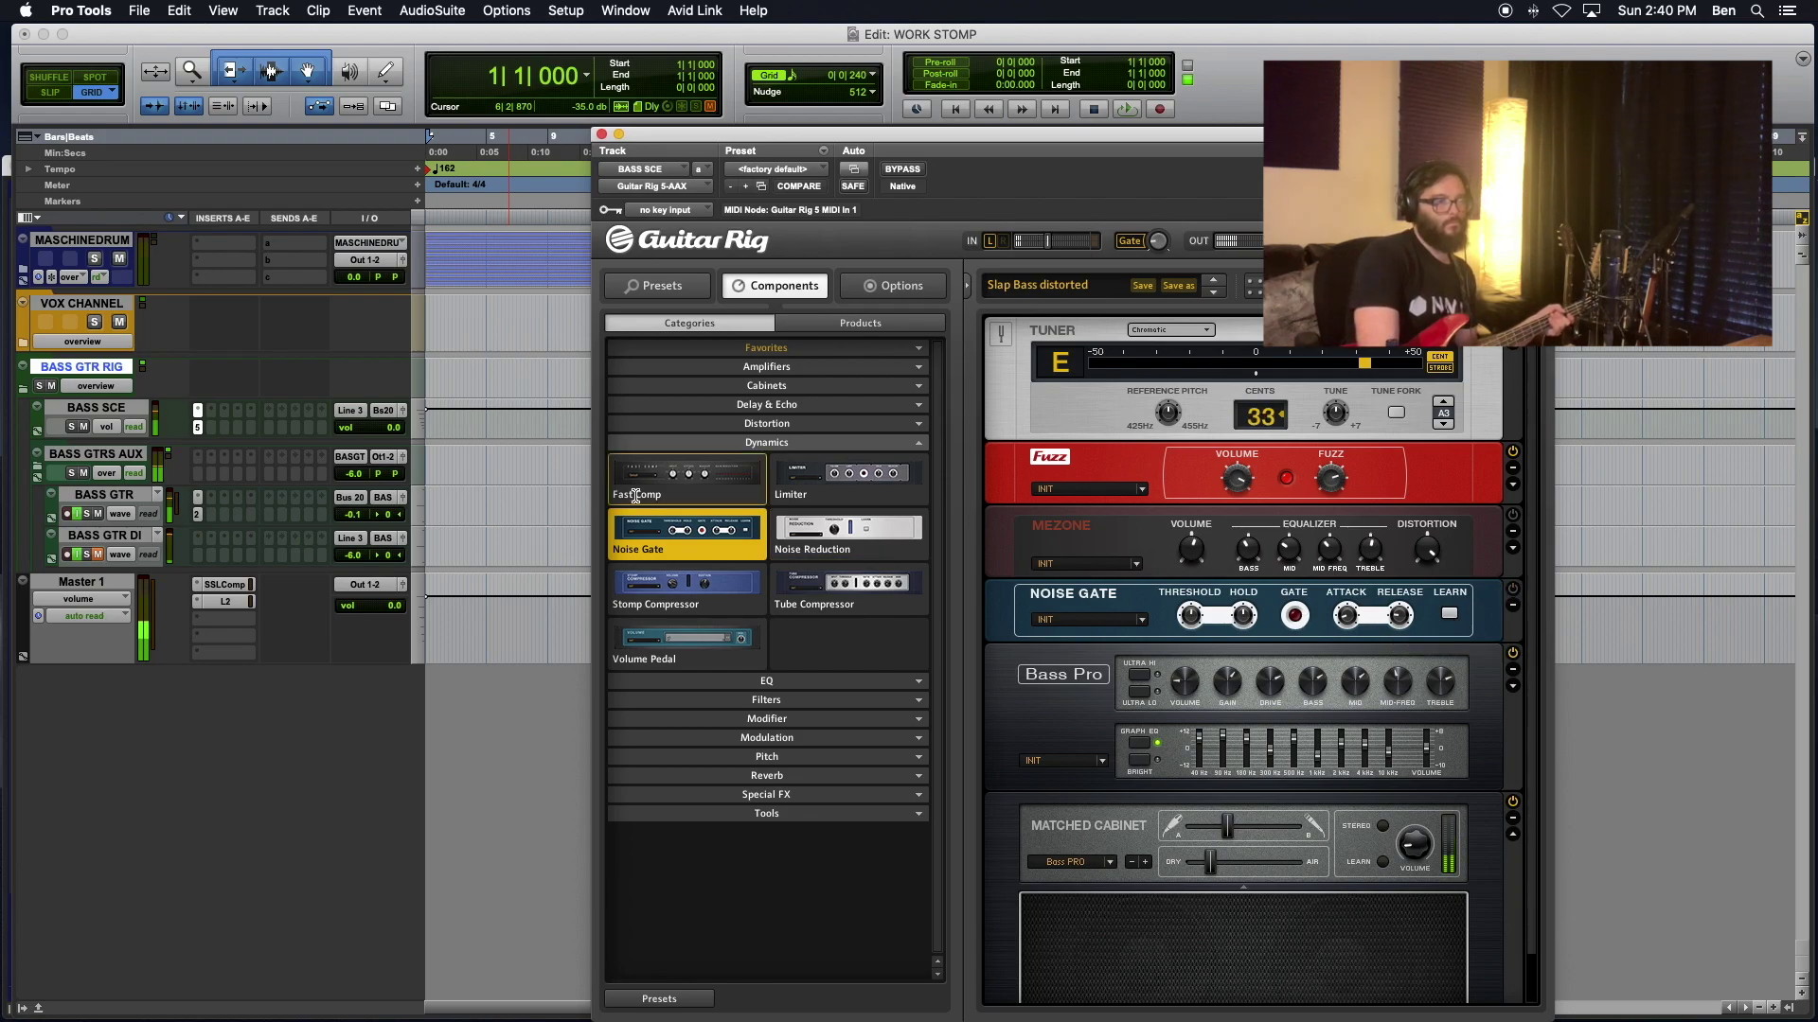
Step: Delete the Noise Gate between MeZone and Bass Pro and add a new one after Matched Cabinet
scroll(1098, 625, down, 2)
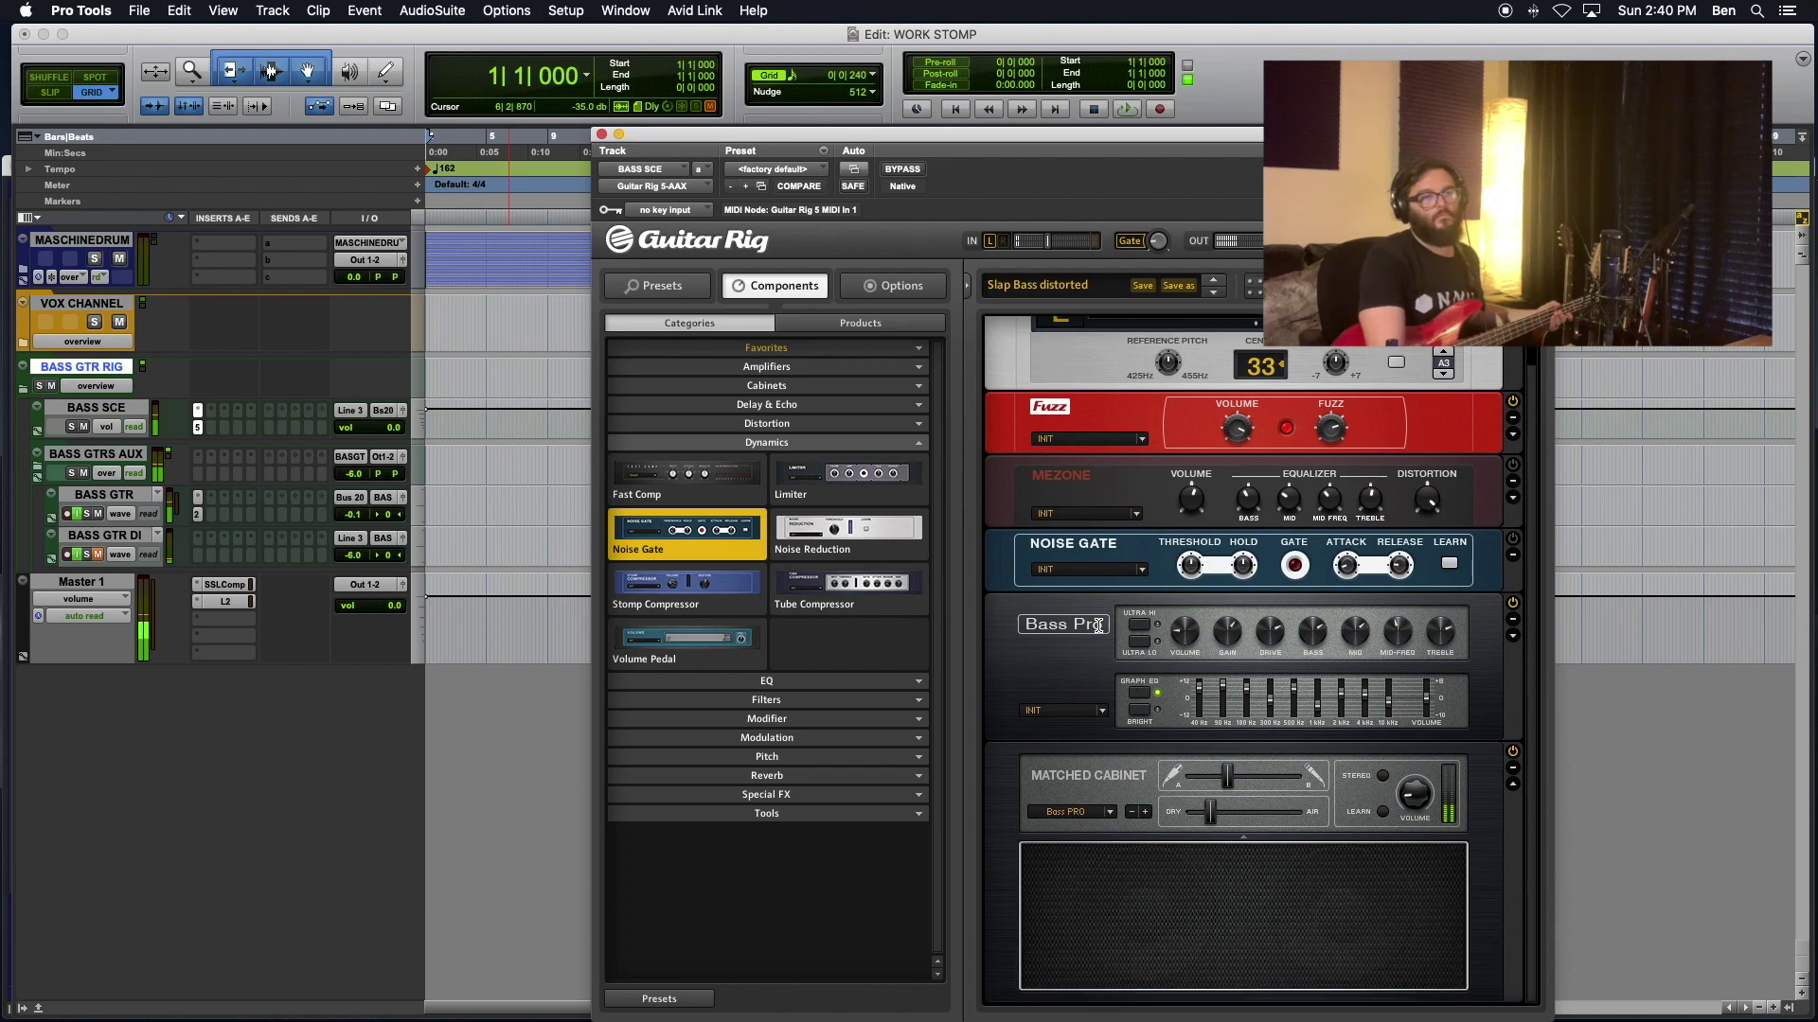
click(1512, 558)
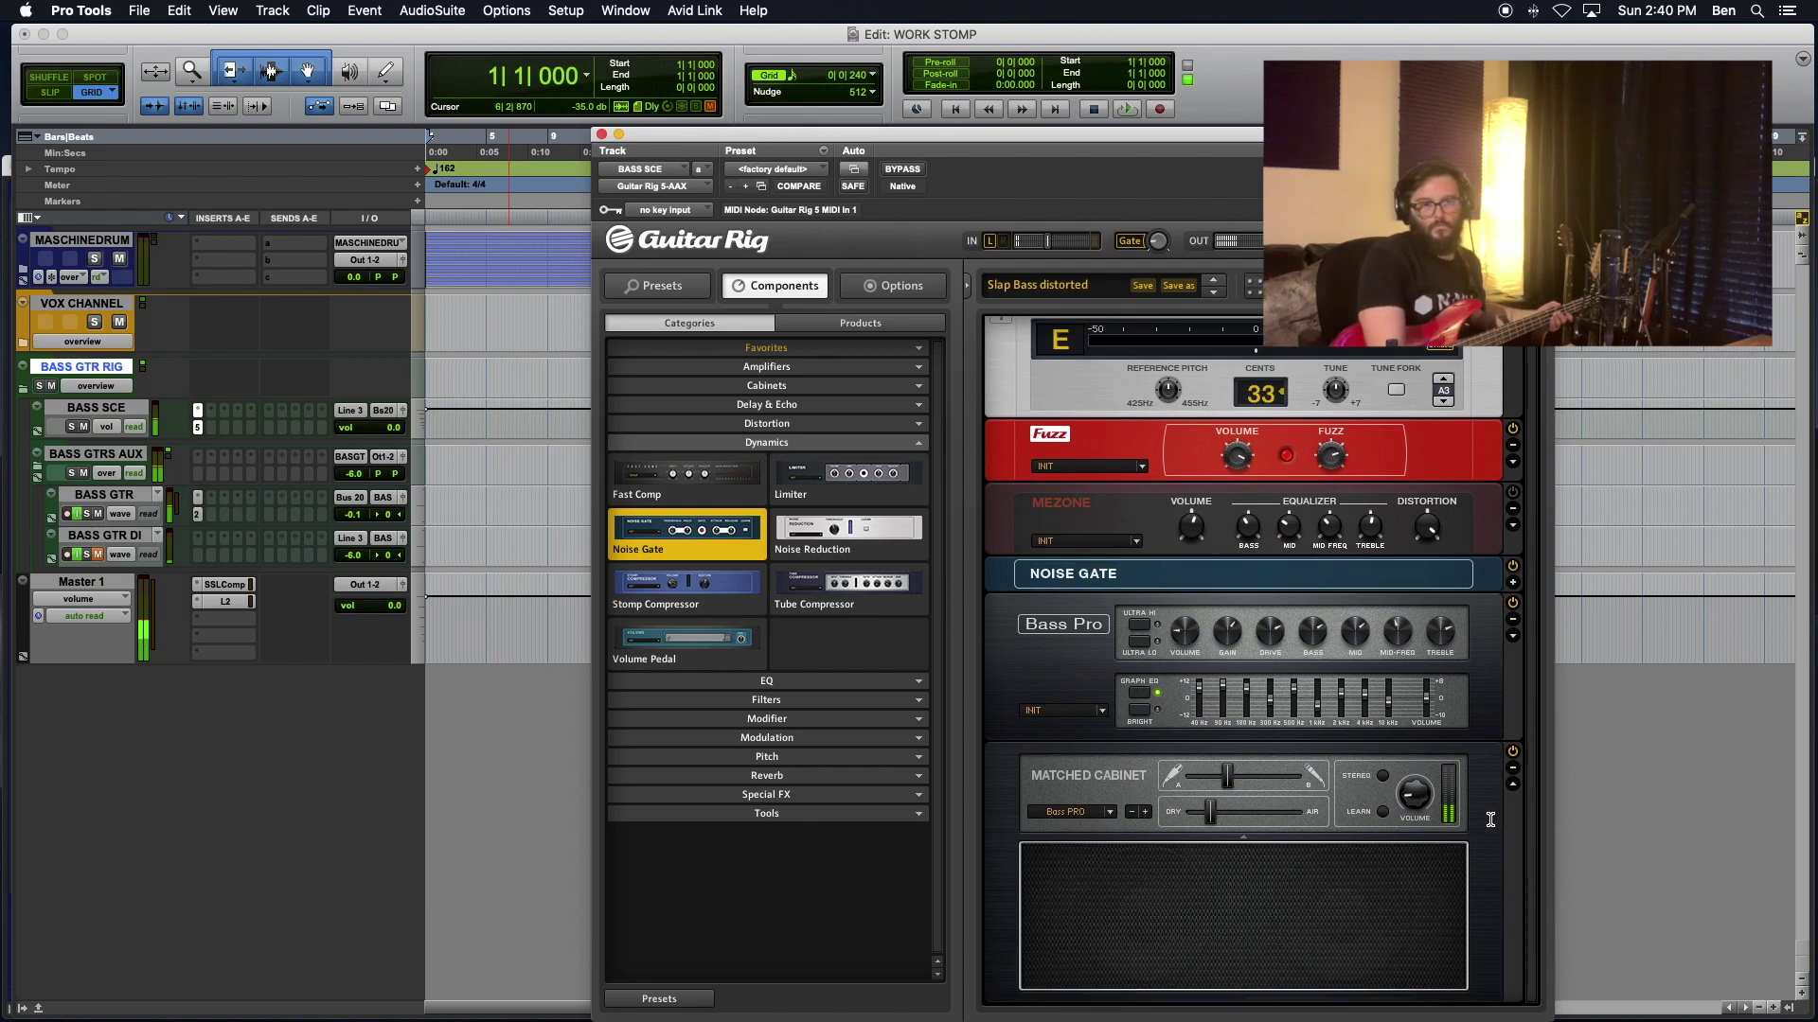
click(1488, 883)
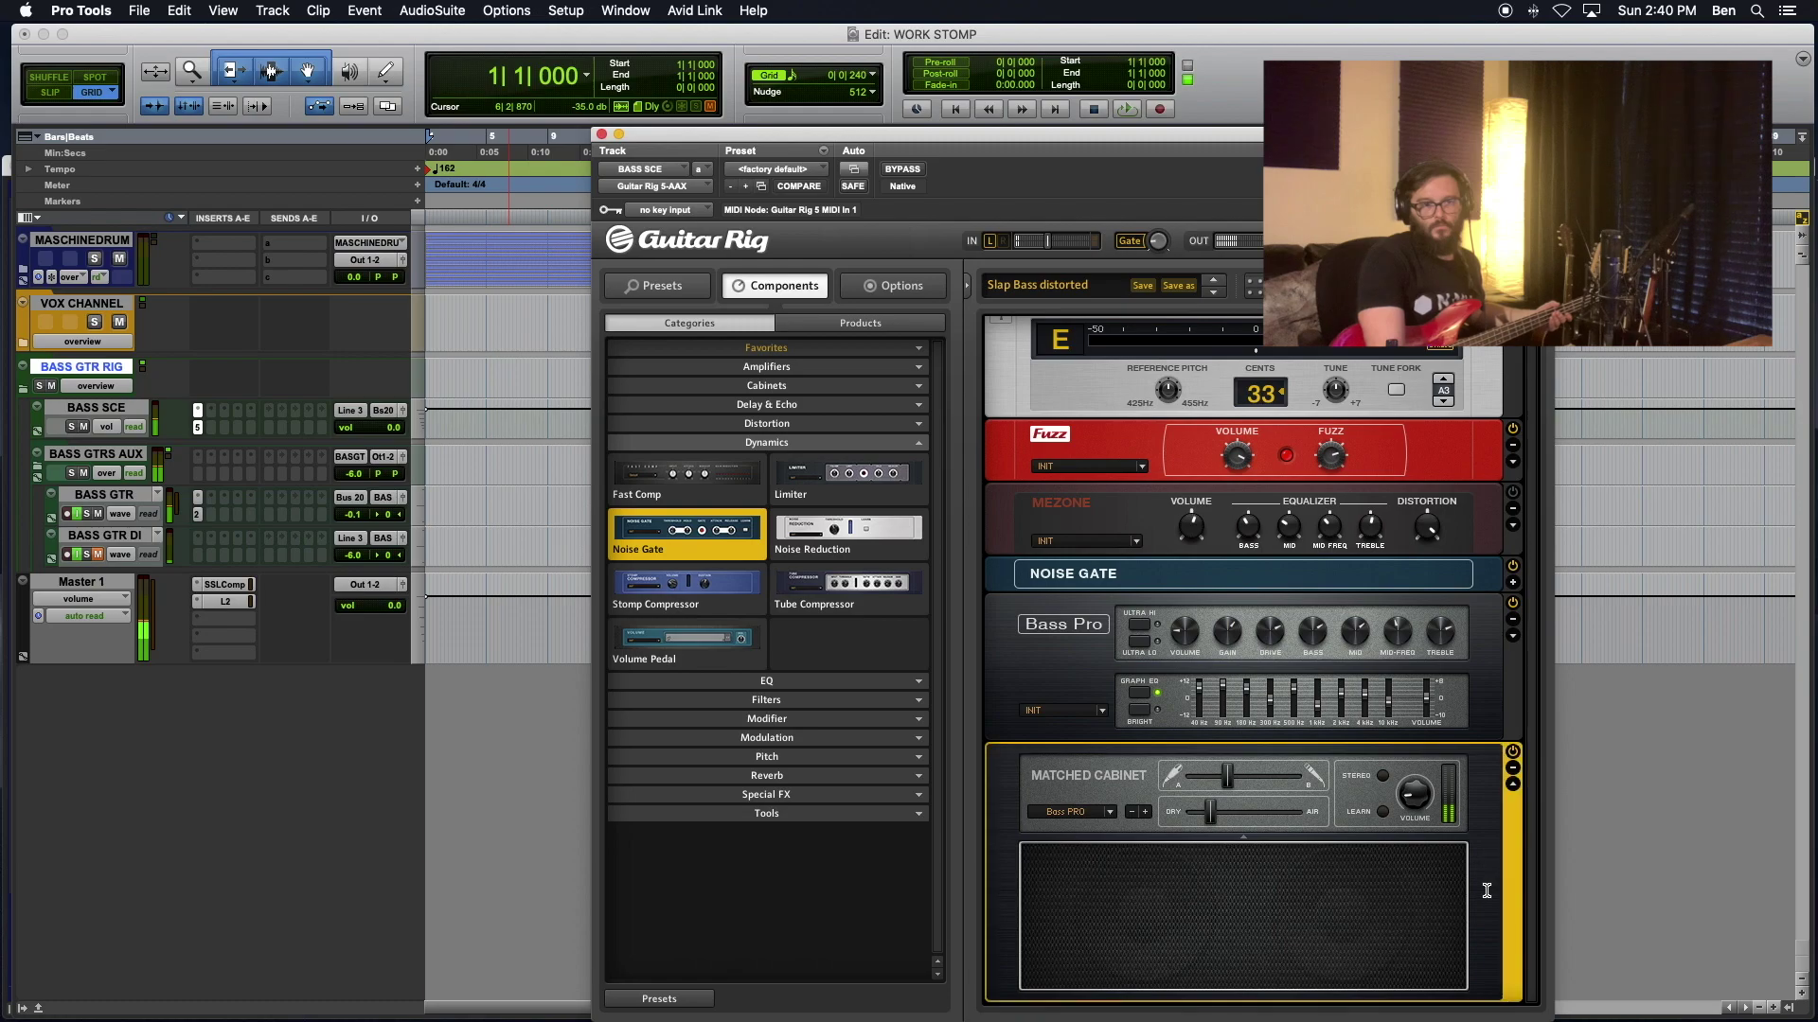
click(1494, 581)
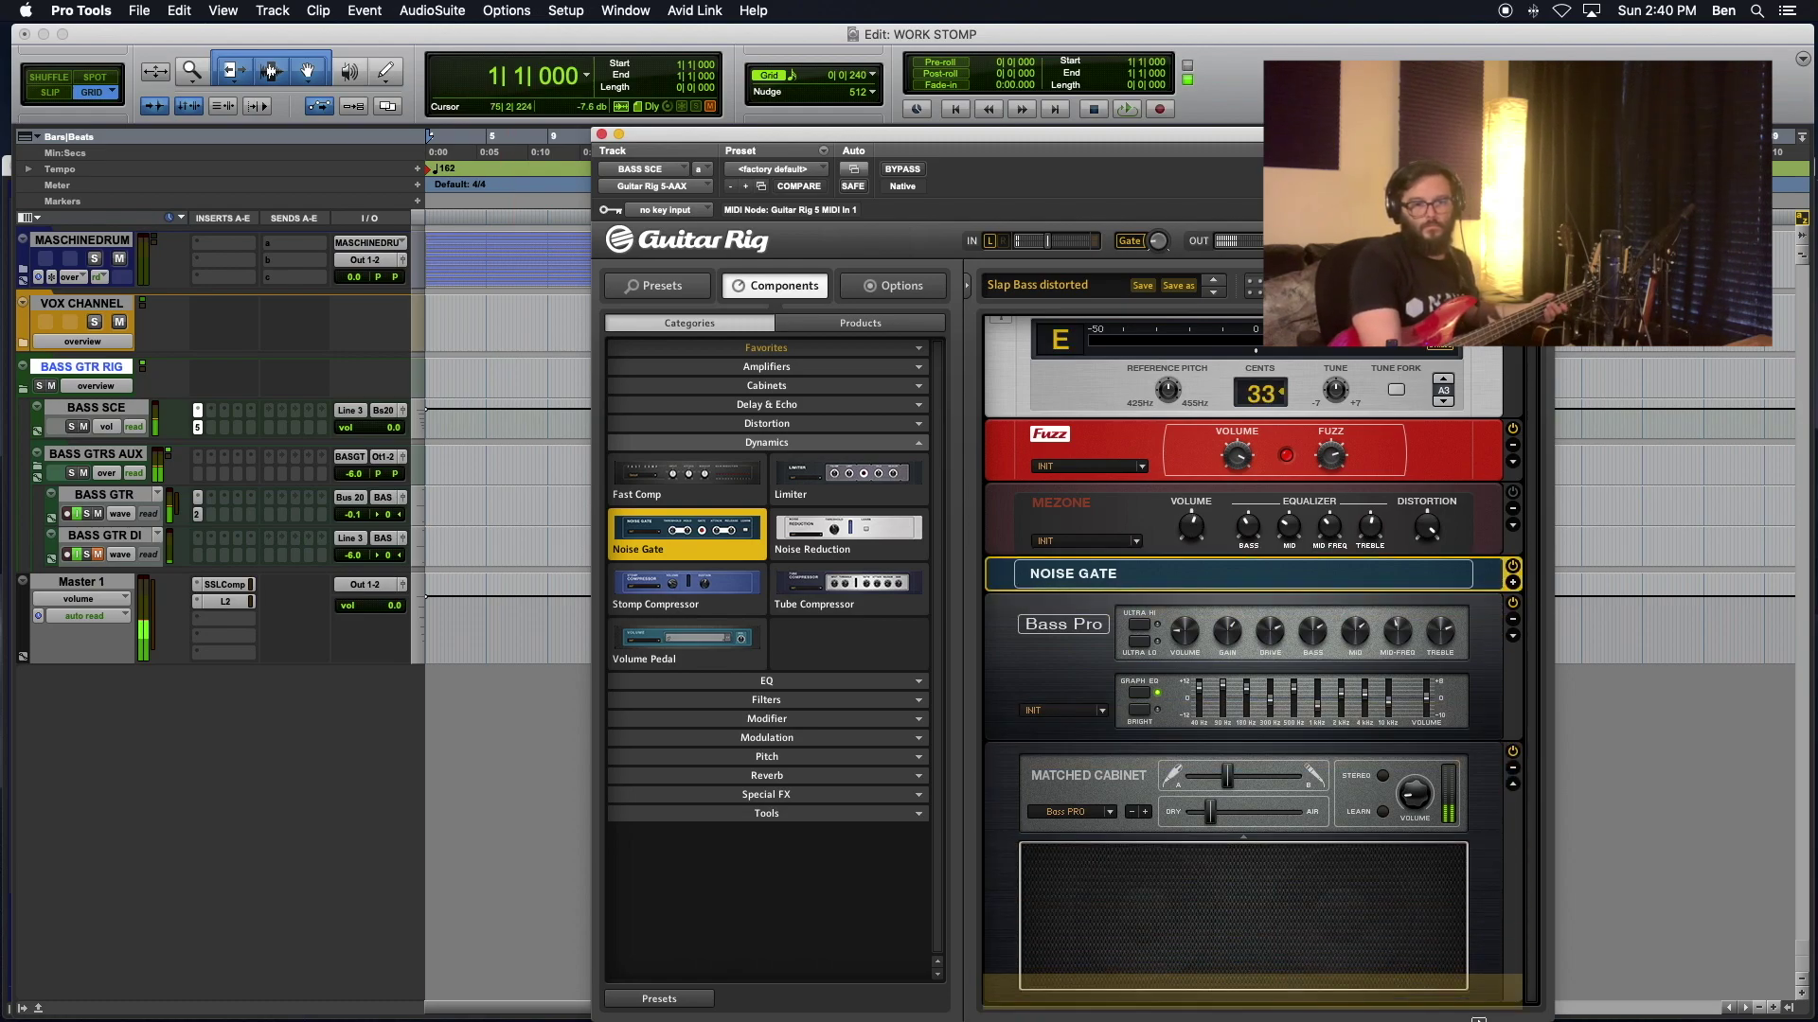
key(Delete)
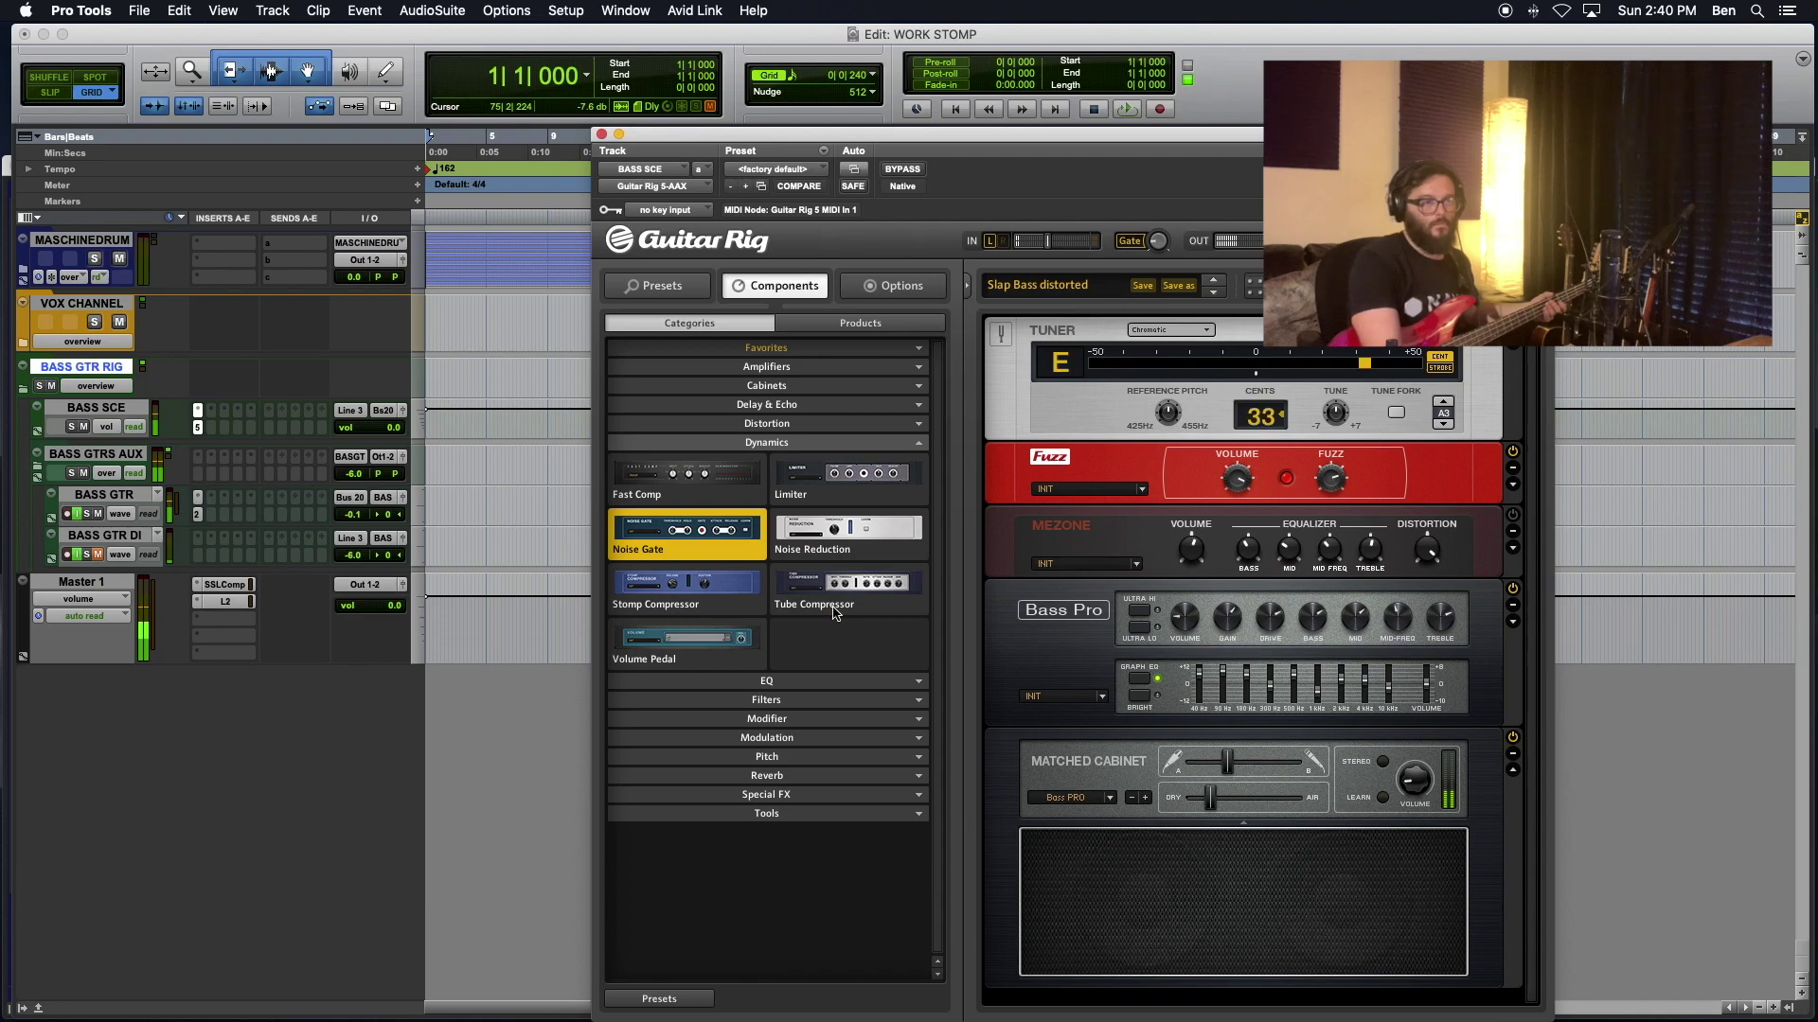
drag(687, 535, 1129, 994)
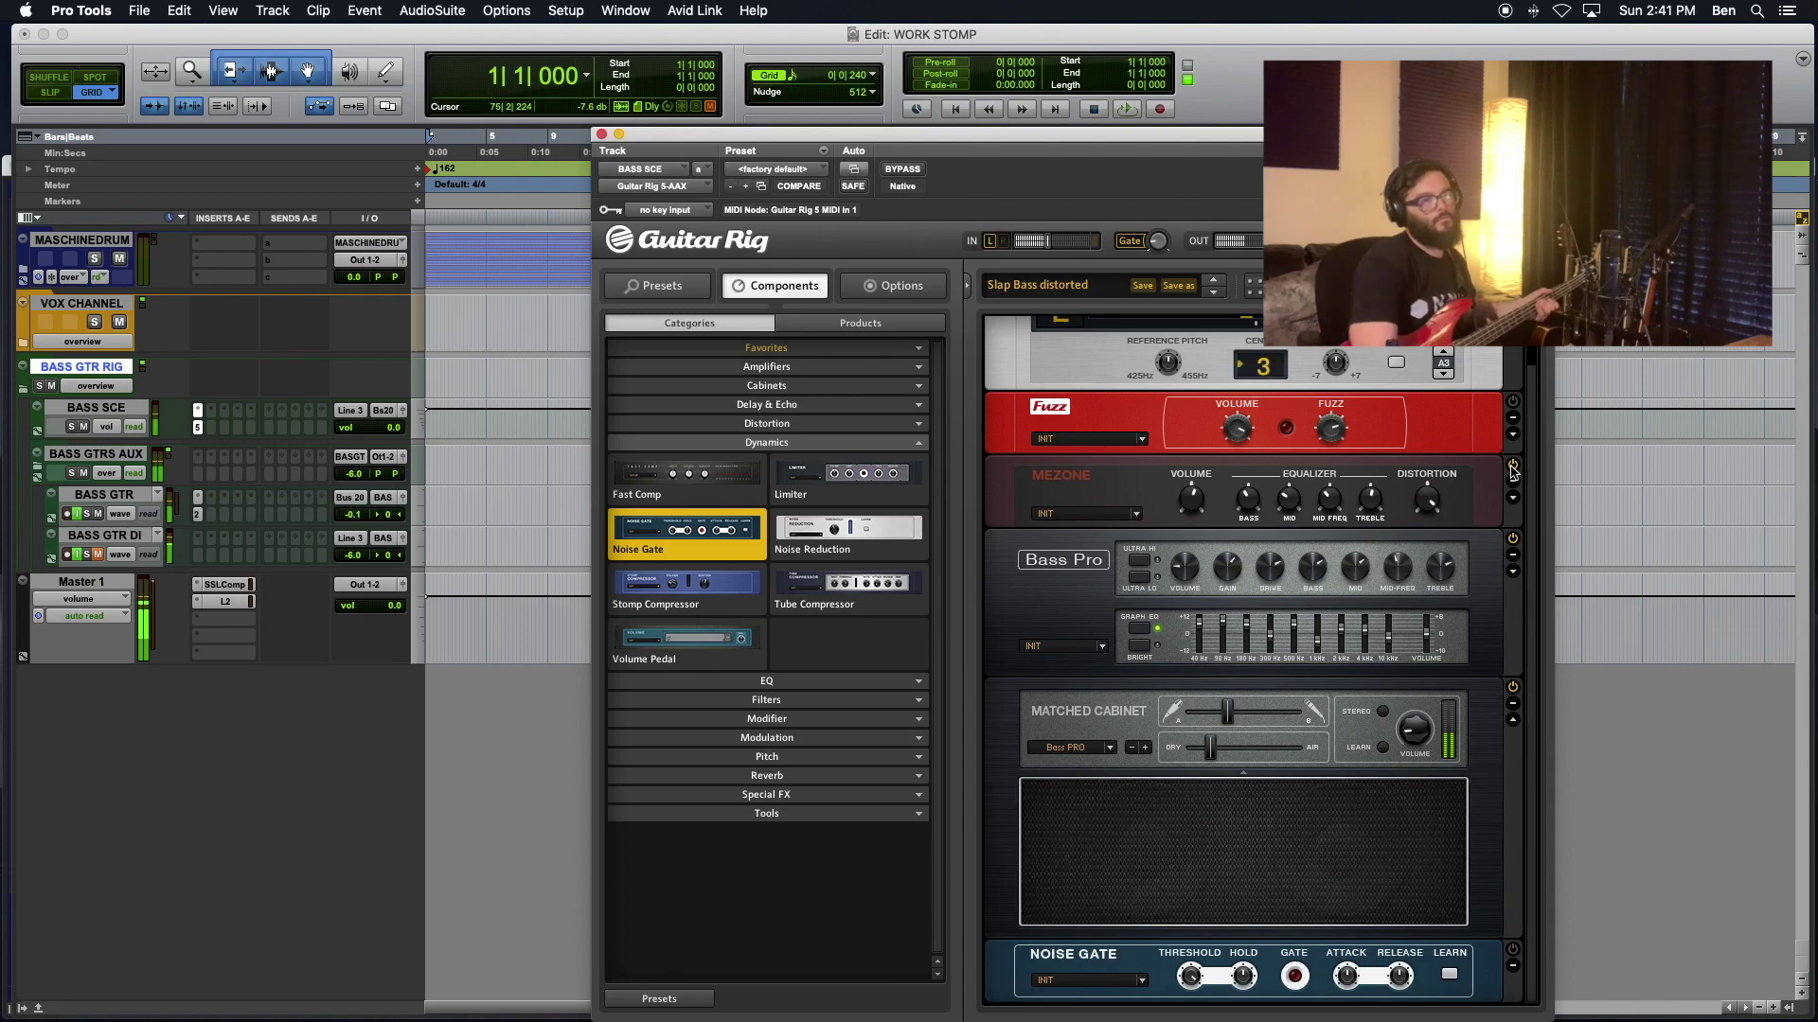
Step: Expand the Distortion component category and delete Fuzz, MeZone and the Noise Gate from the rack
click(735, 425)
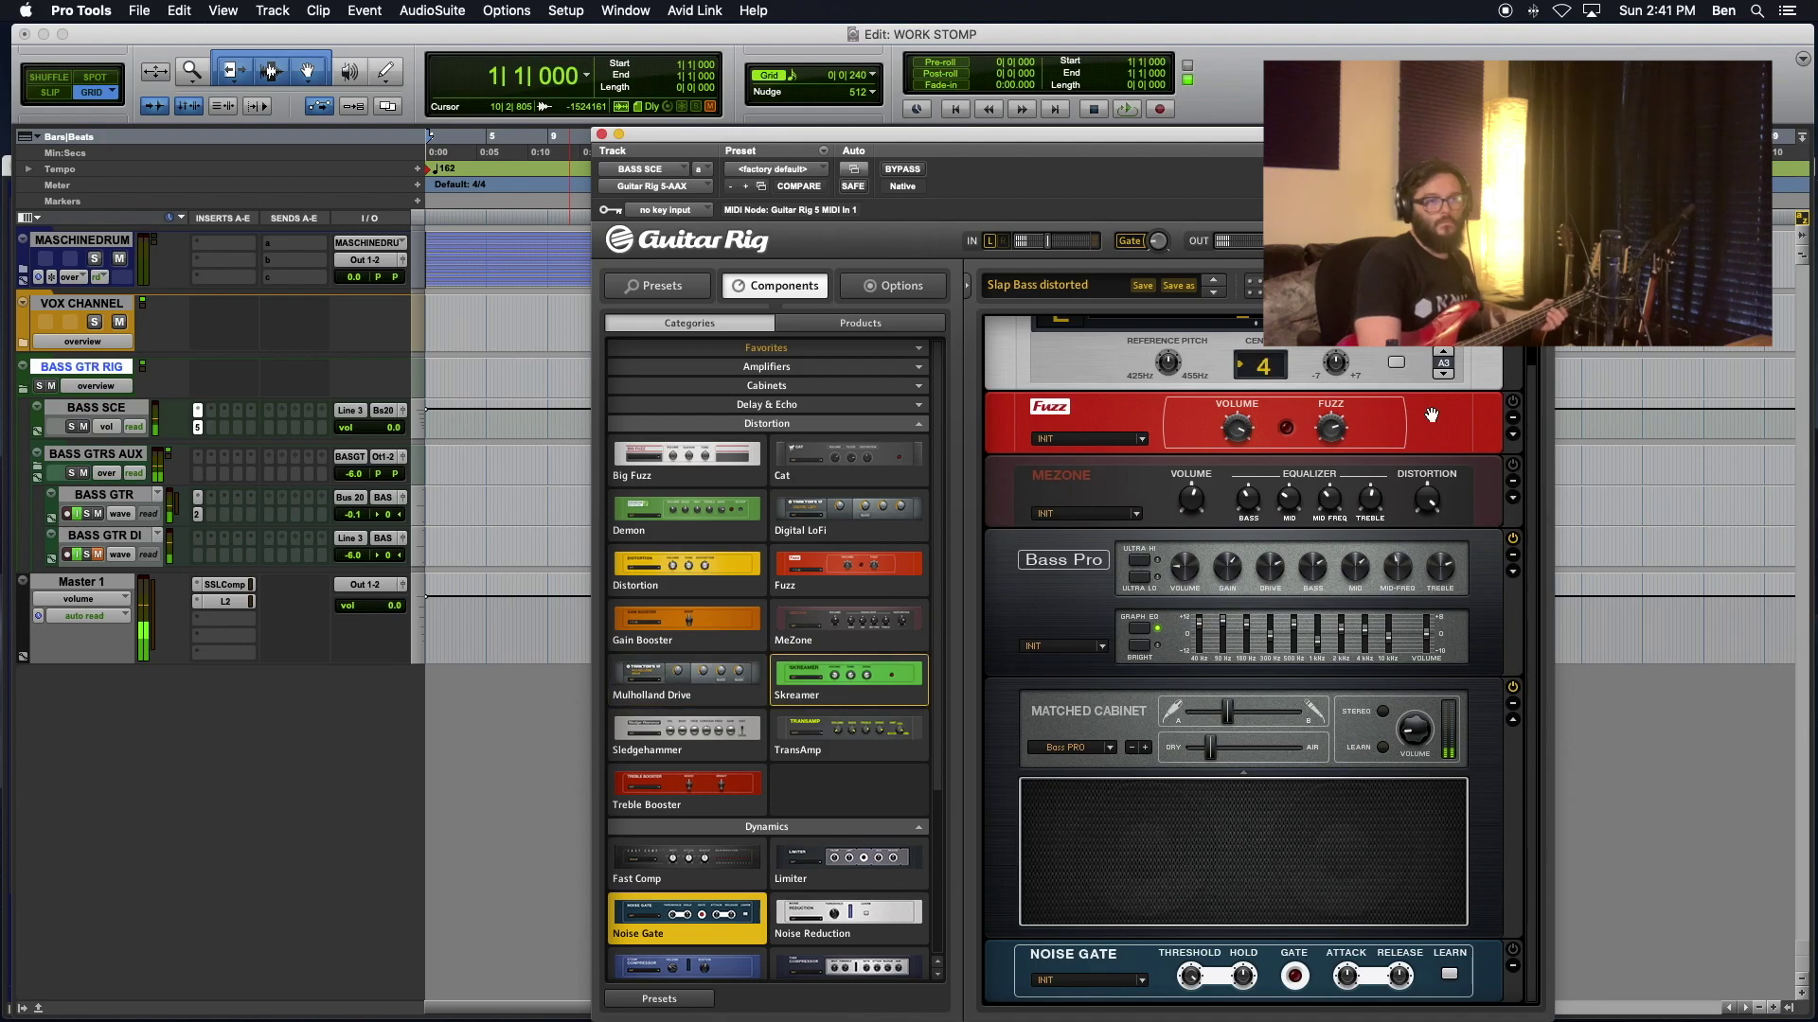
scroll(1442, 420, up, 2)
click(1461, 487)
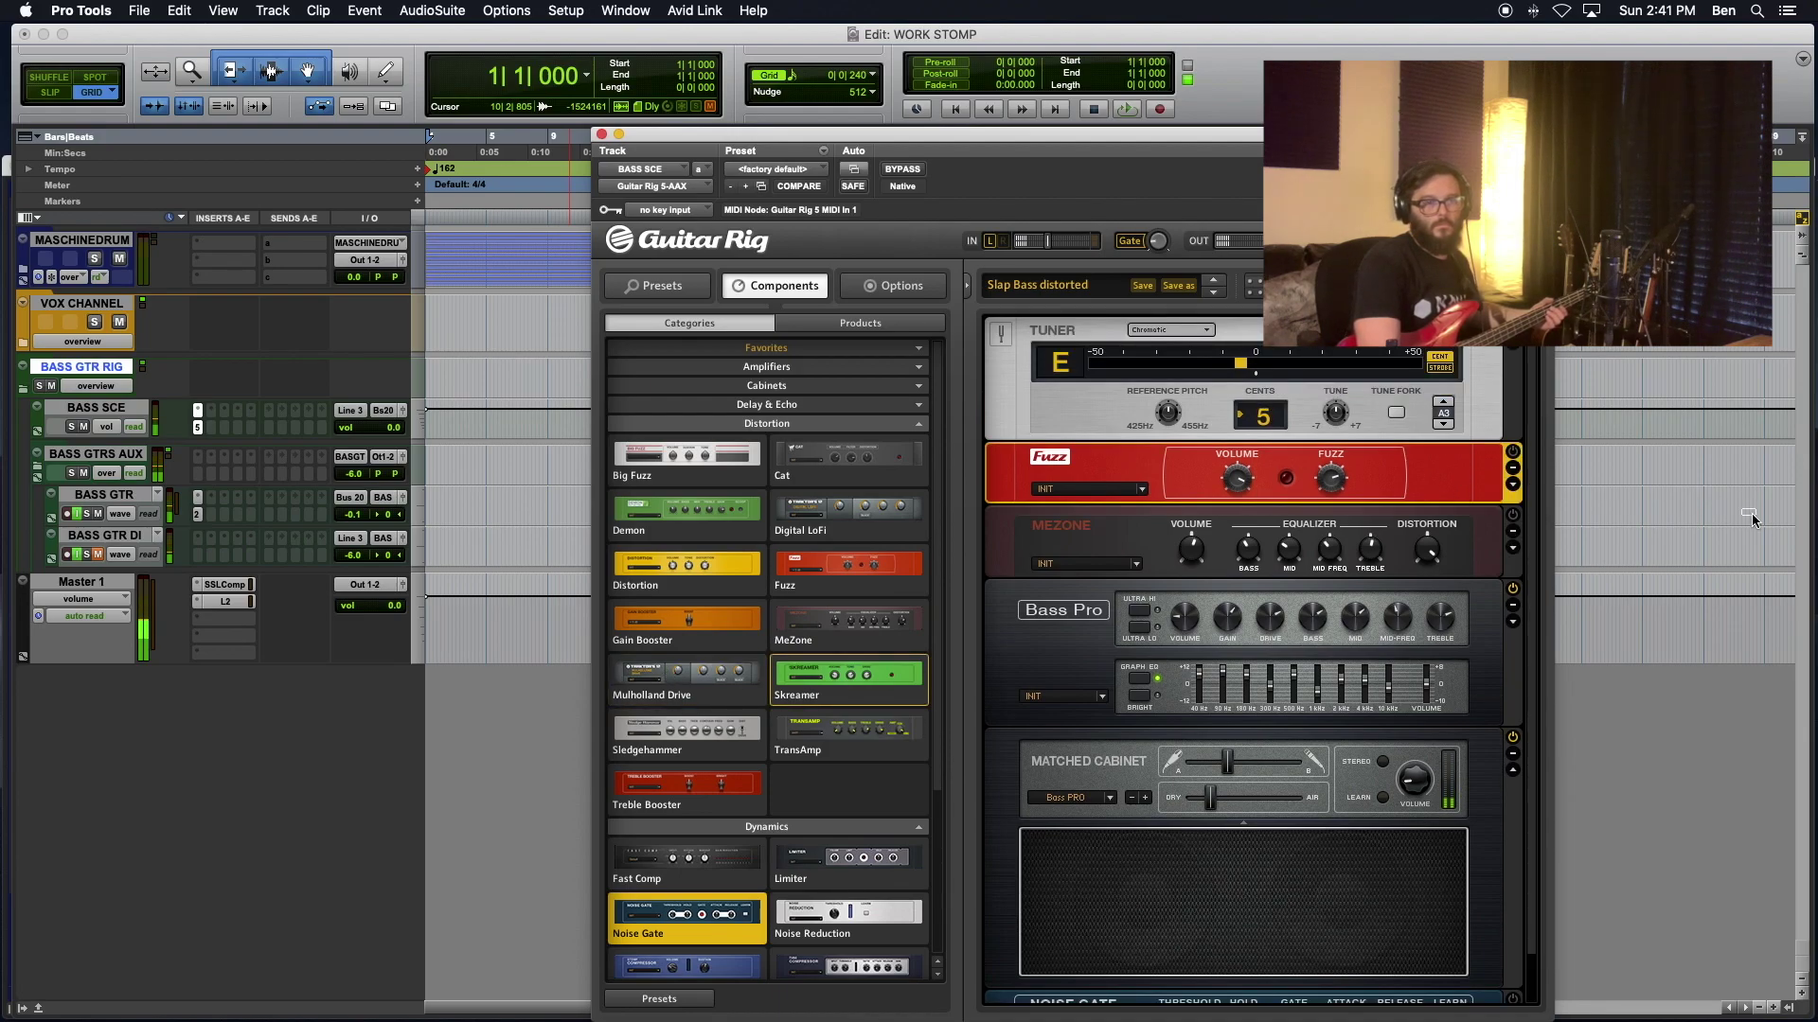
key(Delete)
click(1467, 488)
key(Delete)
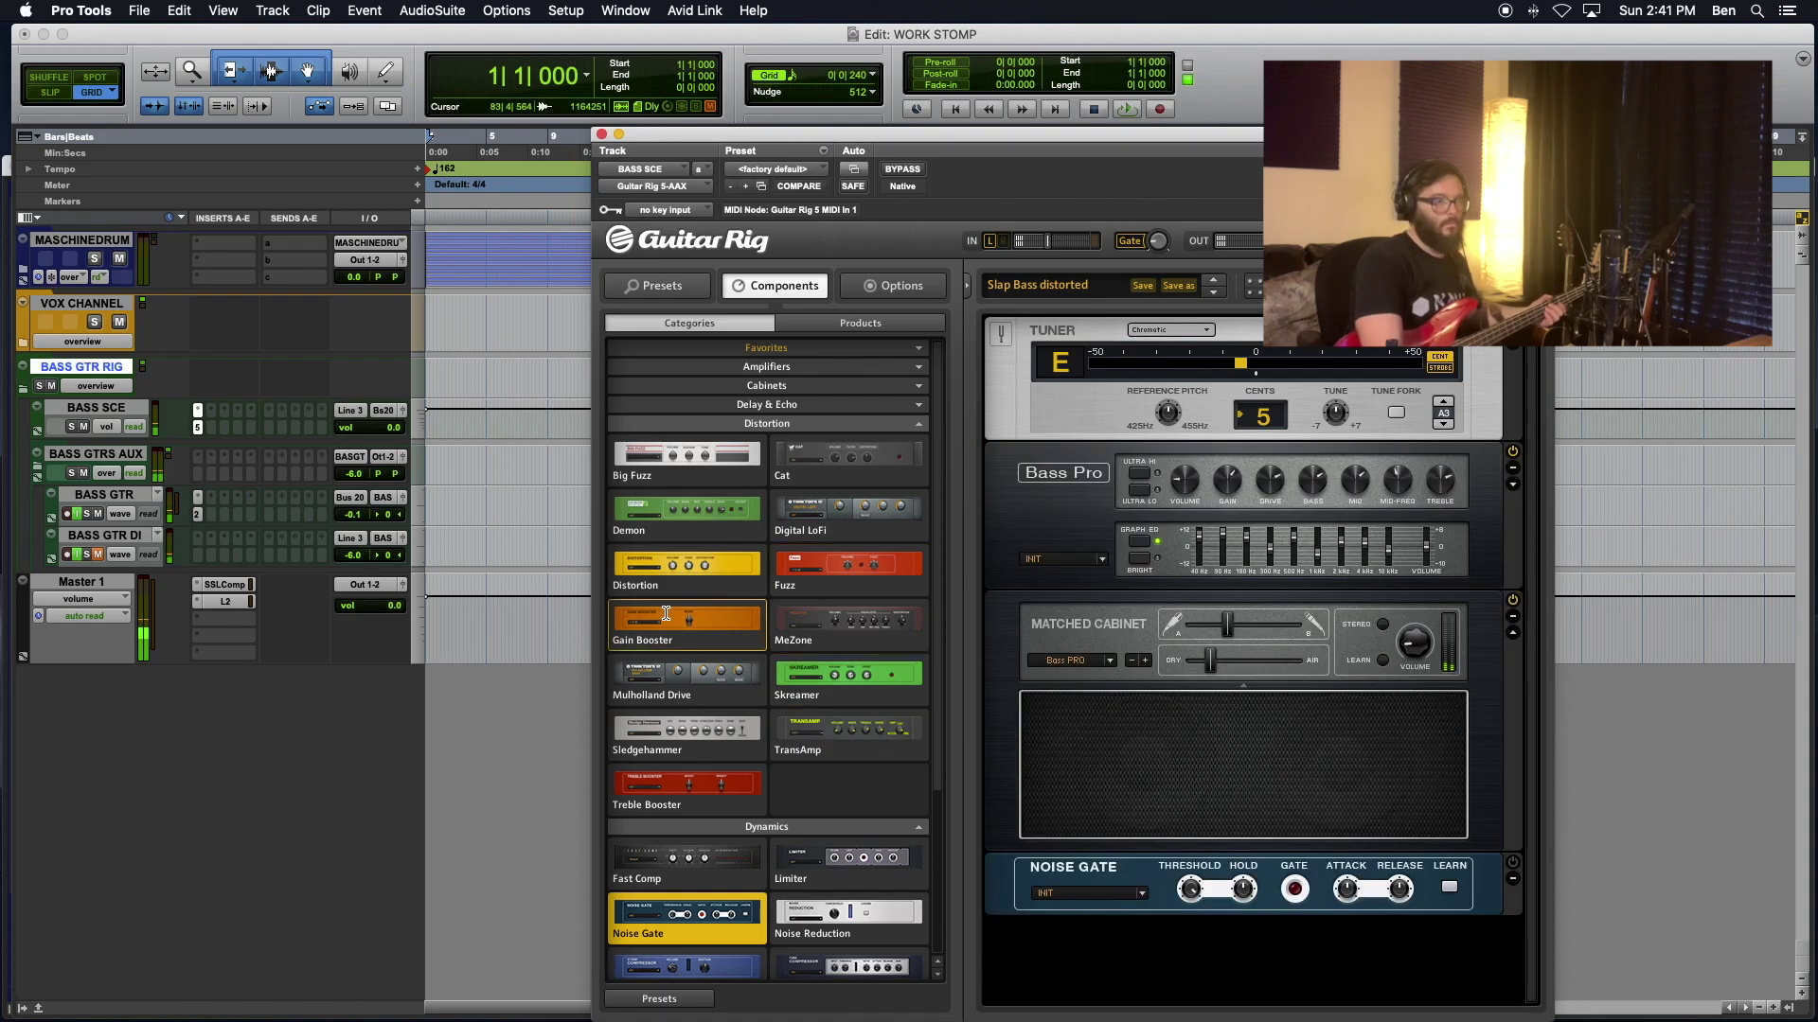
click(1489, 894)
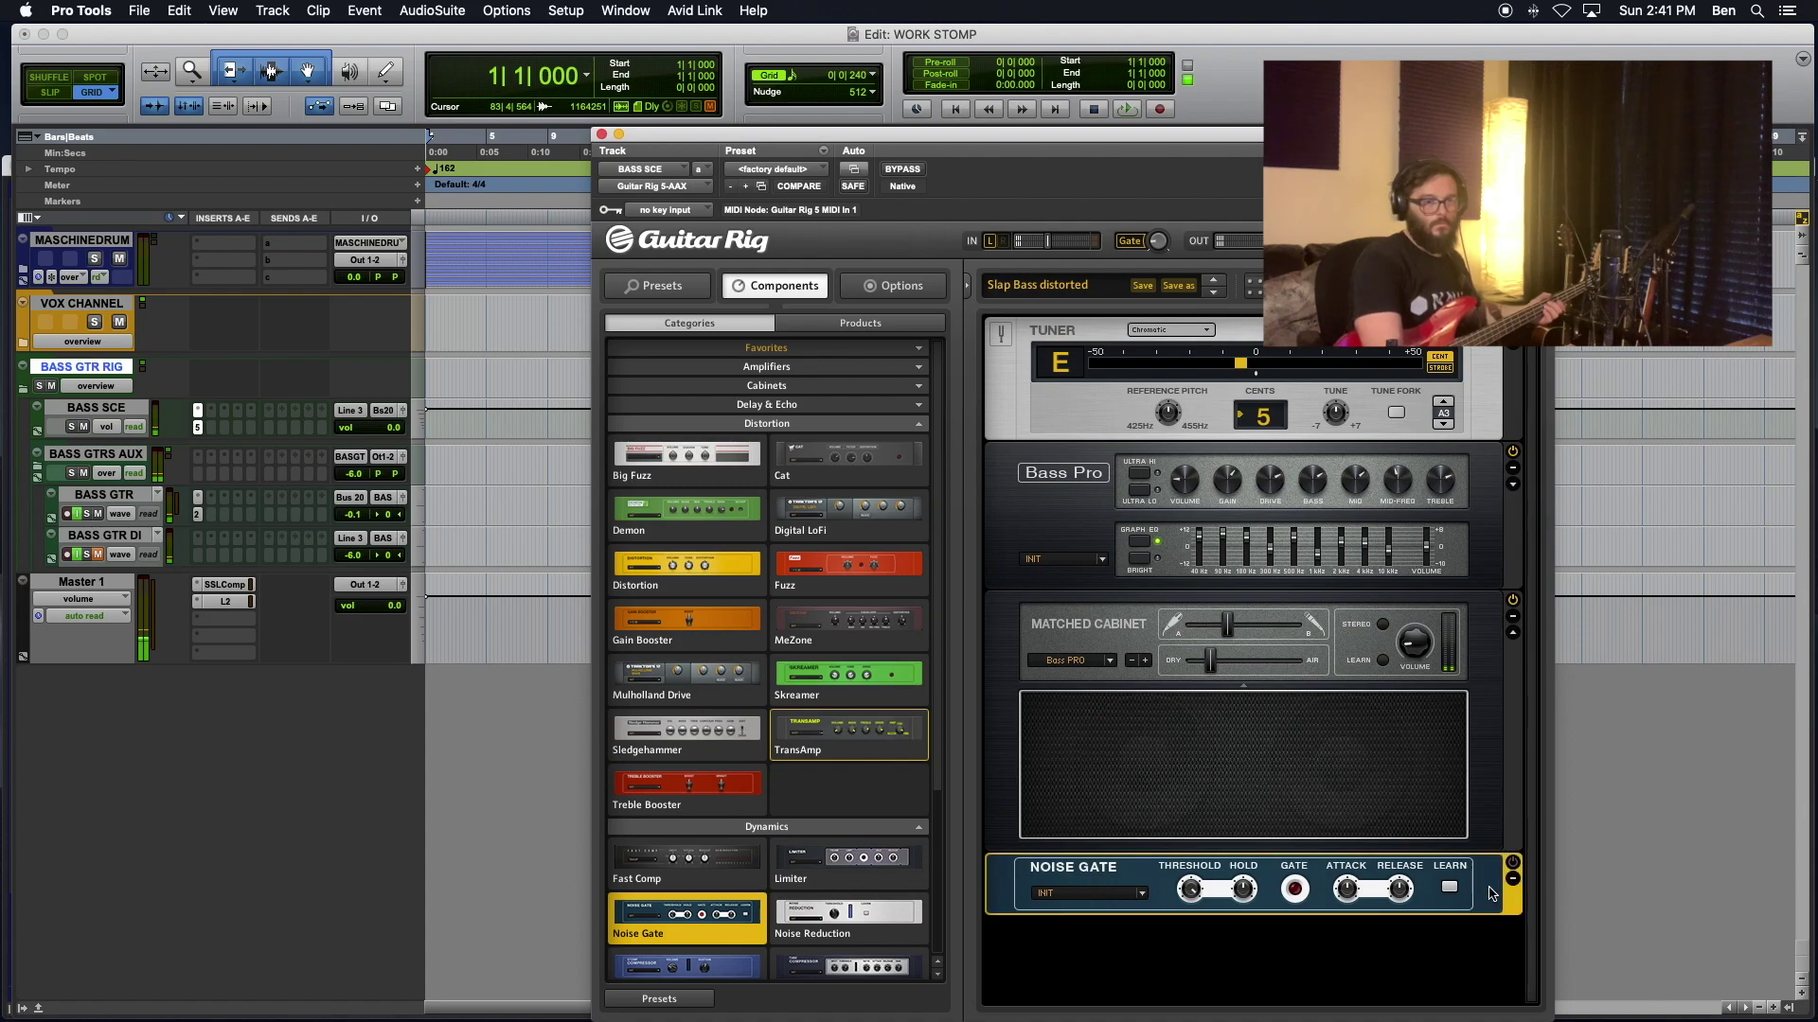
key(Delete)
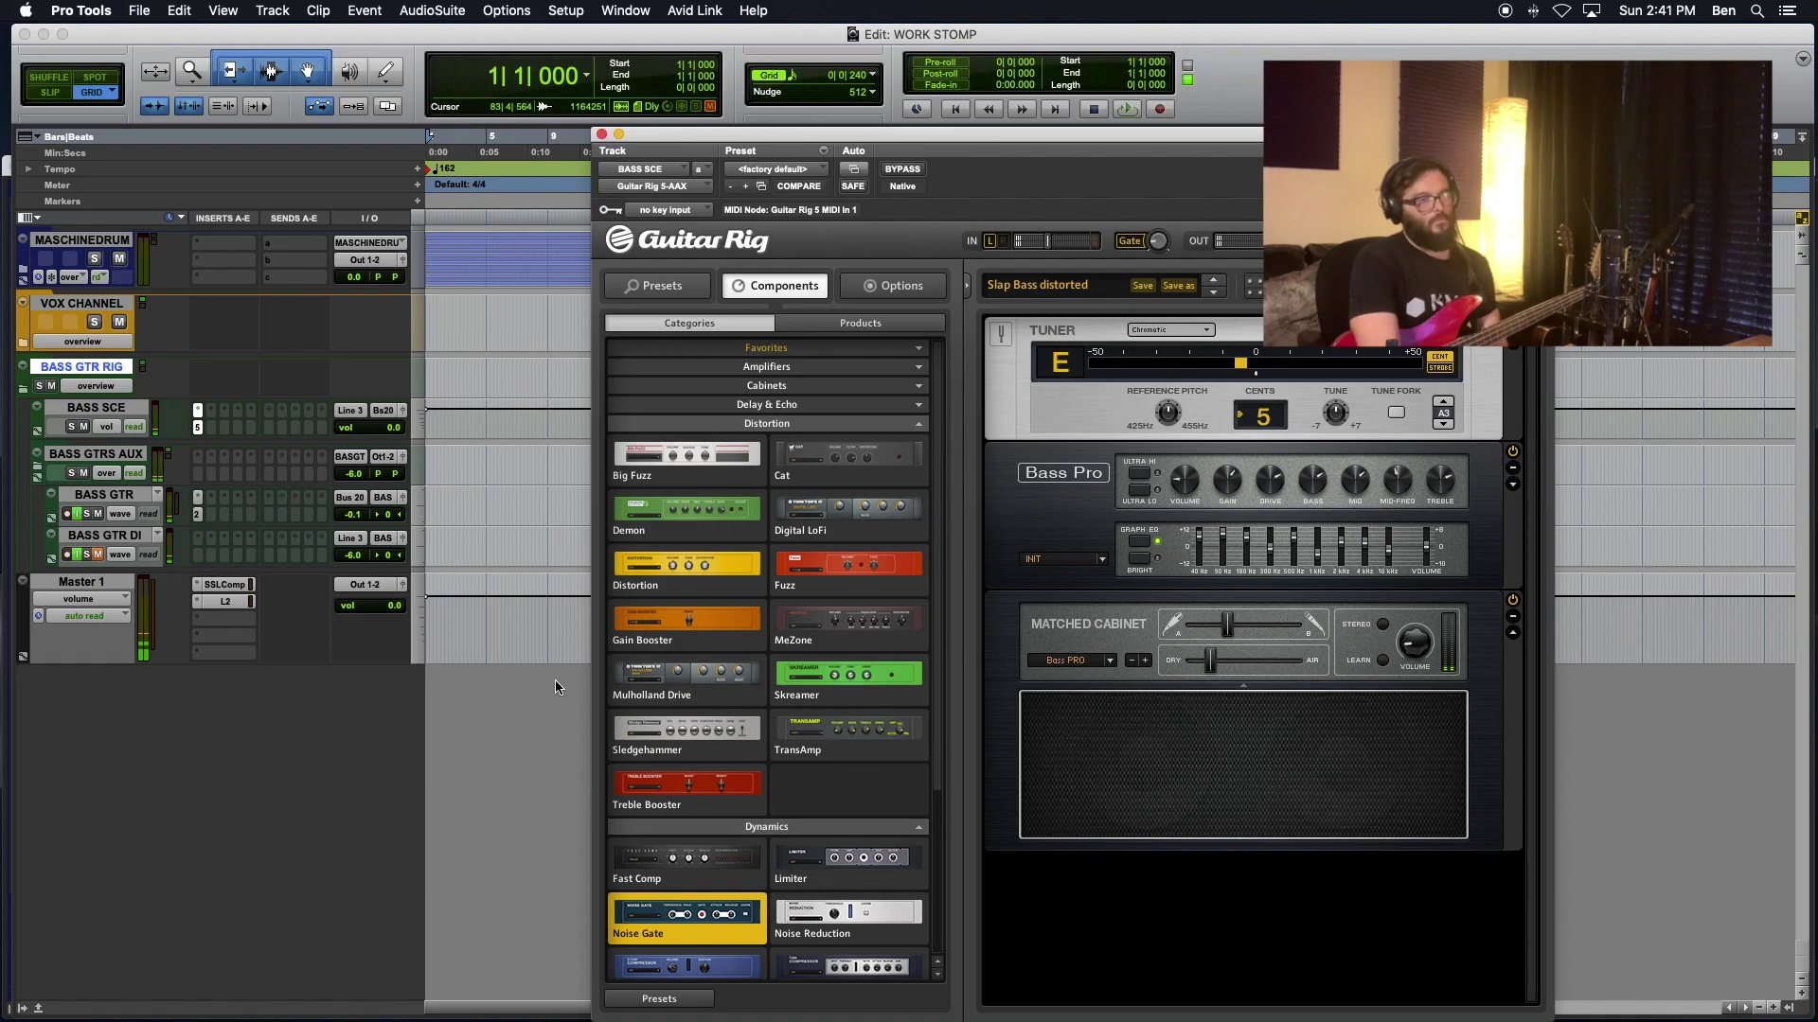
Step: Add Mulholland Drive to the chain directly before Bass Pro and check its Dry/Wet mix
drag(712, 670, 1119, 464)
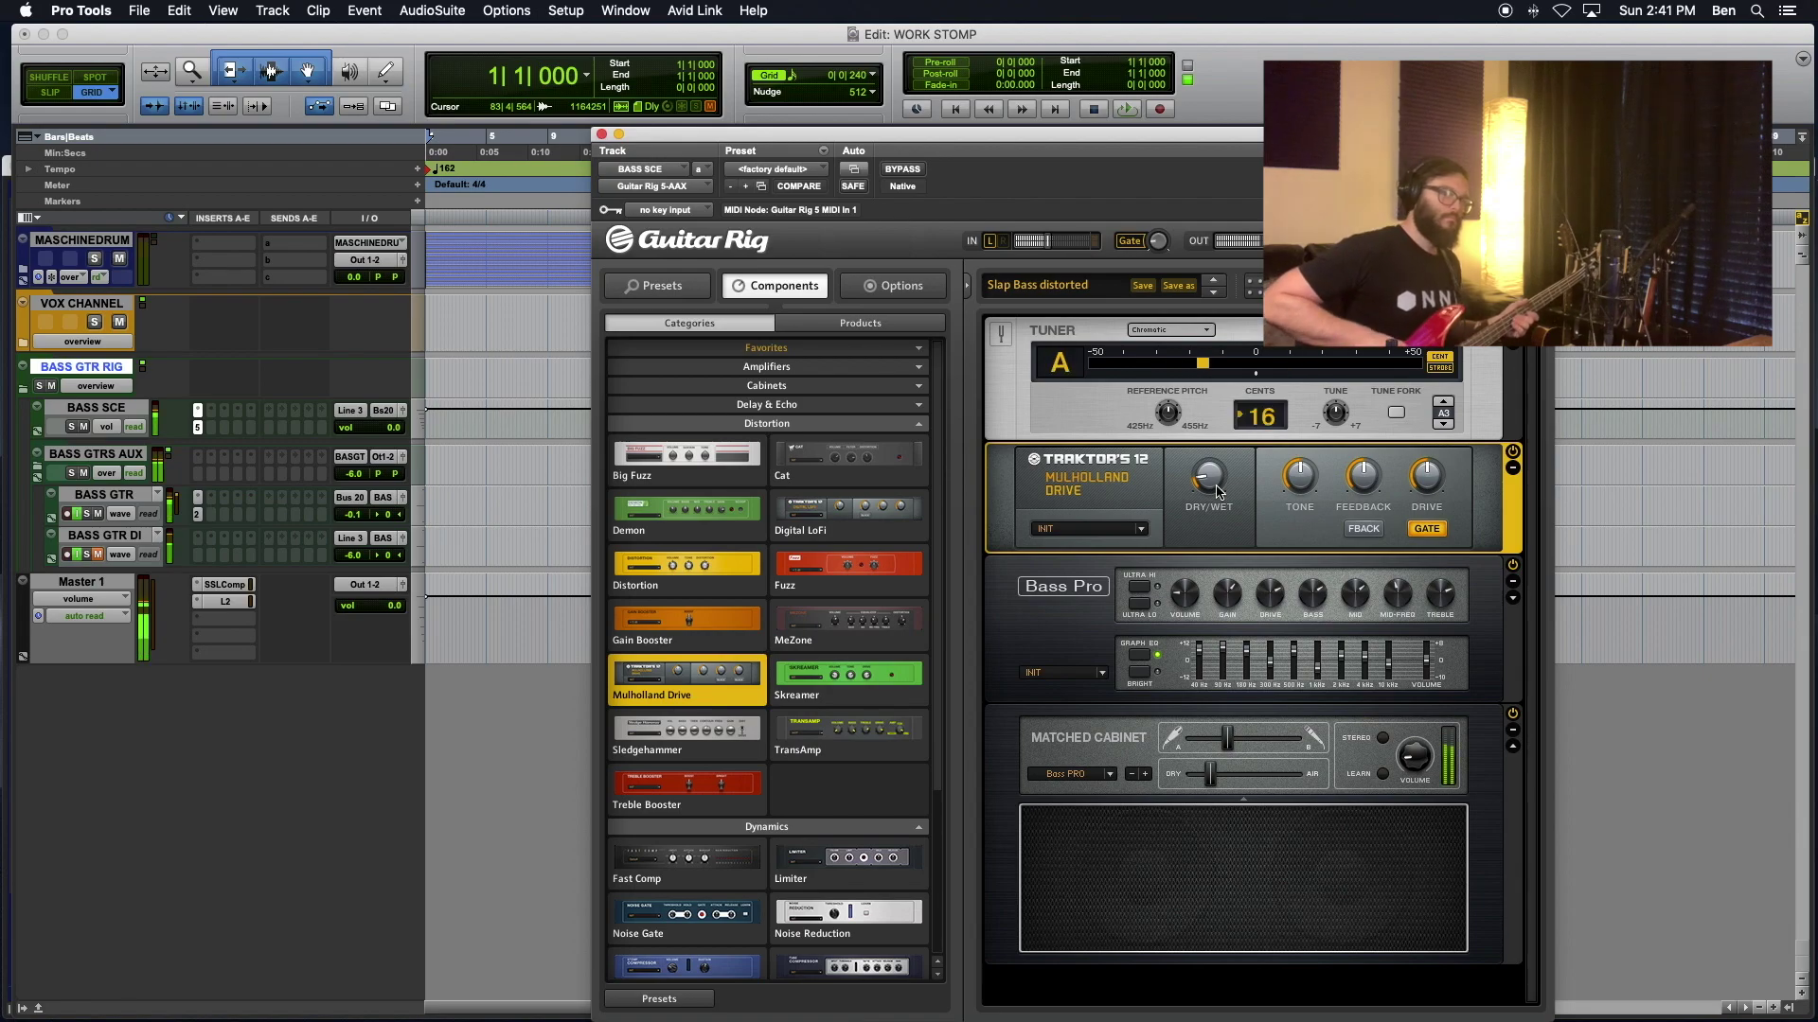
mouse_move(1207, 485)
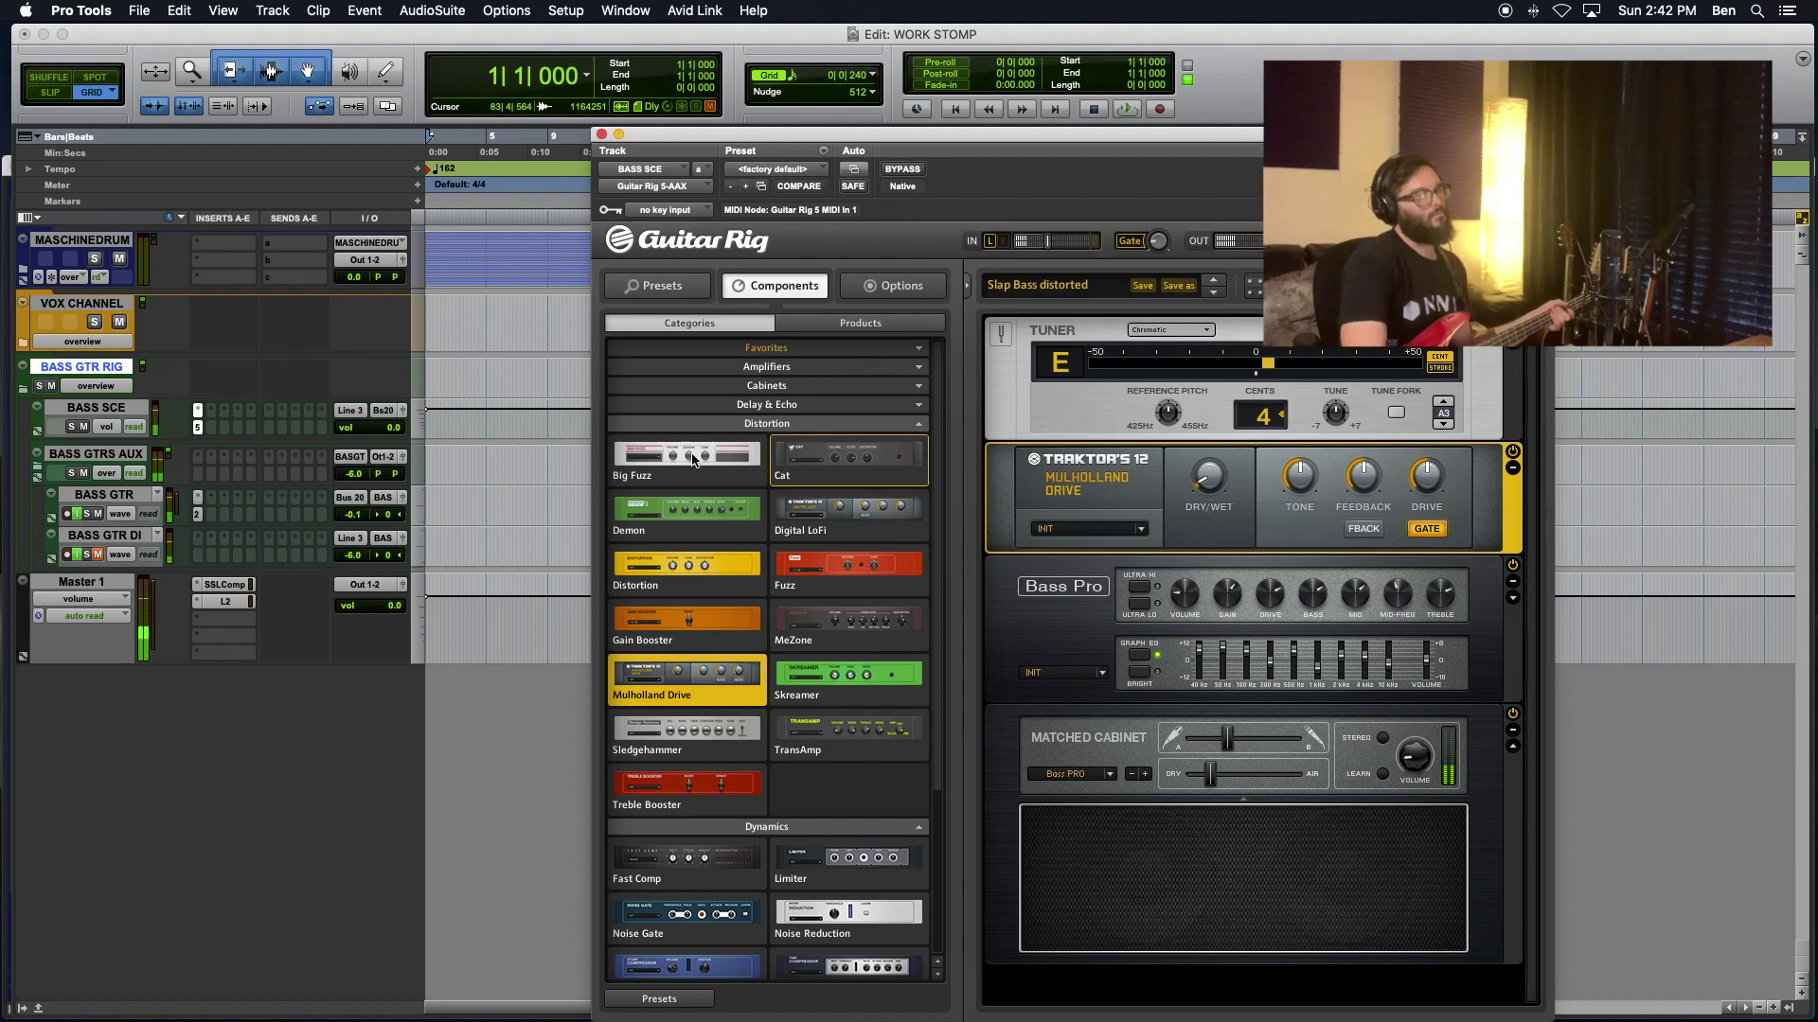
click(100, 554)
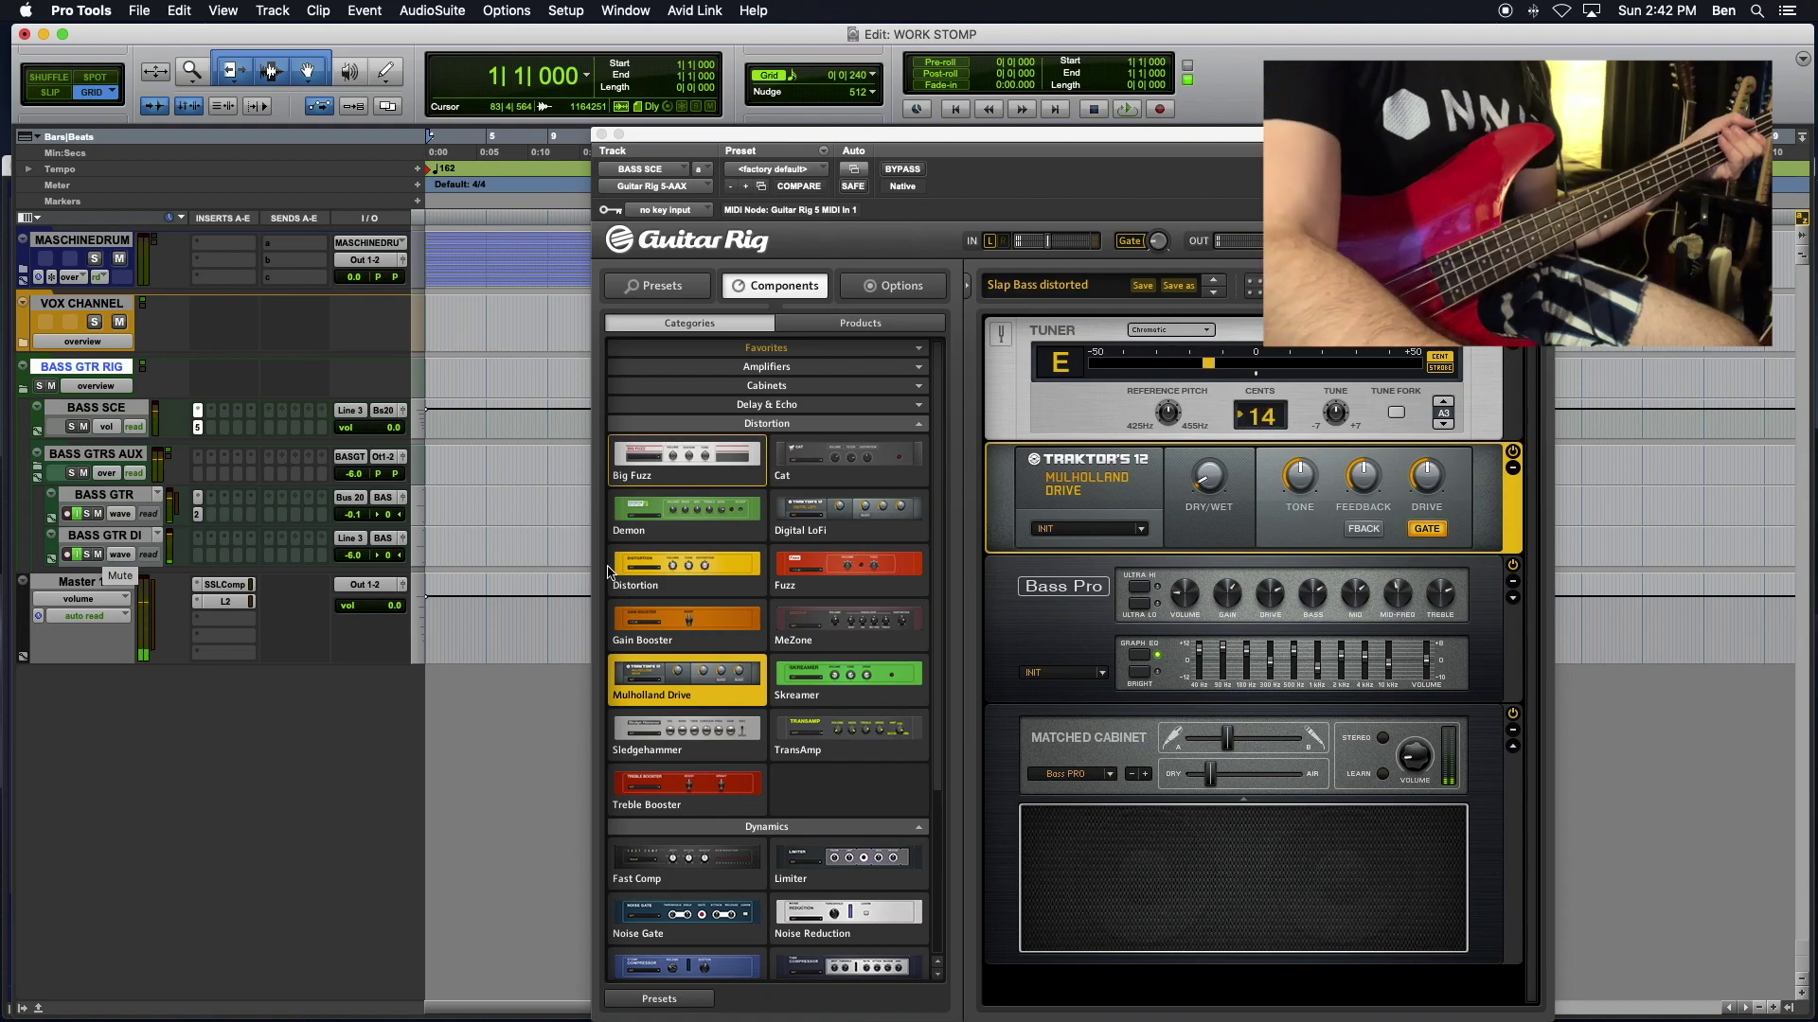
Step: Test Mulholland Drive's FBACK switch, leave it off, and lower its Feedback amount
click(1360, 528)
click(1361, 528)
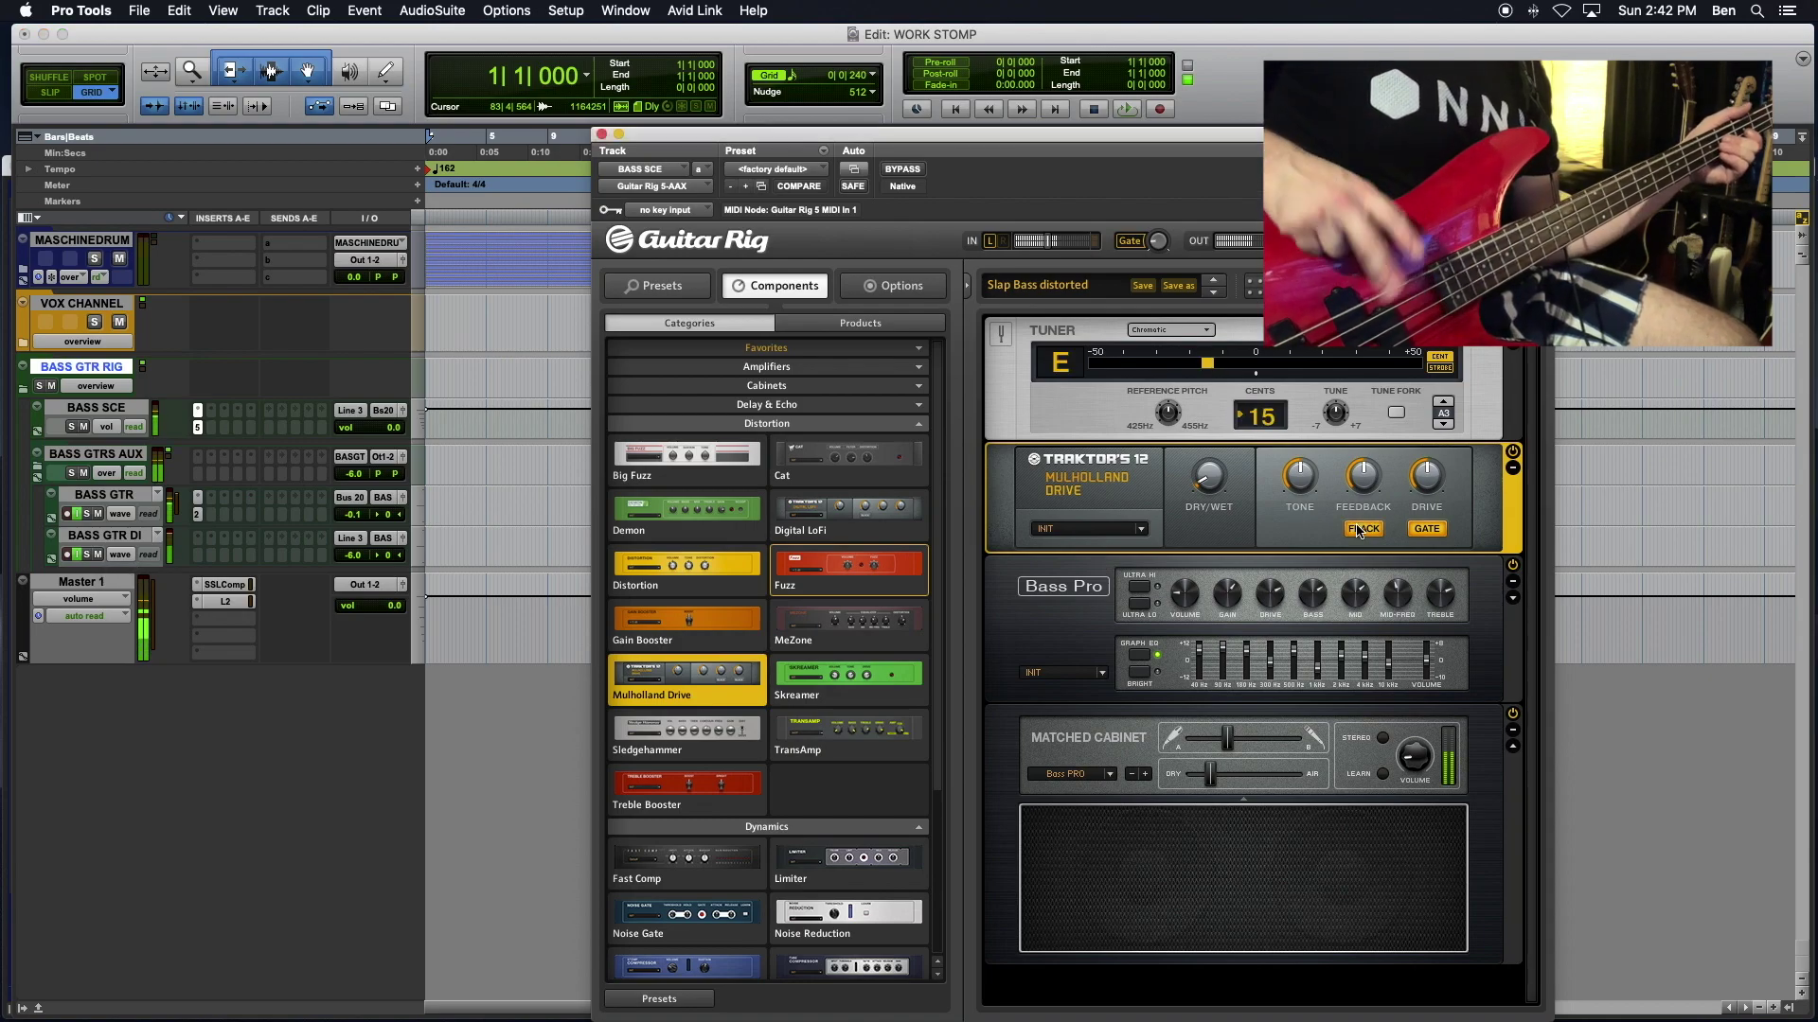
drag(1352, 482, 1351, 528)
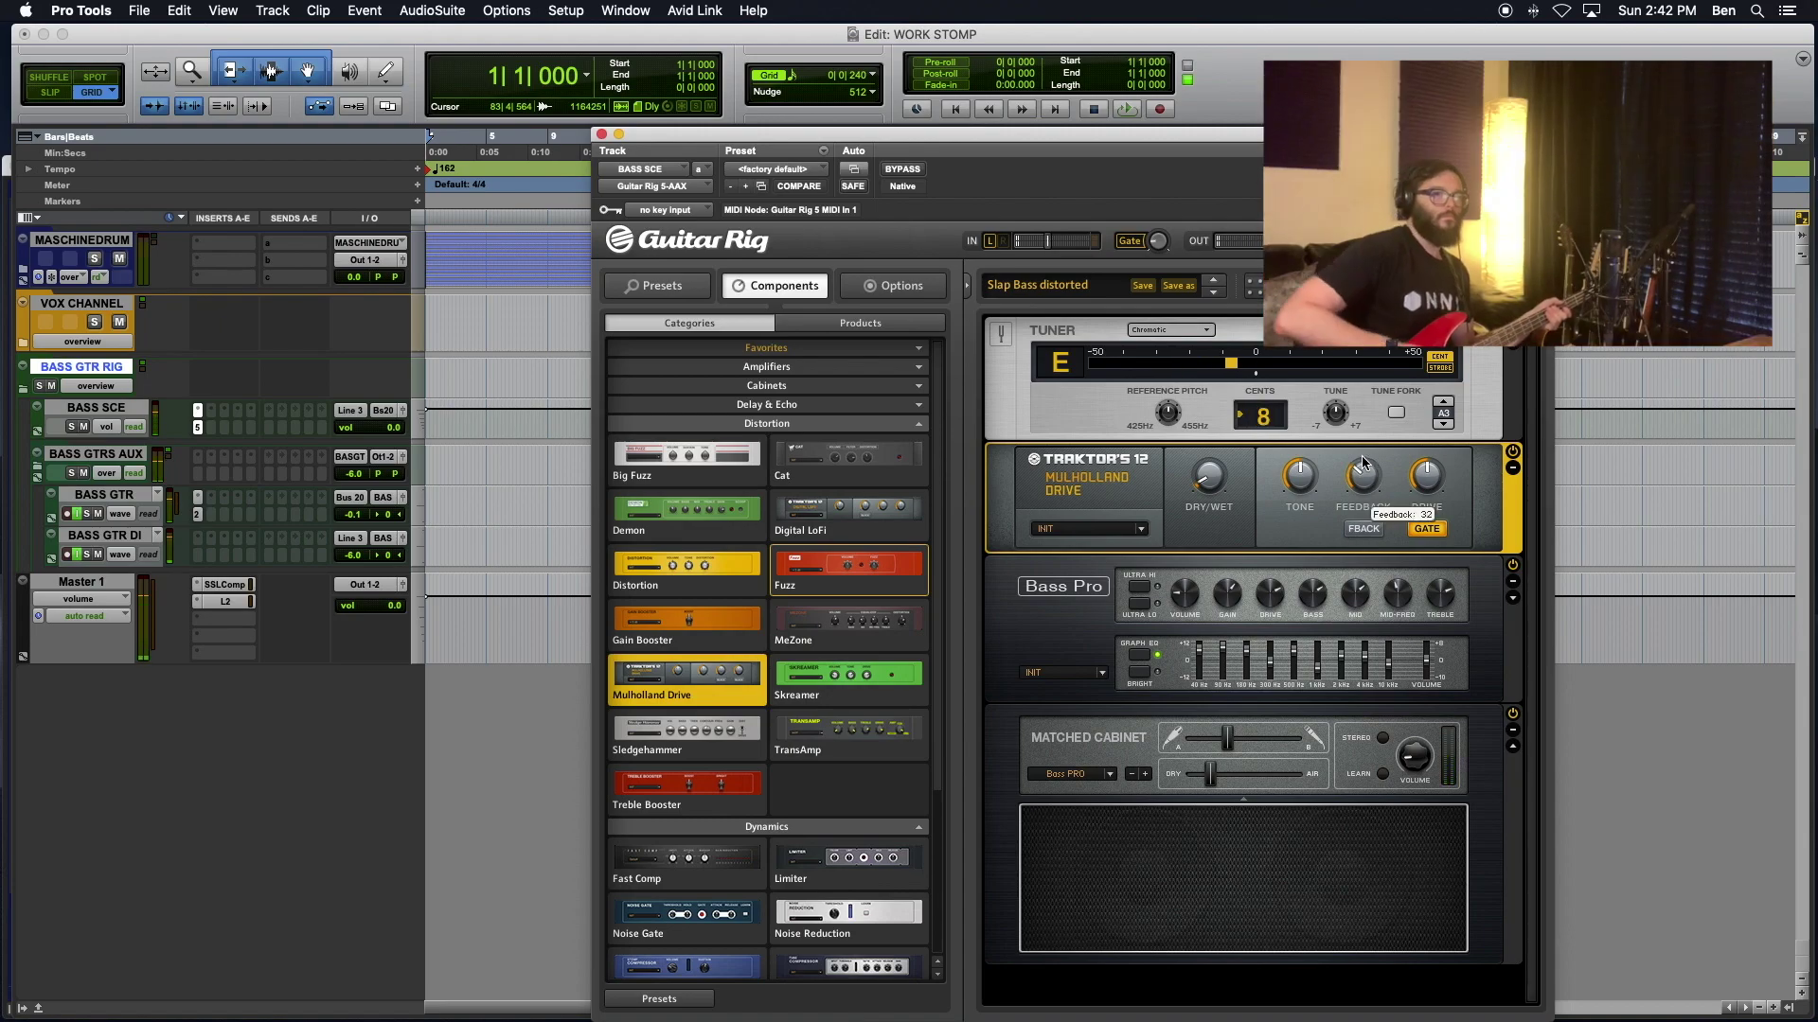
drag(1364, 463, 1367, 483)
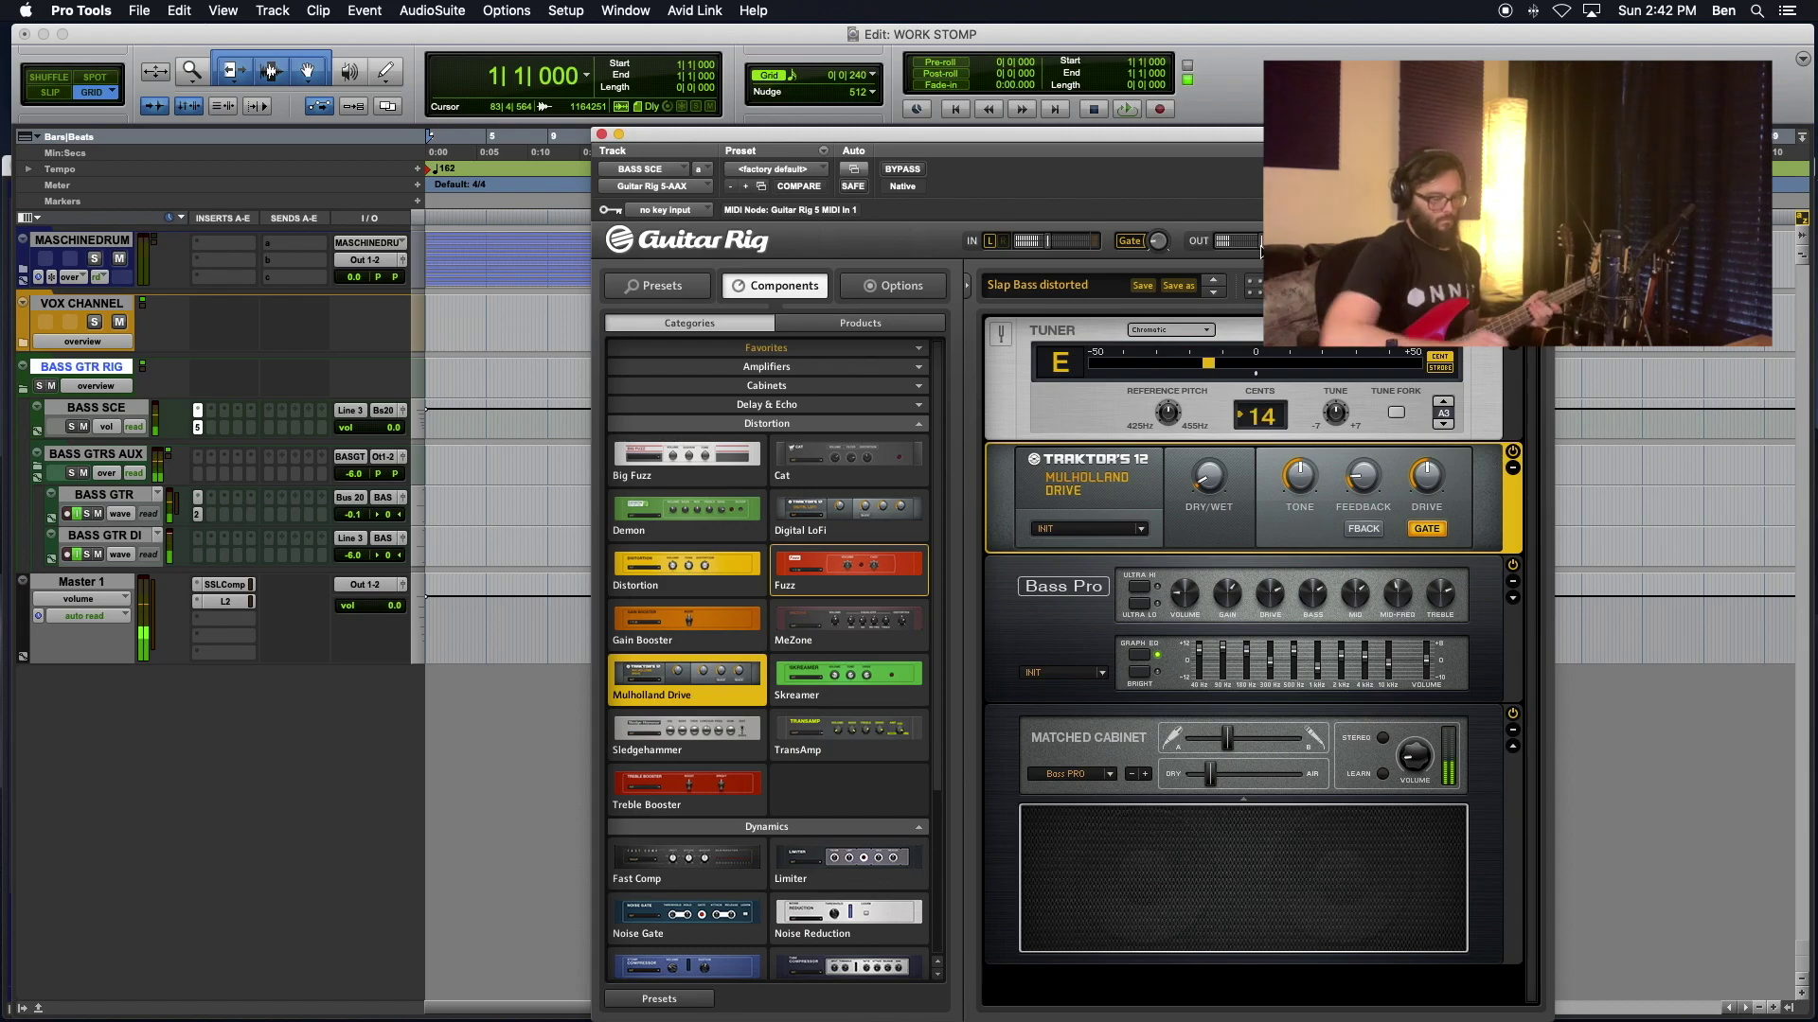
Step: Show the Mix window and raise the BASS GTR DI fader to -2.7 dB
key(super+equal)
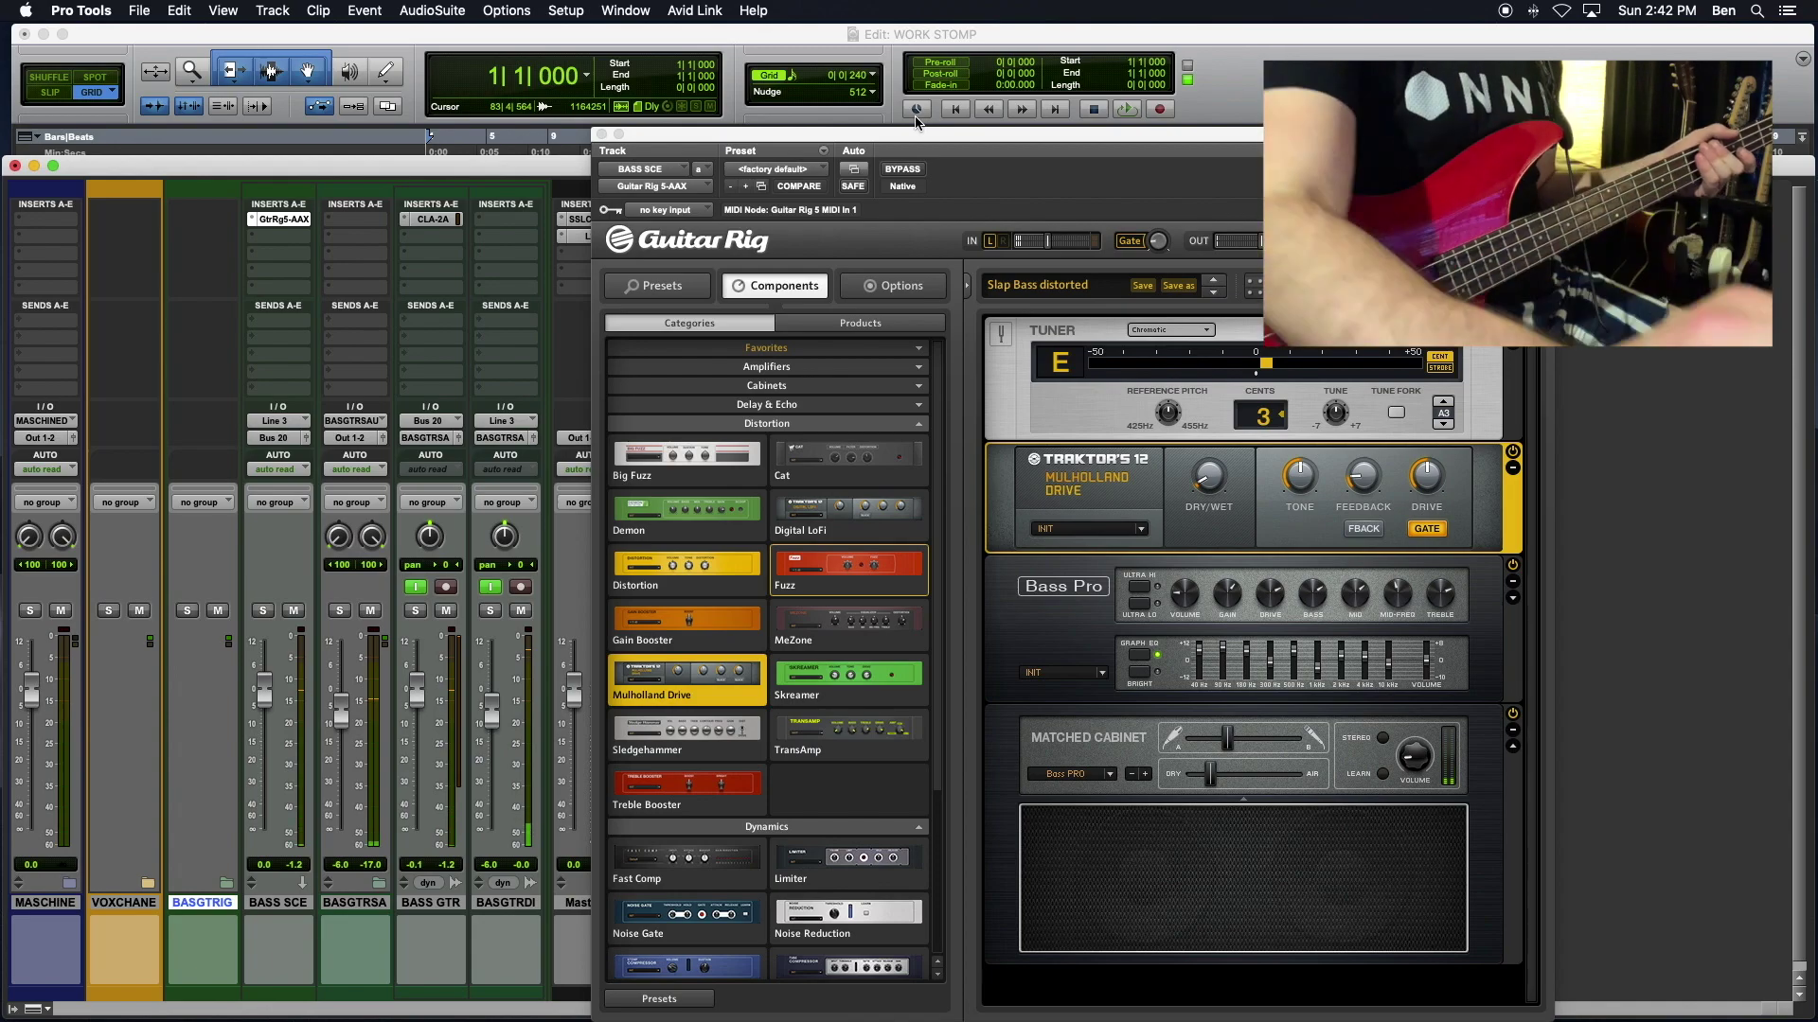
click(1325, 285)
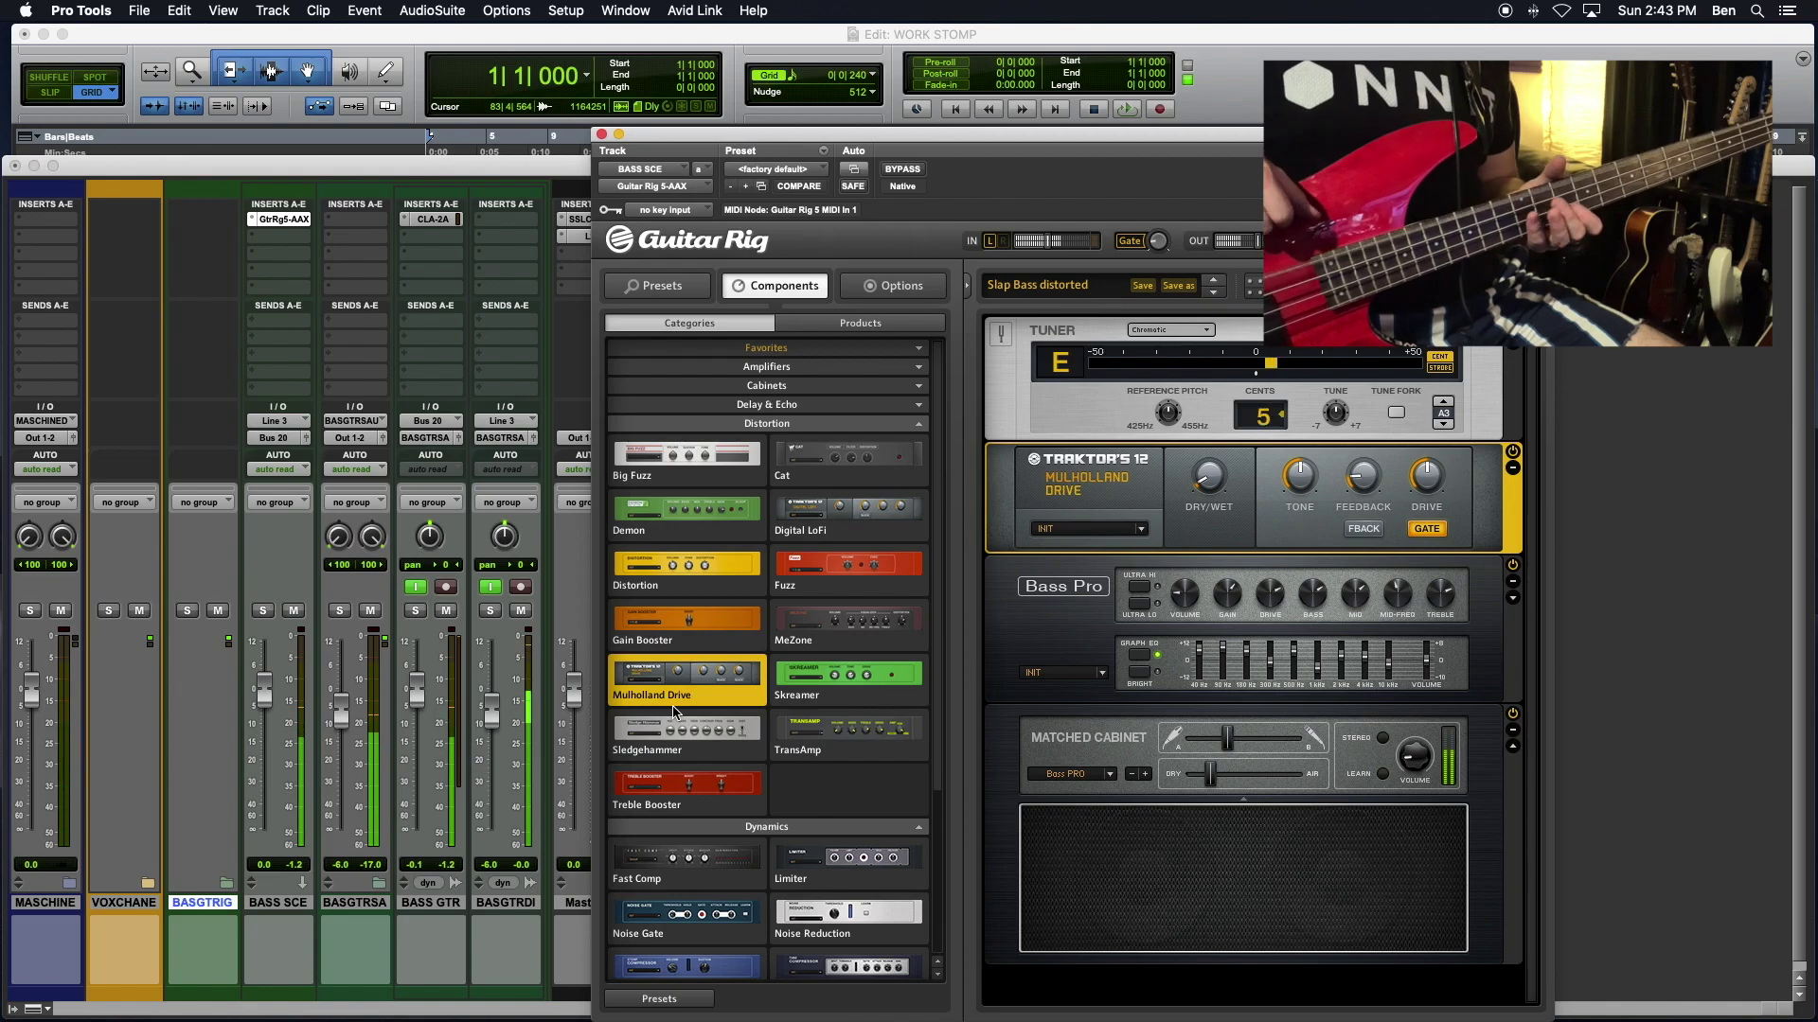
drag(491, 719, 492, 706)
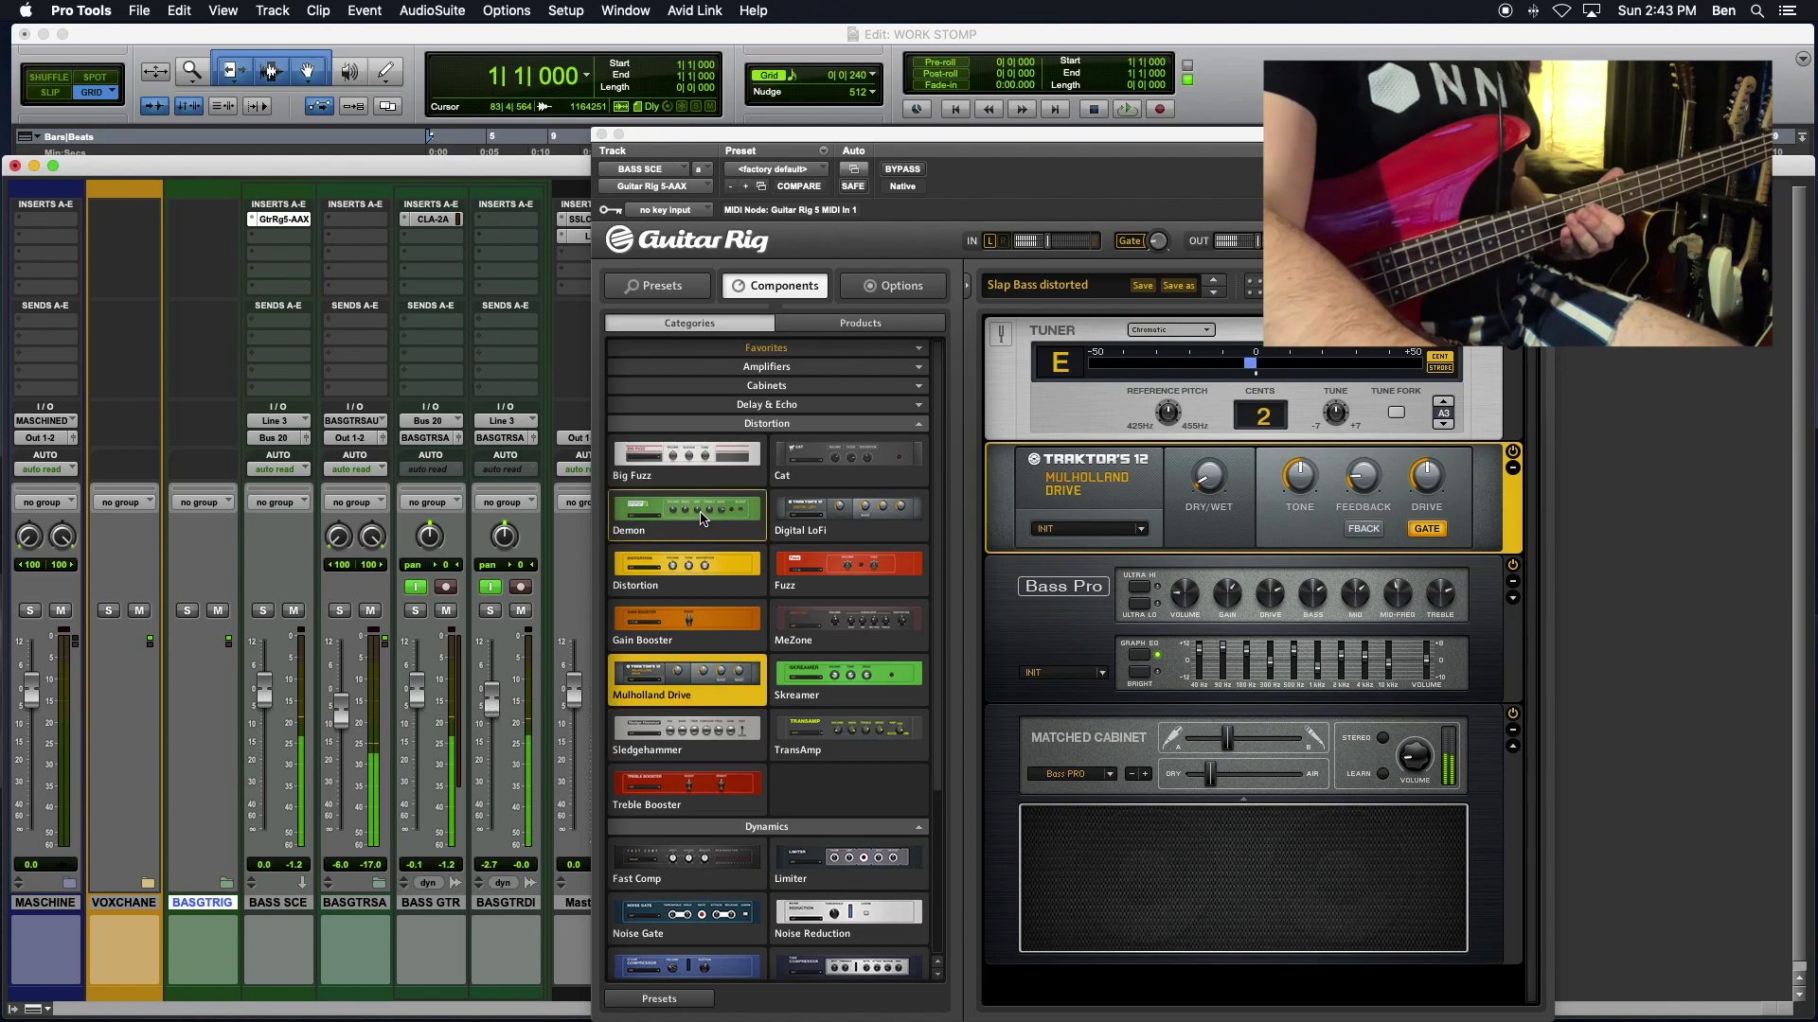
Step: Fine-tune Guitar Rig's input gain around +5.4 dB while playing the bass
click(1055, 244)
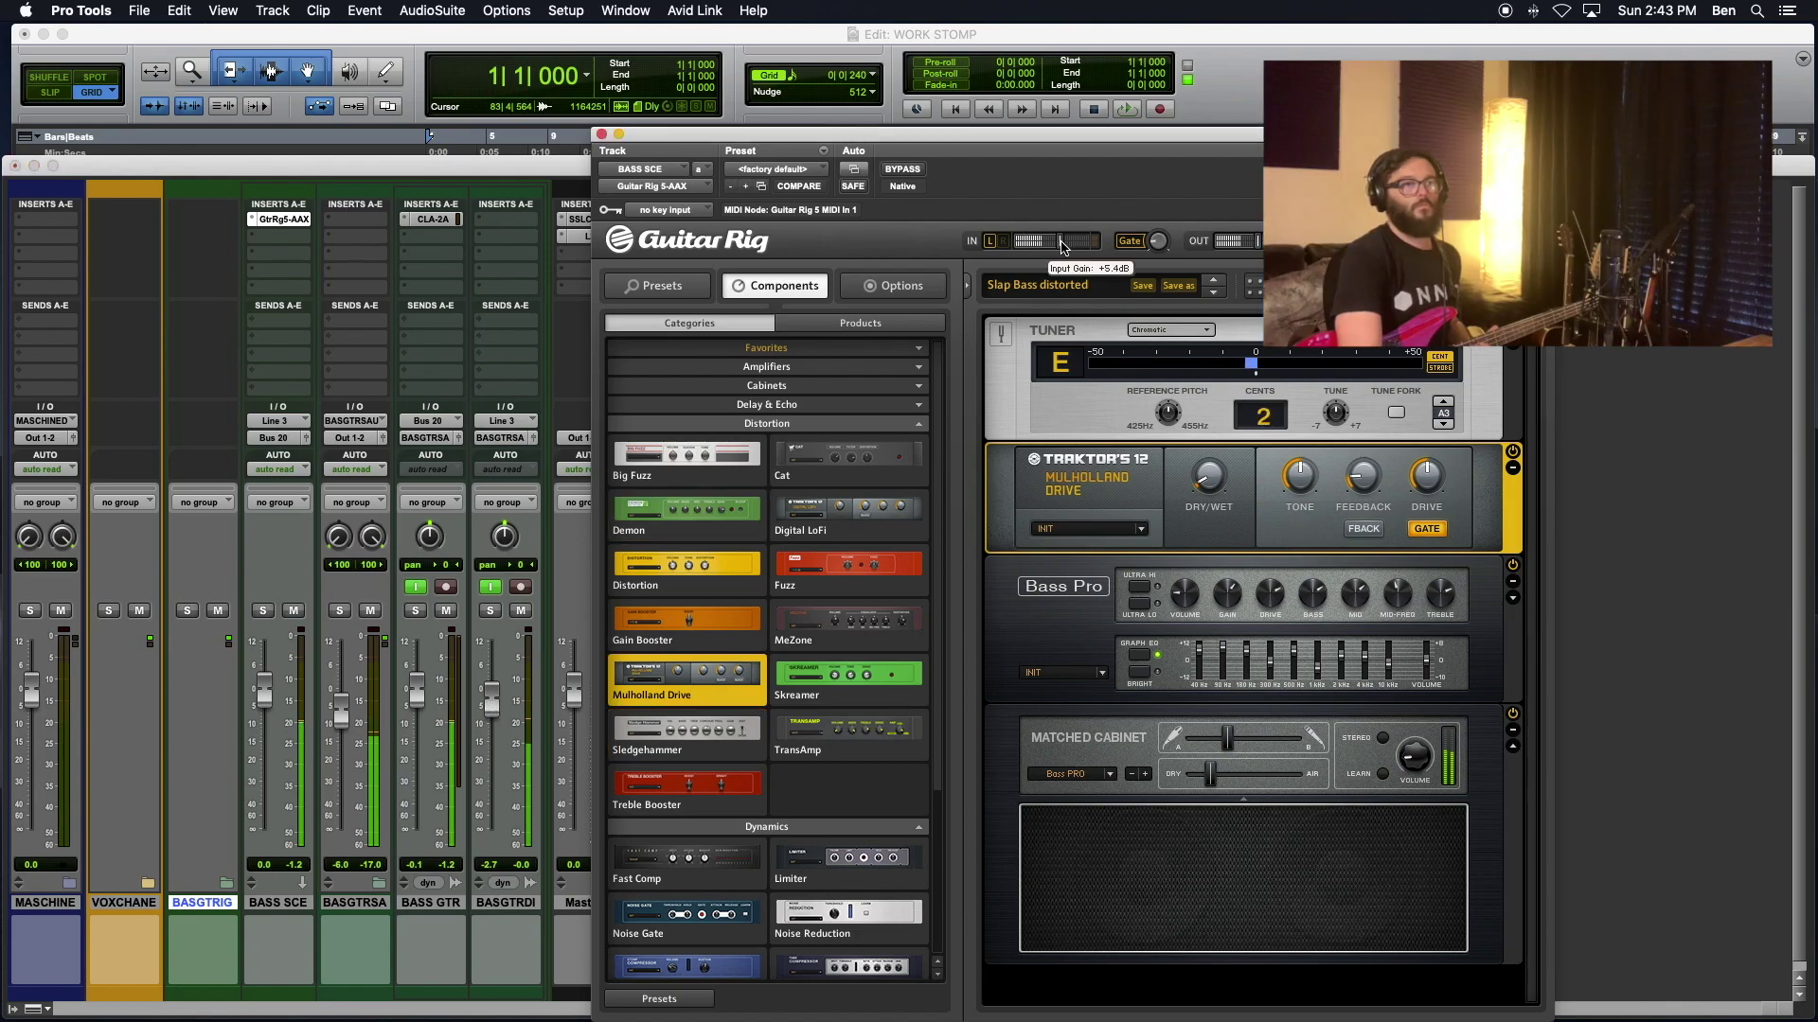
drag(1064, 244, 1066, 241)
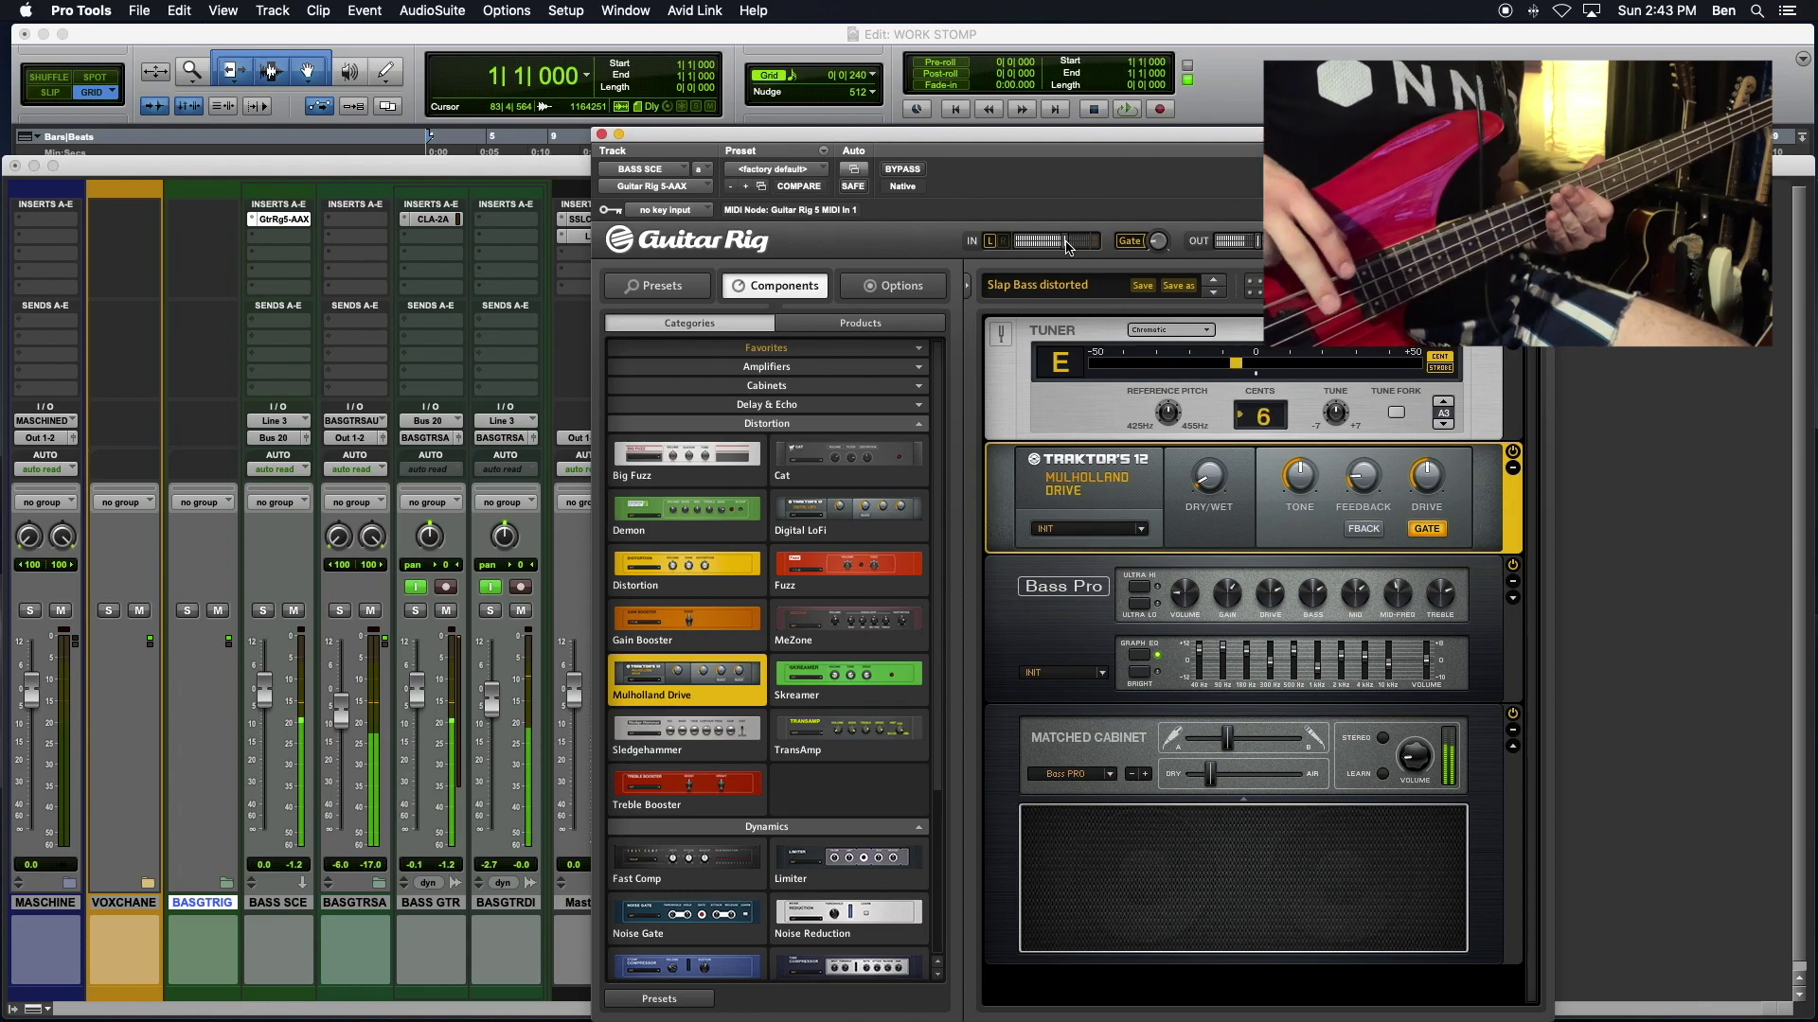
drag(1067, 246, 1060, 248)
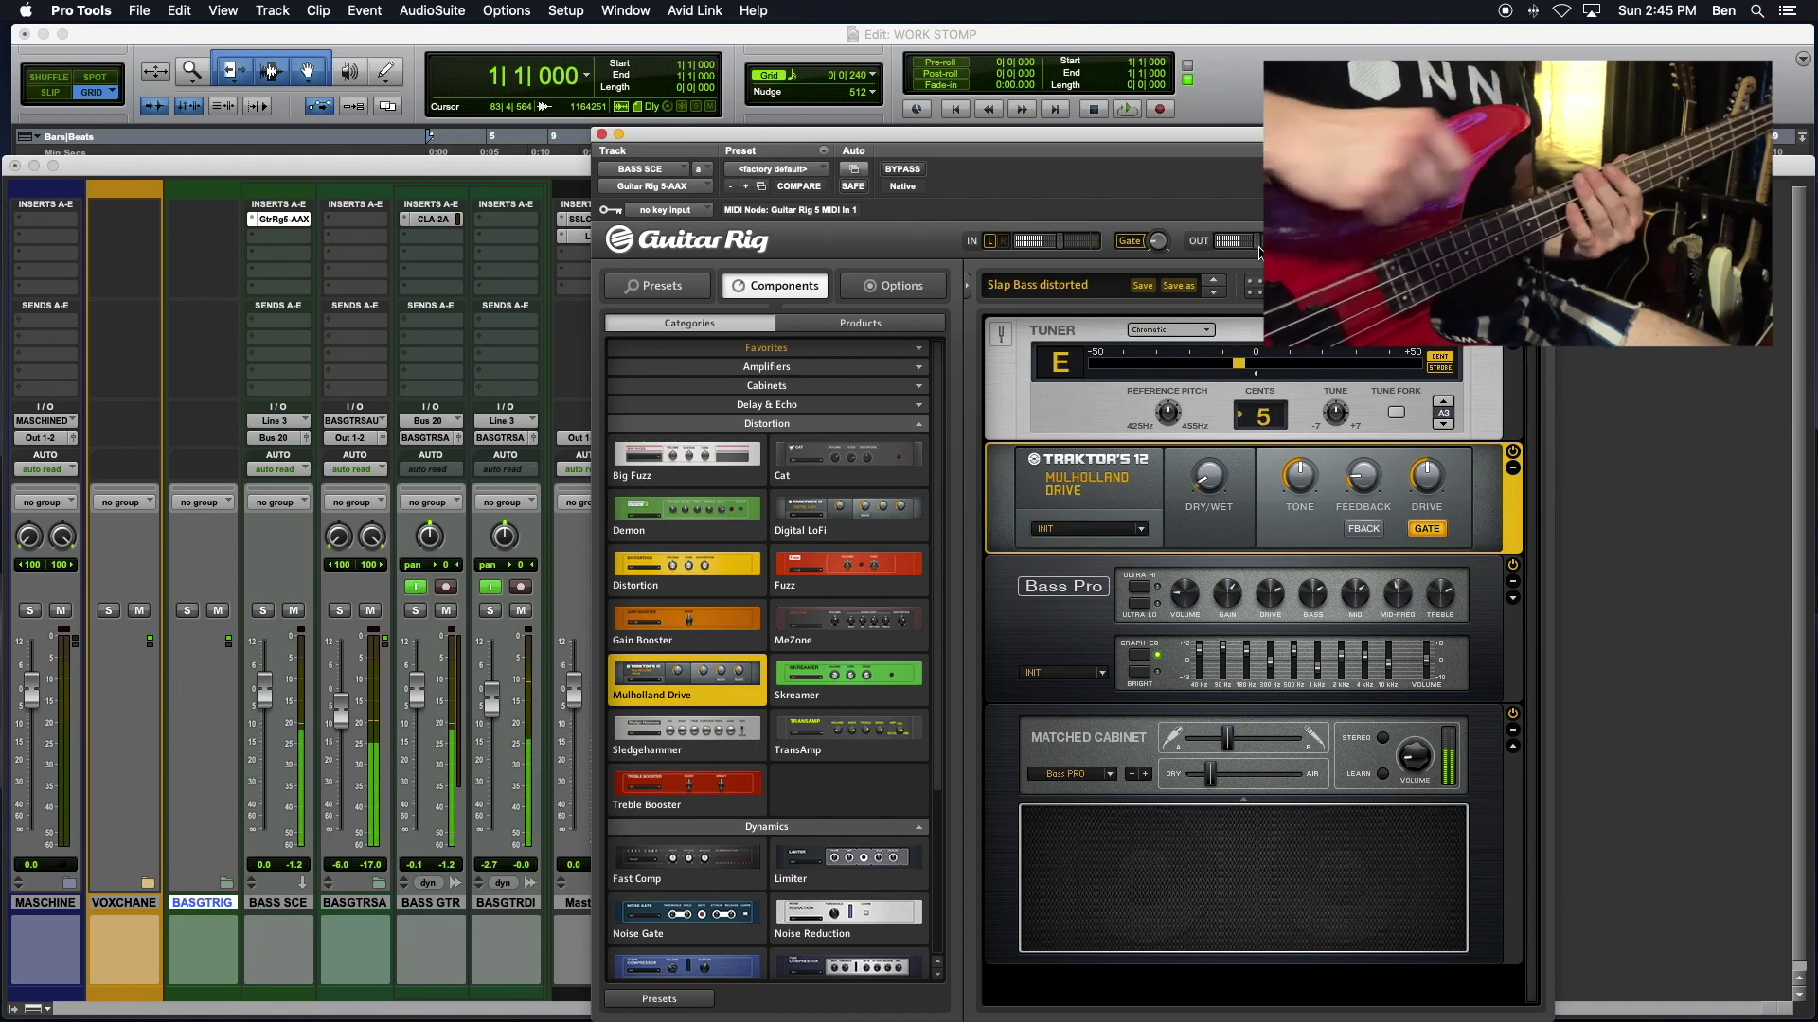
Step: Return to the session start in the Edit window and record-arm the BASS GTR and BASS GTR DI tracks
key(super+equal)
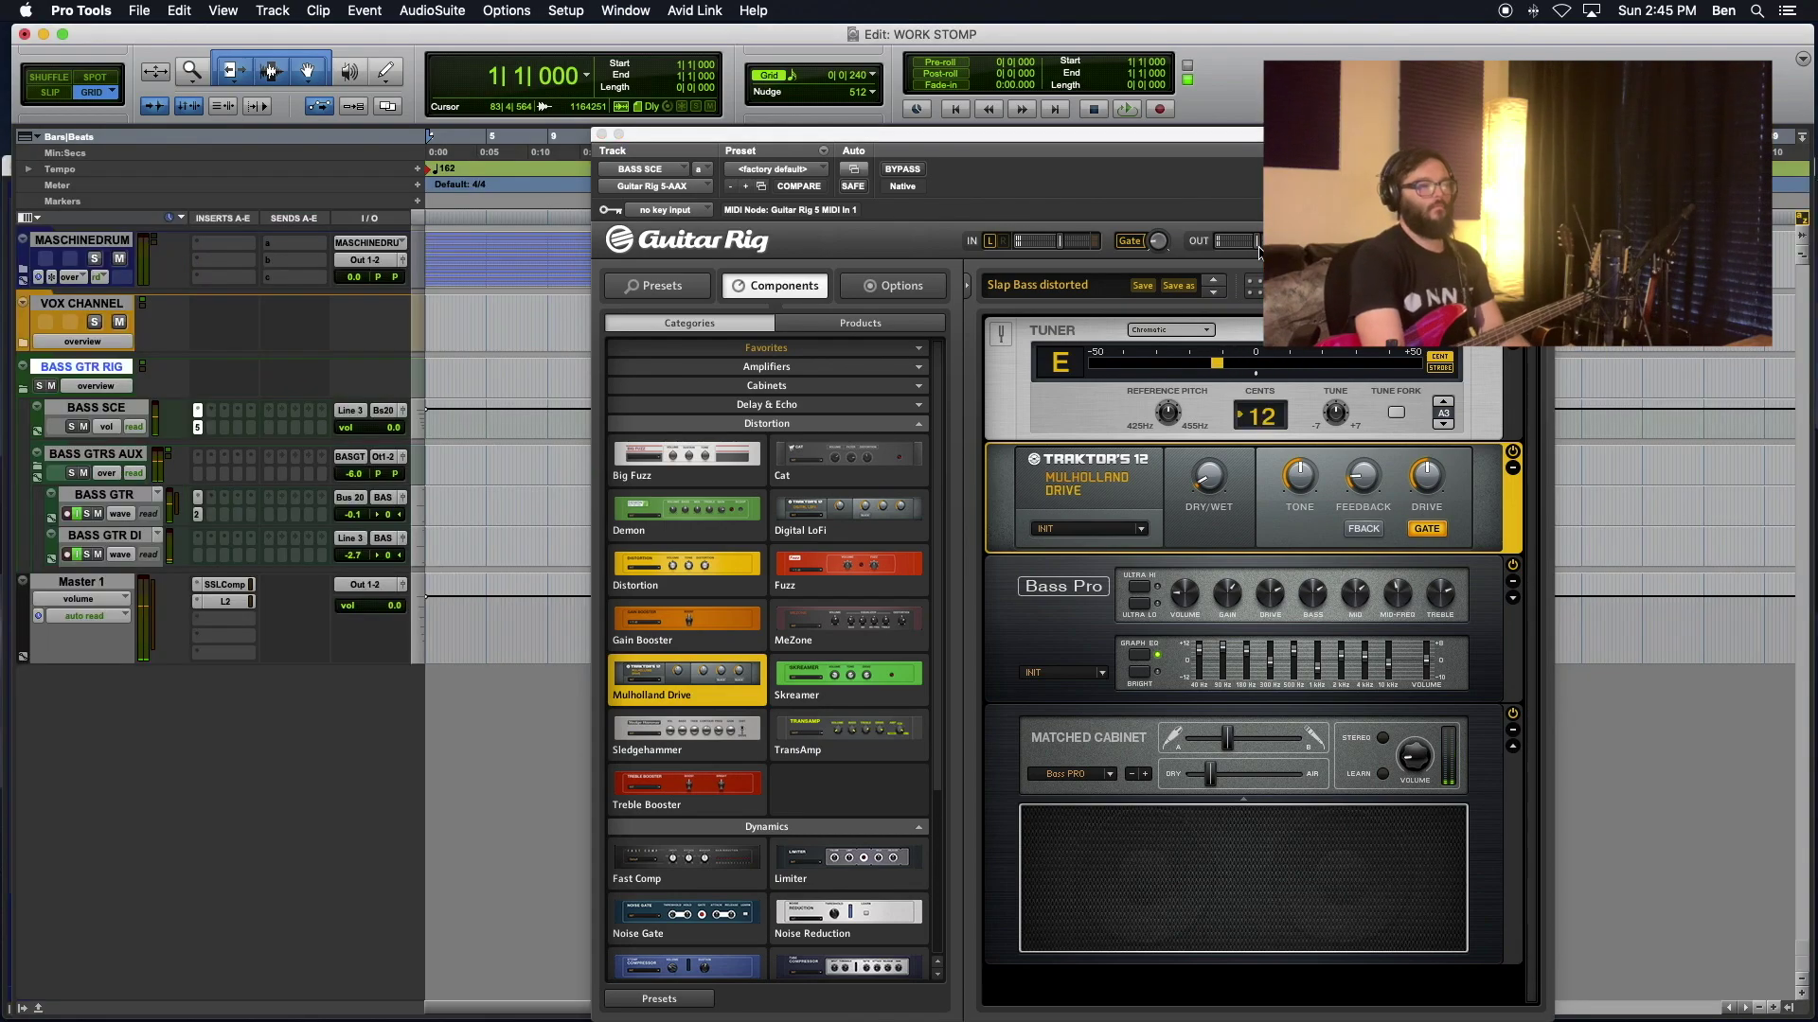
click(444, 456)
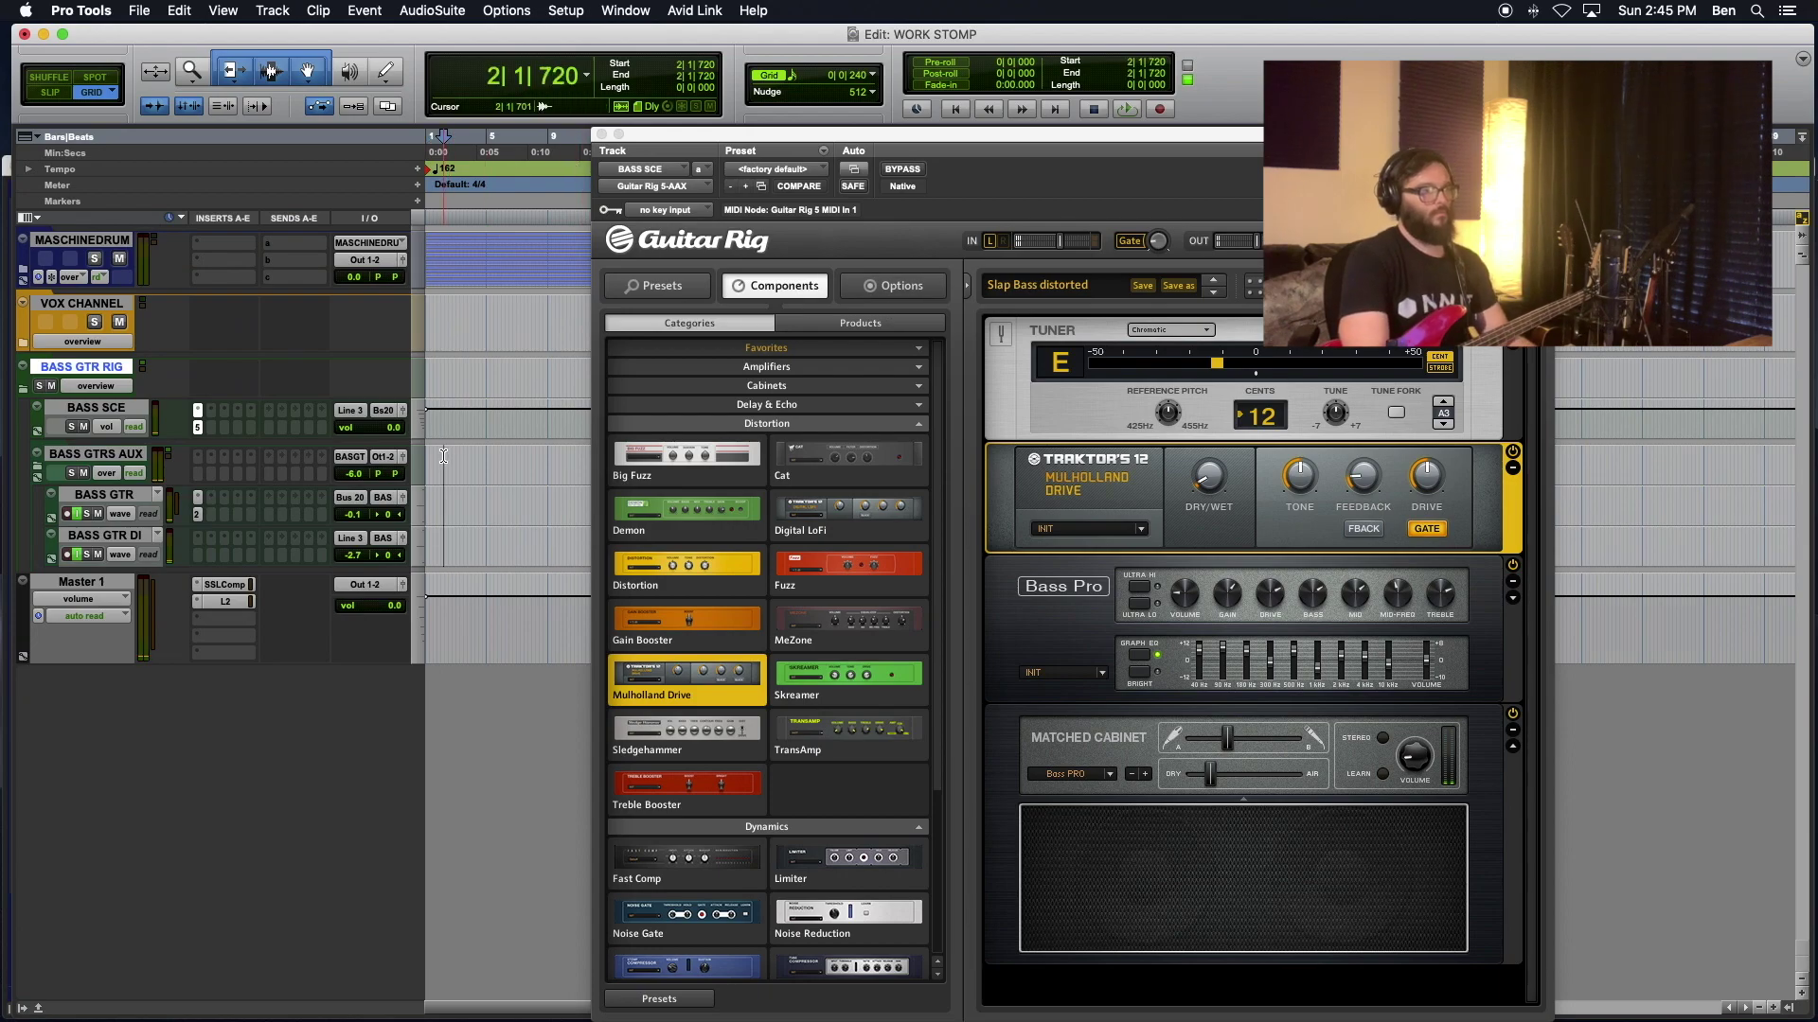
key(Return)
click(106, 495)
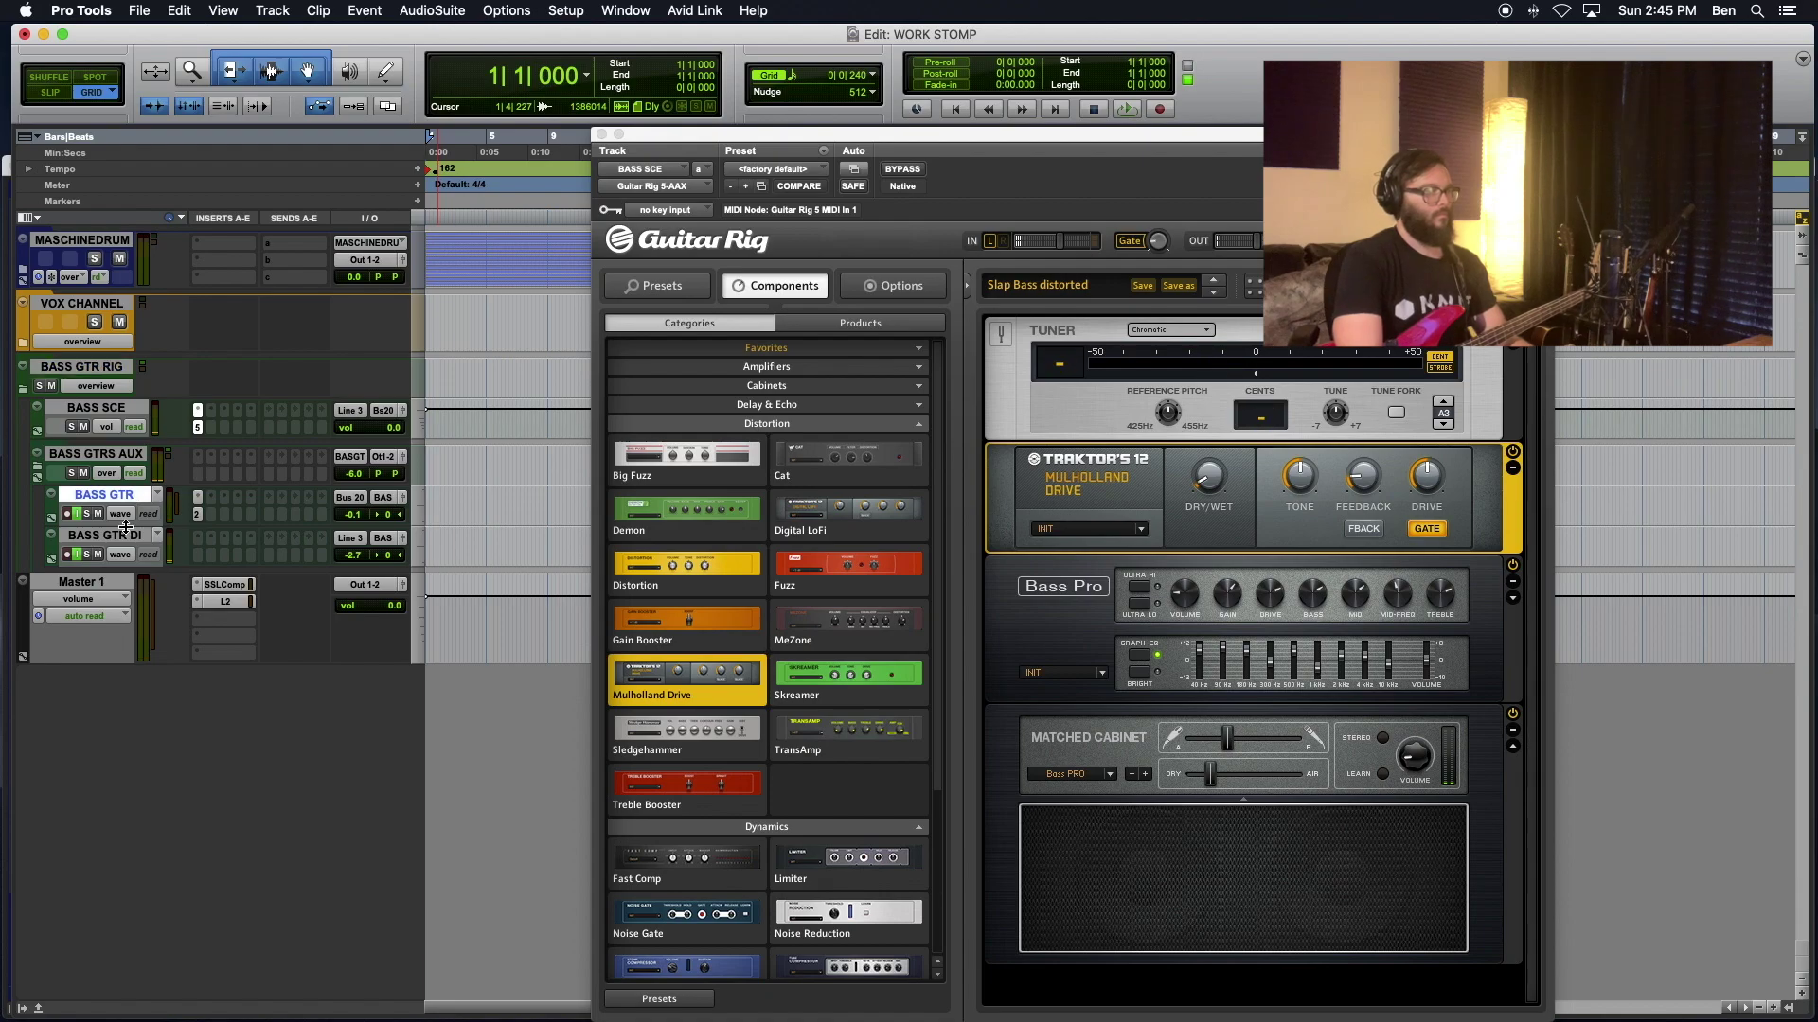
shift+click(118, 536)
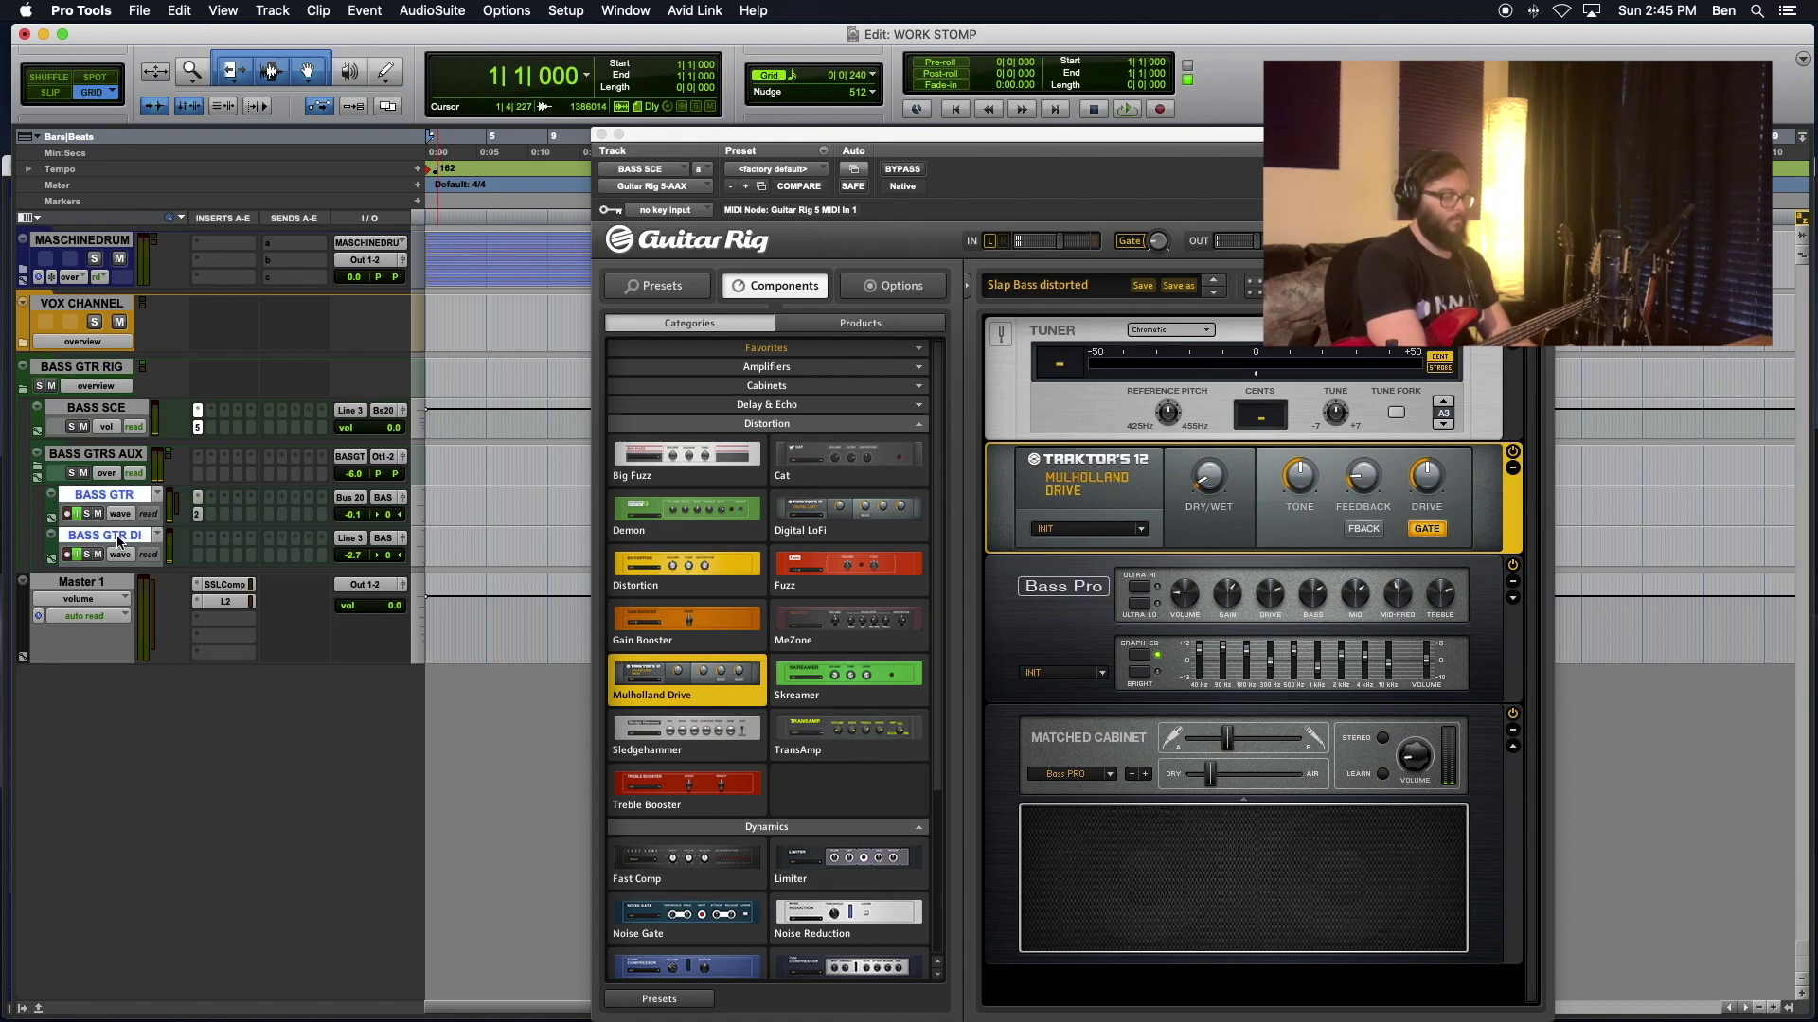
key(shift+r)
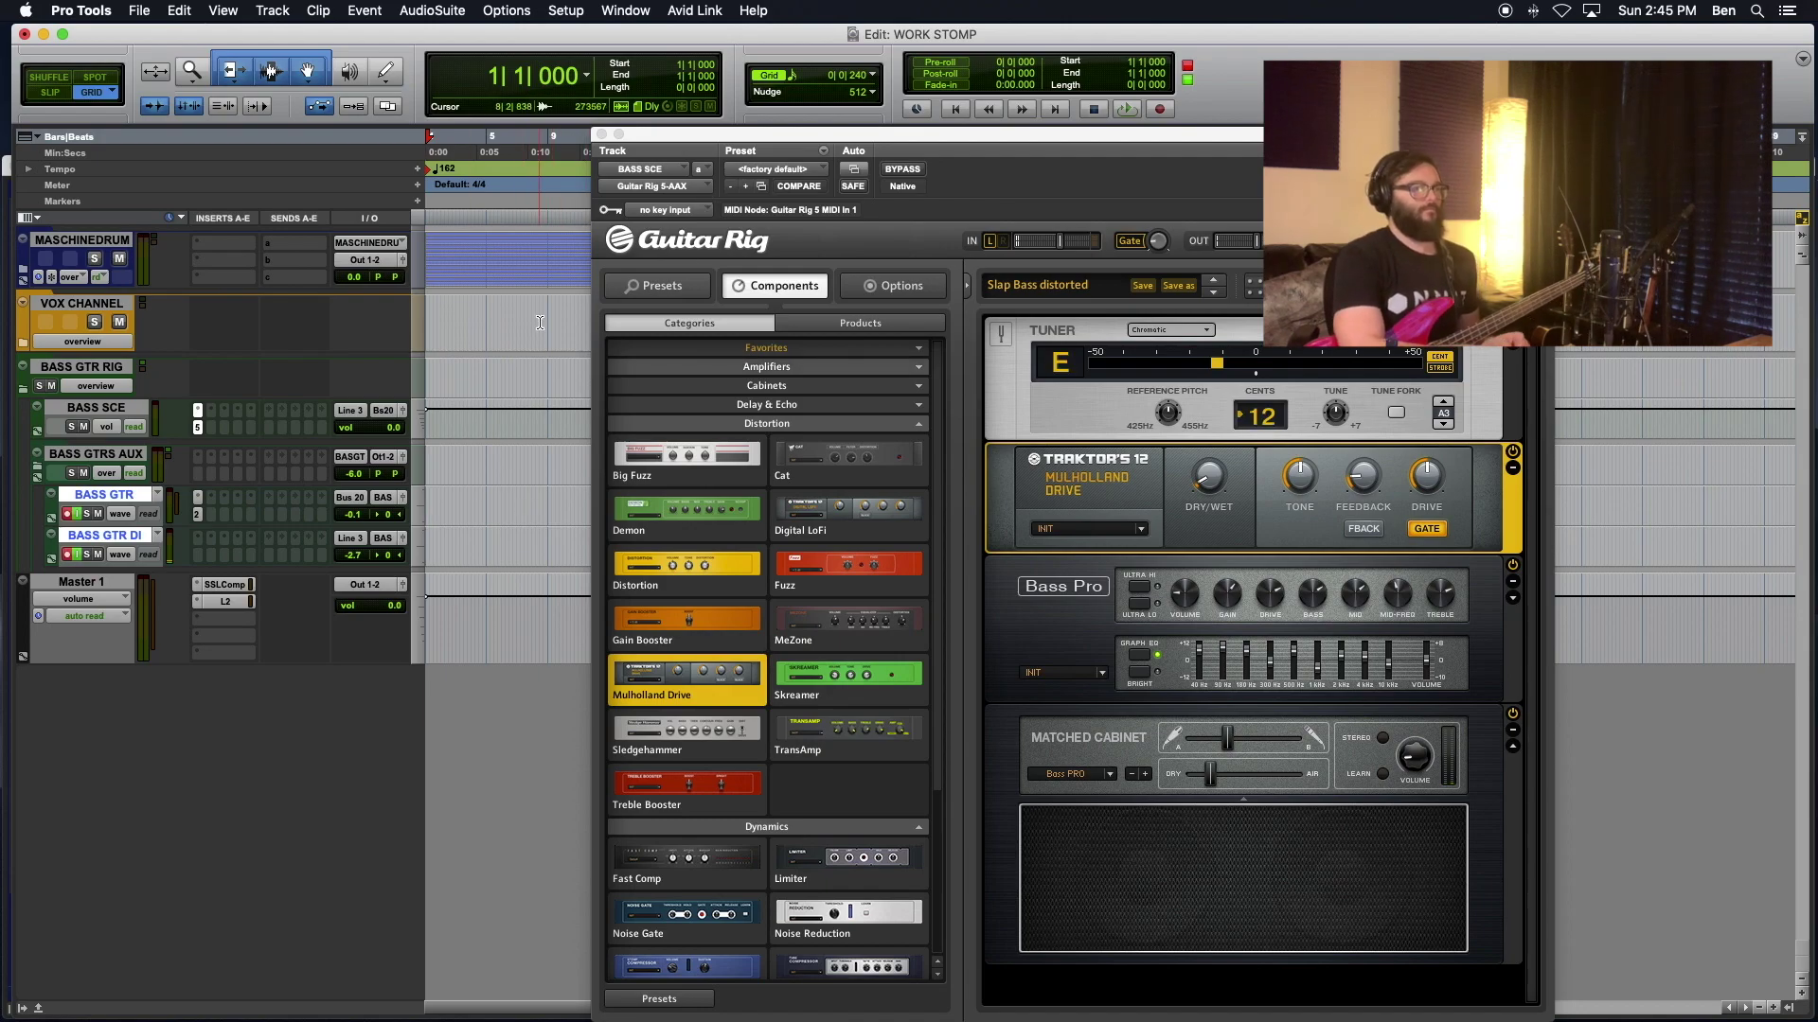
Step: Close the Guitar Rig plug-in window and expand the MASCHINEDRUM folder track
click(601, 134)
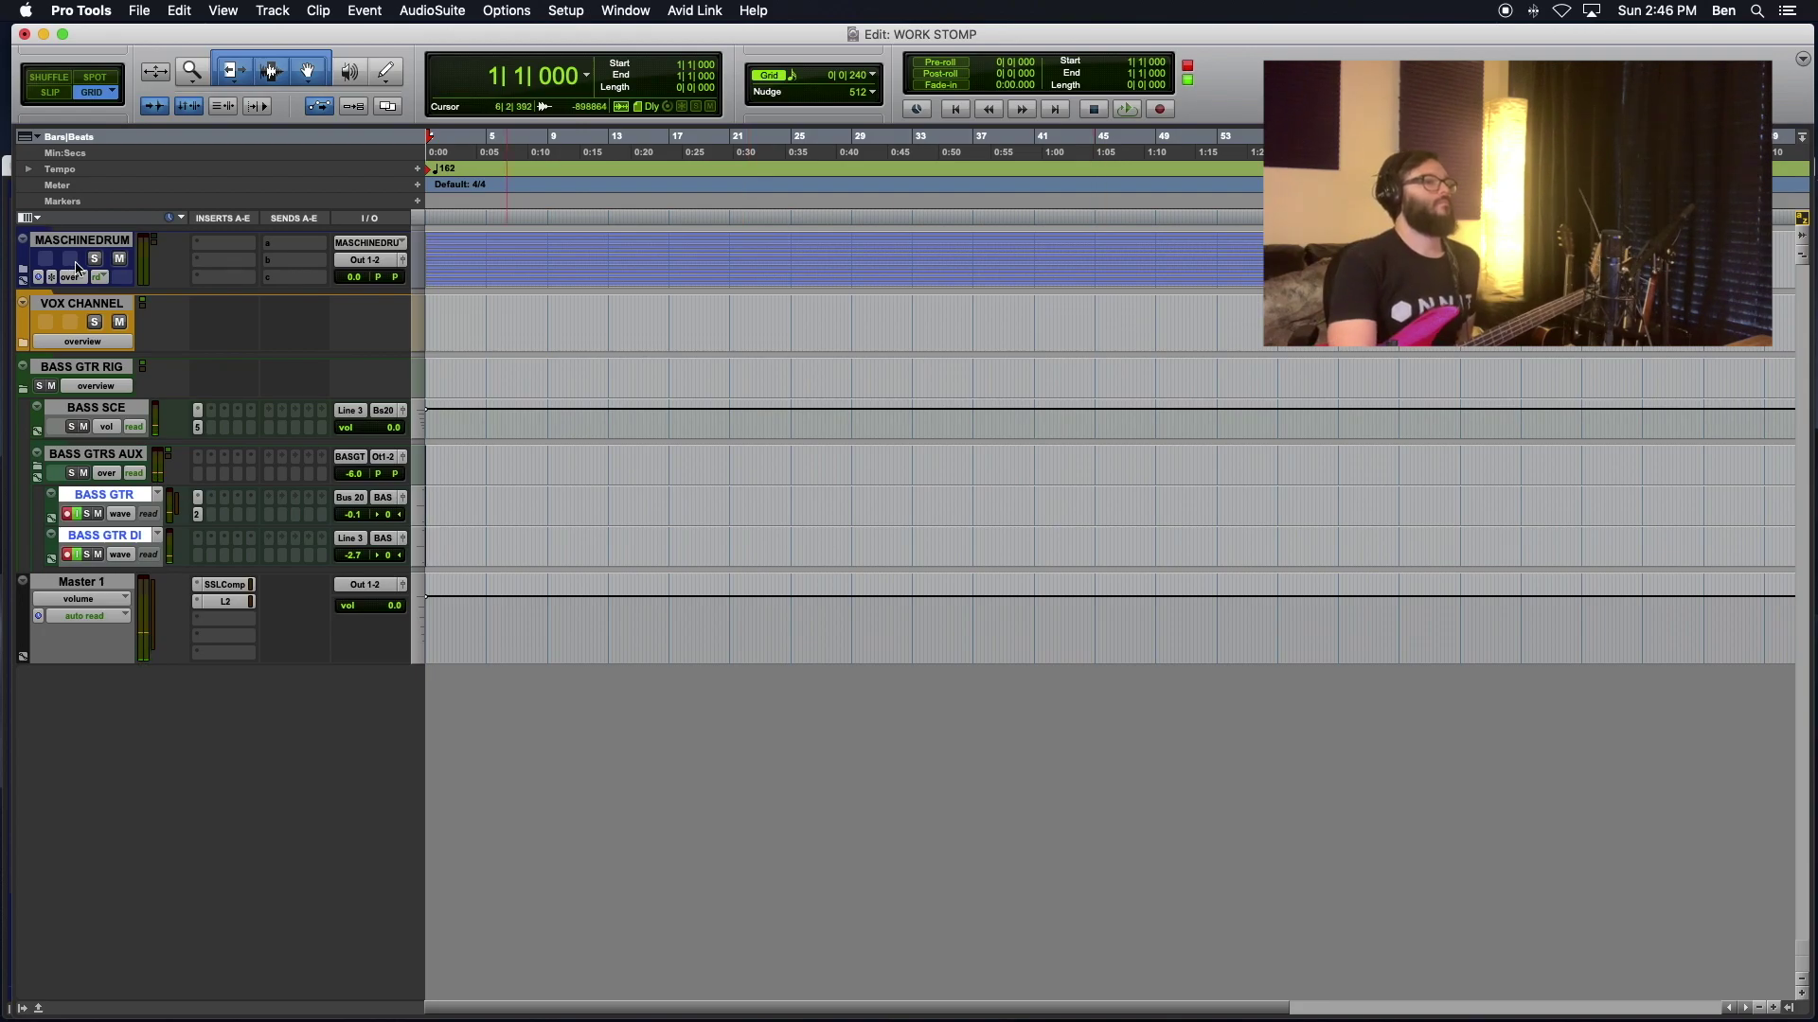
click(22, 276)
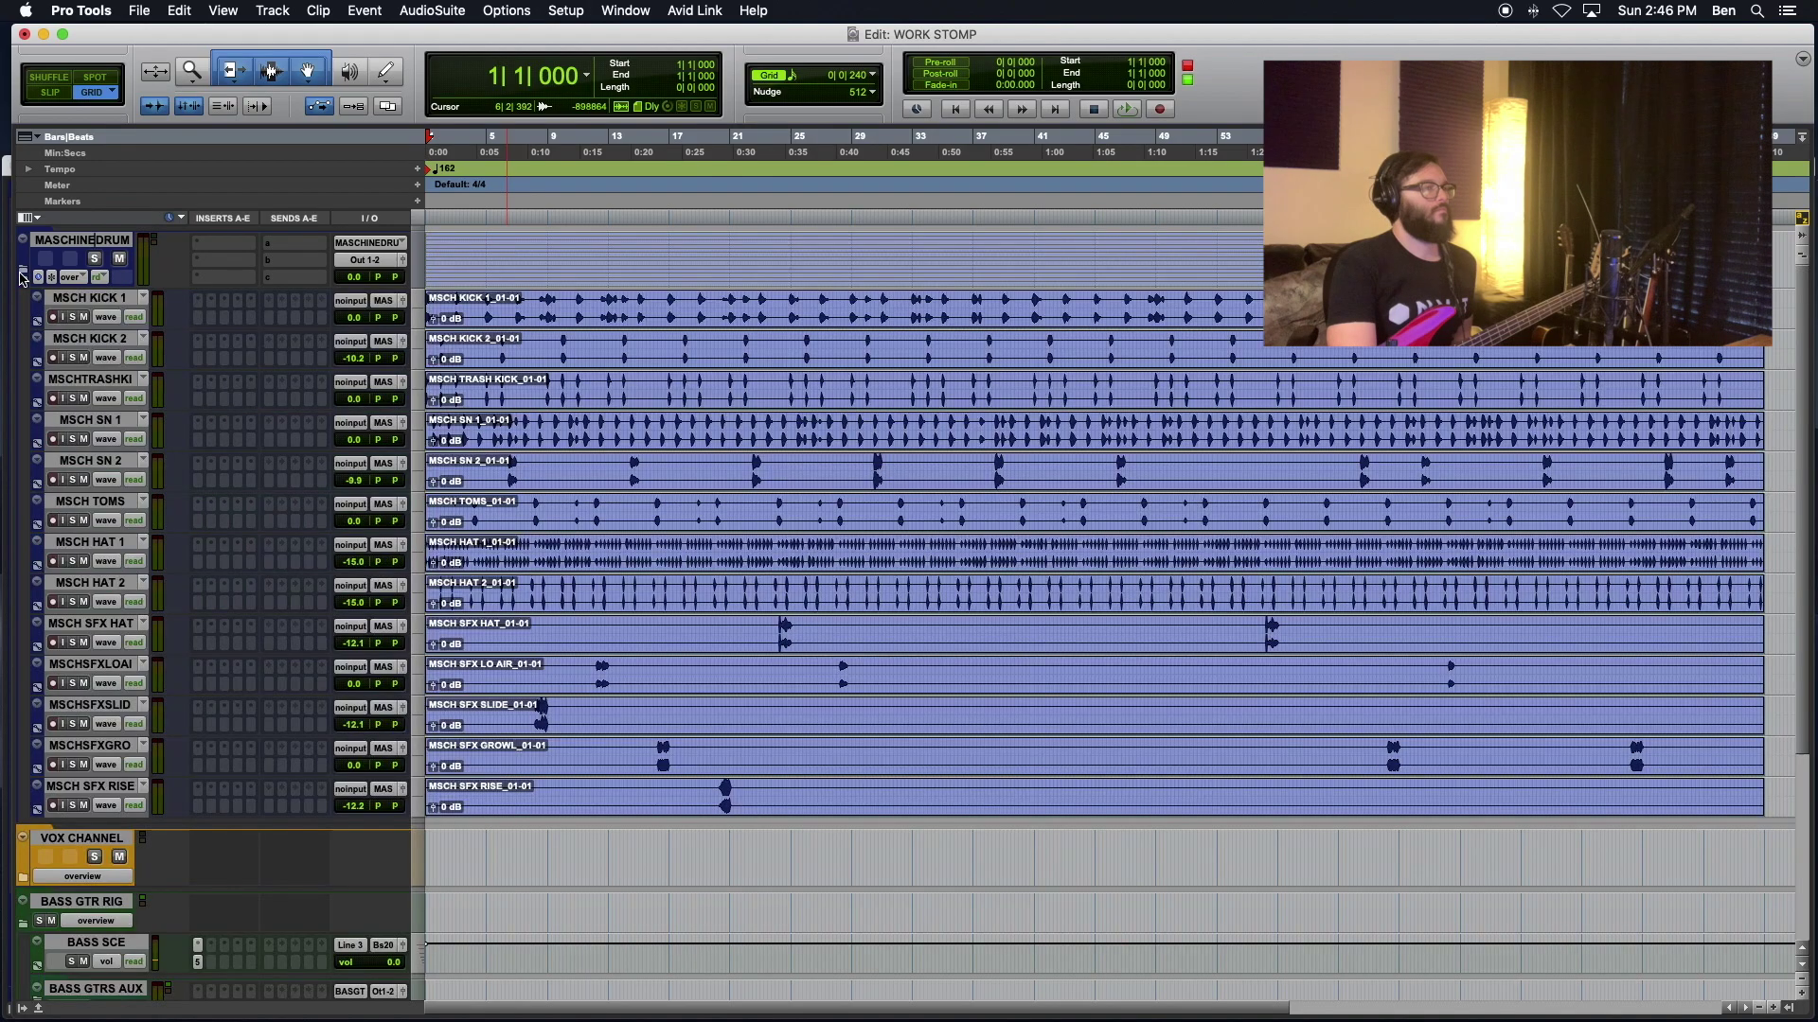
Step: Turn on Loop Record for the bass tracks and return to the session start
click(563, 811)
scroll(563, 817, down, 3)
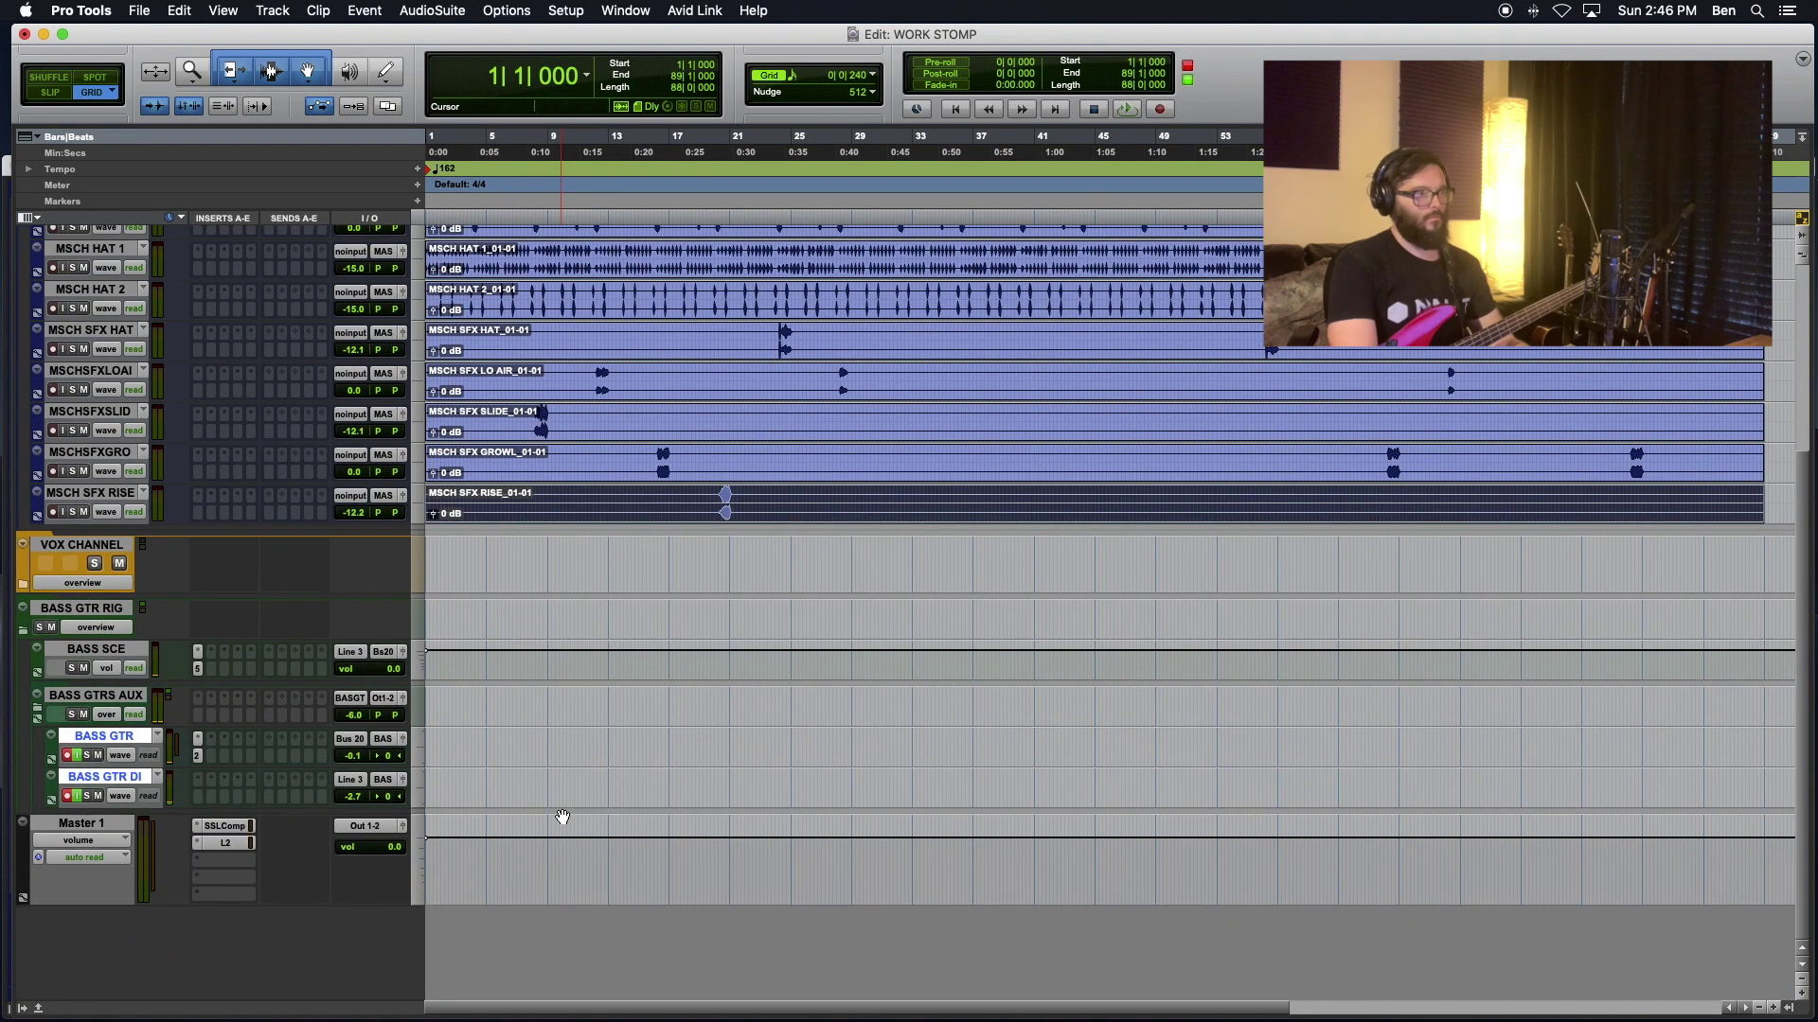
scroll(563, 817, up, 1)
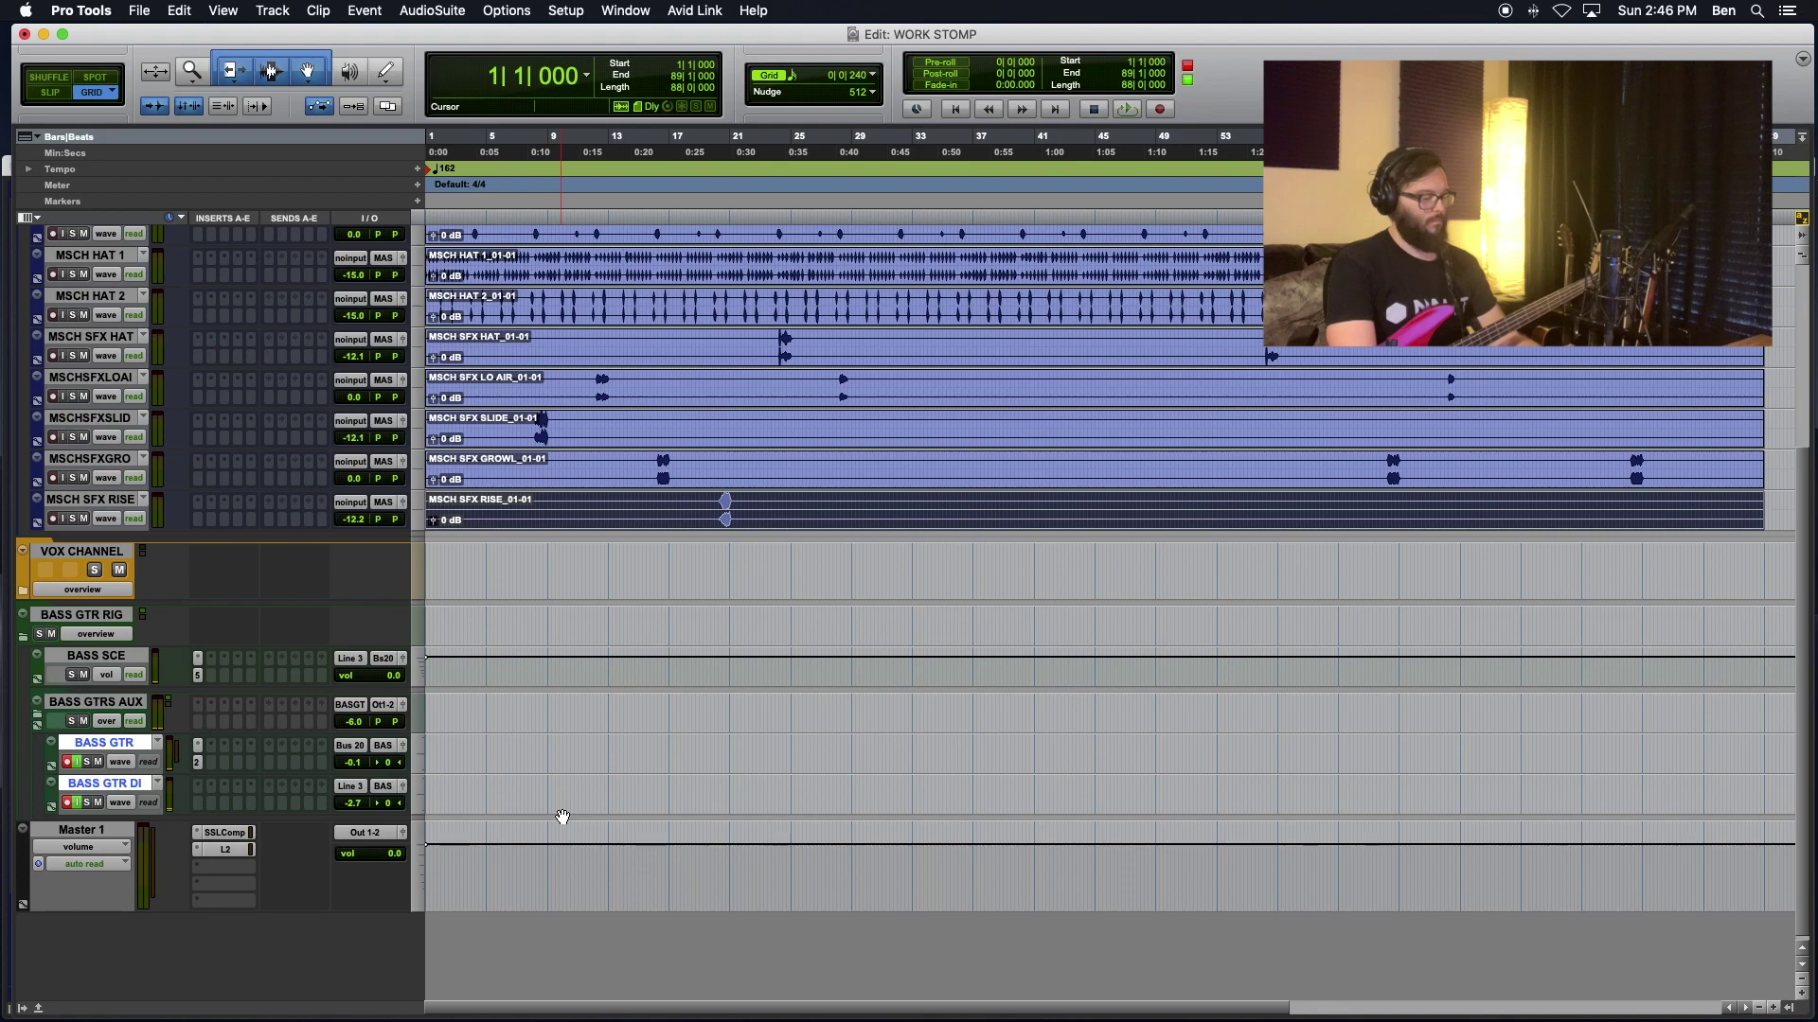
click(525, 7)
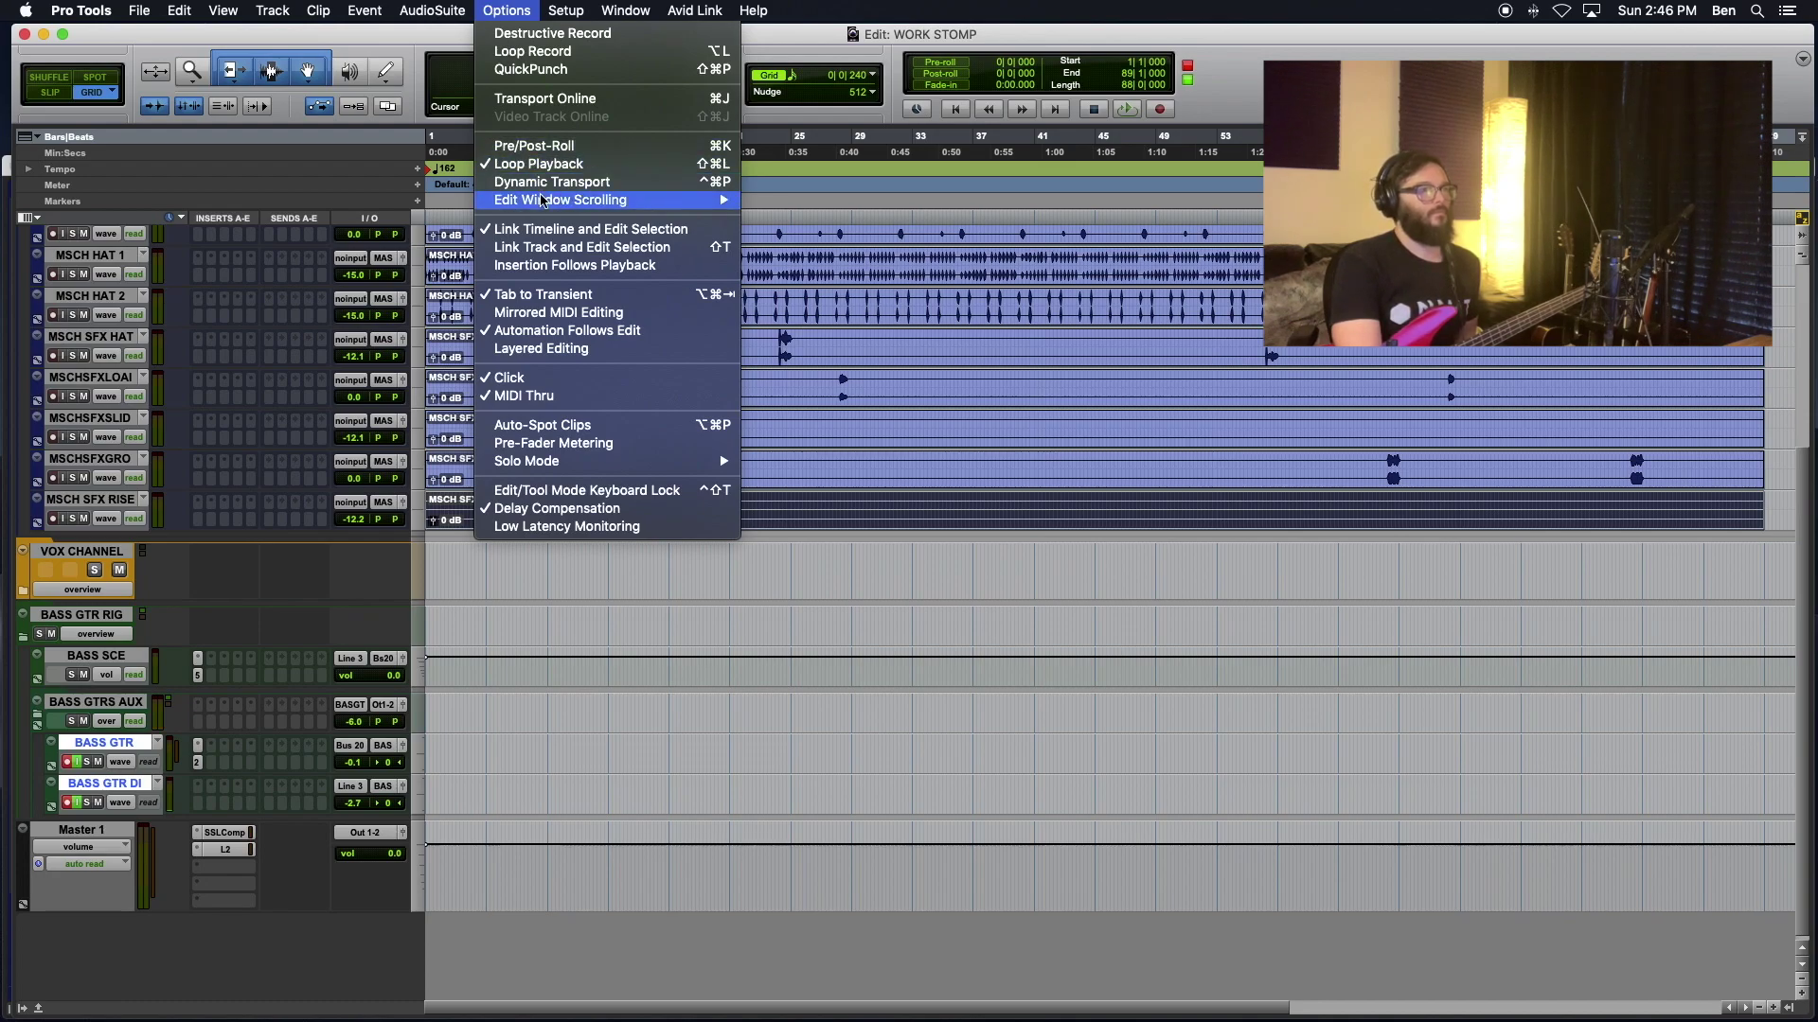
click(547, 53)
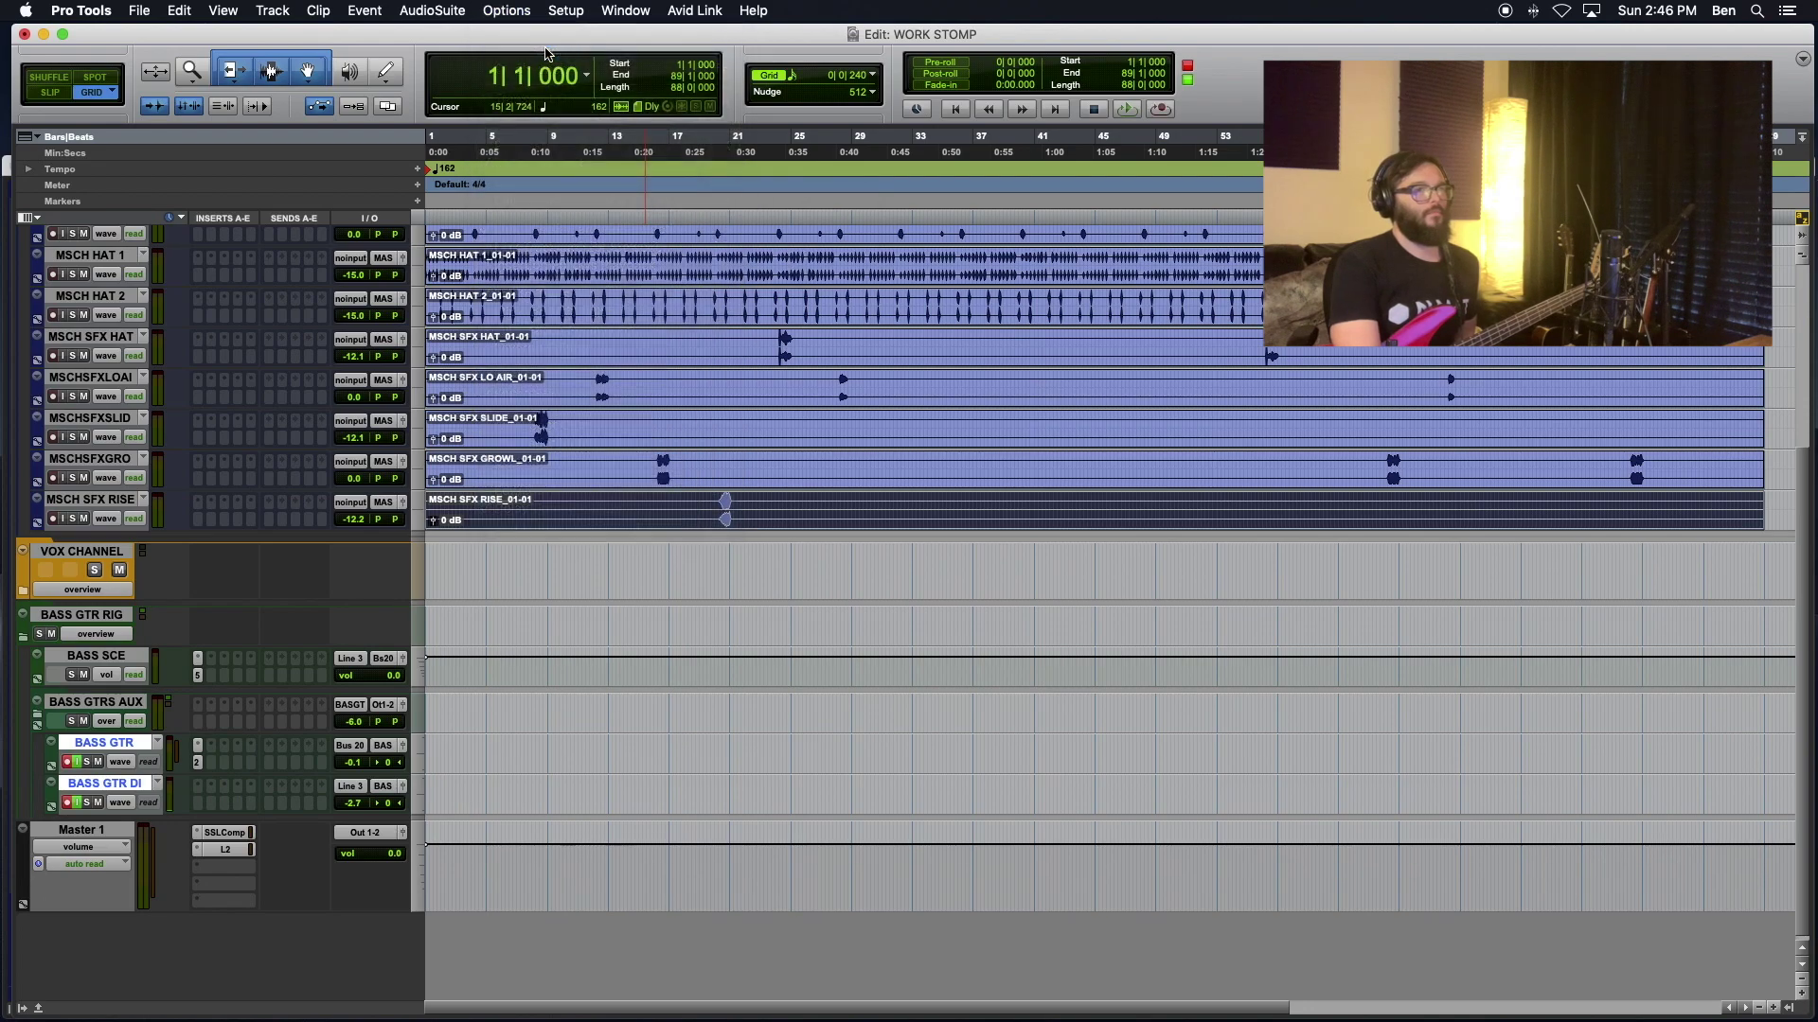
key(Return)
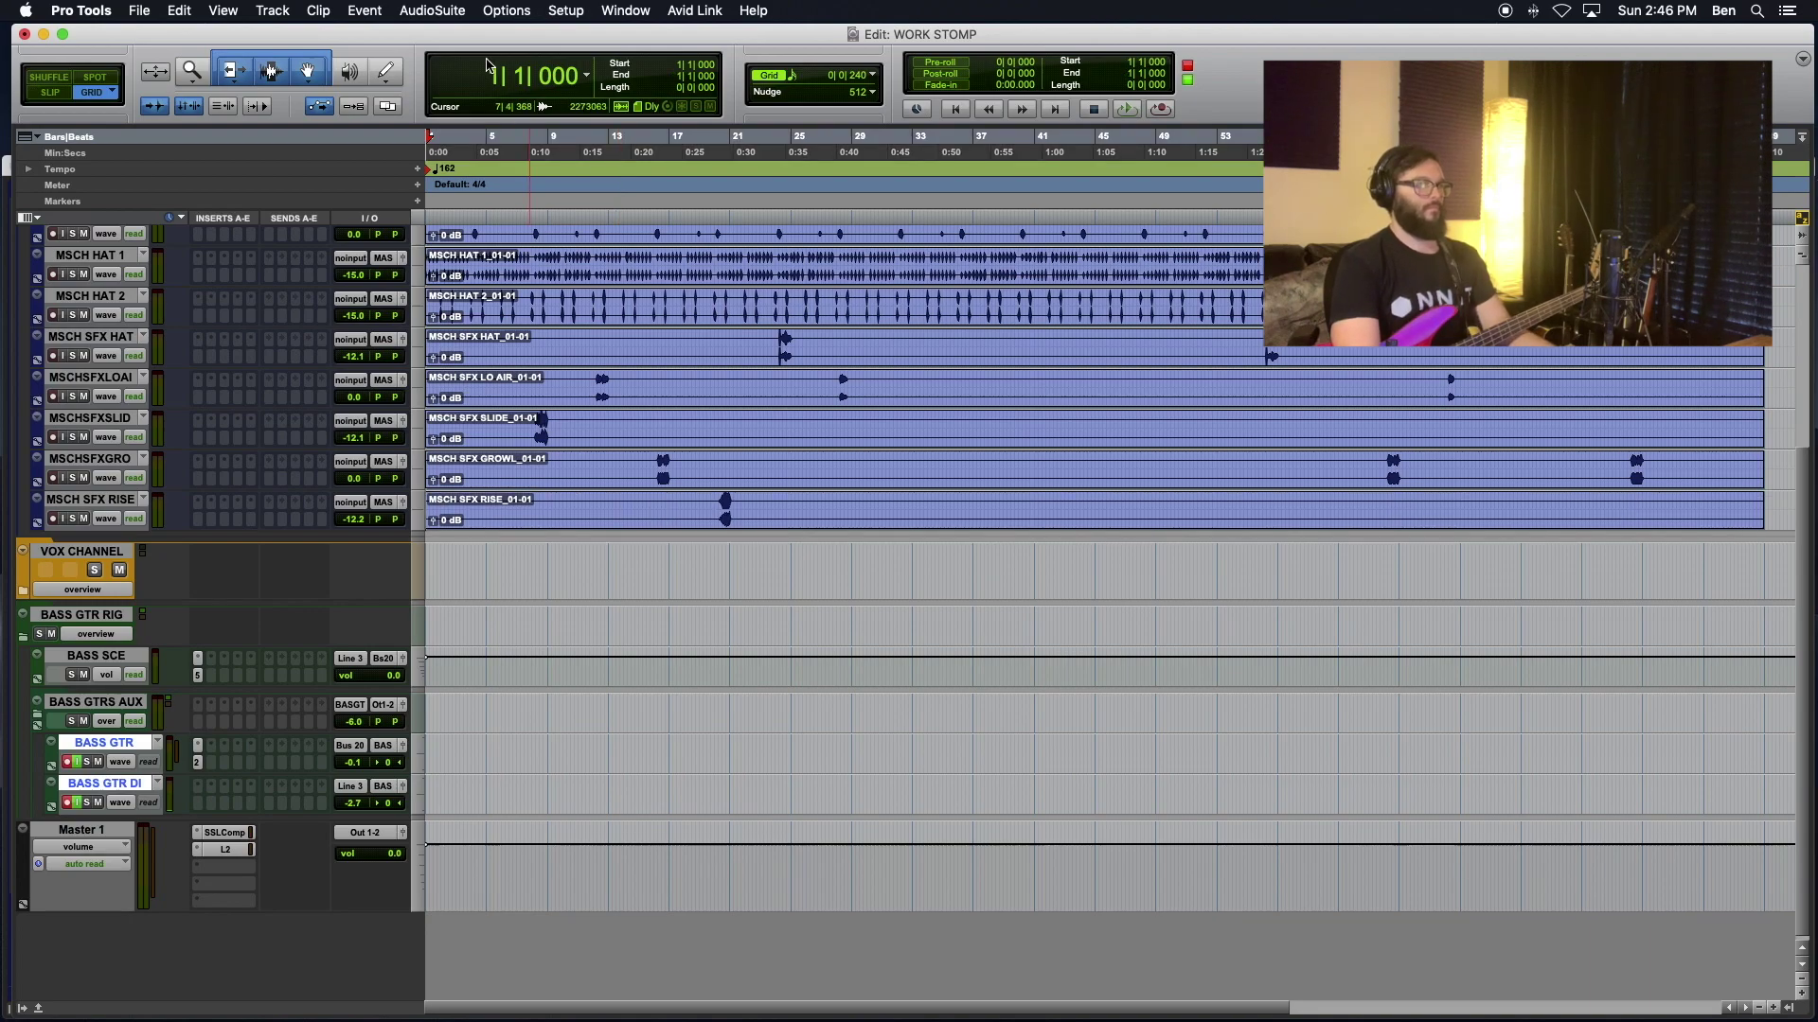
Step: Check the Loop Record option and toggle Loop Record
click(506, 10)
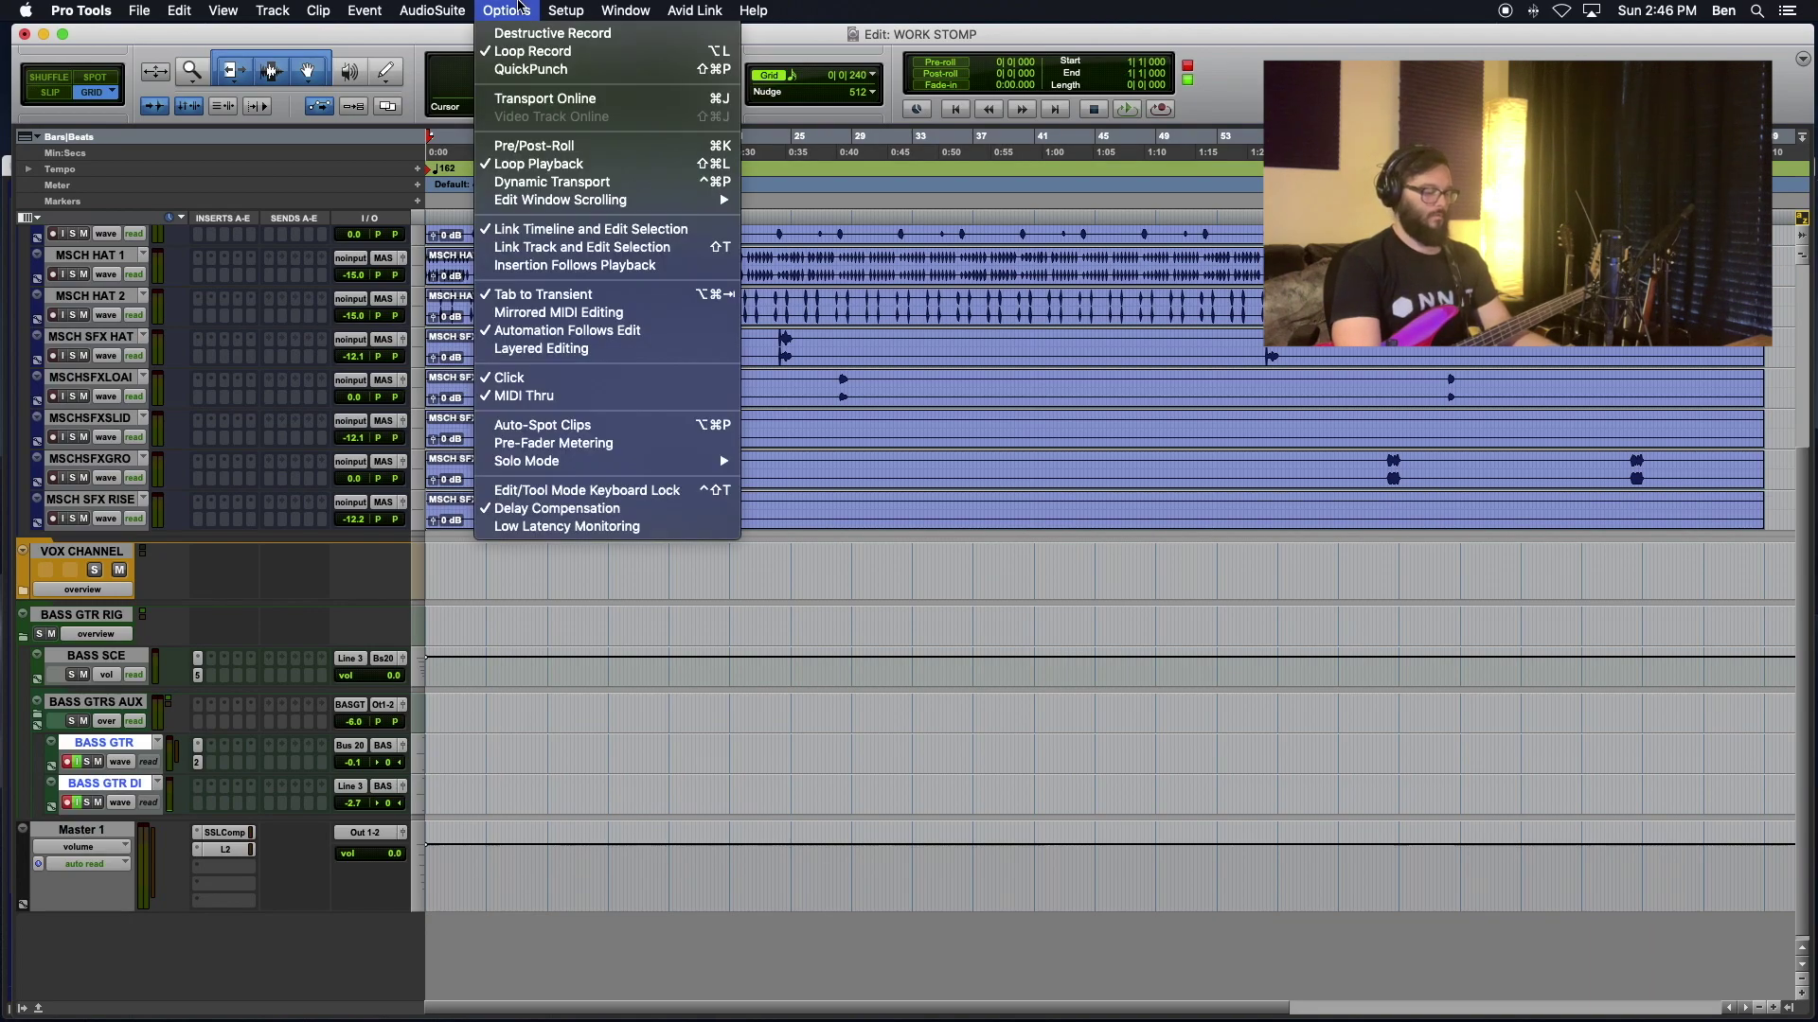
click(797, 730)
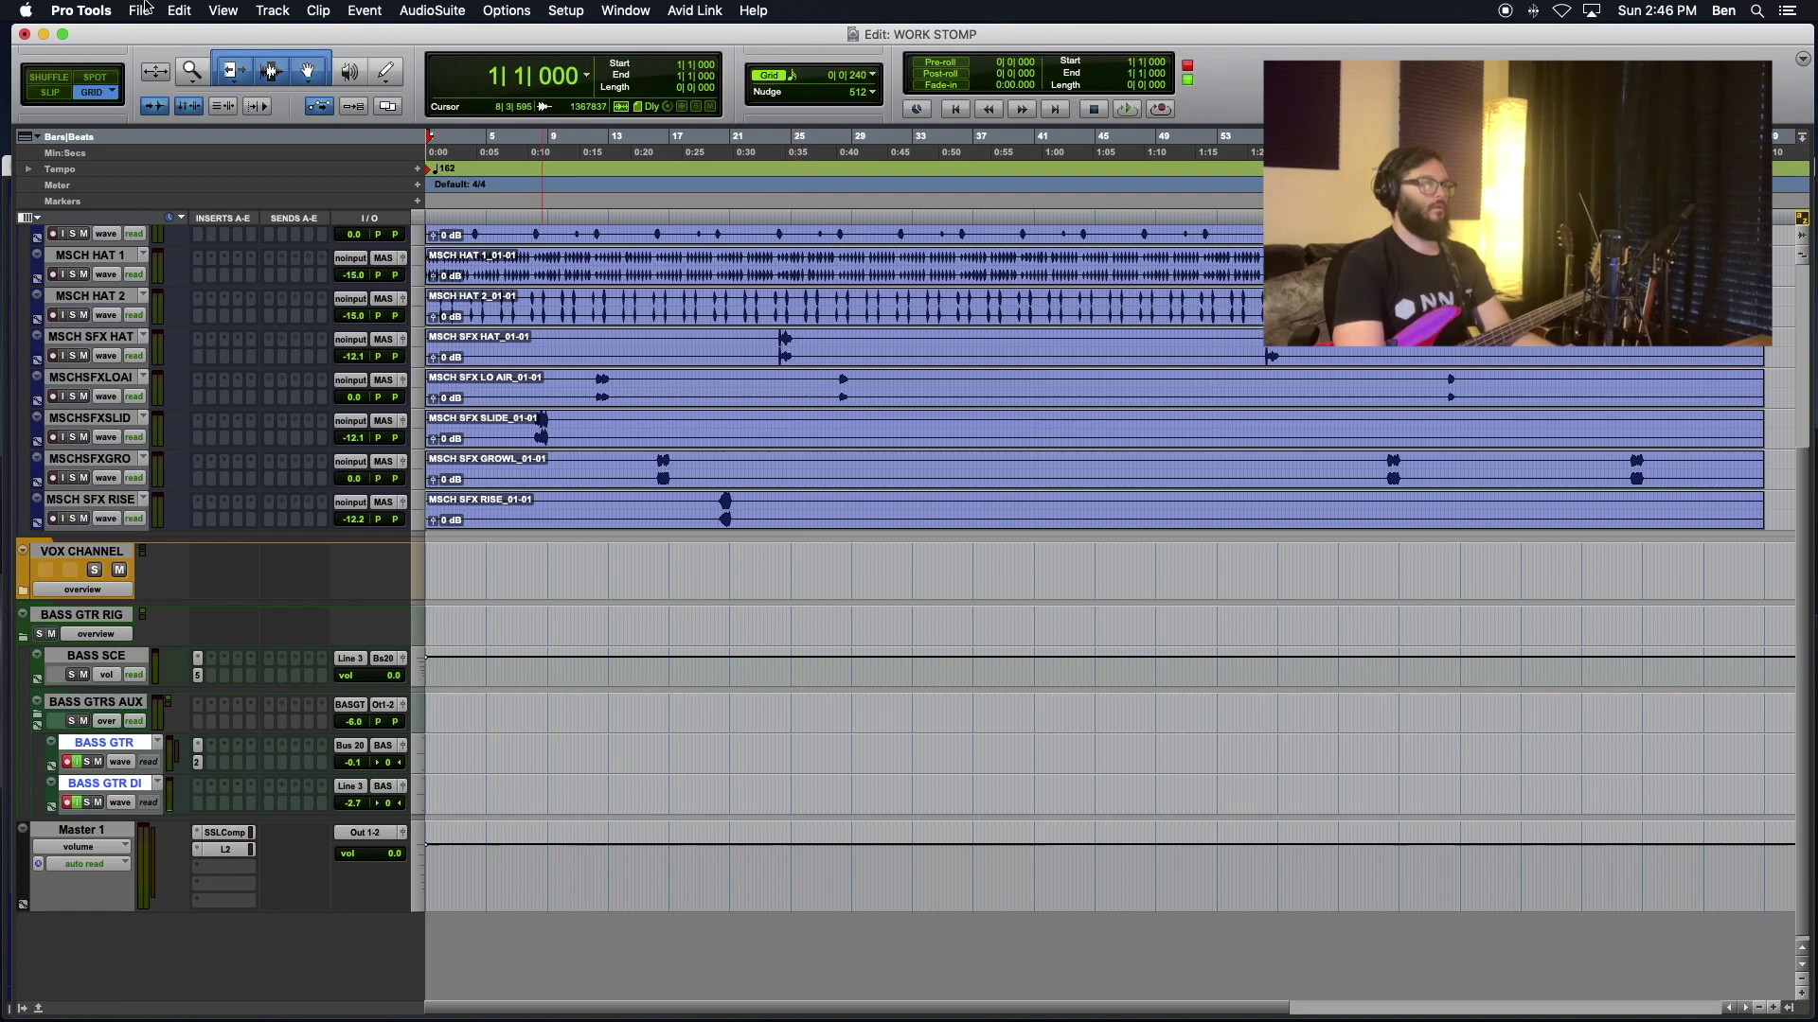
click(184, 8)
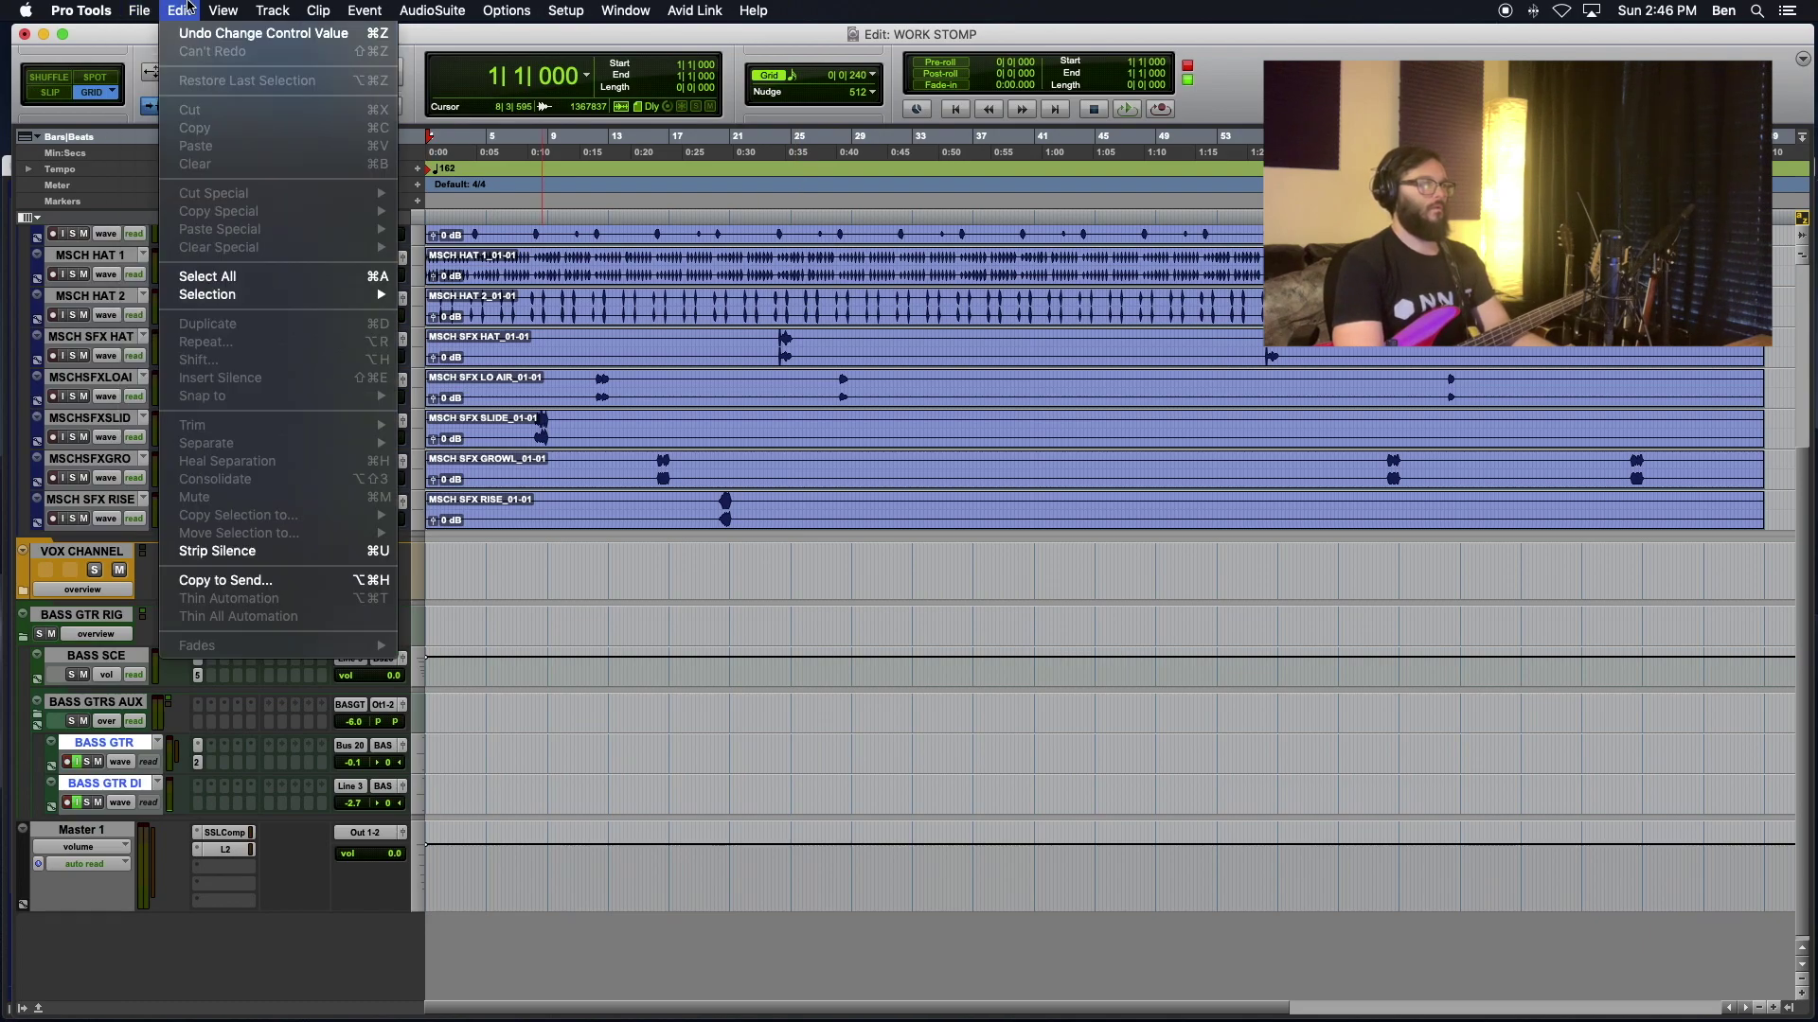
click(748, 597)
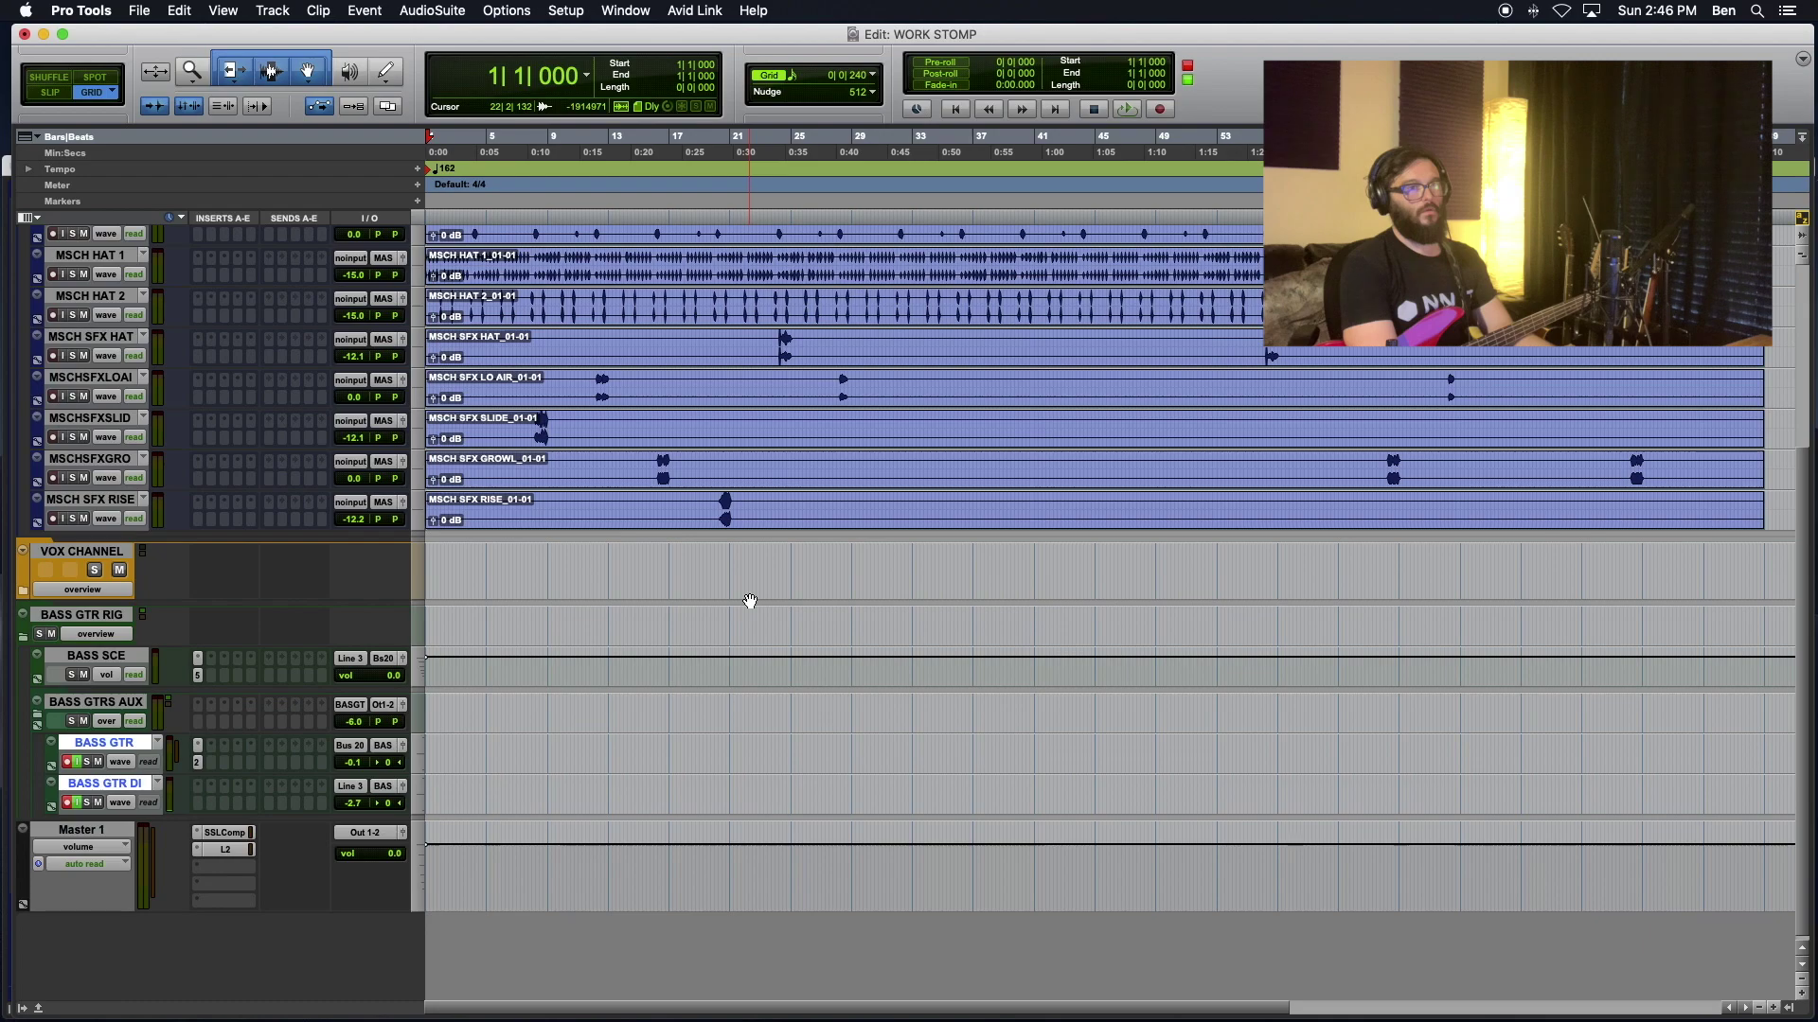
key(alt+l)
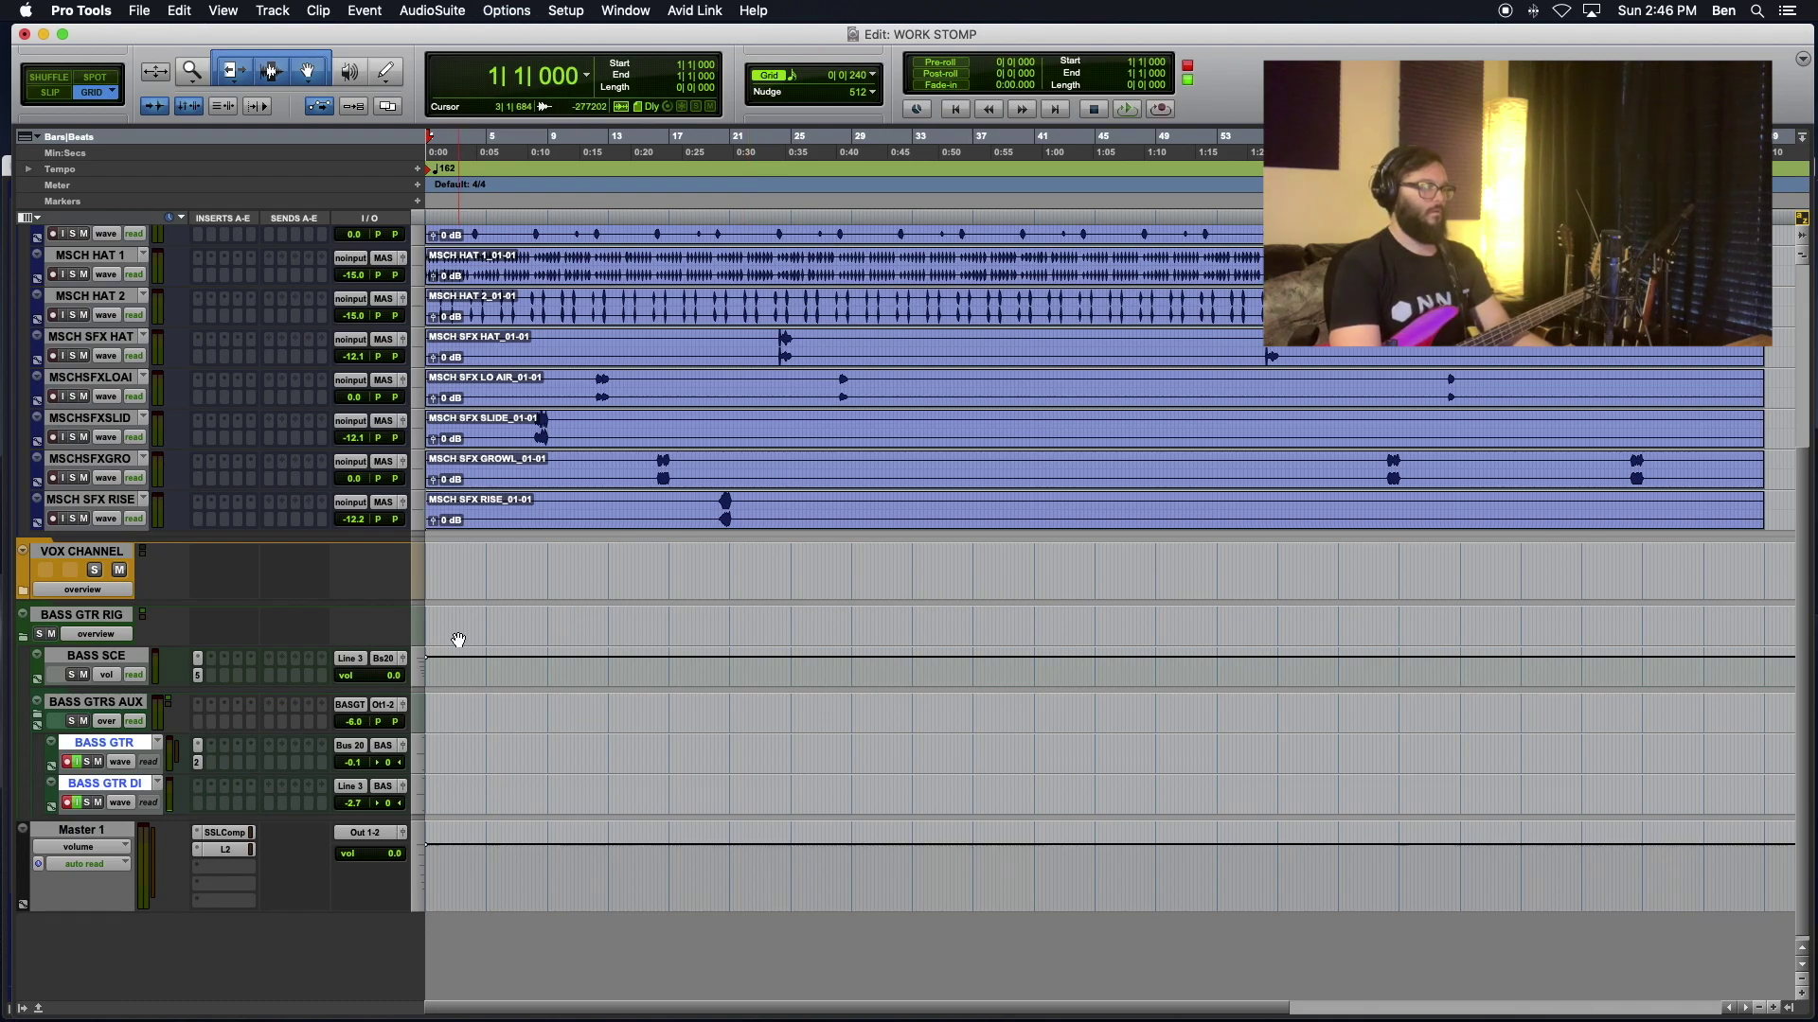
Step: Play the session briefly from the start, stop it and save the session
key(space)
key(space)
key(super+s)
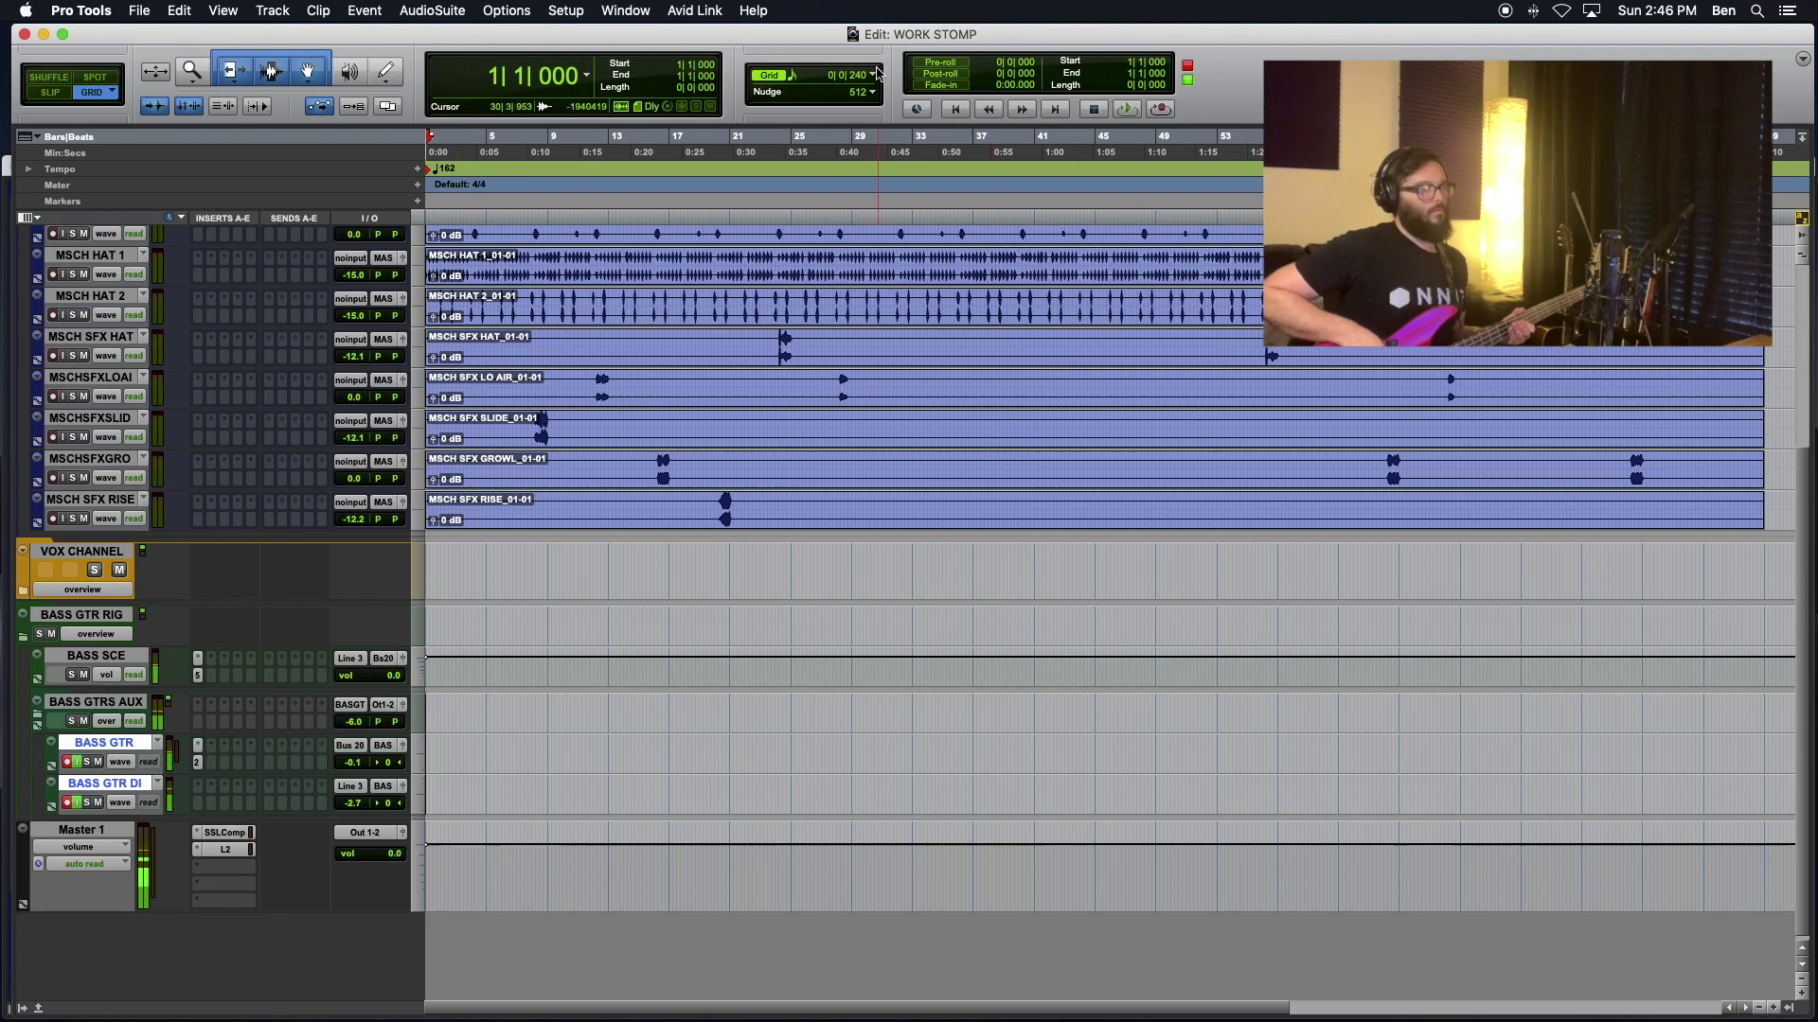
Step: During playback, set the BASS GTRS AUX volume to +4.2 dB and the BASS GTR DI volume to 0.0 dB
key(space)
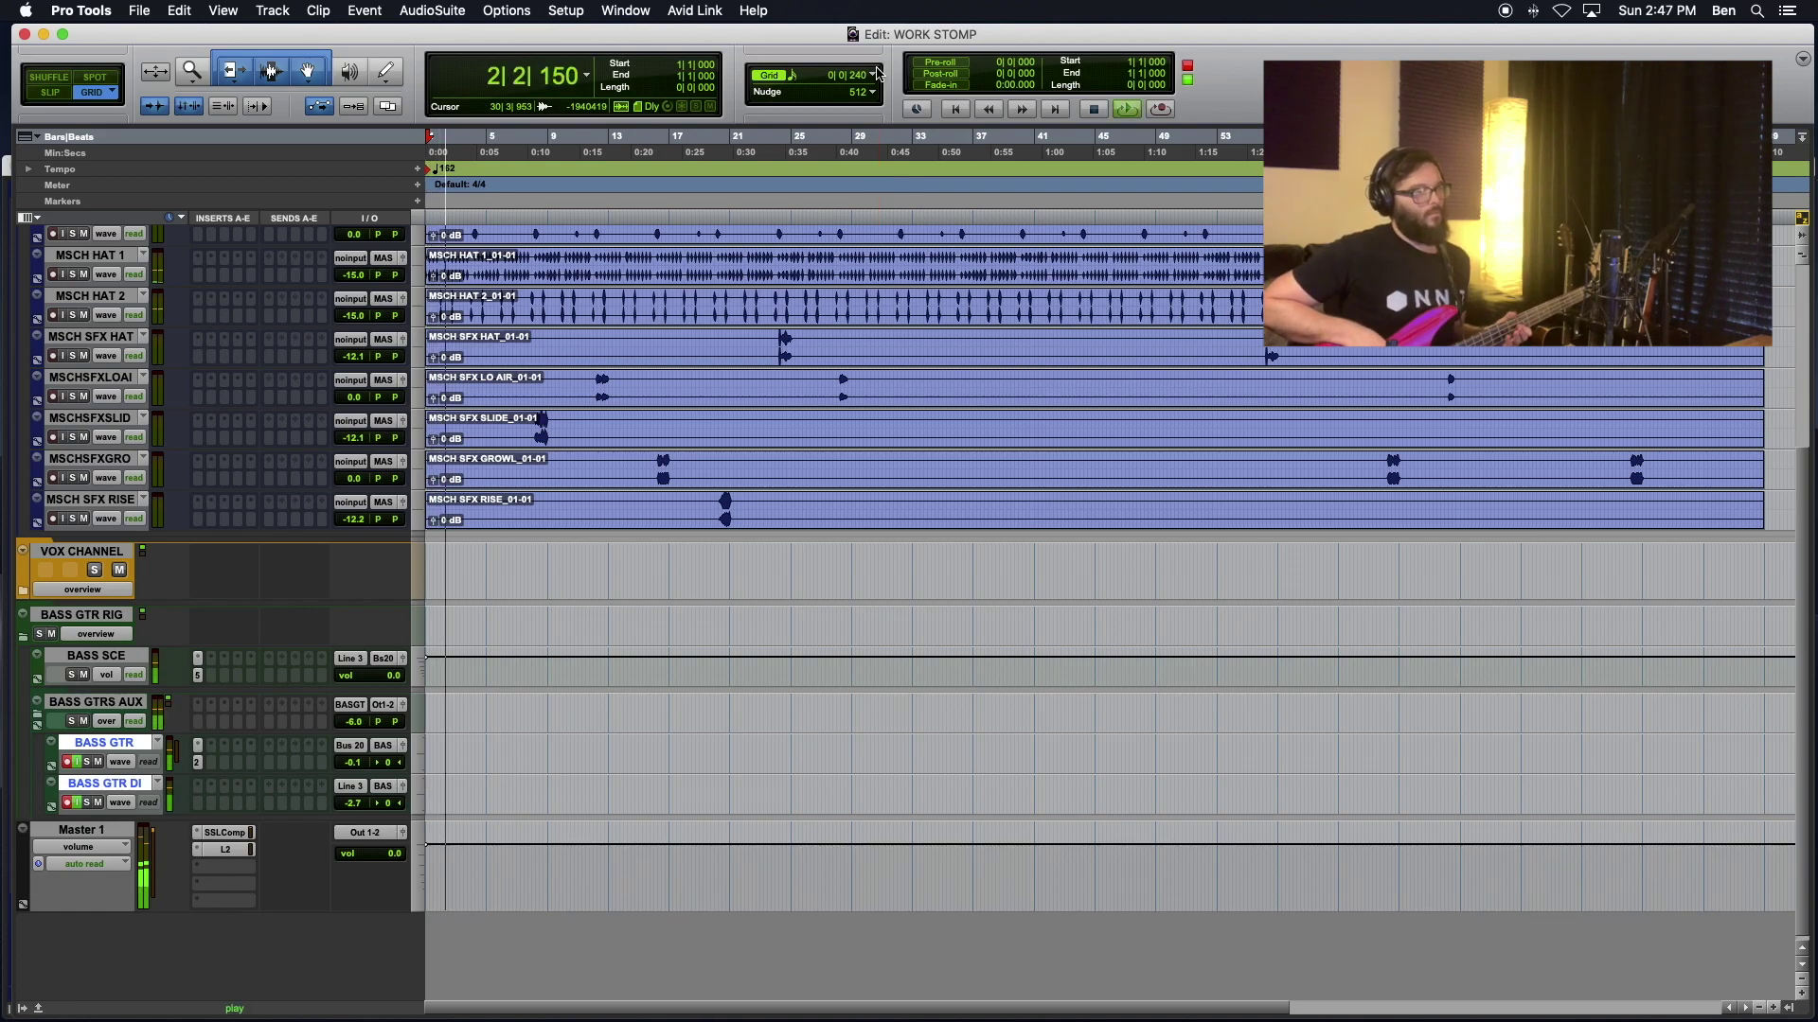
click(361, 721)
drag(362, 717, 362, 714)
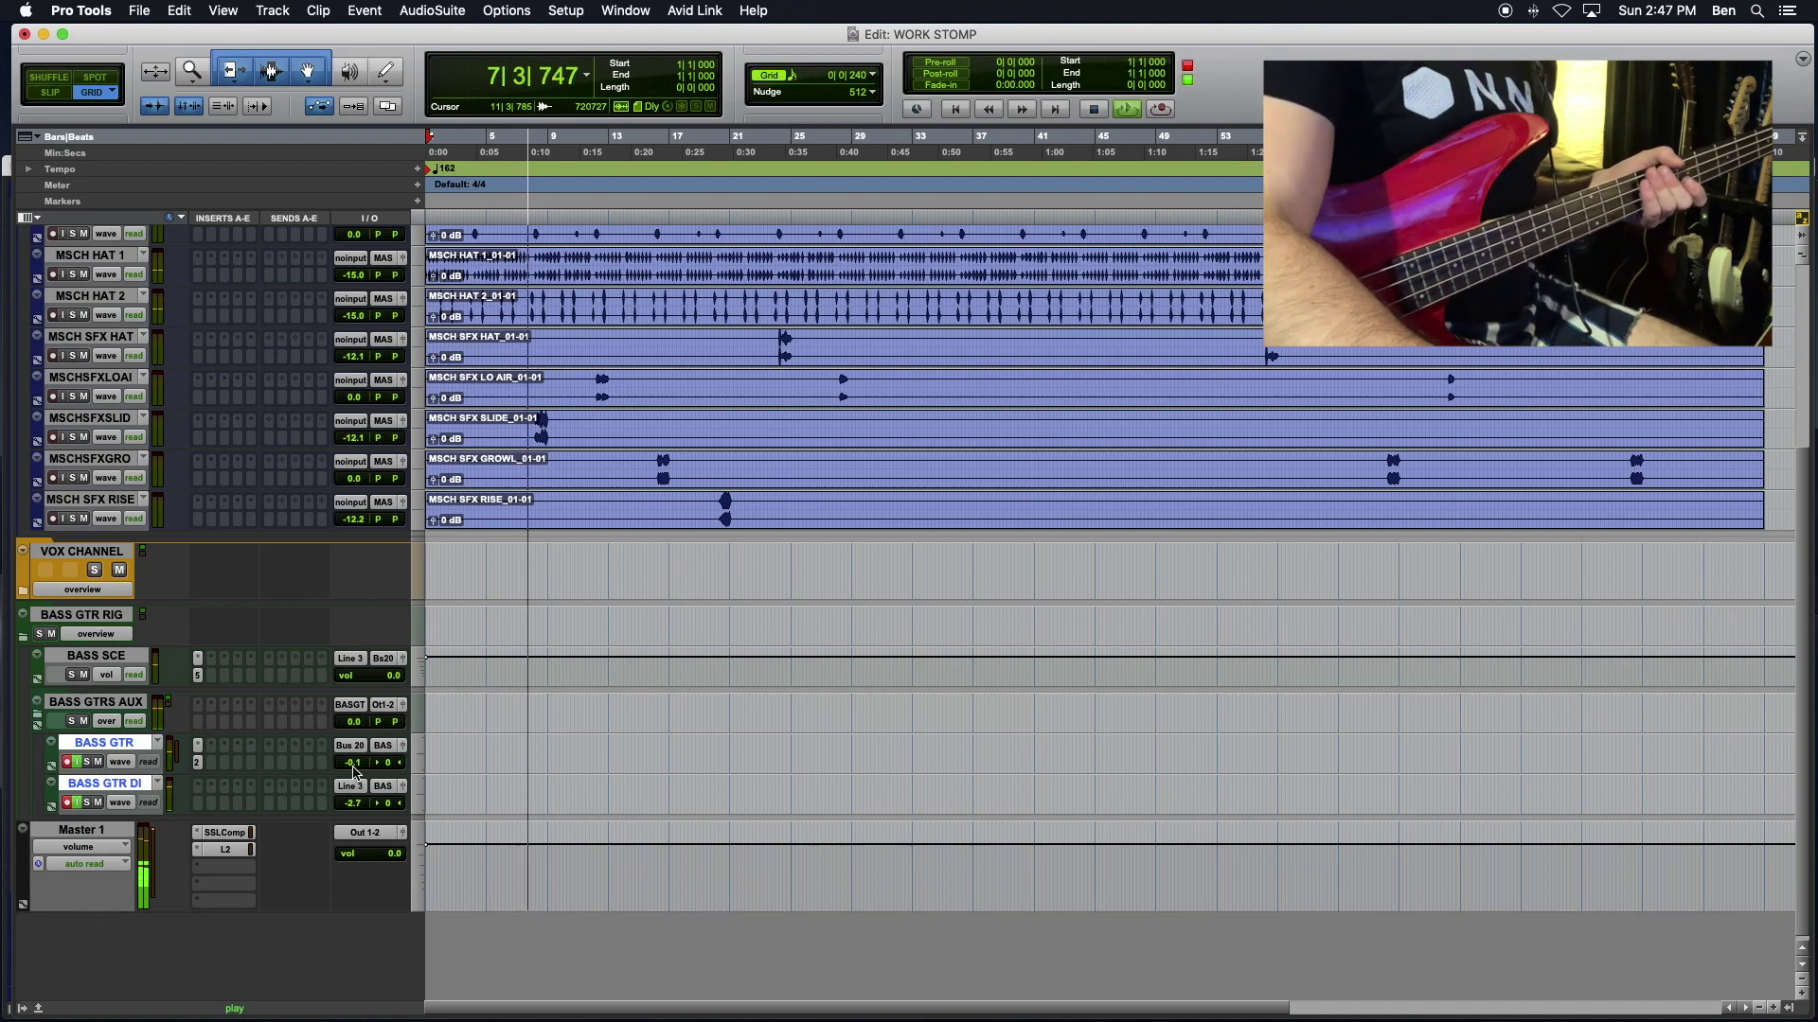
drag(357, 810, 357, 806)
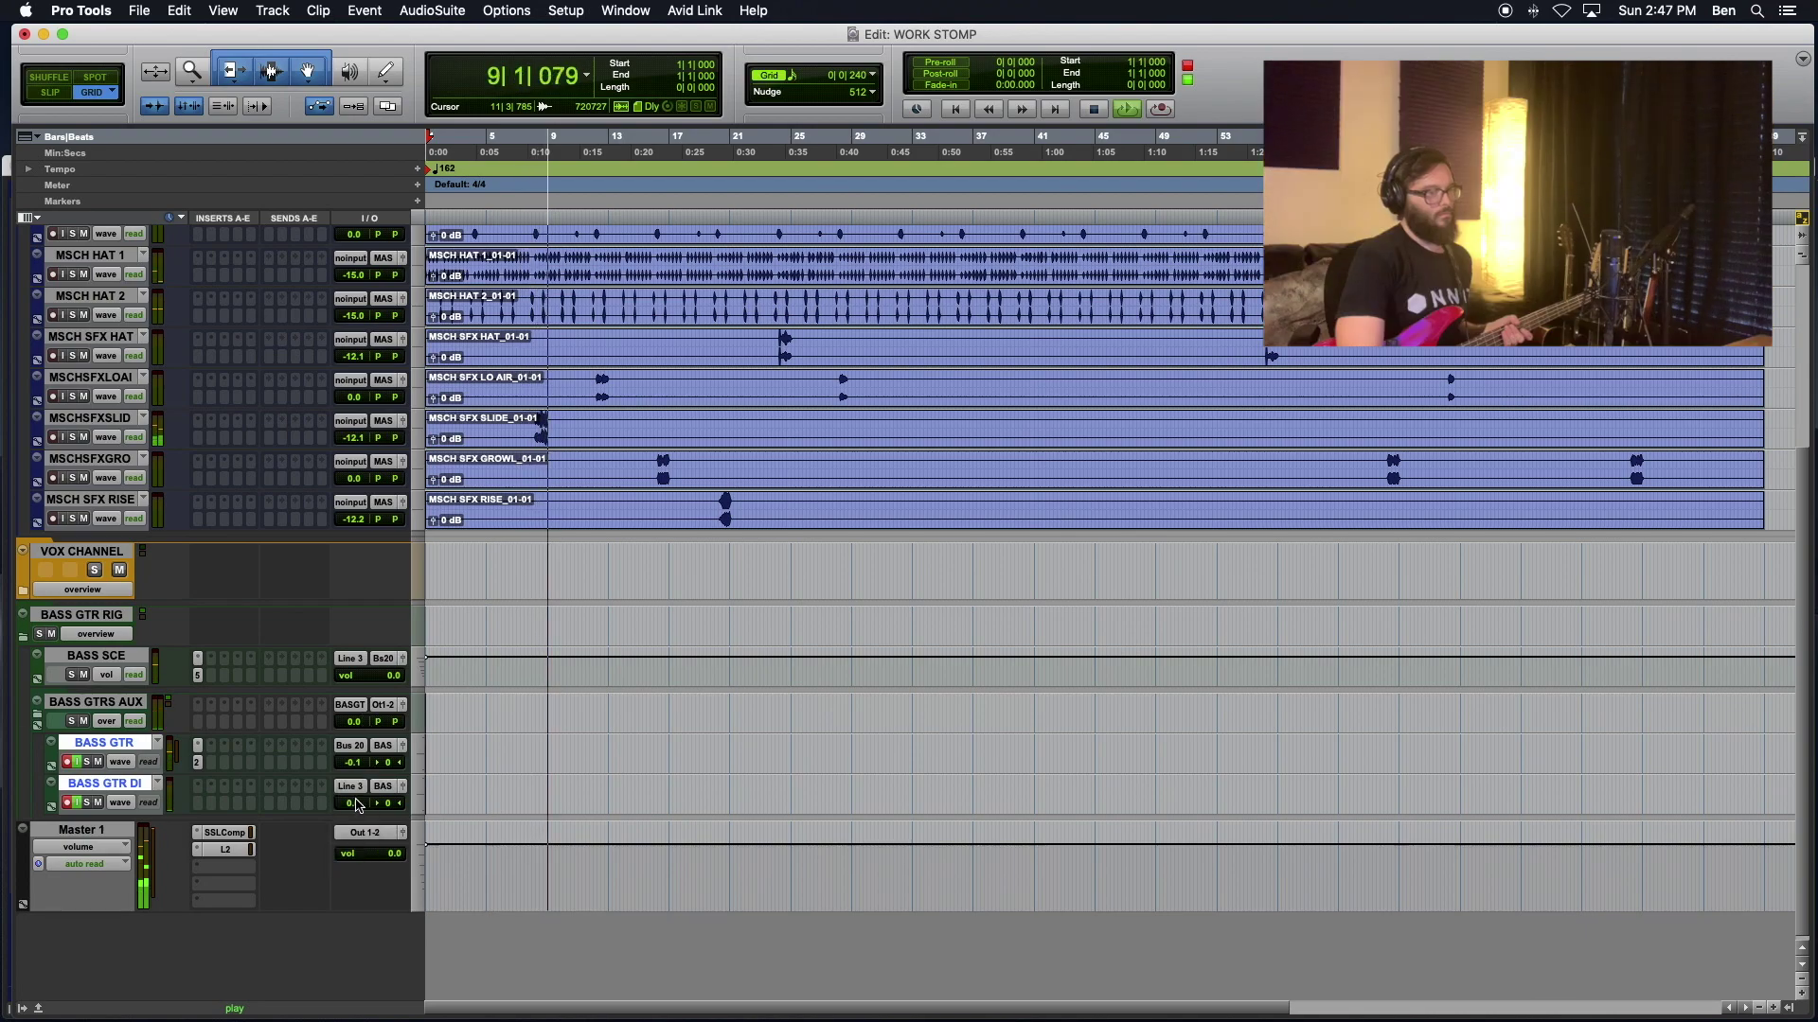
drag(352, 722, 353, 718)
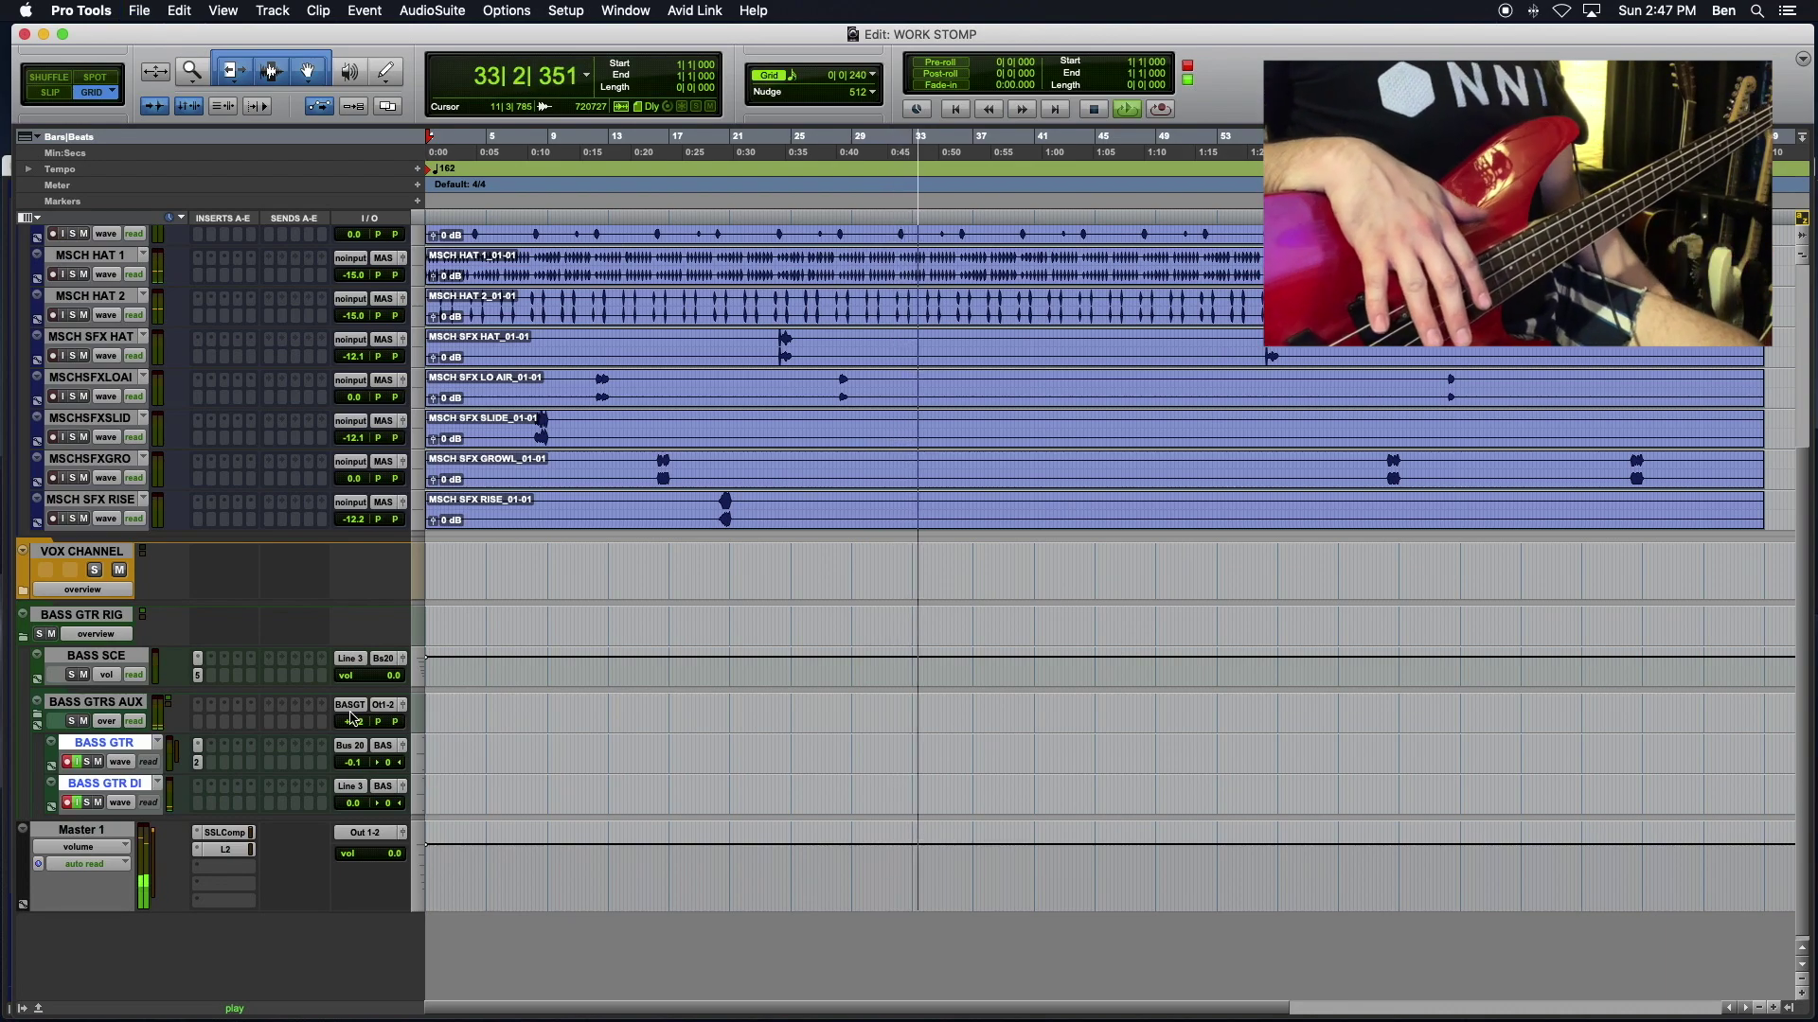
key(space)
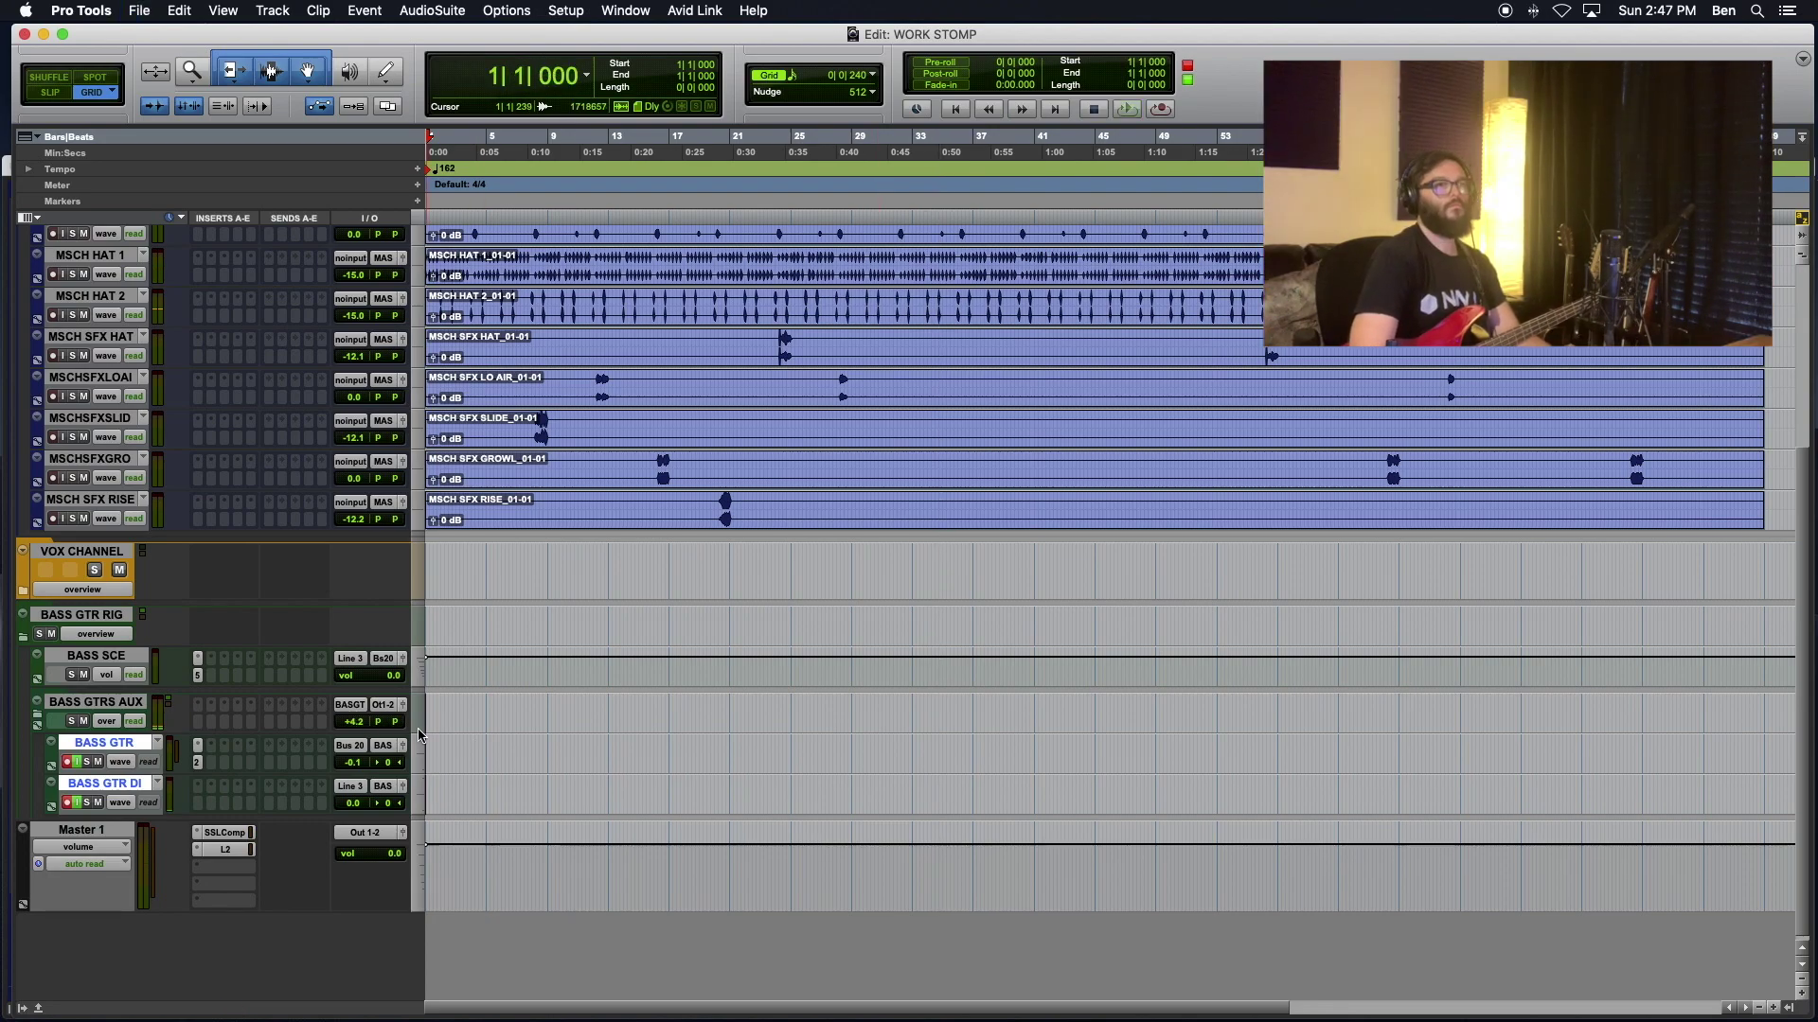
Step: Enable pre-roll and set its length to 2 bars
click(940, 63)
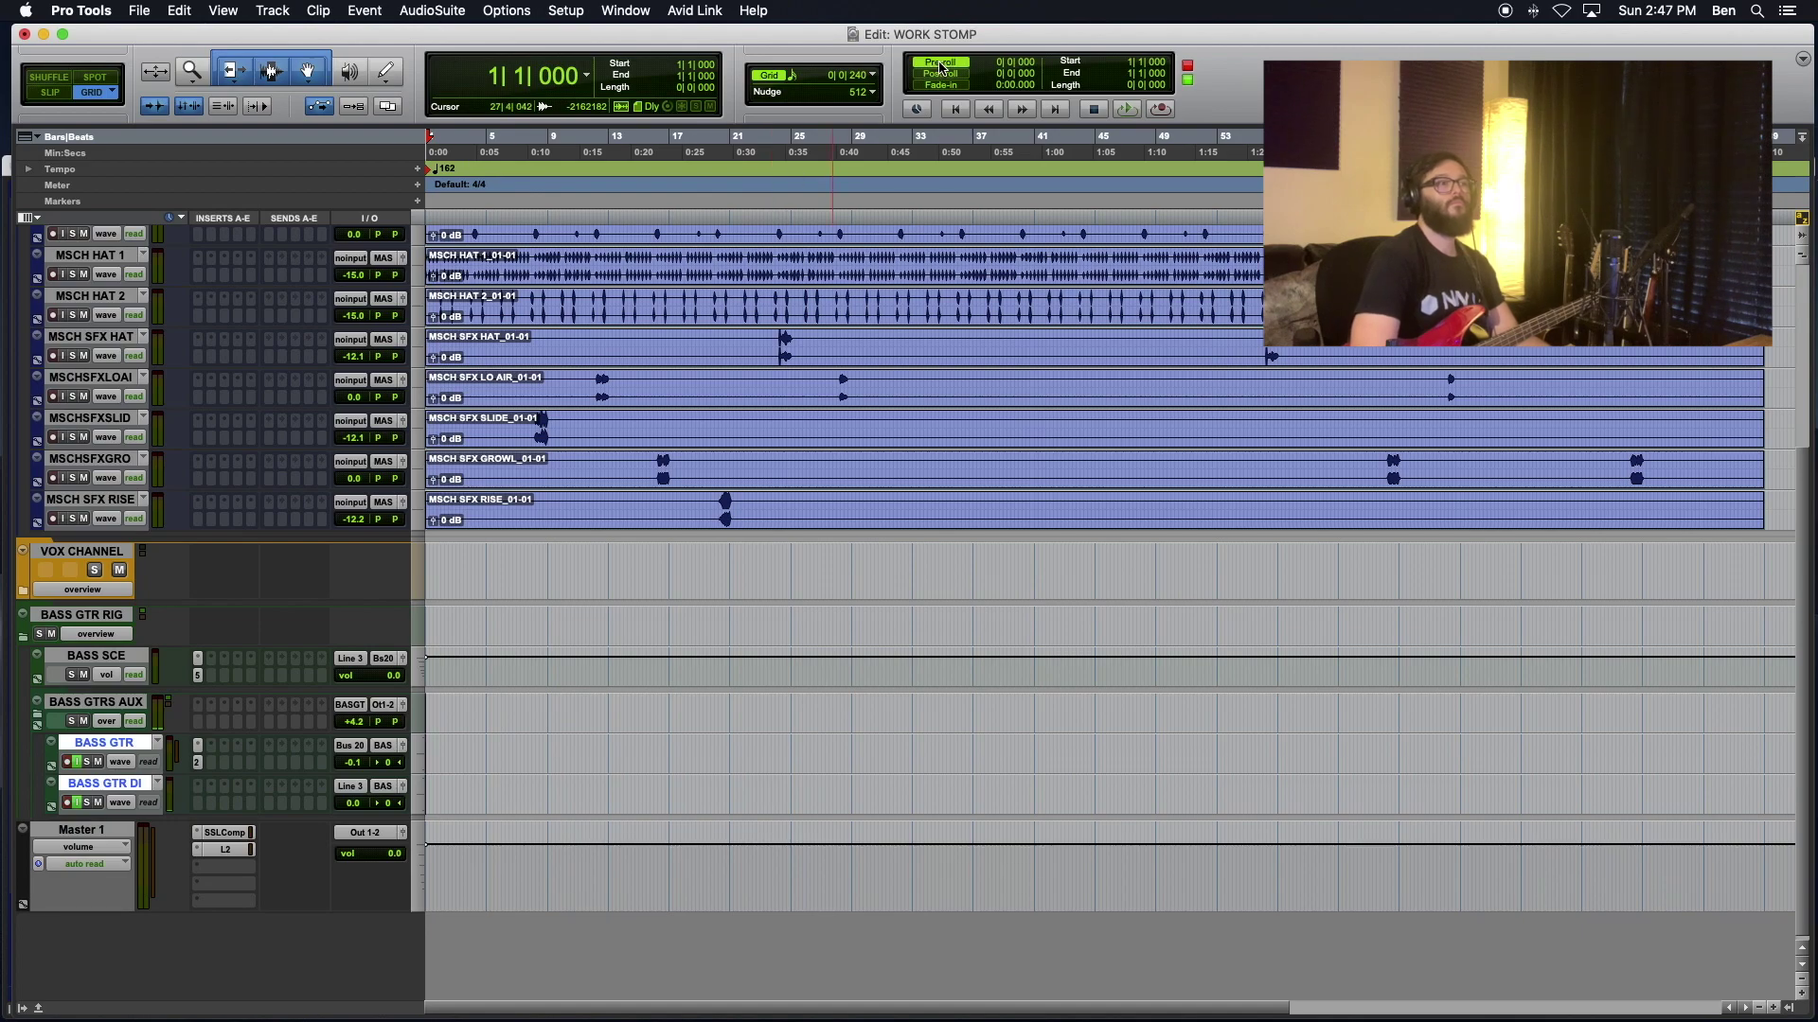
click(999, 63)
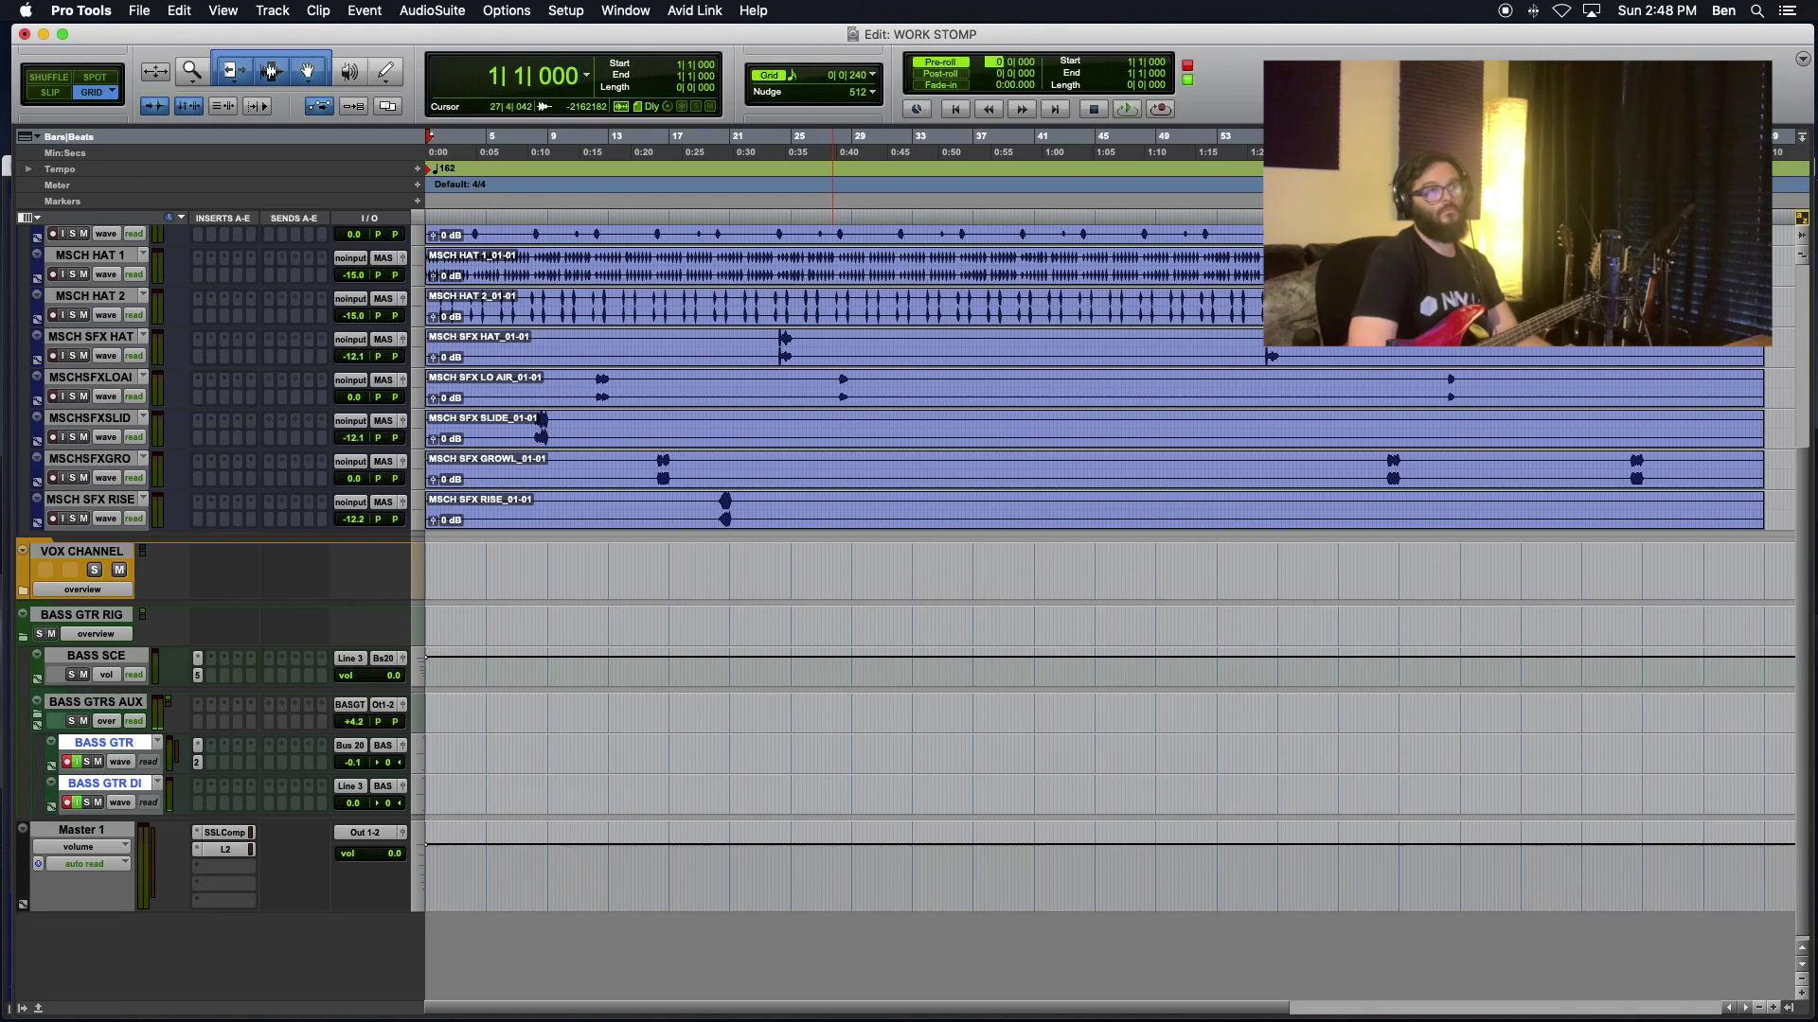
text(4.)
text(2)
key(Return)
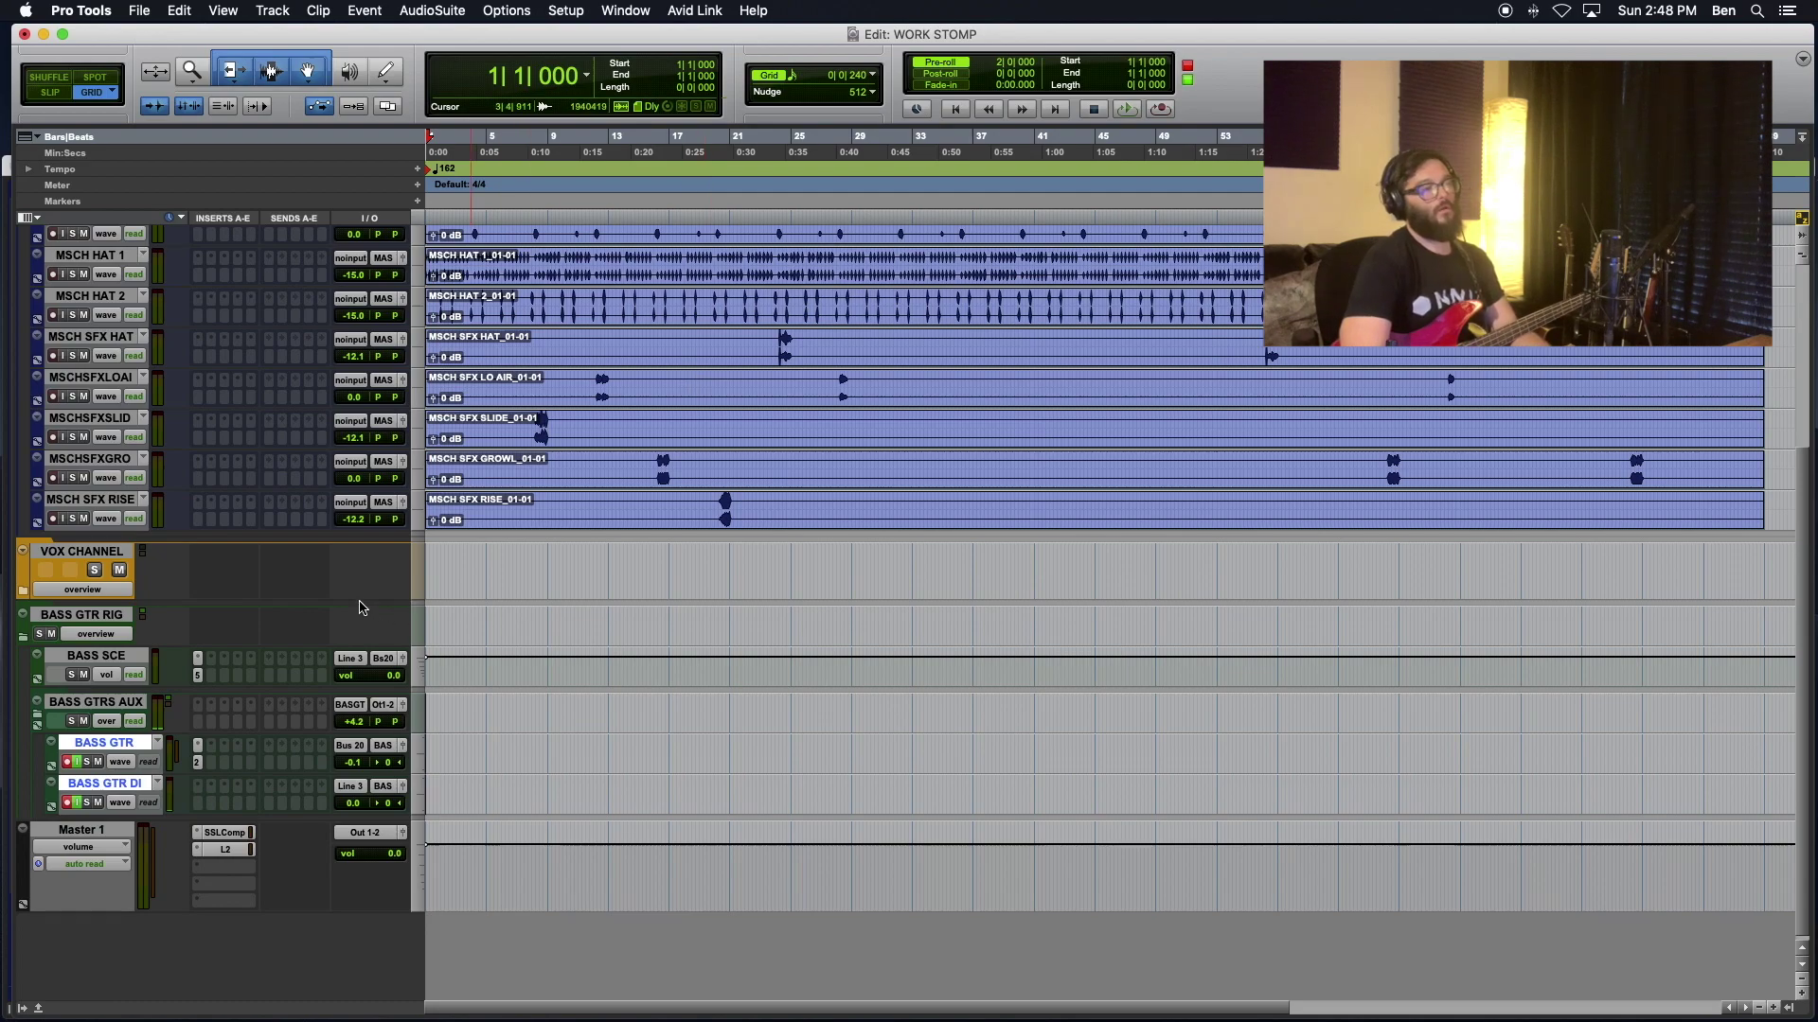
Step: Create a click track with its volume at -11.2 dB and its pan at 95
click(254, 13)
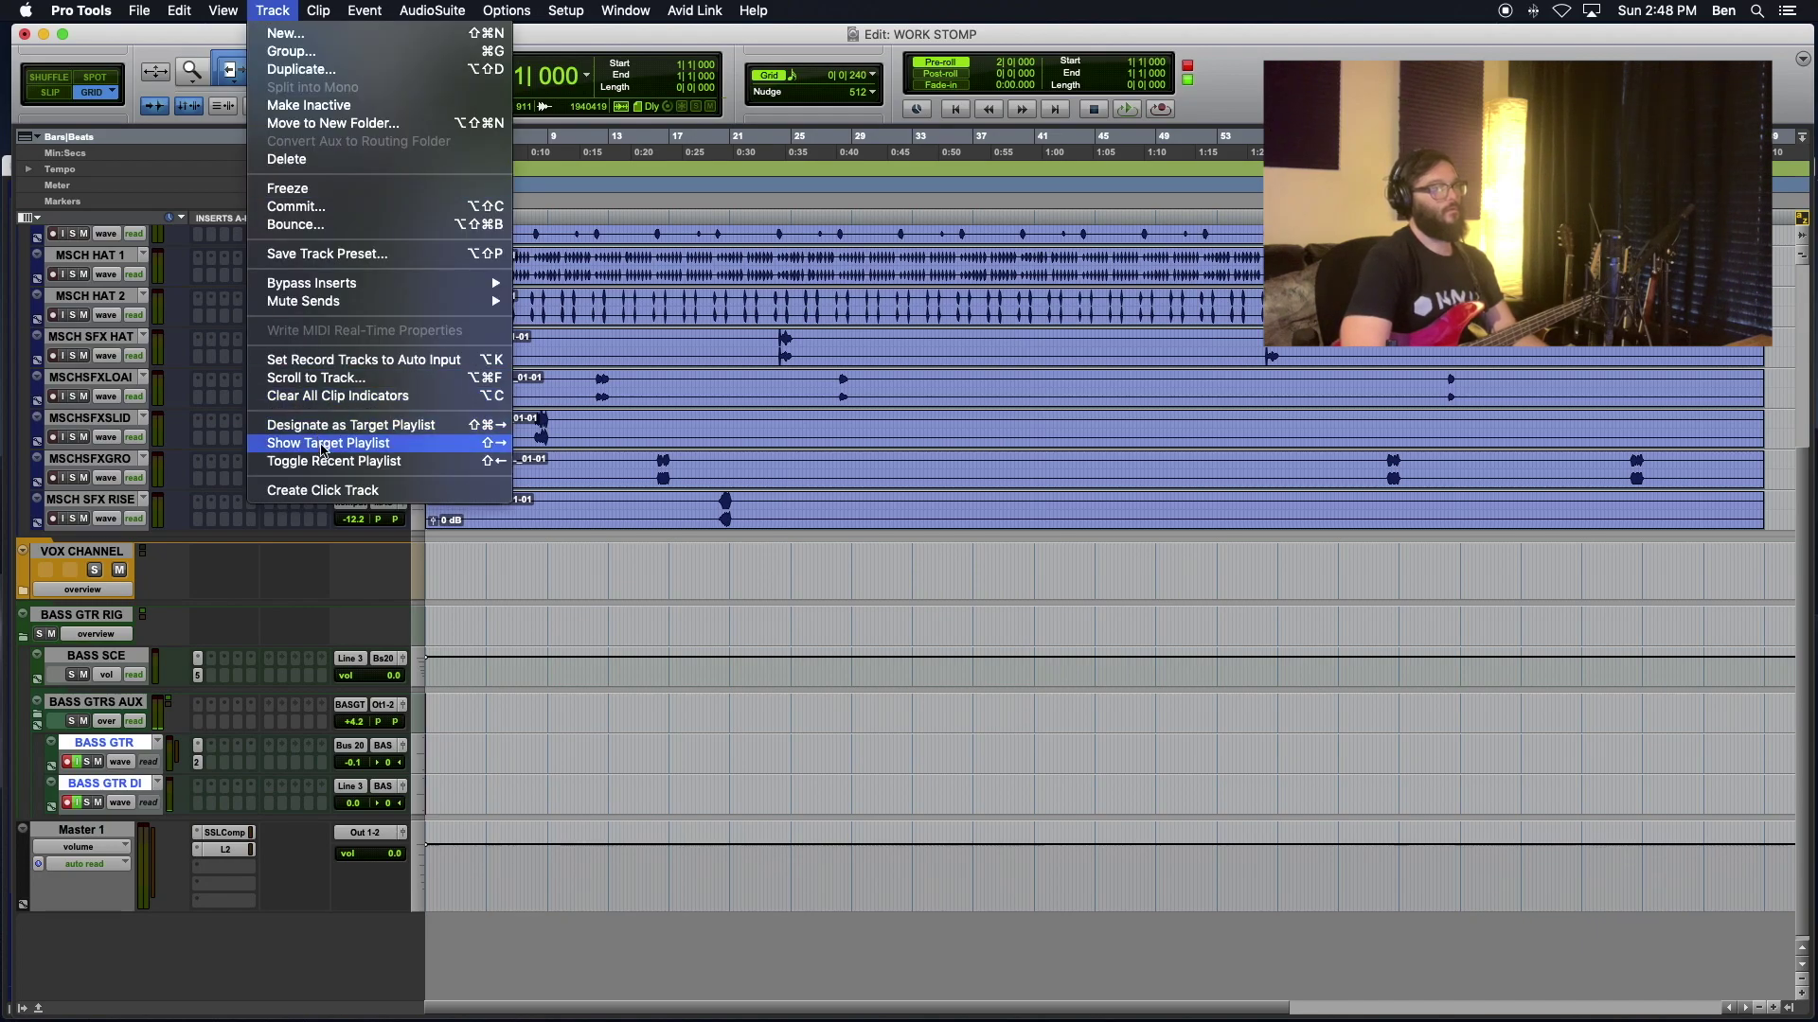
click(323, 489)
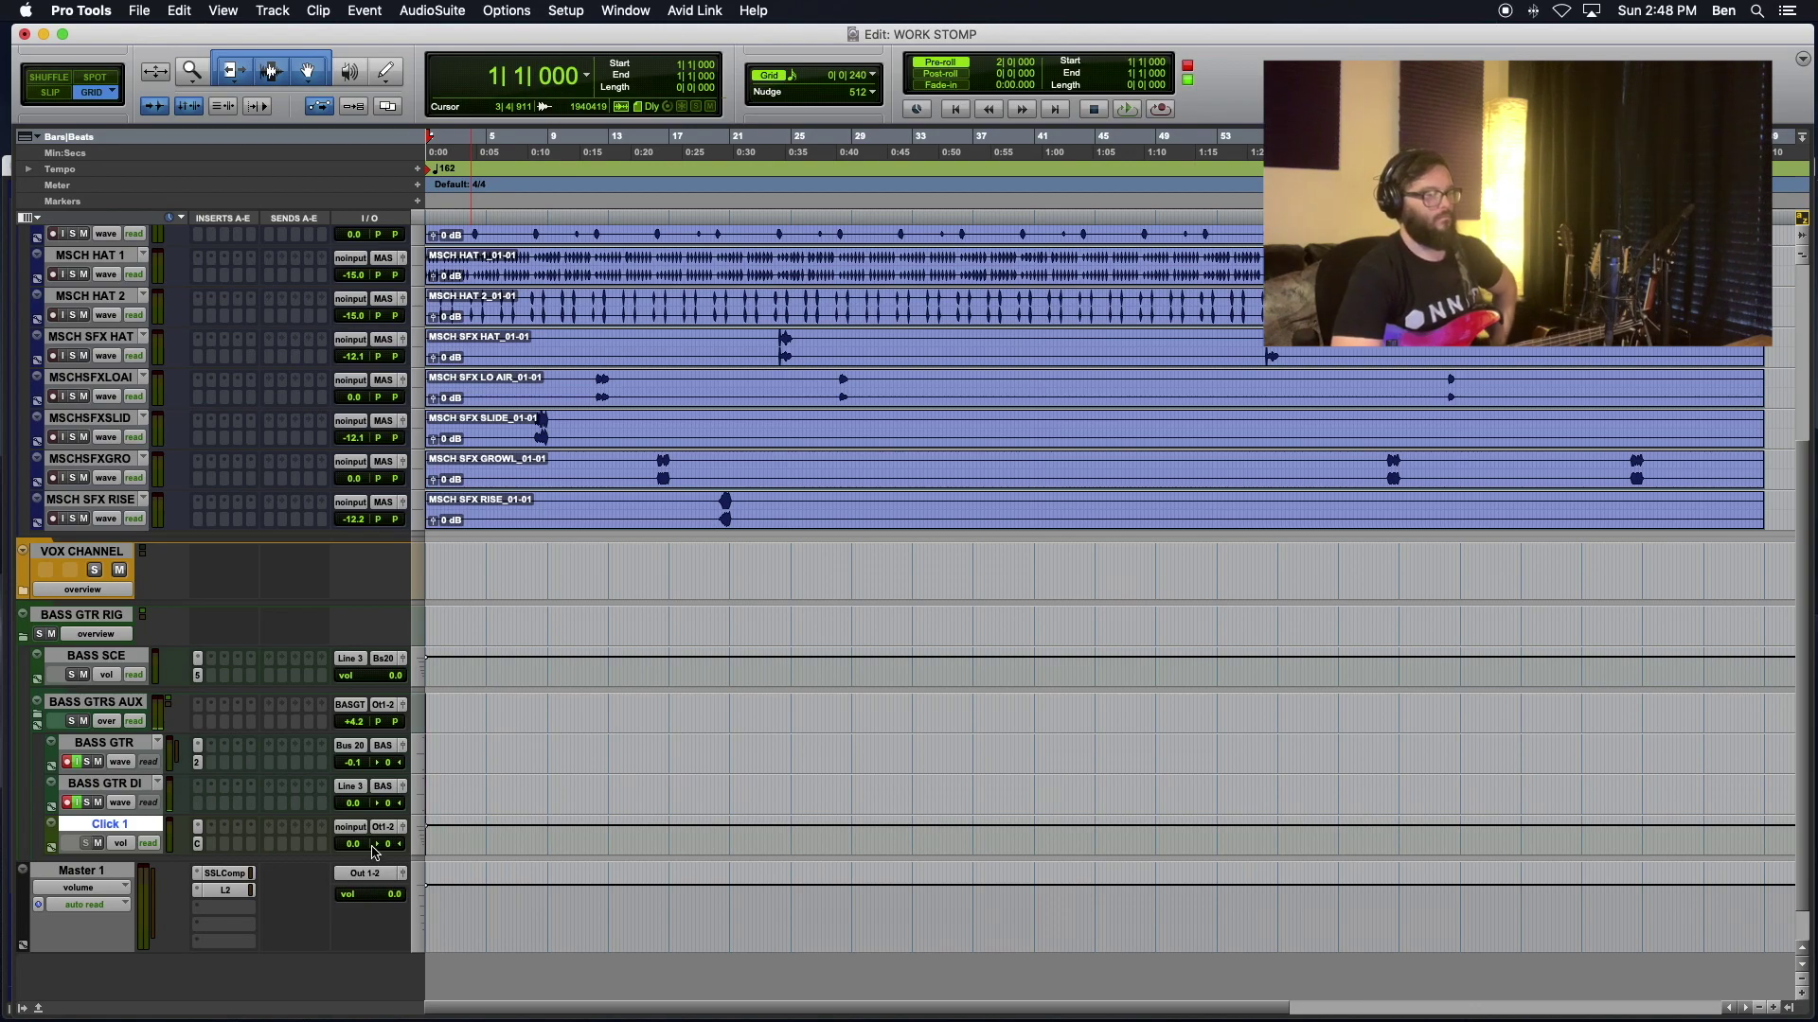
drag(389, 844, 359, 865)
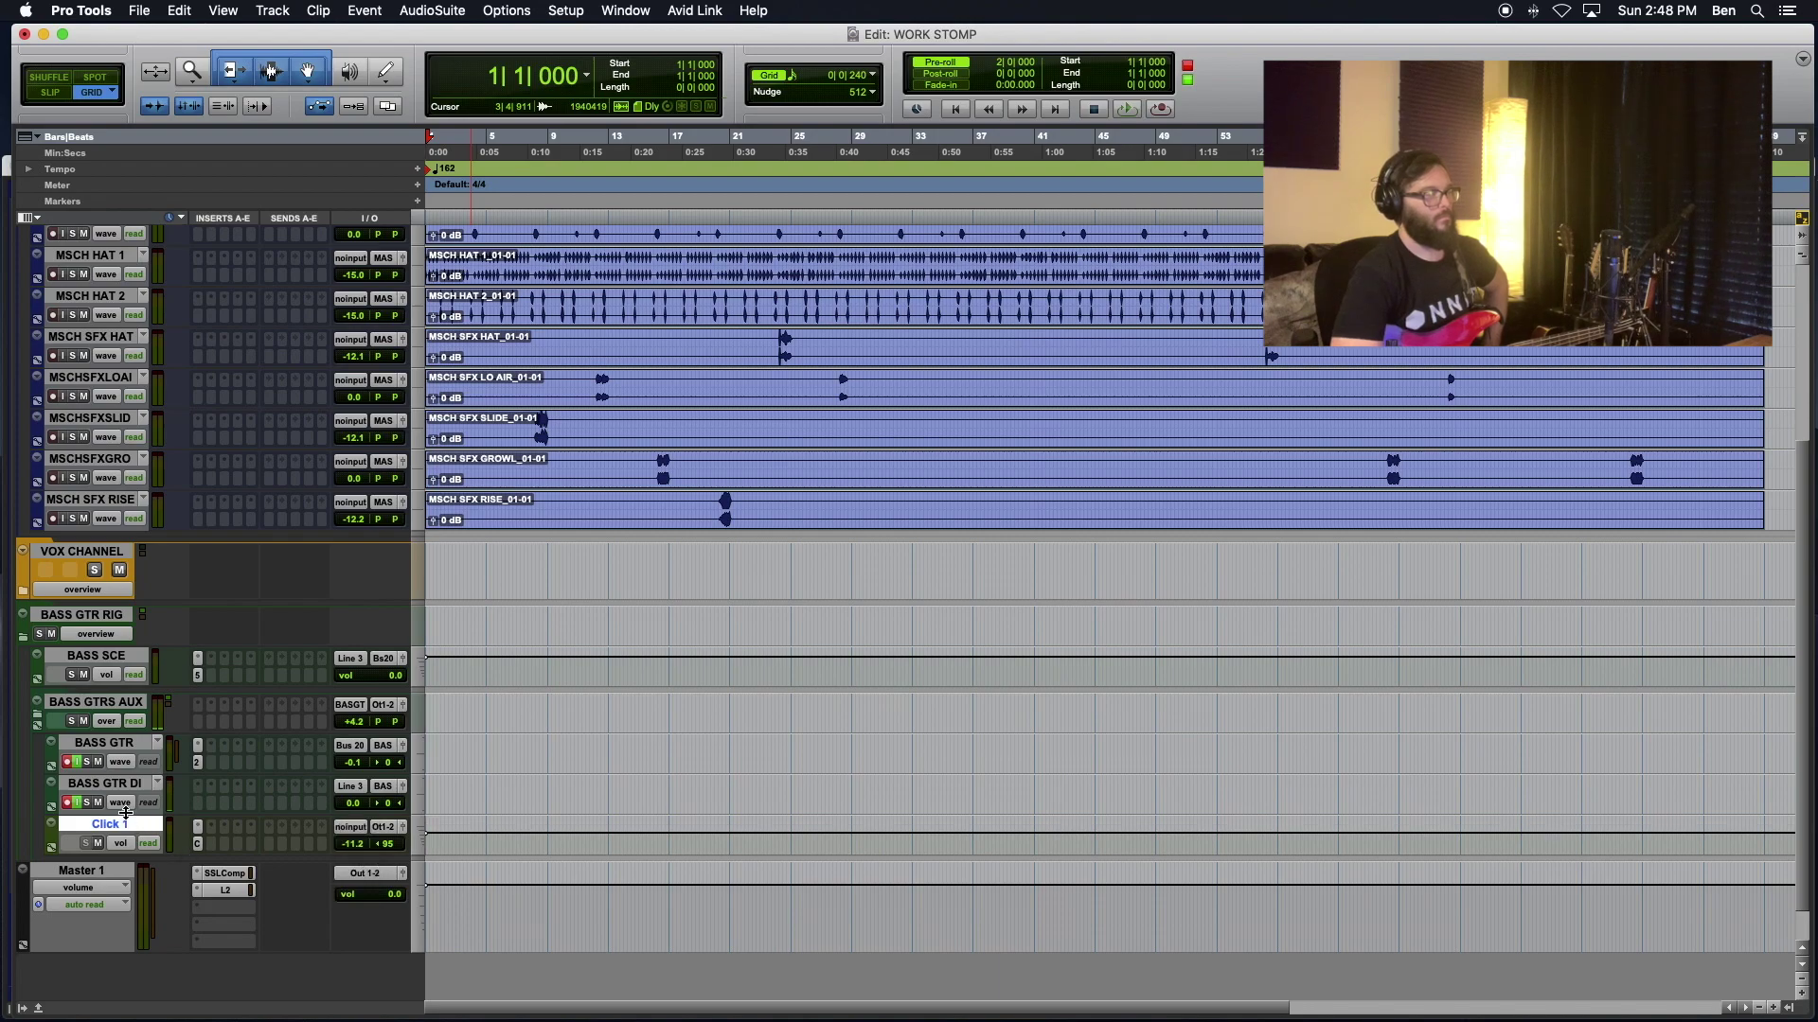
Step: Move the click track between VOX CHANNEL and BASS GTR RIG, and play the session briefly
drag(129, 827, 138, 597)
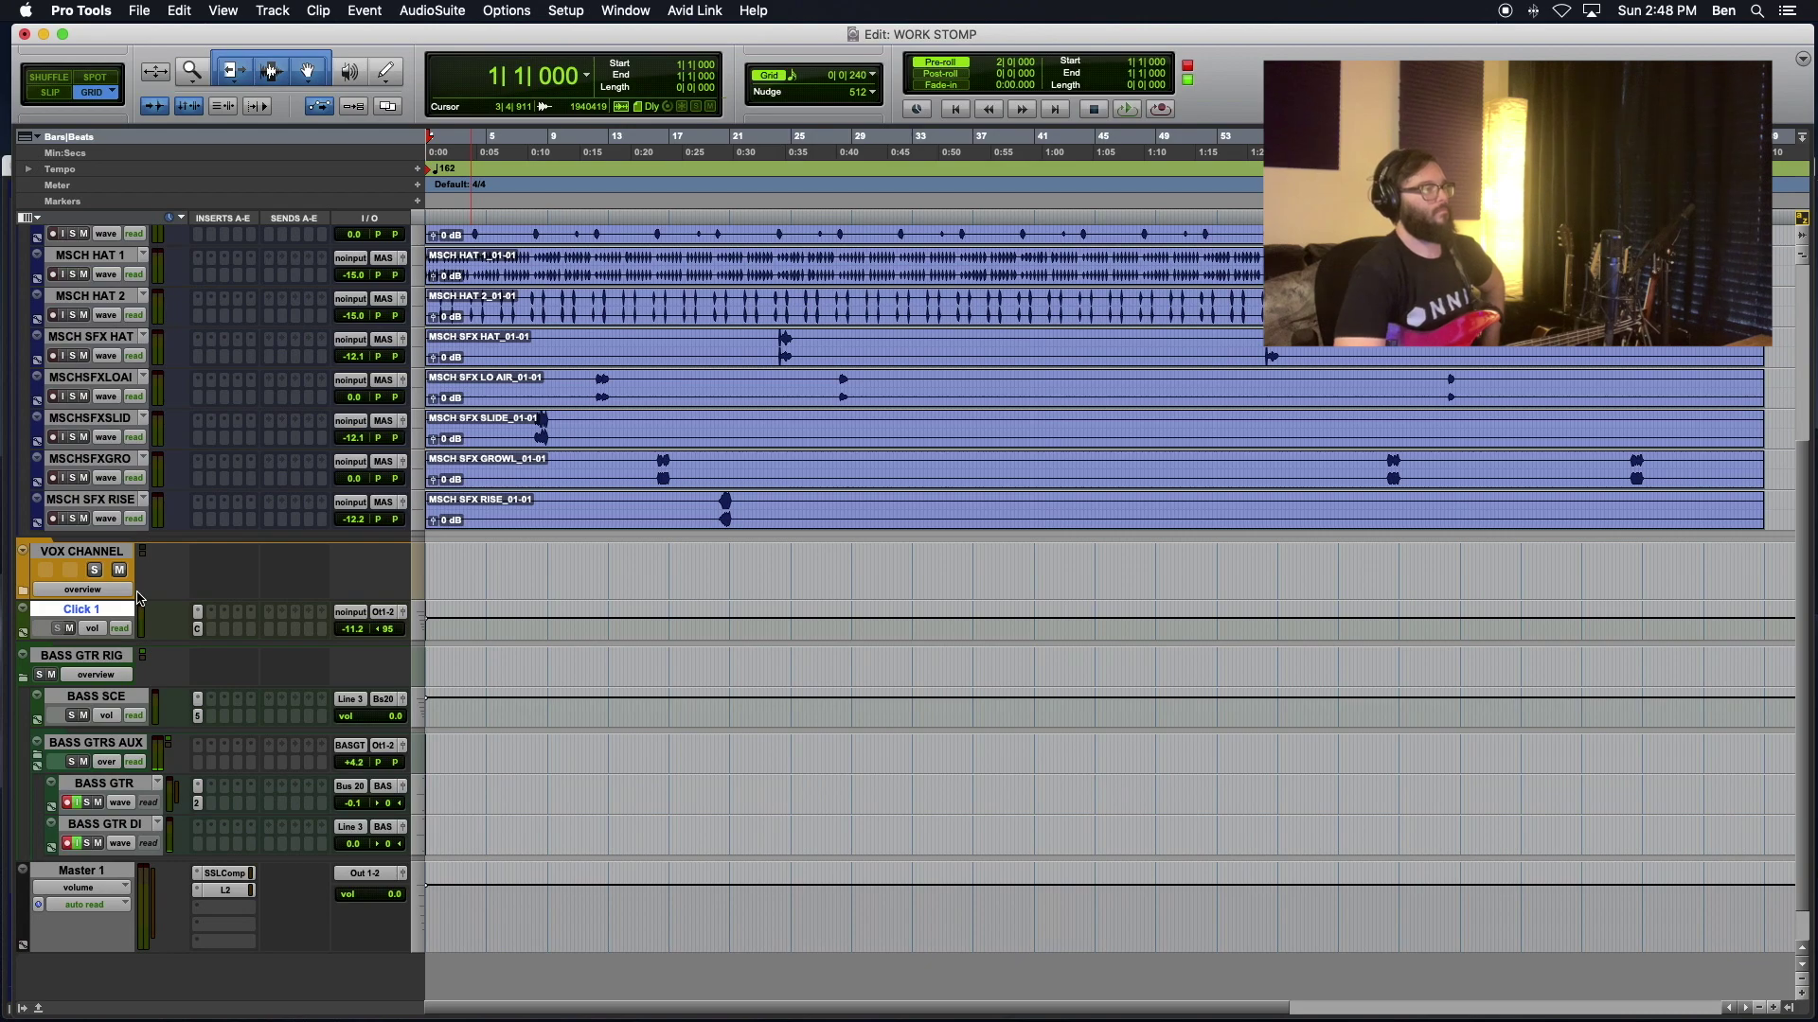
key(space)
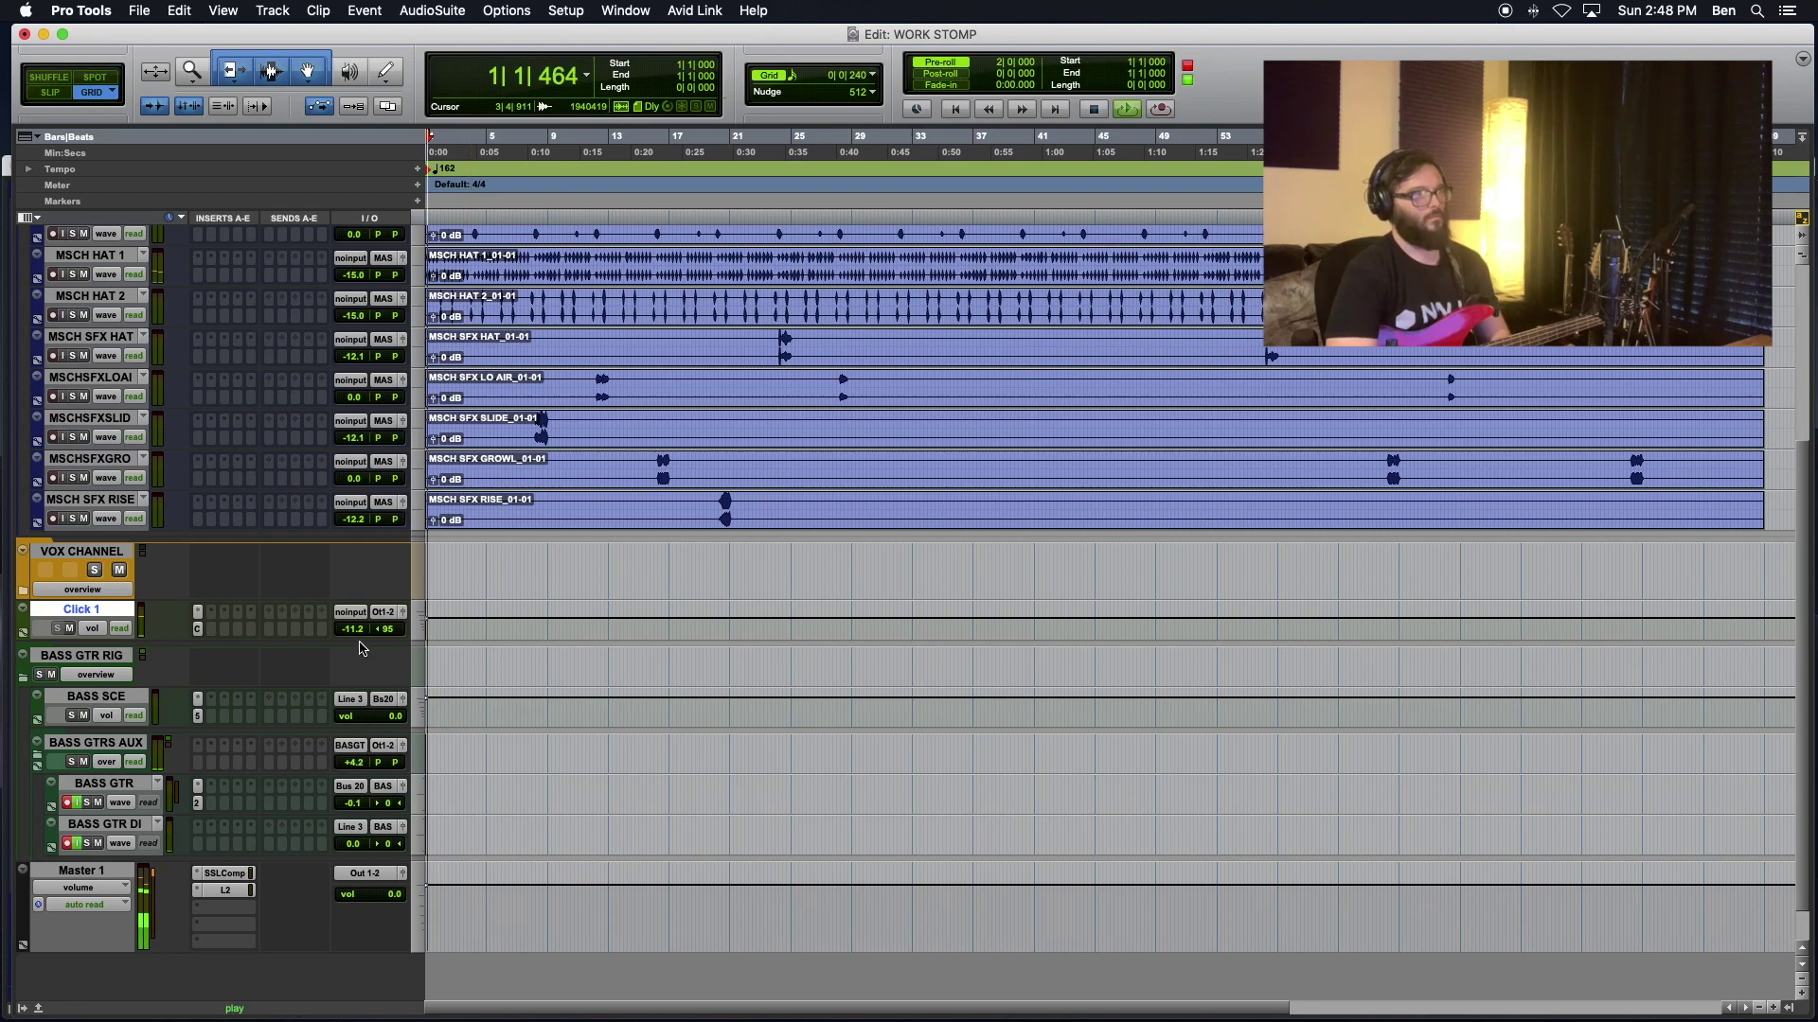
key(space)
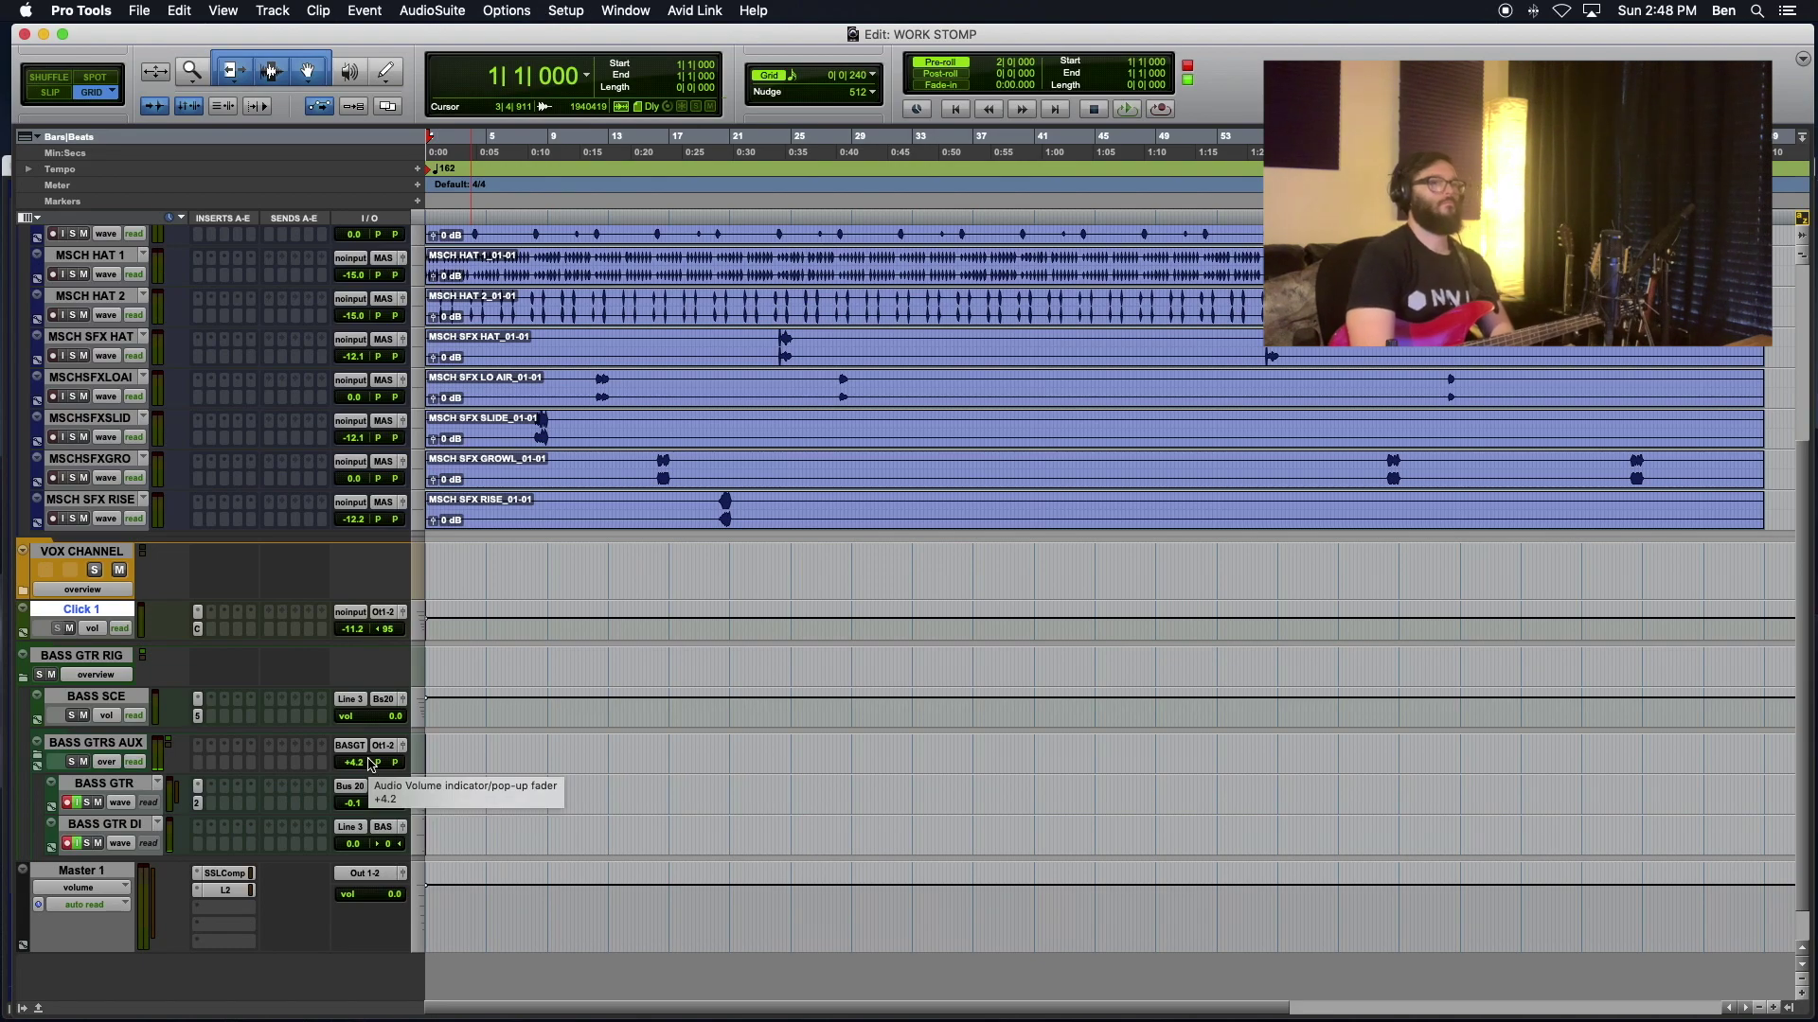
Step: Record a short test take on the BASS GTR and BASS GTR DI tracks and undo it
key(super+space)
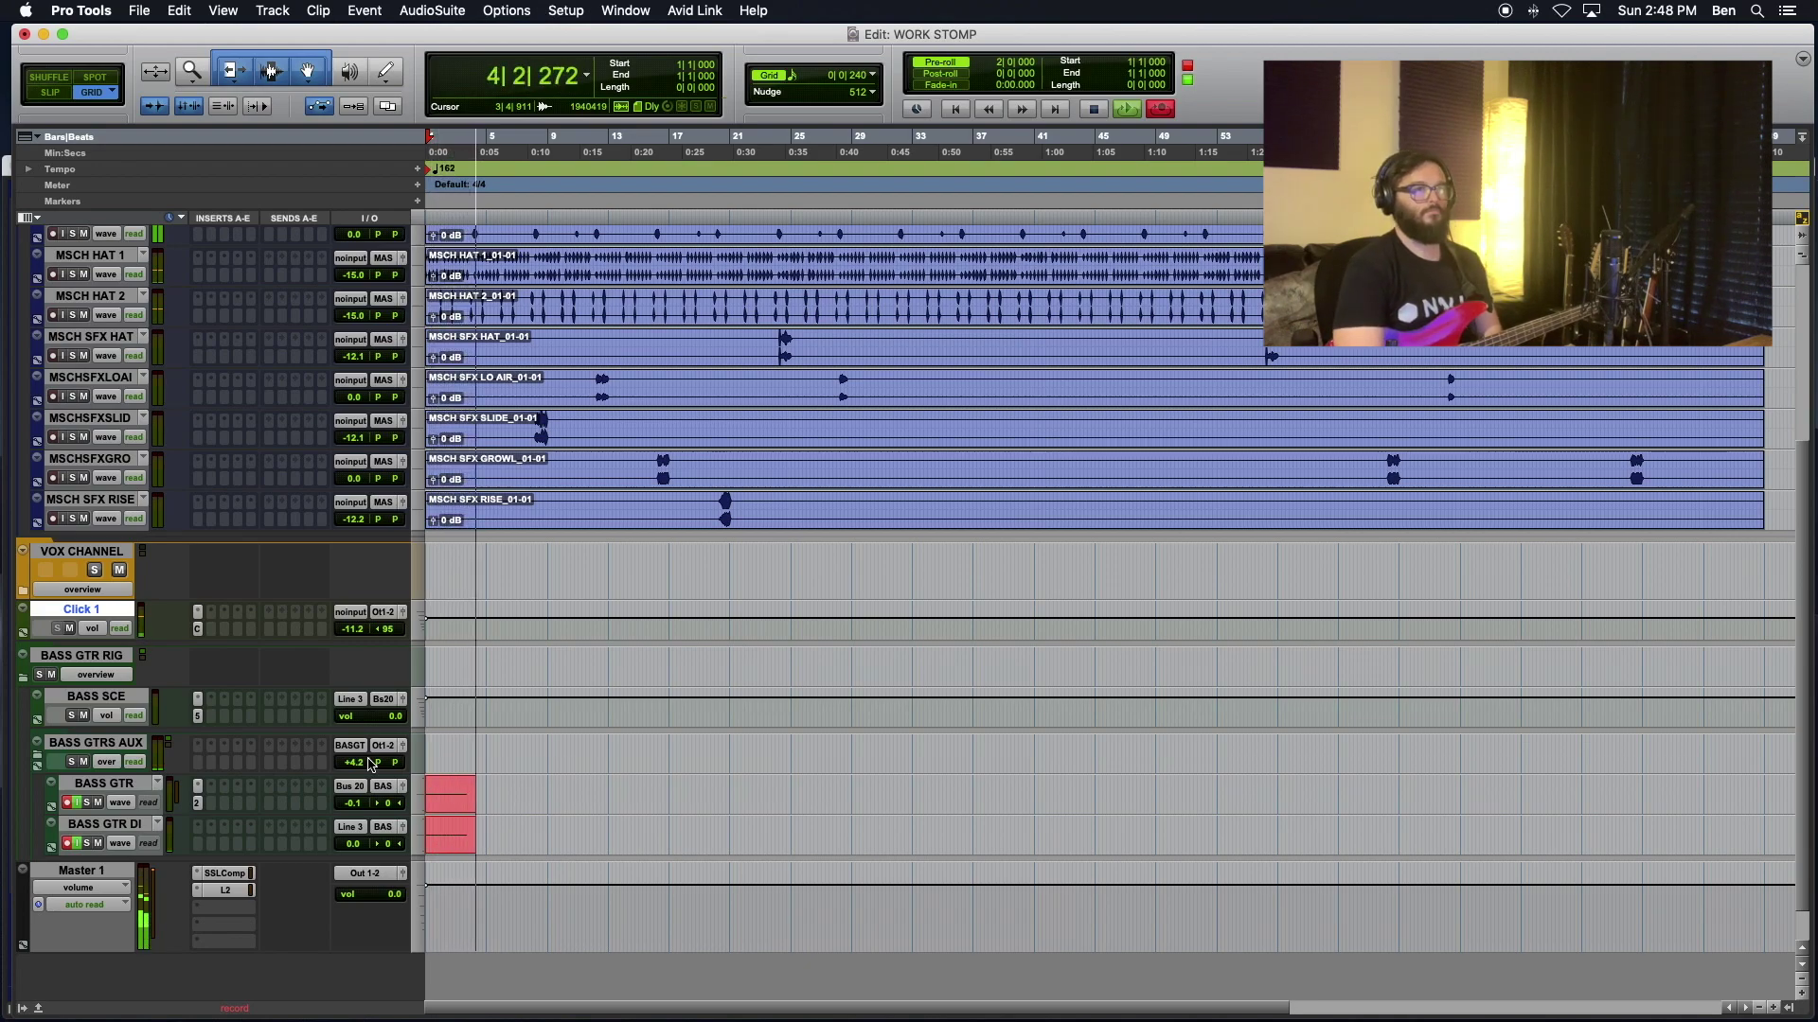
key(space)
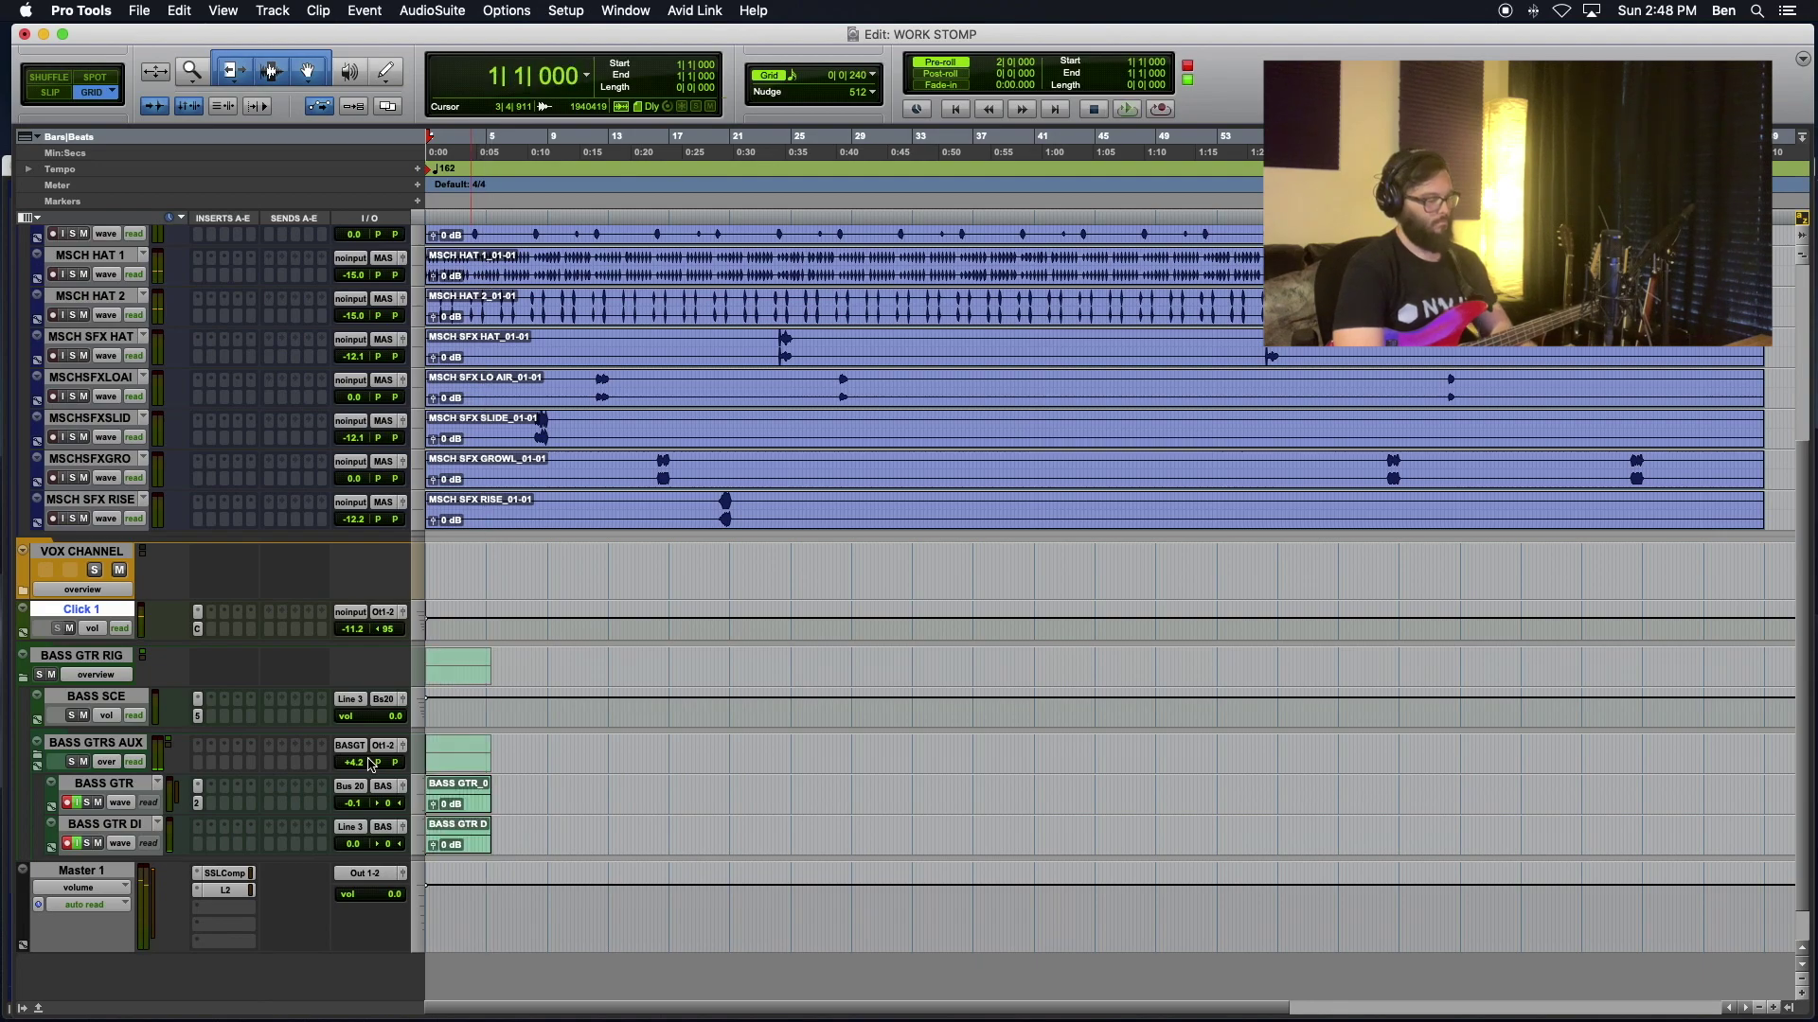
key(super+z)
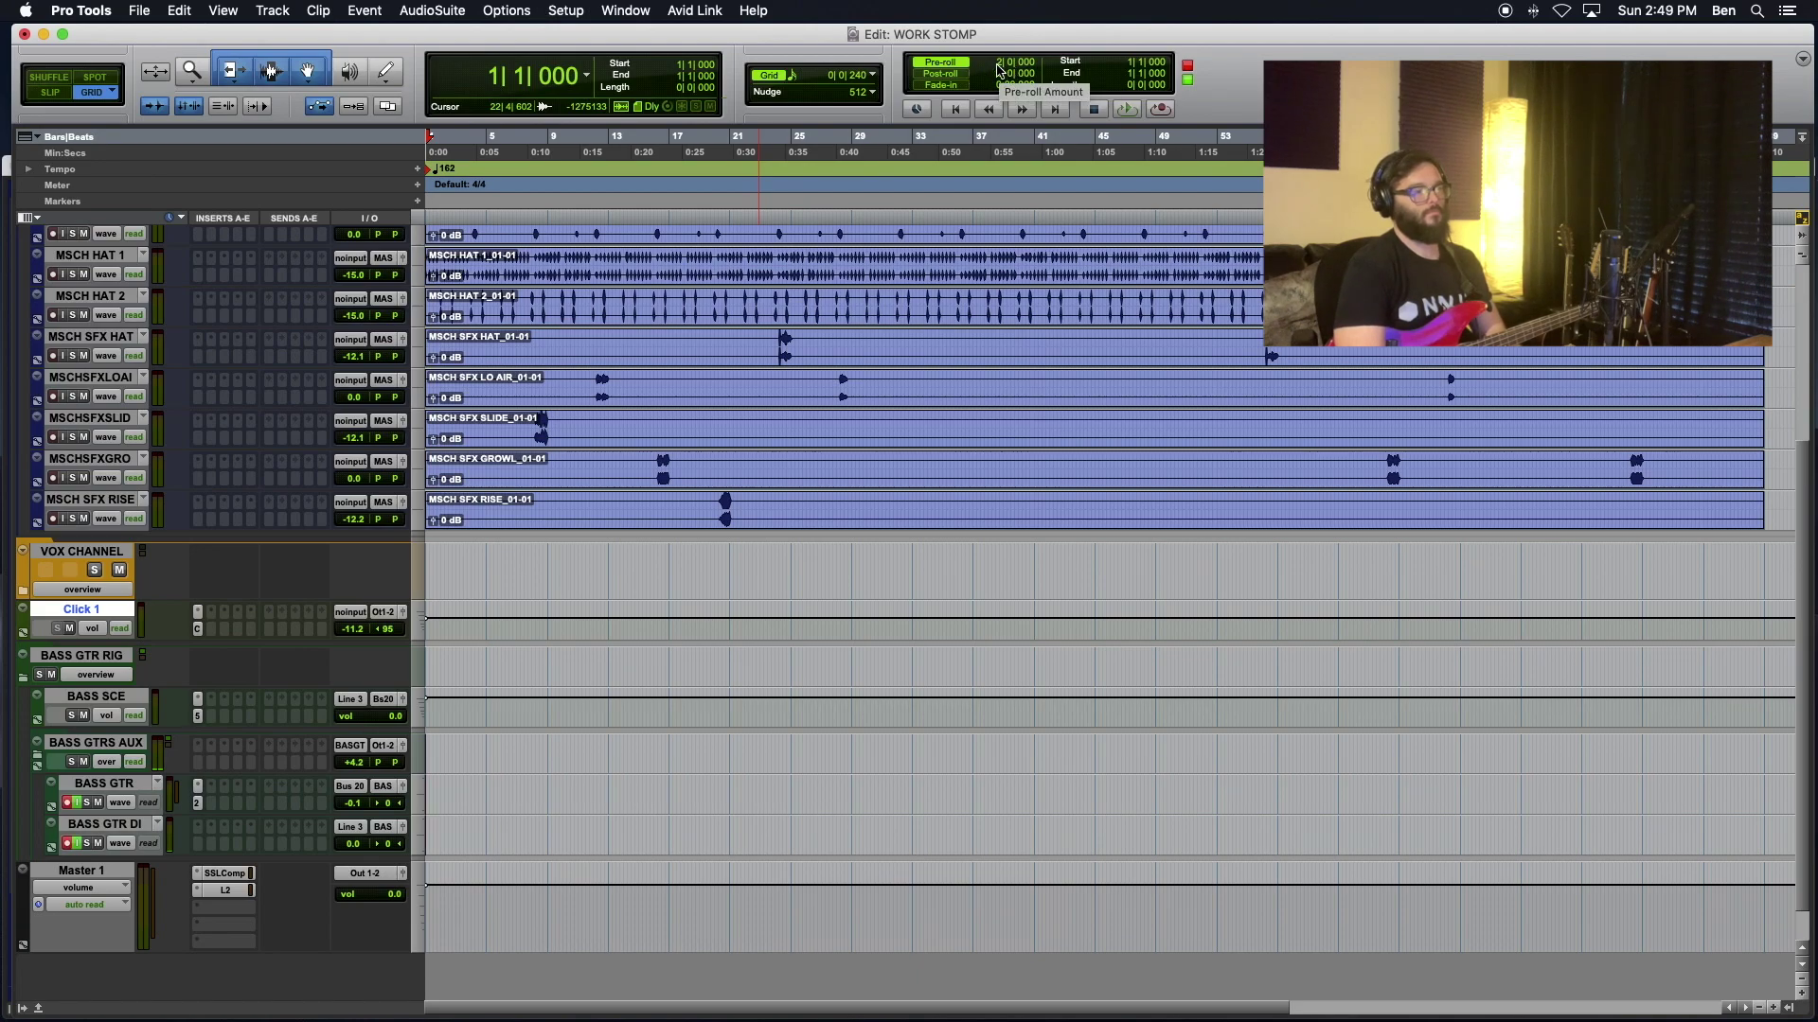
Step: Save the session and select the MSCH KICK 1, MSCH KICK 2 and MSCH TRASH KICK clips
key(super+s)
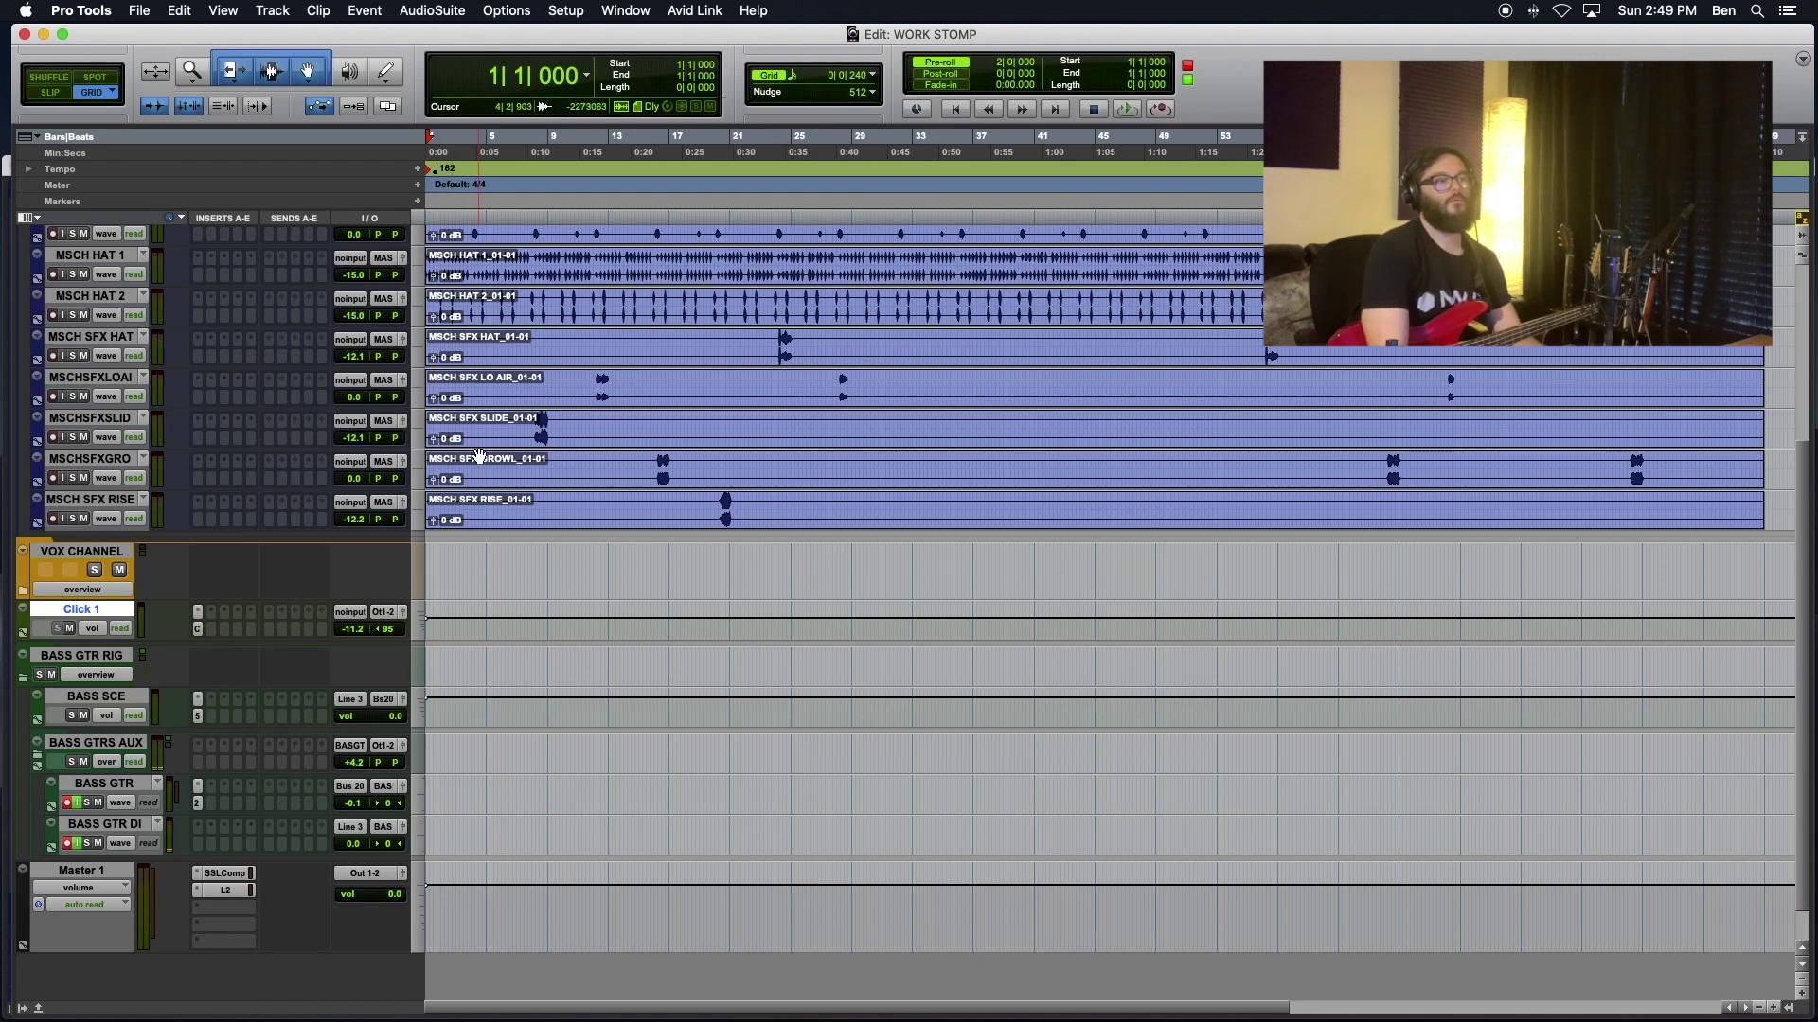
scroll(595, 454, up, 5)
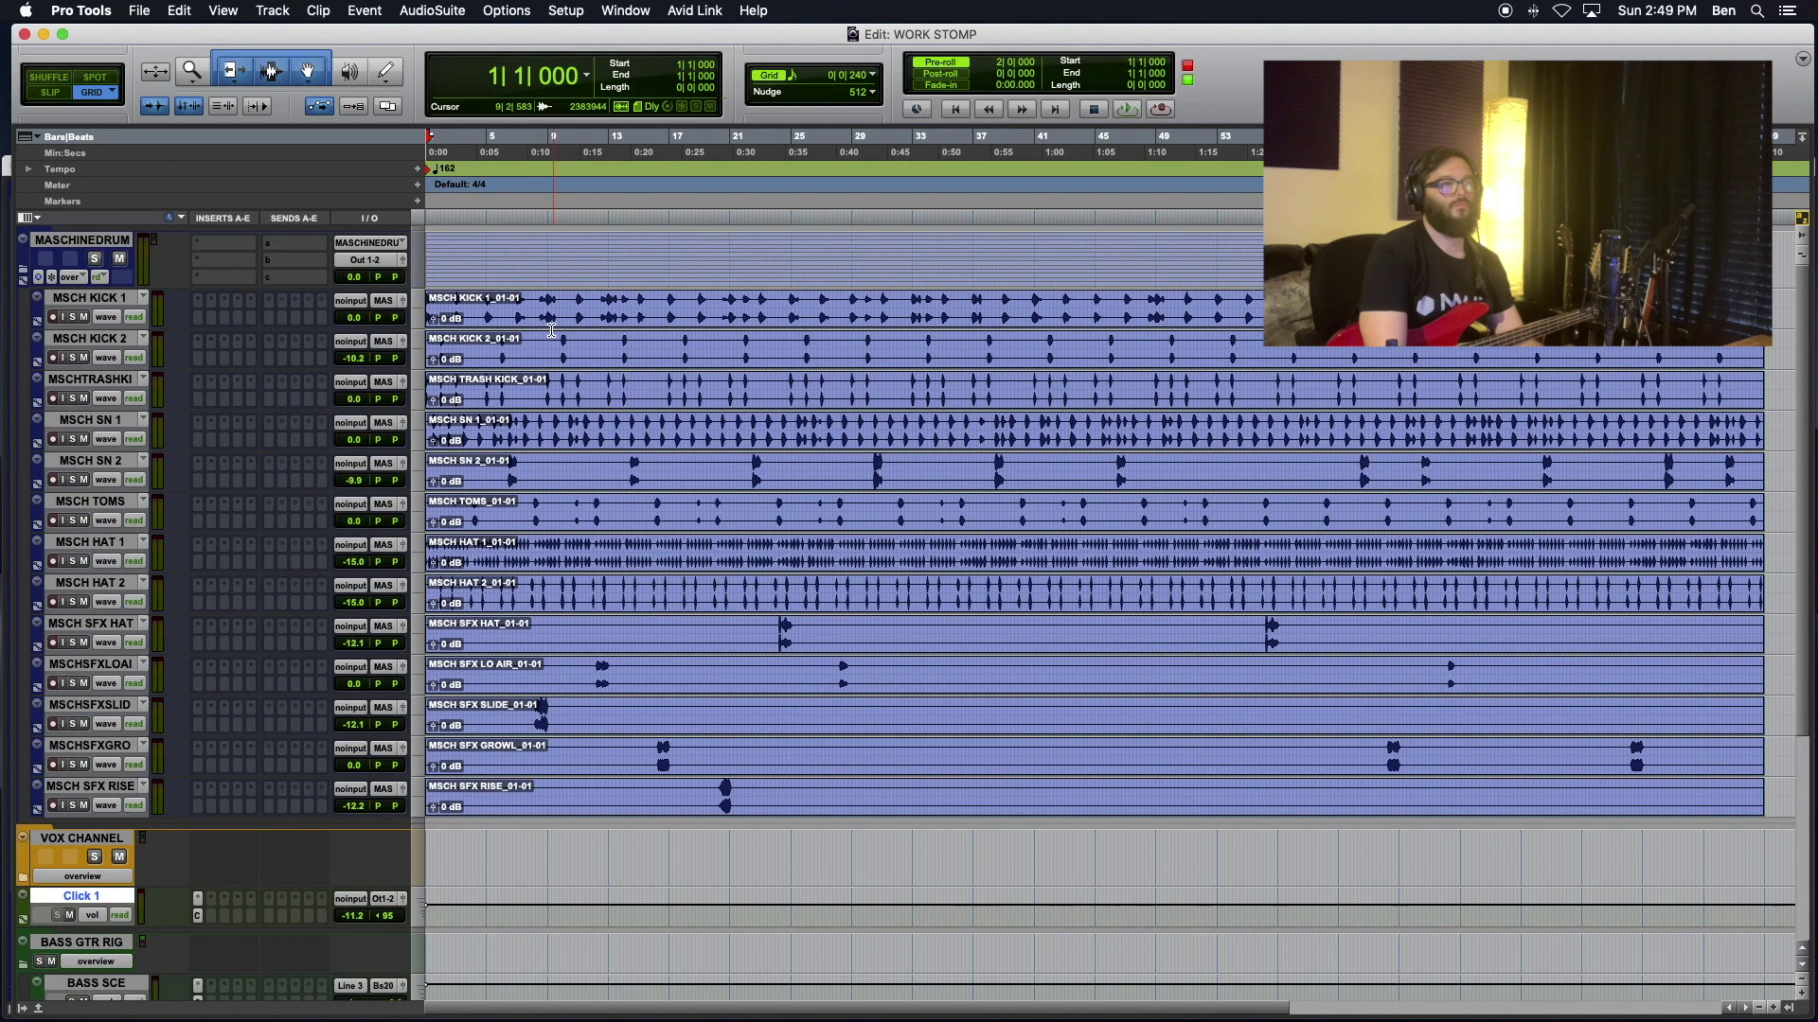
click(511, 325)
shift+click(511, 367)
shift+click(514, 403)
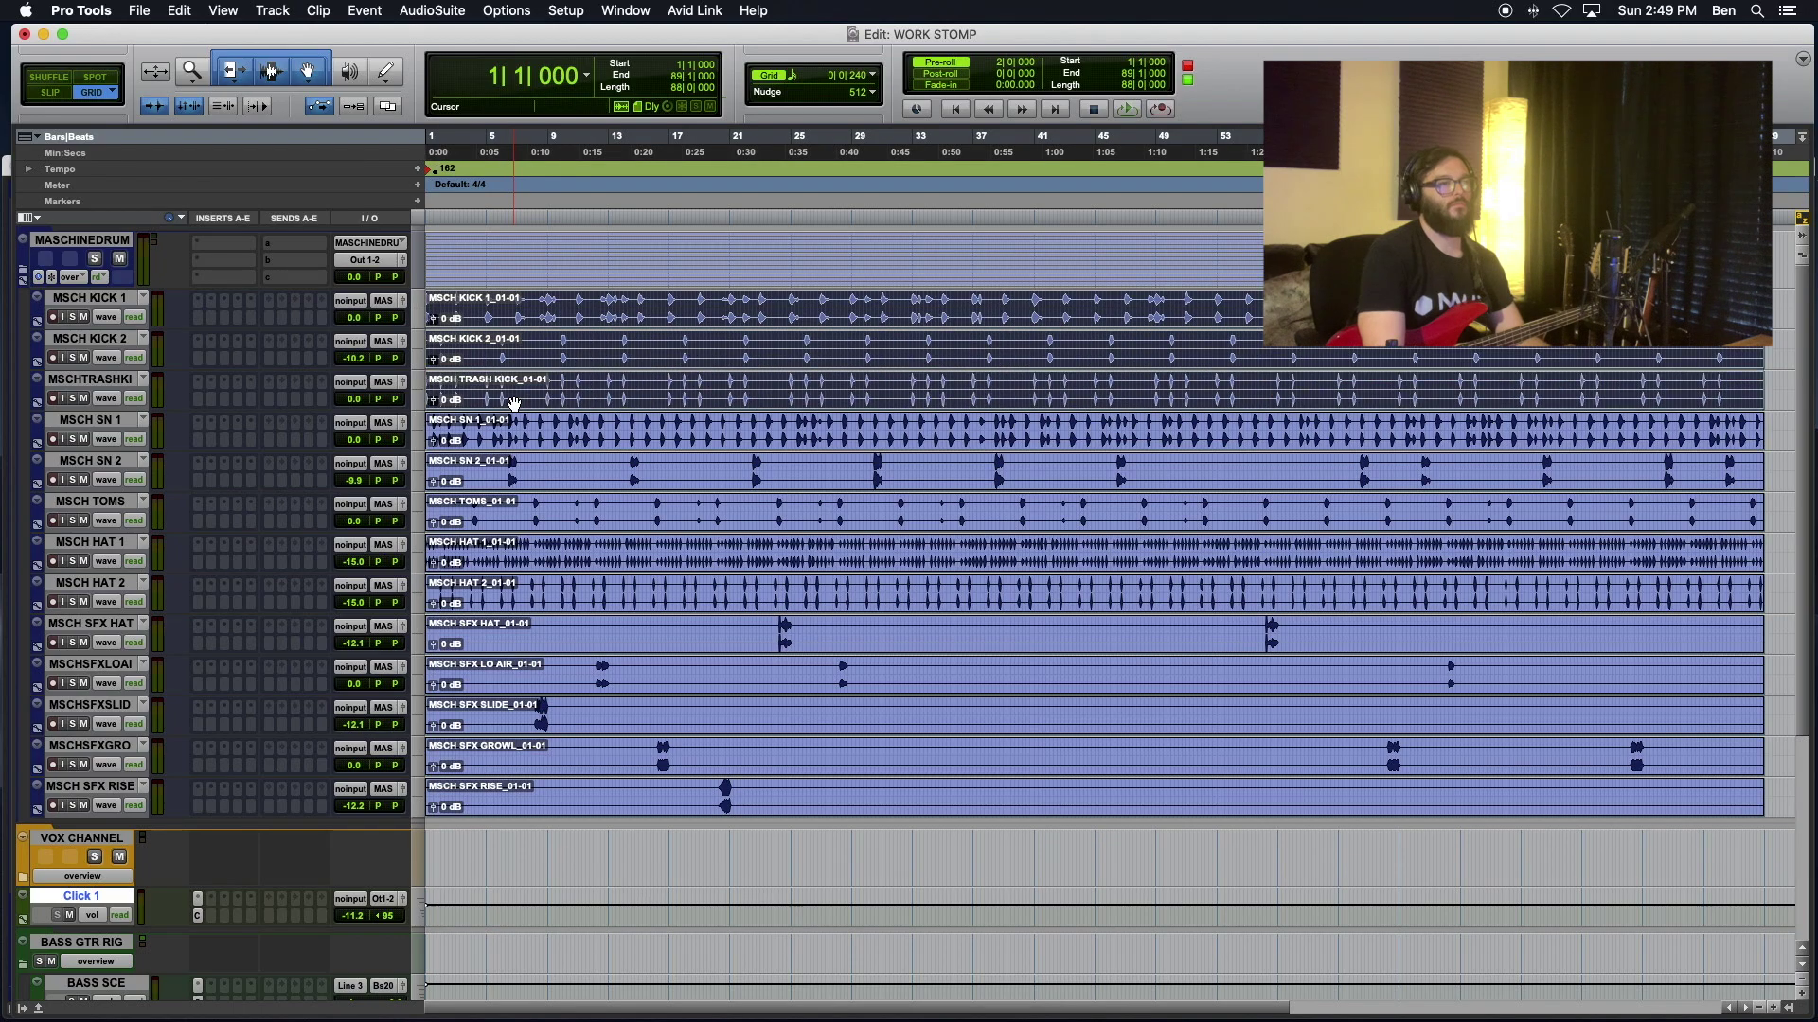
Step: Create a Mix/Edit group named DRUMS with ID d from the tracks MASCHINE DRUMS through MSCH SFX RISE
click(92, 241)
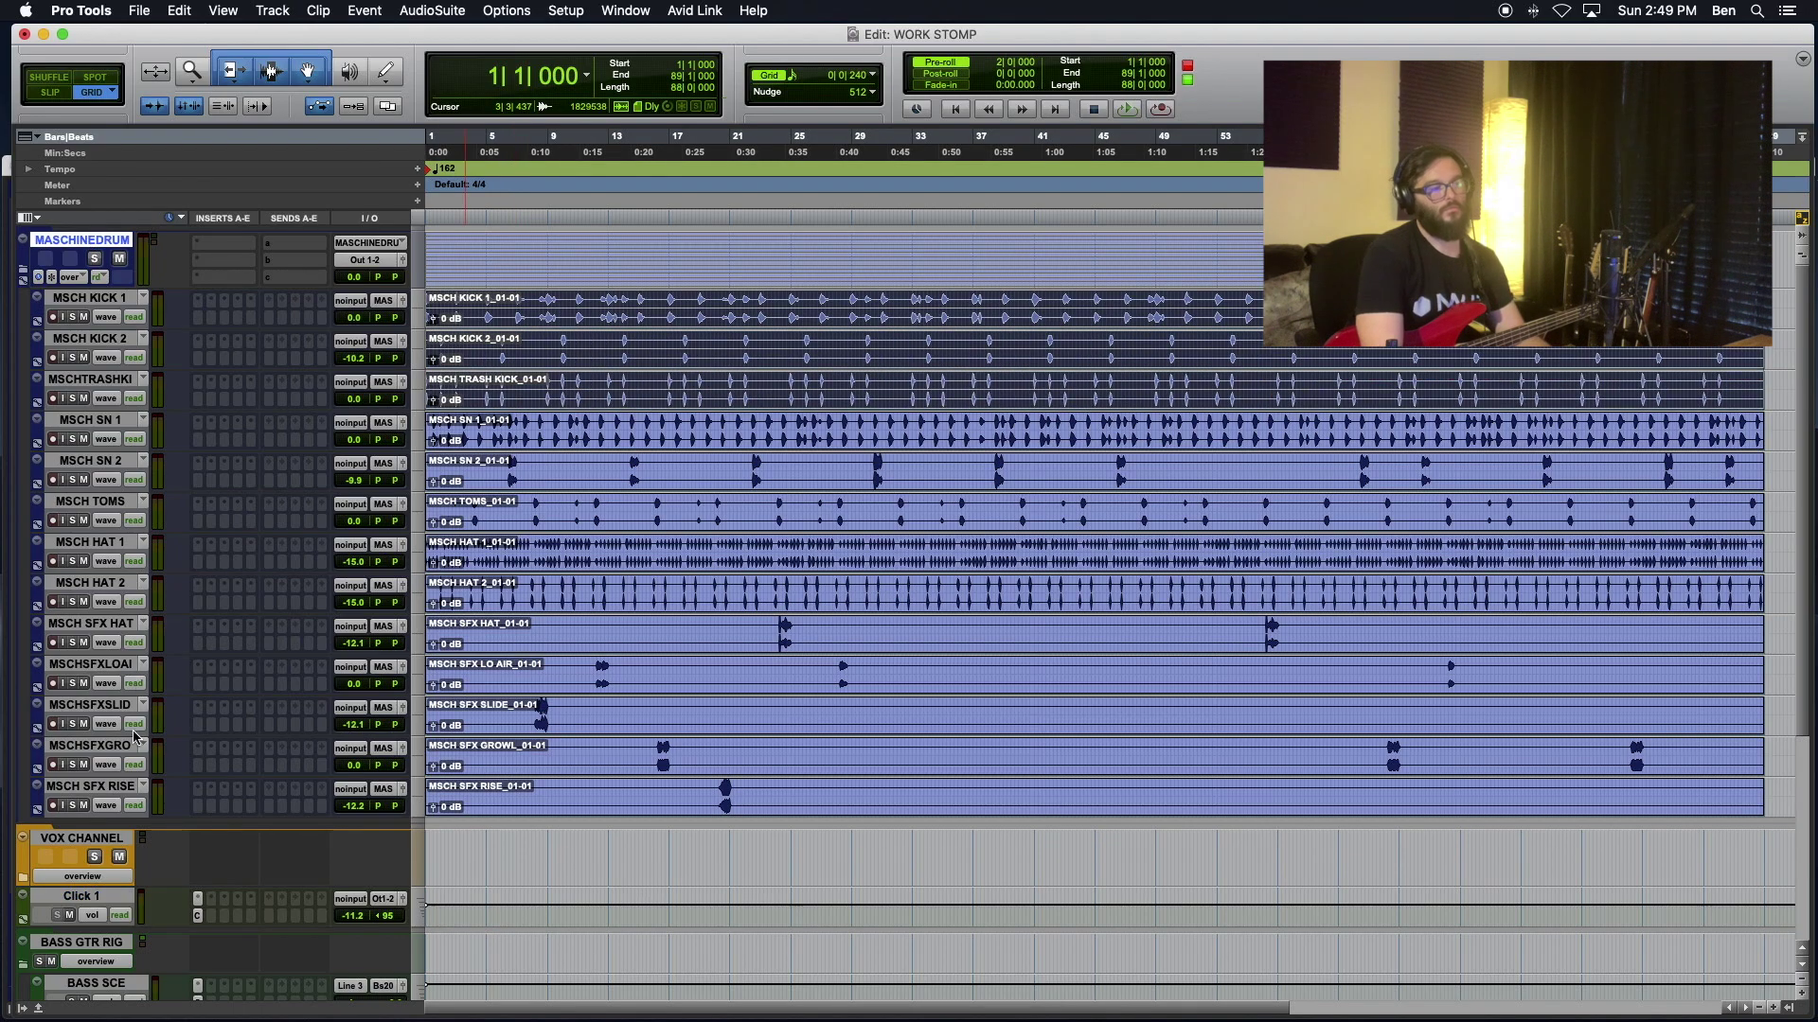
shift+click(115, 789)
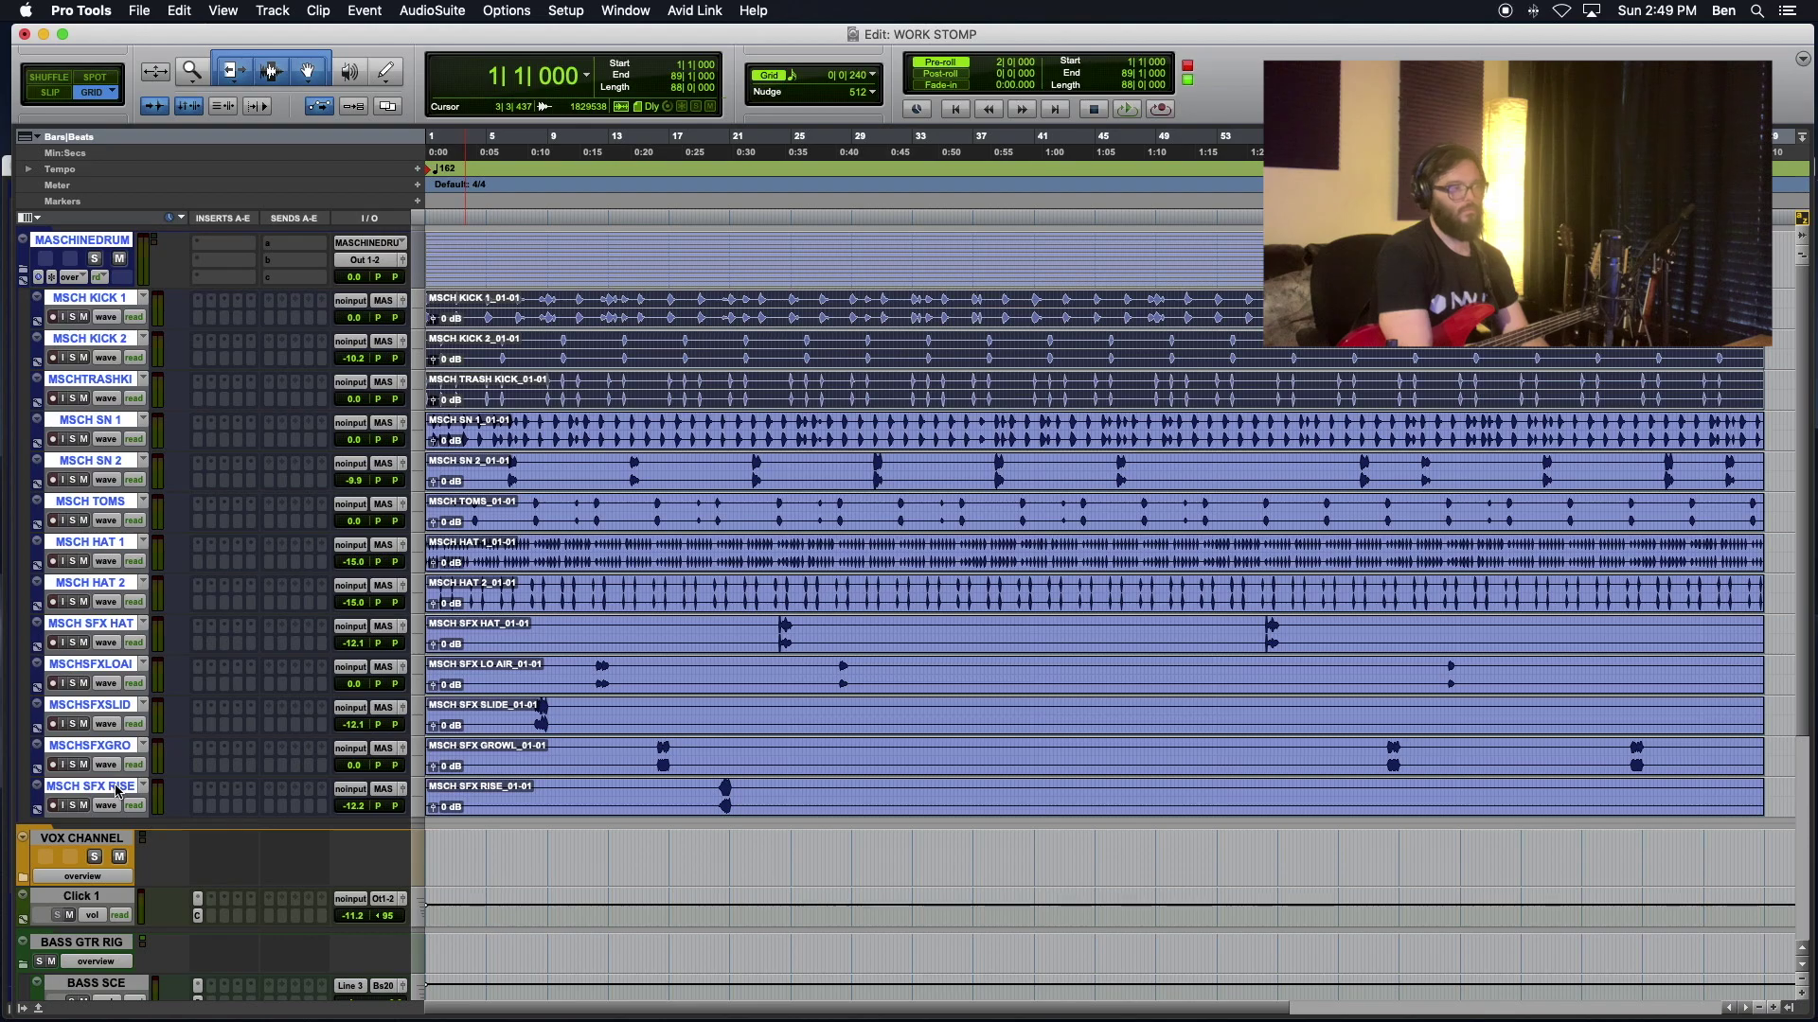
key(super+g)
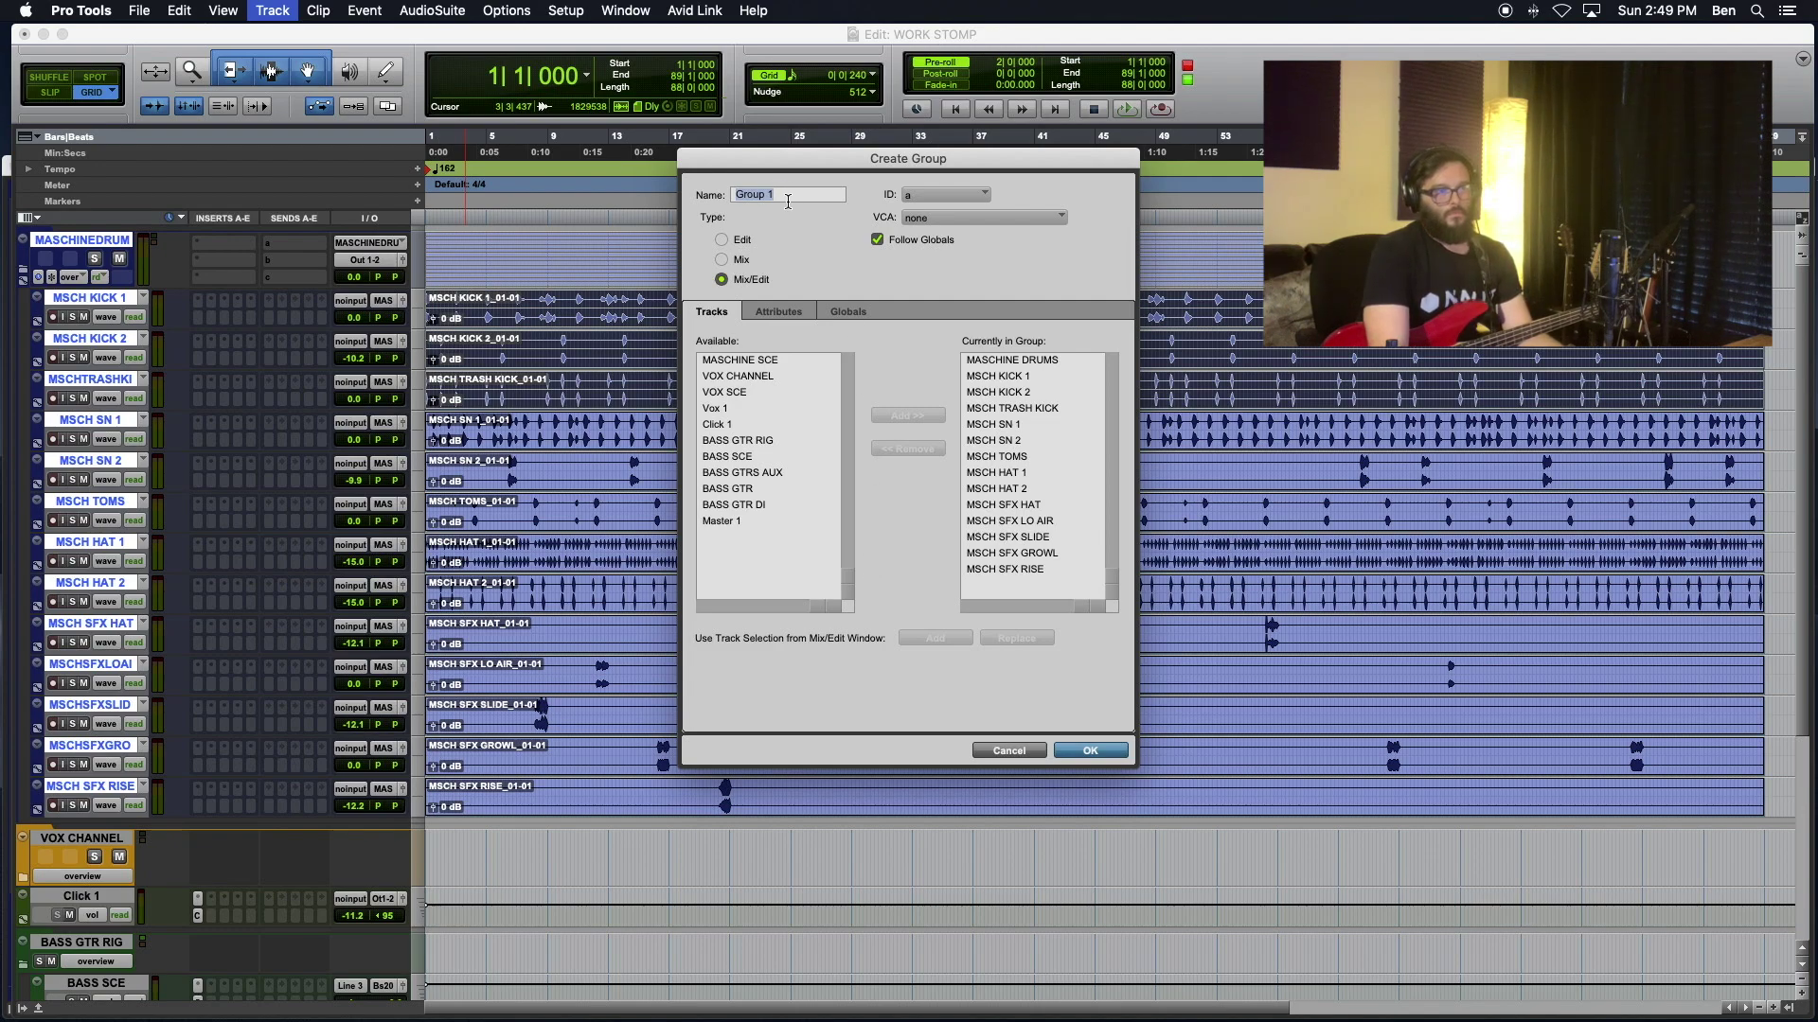
text(DRUMS)
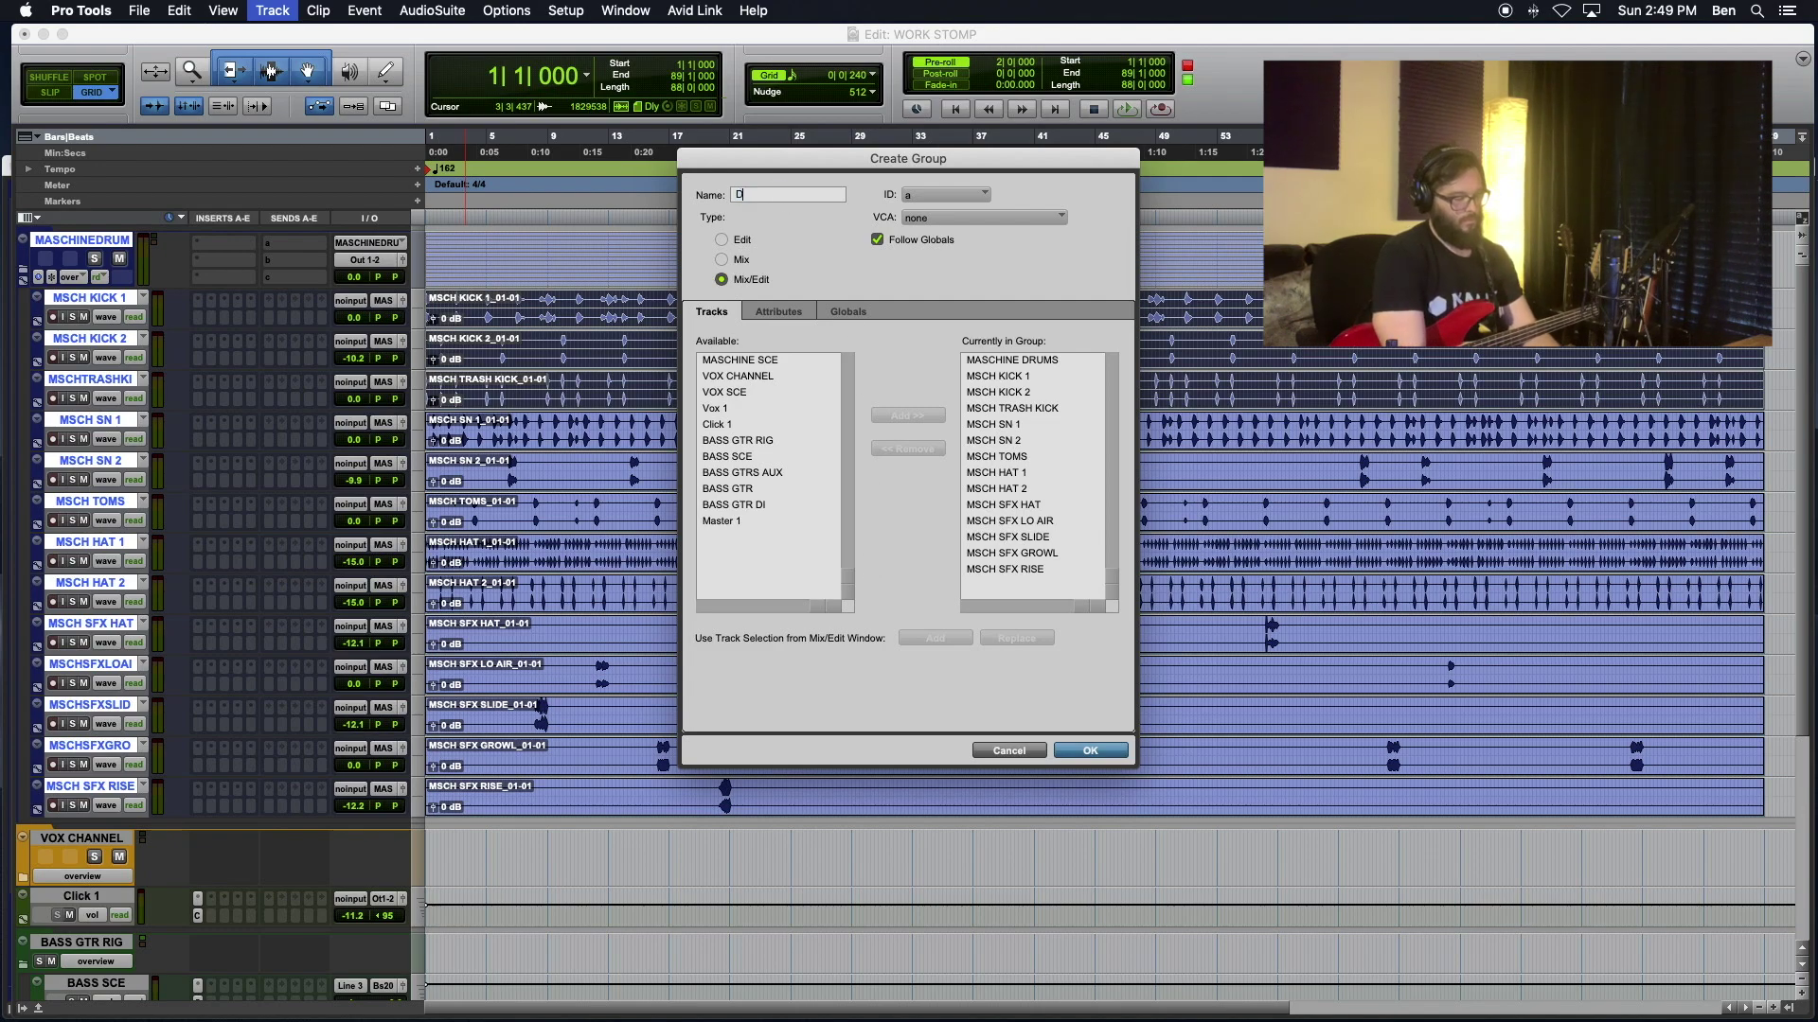
click(989, 194)
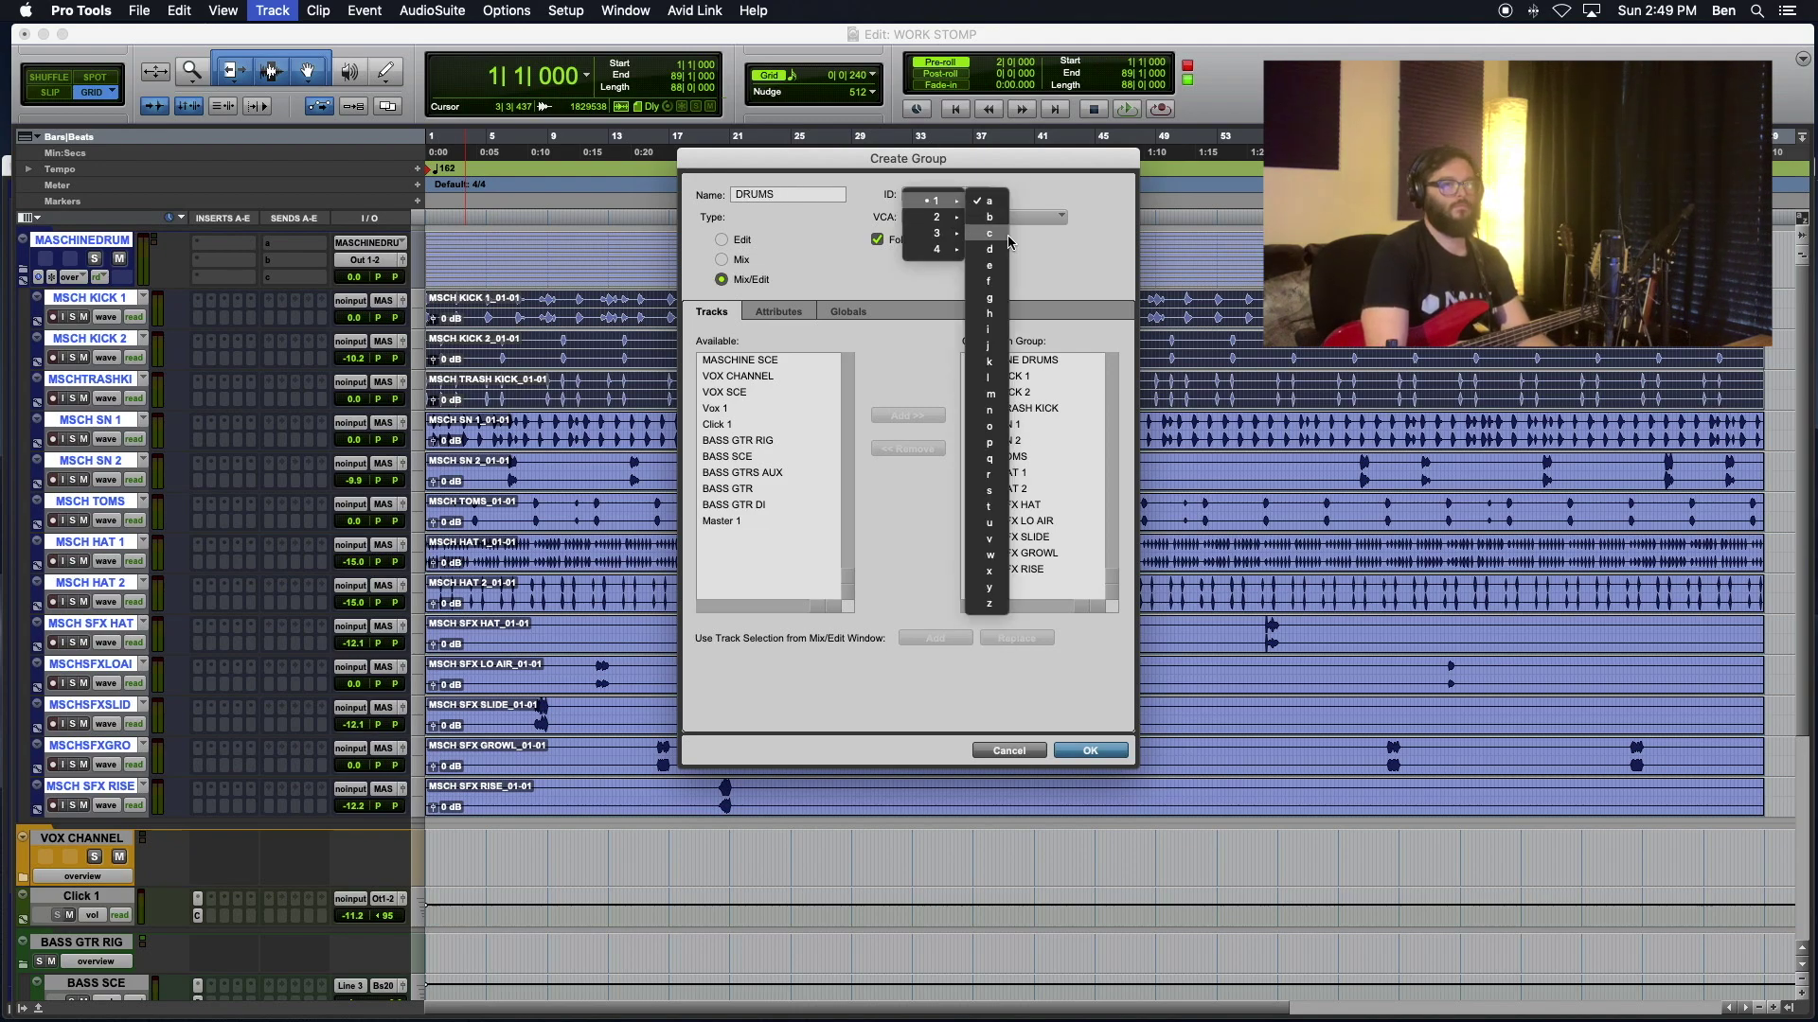
click(1002, 249)
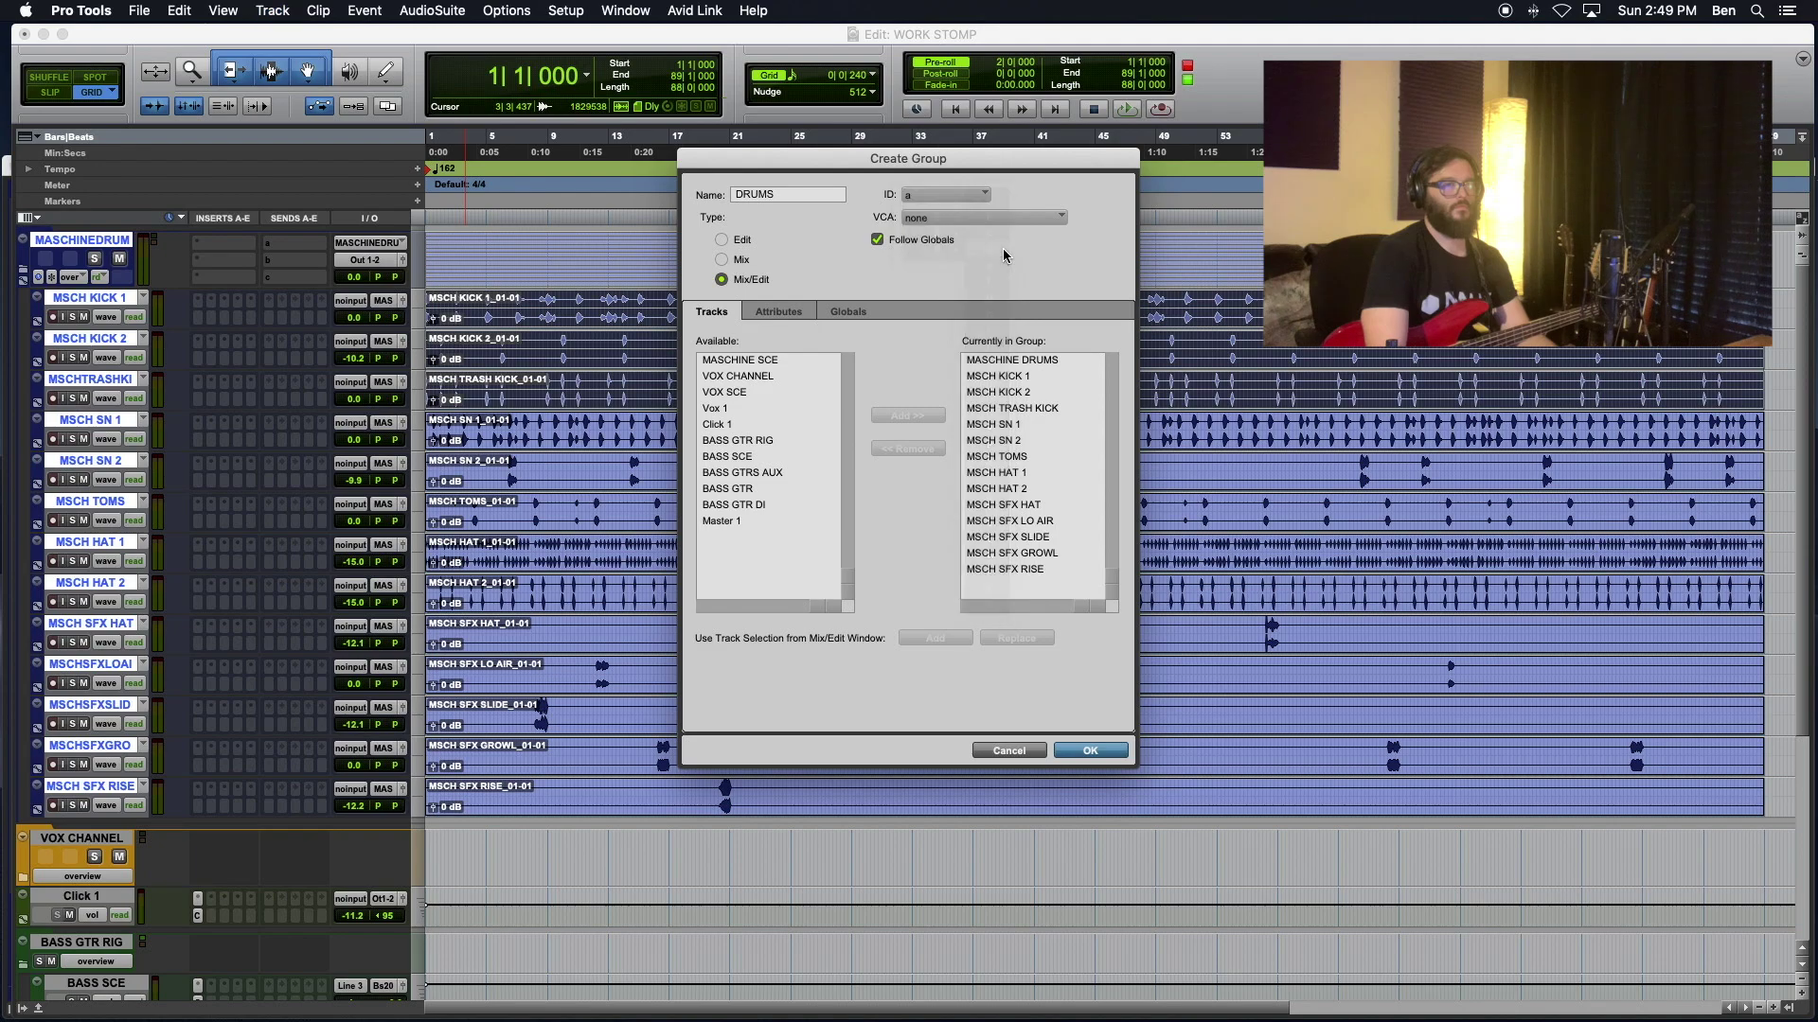
click(825, 315)
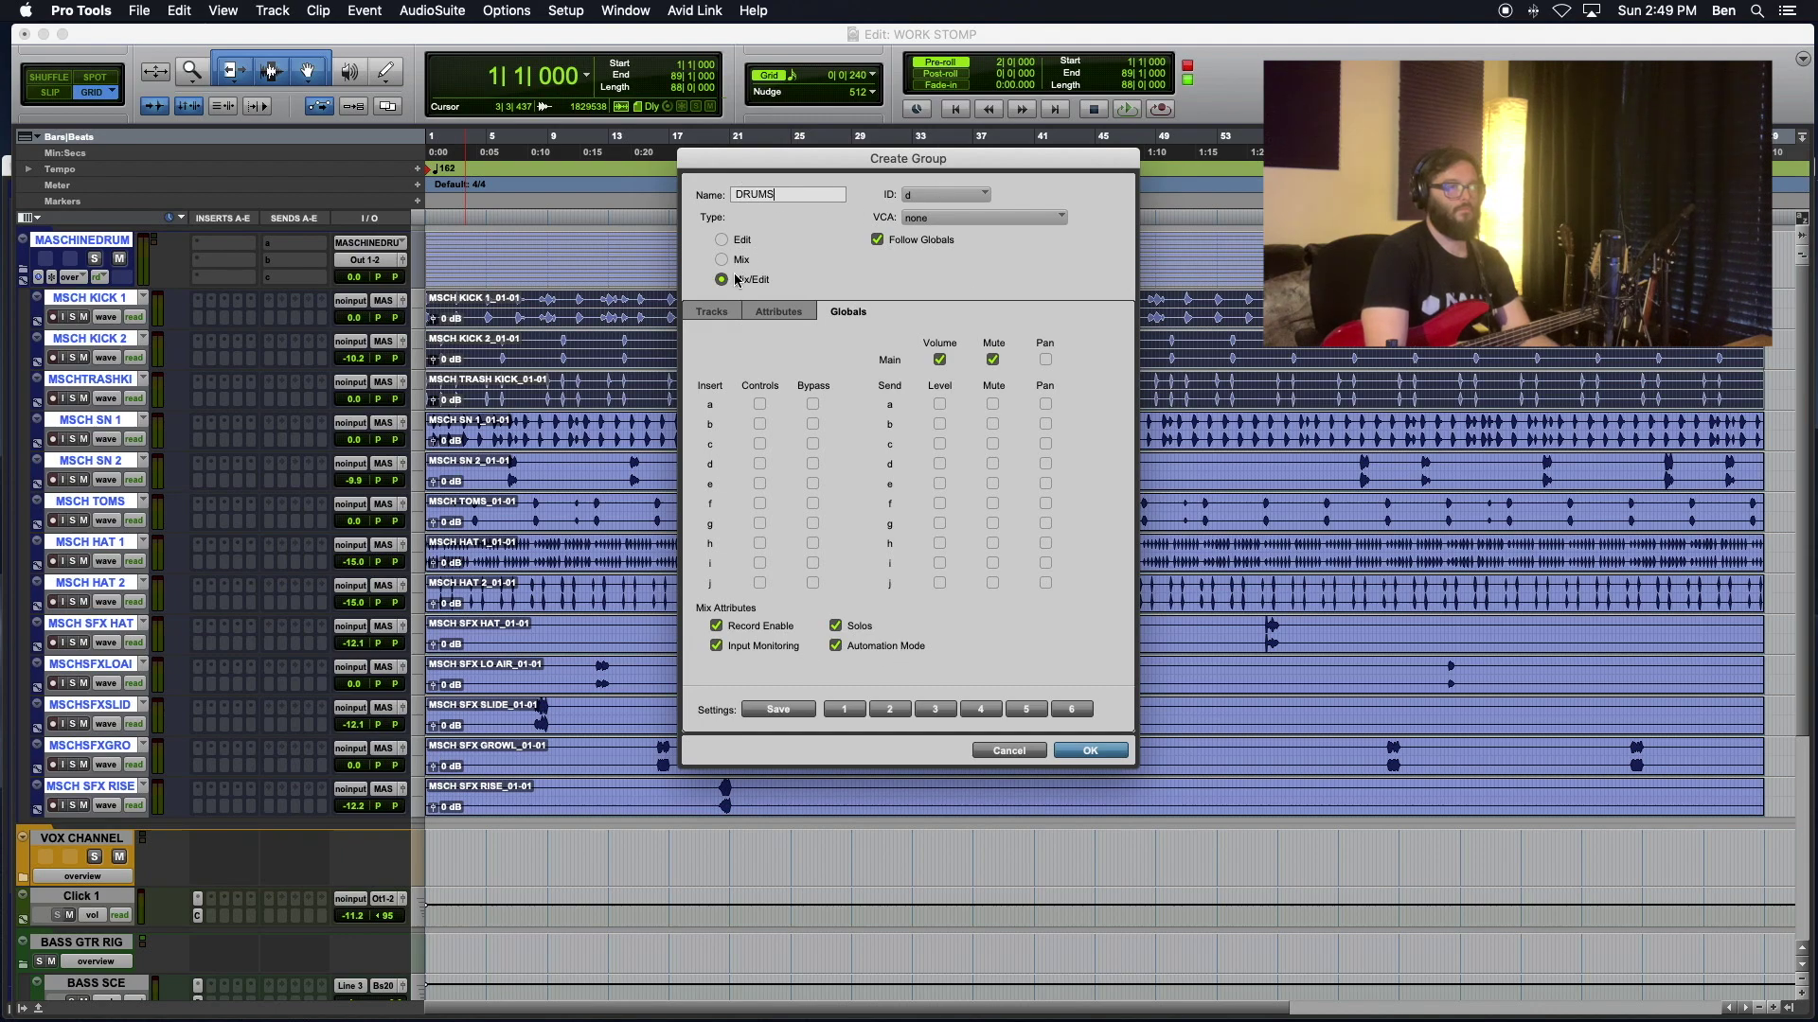
click(1091, 751)
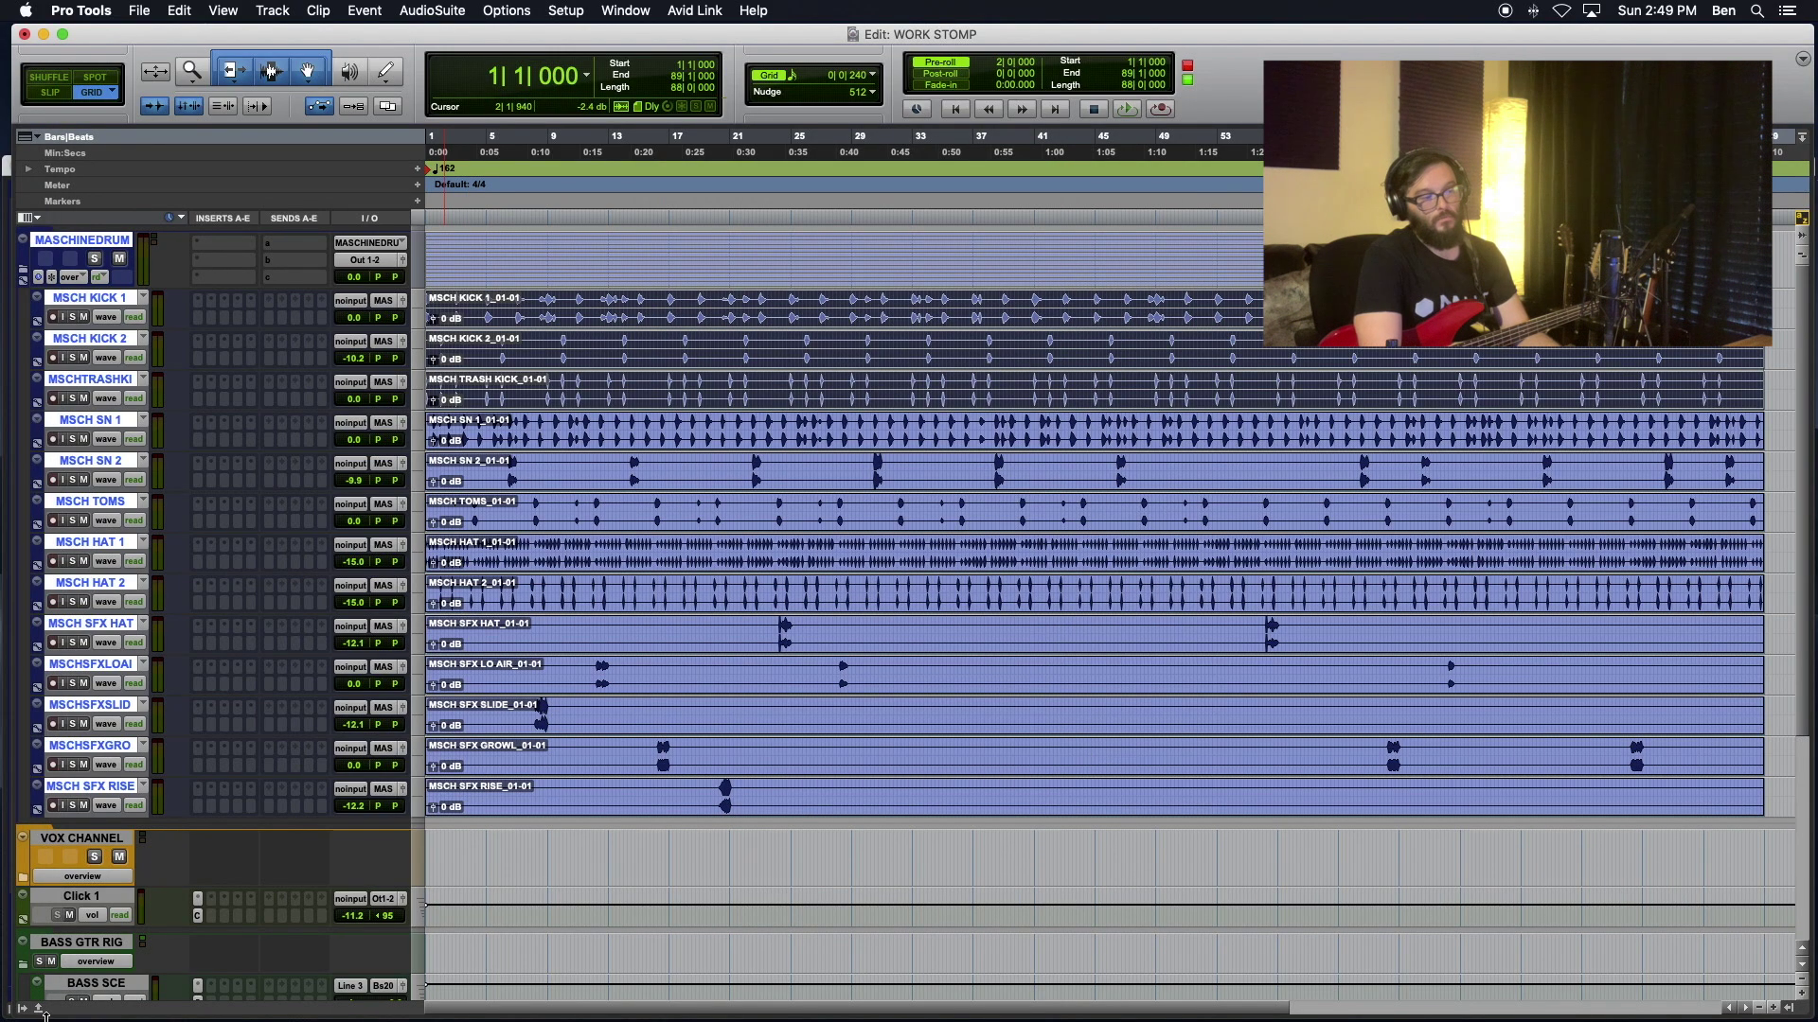
Step: Show the track and group lists, and move all the grouped drum clips together so they start at bar 5
click(17, 1011)
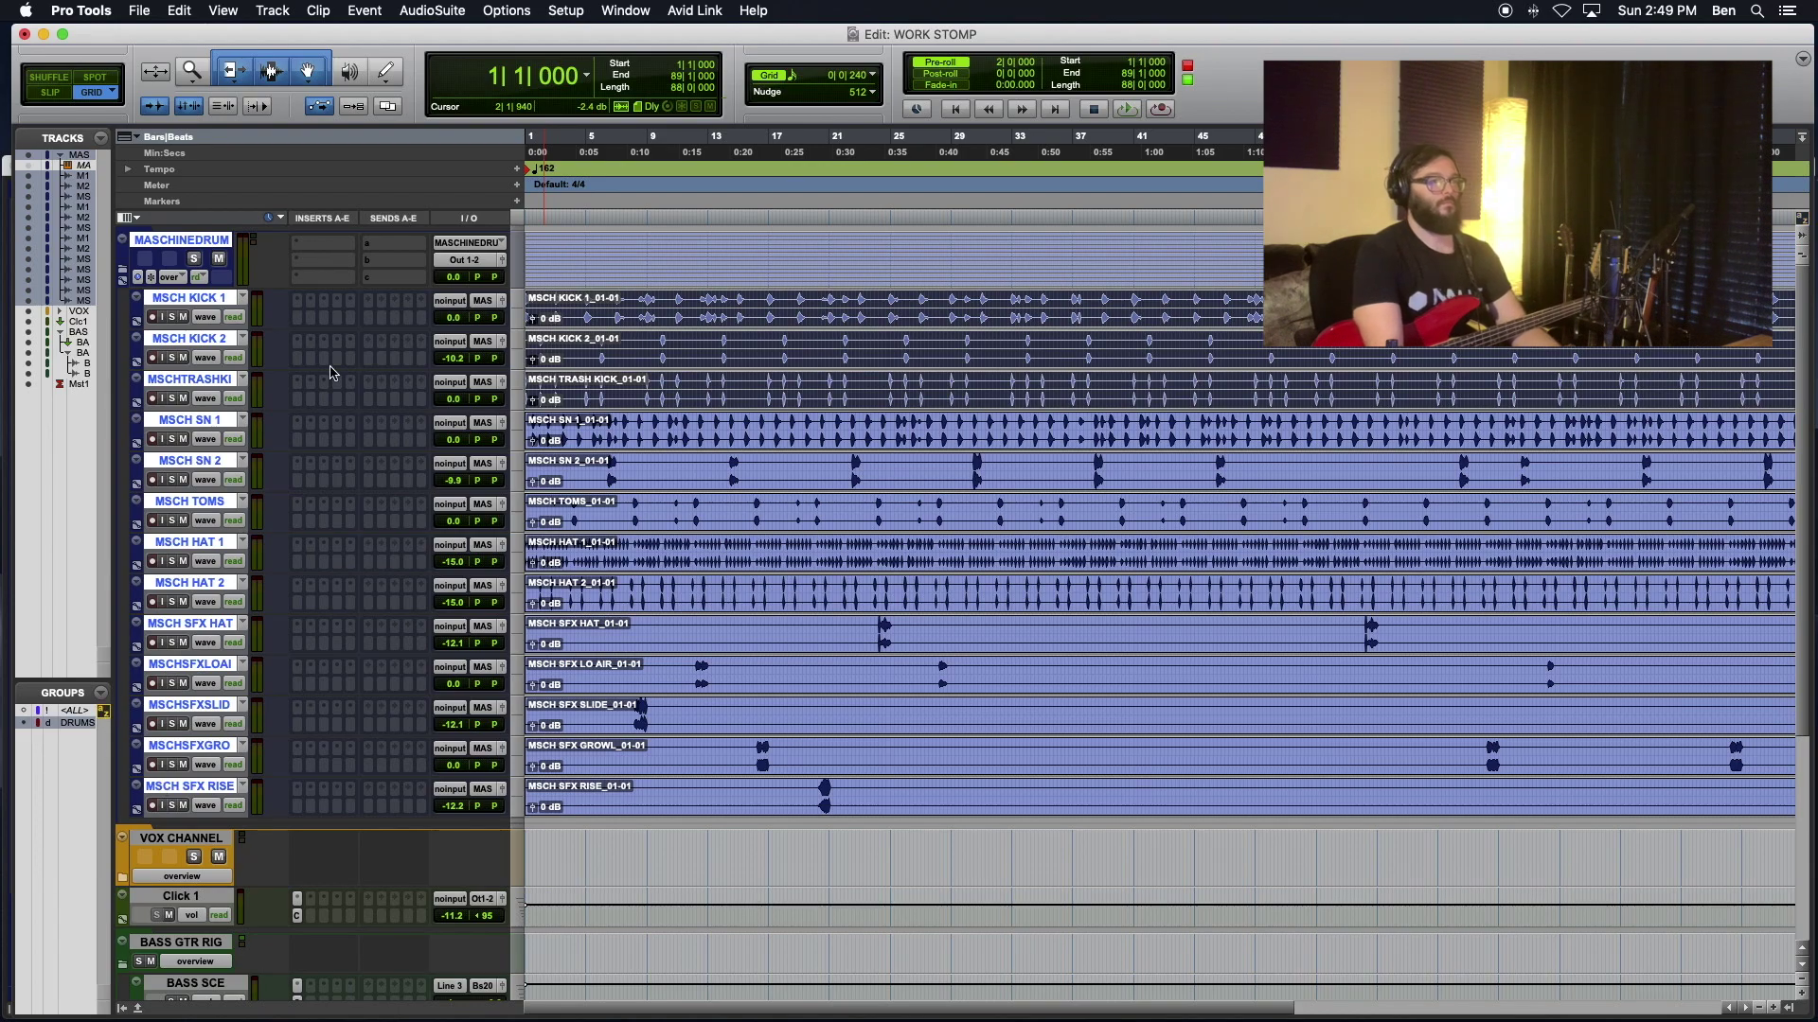
key(ctrl+Down)
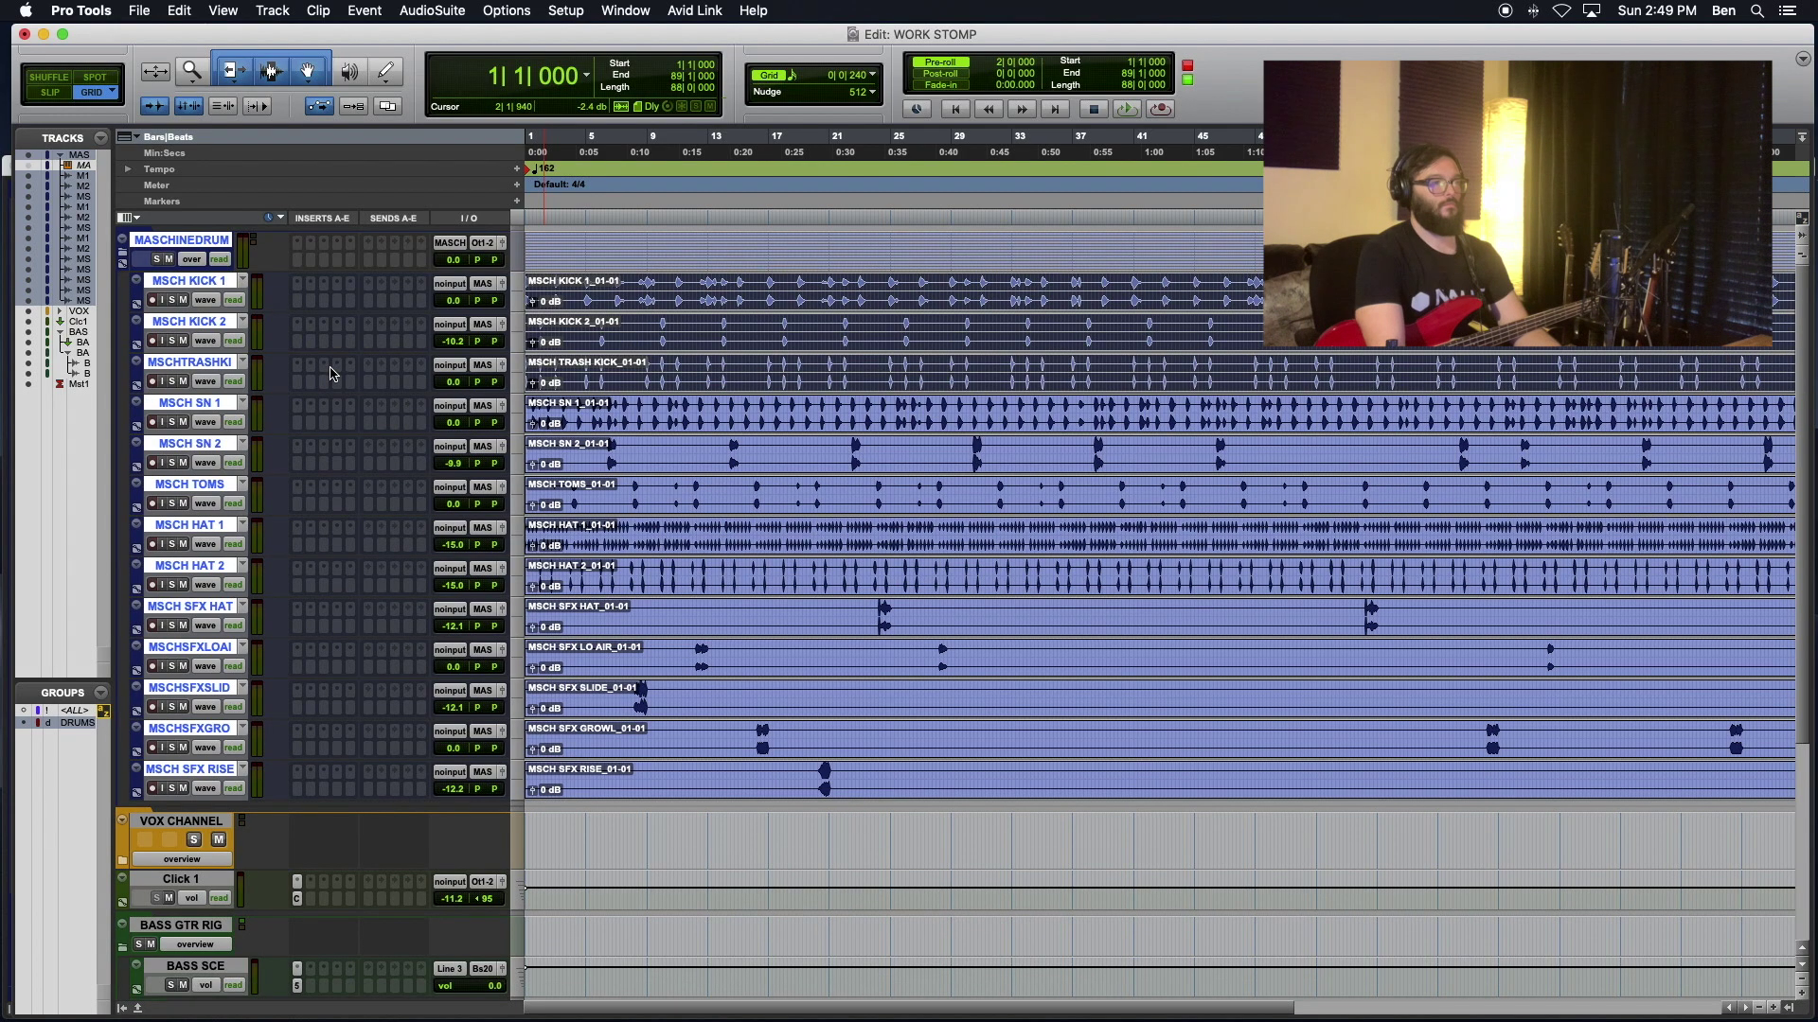
click(687, 293)
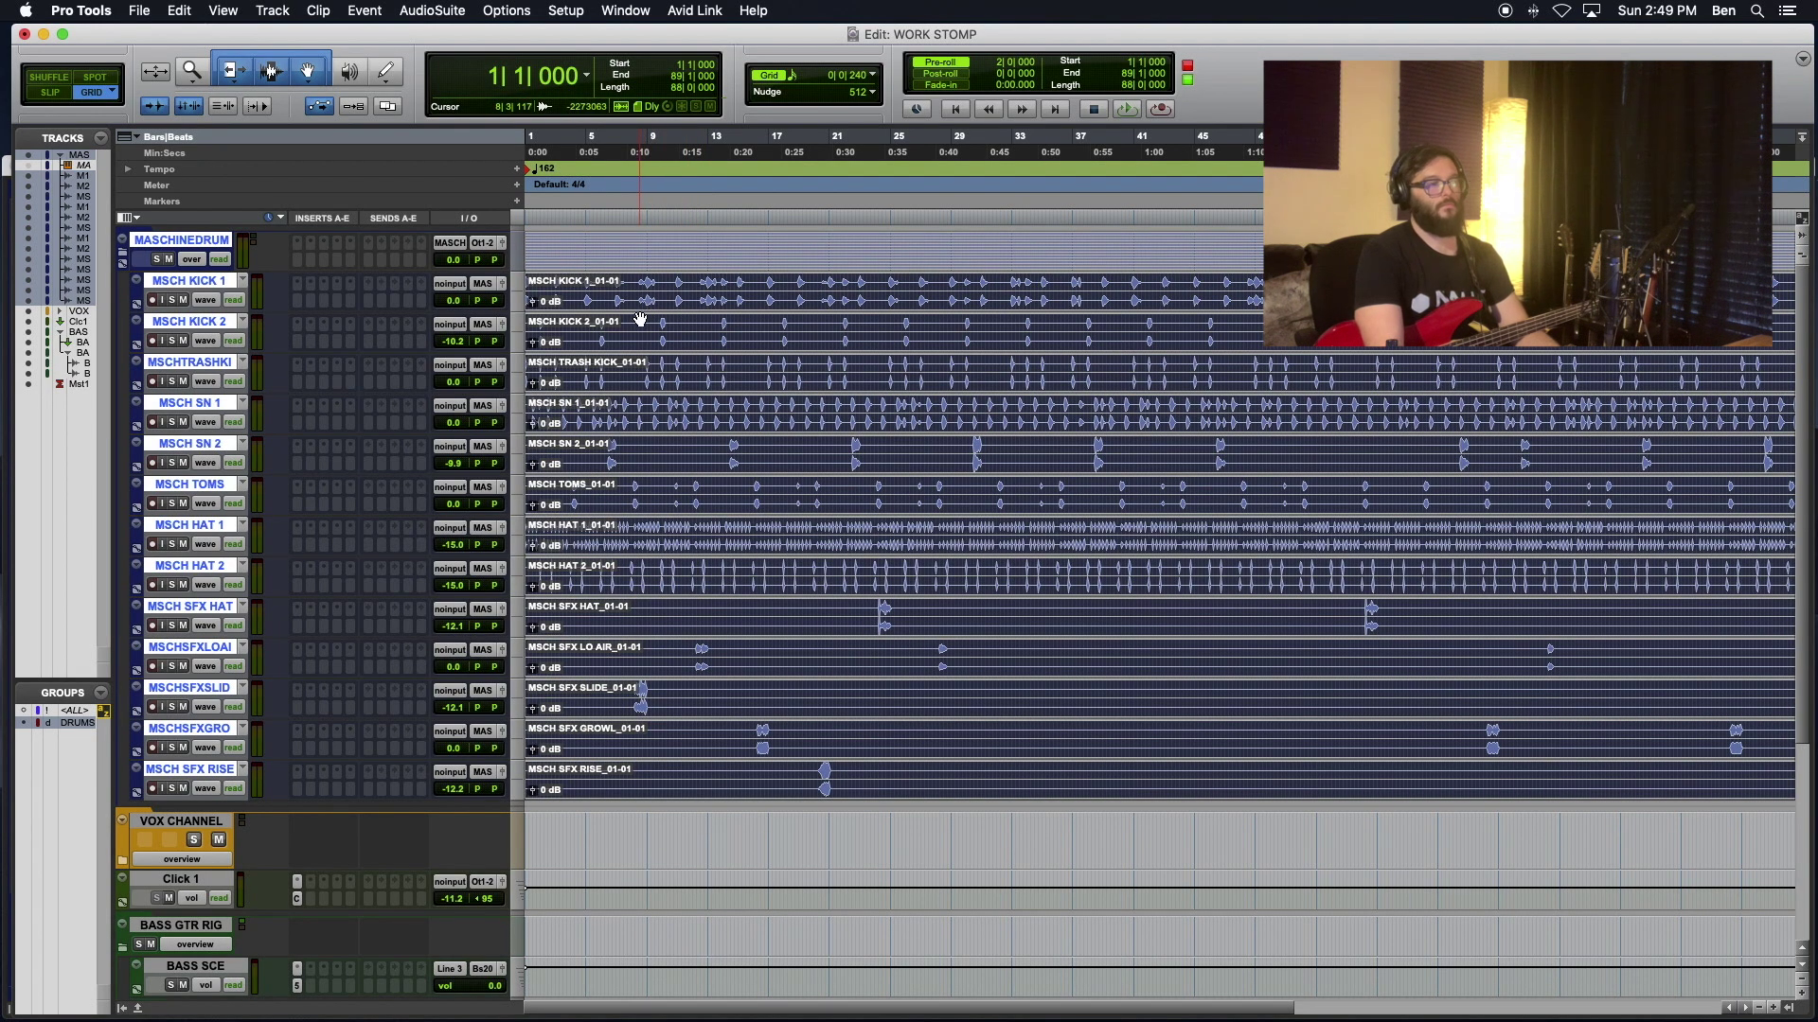
key(super+a)
drag(640, 315, 696, 319)
key(super+bracketright)
key(super+bracketright)
key(super+bracketright)
key(super+bracketright)
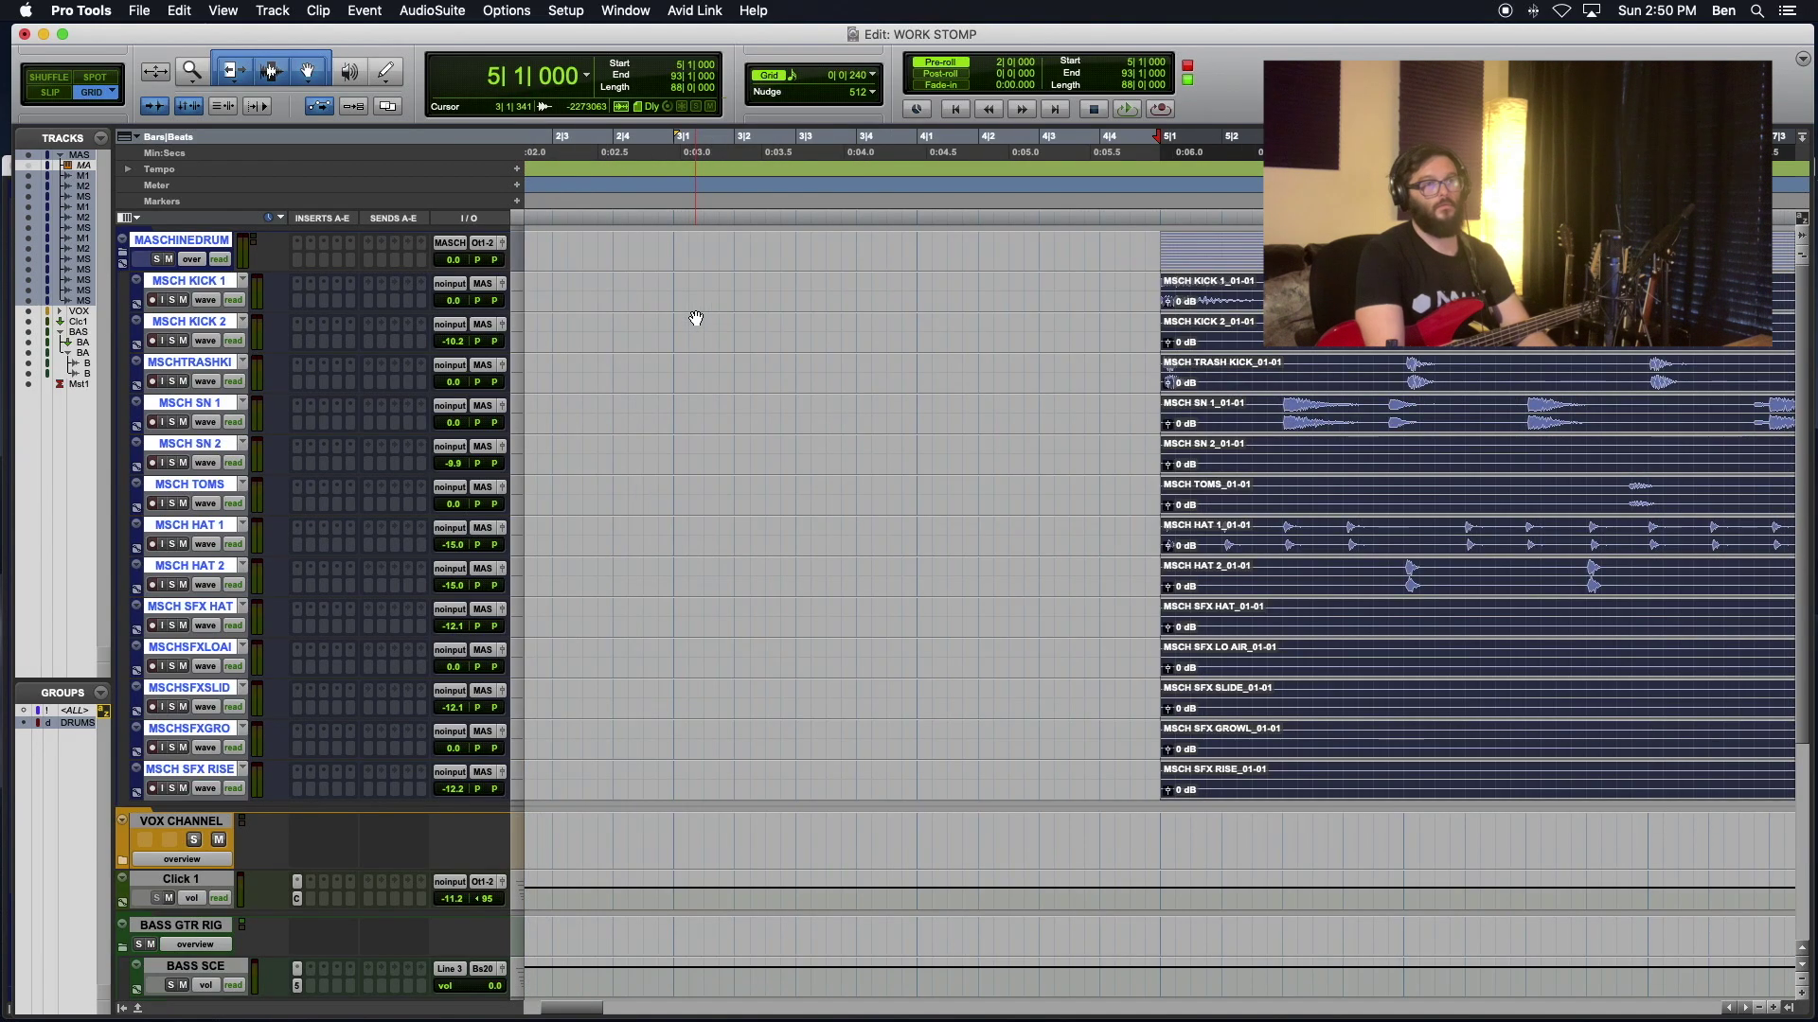
Step: Play the session briefly from the beginning and hide the track and group lists
key(super+bracketleft)
key(super+bracketleft)
key(super+bracketleft)
key(super+bracketleft)
key(Return)
key(space)
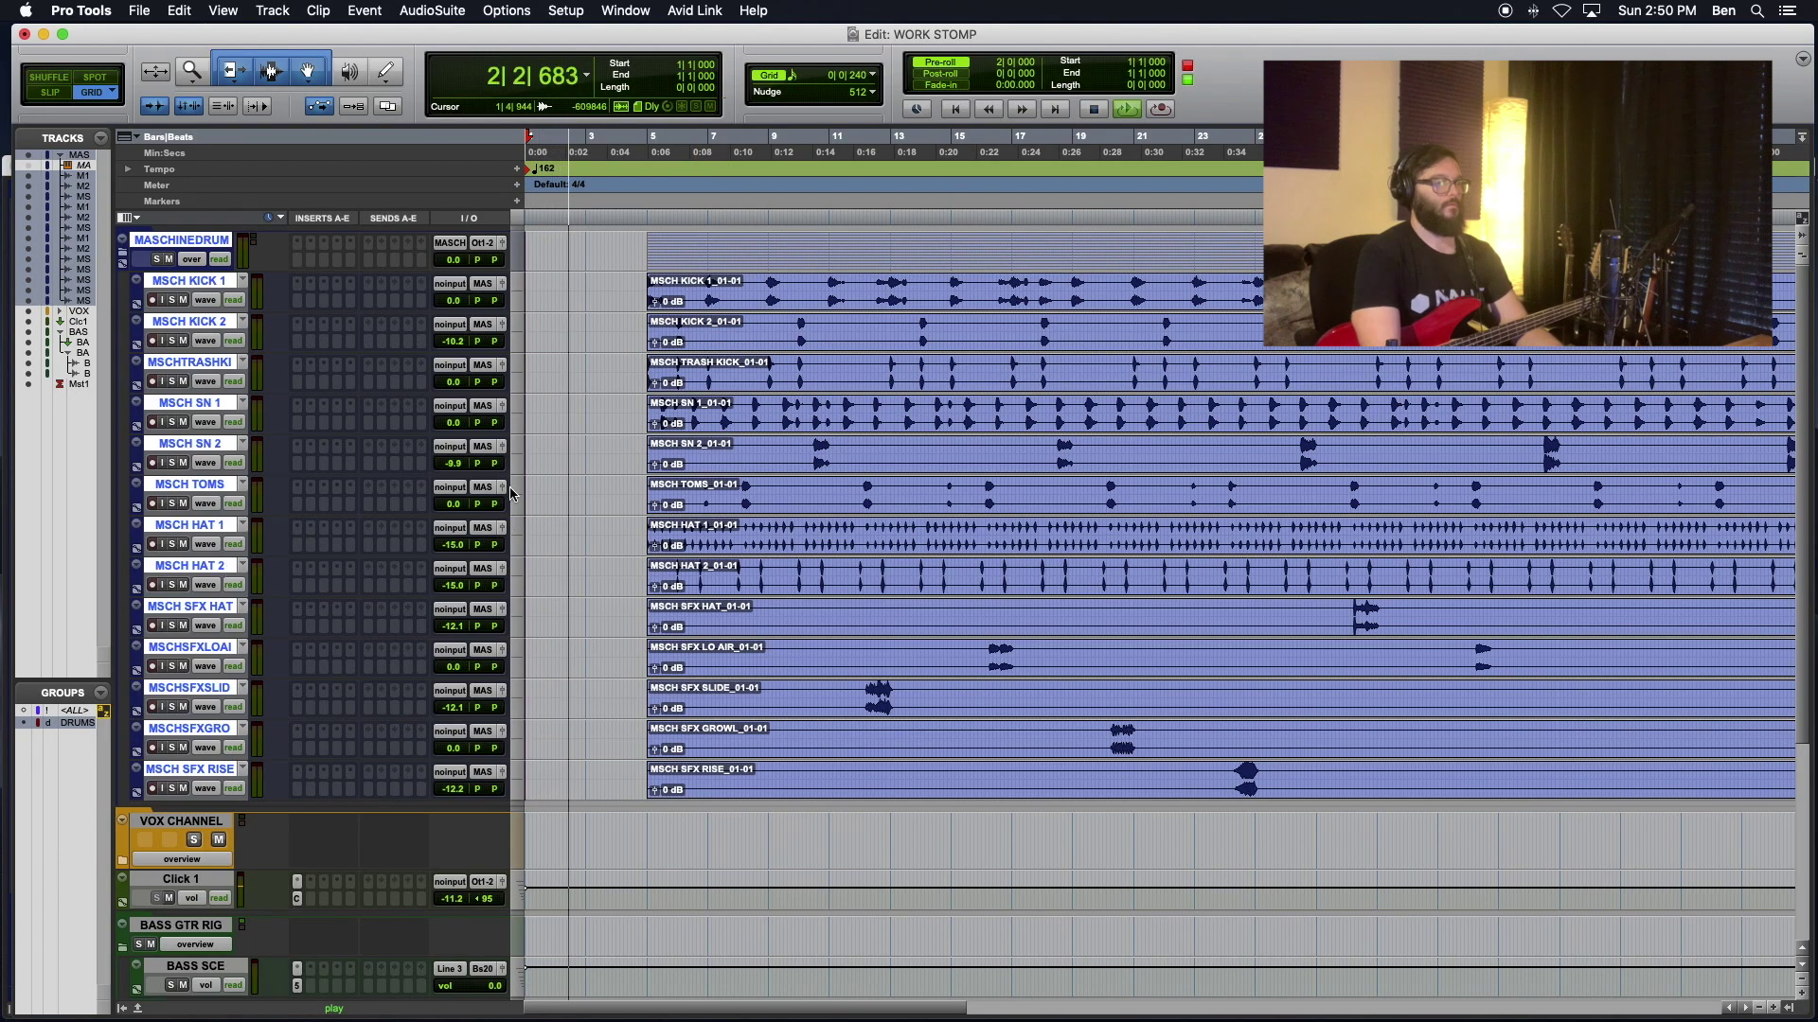
key(space)
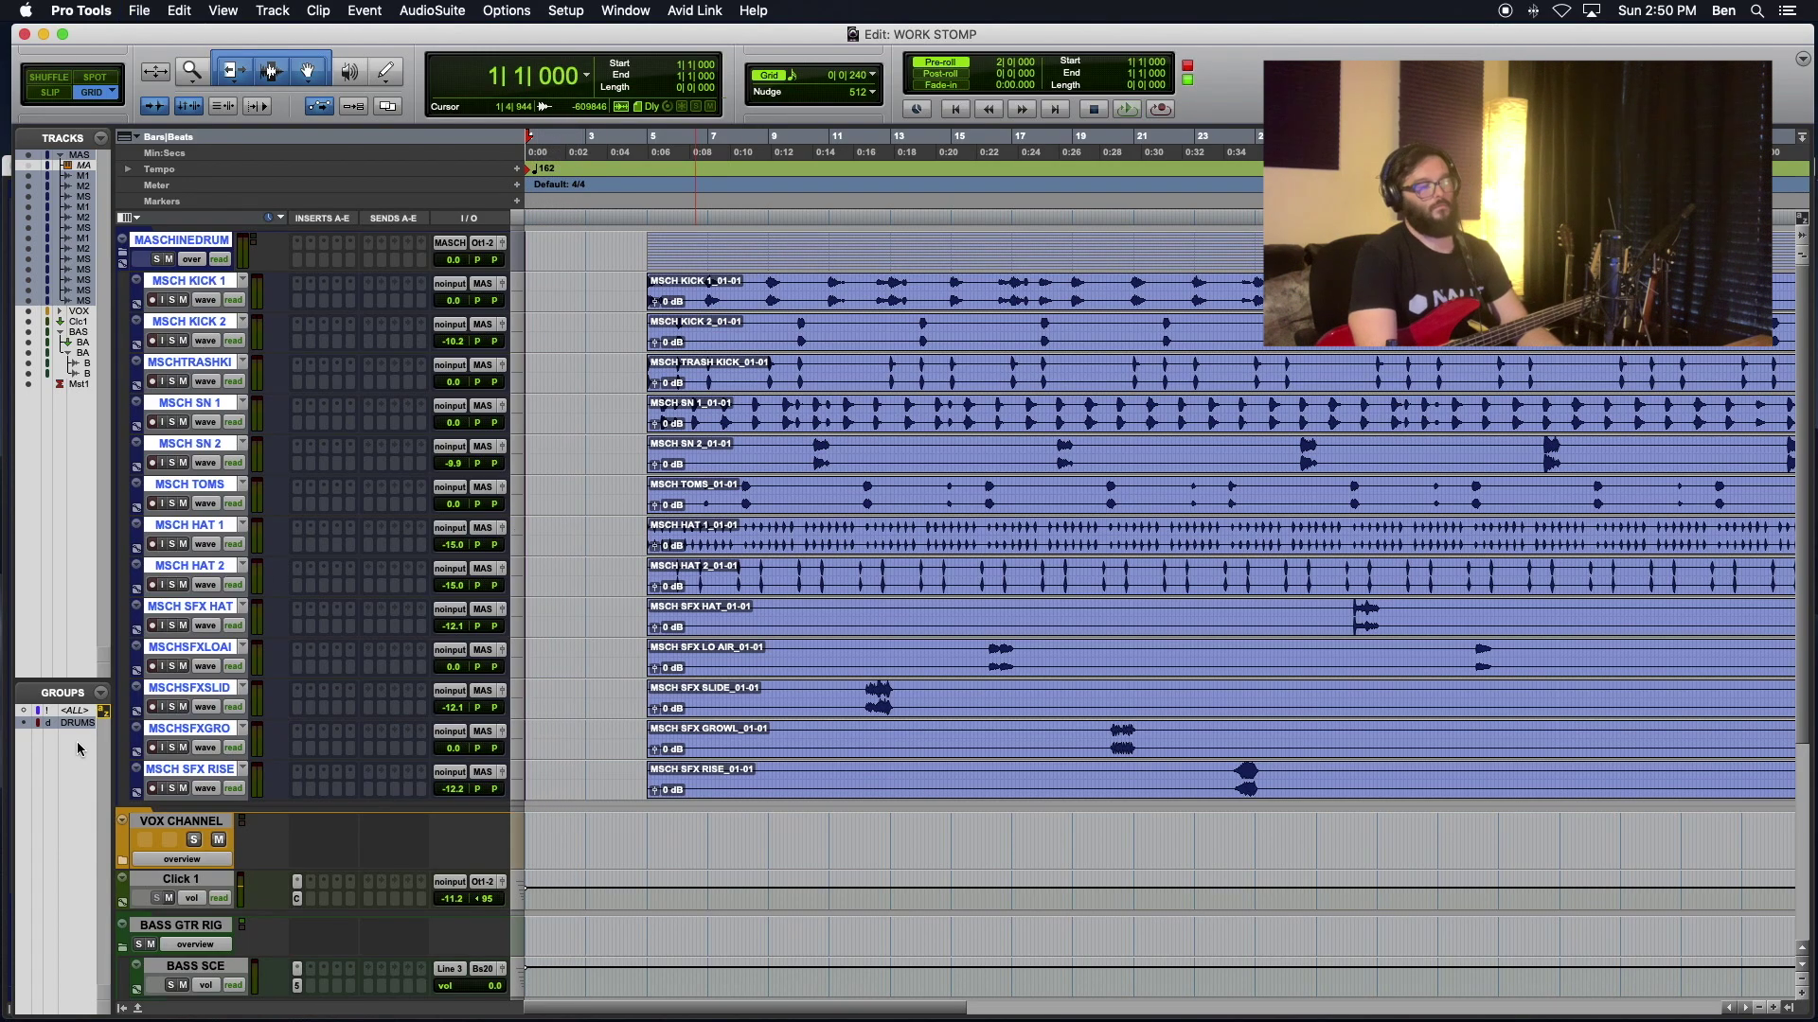
click(122, 1008)
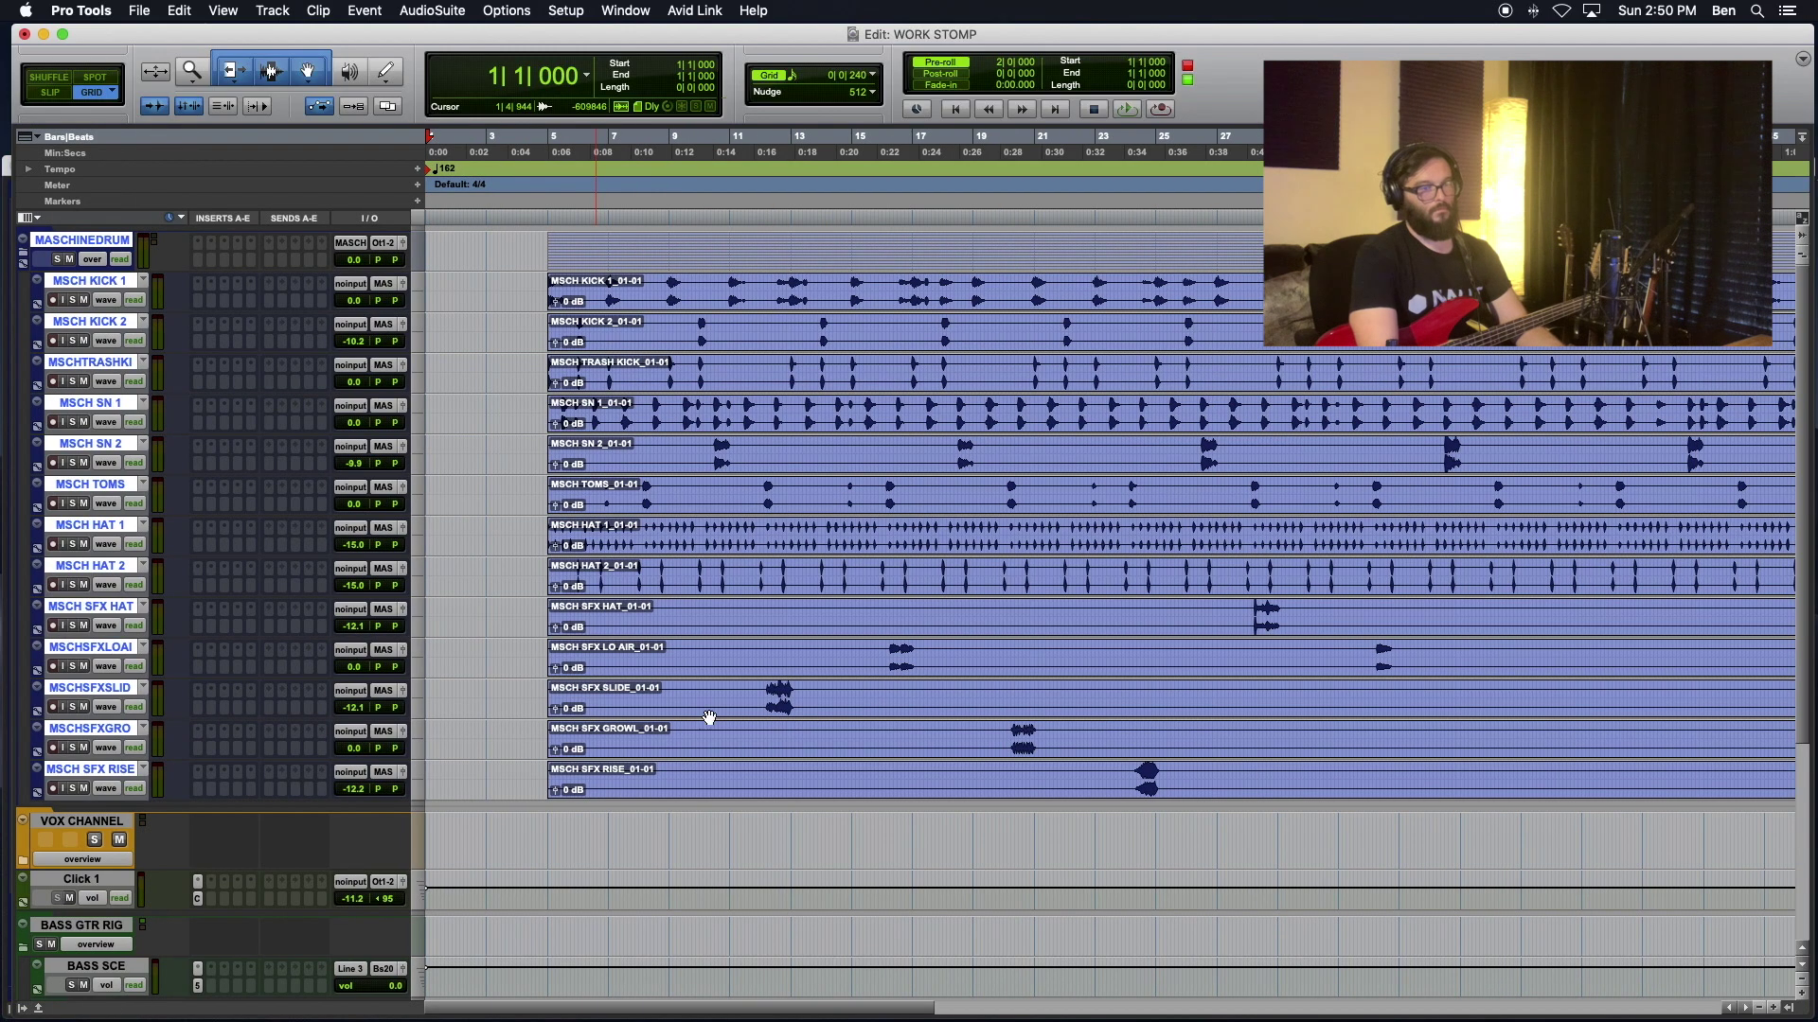
Step: Select the drum tracks from bar 1 to the clips' end at bar 93 and fit the selection in view
click(892, 354)
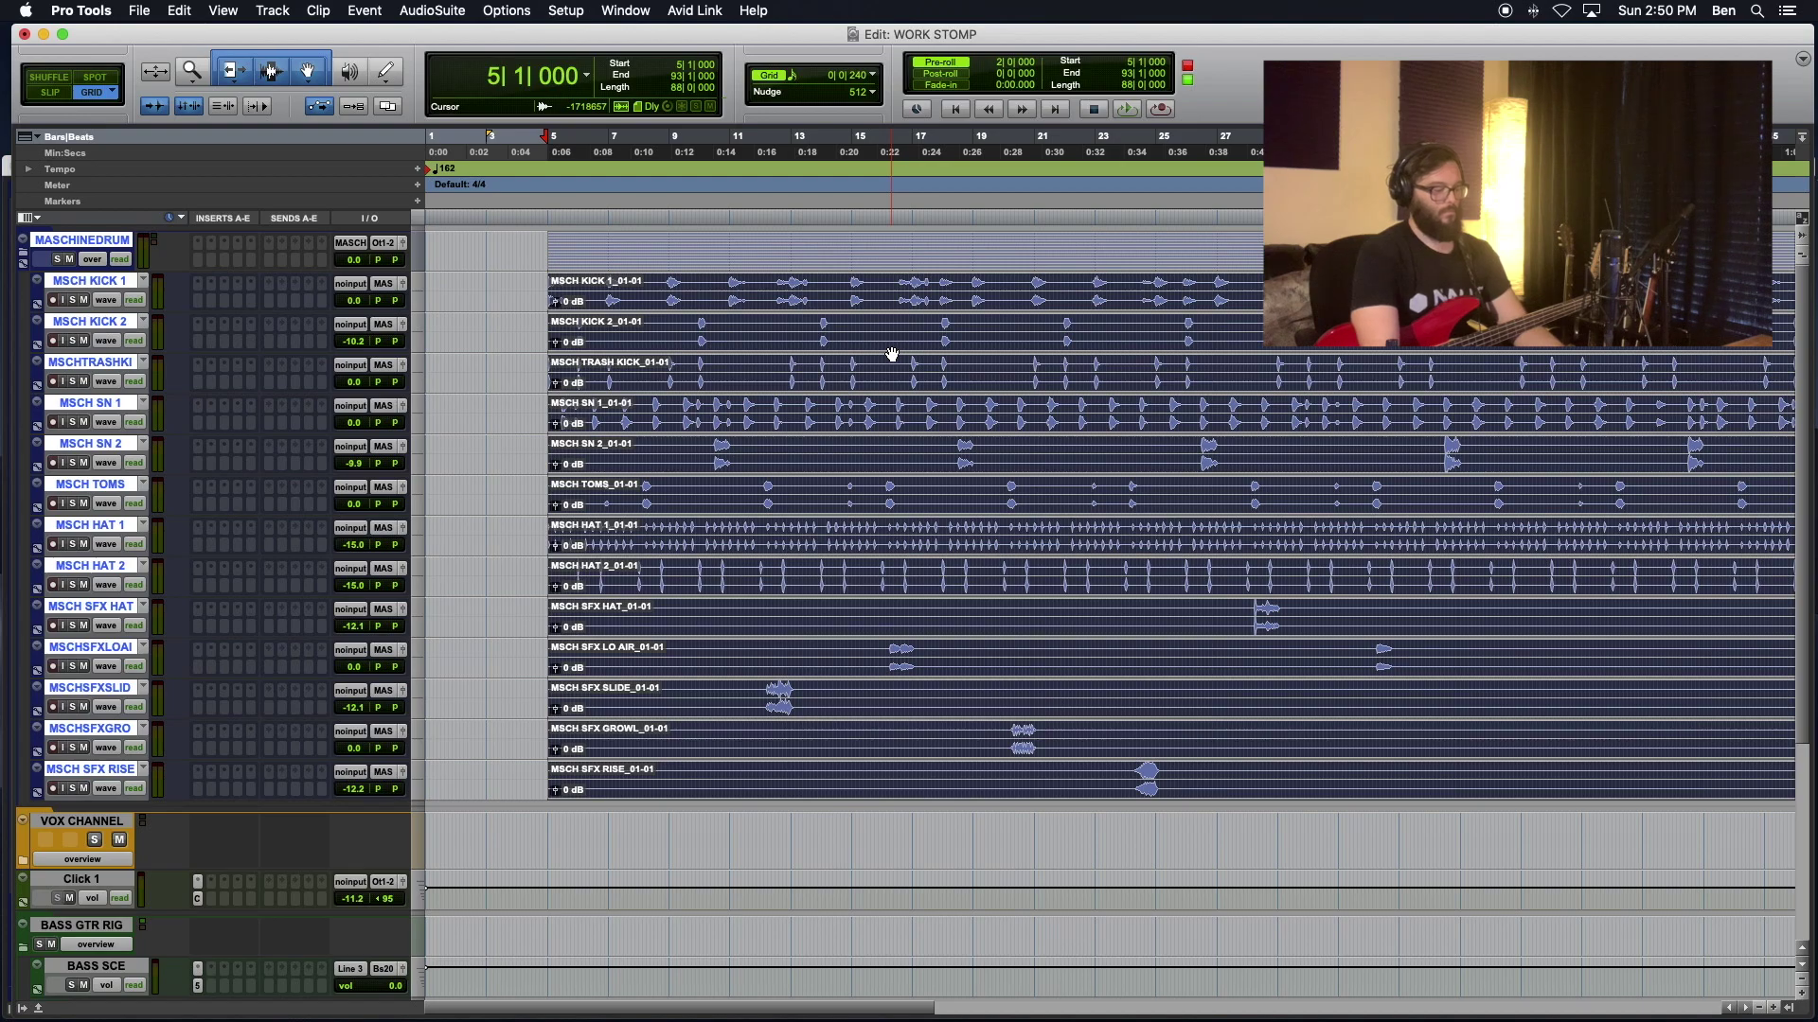
shift+click(427, 289)
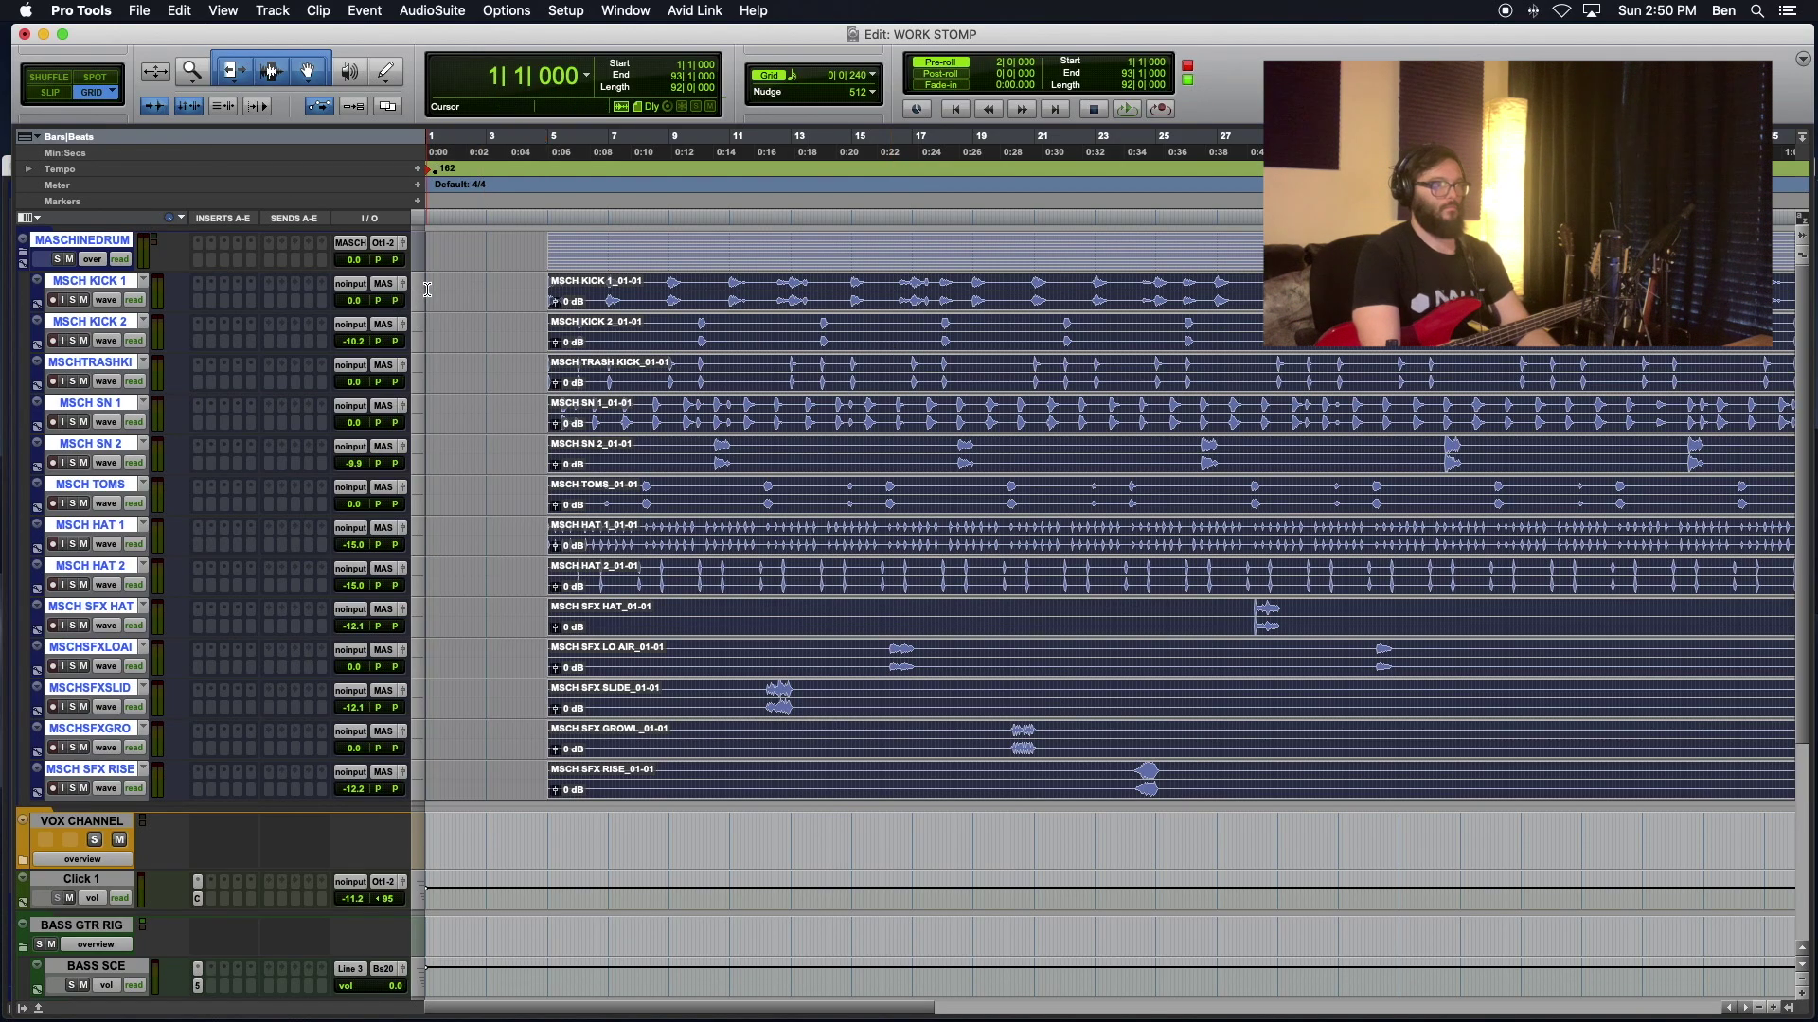
key(alt+f)
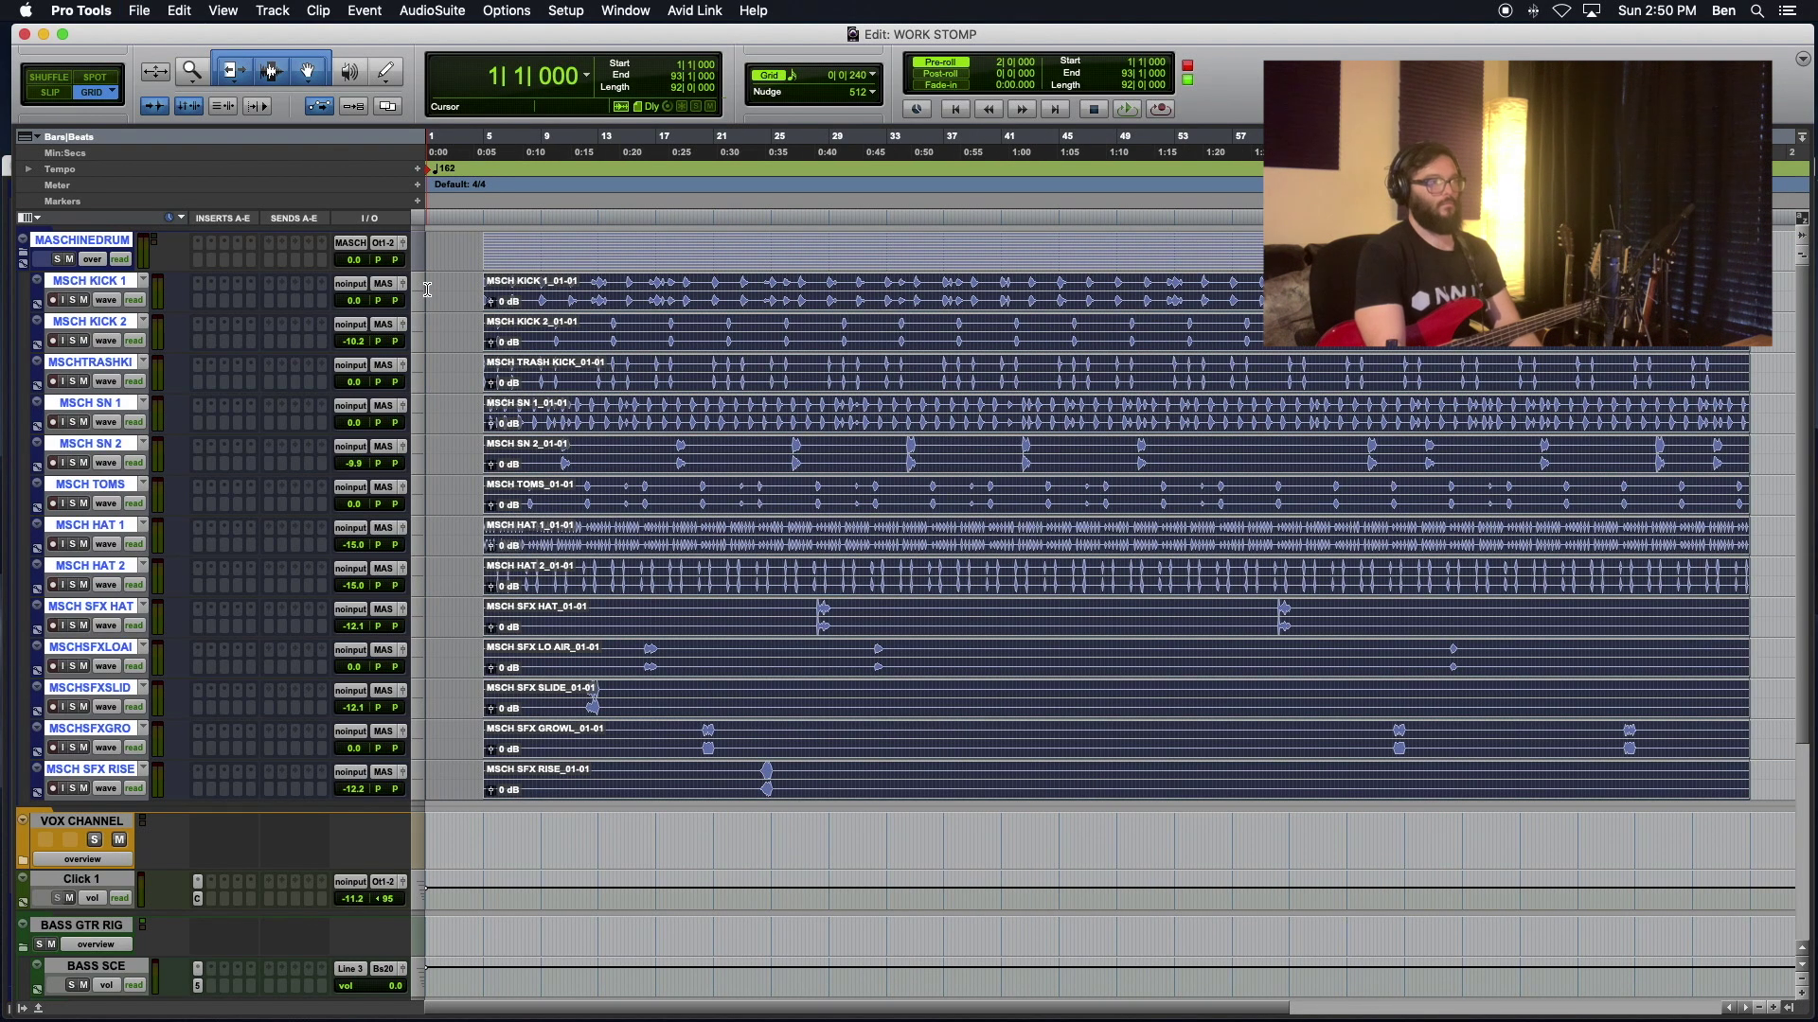
Step: Record a take on the BASS GTR and BASS GTR DI tracks from bar 1 and undo it
scroll(669, 379, down, 5)
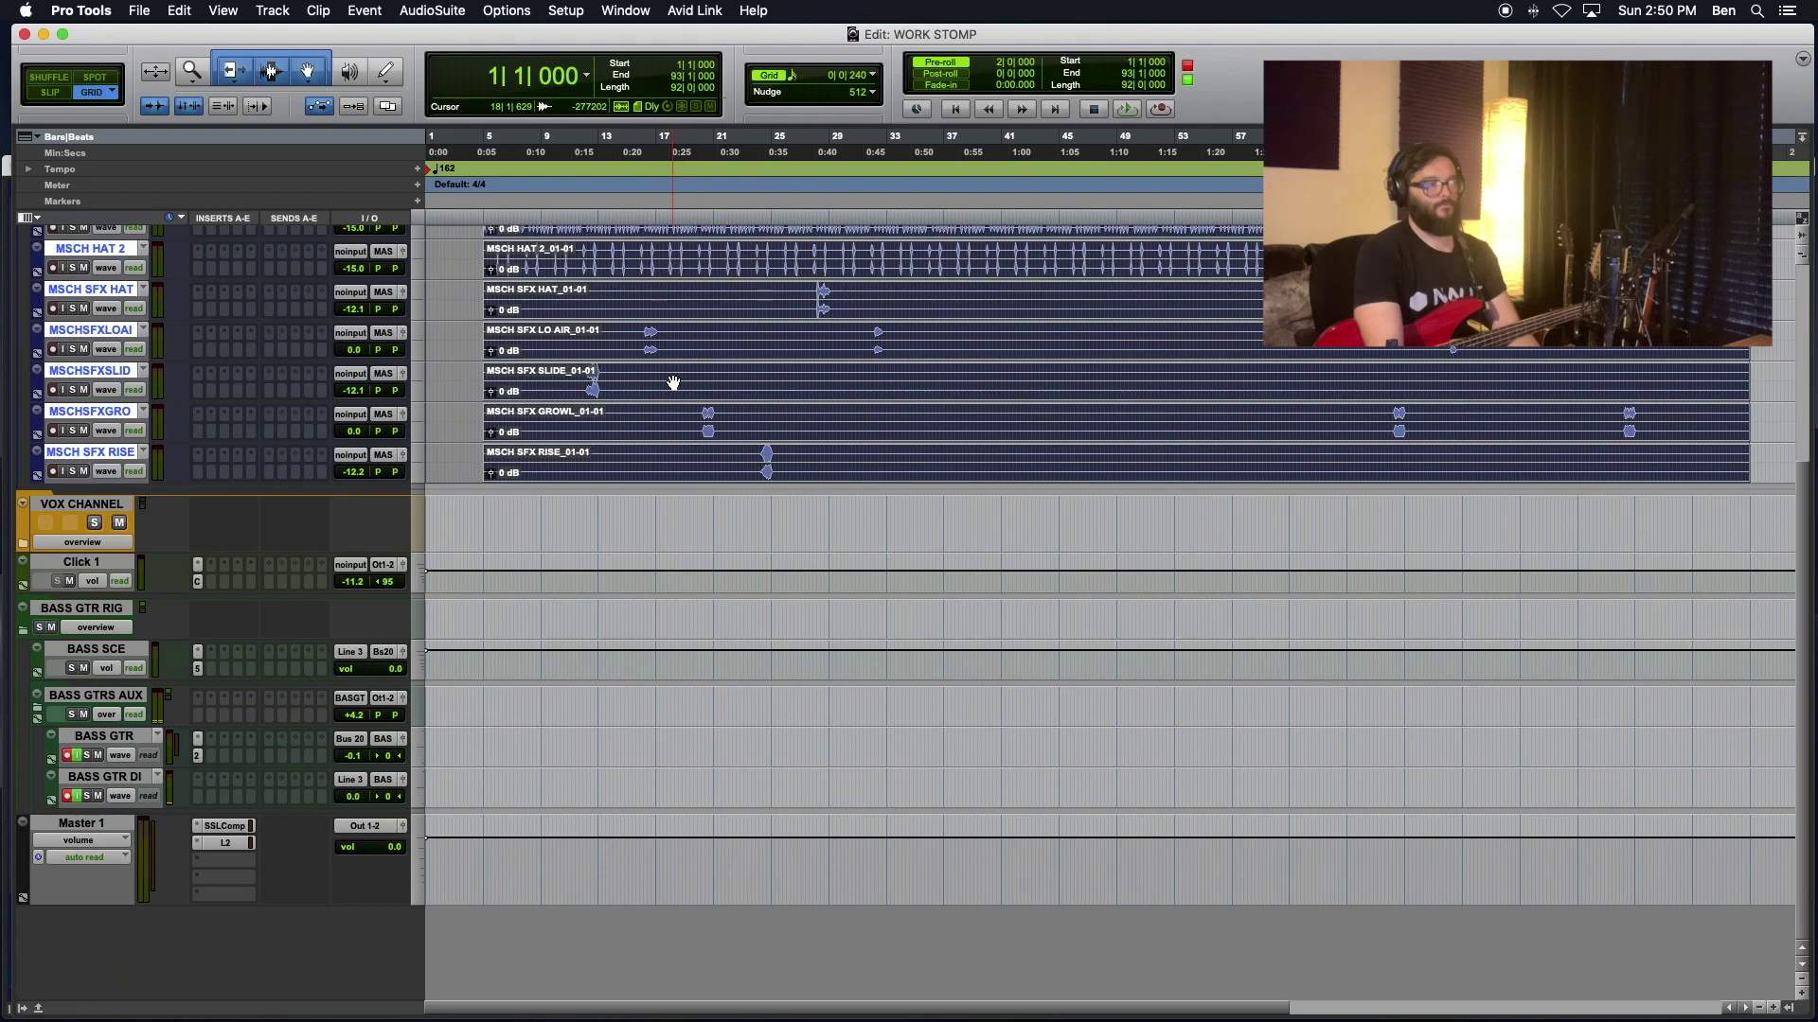
key(super+space)
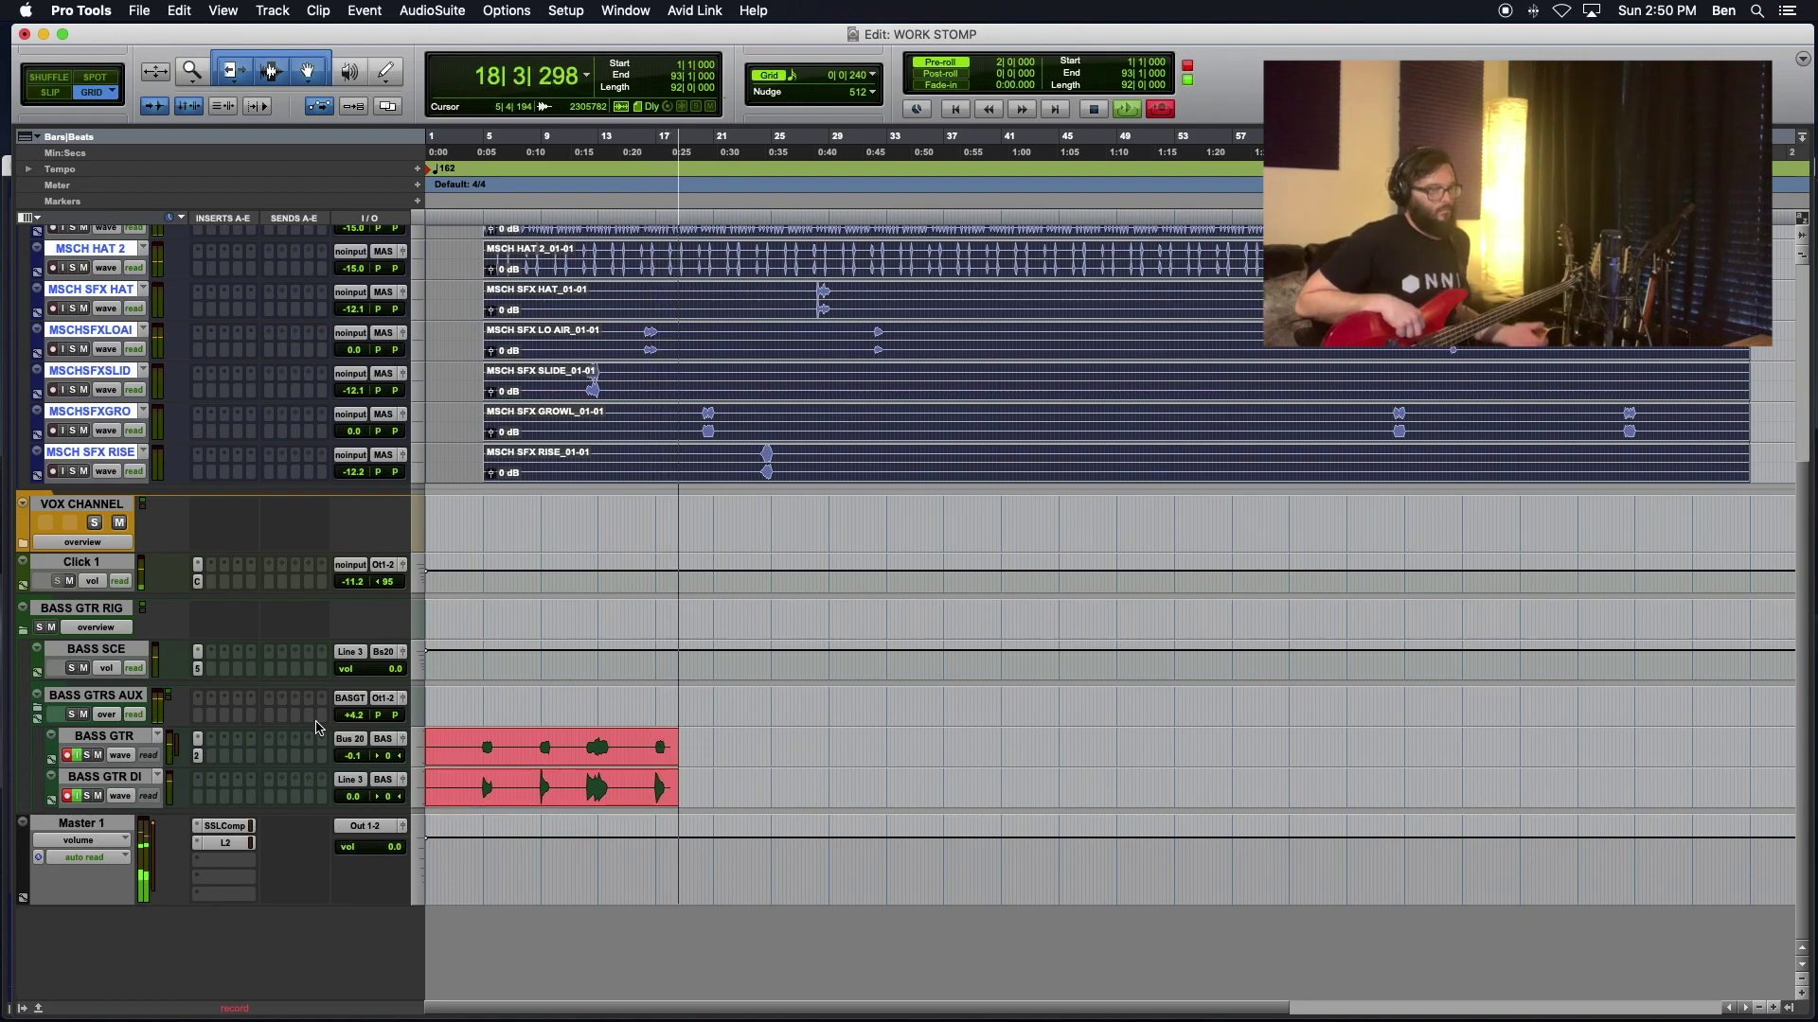
key(space)
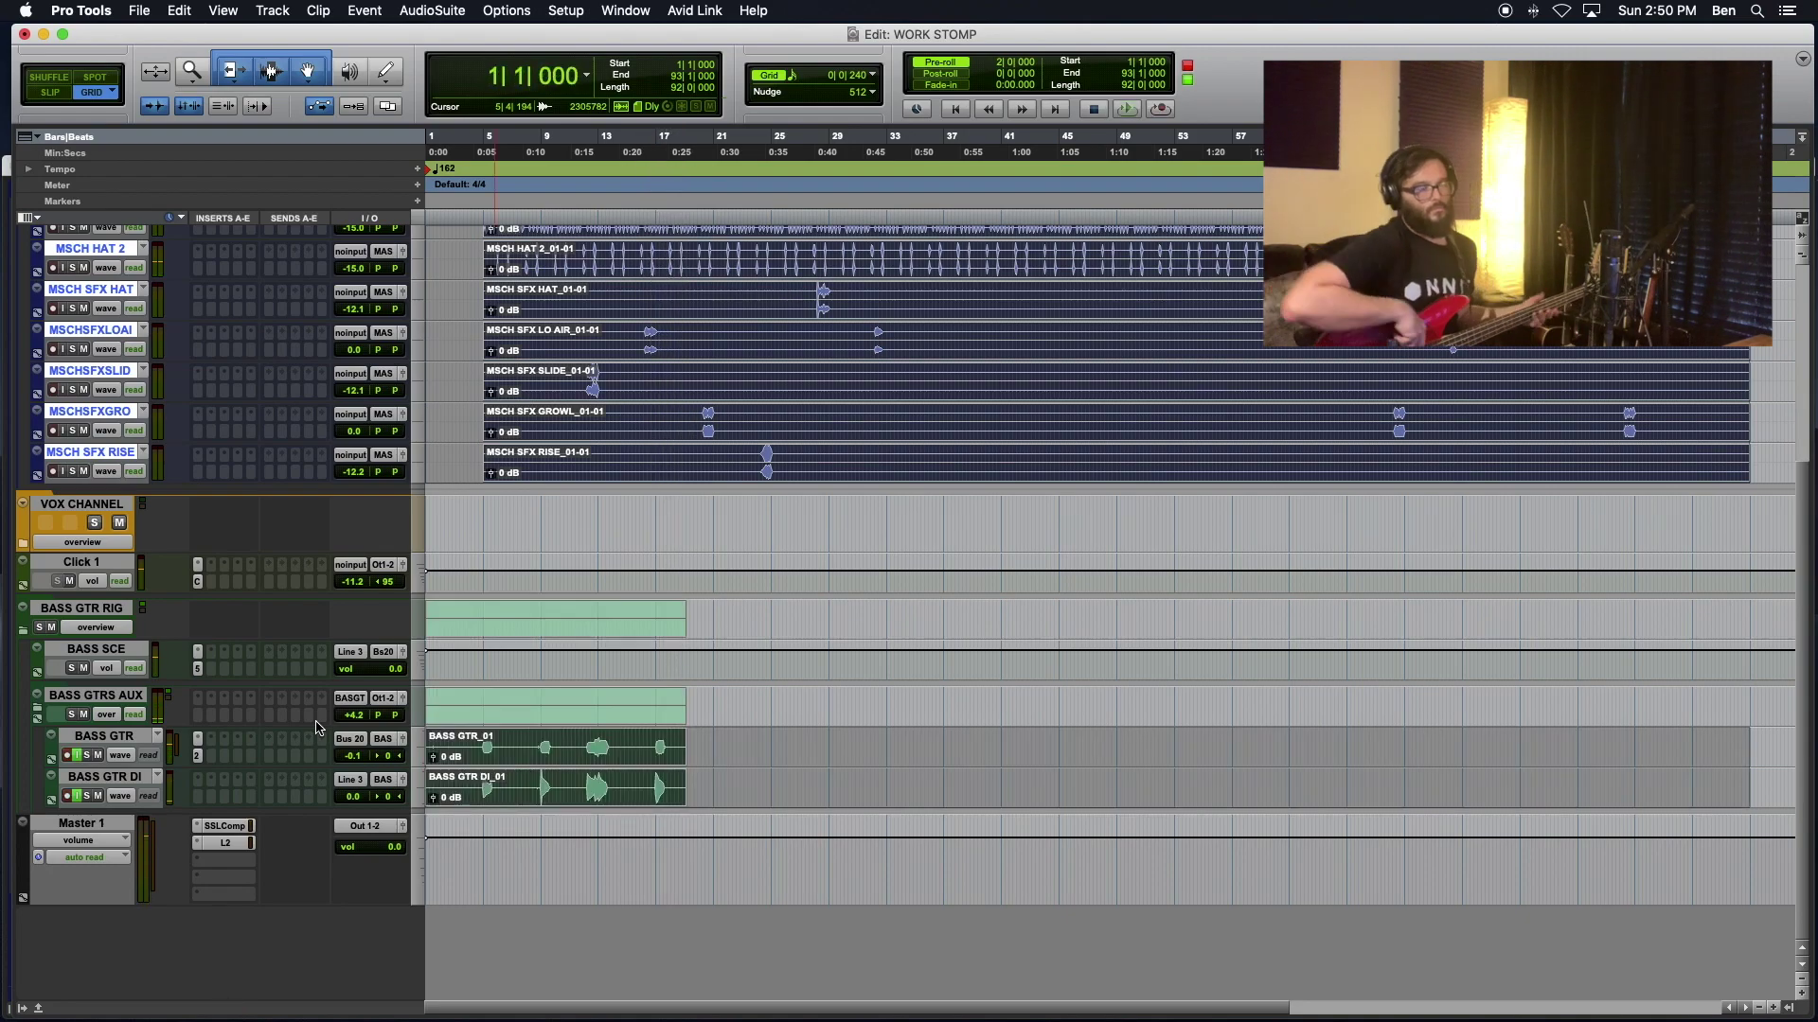
key(super+z)
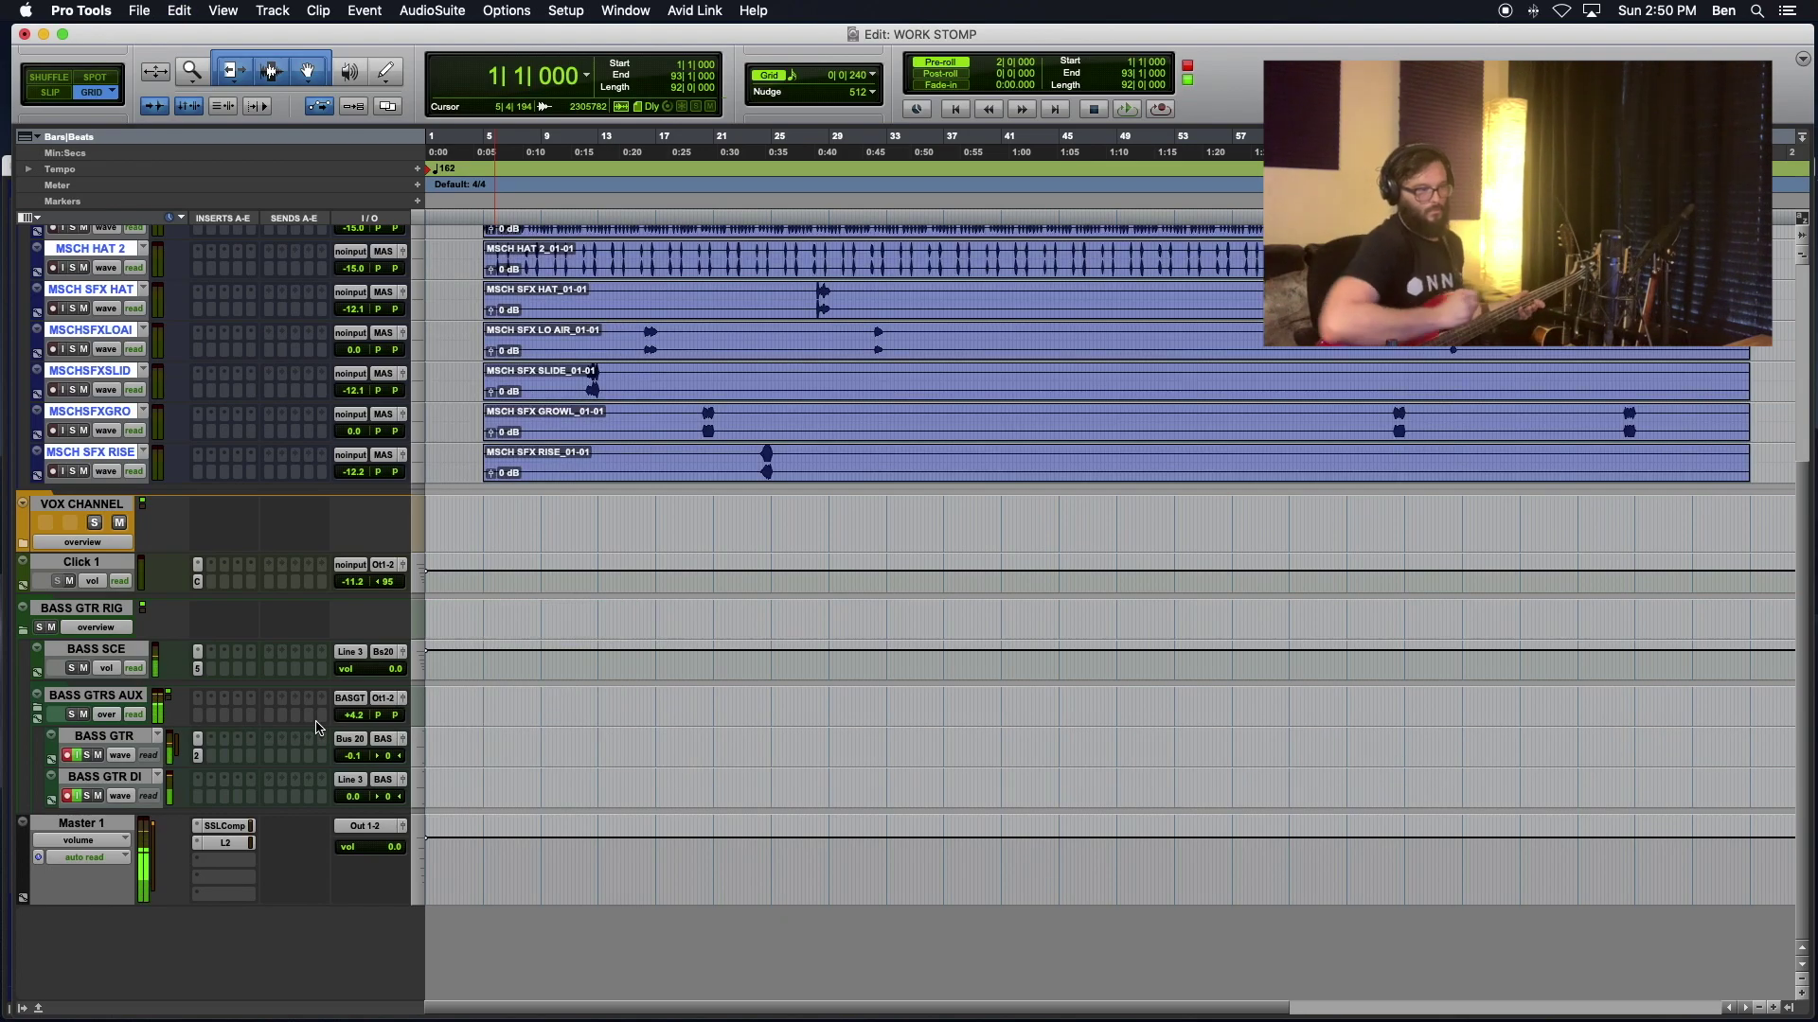
Step: Record two more bass passes from bar 1 with the Mix window open, and return to the Edit window
key(super+equal)
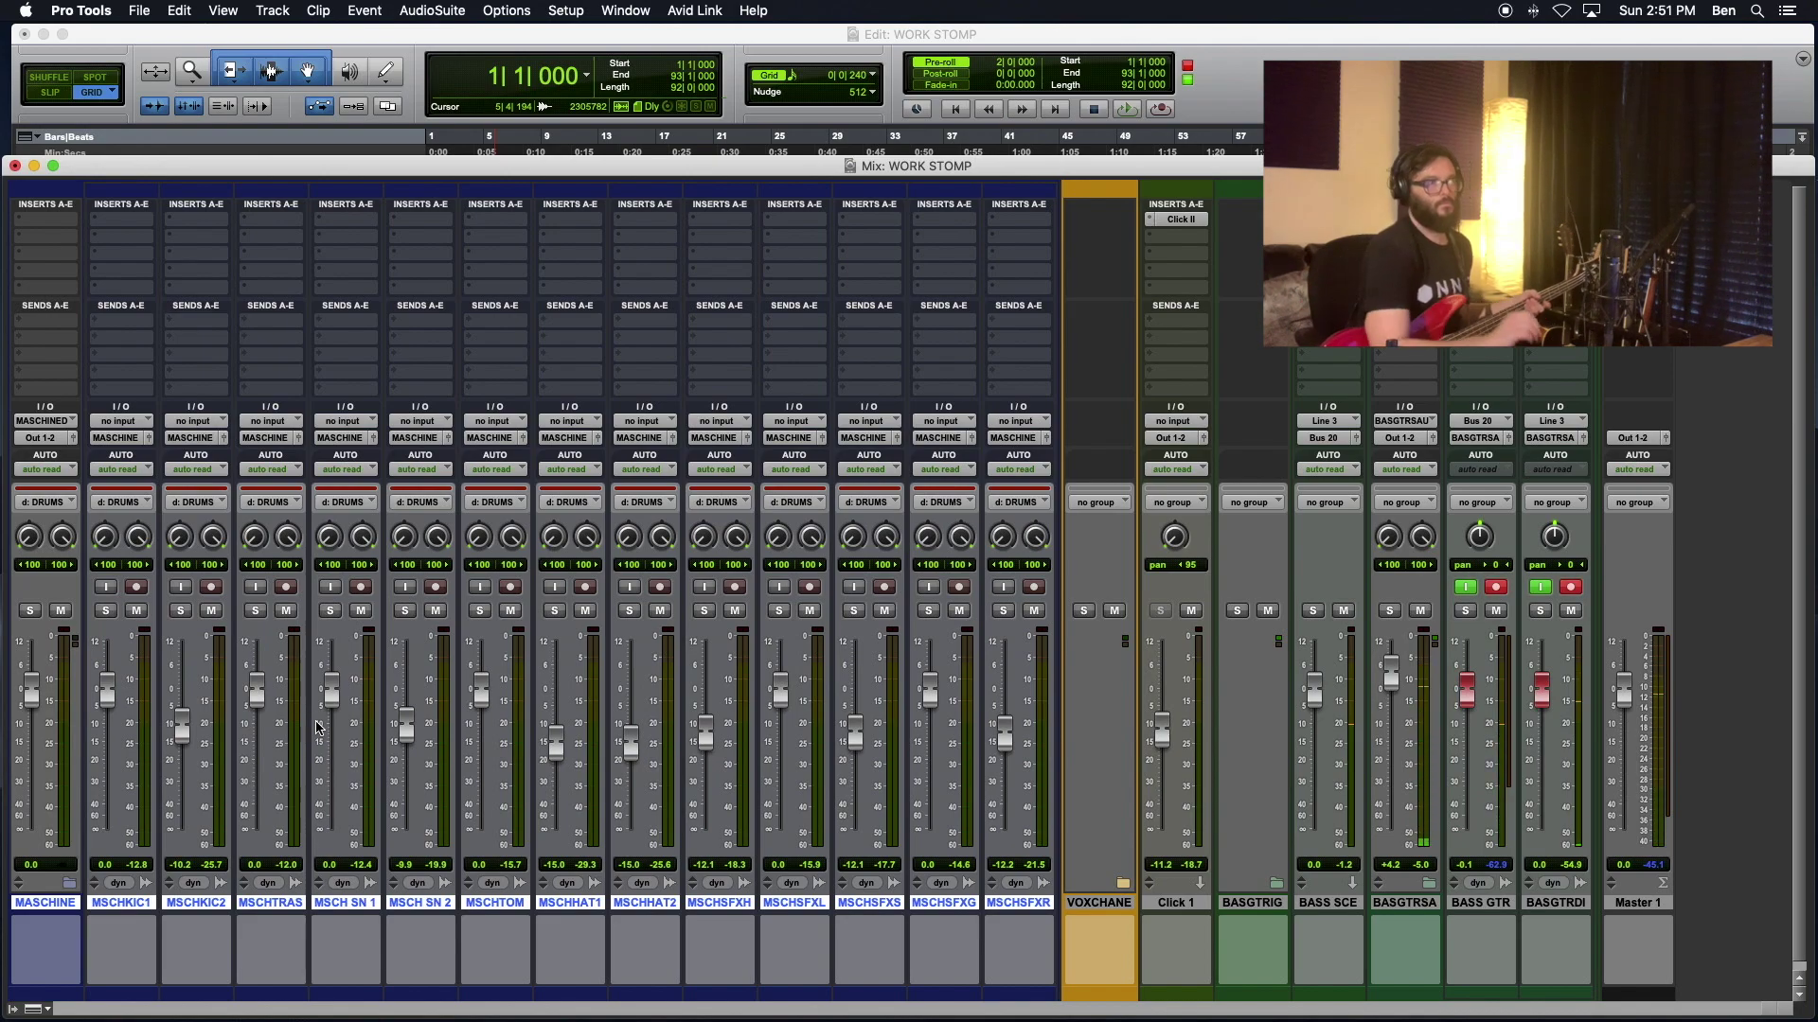
key(super+space)
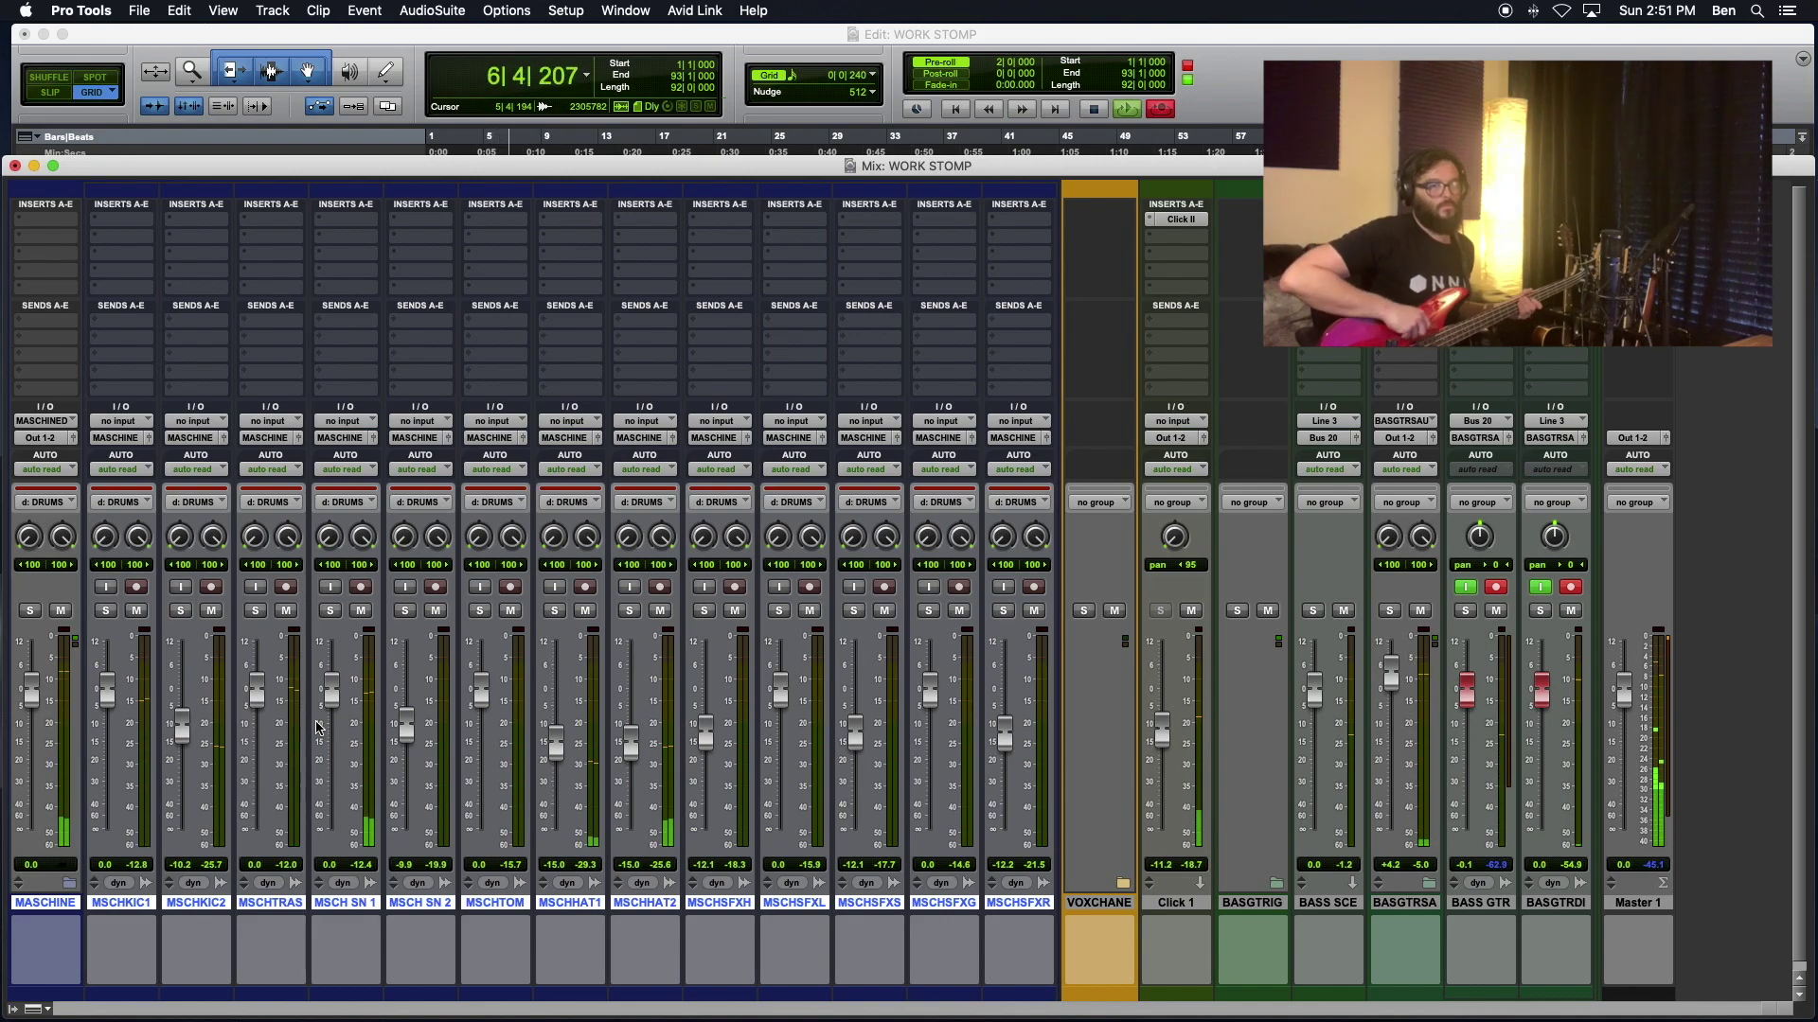
key(space)
key(super+space)
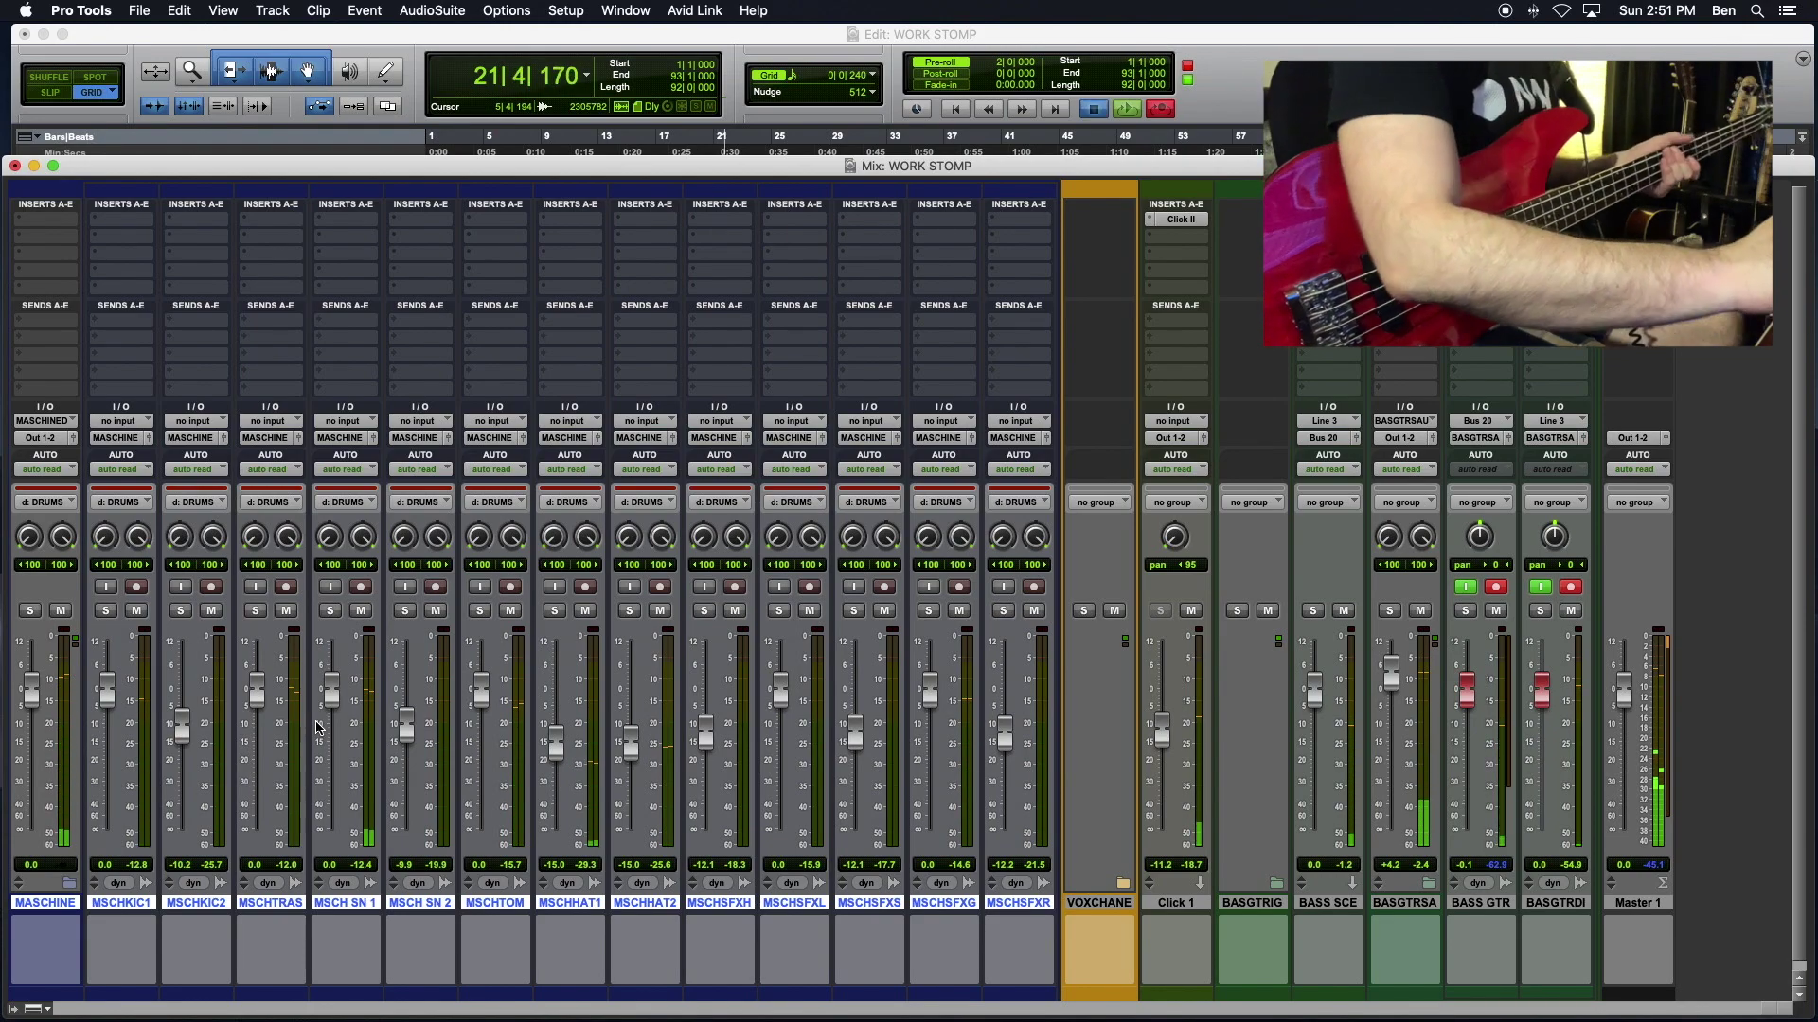
key(space)
key(super+equal)
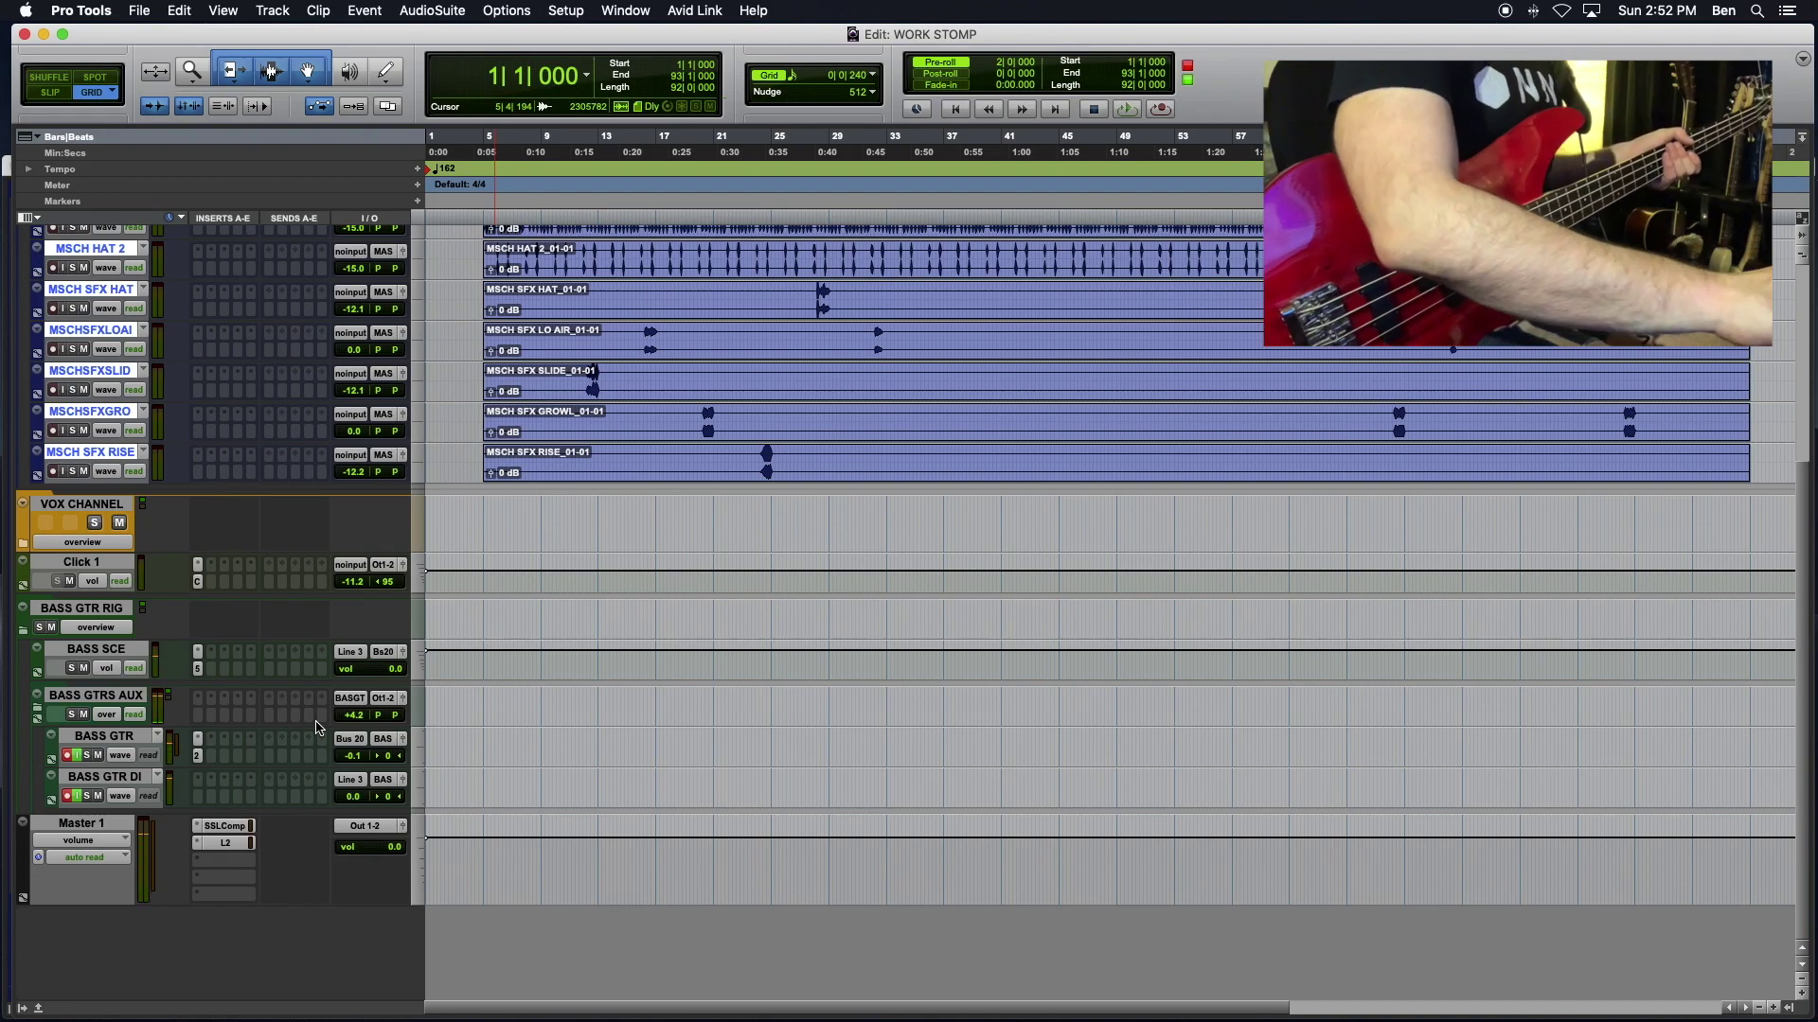
Step: Record another take from bar 1 on both bass tracks and undo it
key(F12)
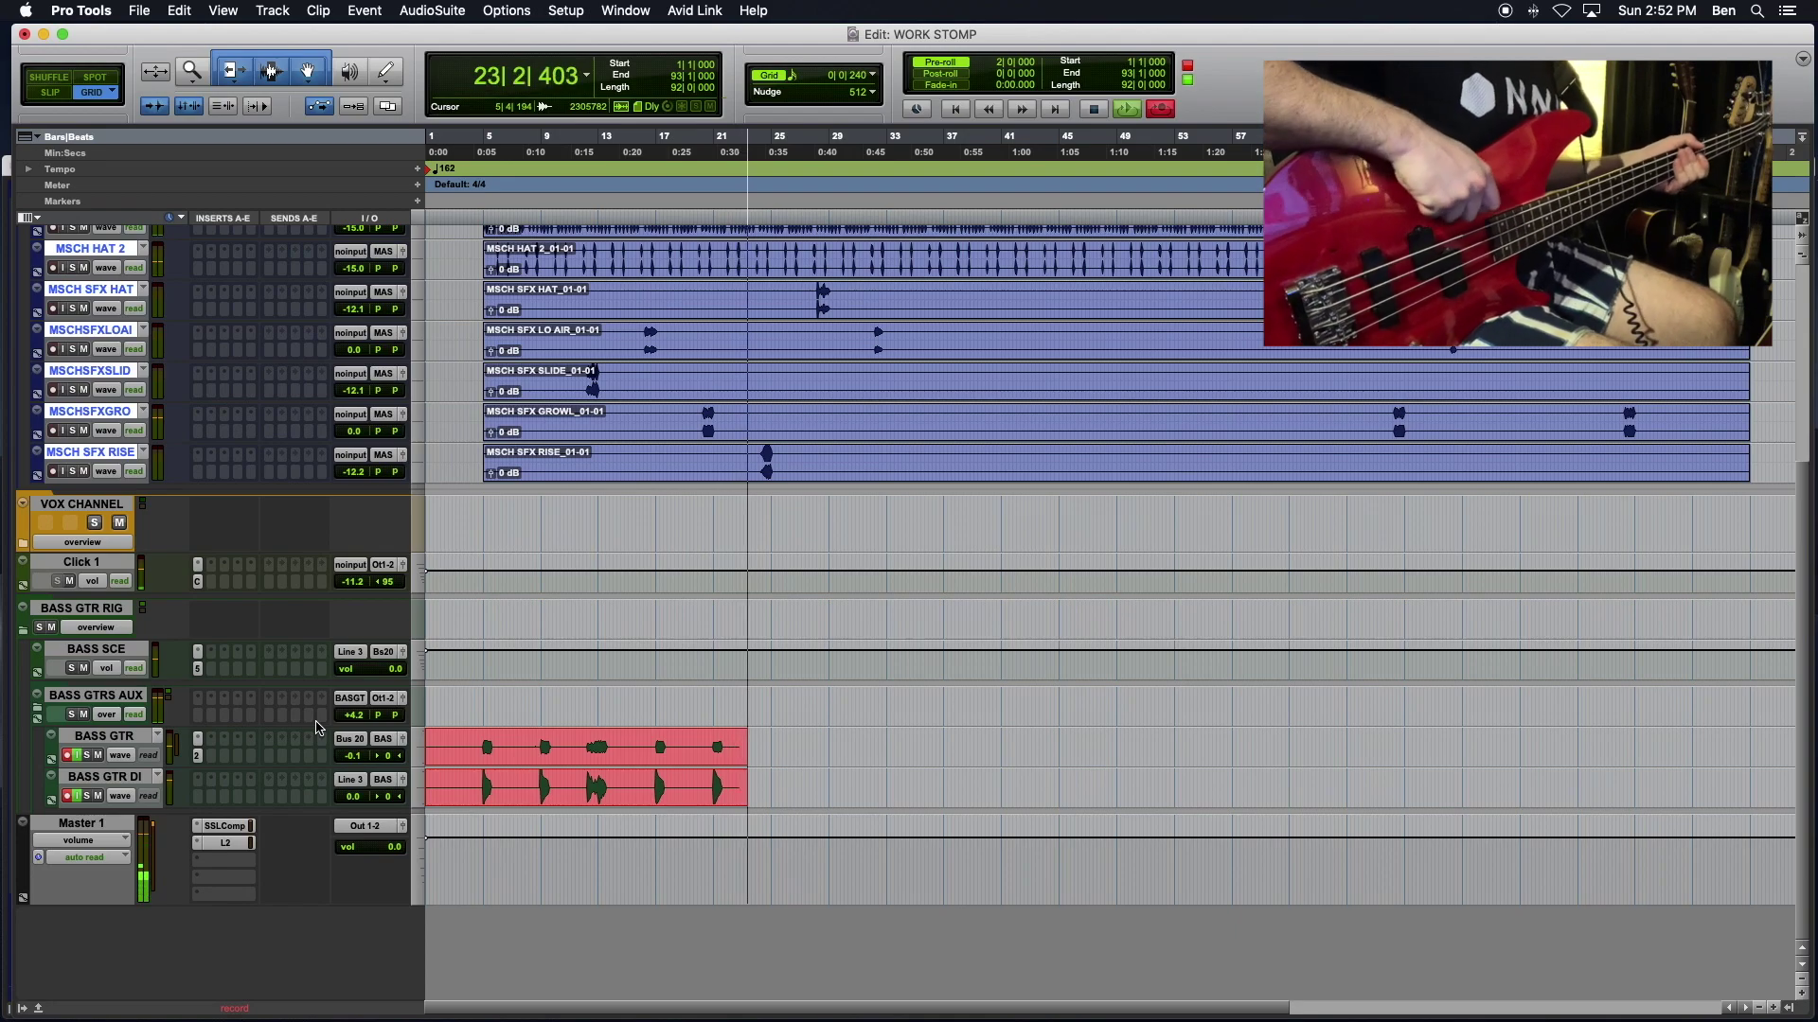
key(space)
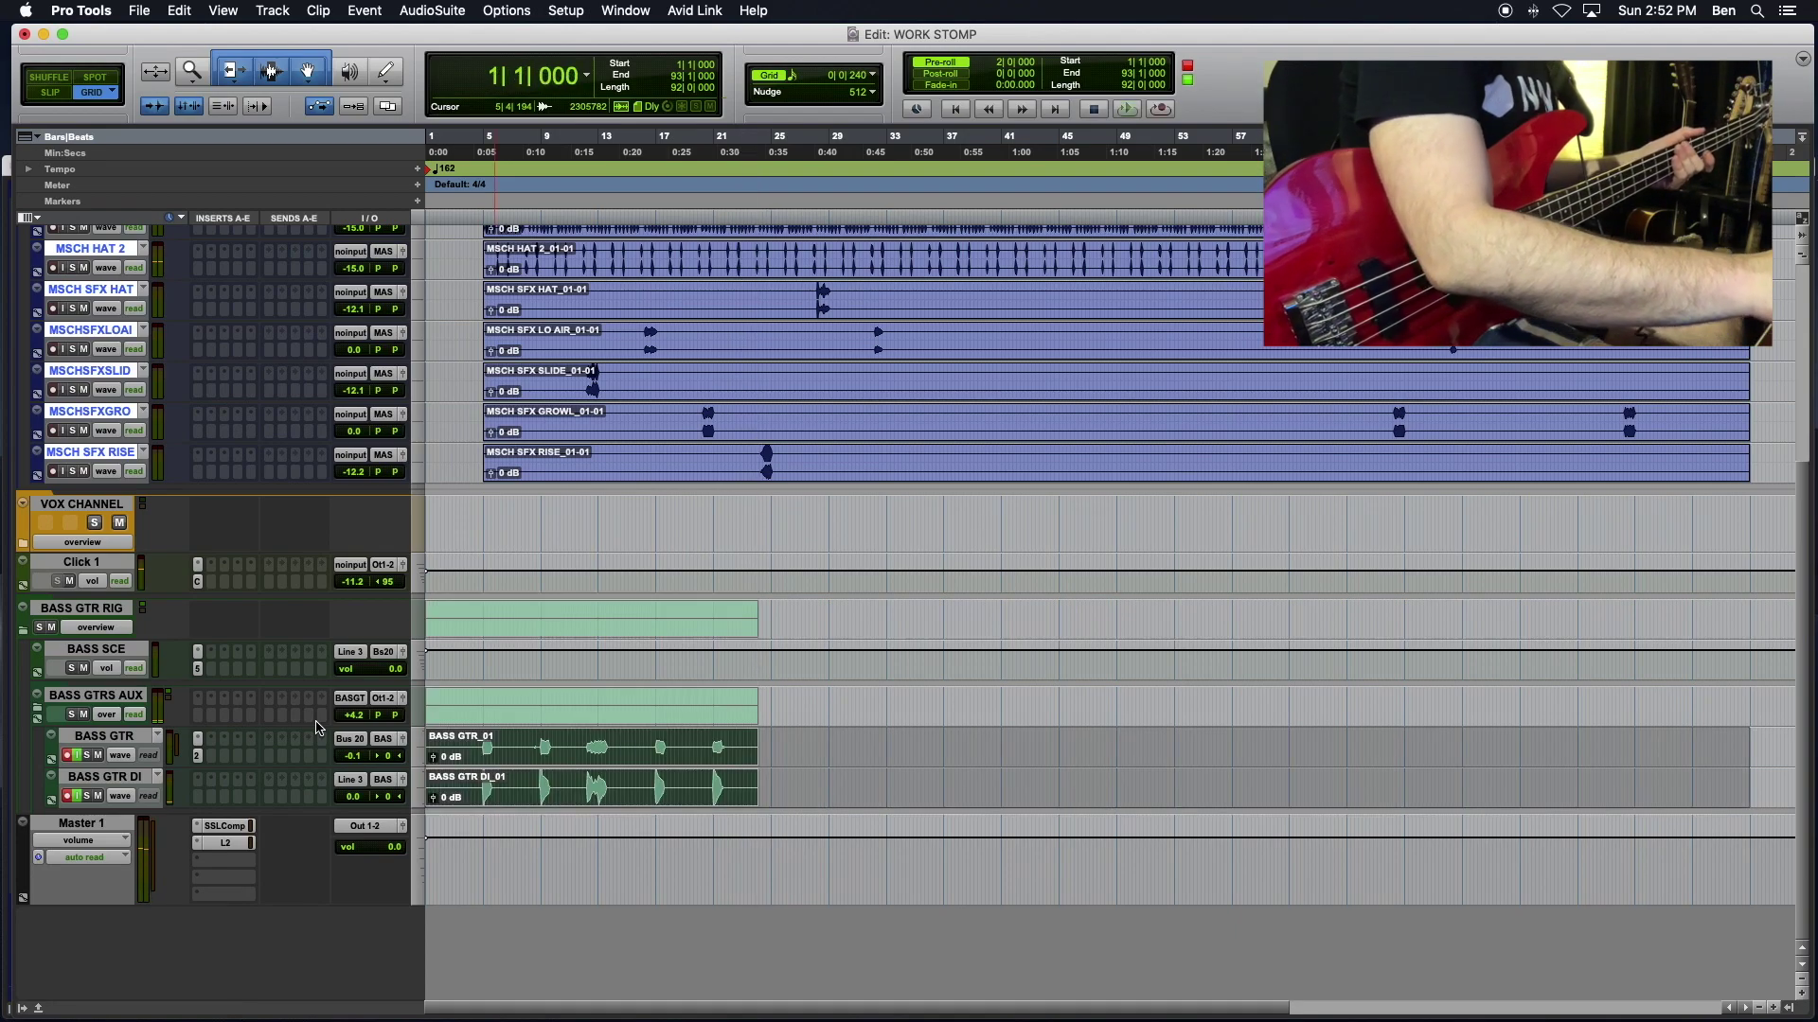
key(super+z)
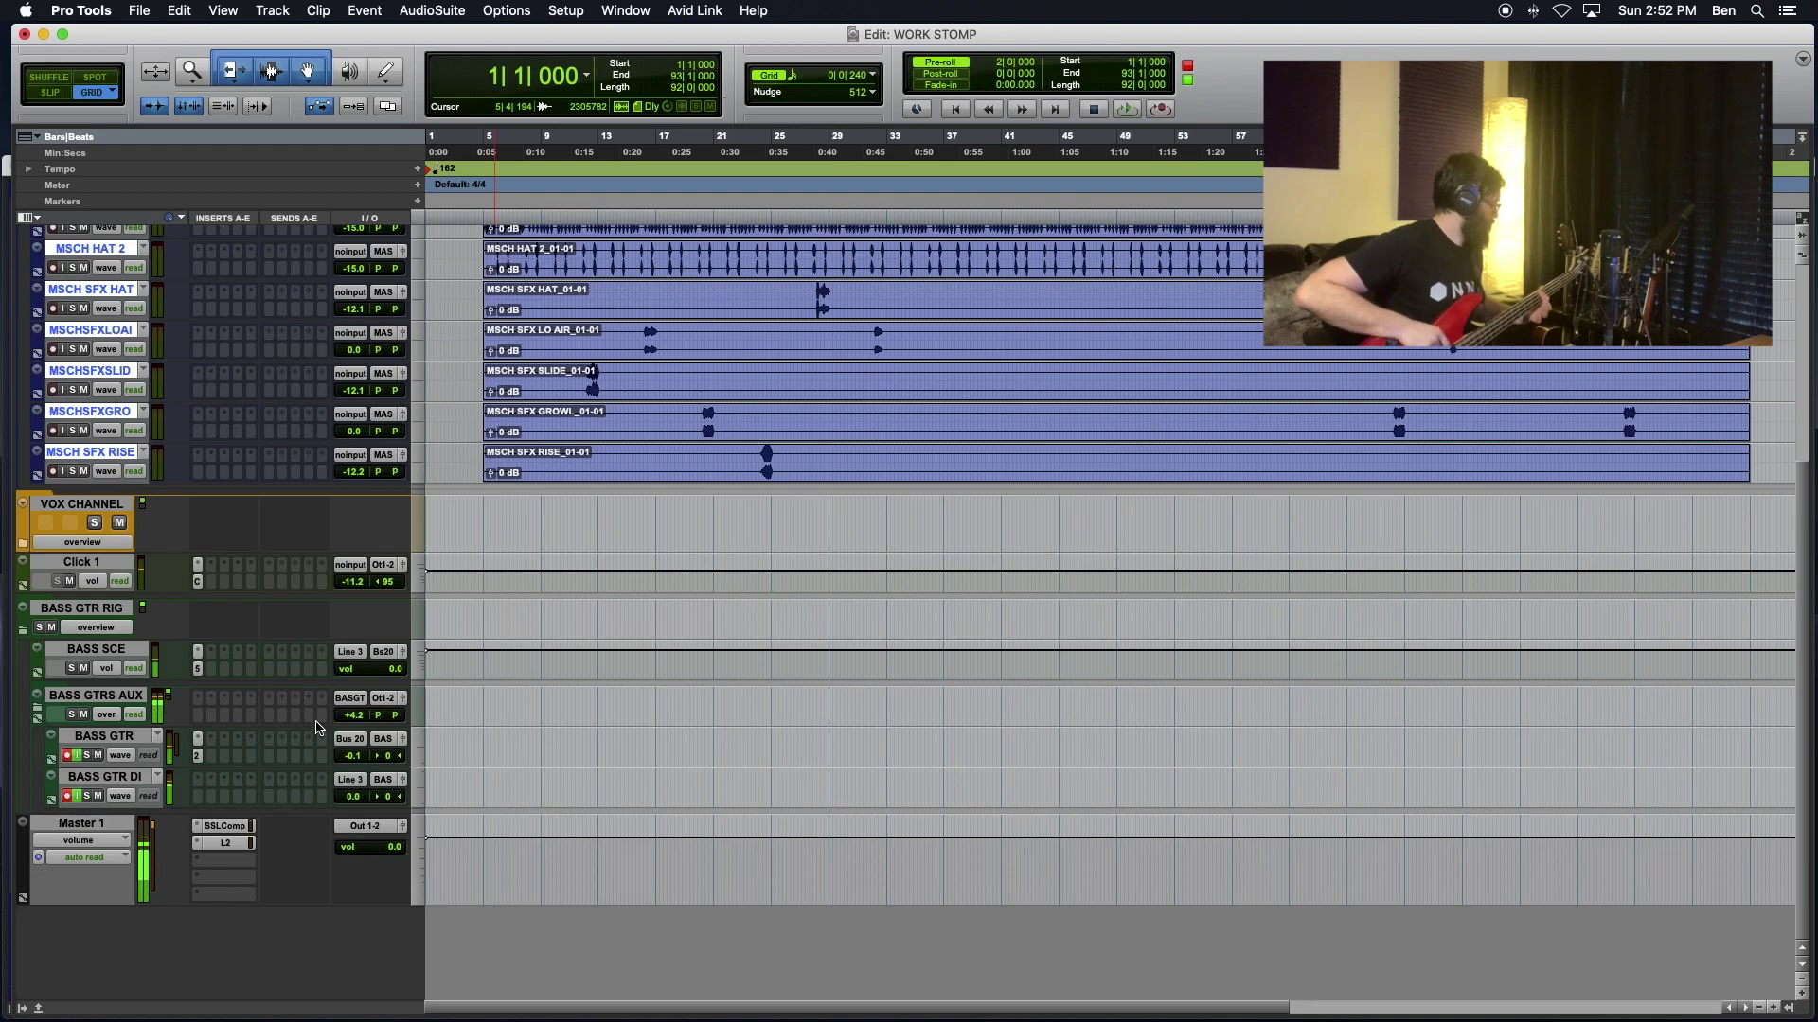
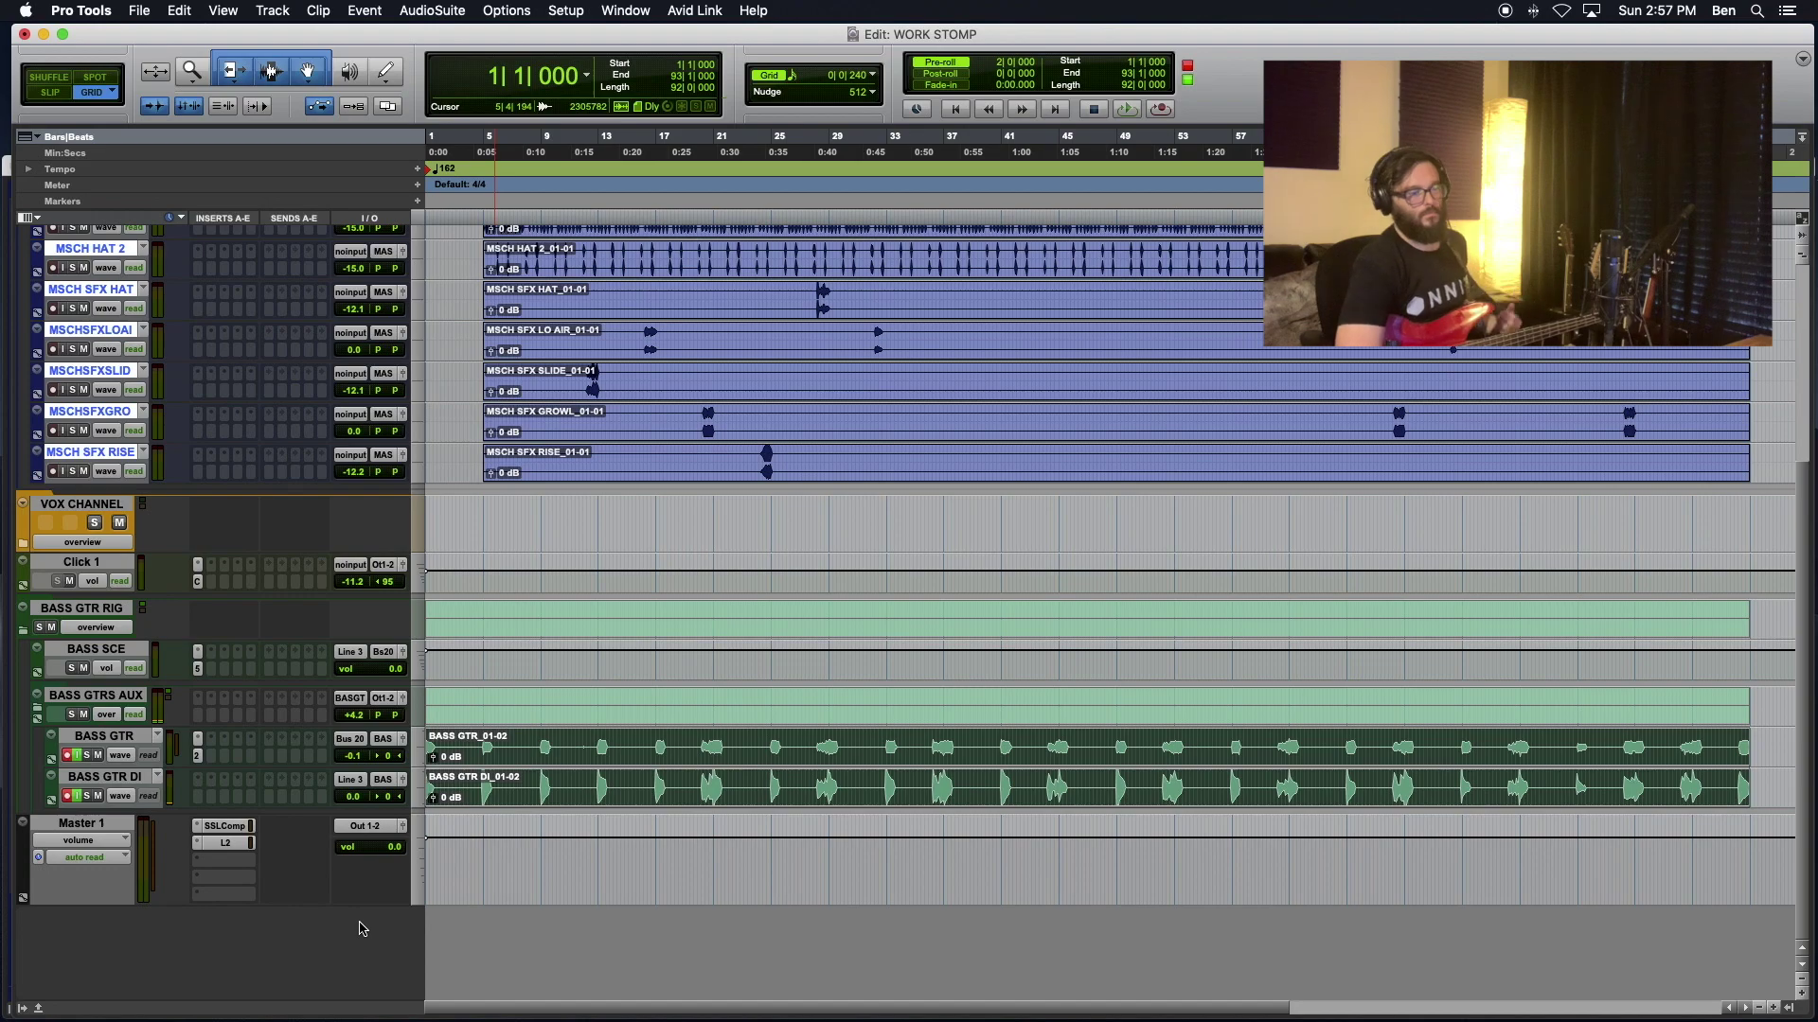
Step: Select the BASS GTR DI clip and examine the BASS GTR track's playlist options and the DI clip's editing options
click(508, 779)
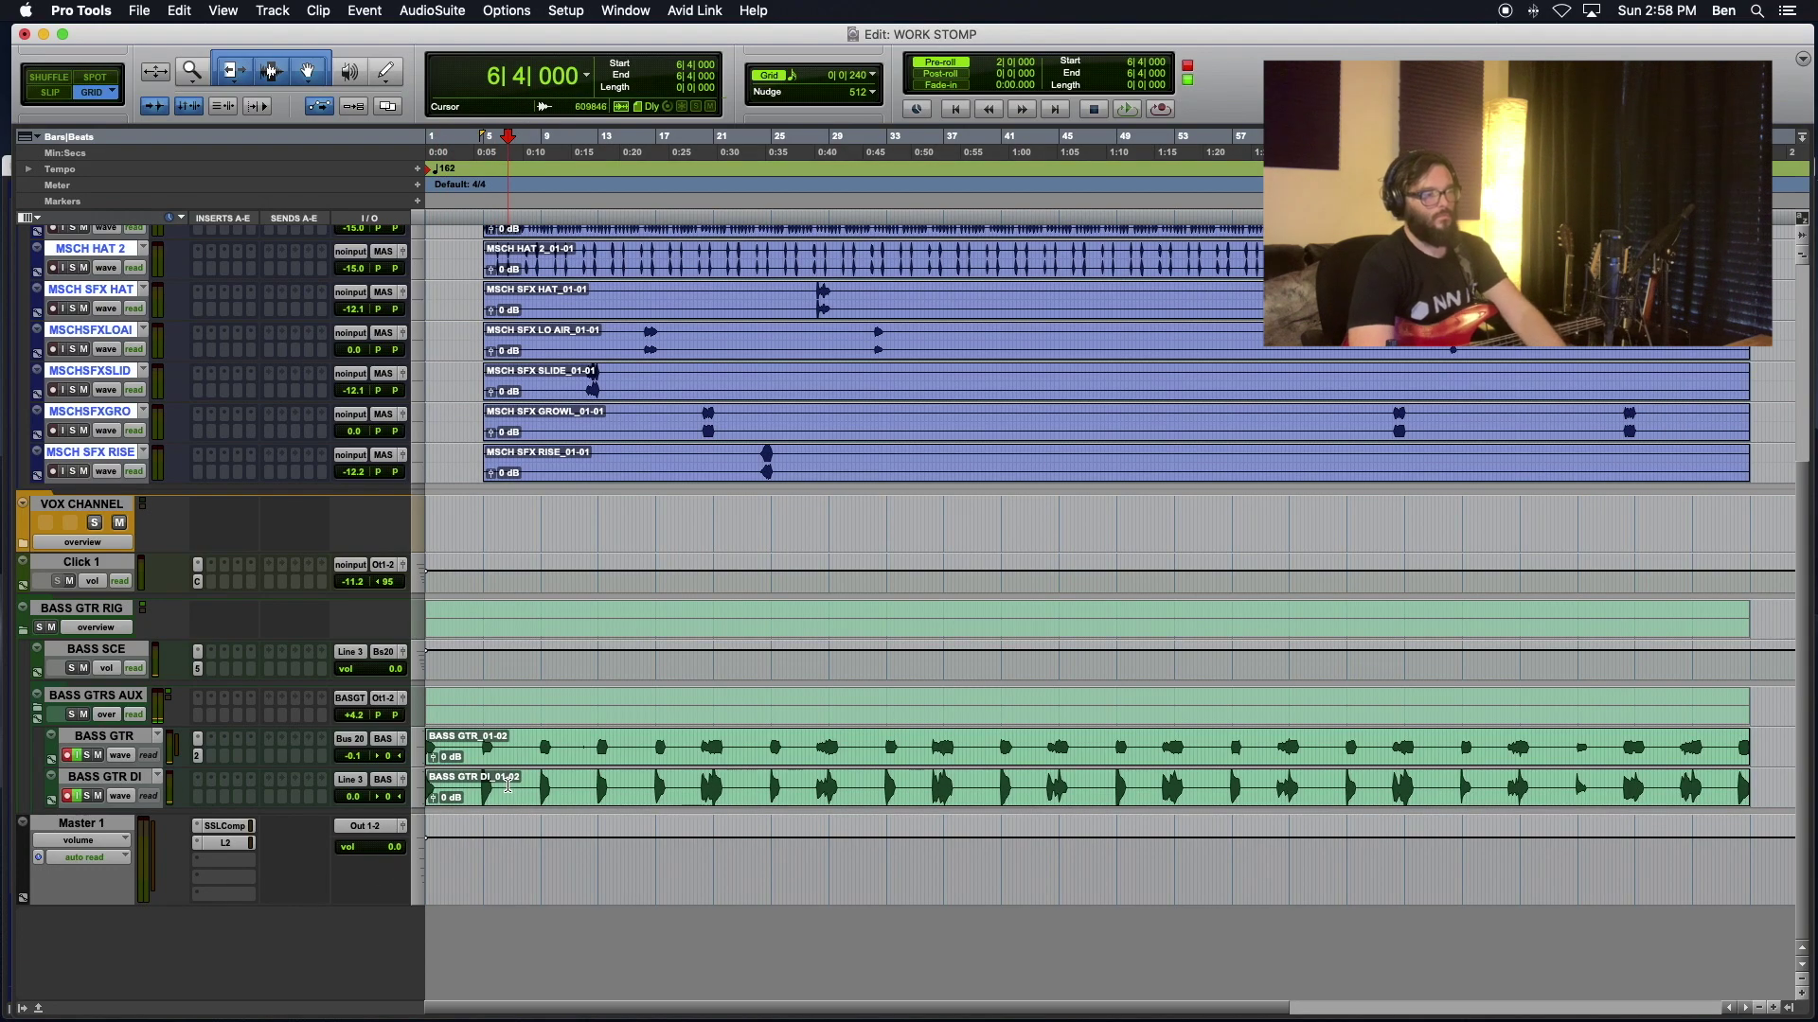
click(508, 795)
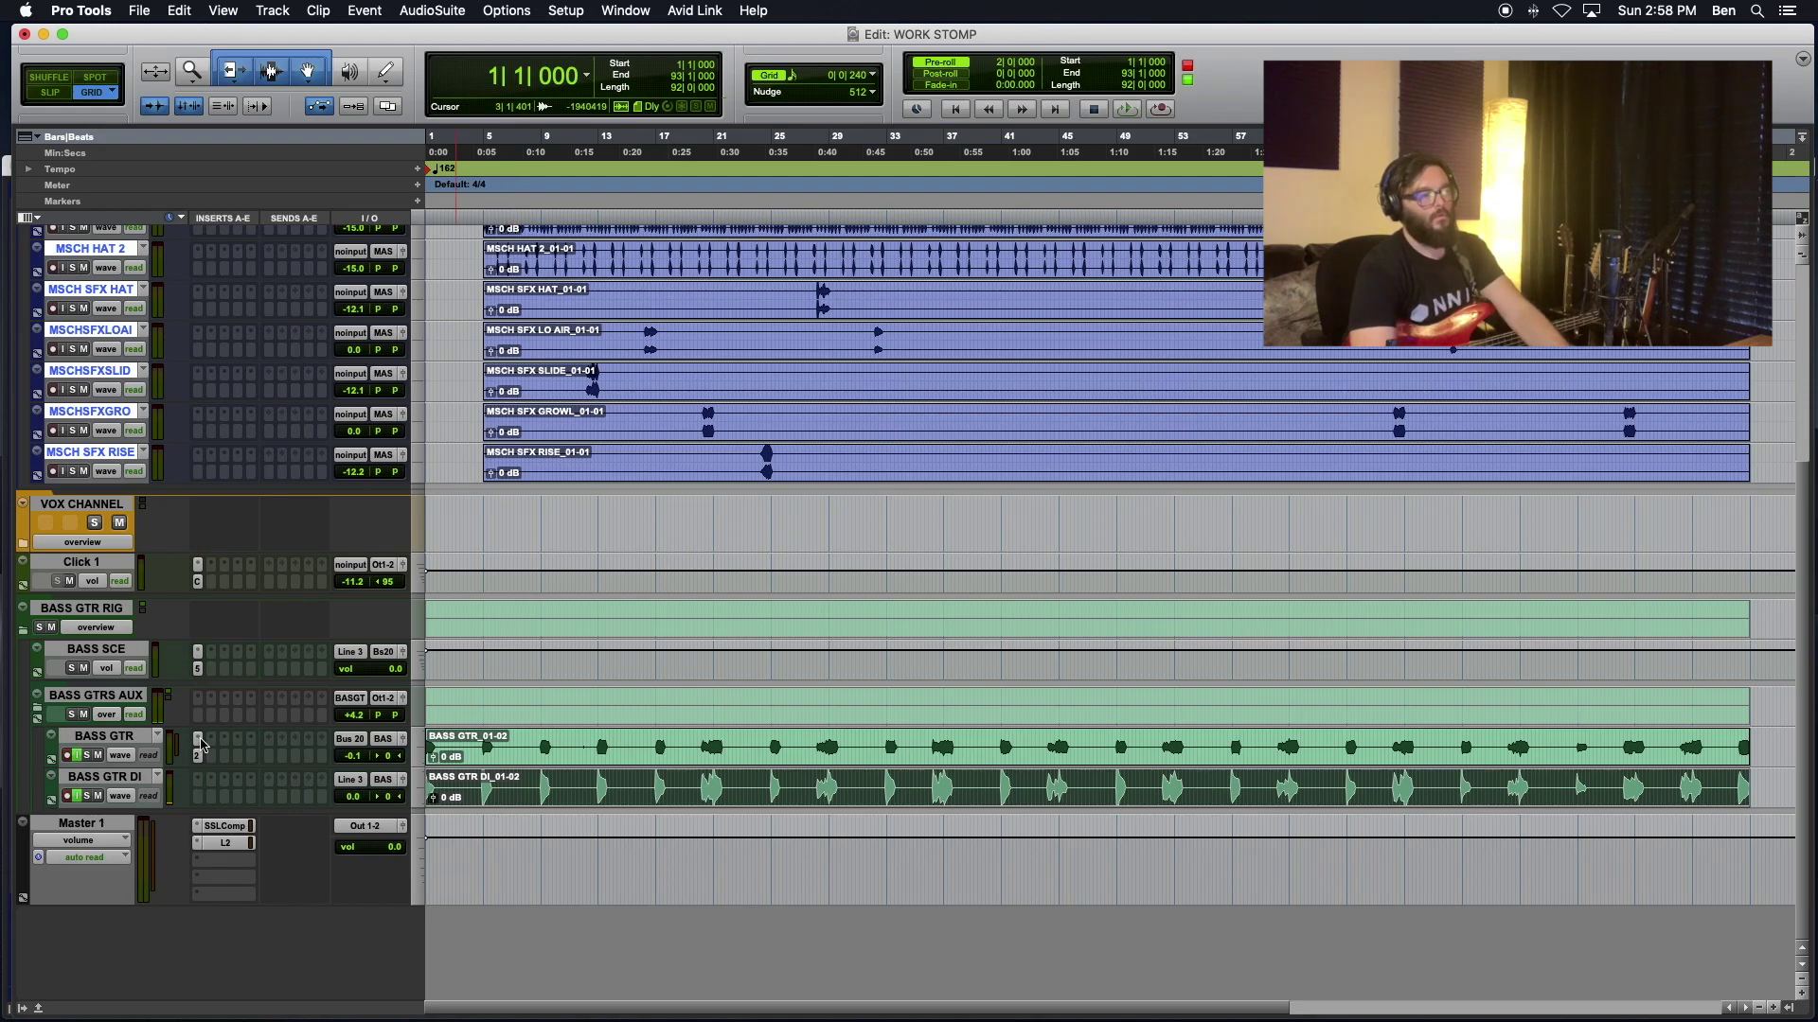
click(159, 737)
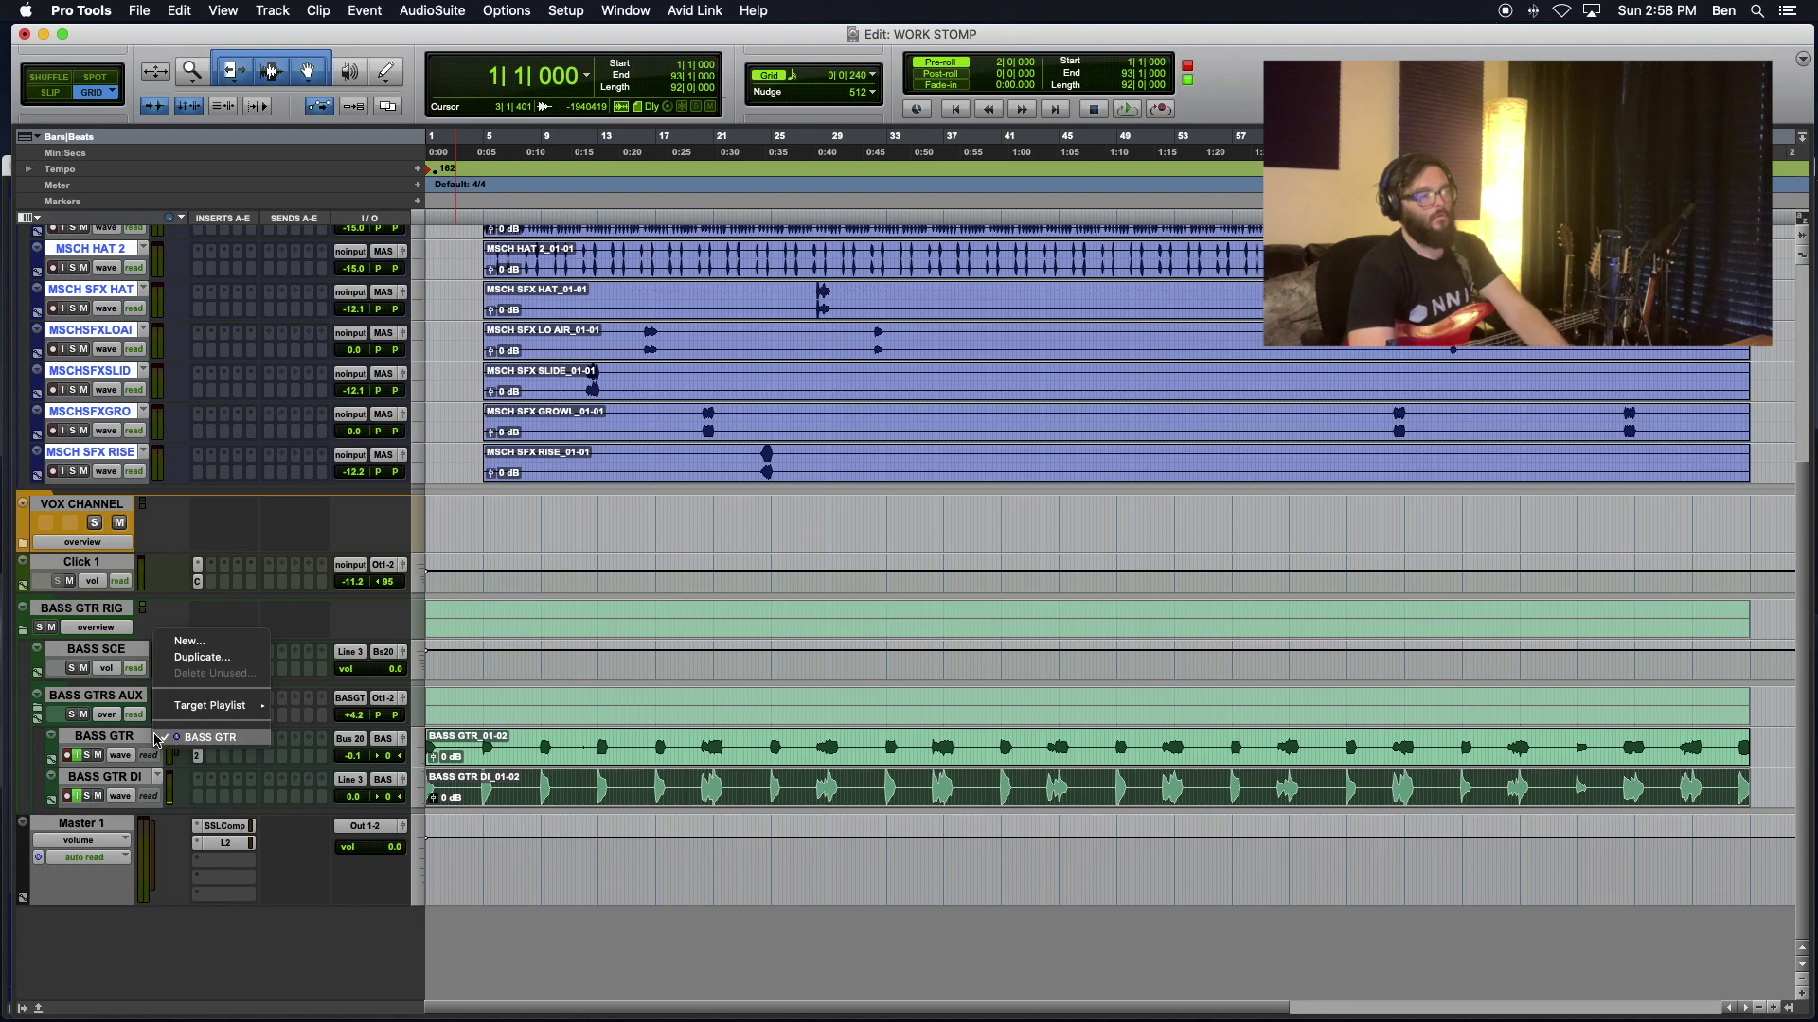
click(456, 808)
right_click(455, 807)
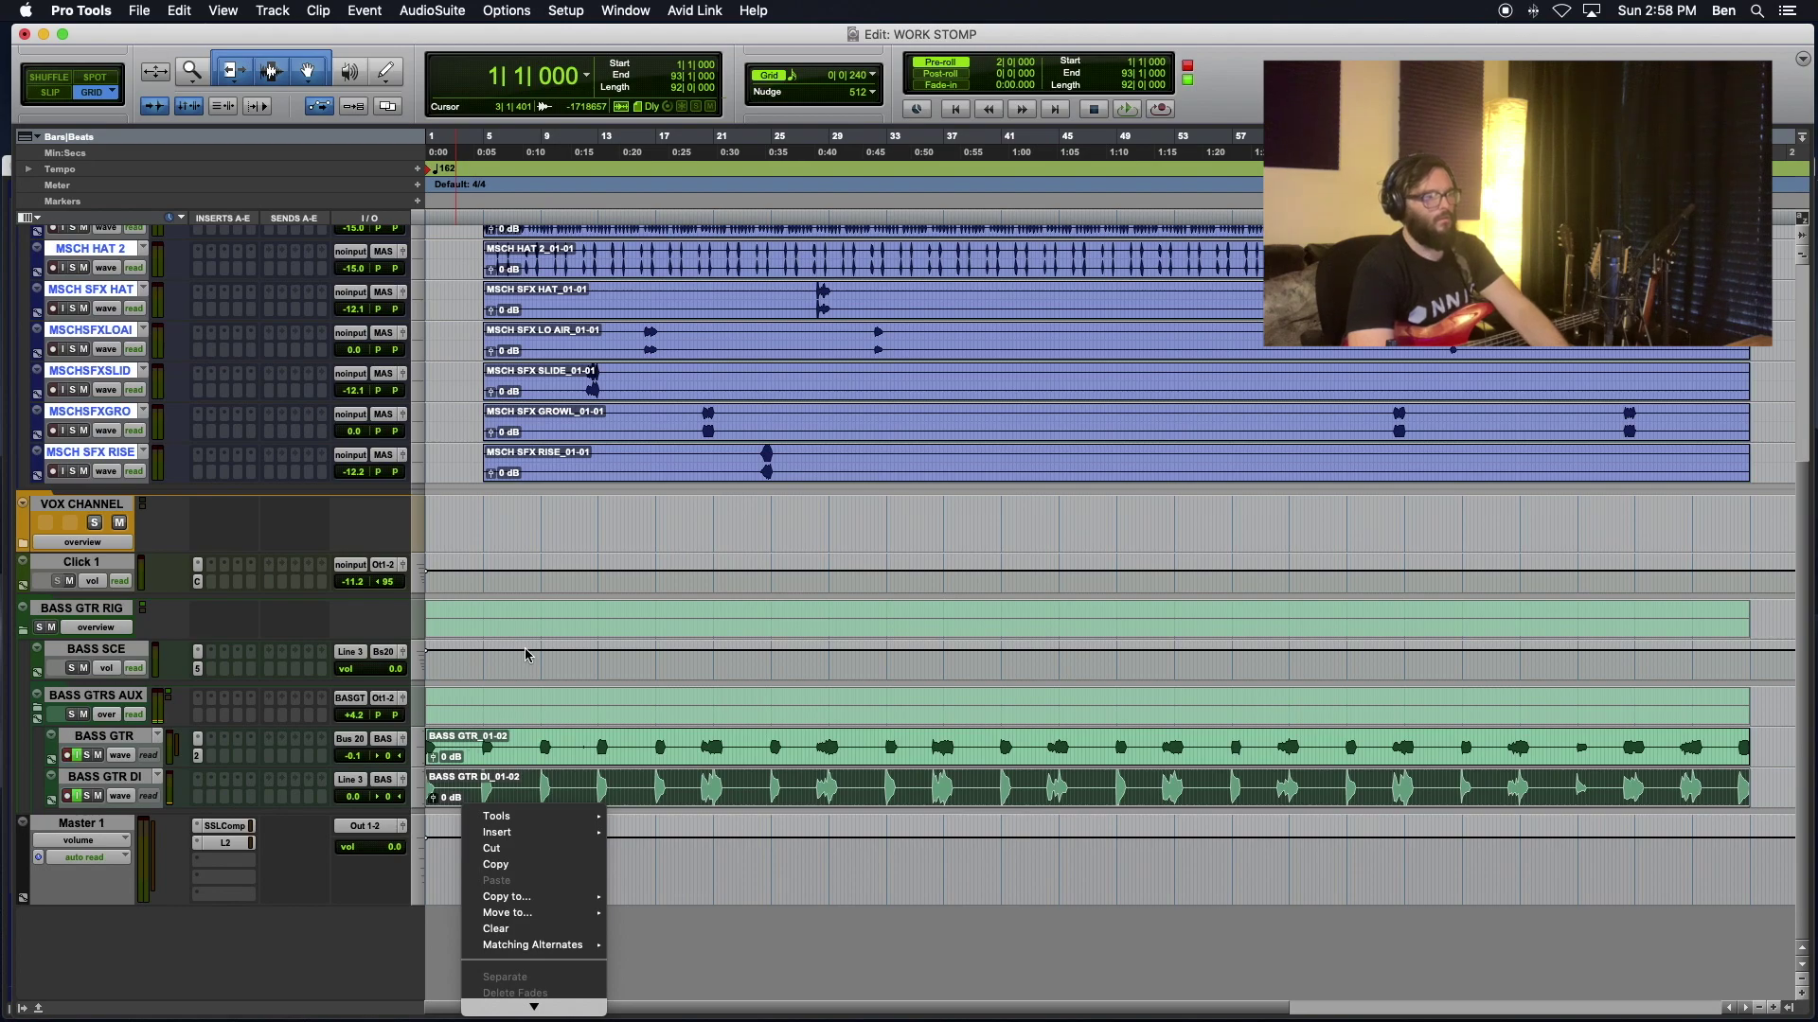
click(459, 761)
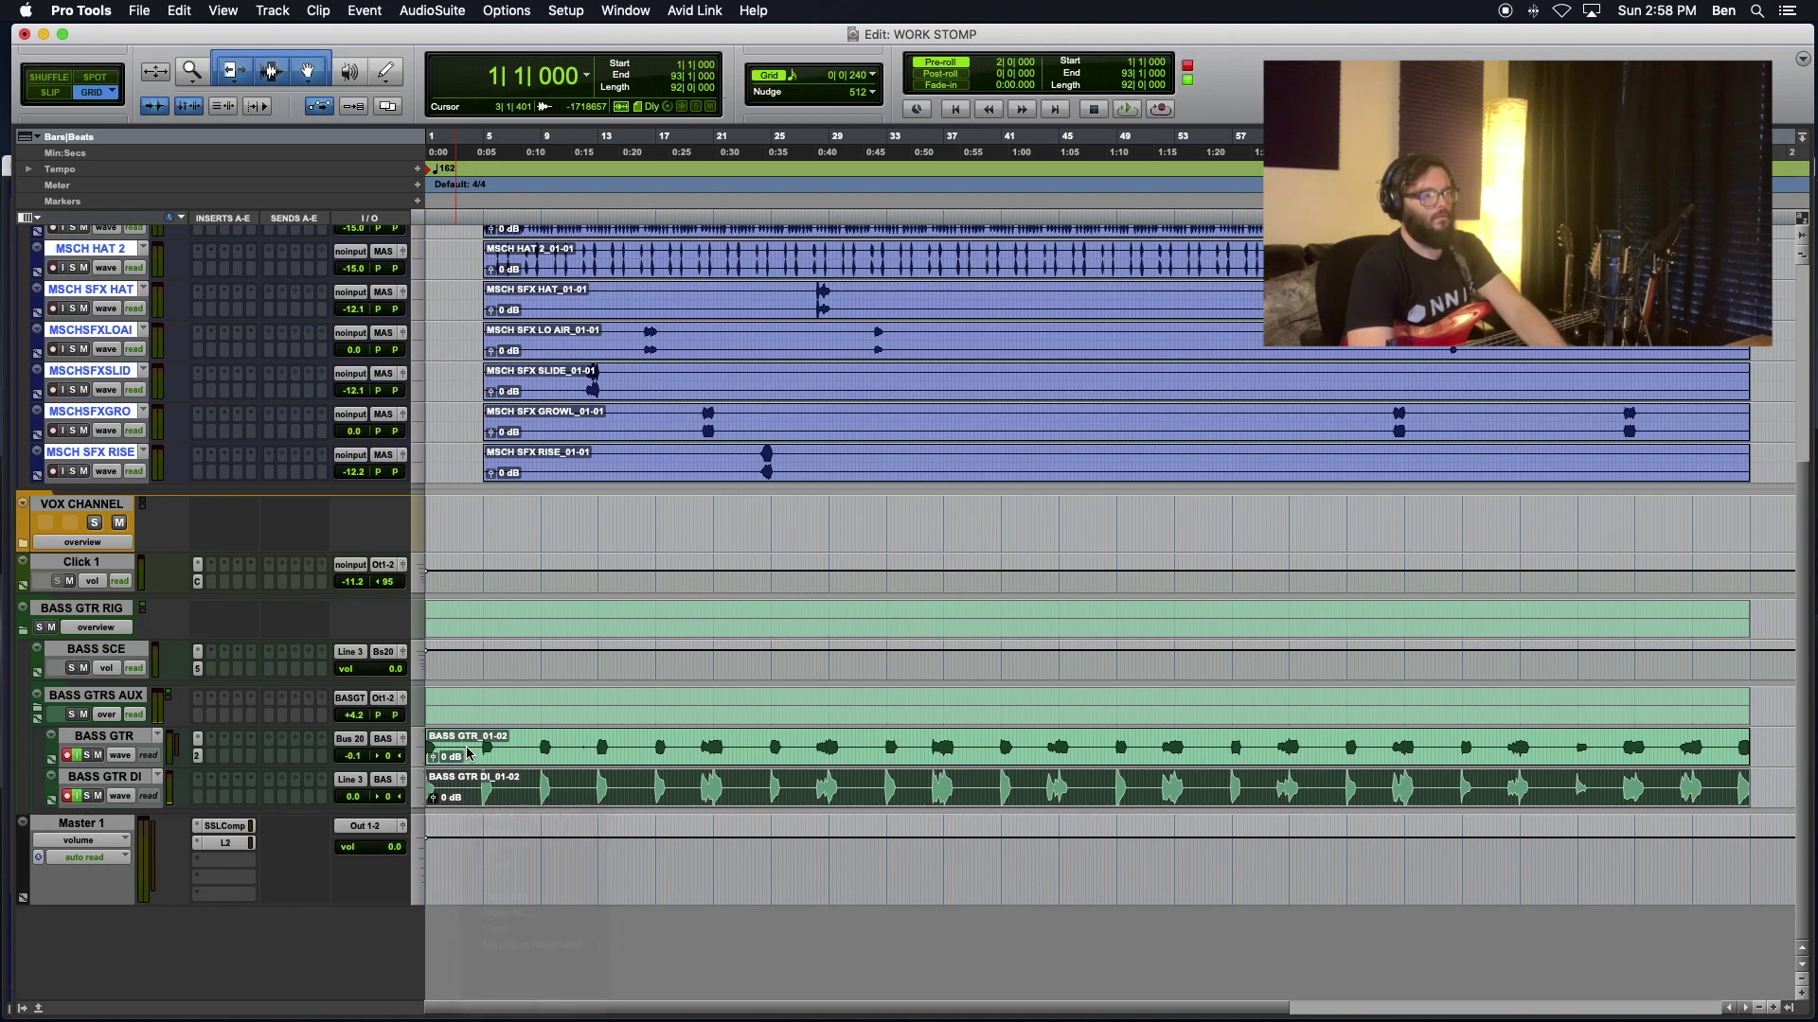
Step: Play back the bass take from 4|3|000 and select the BASS GTR clip
click(491, 748)
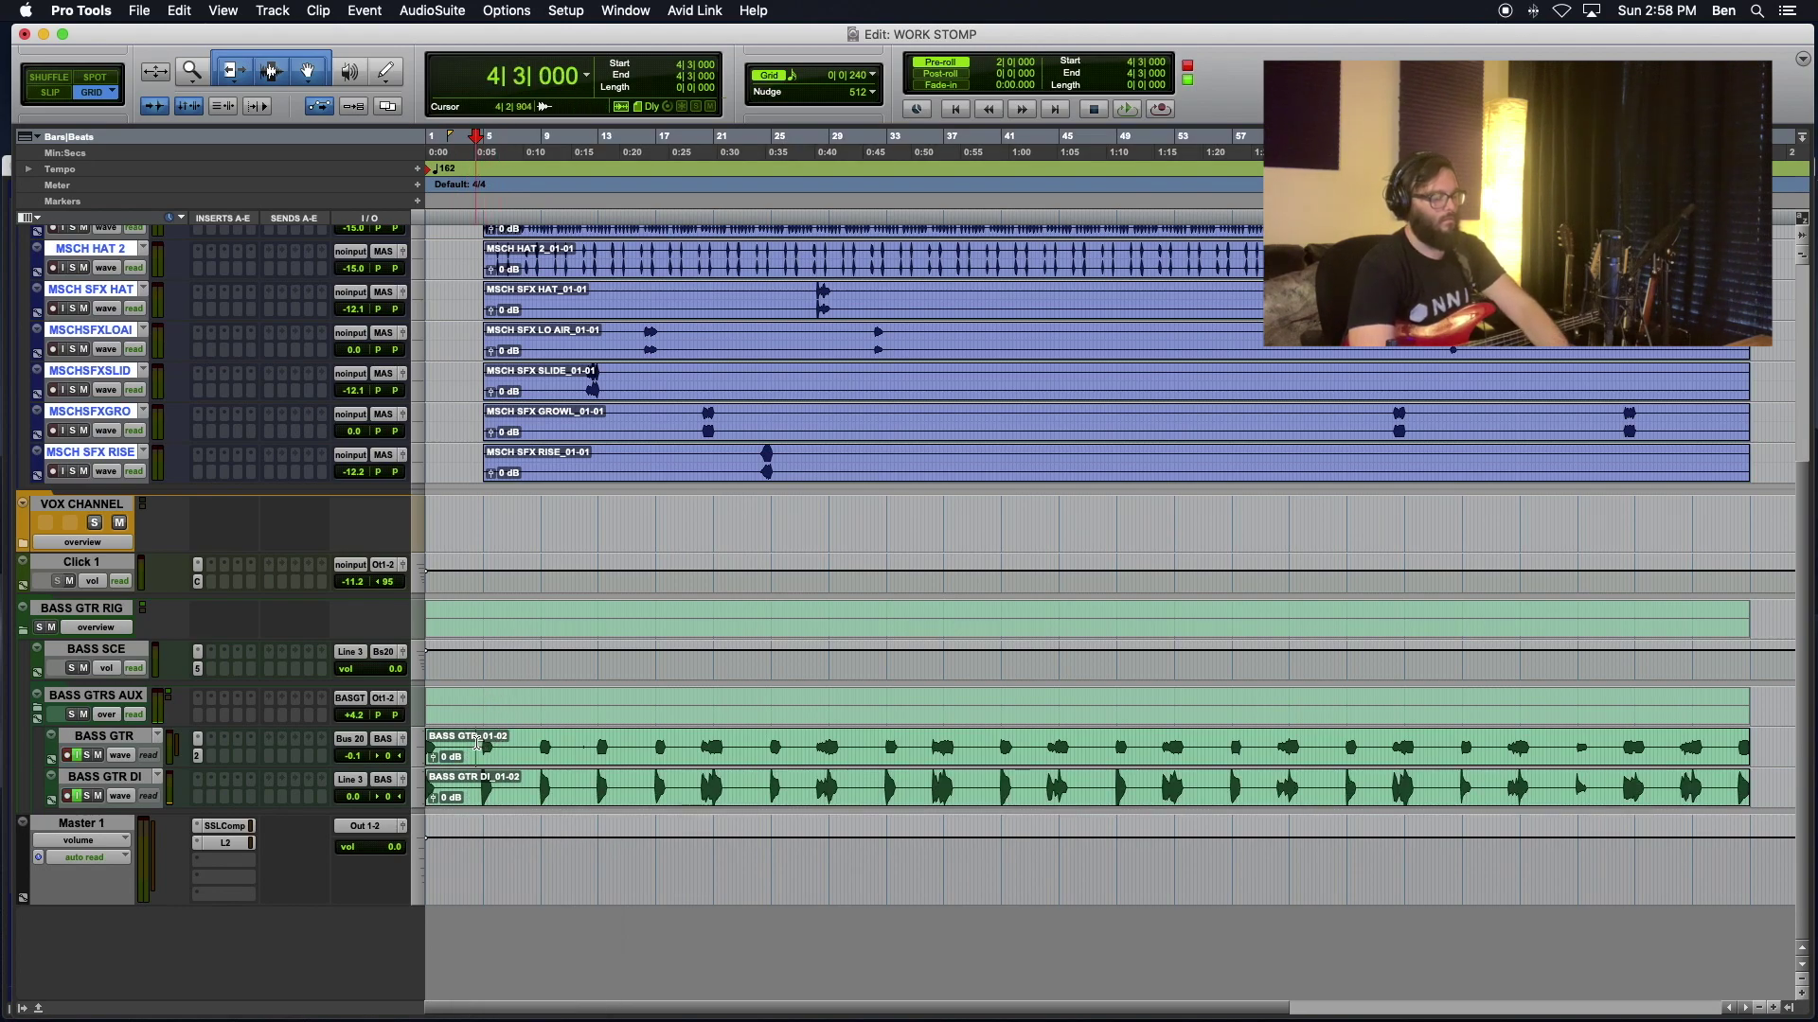
key(space)
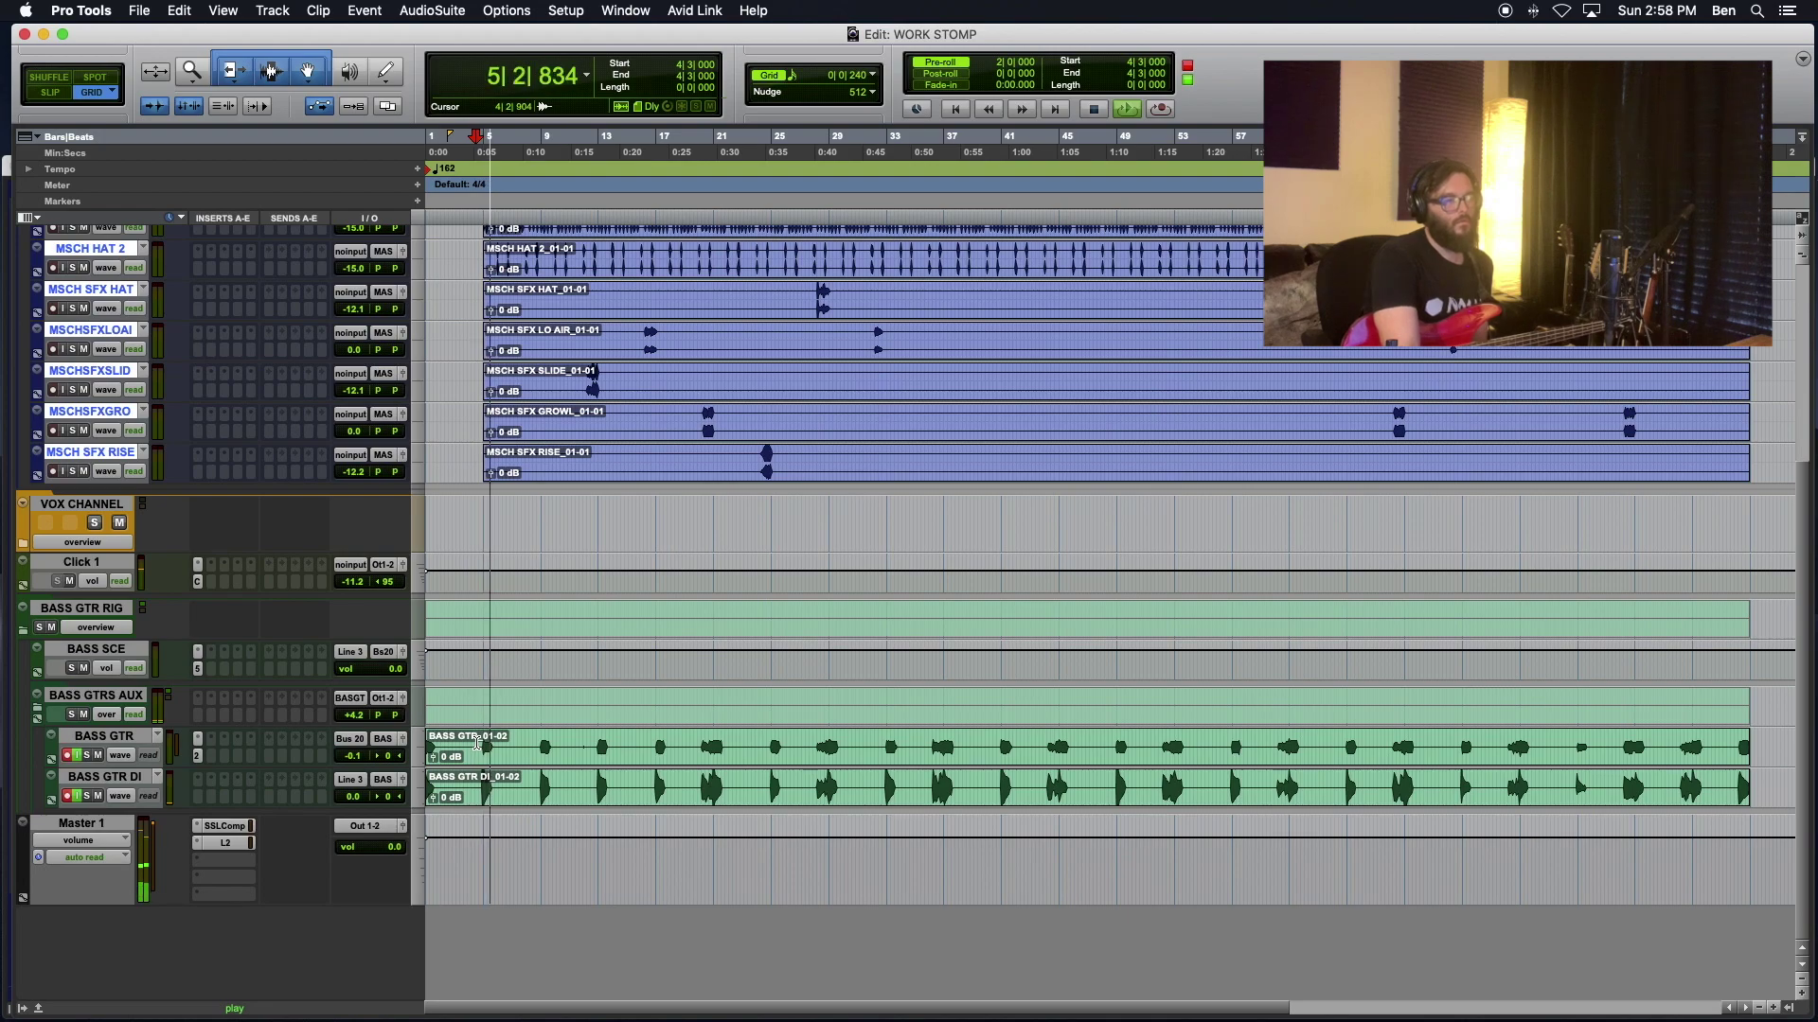
click(479, 758)
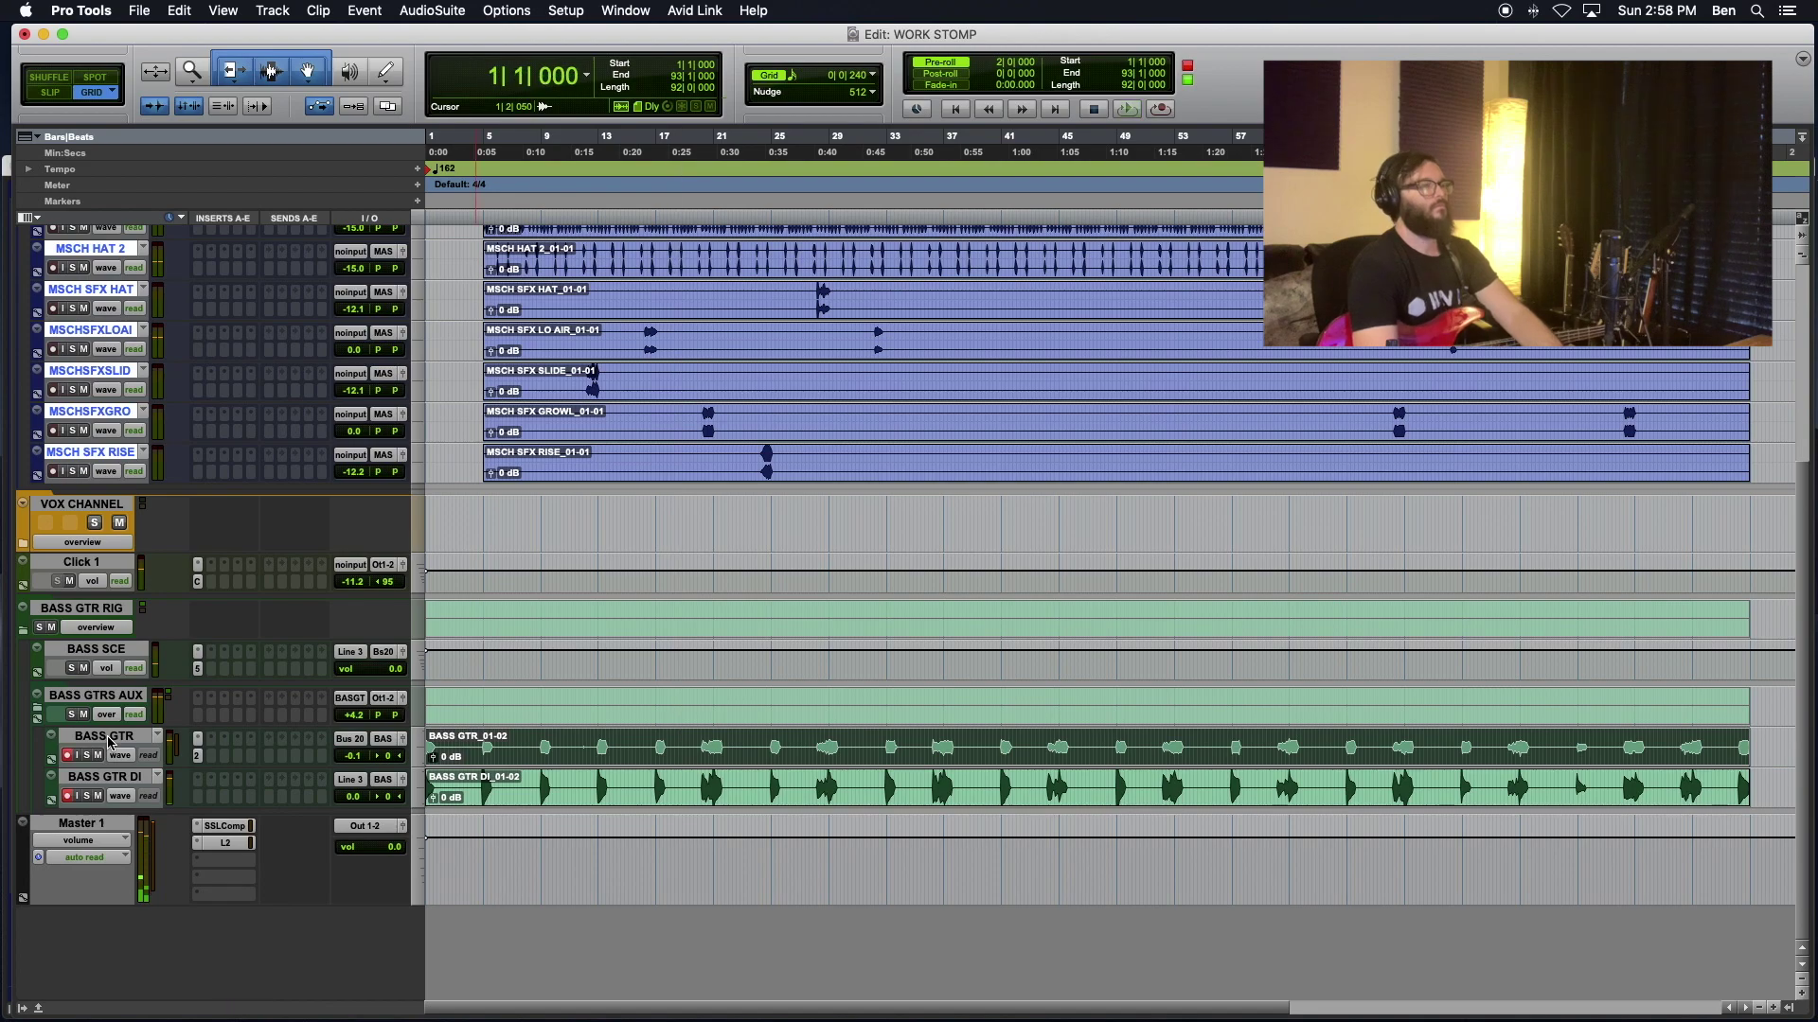
Step: Examine the Operation, Mixing and Editing pages of the Pro Tools preferences, and cancel the dialog
click(81, 11)
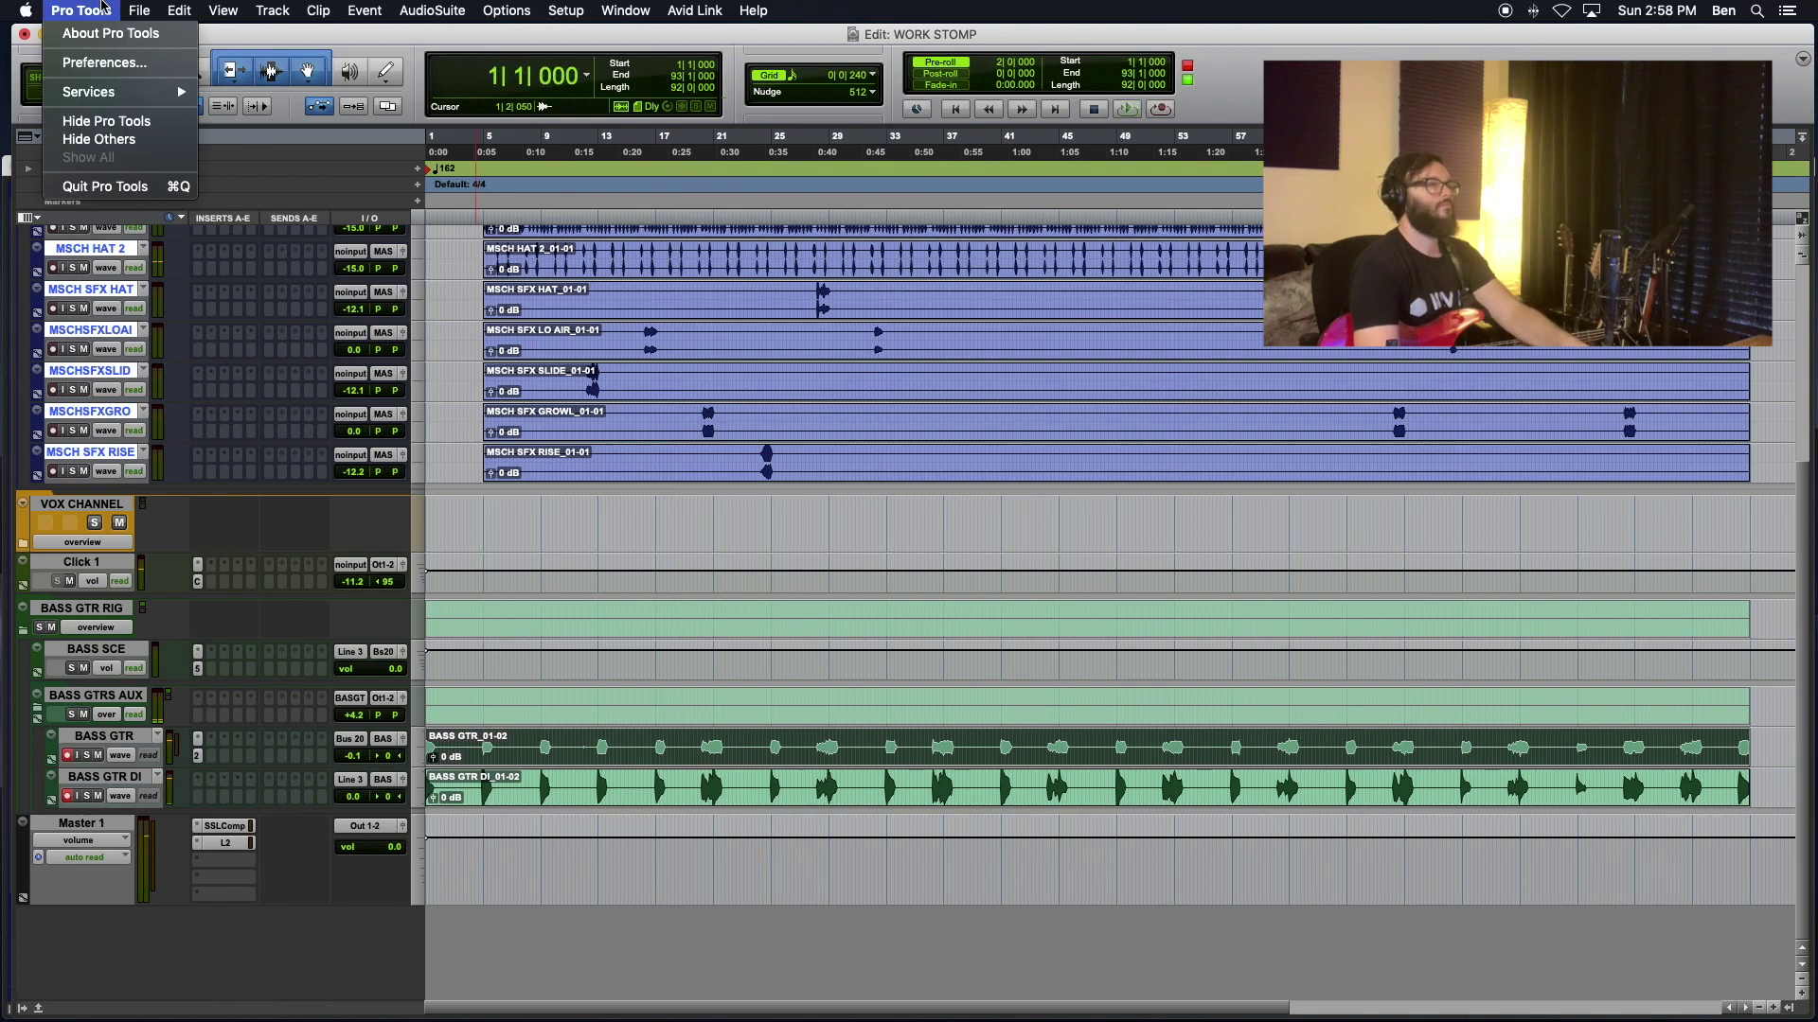
click(100, 64)
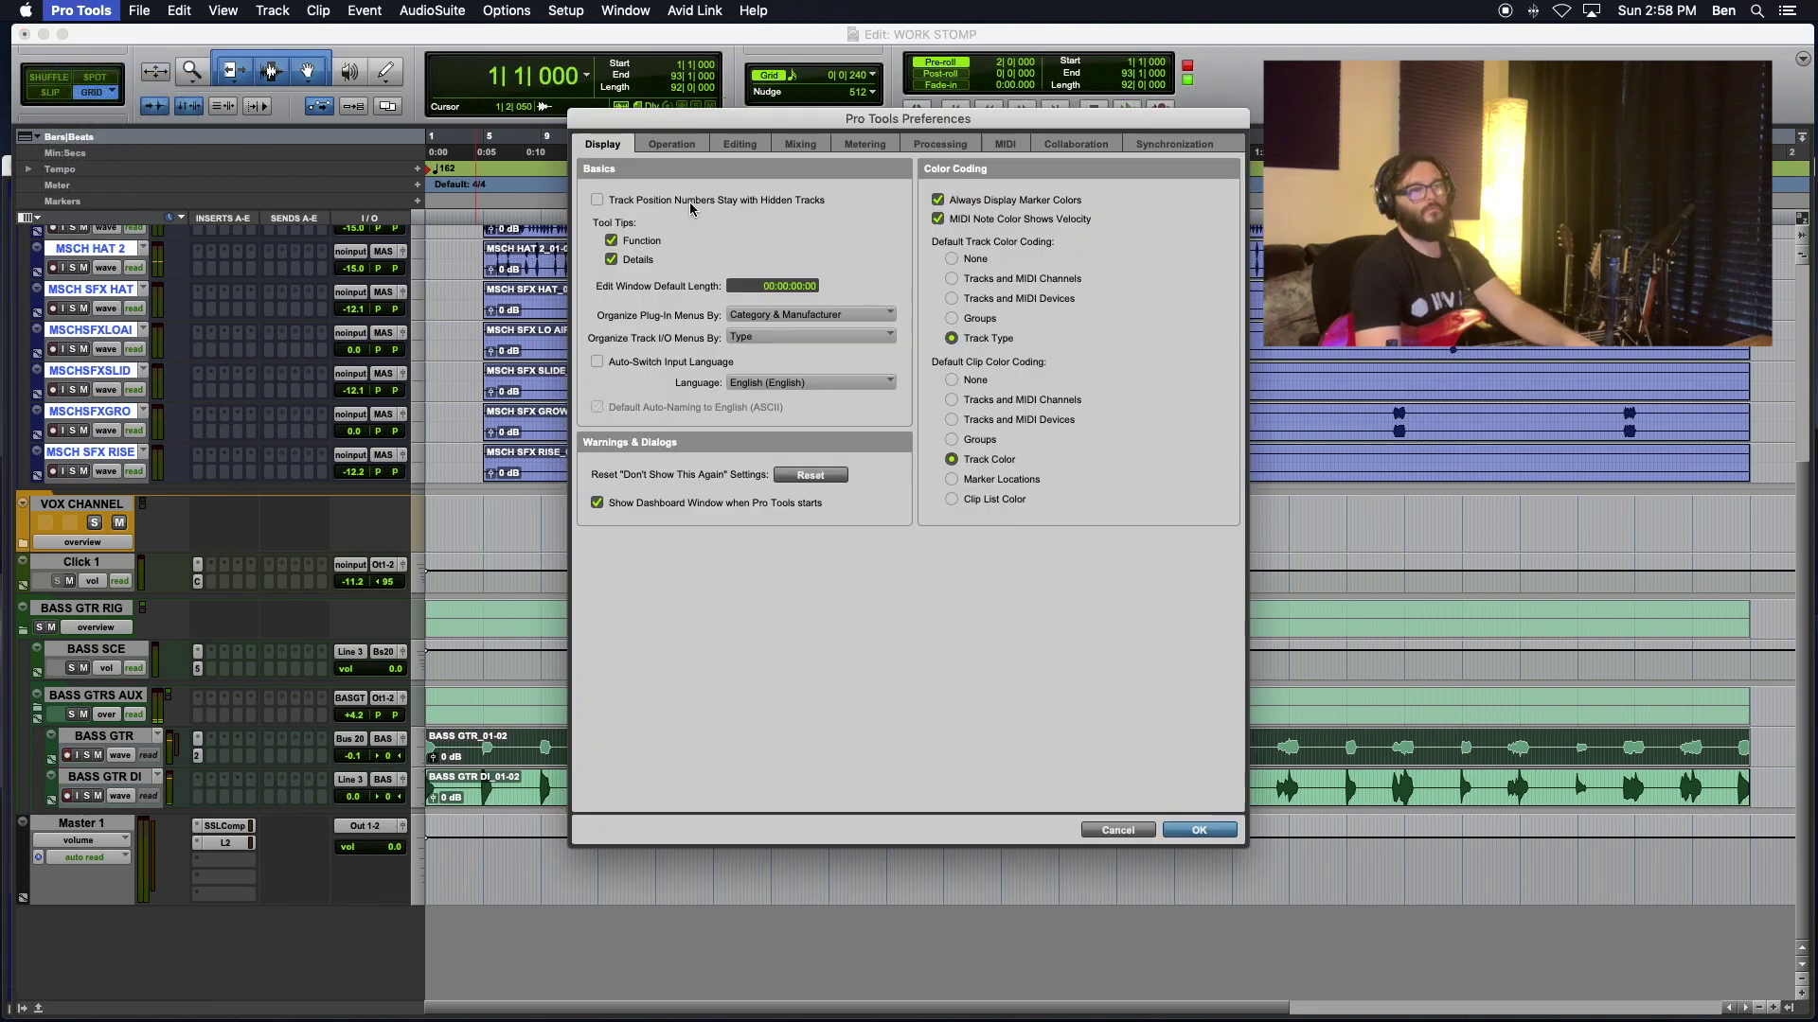
click(660, 144)
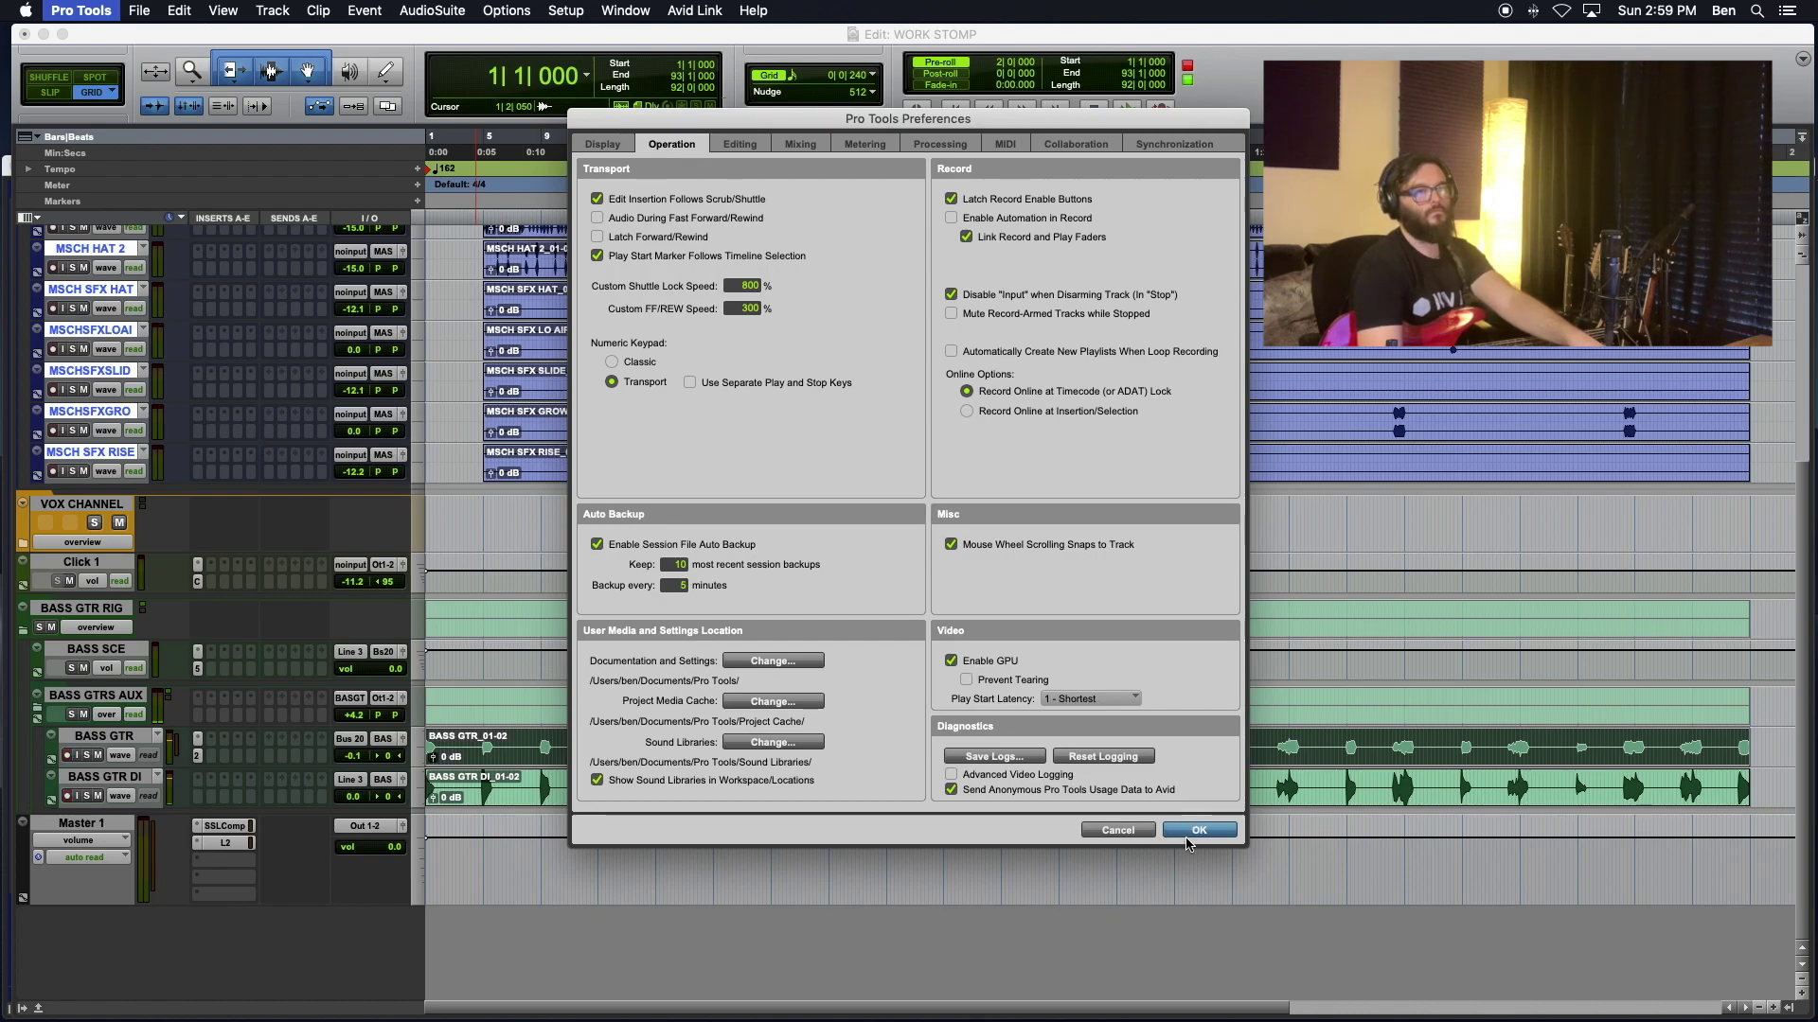
click(805, 142)
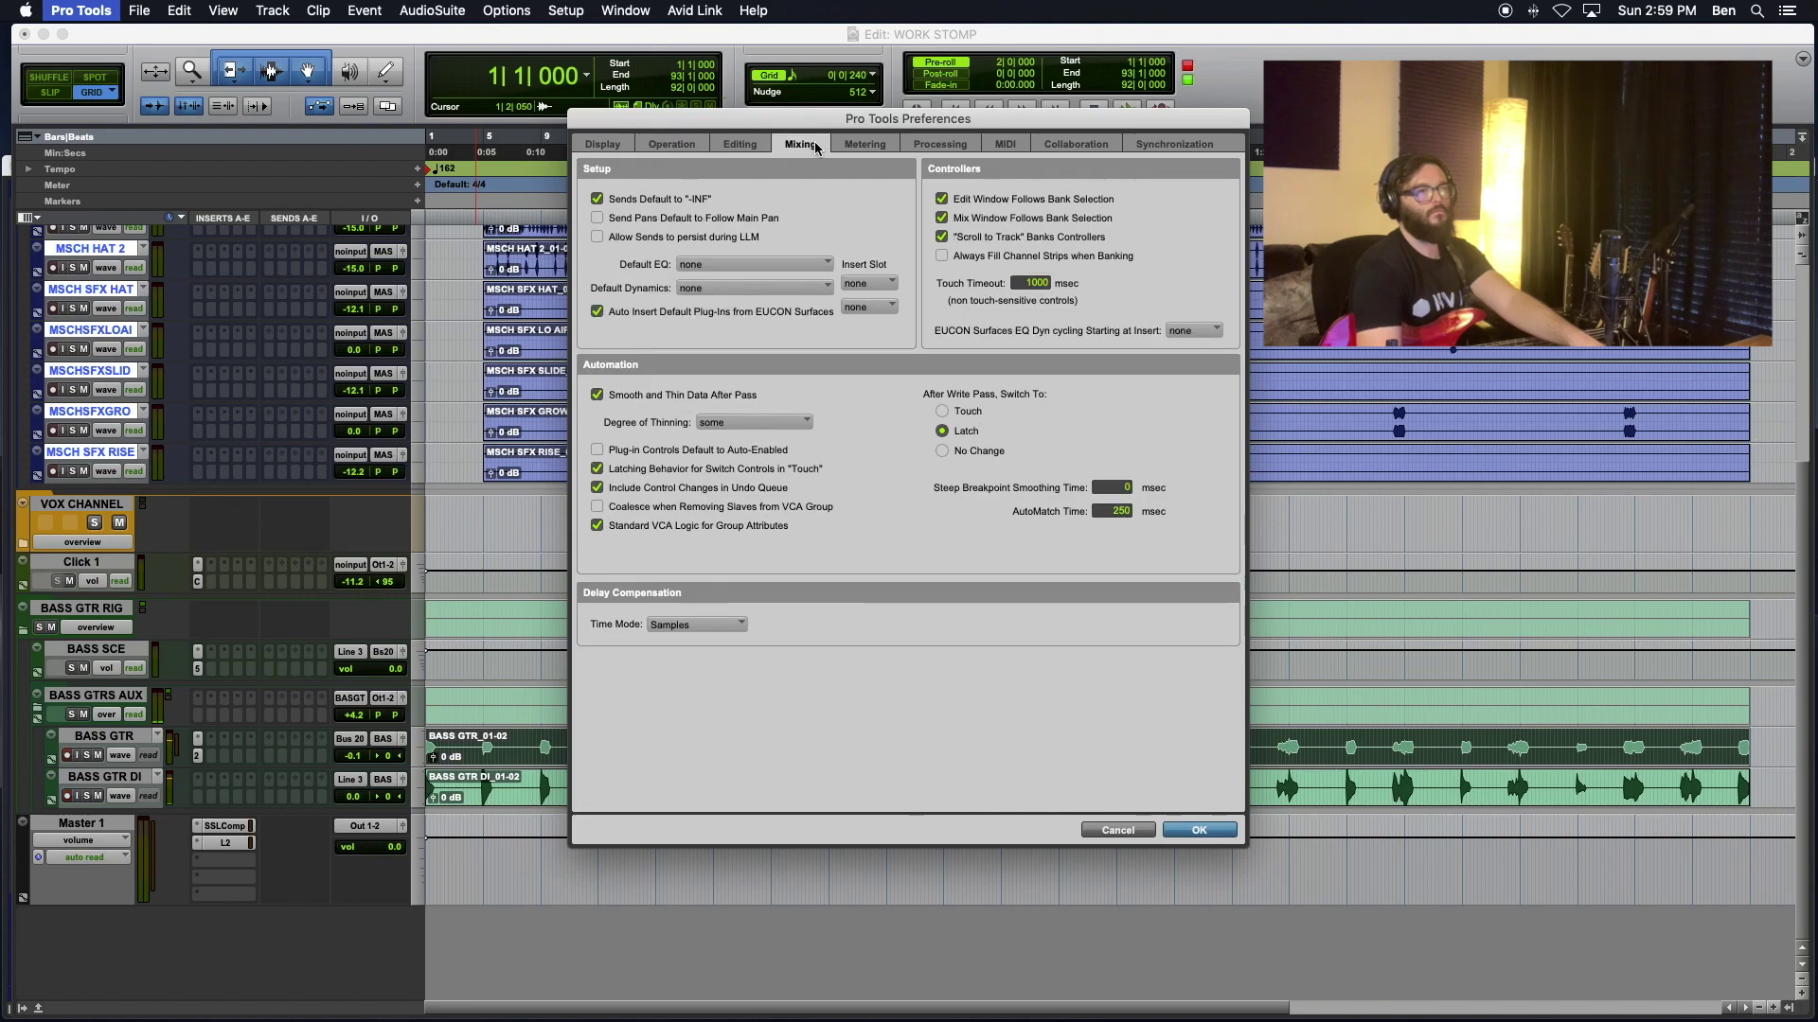
click(741, 146)
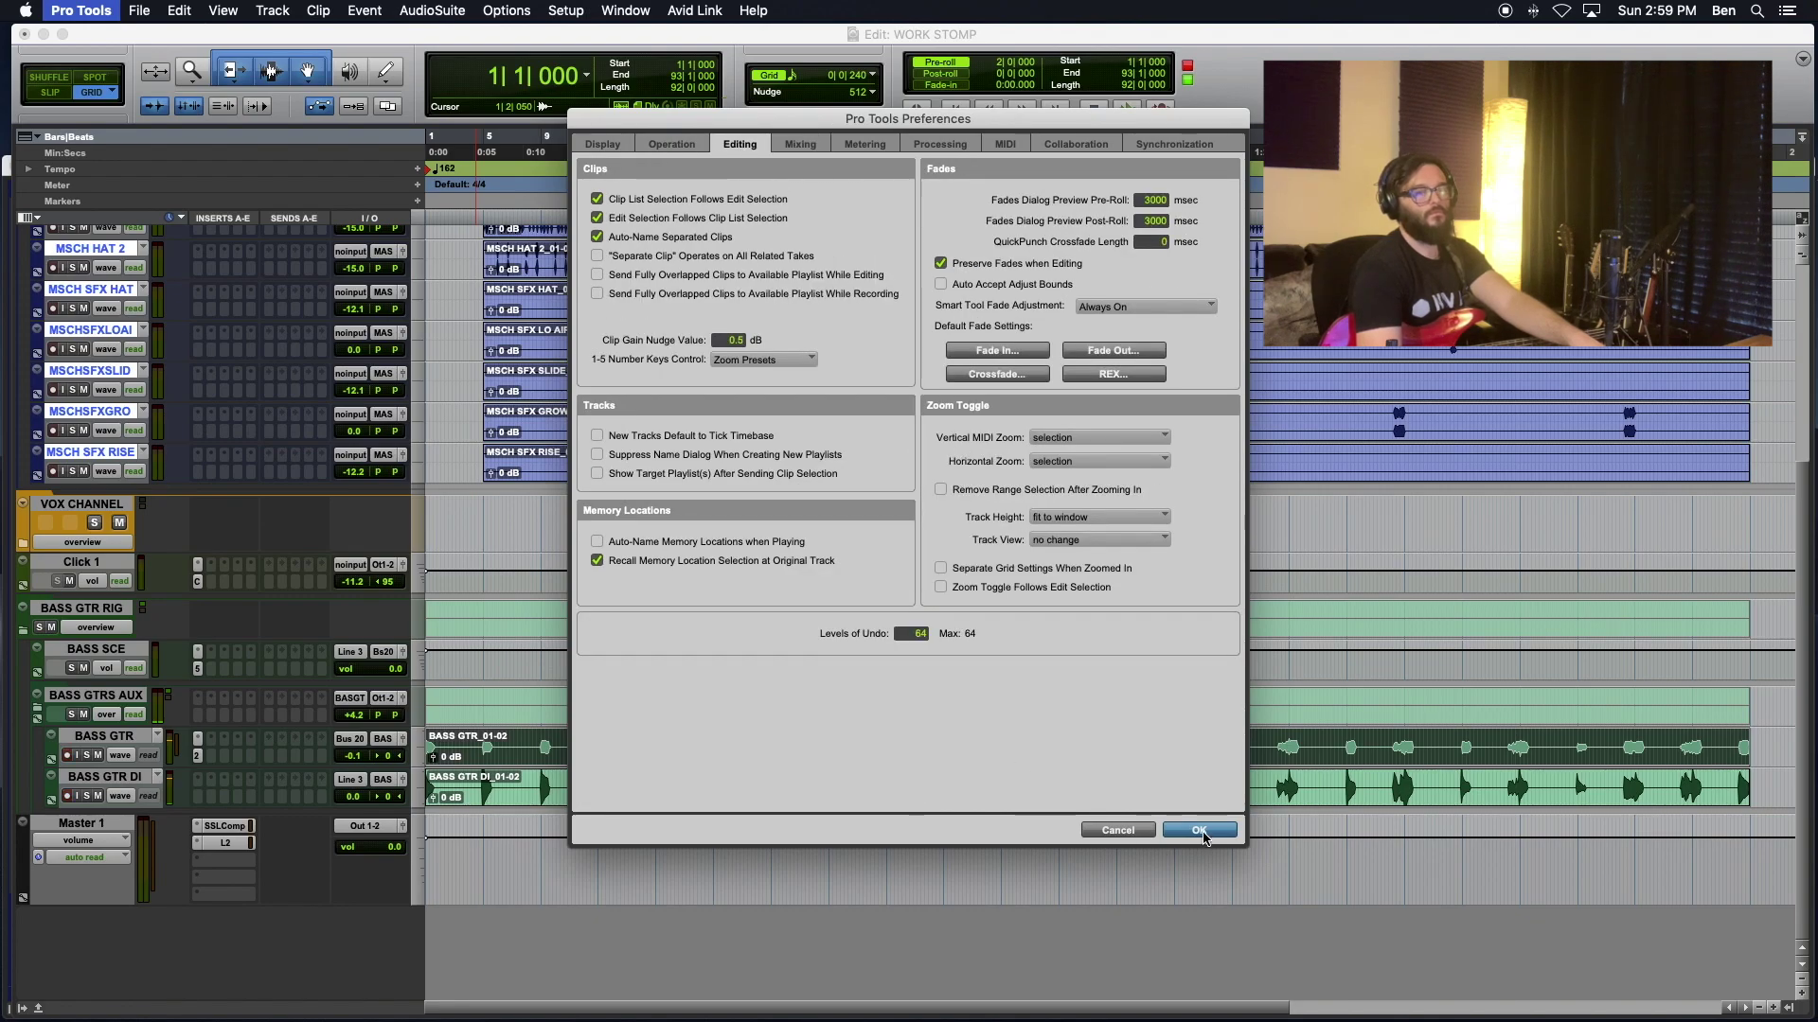
click(1120, 829)
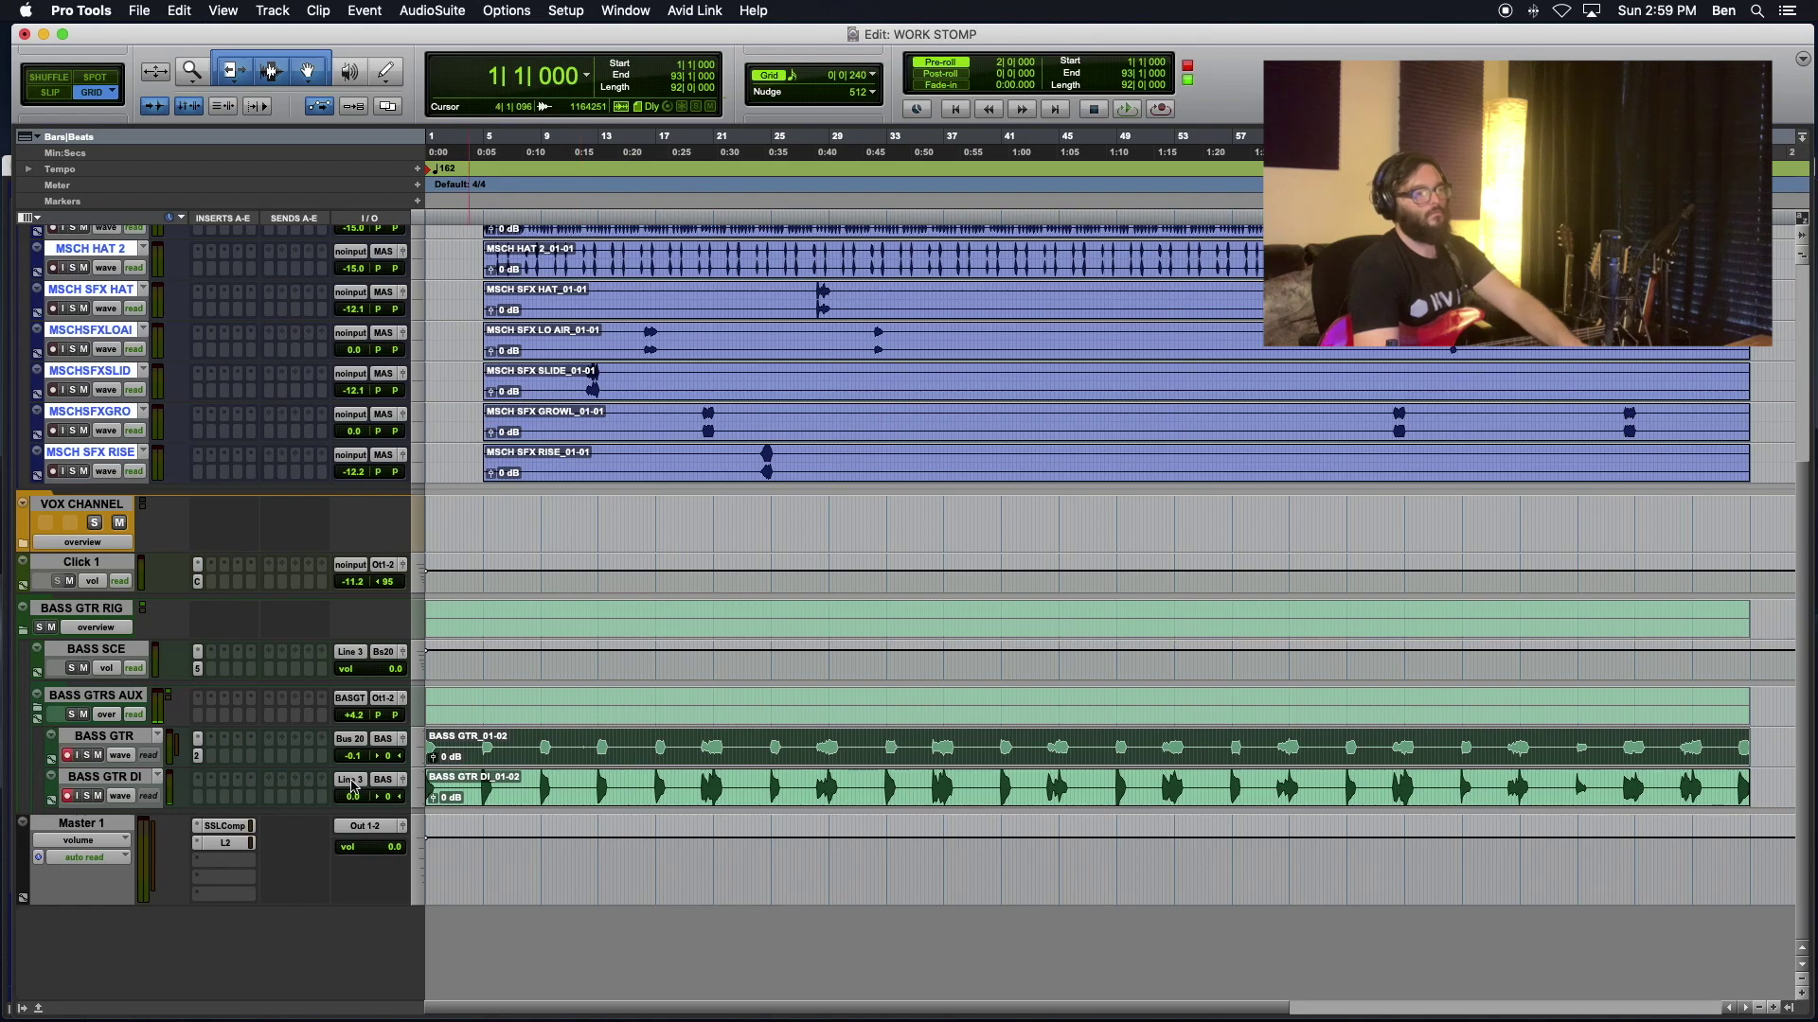
Step: Select the BASS GTR and BASS GTR DI clips and tracks, and create a new empty playlist on both tracks
click(584, 808)
click(132, 738)
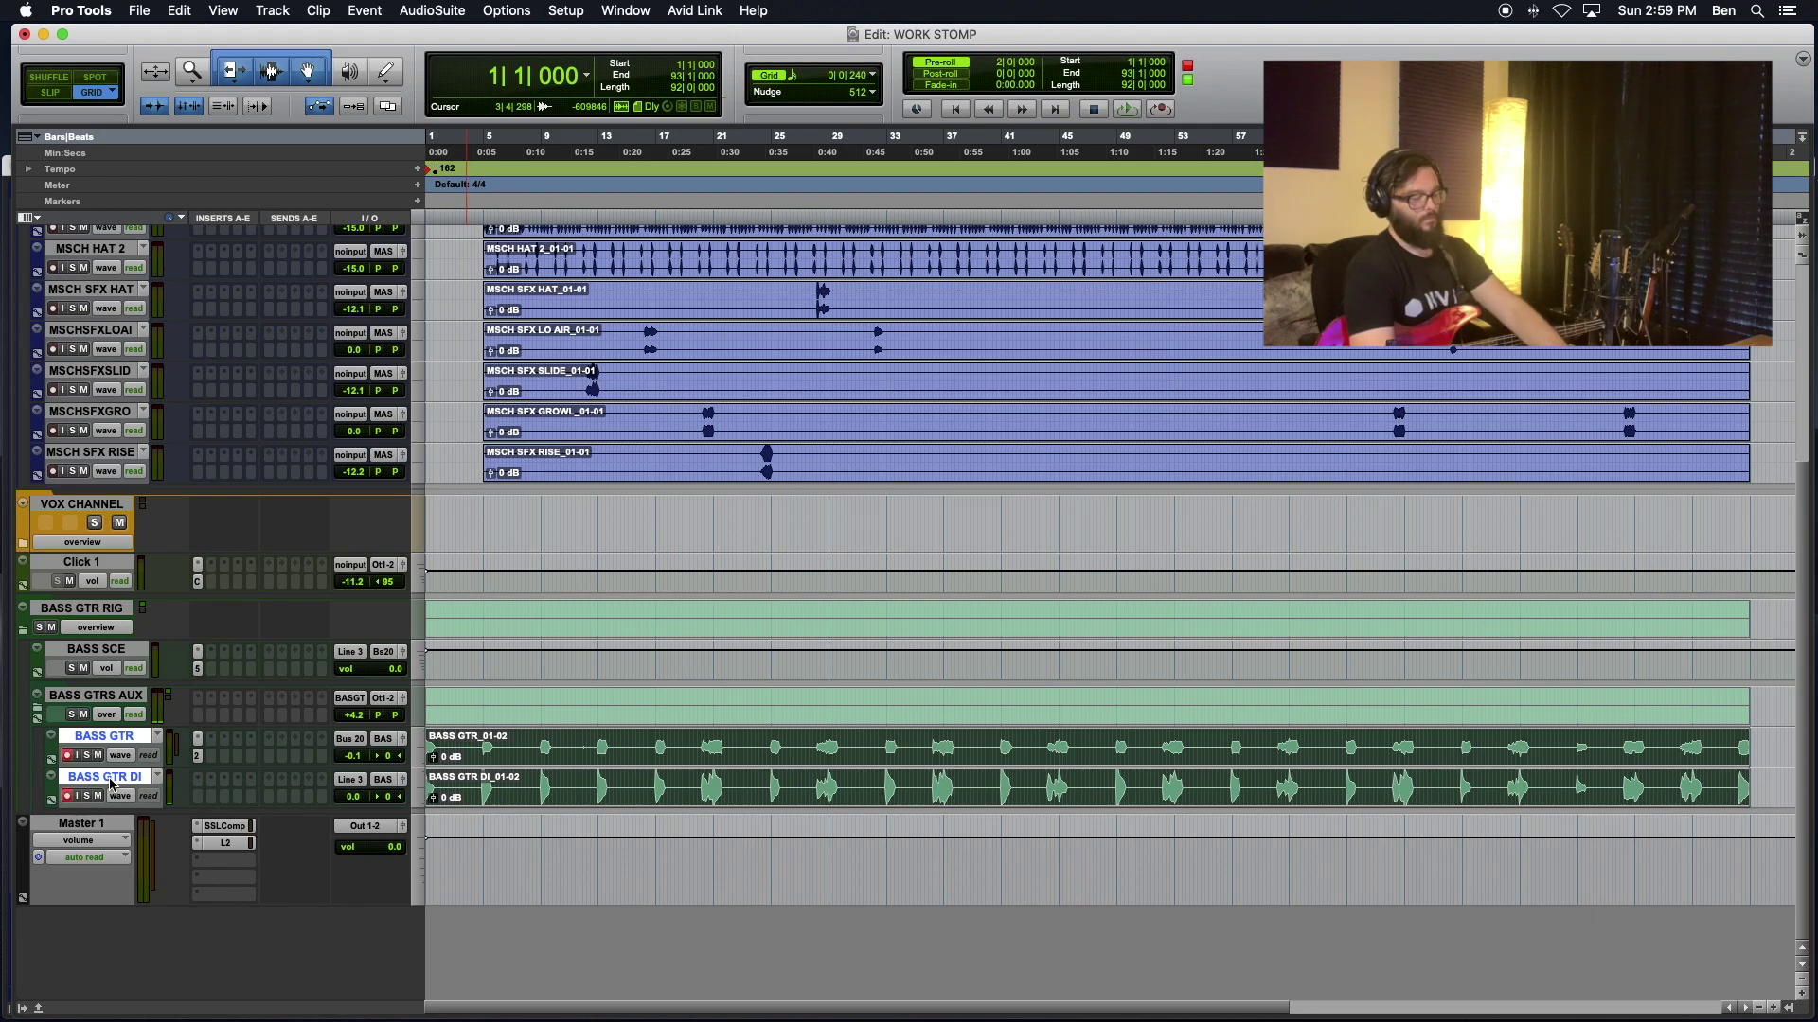
key(ctrl+backslash)
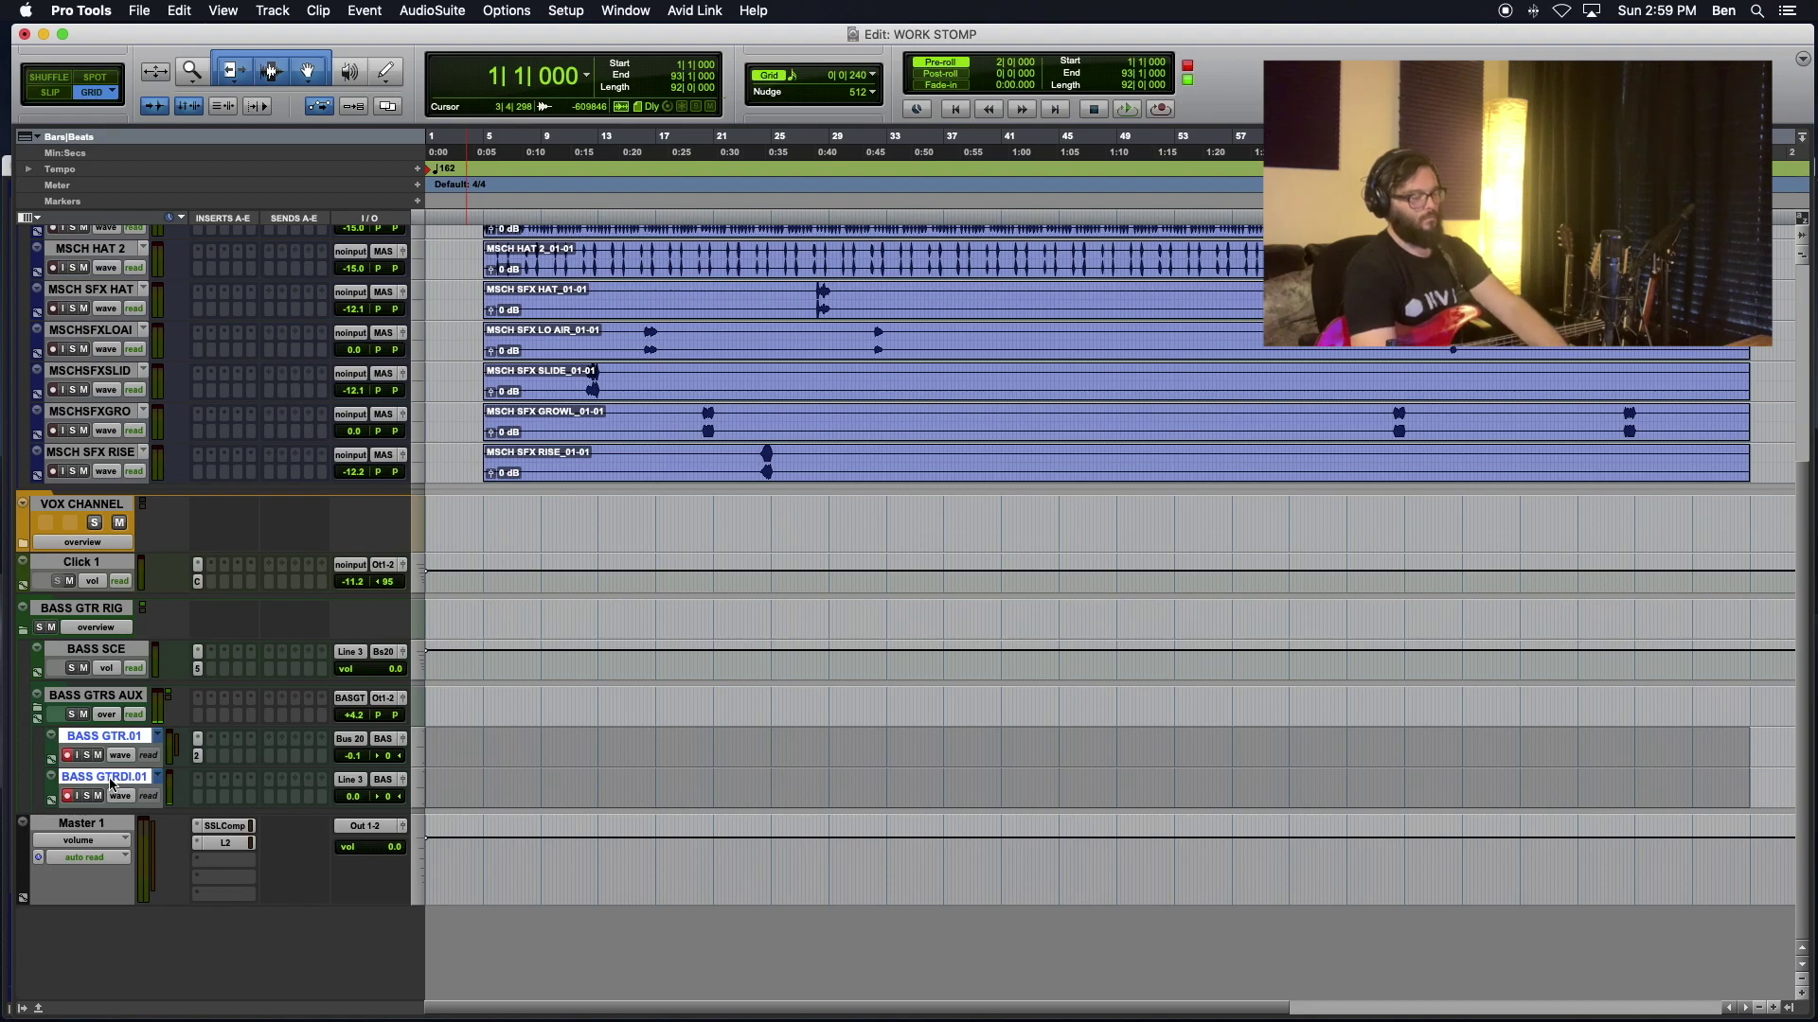
key(super+z)
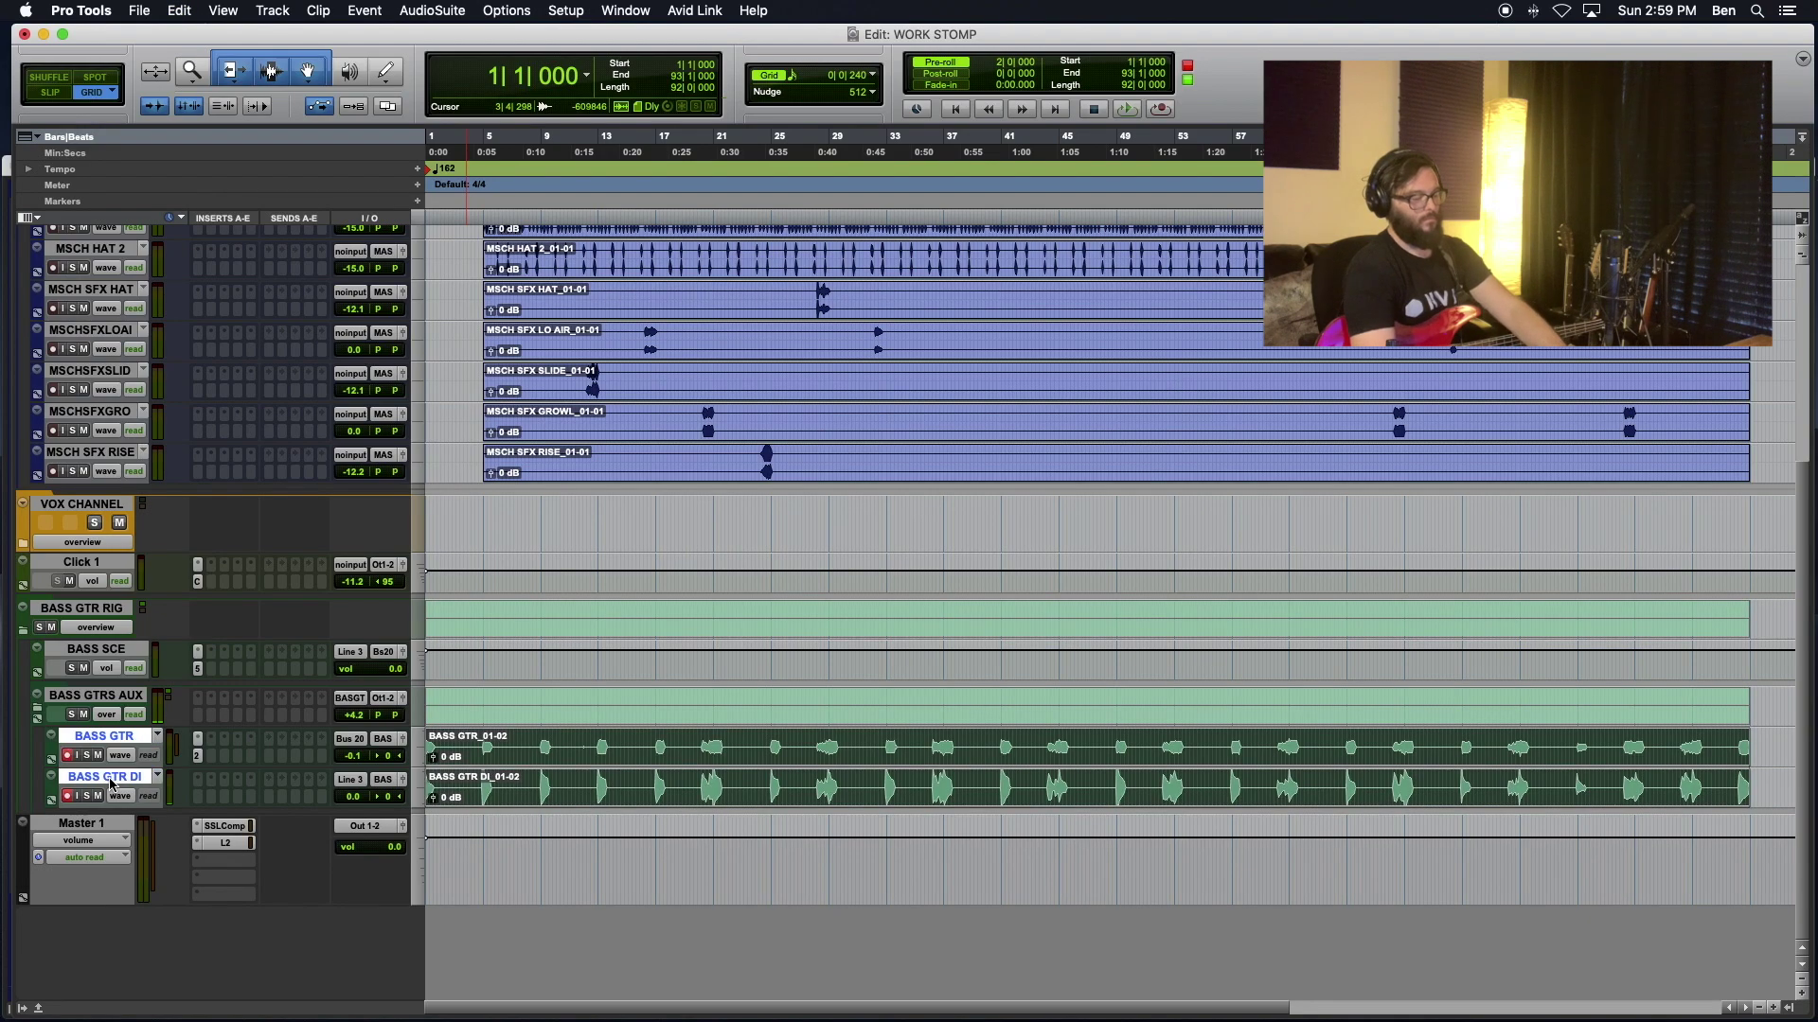
key(super+shift+z)
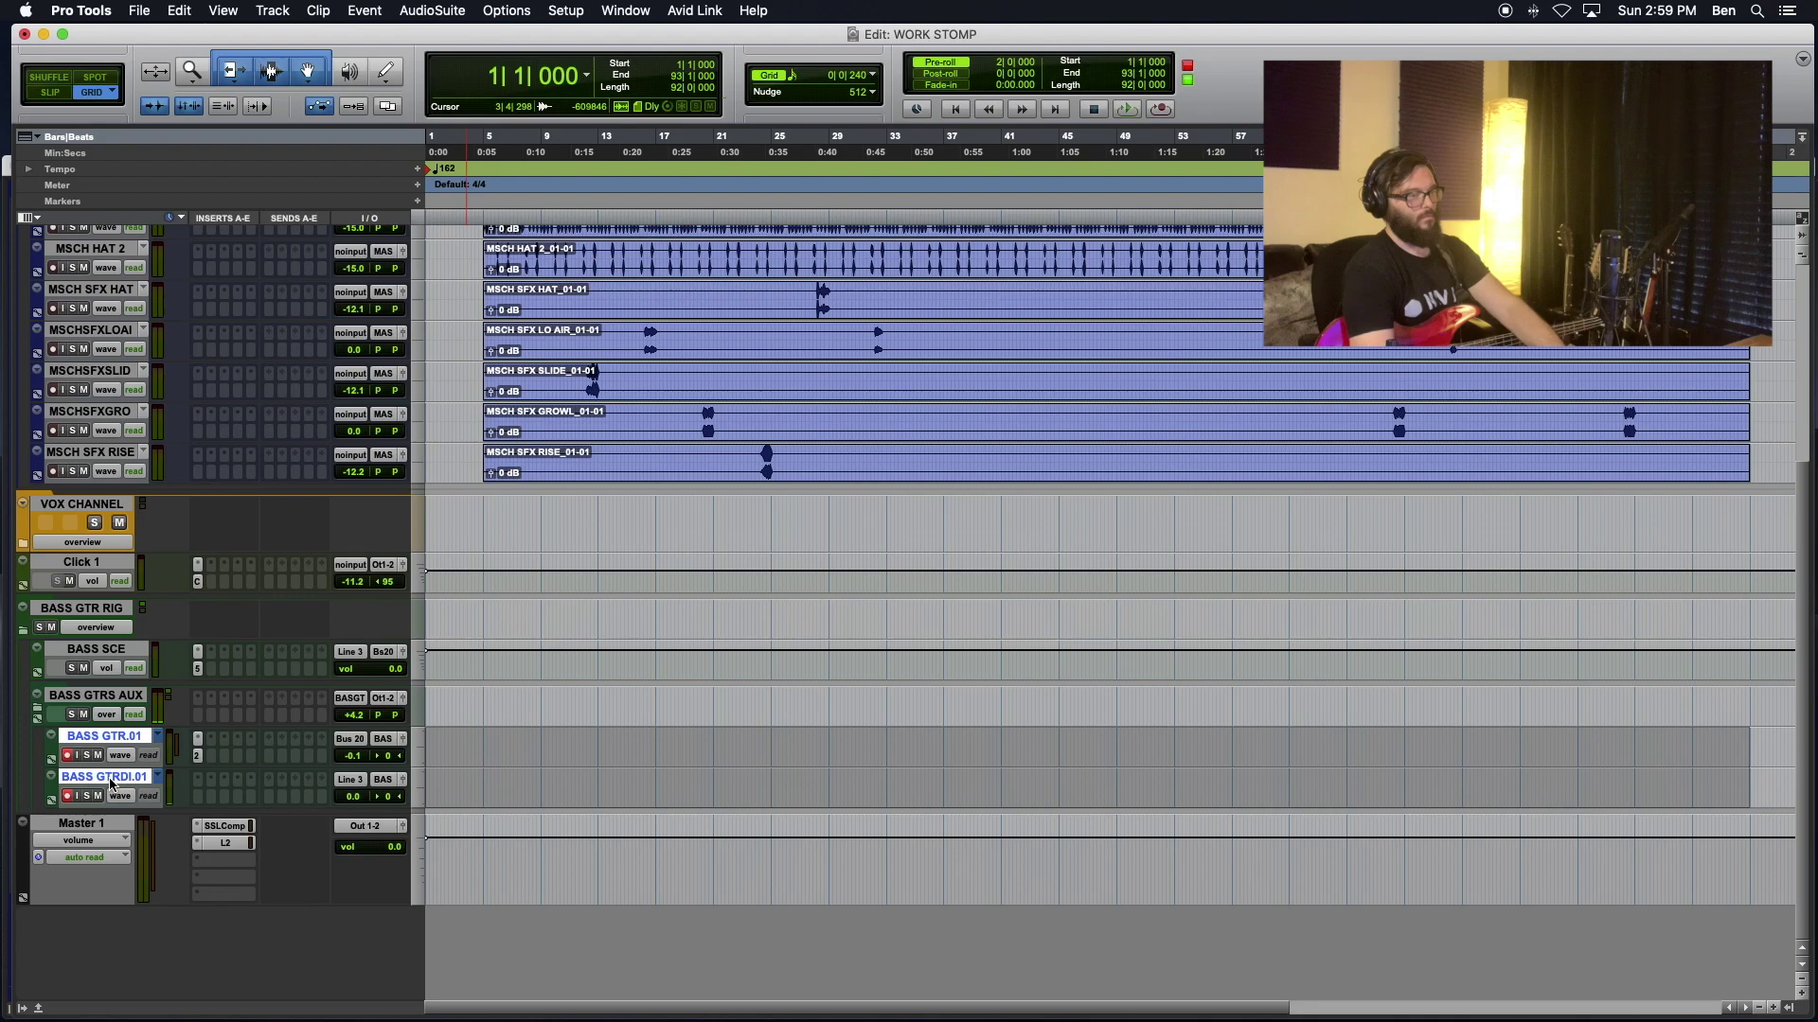
Step: Record two short takes from bar 1 on the new bass playlists, undoing each one
click(436, 737)
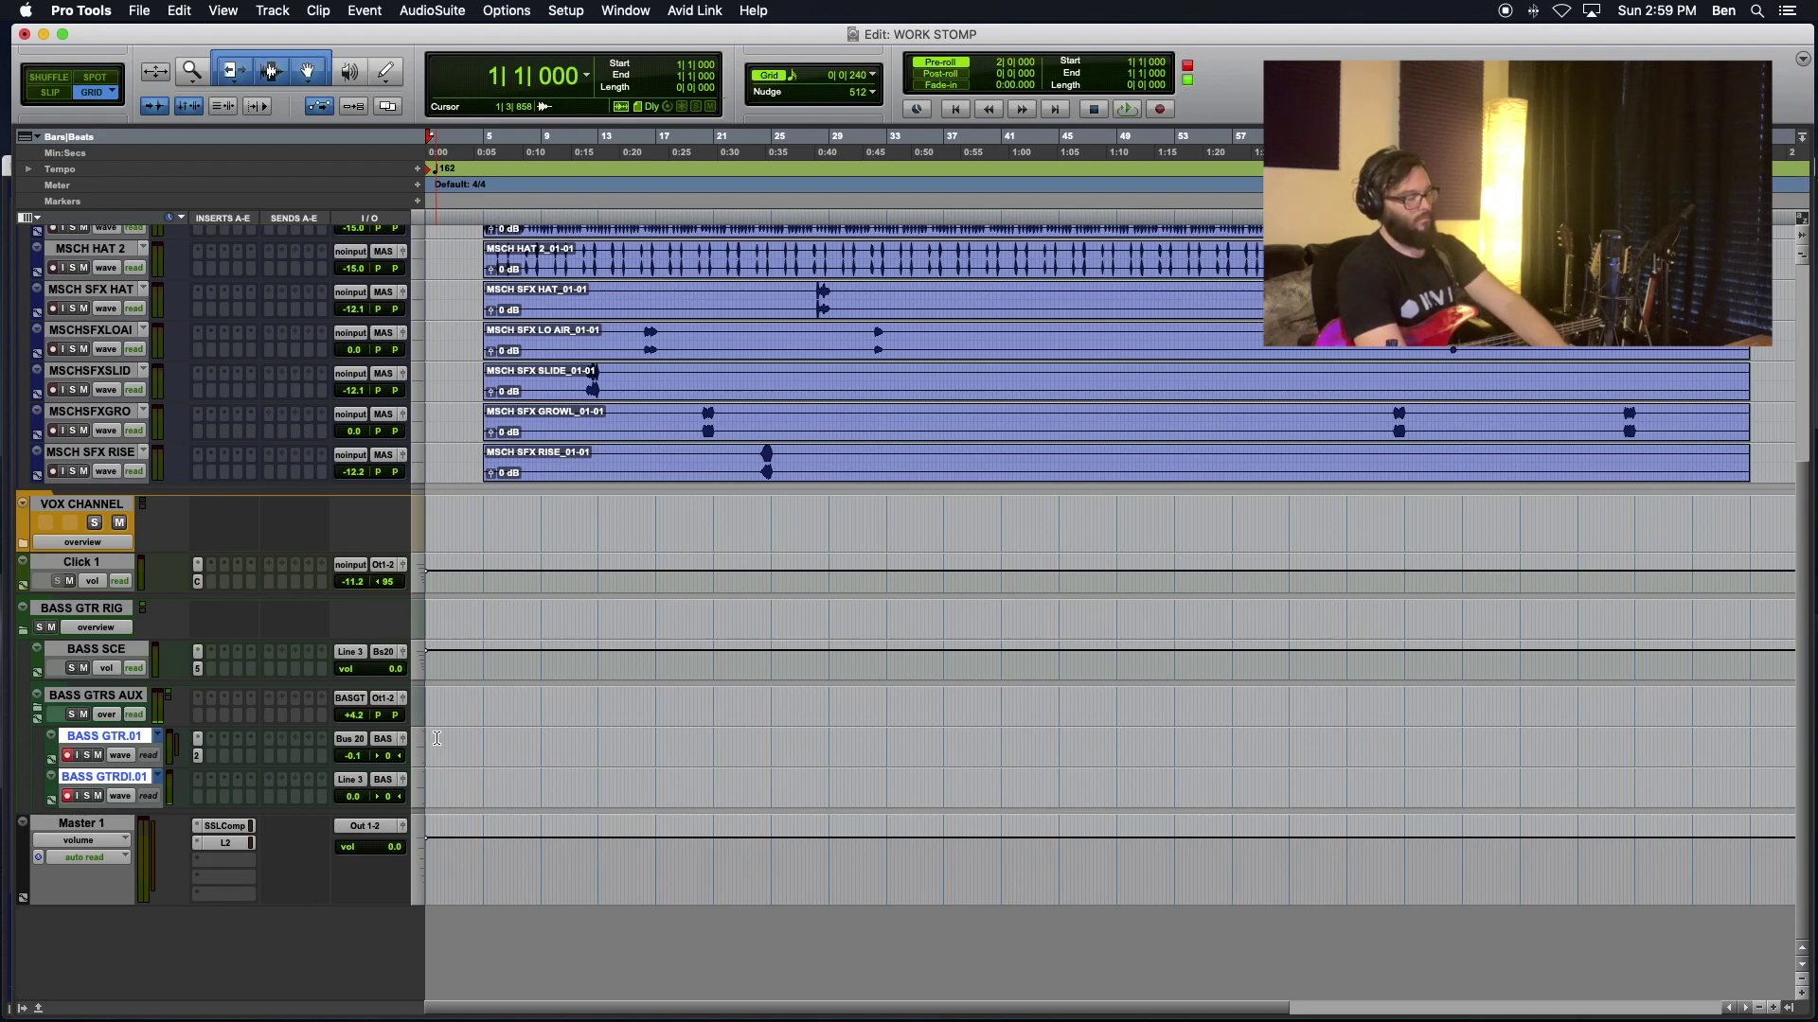
key(super+space)
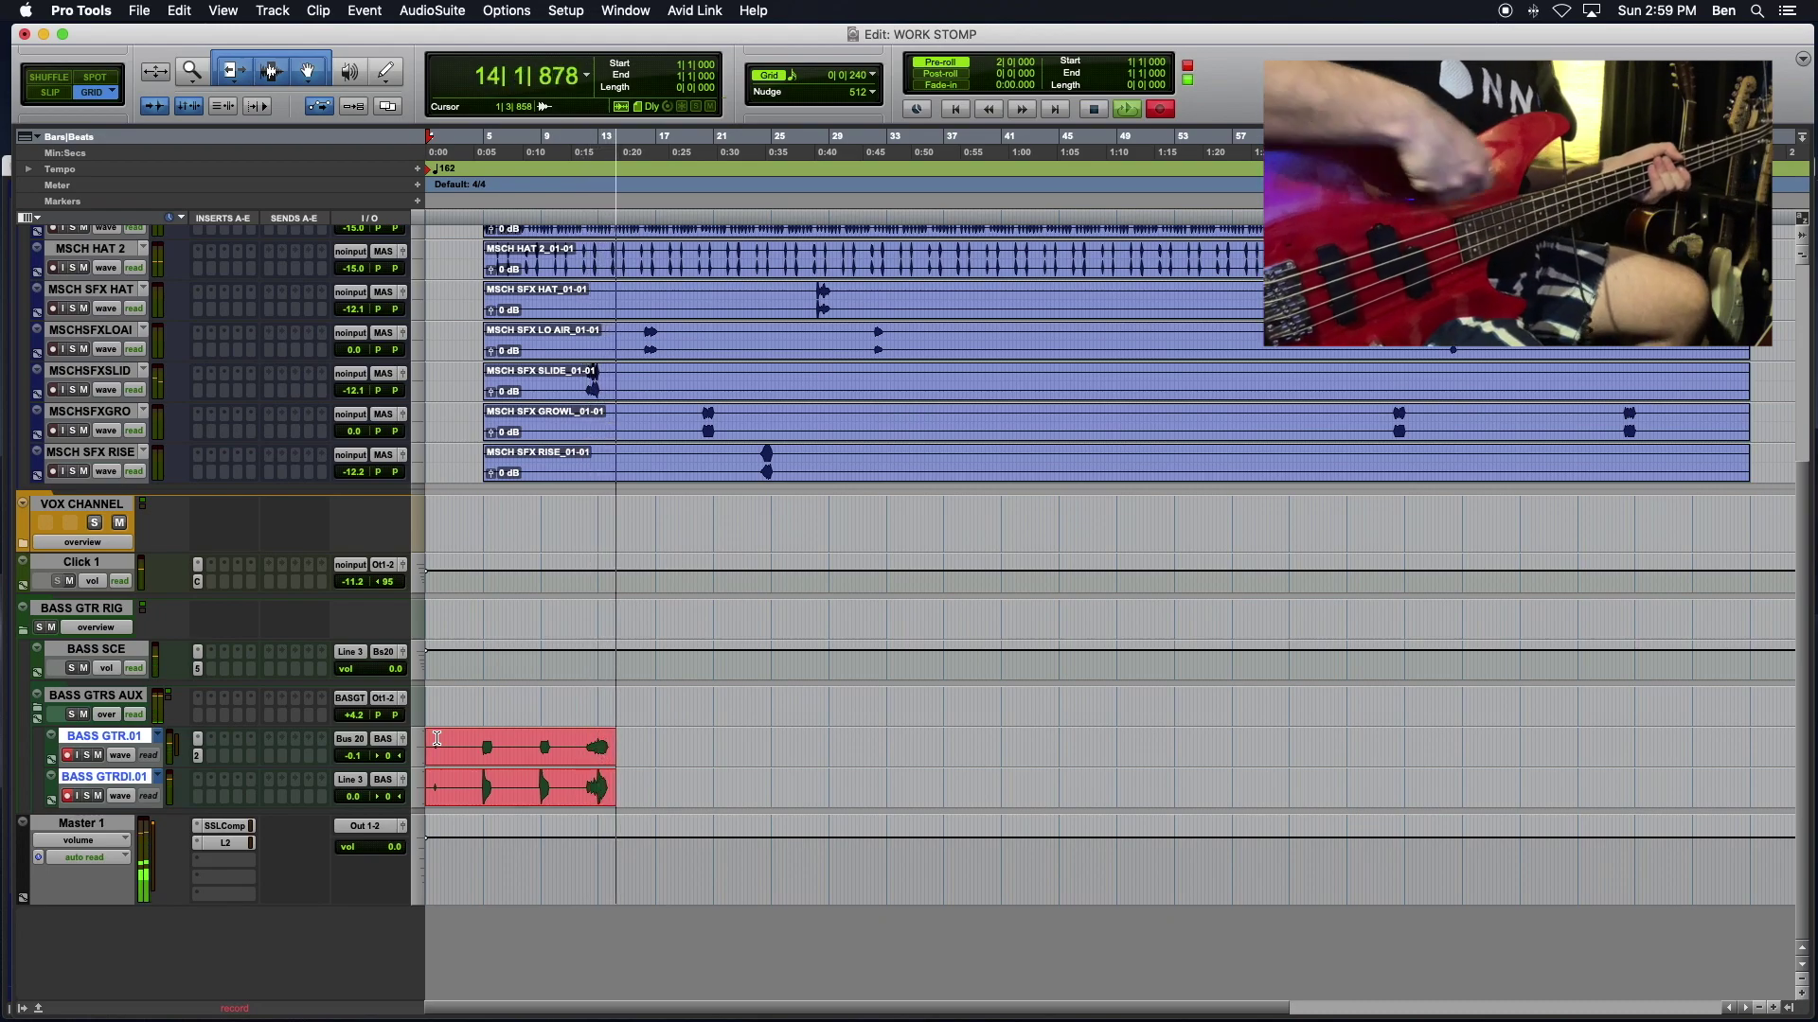
key(space)
key(super+z)
key(super+space)
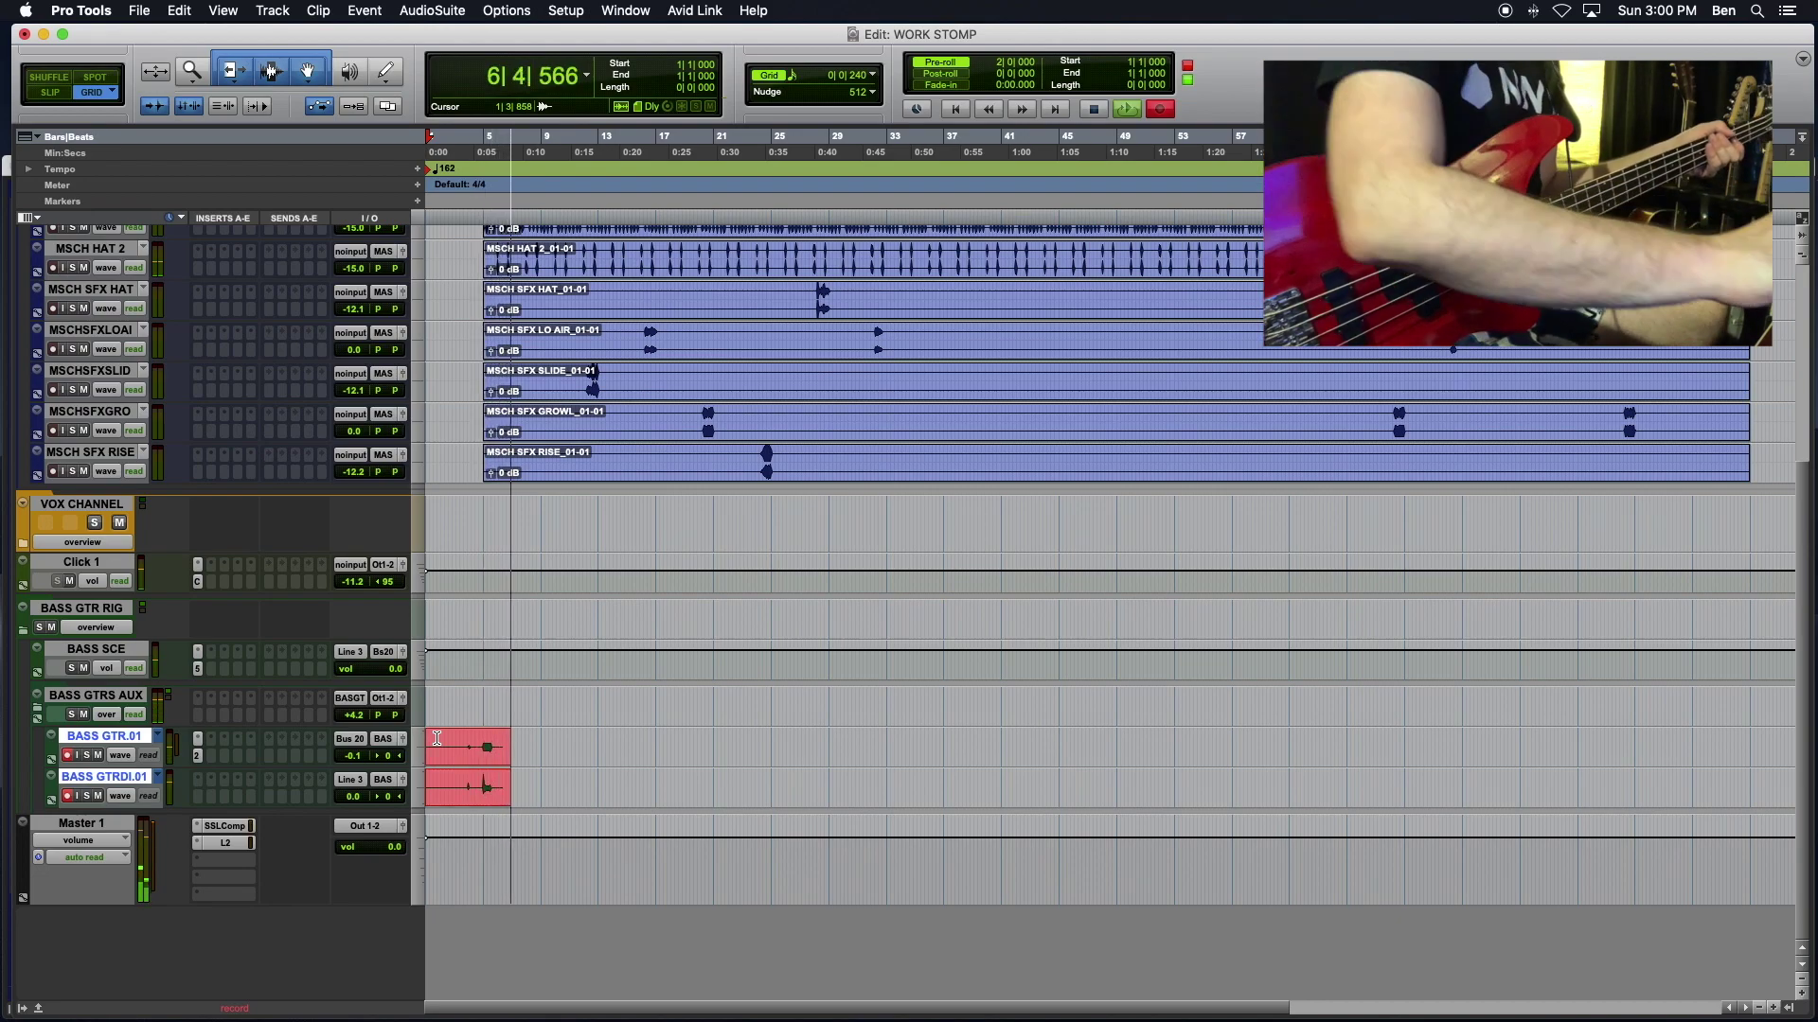
key(space)
key(super+z)
Step: Record a full take from bar 1 on both bass playlists and delete the excess audio after bar 93
key(super+space)
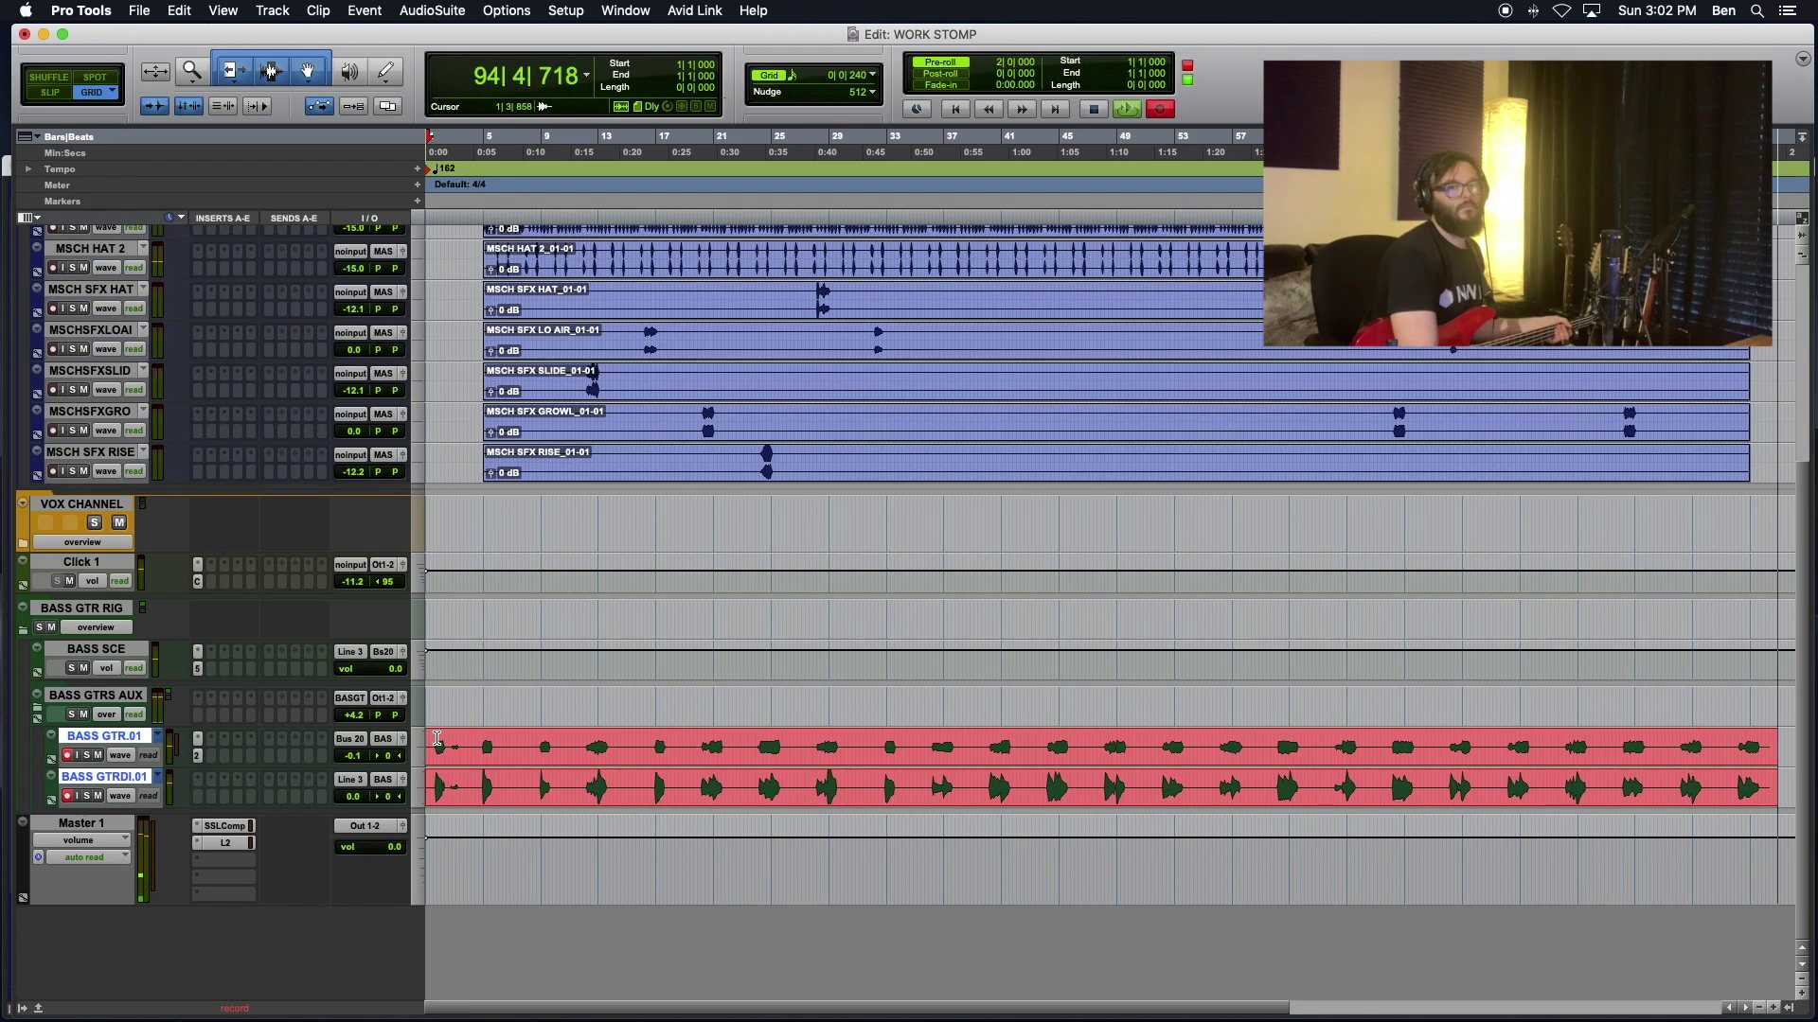
key(space)
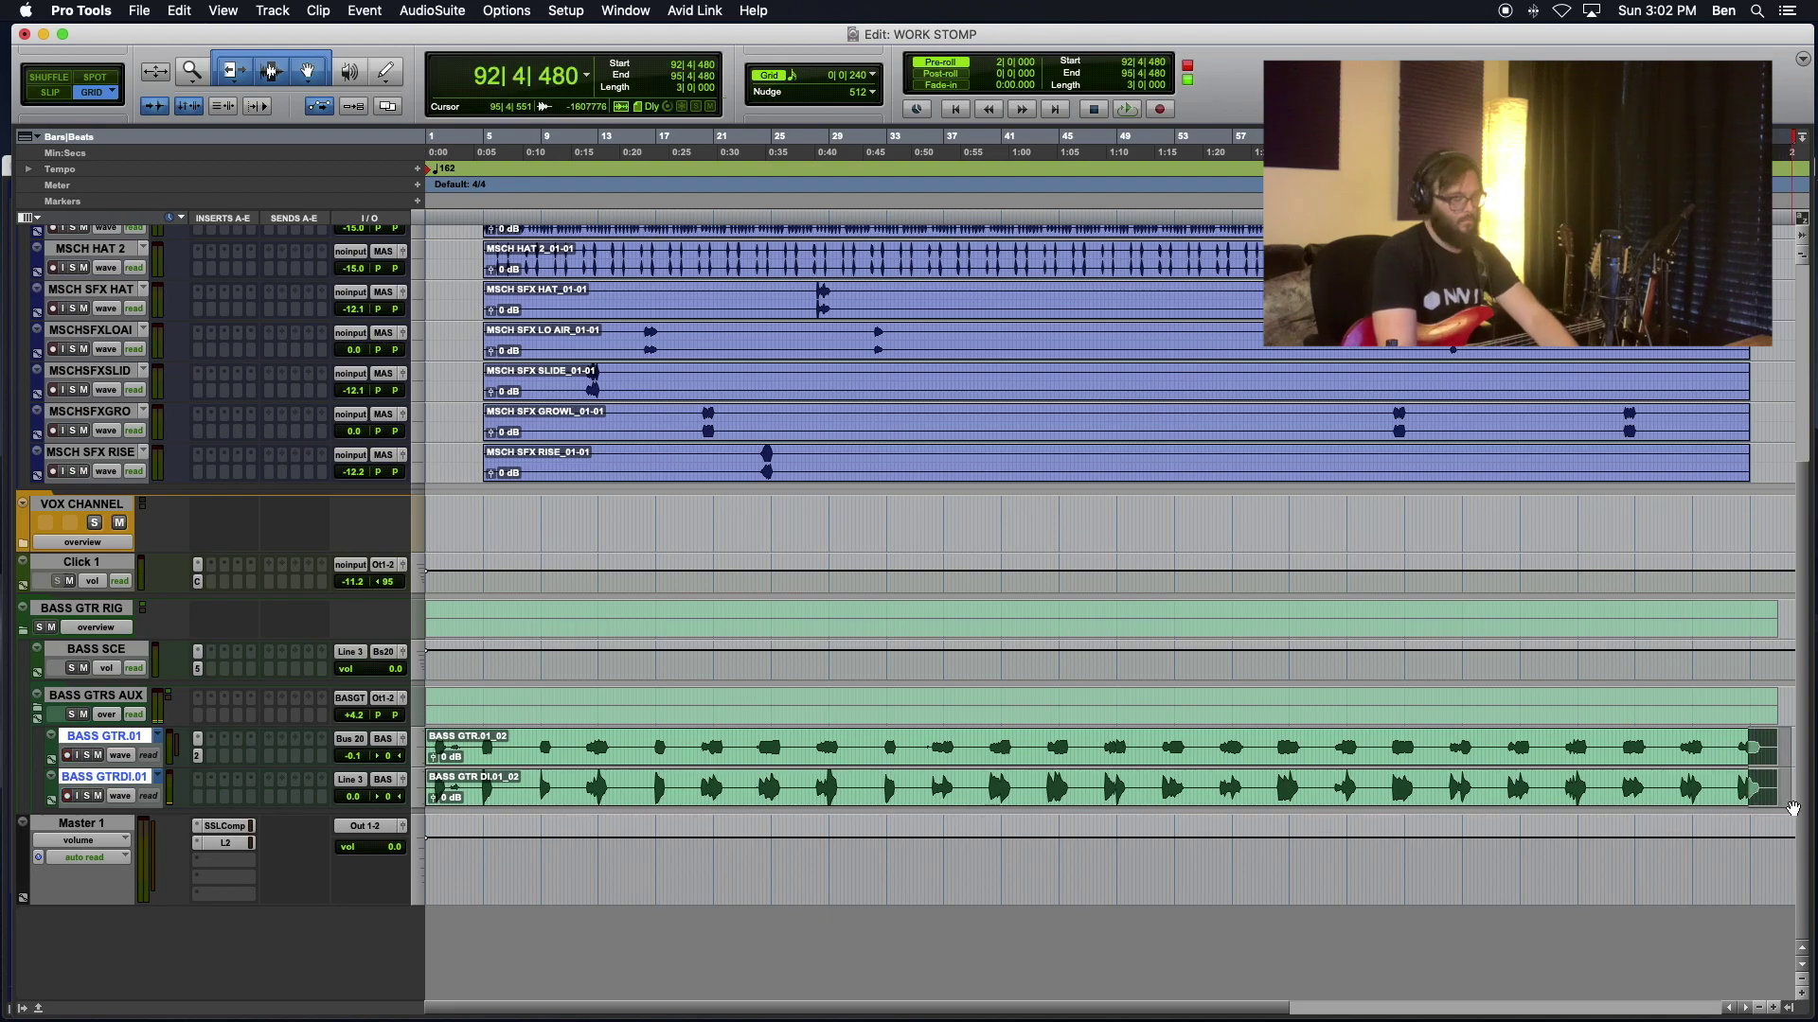
key(t)
key(t)
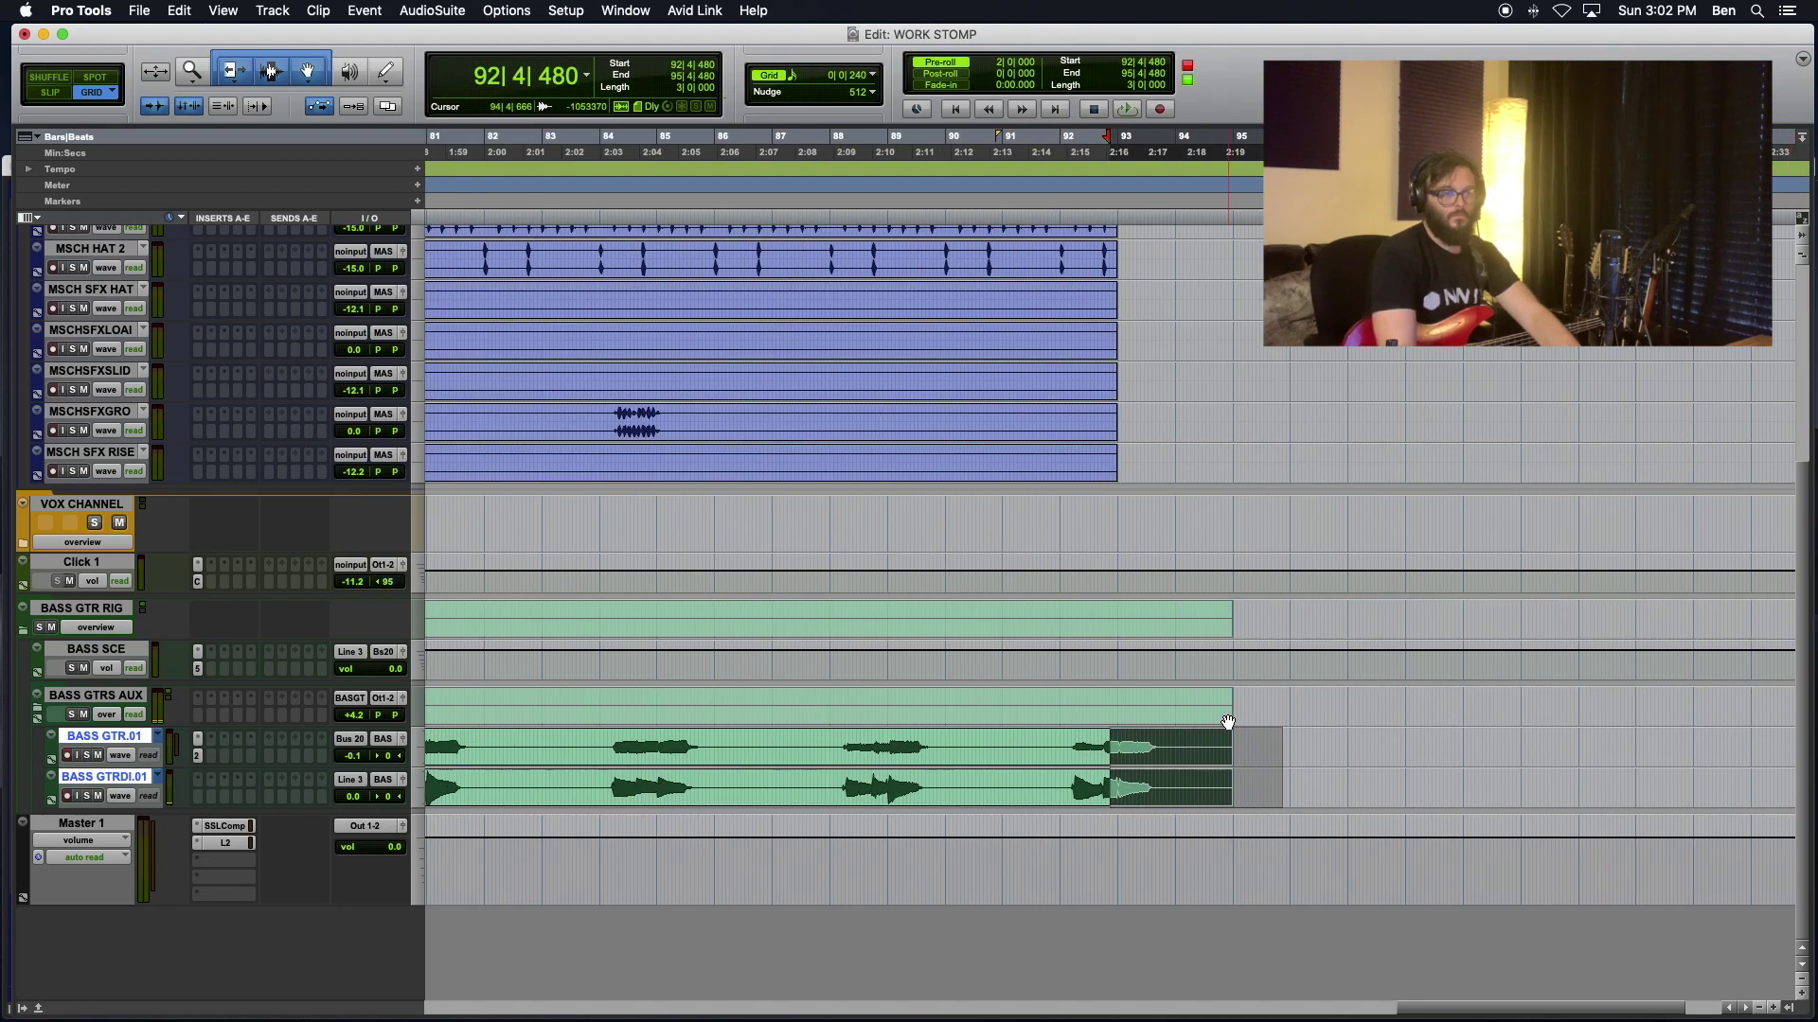
drag(1116, 697, 1225, 722)
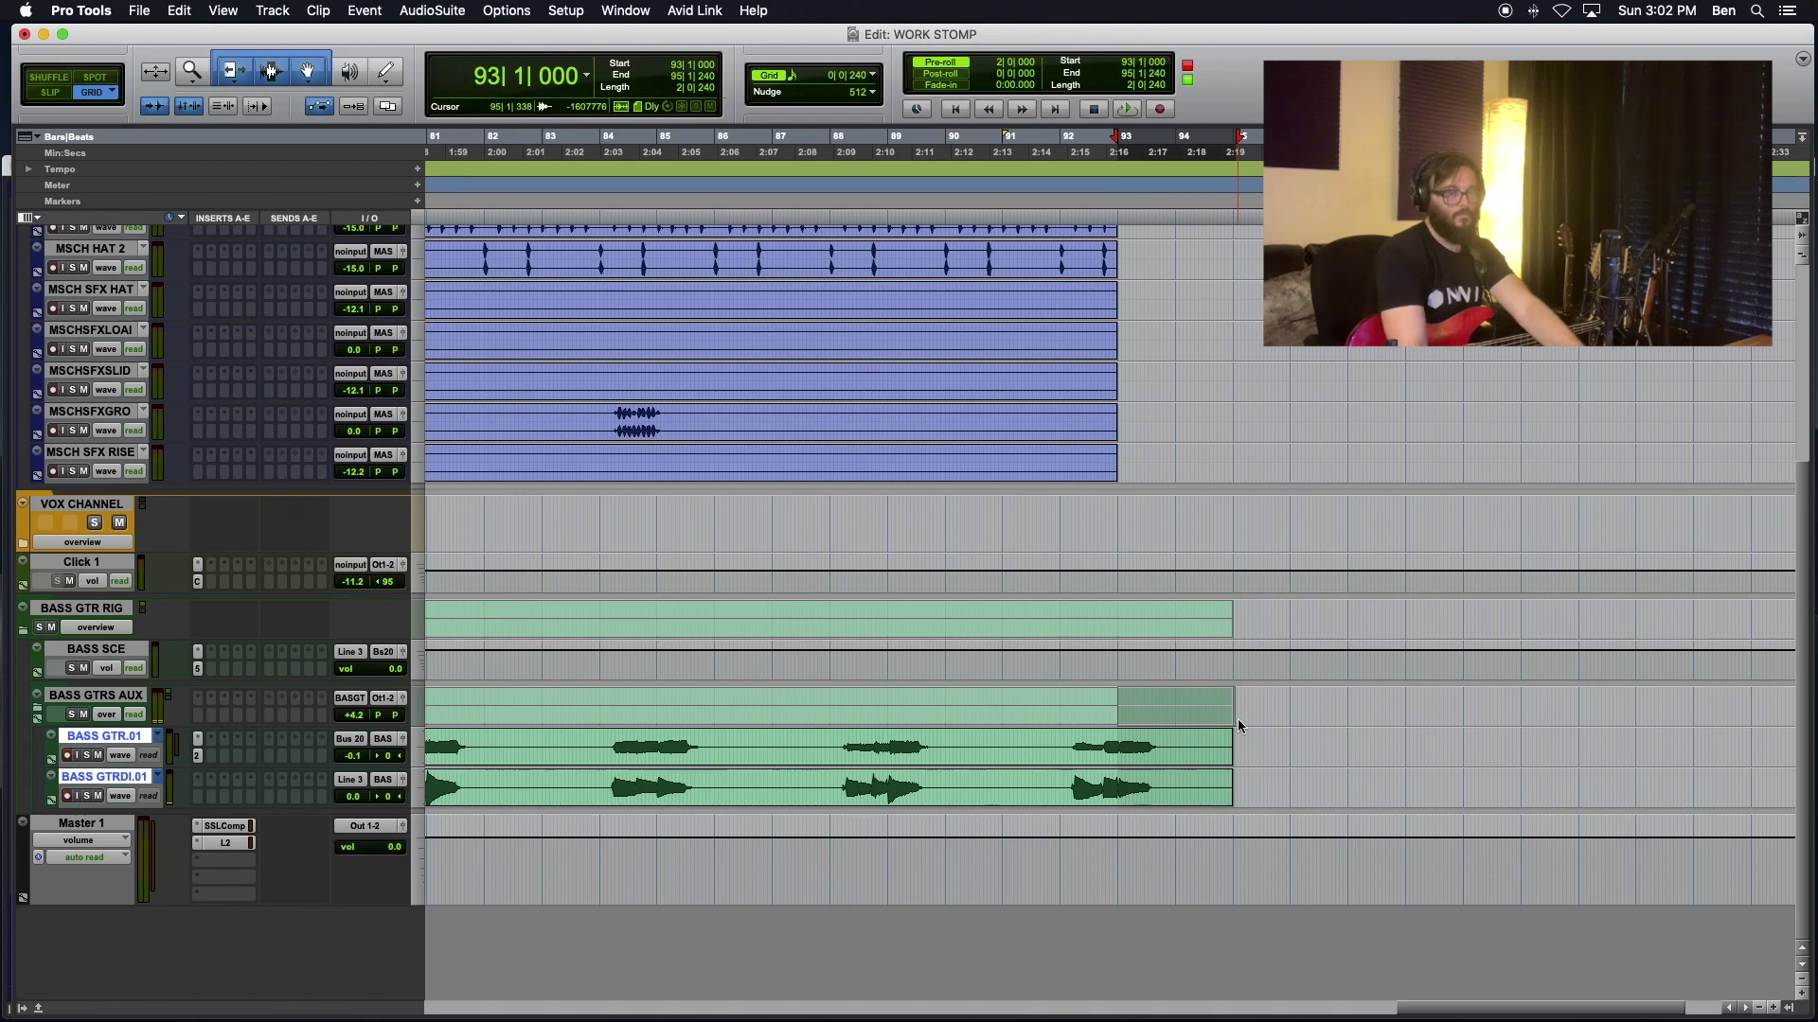
key(Delete)
Step: Delete the unwanted bass audio from bar 1 up to 4|4|240 across the BASS GTRS AUX folder
key(r)
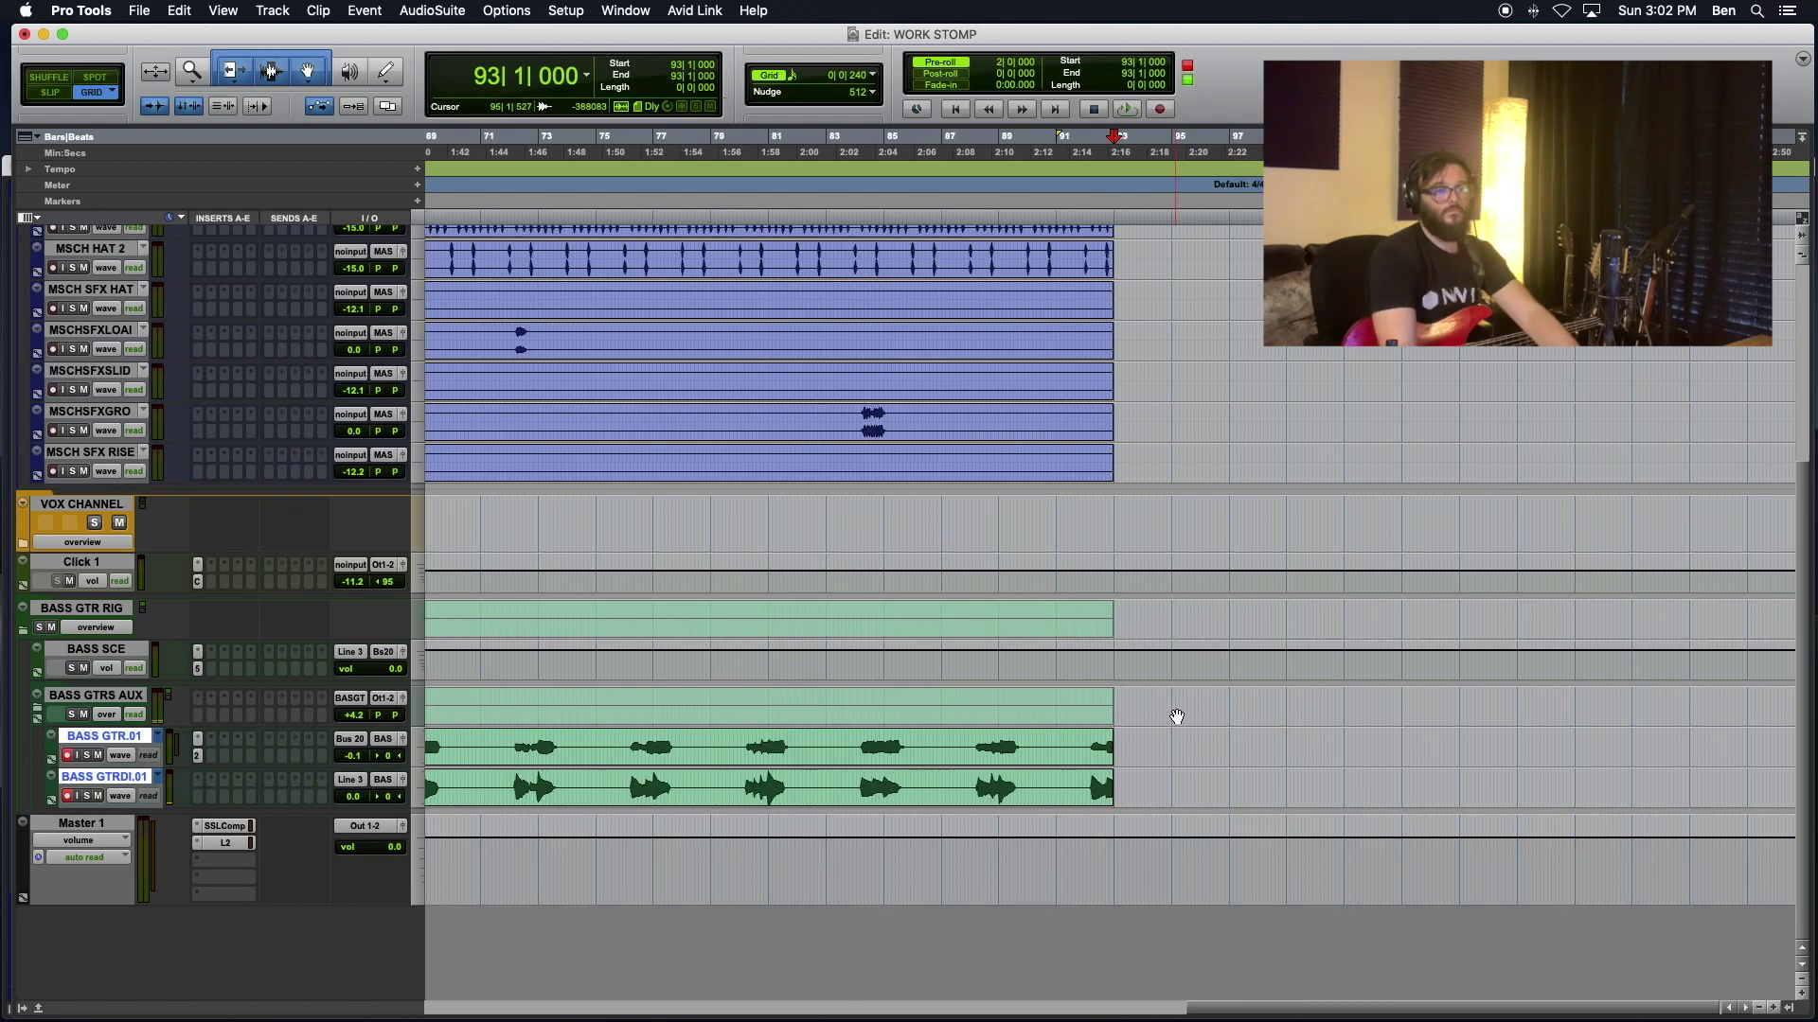
scroll(997, 736, left, 20)
scroll(997, 736, up, 2)
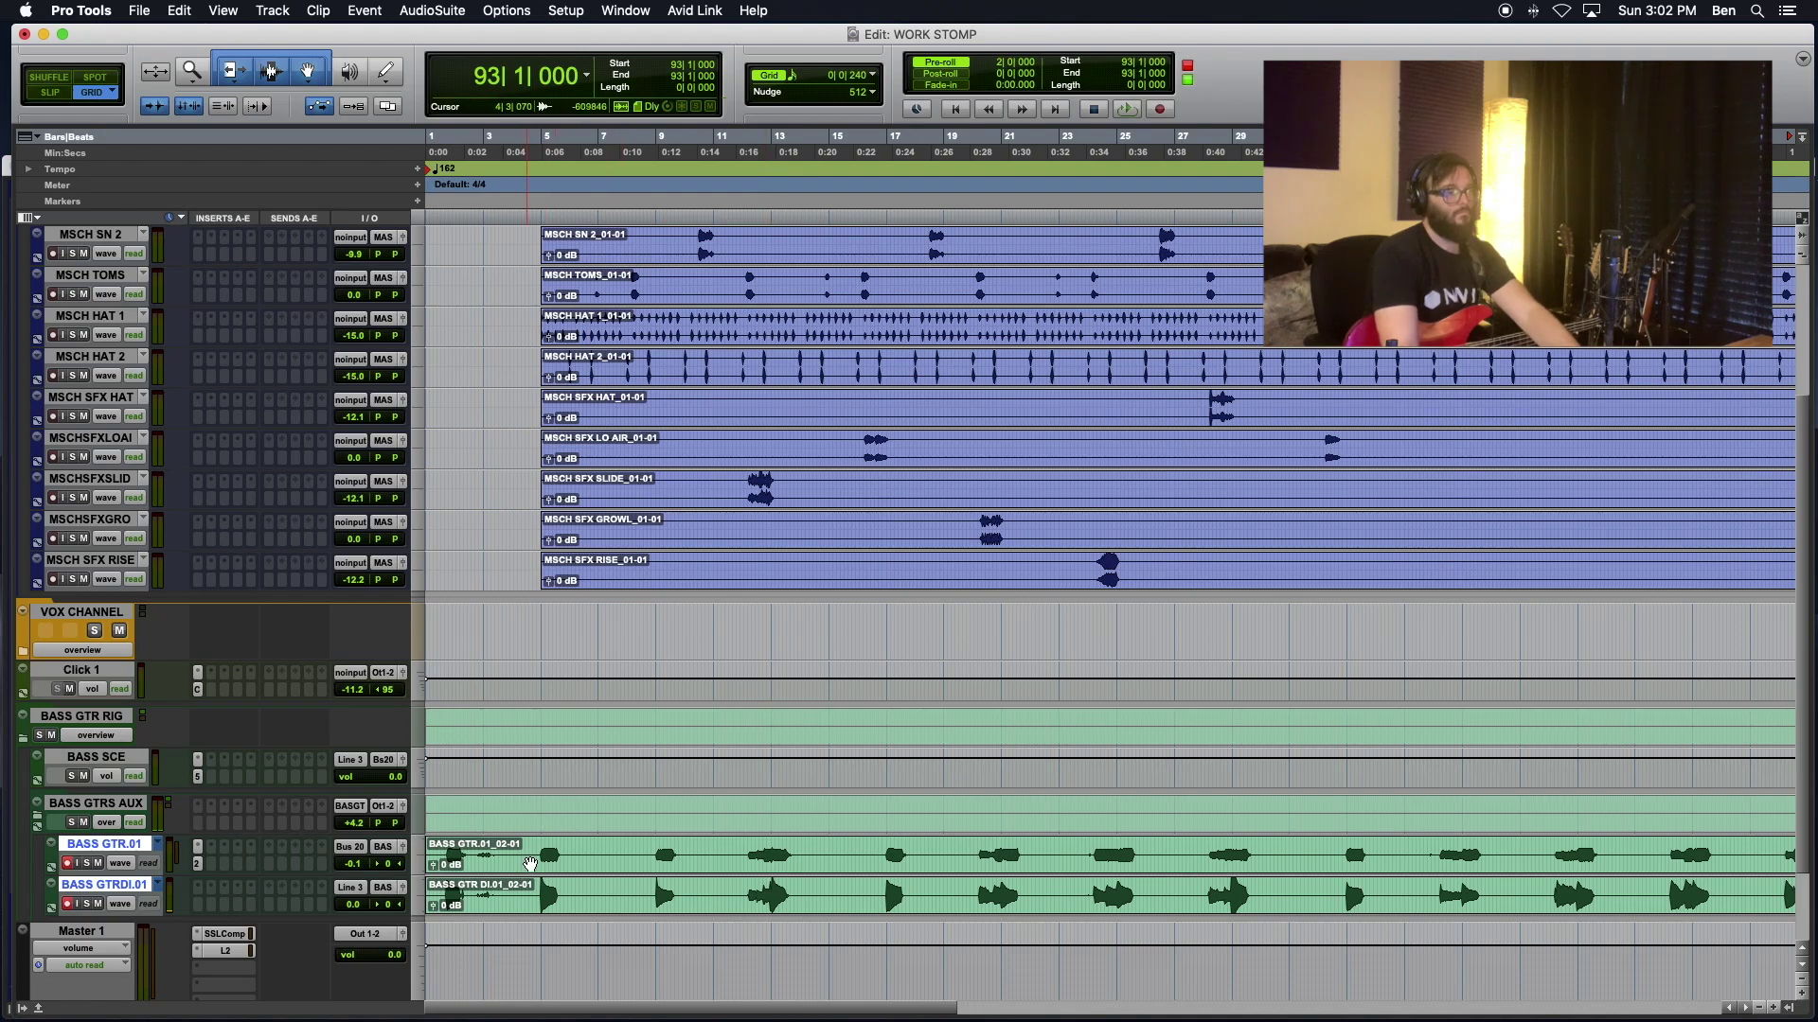
drag(535, 851, 396, 878)
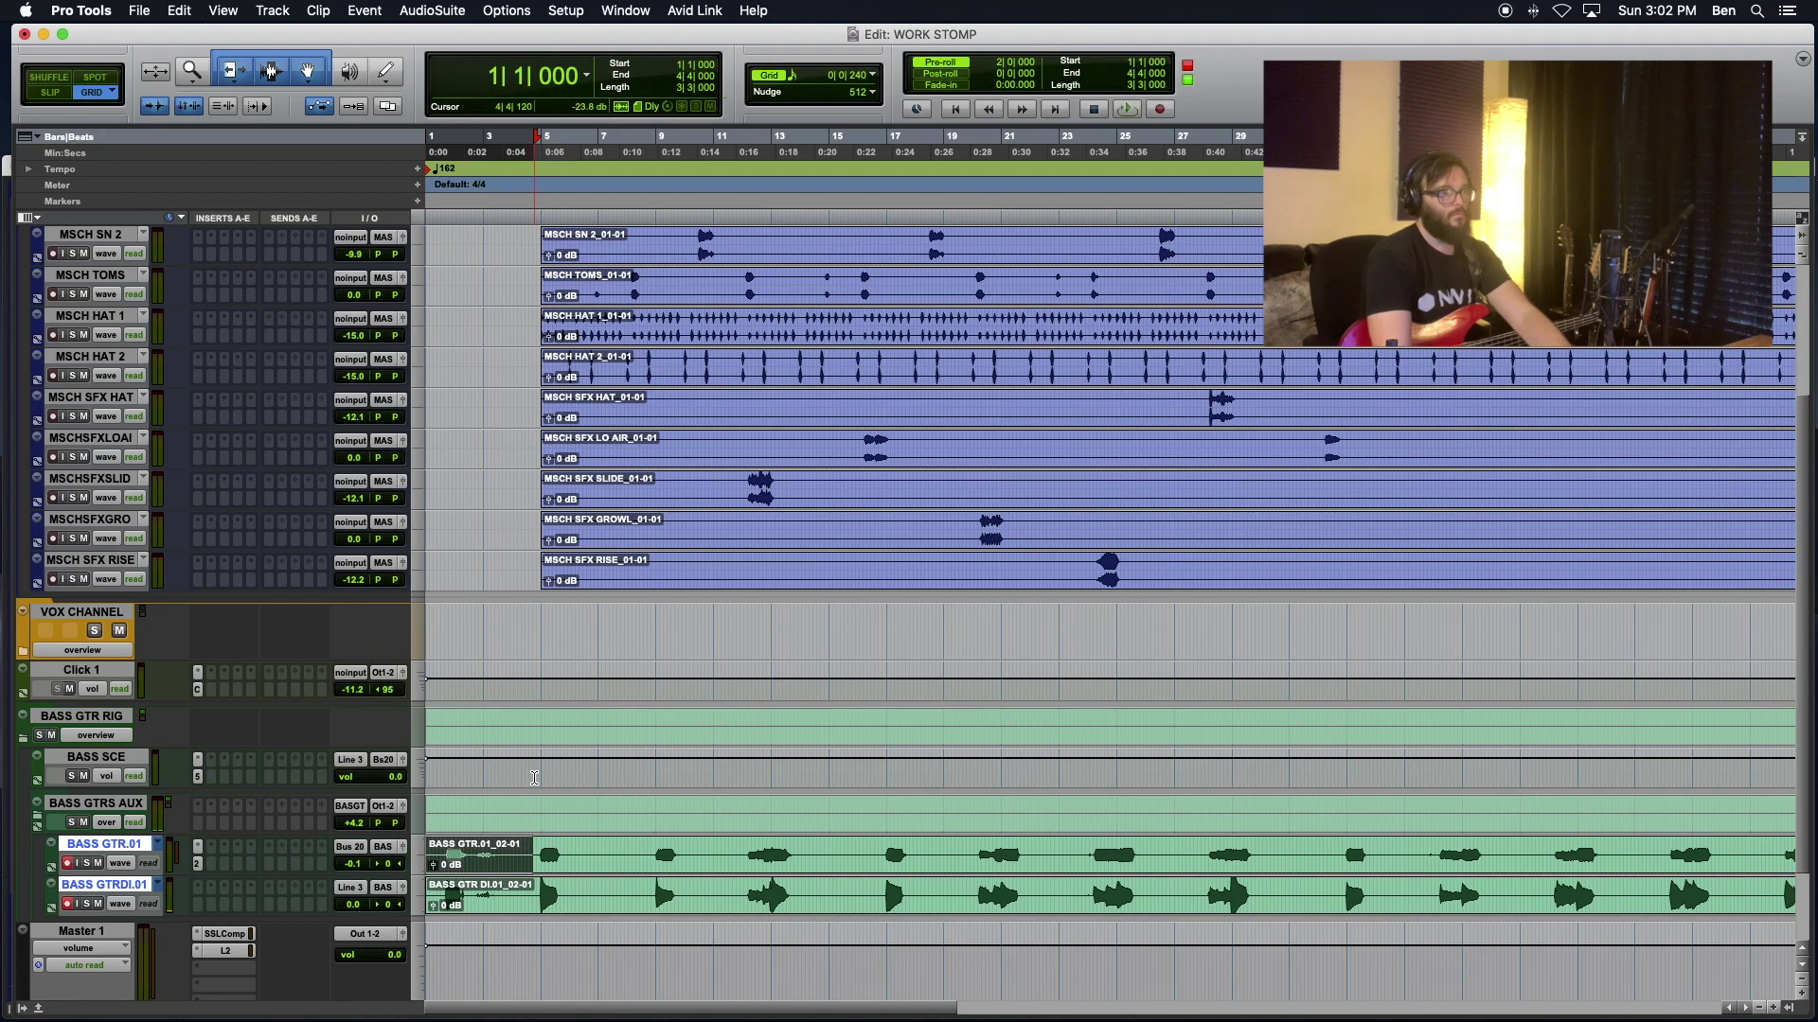
drag(536, 806, 399, 804)
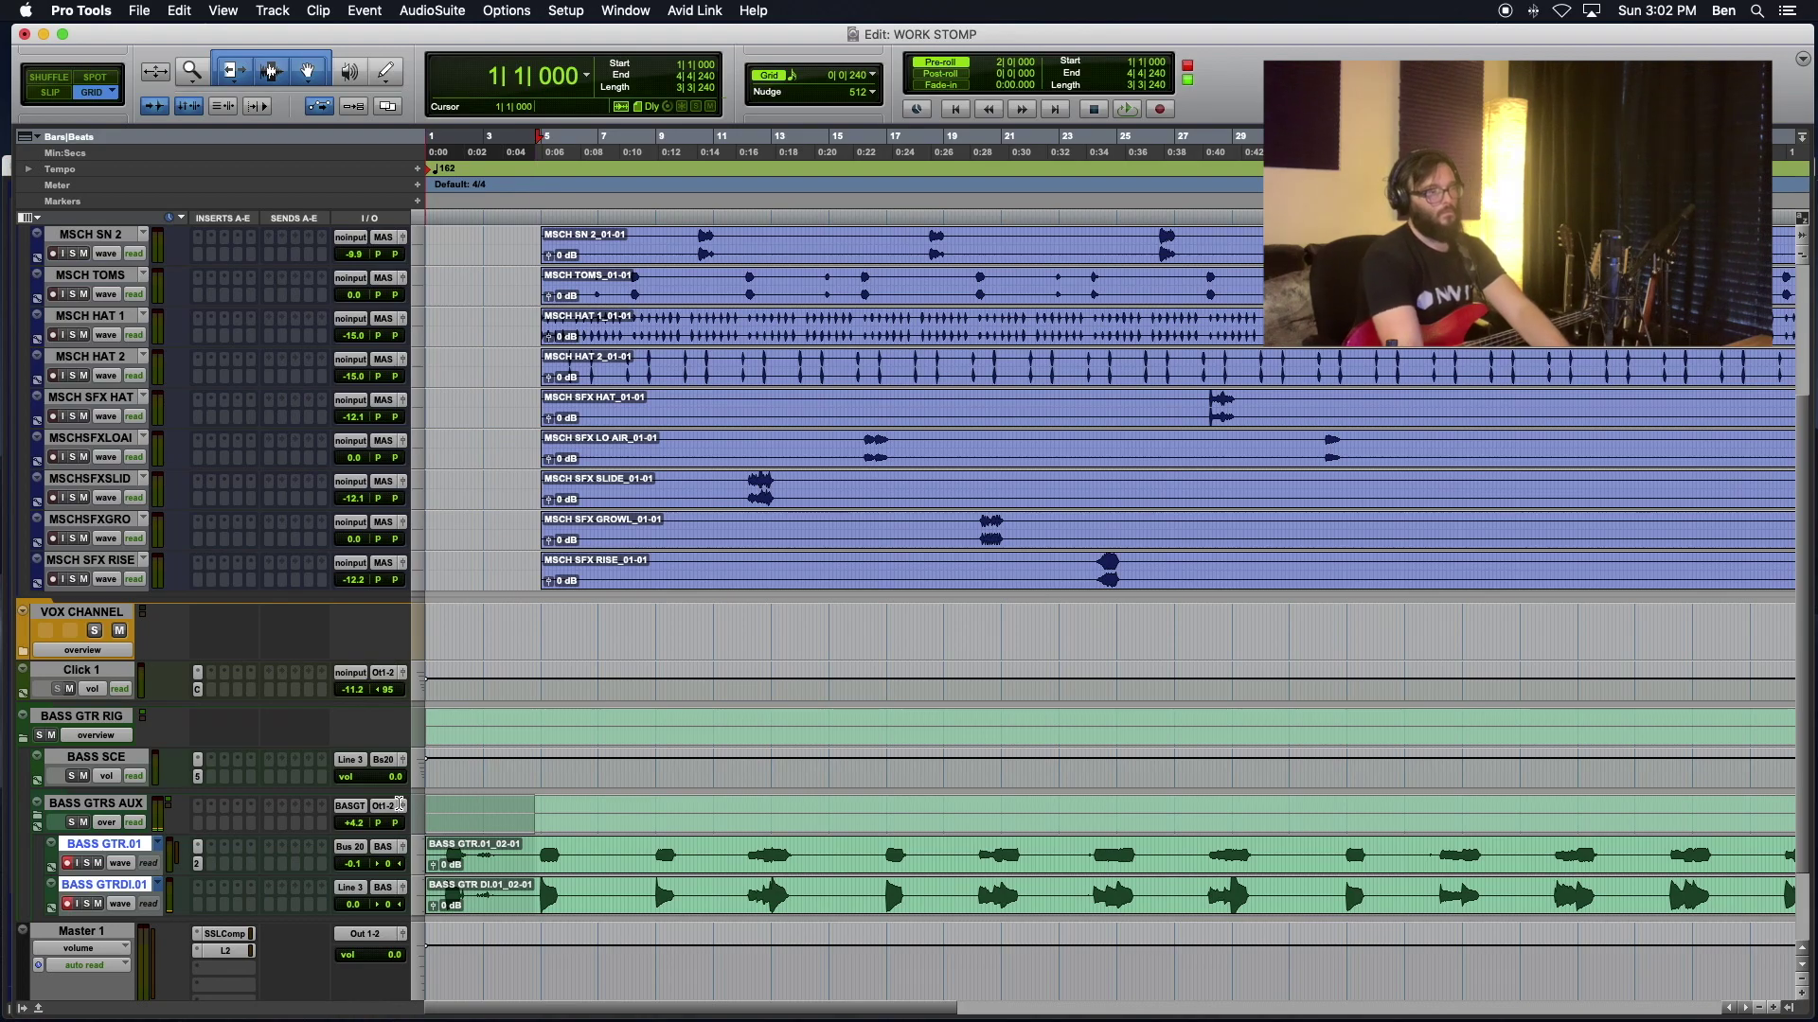
key(Delete)
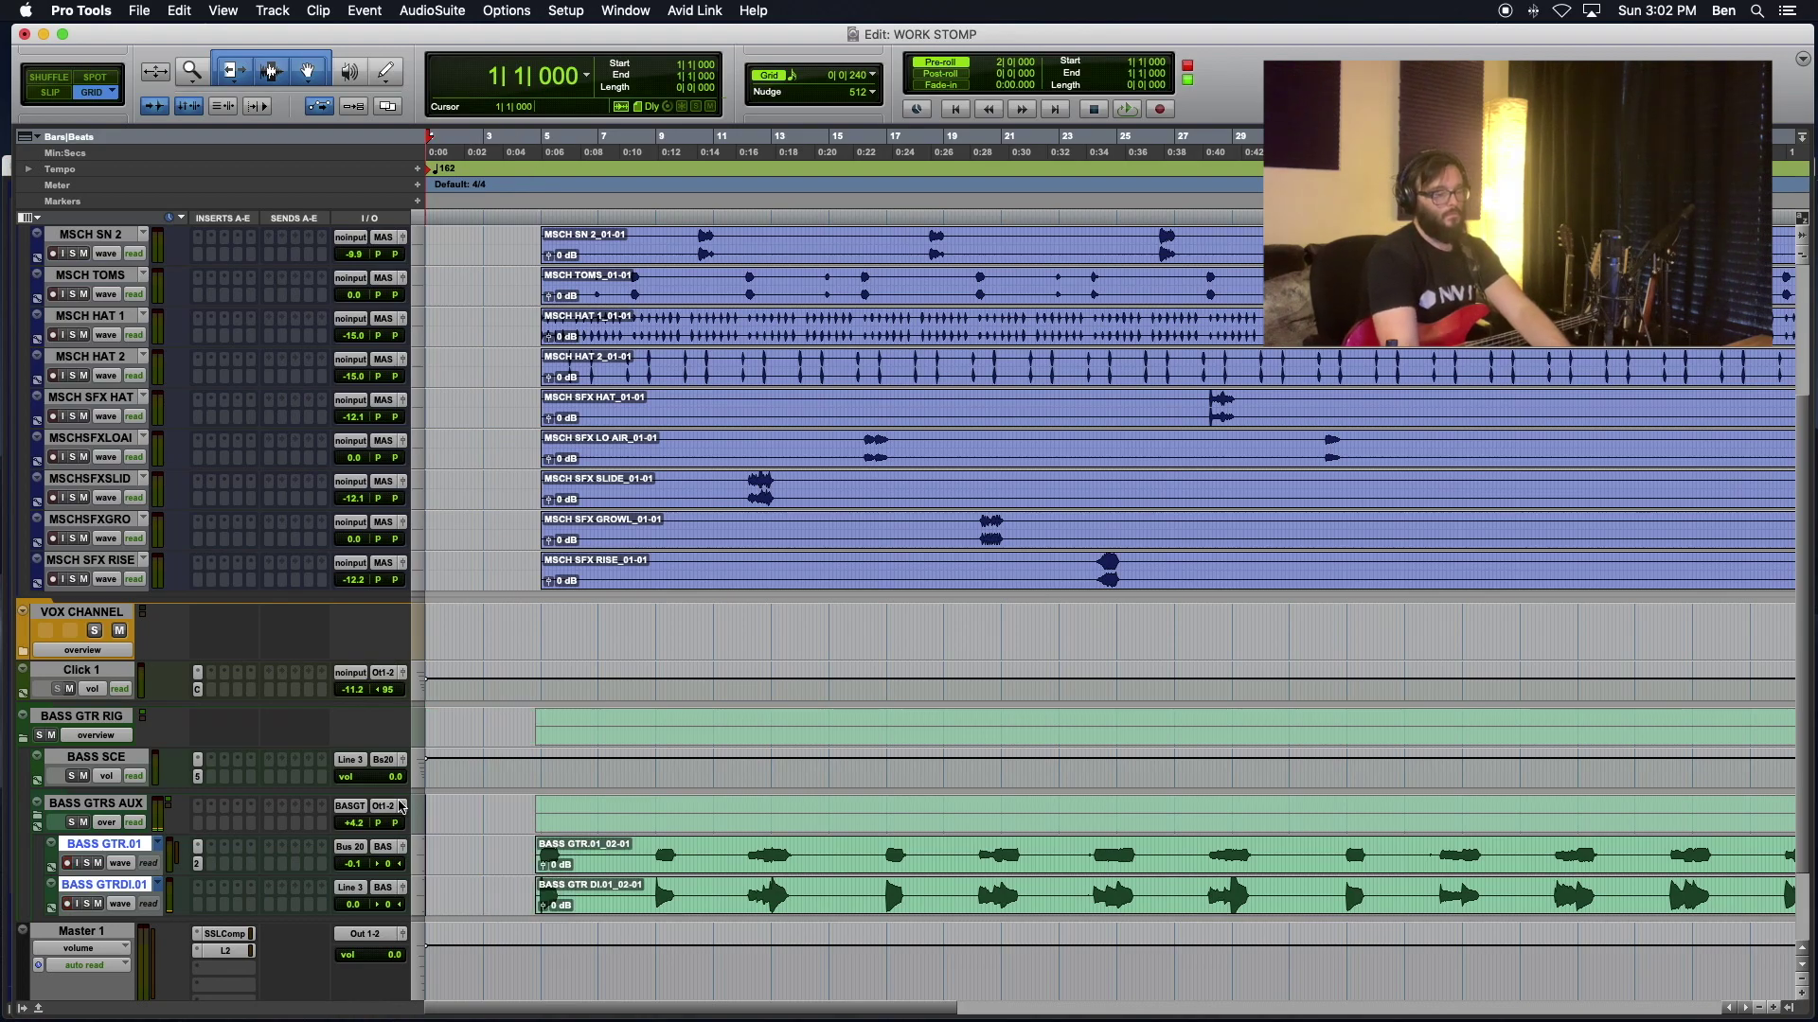
Step: Select both trimmed bass clips, play them back from 4|4|240, and mute the Click 1 track
click(622, 873)
shift+click(617, 907)
key(space)
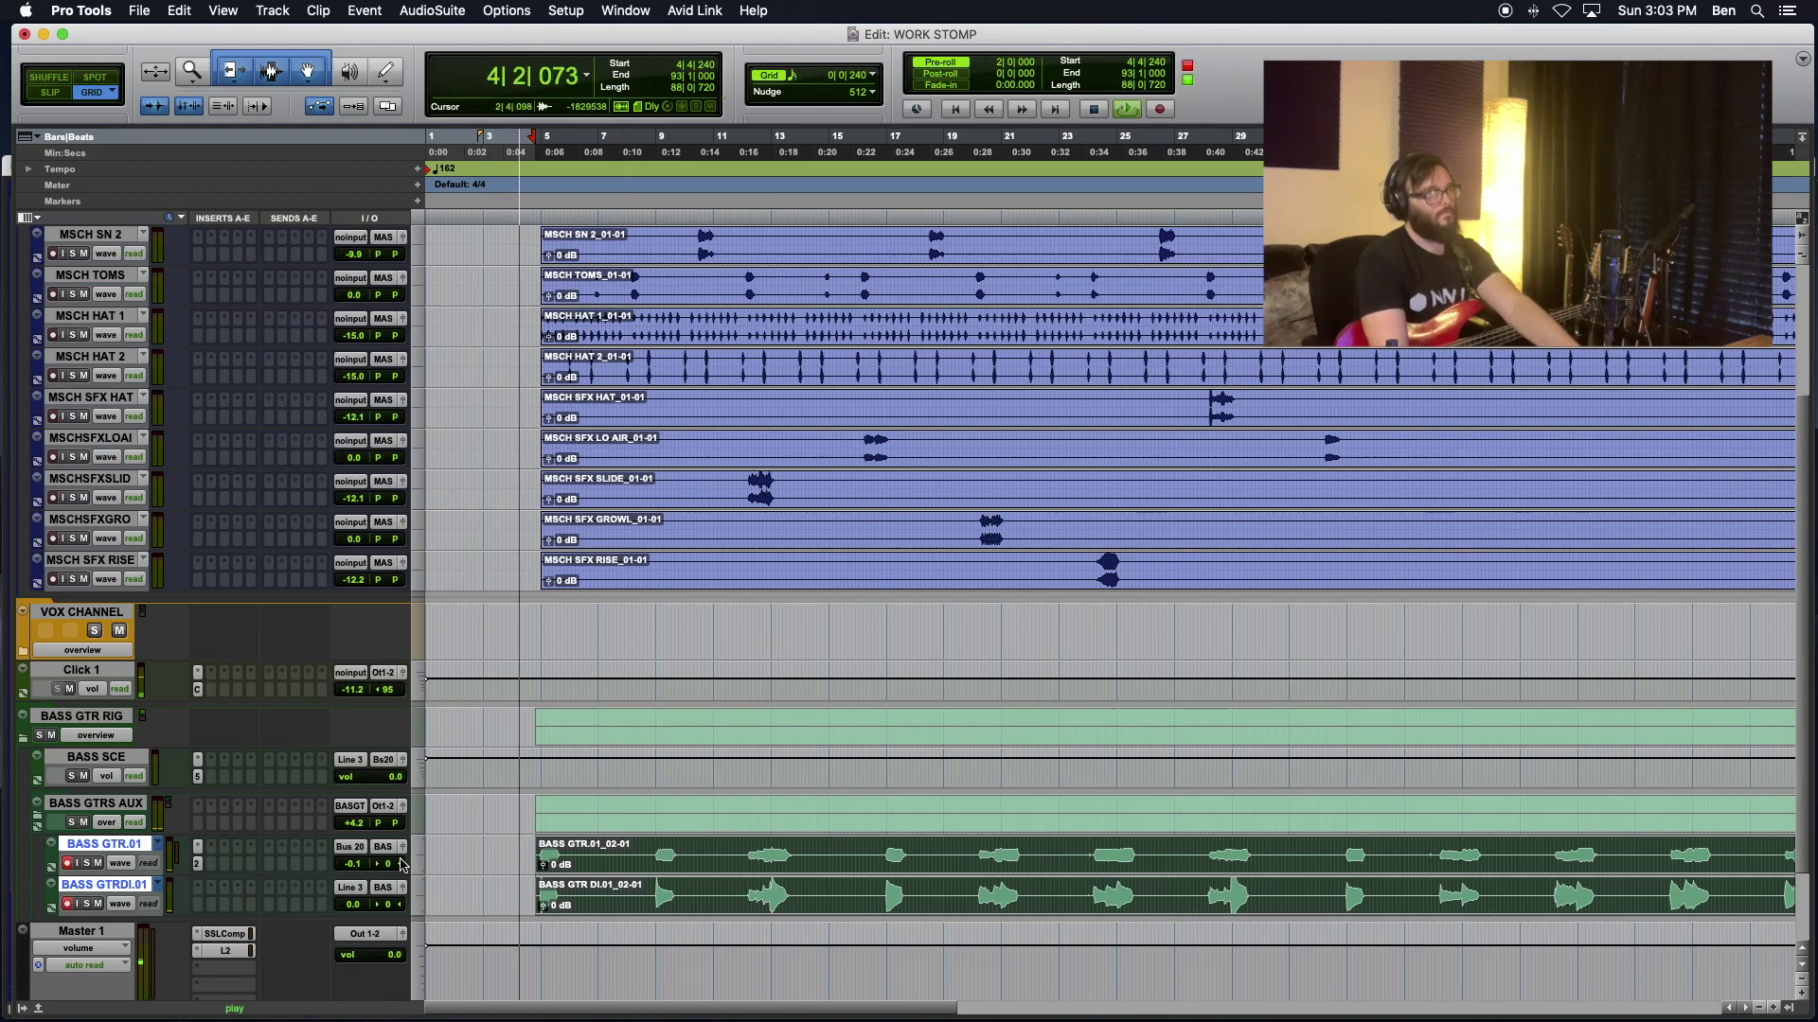
click(91, 689)
click(69, 692)
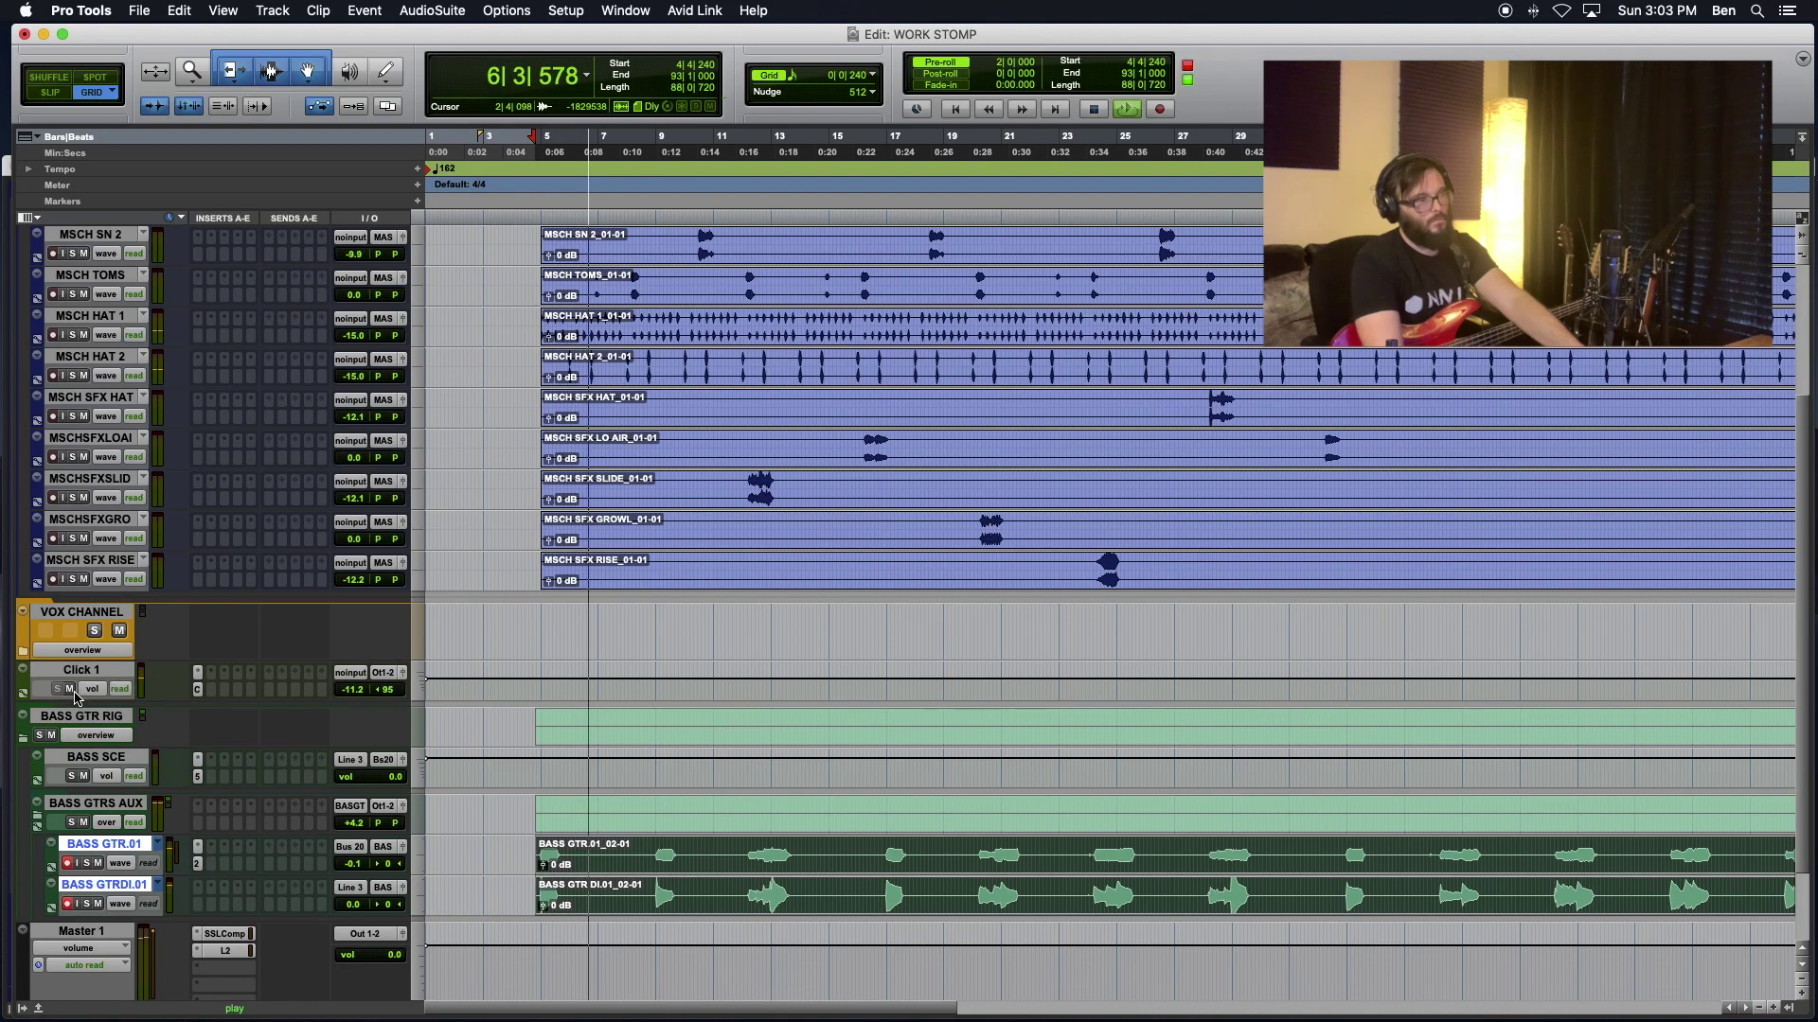
click(69, 691)
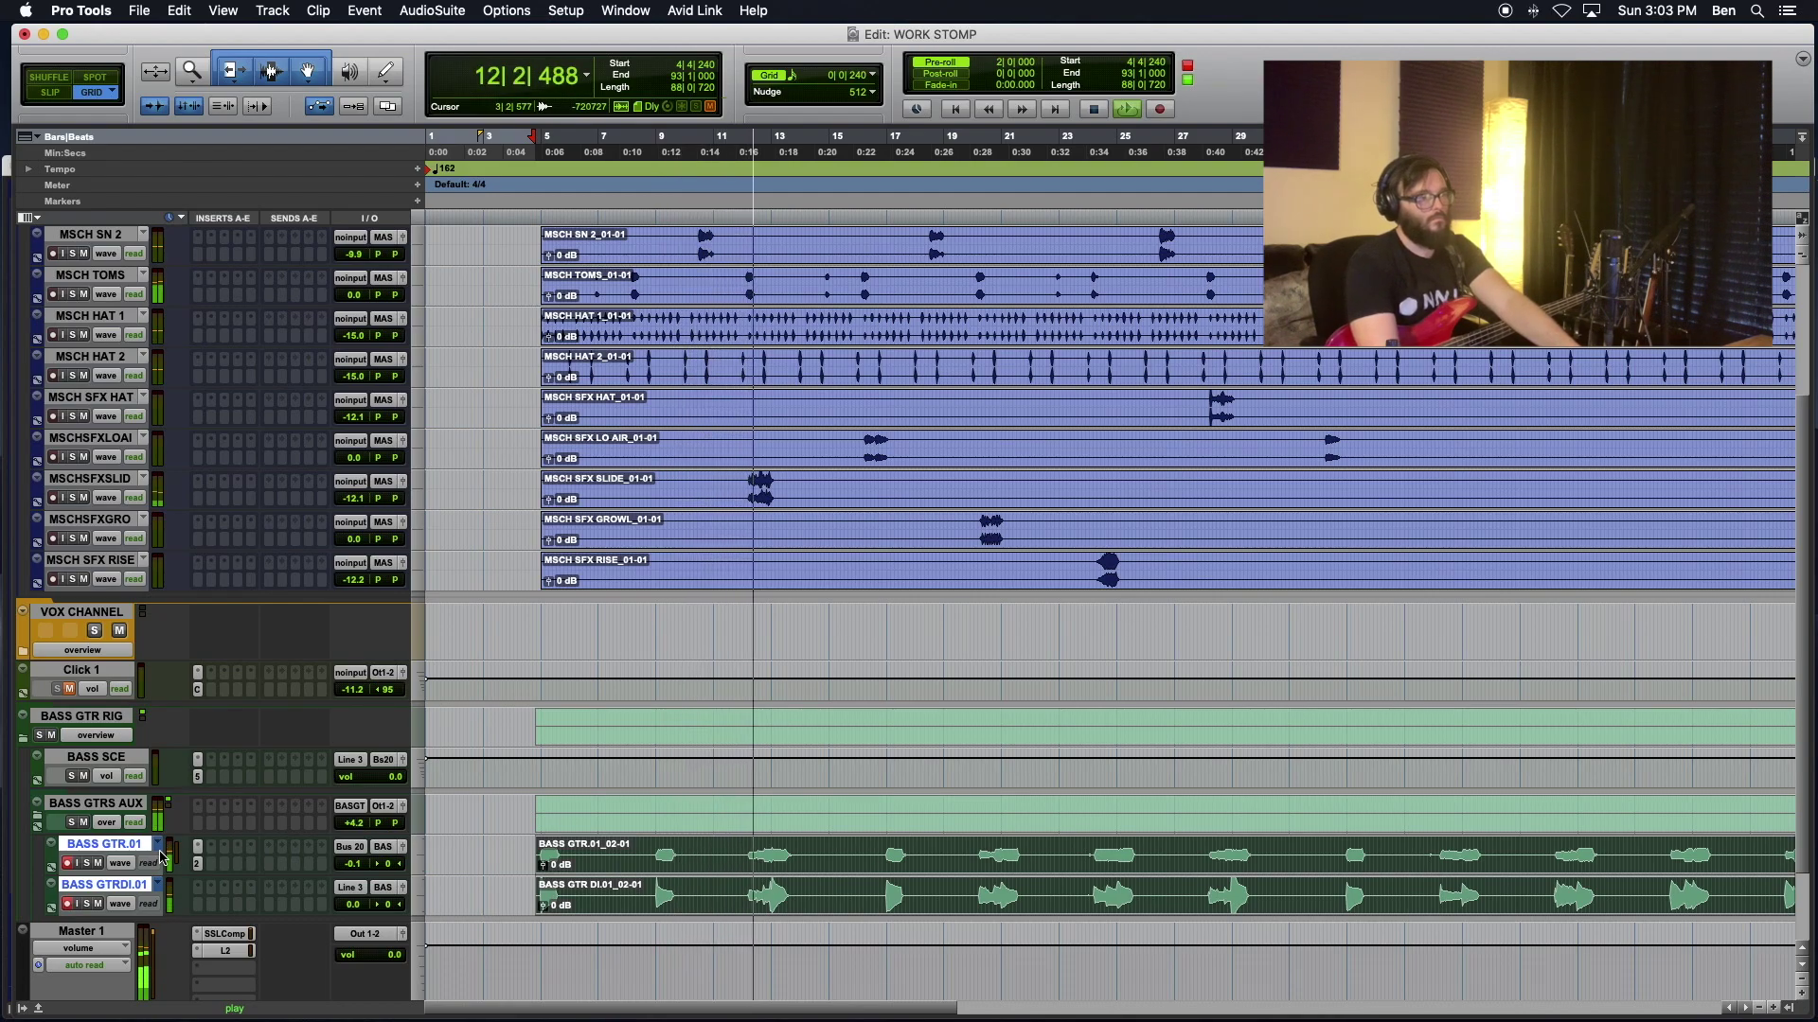
Step: View the BASS GTR track's playlist list, and disarm recording on both bass tracks before replaying the take
click(158, 845)
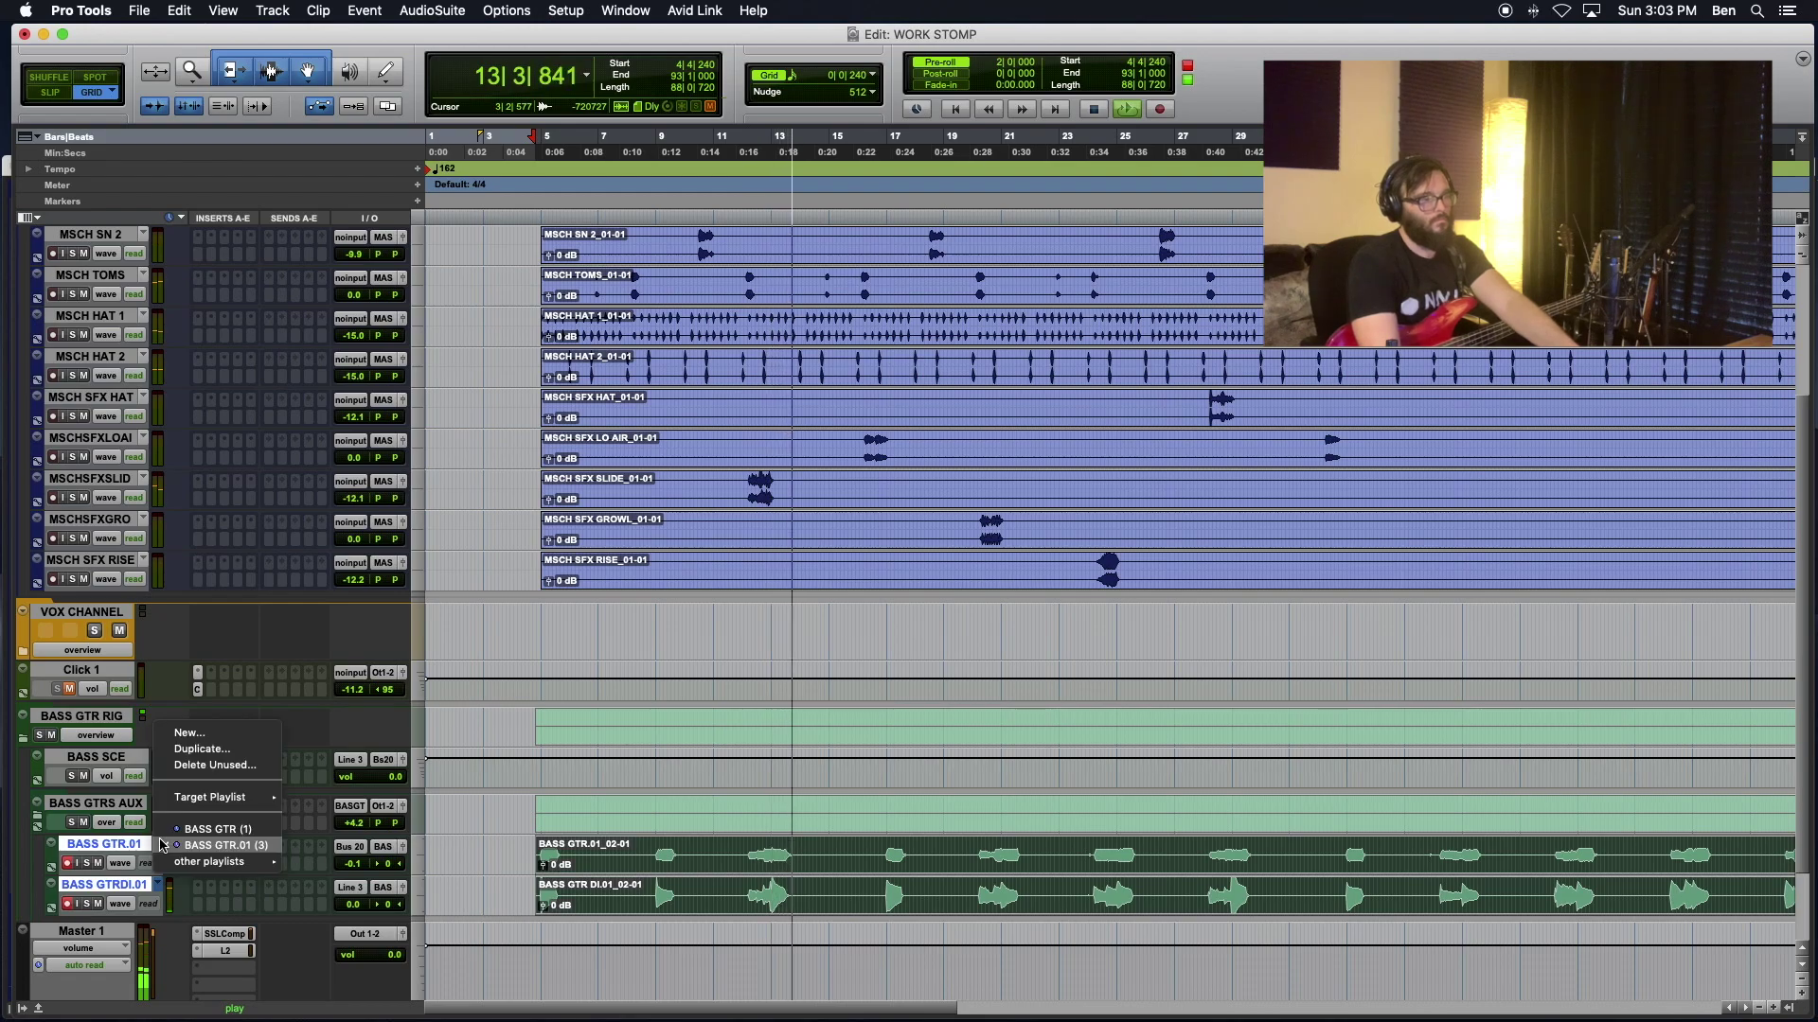
click(411, 843)
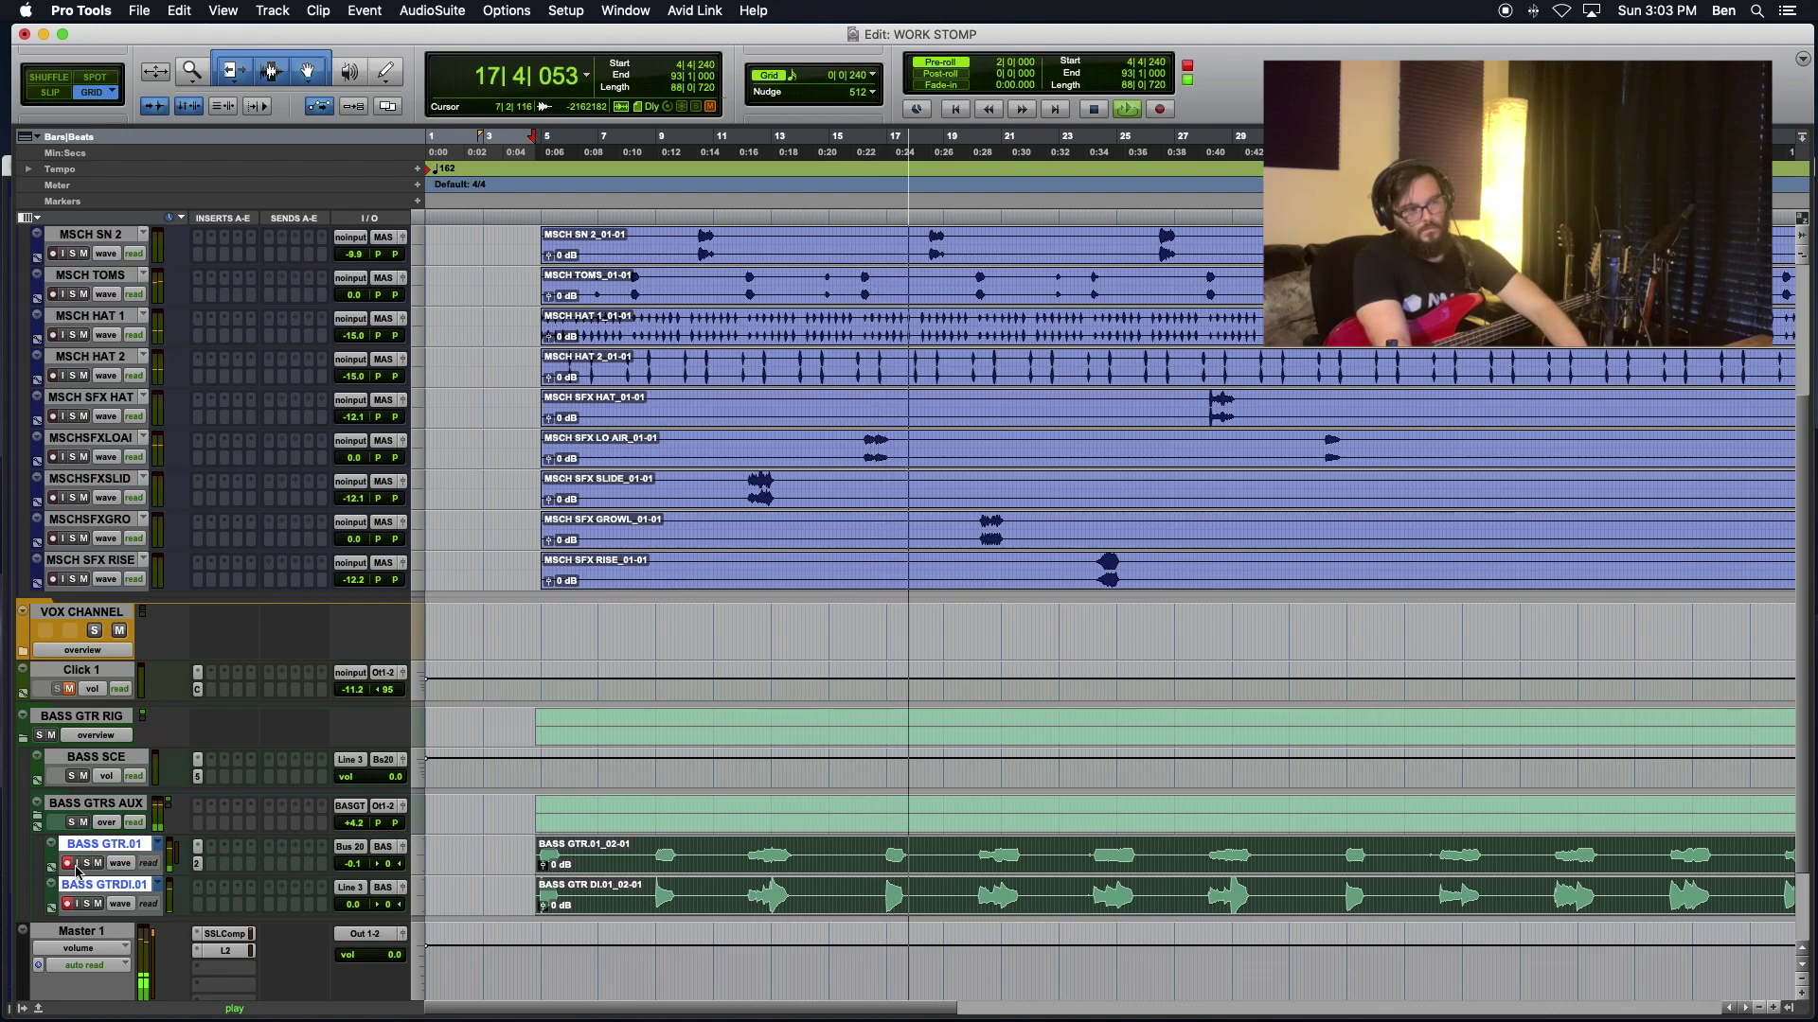
key(space)
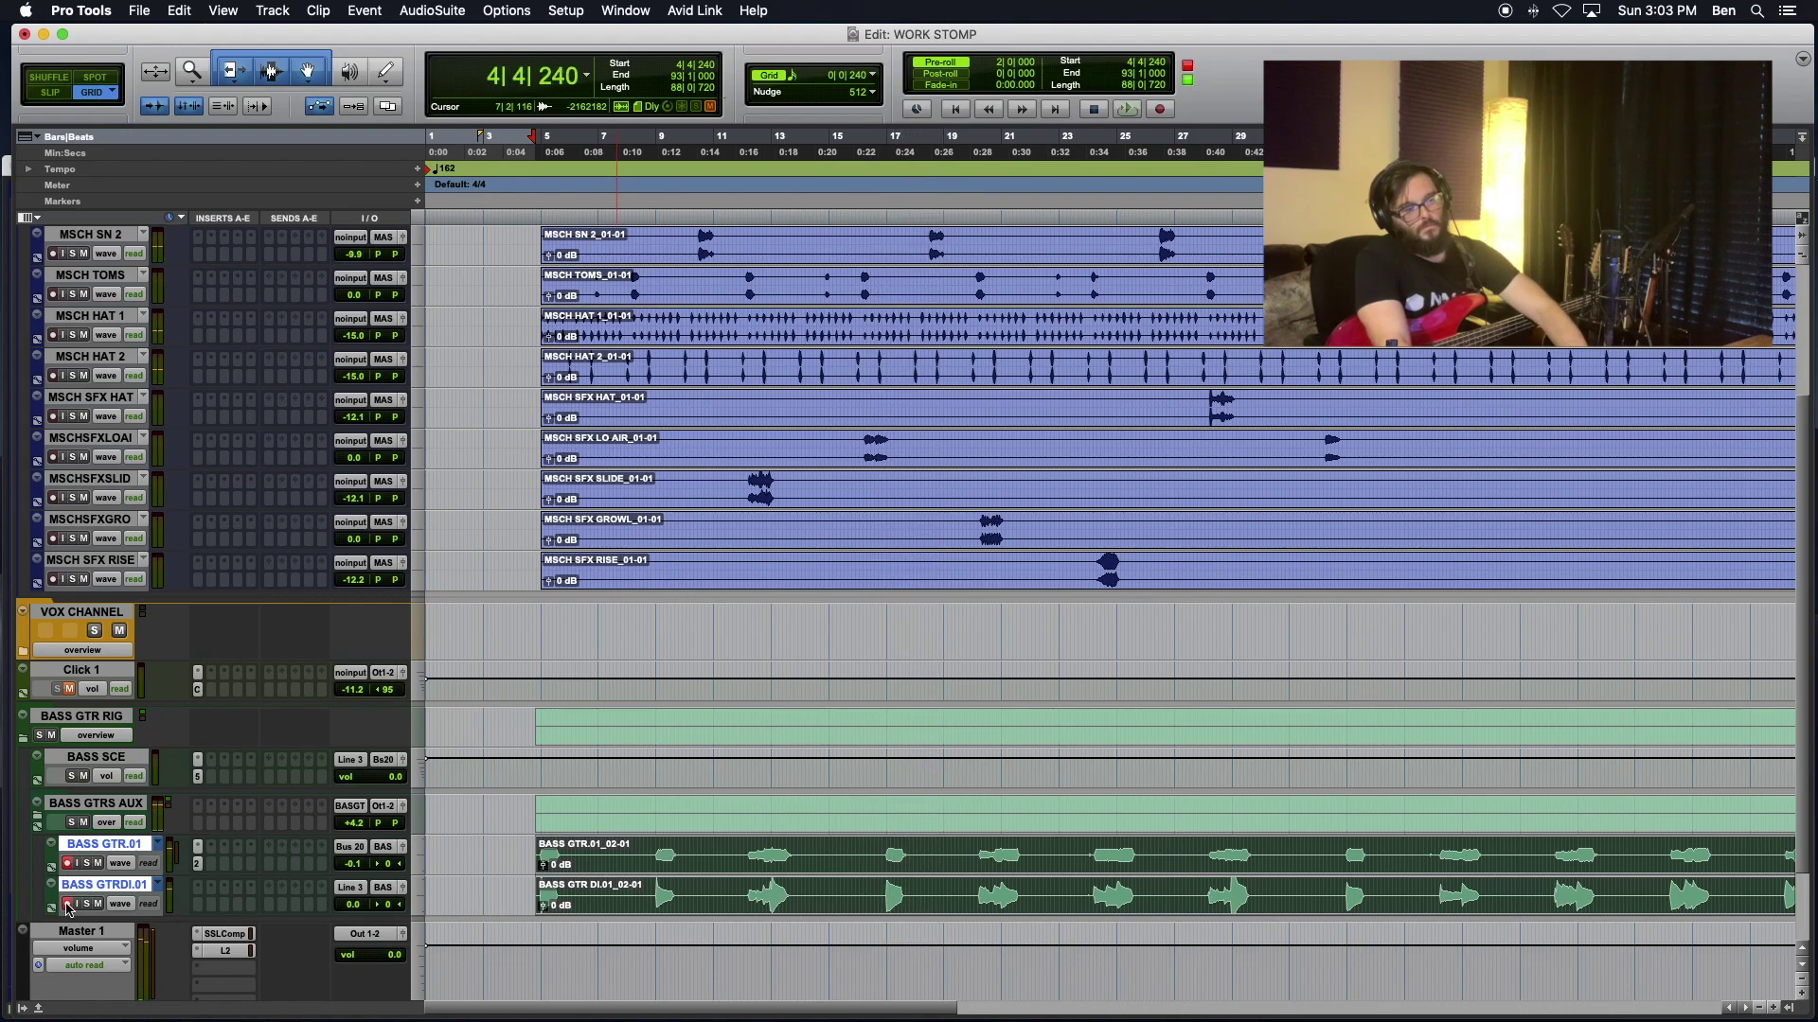
key(space)
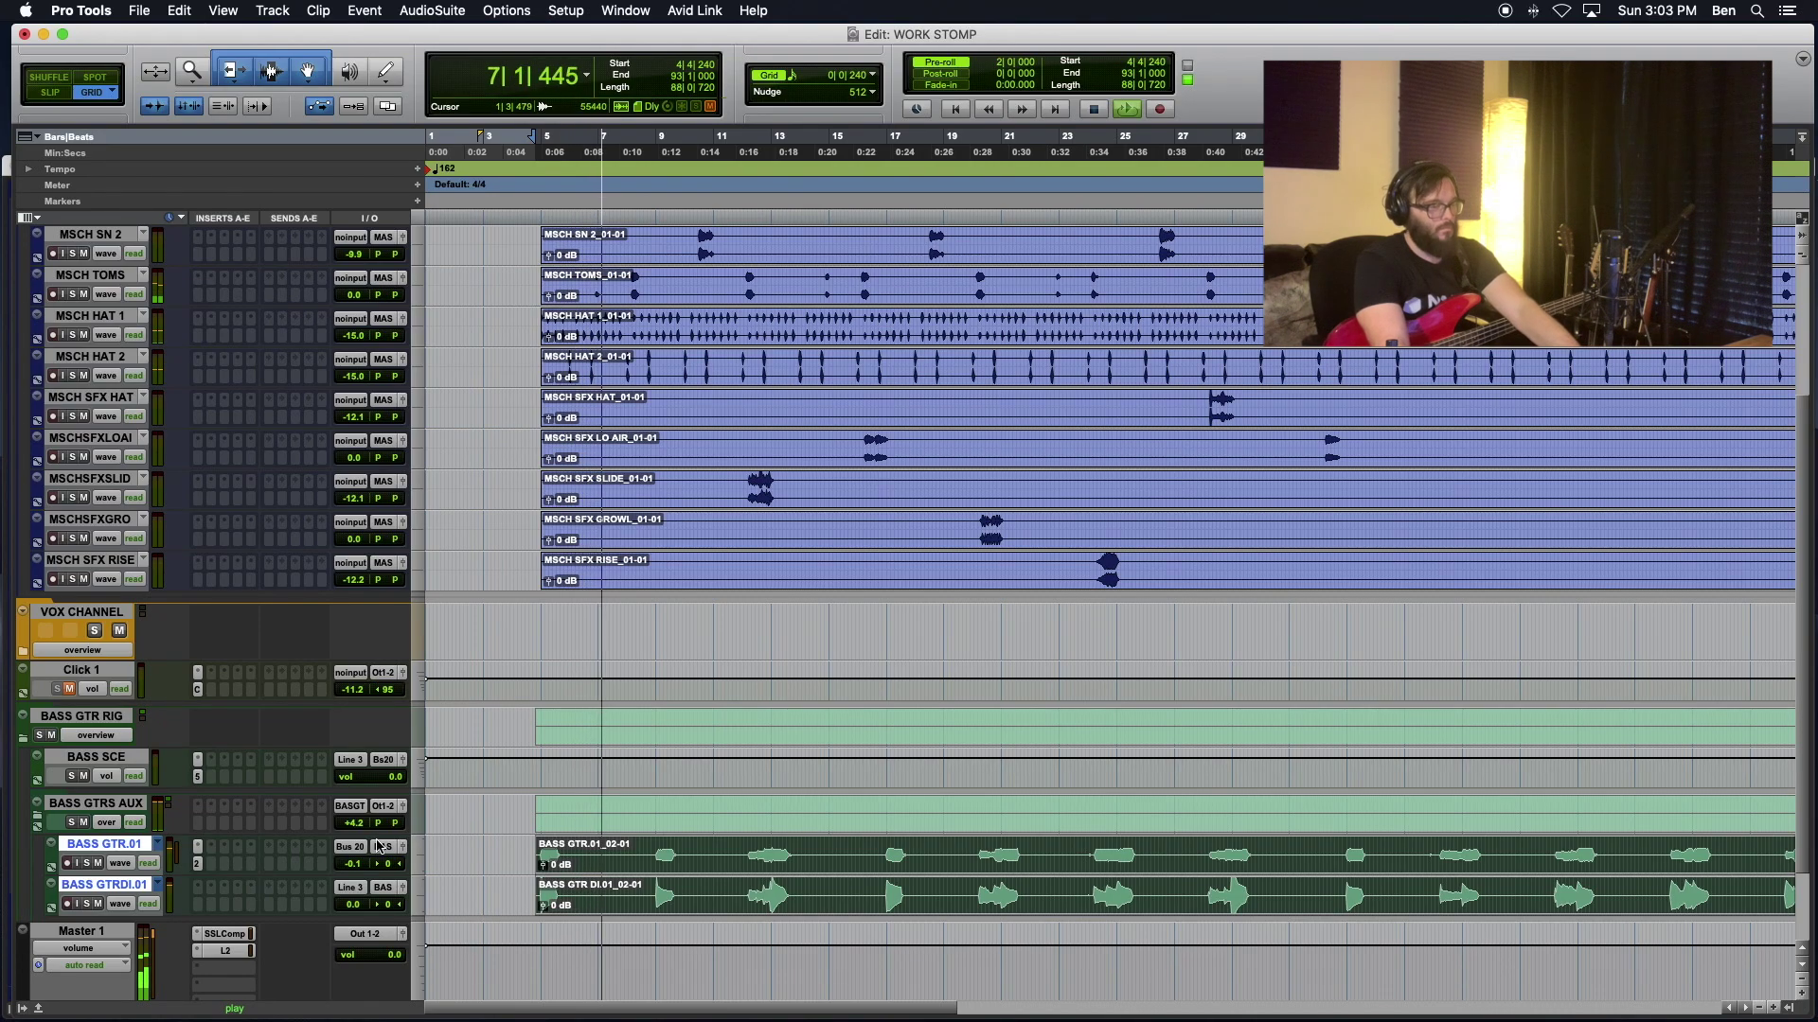
Step: Raise the BASS GTR DI track's volume to +2.5 dB while listening to the full take
click(352, 906)
drag(351, 904, 353, 903)
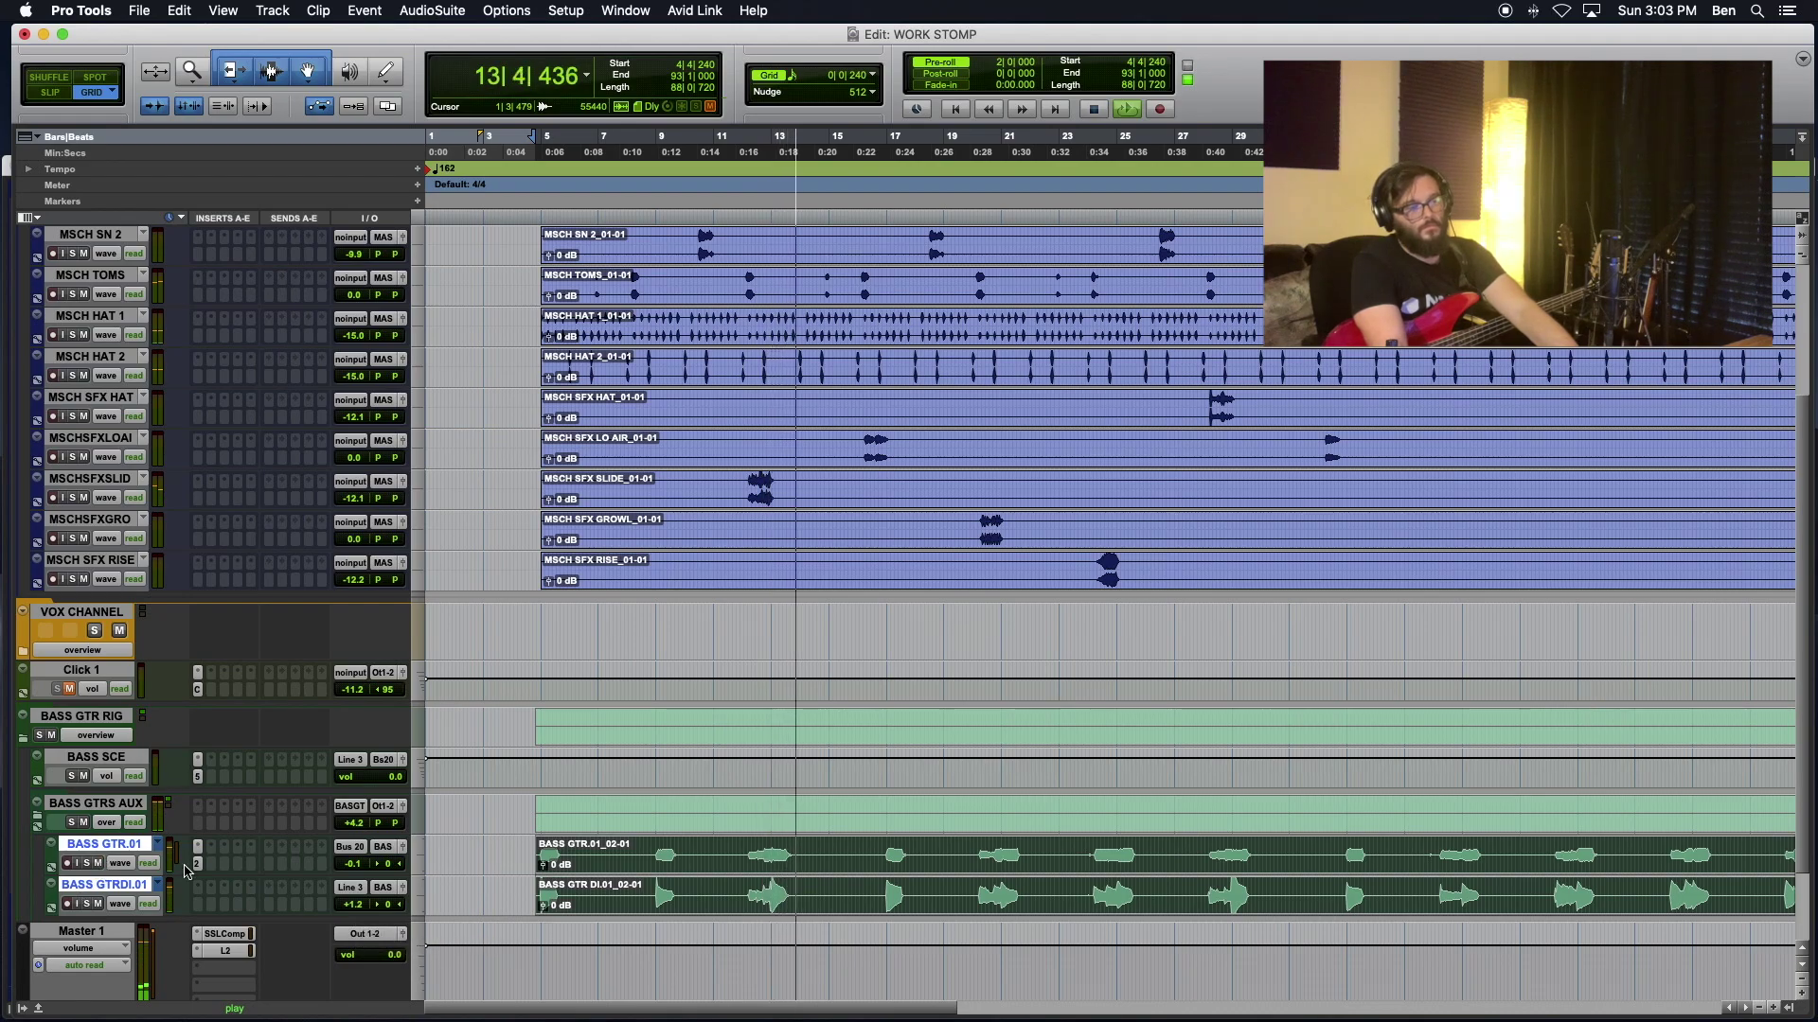
click(350, 905)
drag(349, 903, 351, 906)
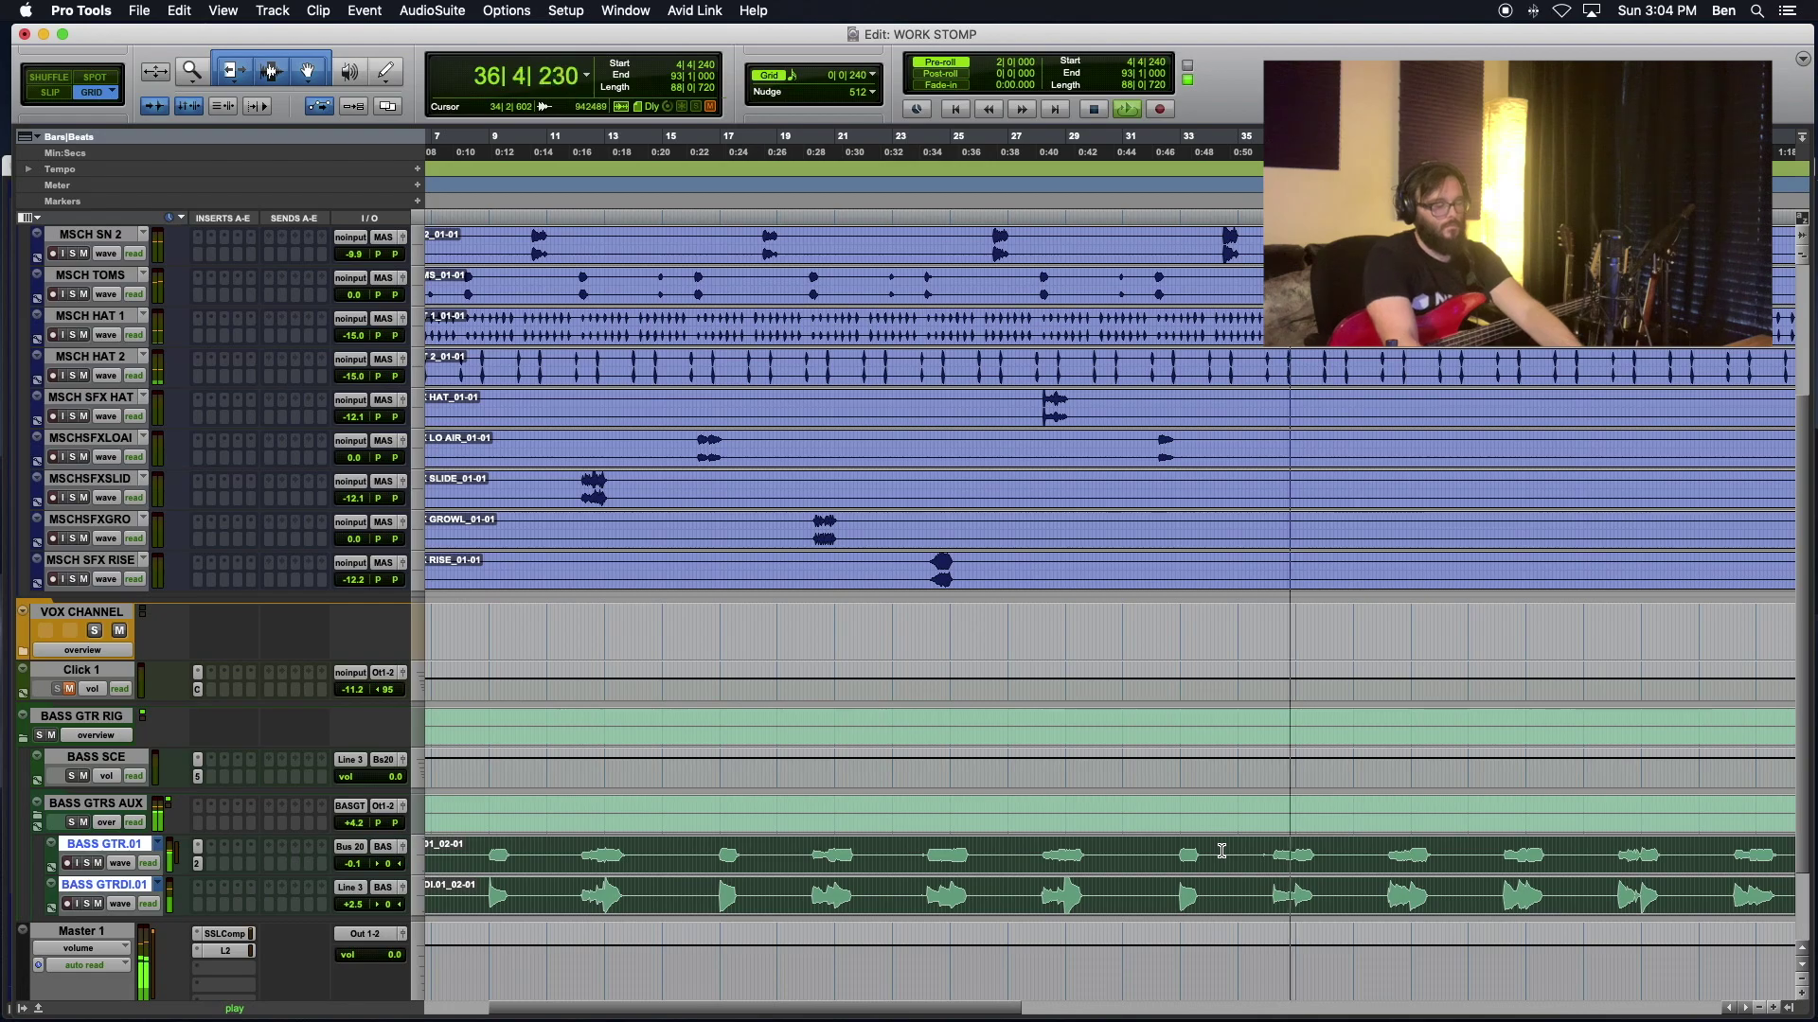
key(alt+f)
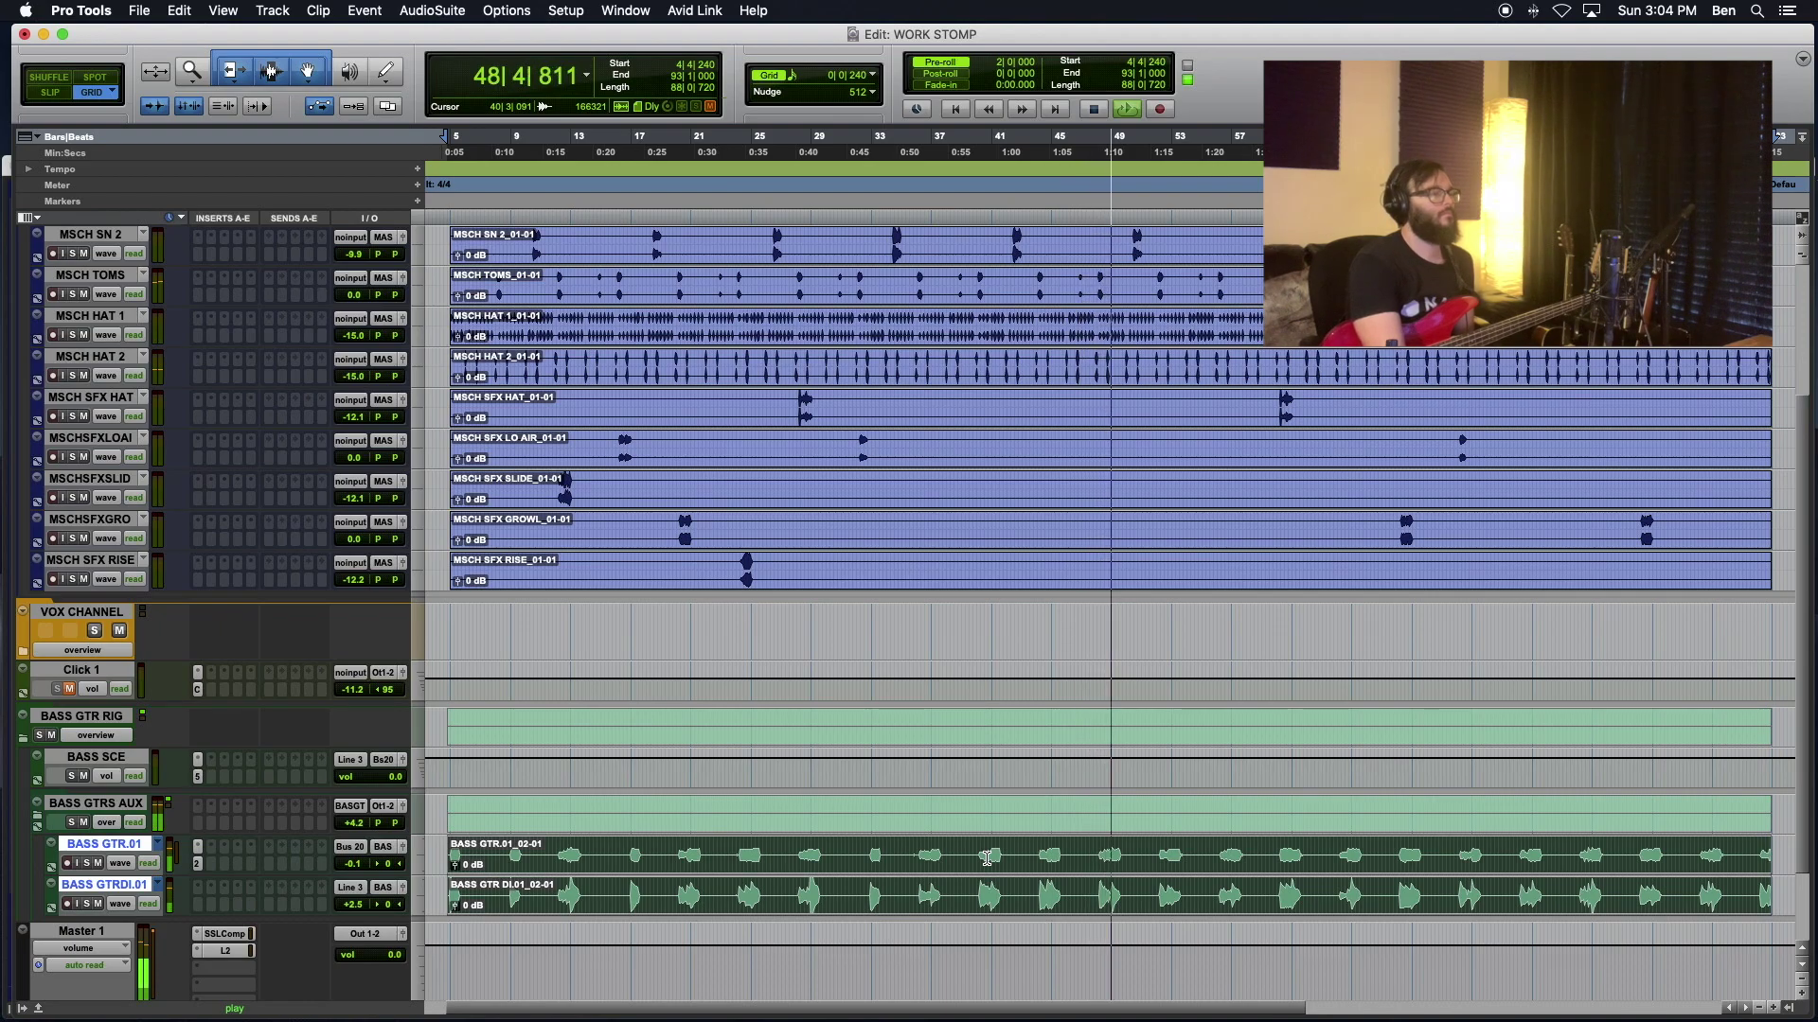
Step: Position playback just before bar 5 ahead of the bass clips and set the pre-roll to 0|0|000
click(1095, 852)
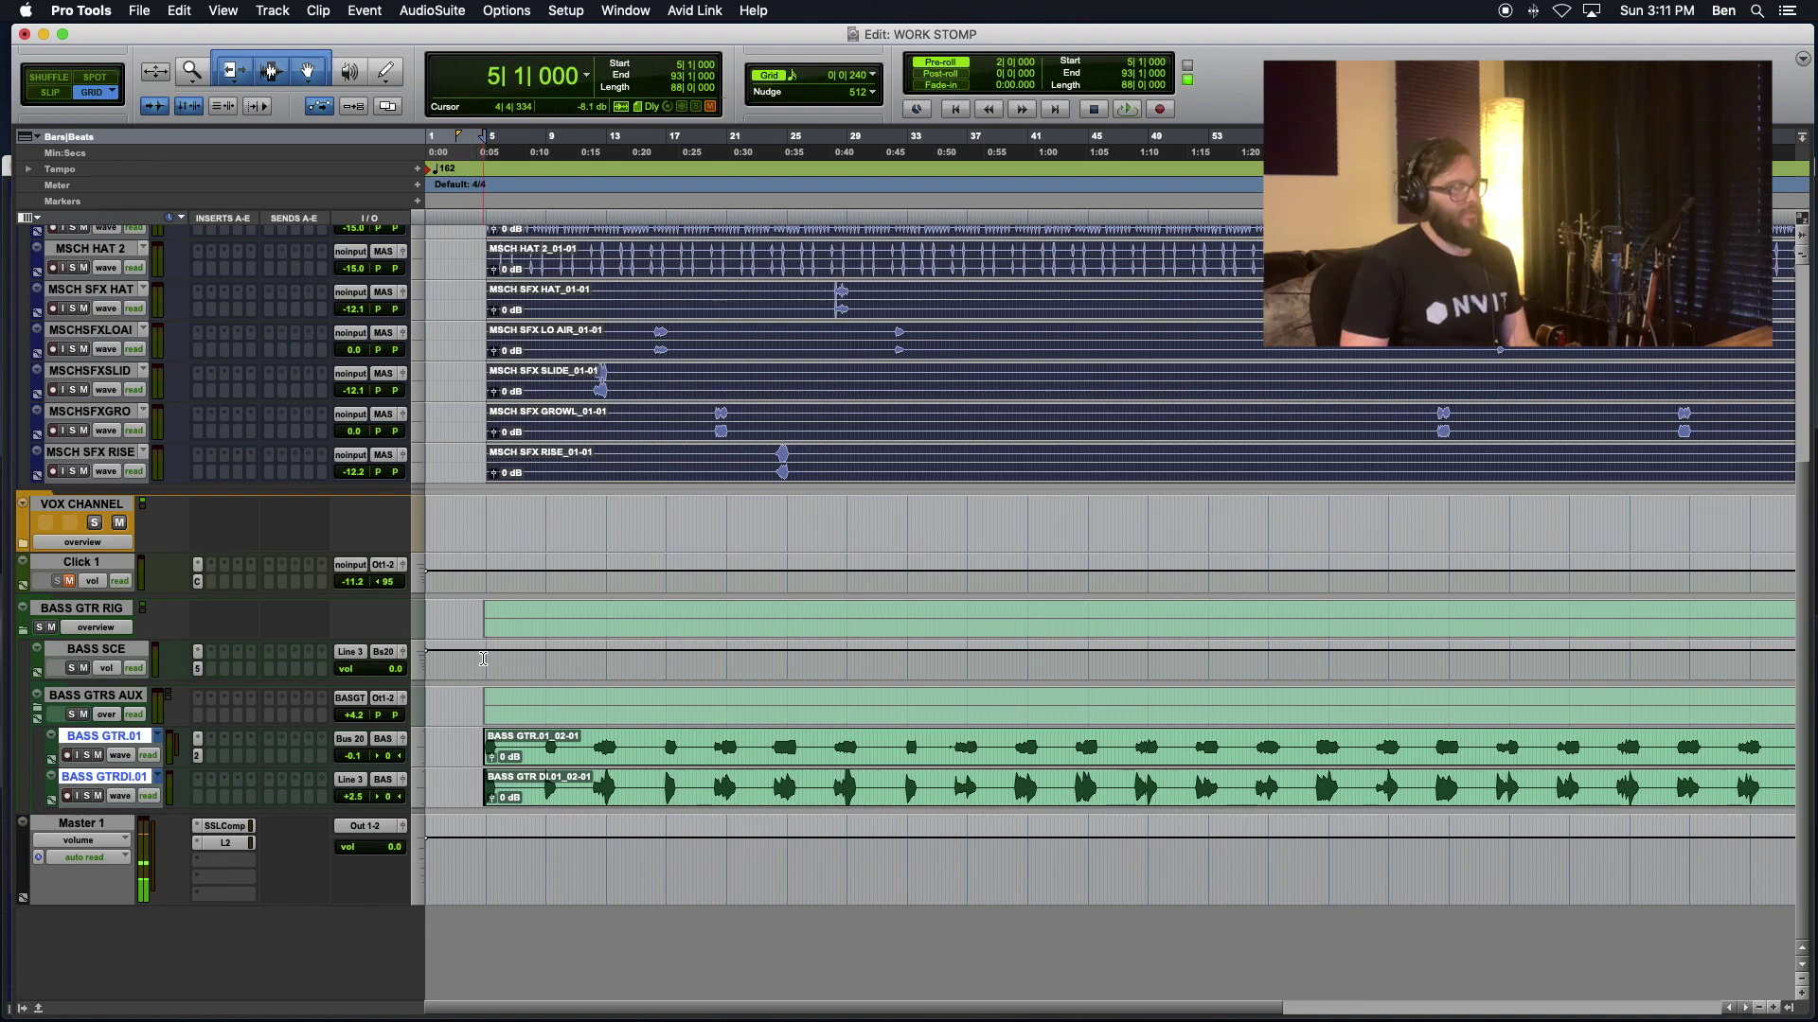
click(483, 658)
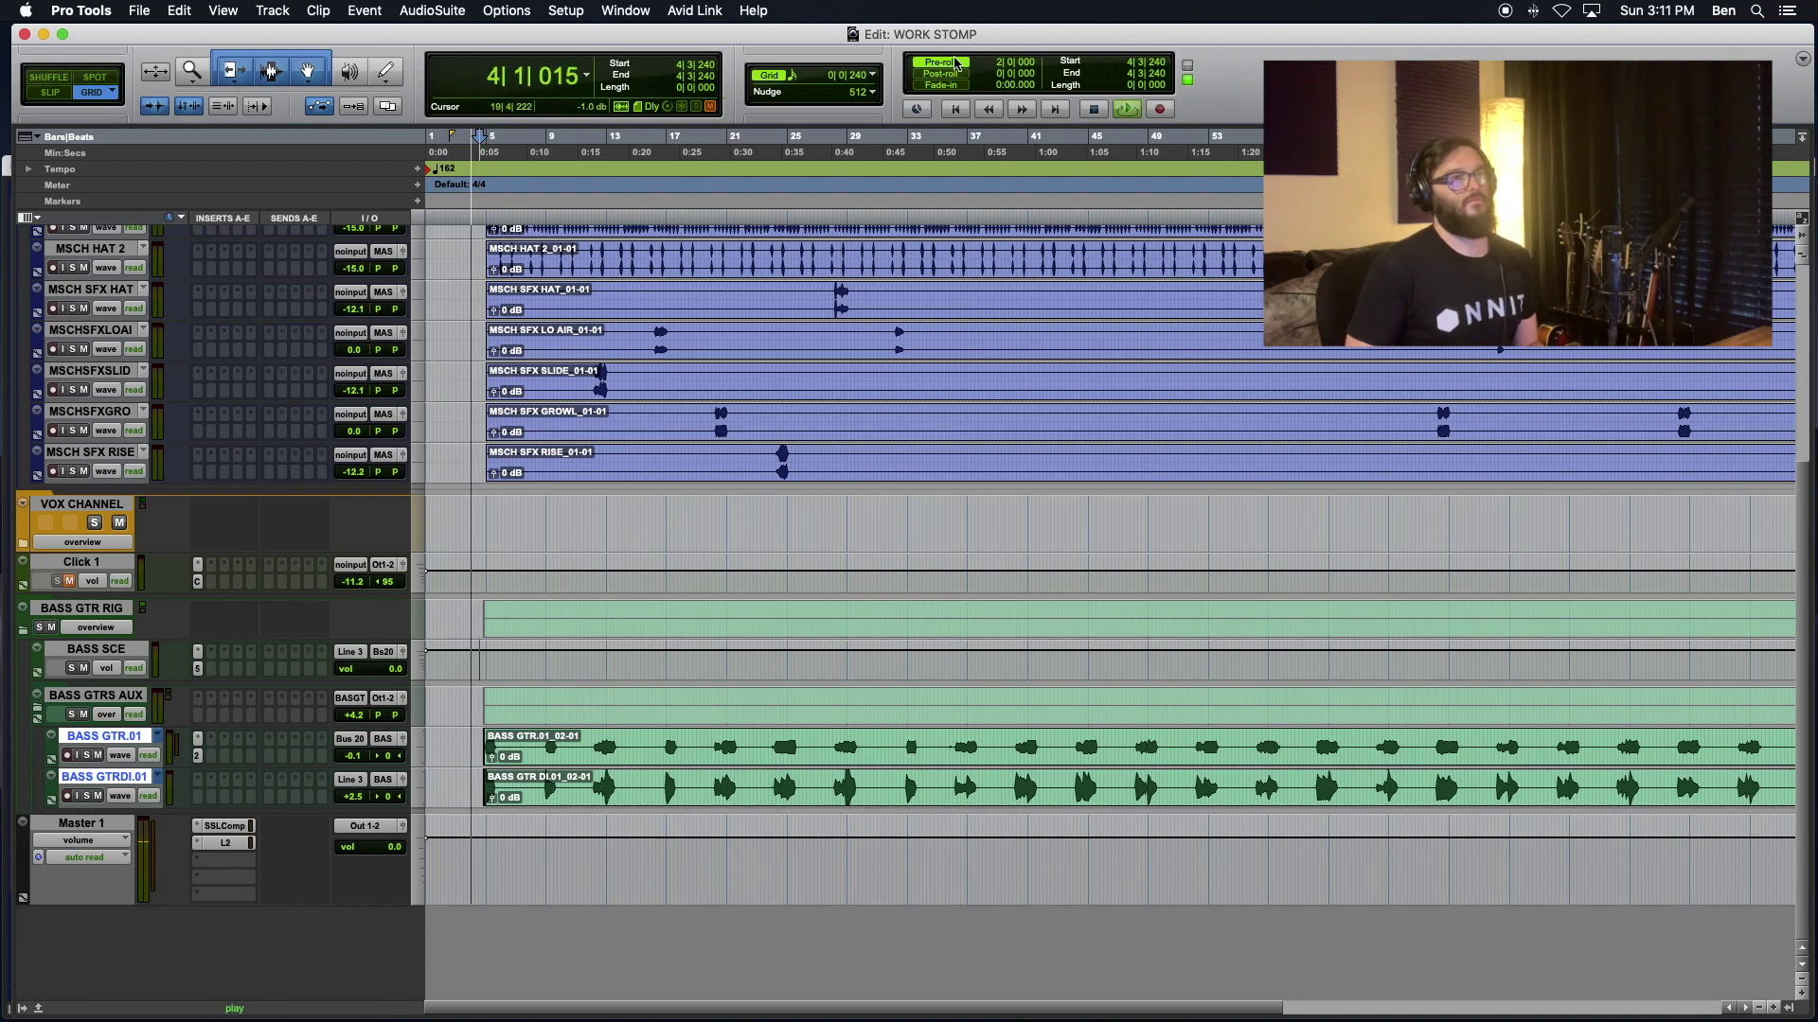
drag(1000, 63, 1003, 78)
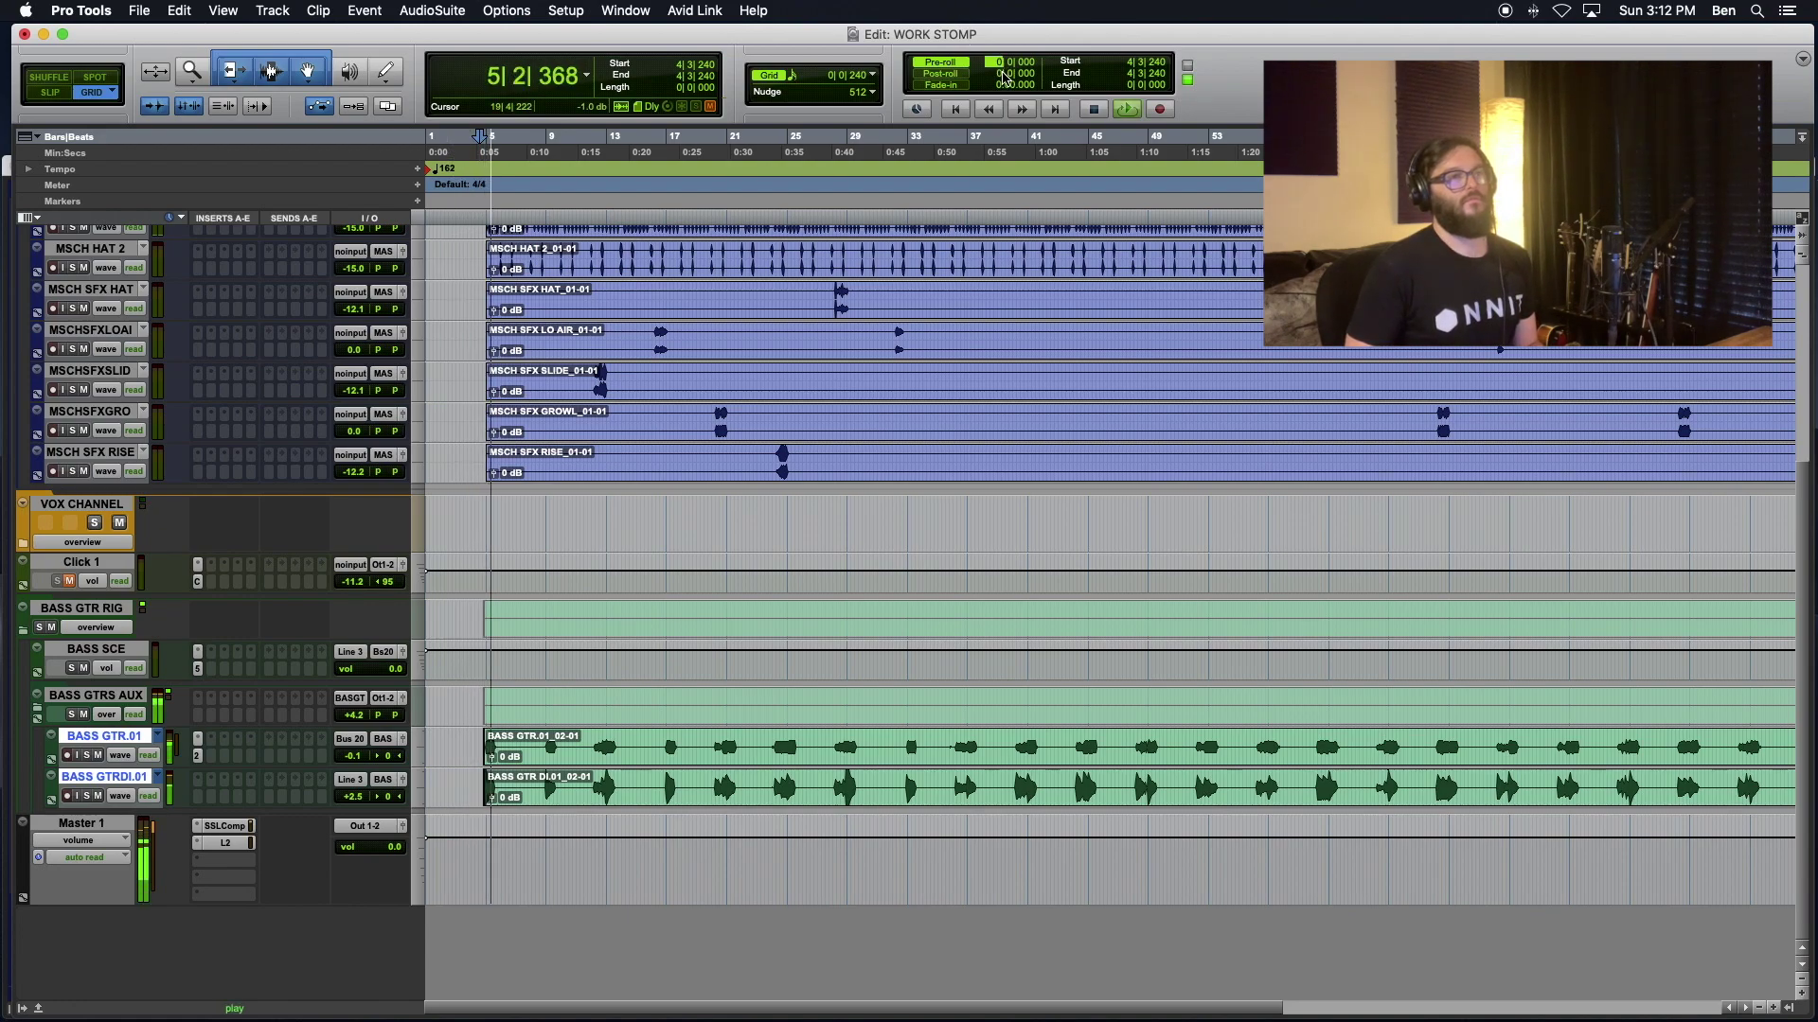
text(2)
key(Return)
click(1000, 62)
text(0)
key(Return)
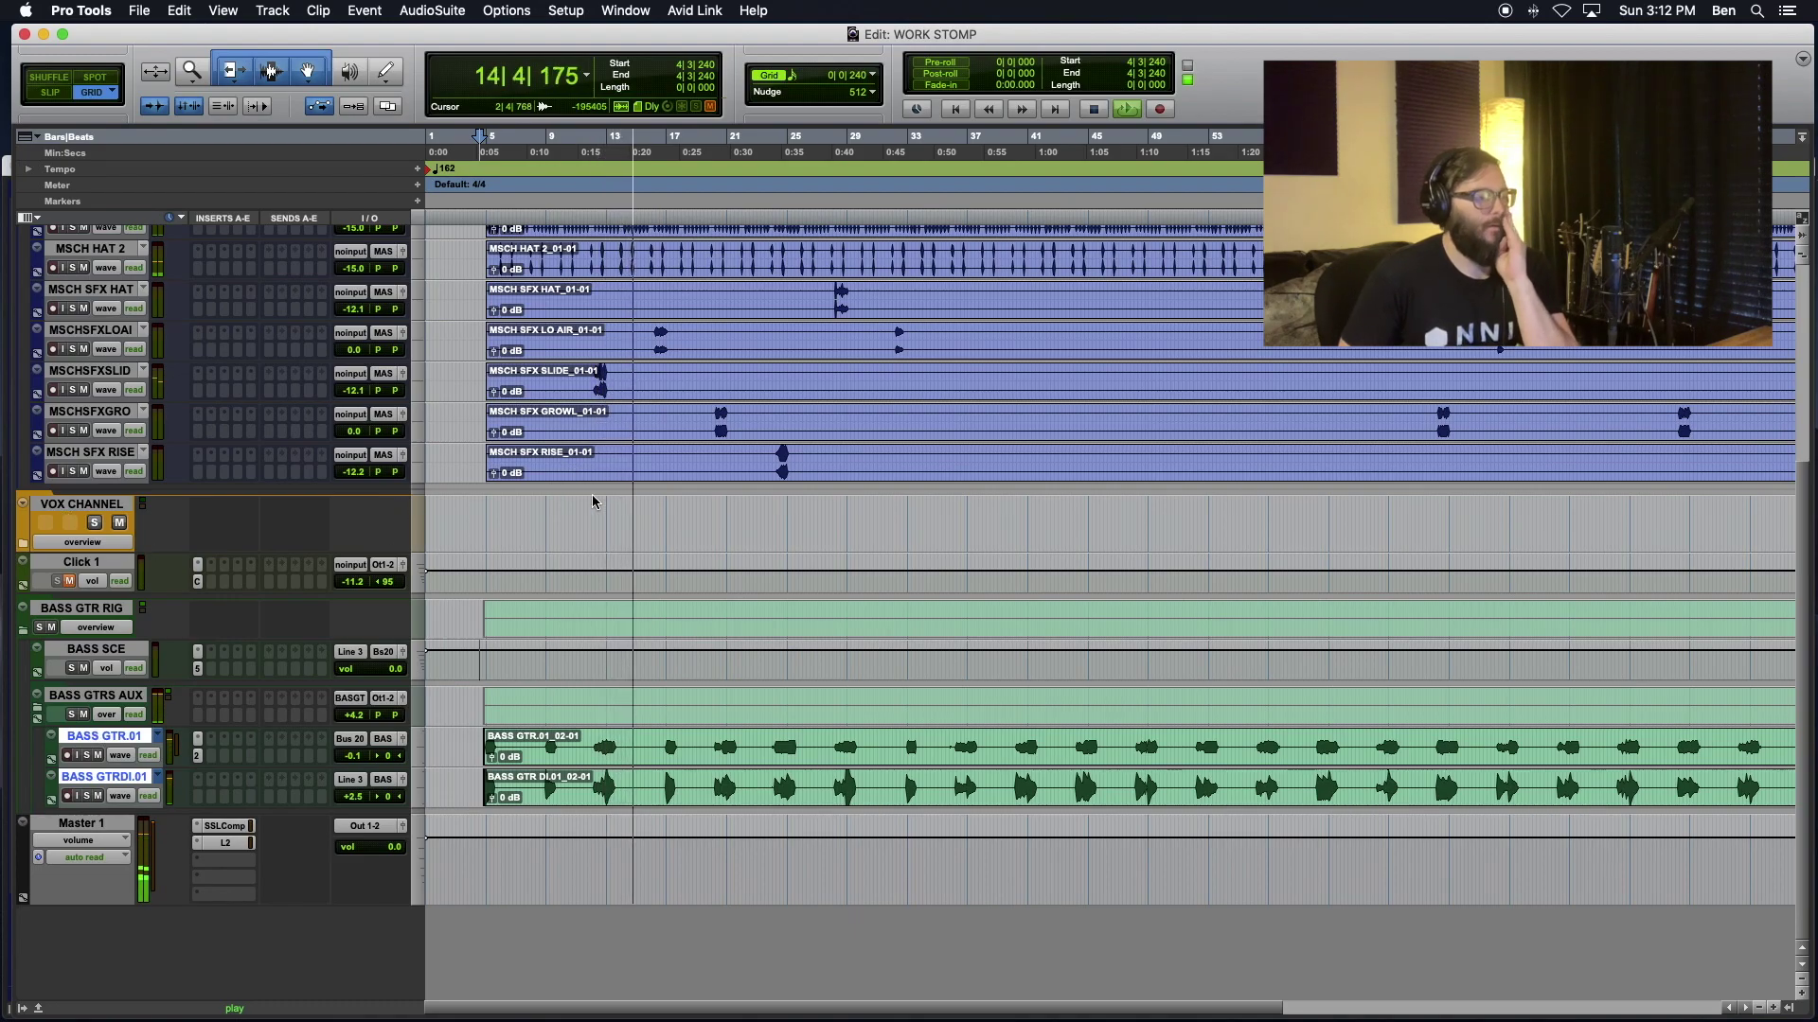
Step: Select the grouped drum clips and inspect the two Scheps 73 inserts on the VOX SCE track
scroll(593, 501, up, 6)
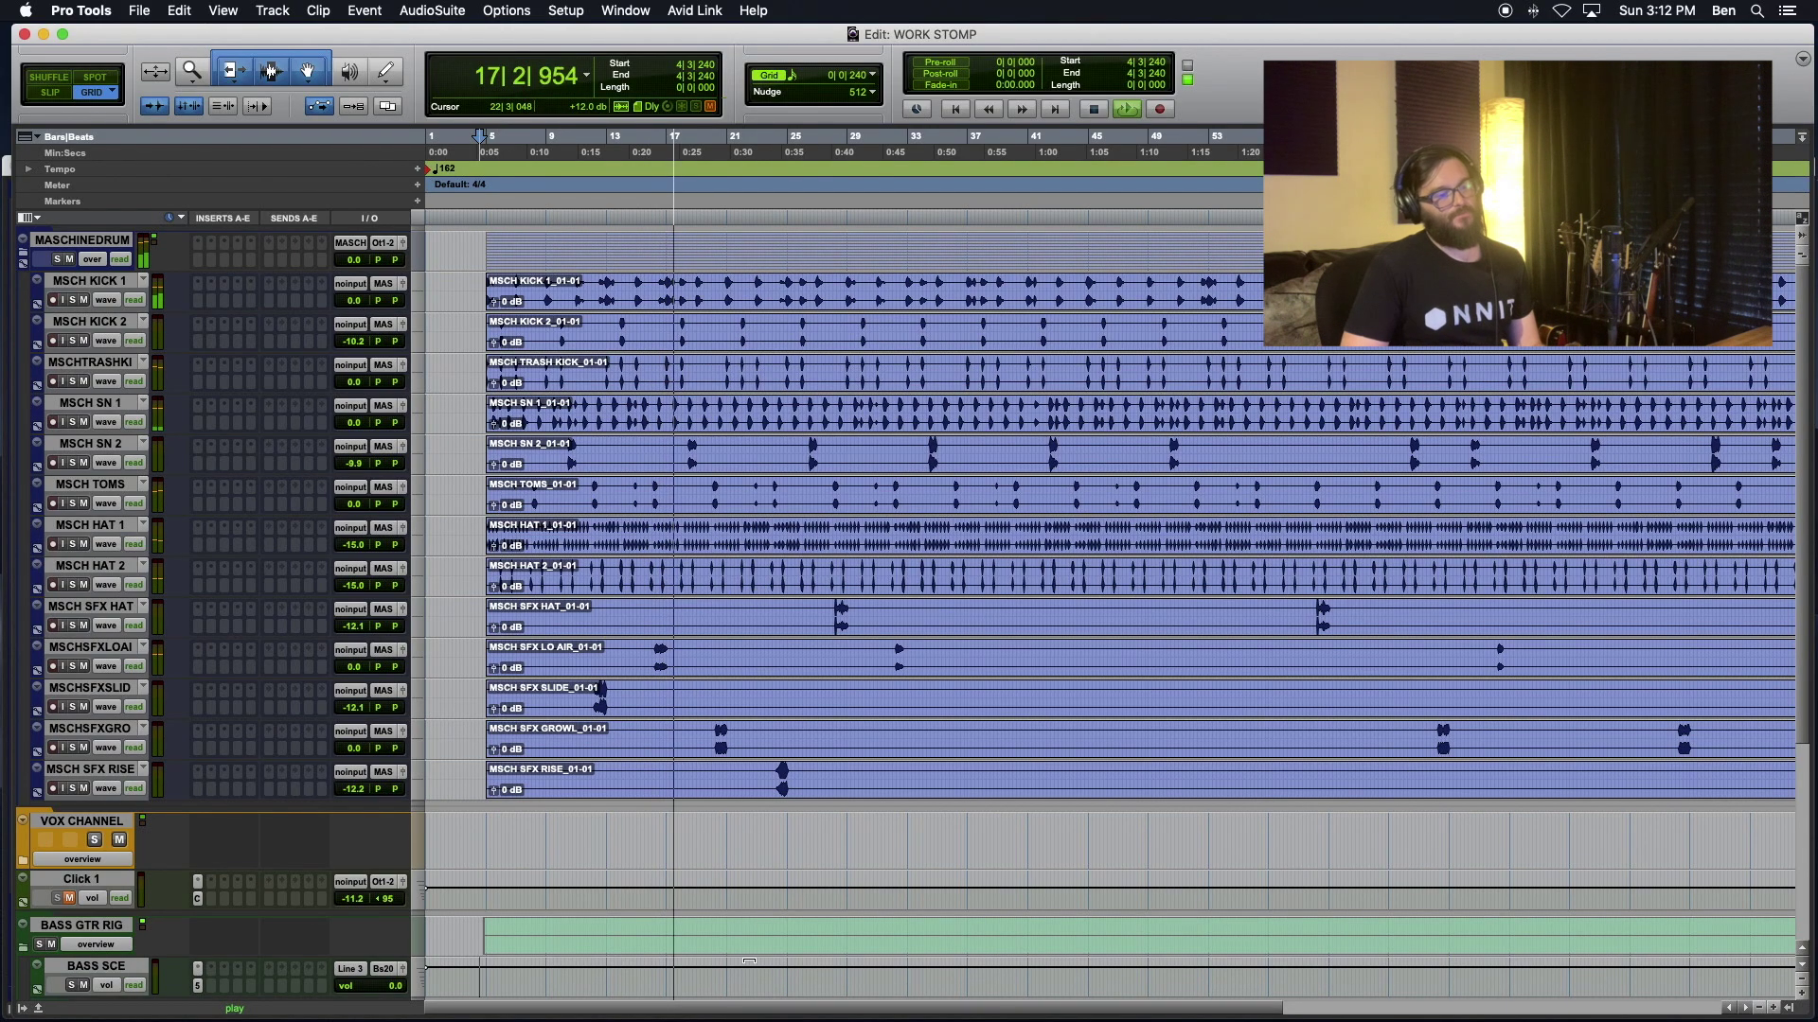
click(774, 799)
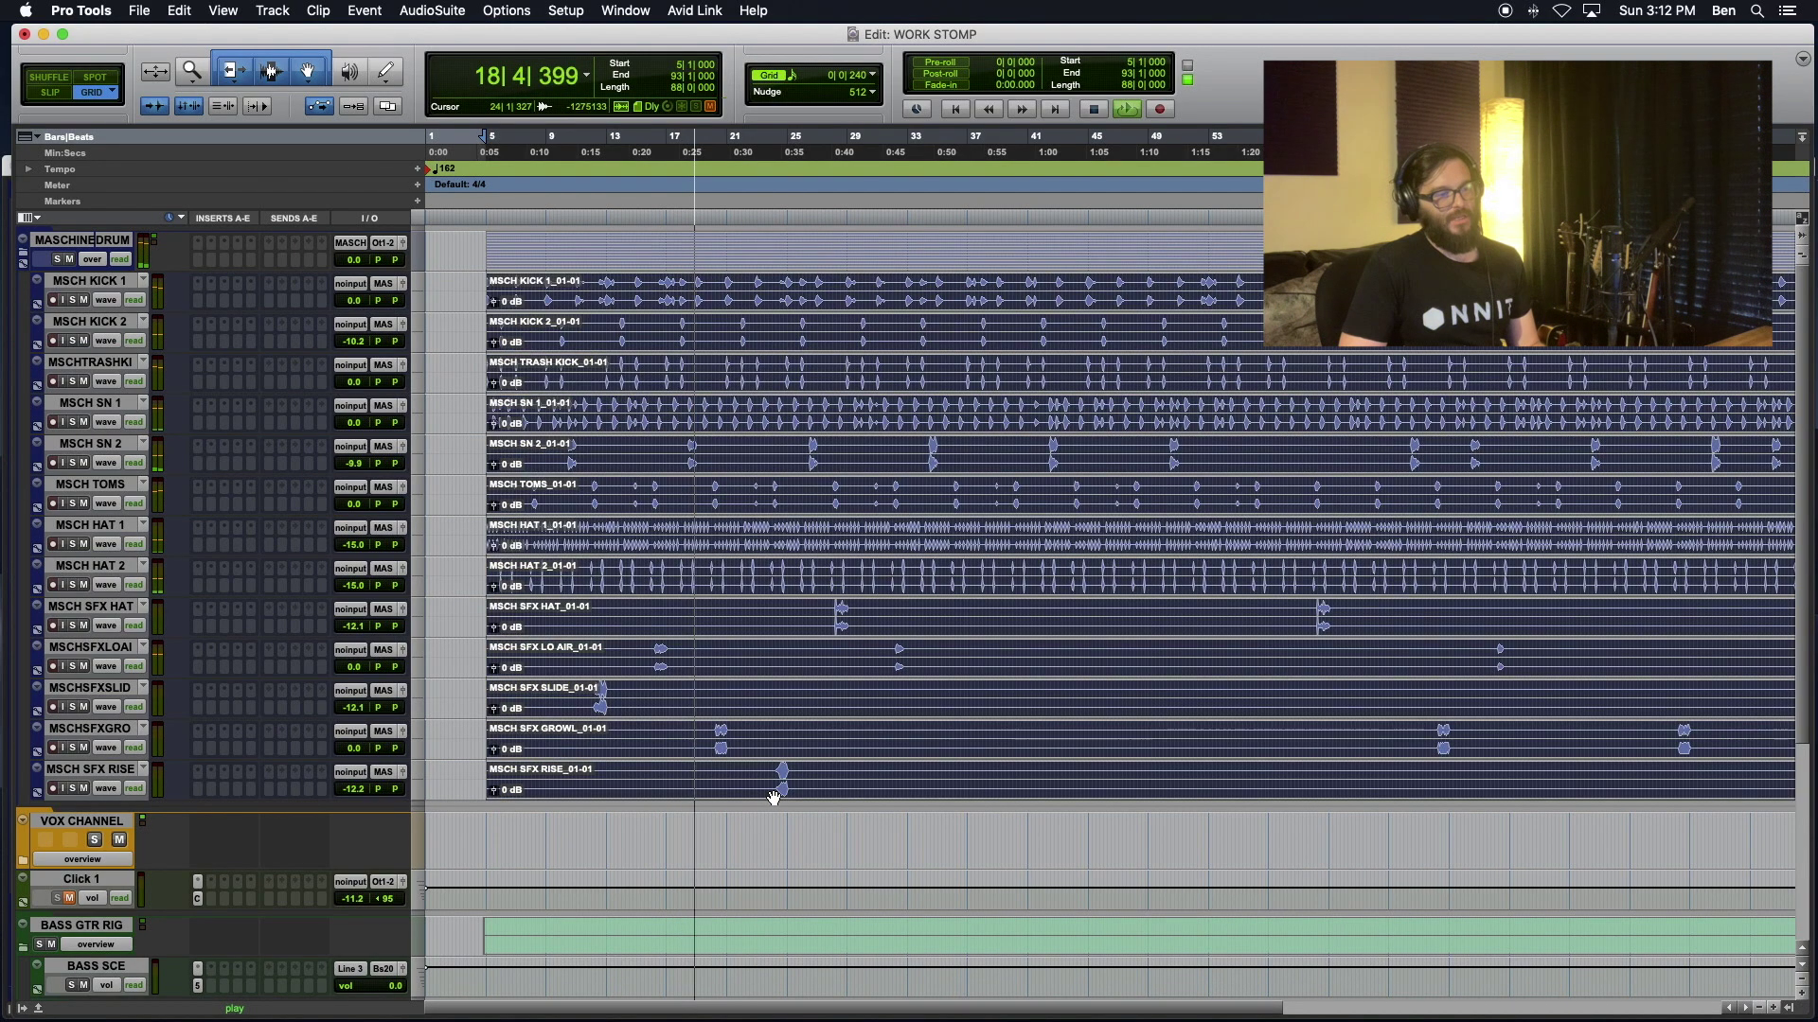
key(alt+a)
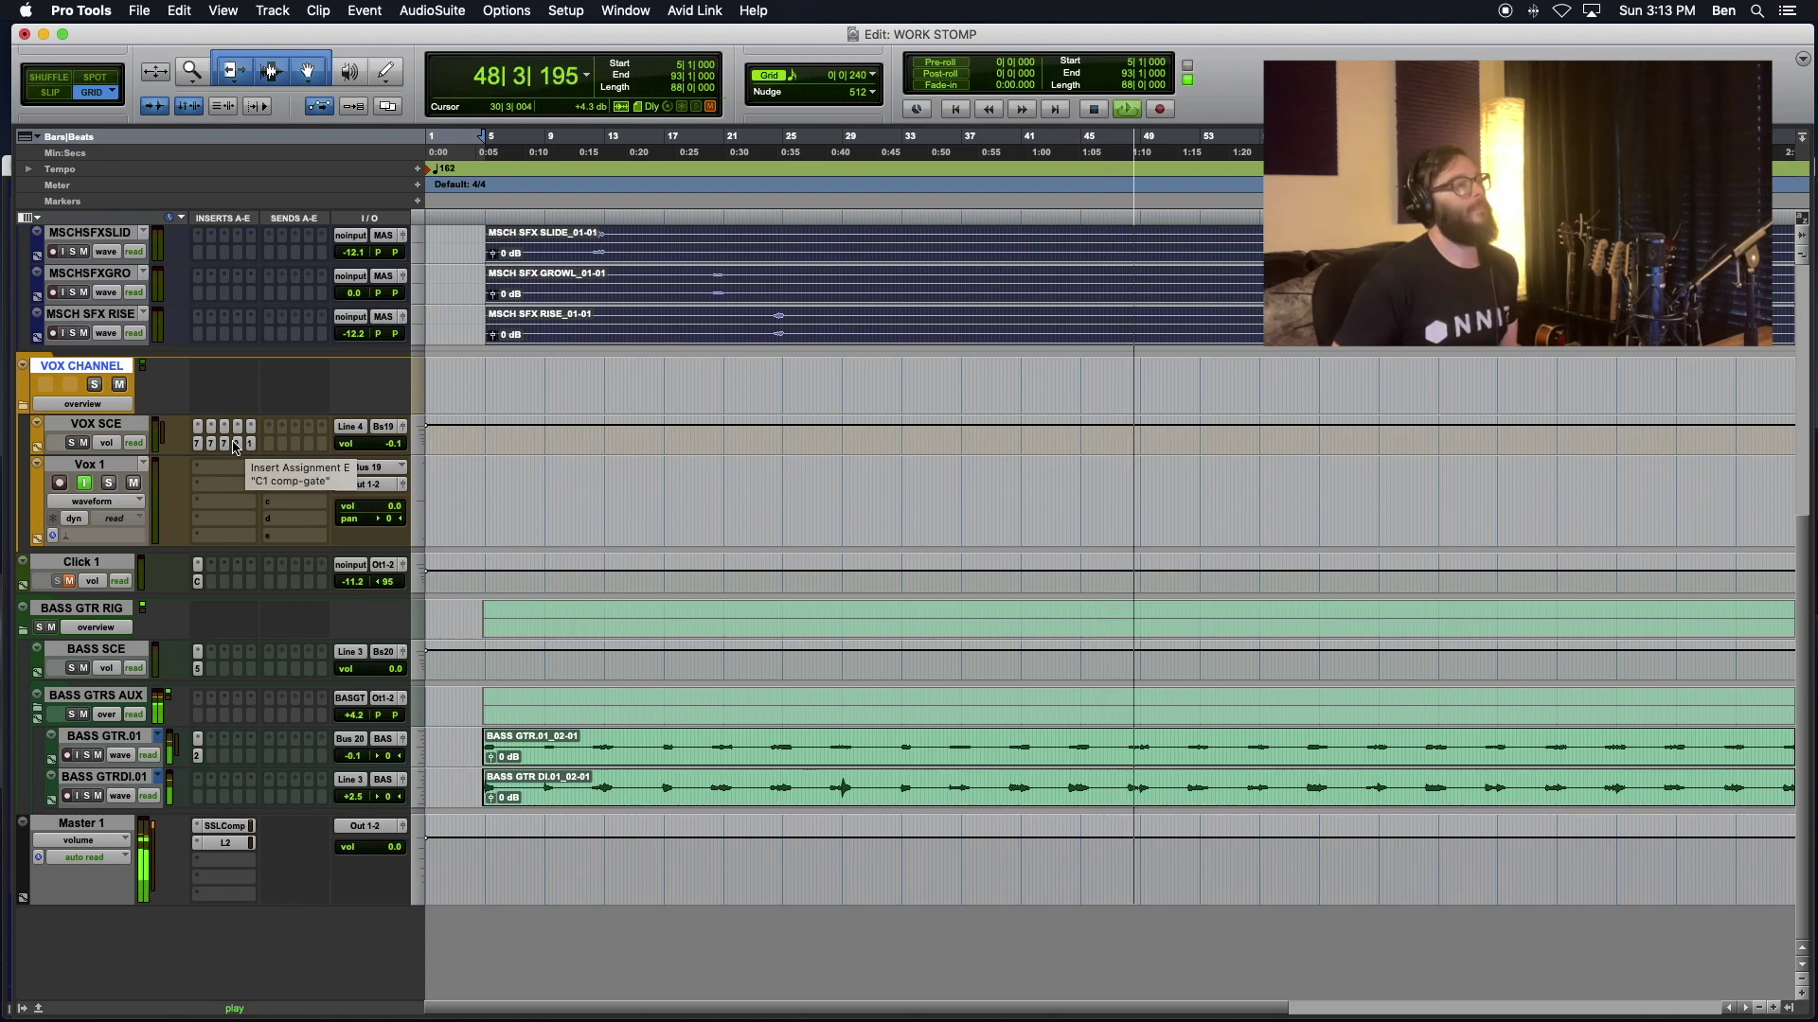
click(210, 445)
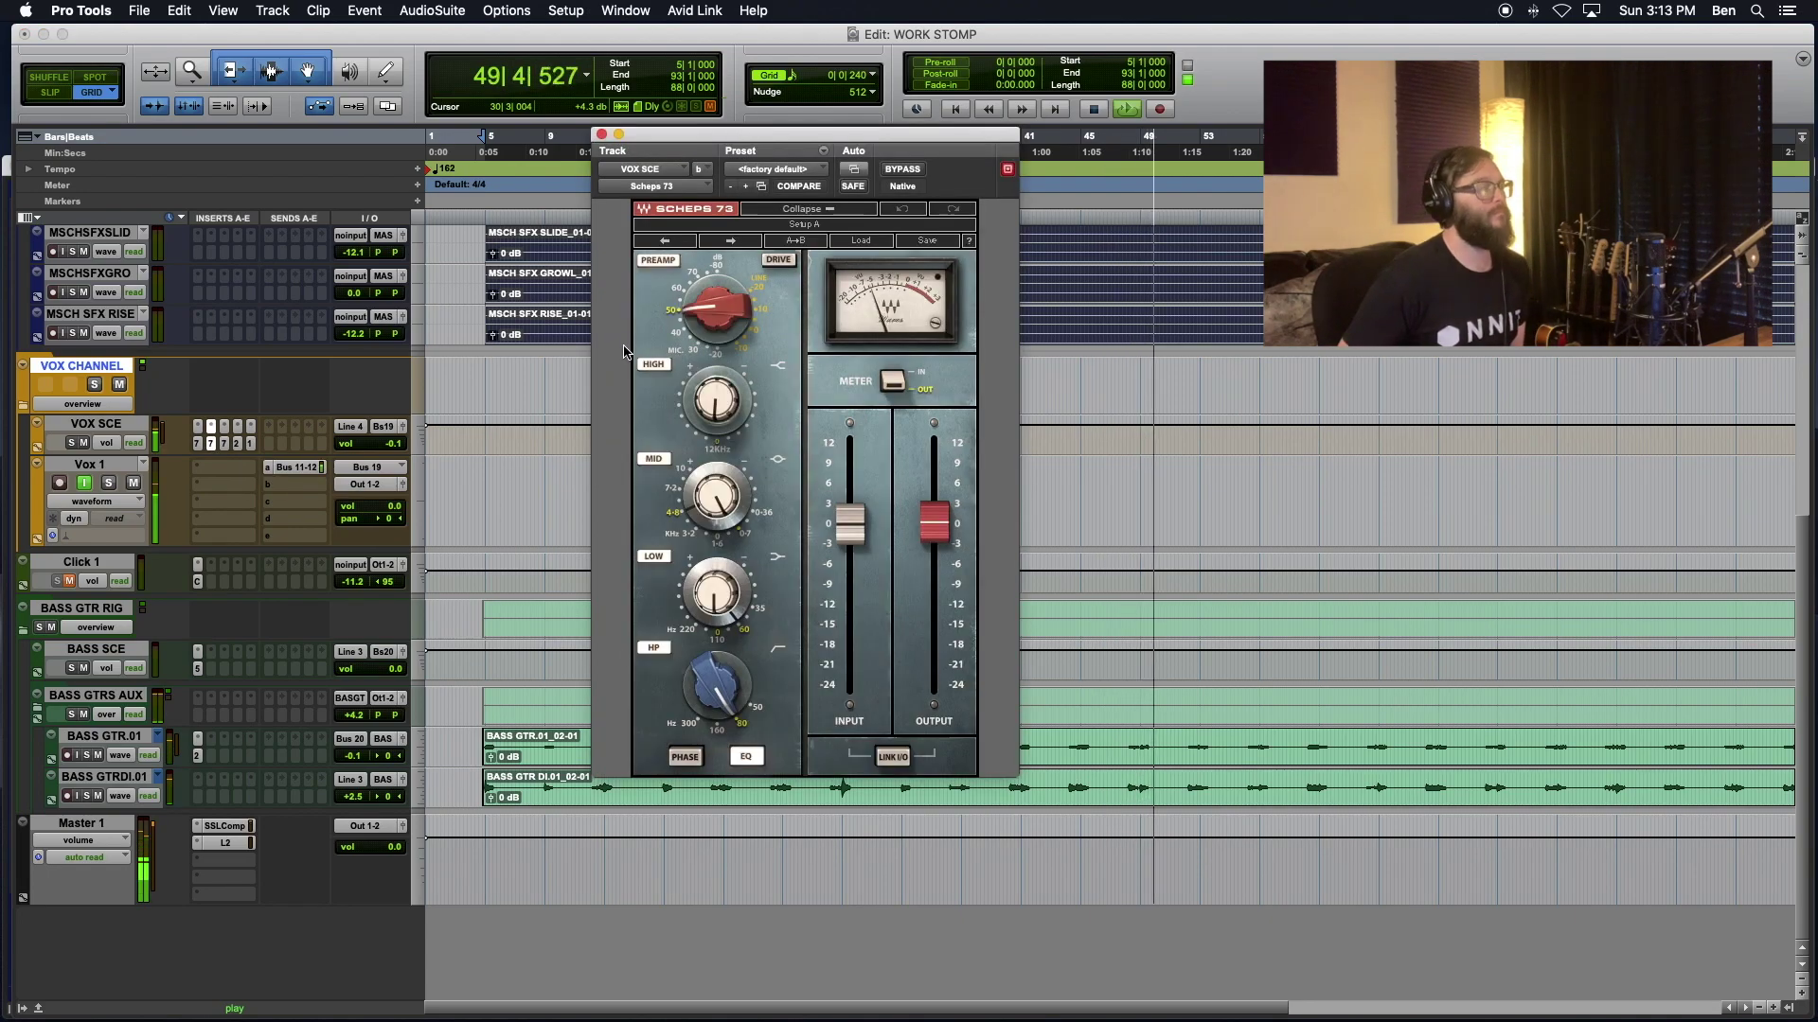
click(224, 444)
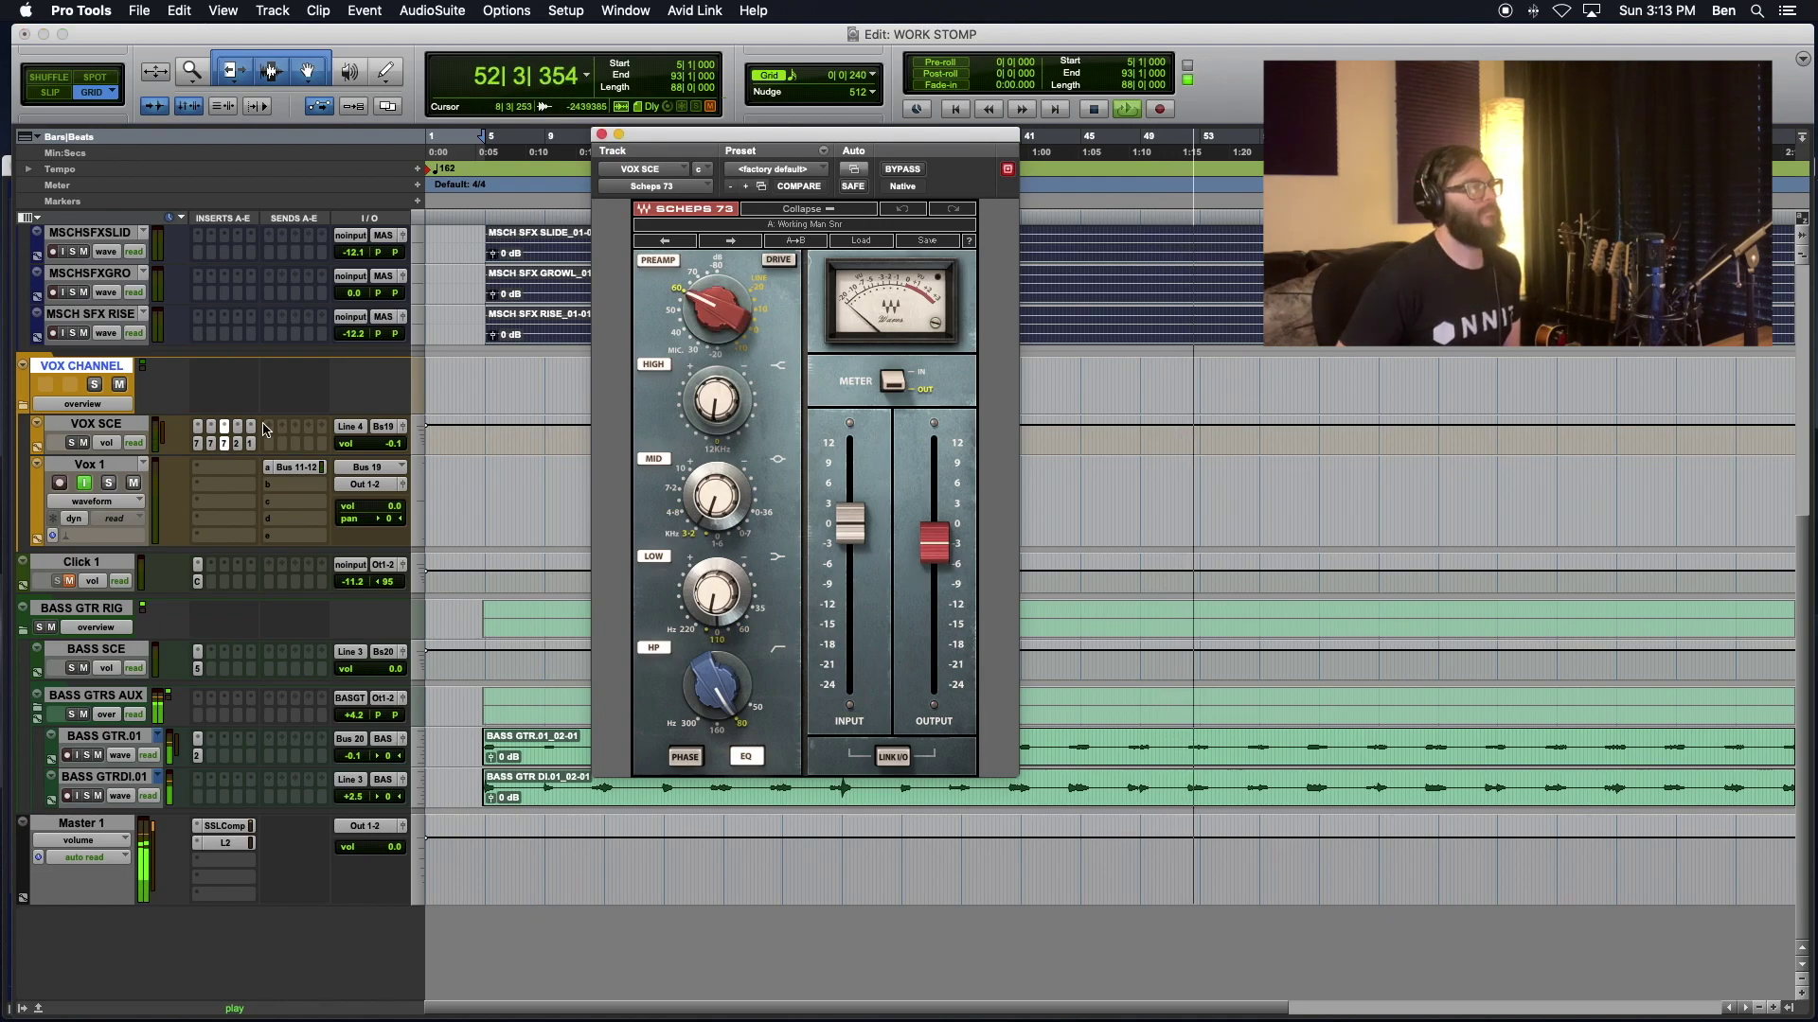
click(600, 133)
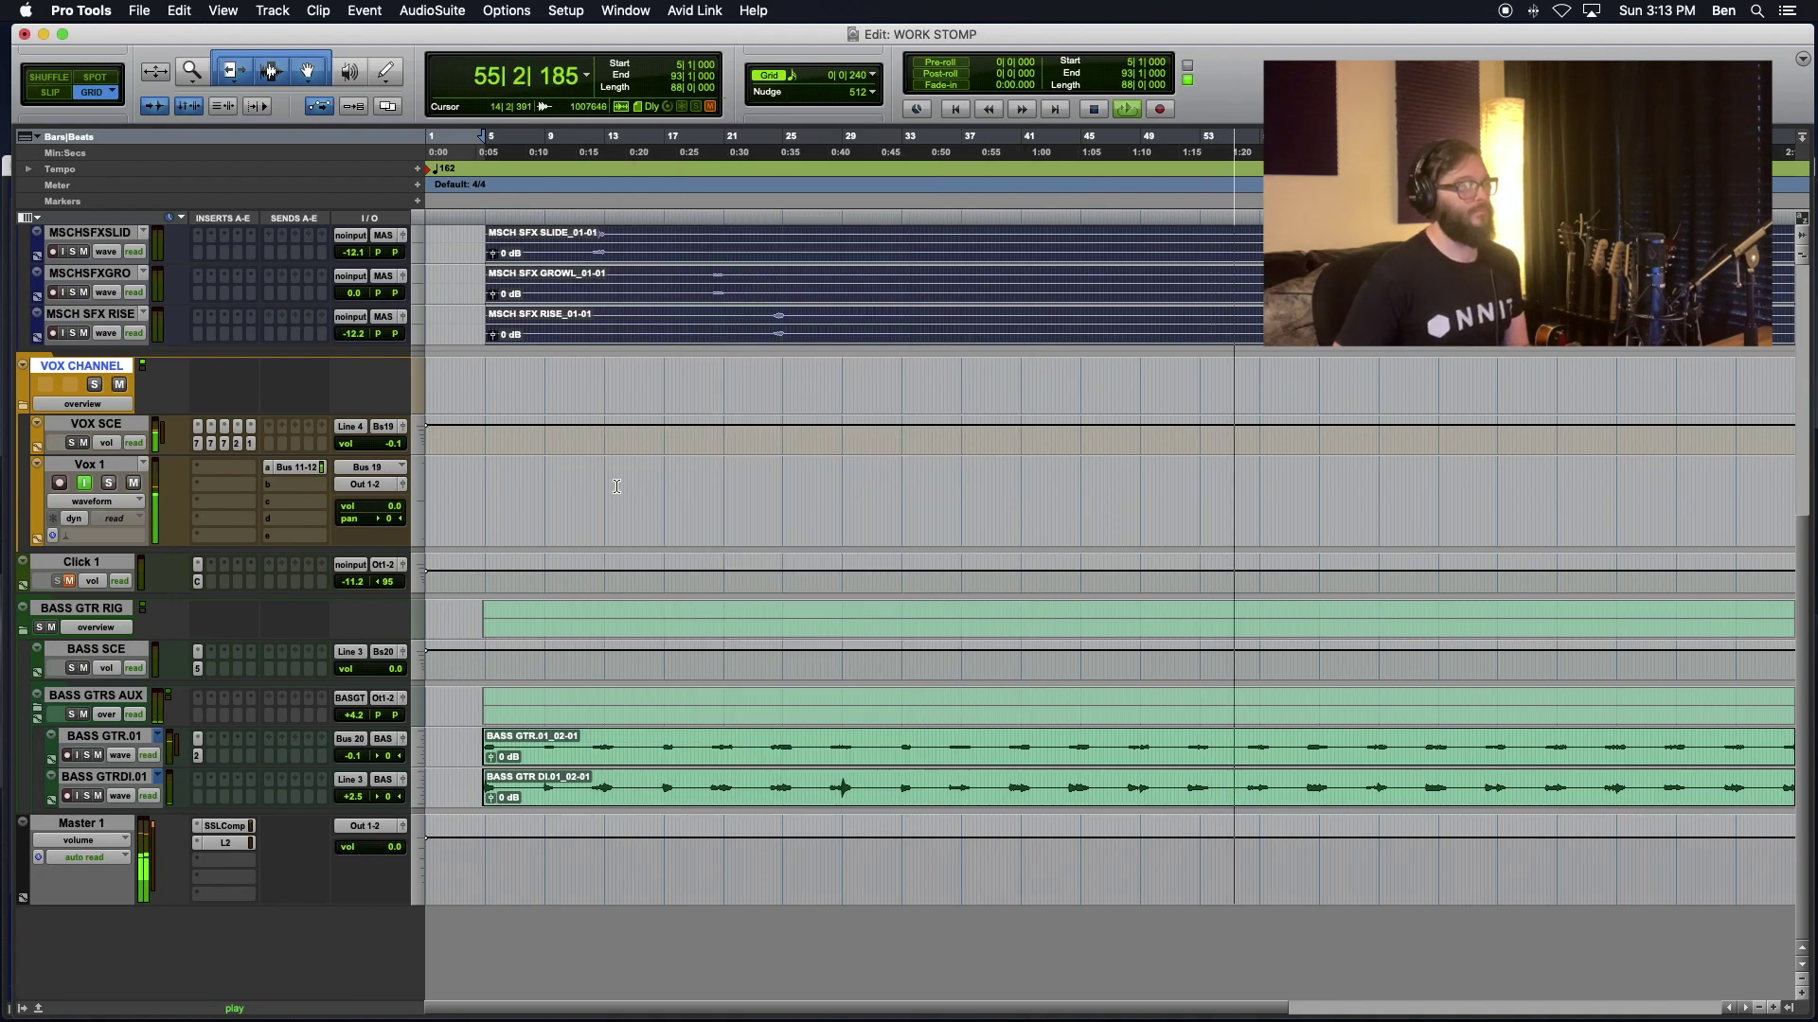
Step: Insert the Scheps 73 (mono) EQ plug-in on the Vox 1 track's first insert slot
click(224, 483)
mouse_move(301, 483)
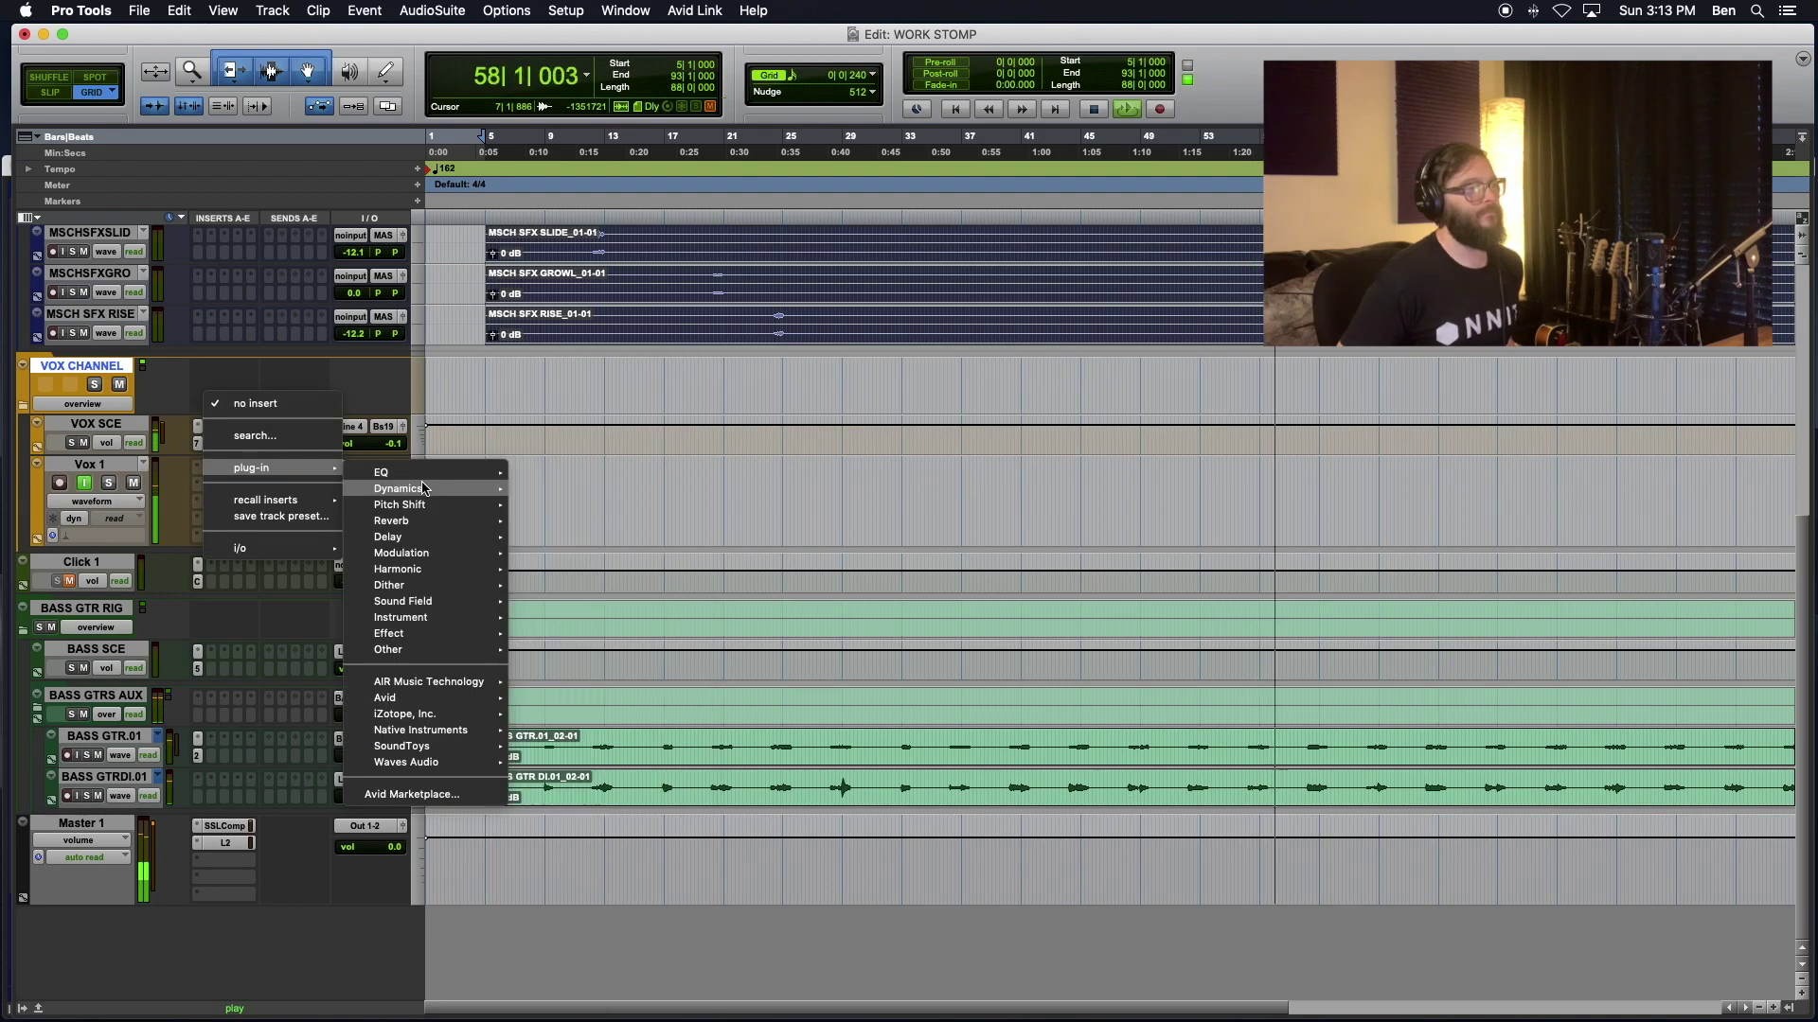
mouse_move(428, 478)
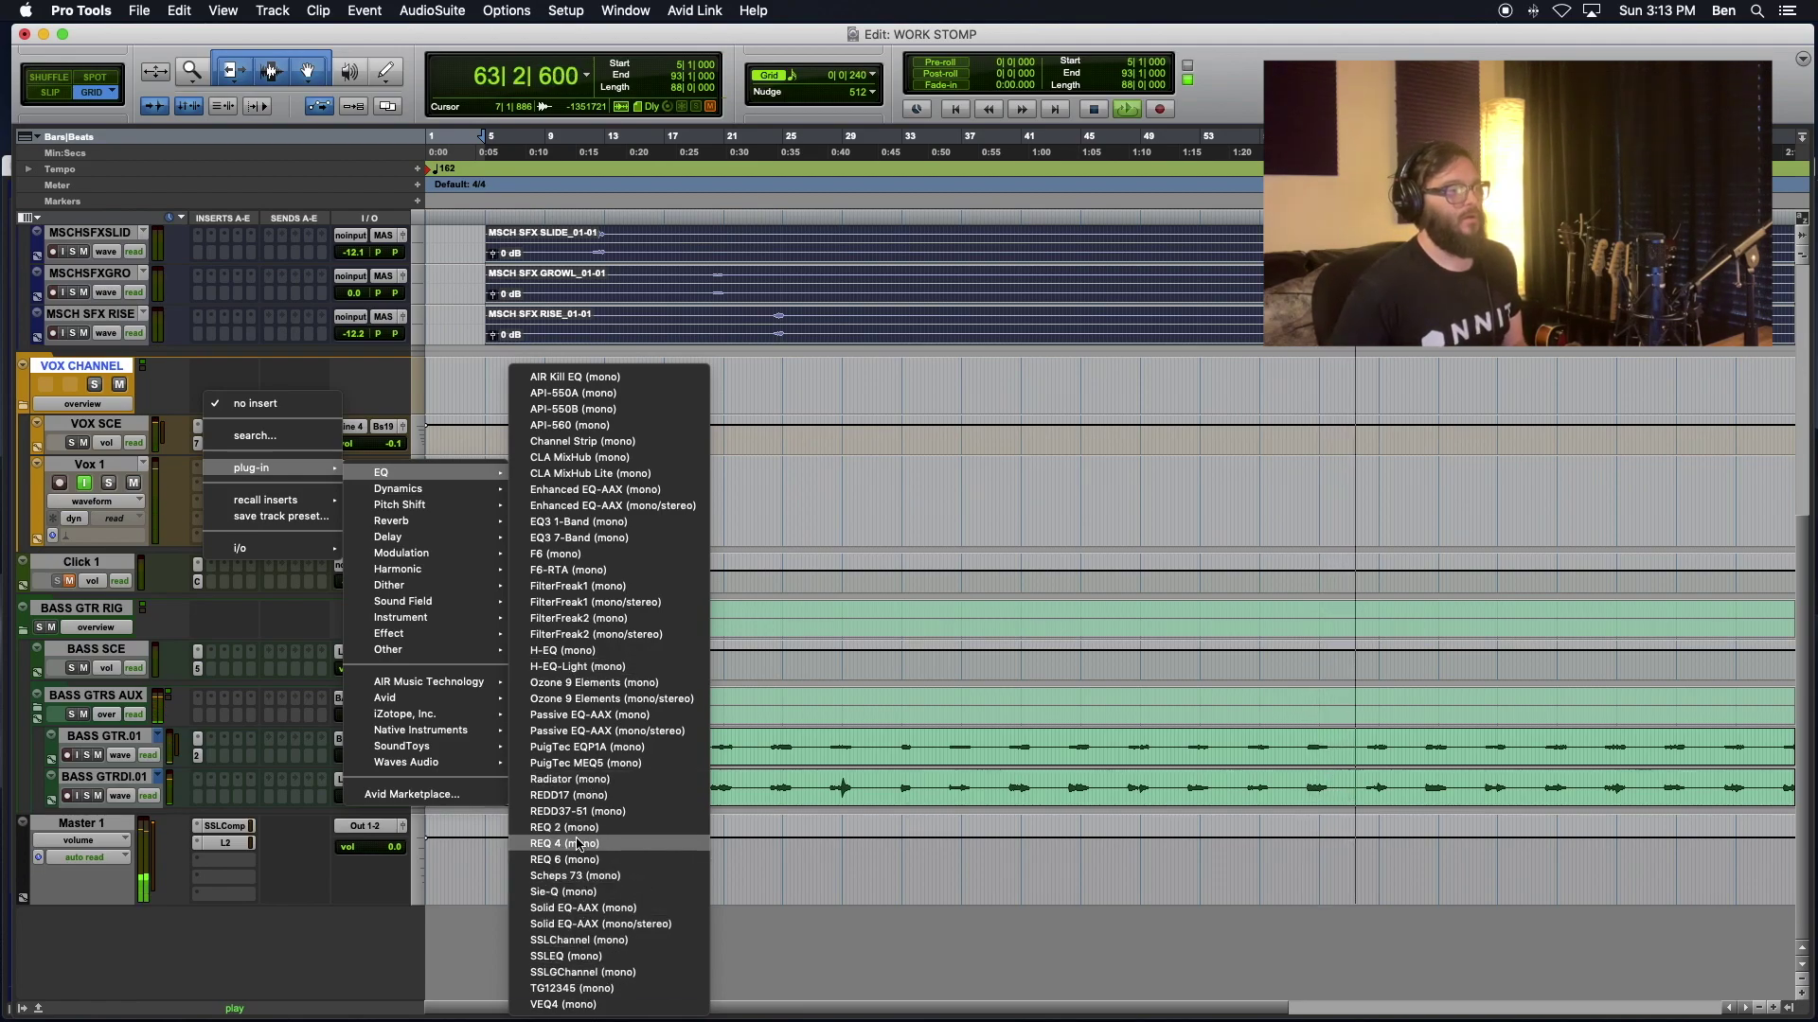
click(568, 876)
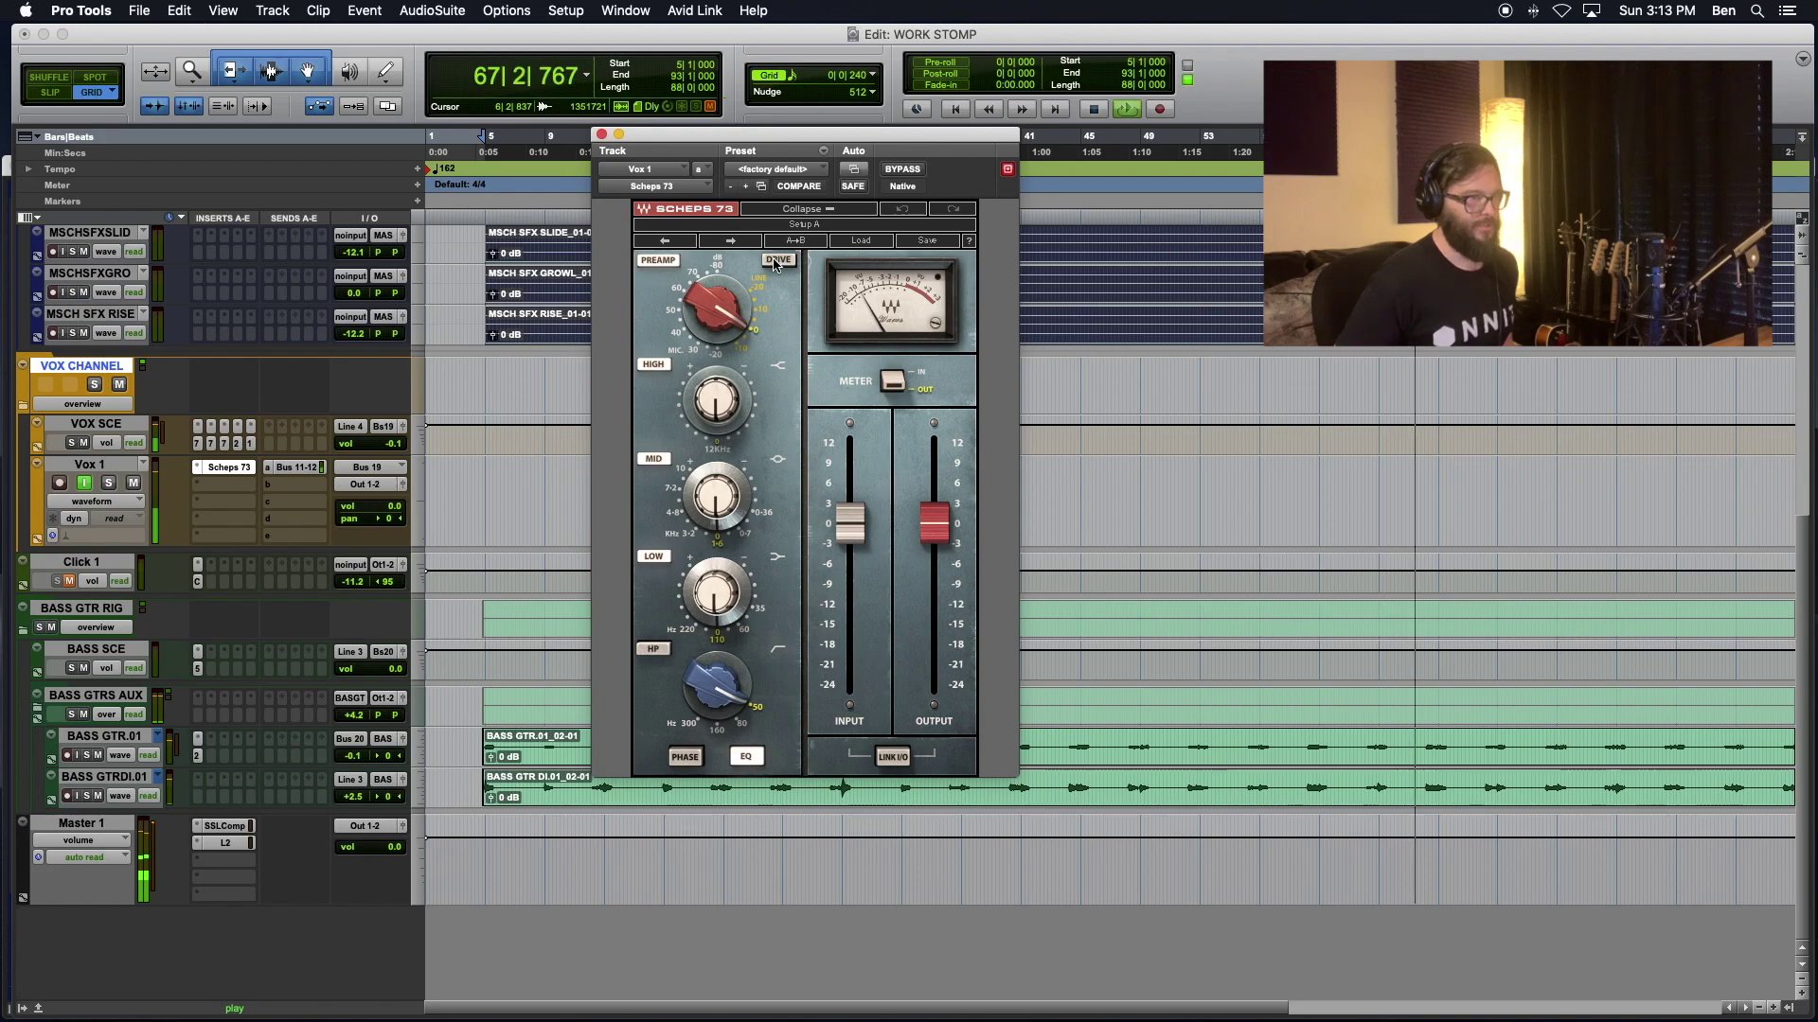
Step: Enable Drive, adjust the preamp and lower the output to about -8 dB in Vox 1's Scheps 73, comparing against bypass
drag(940, 502, 934, 572)
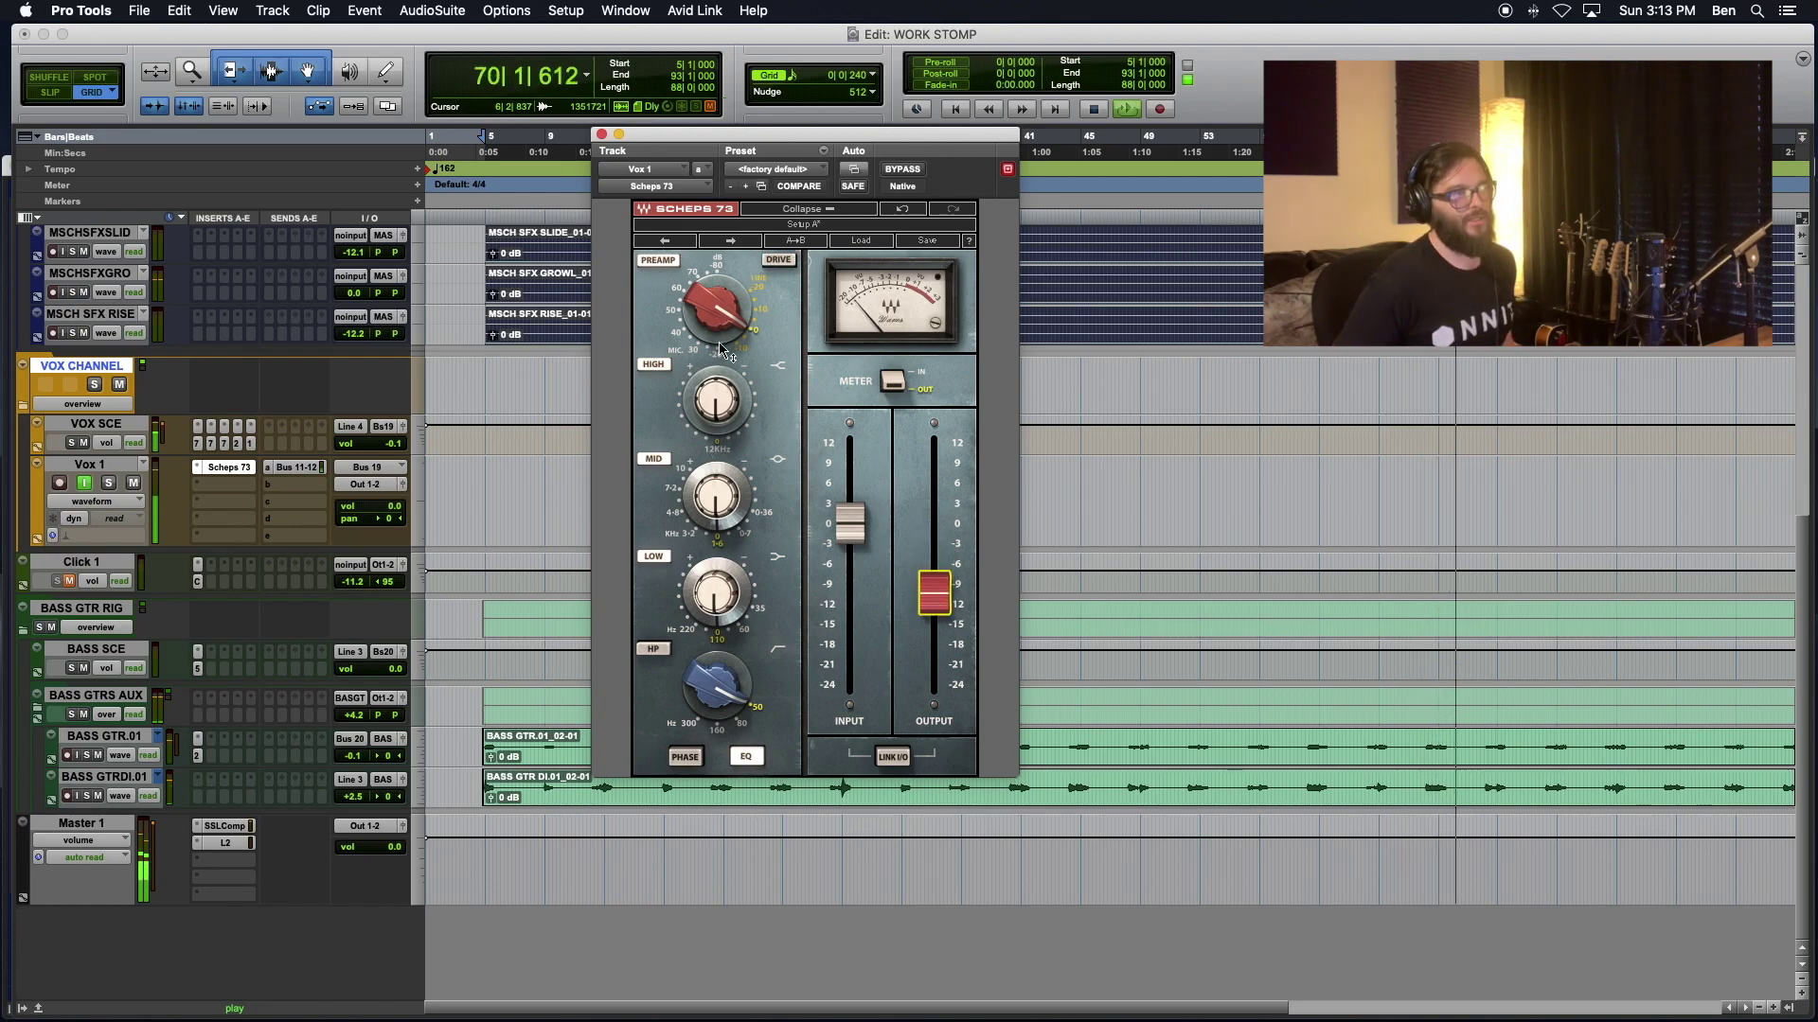
mouse_move(722, 350)
mouse_down()
mouse_move(723, 377)
mouse_move(723, 349)
mouse_up()
drag(935, 593, 934, 576)
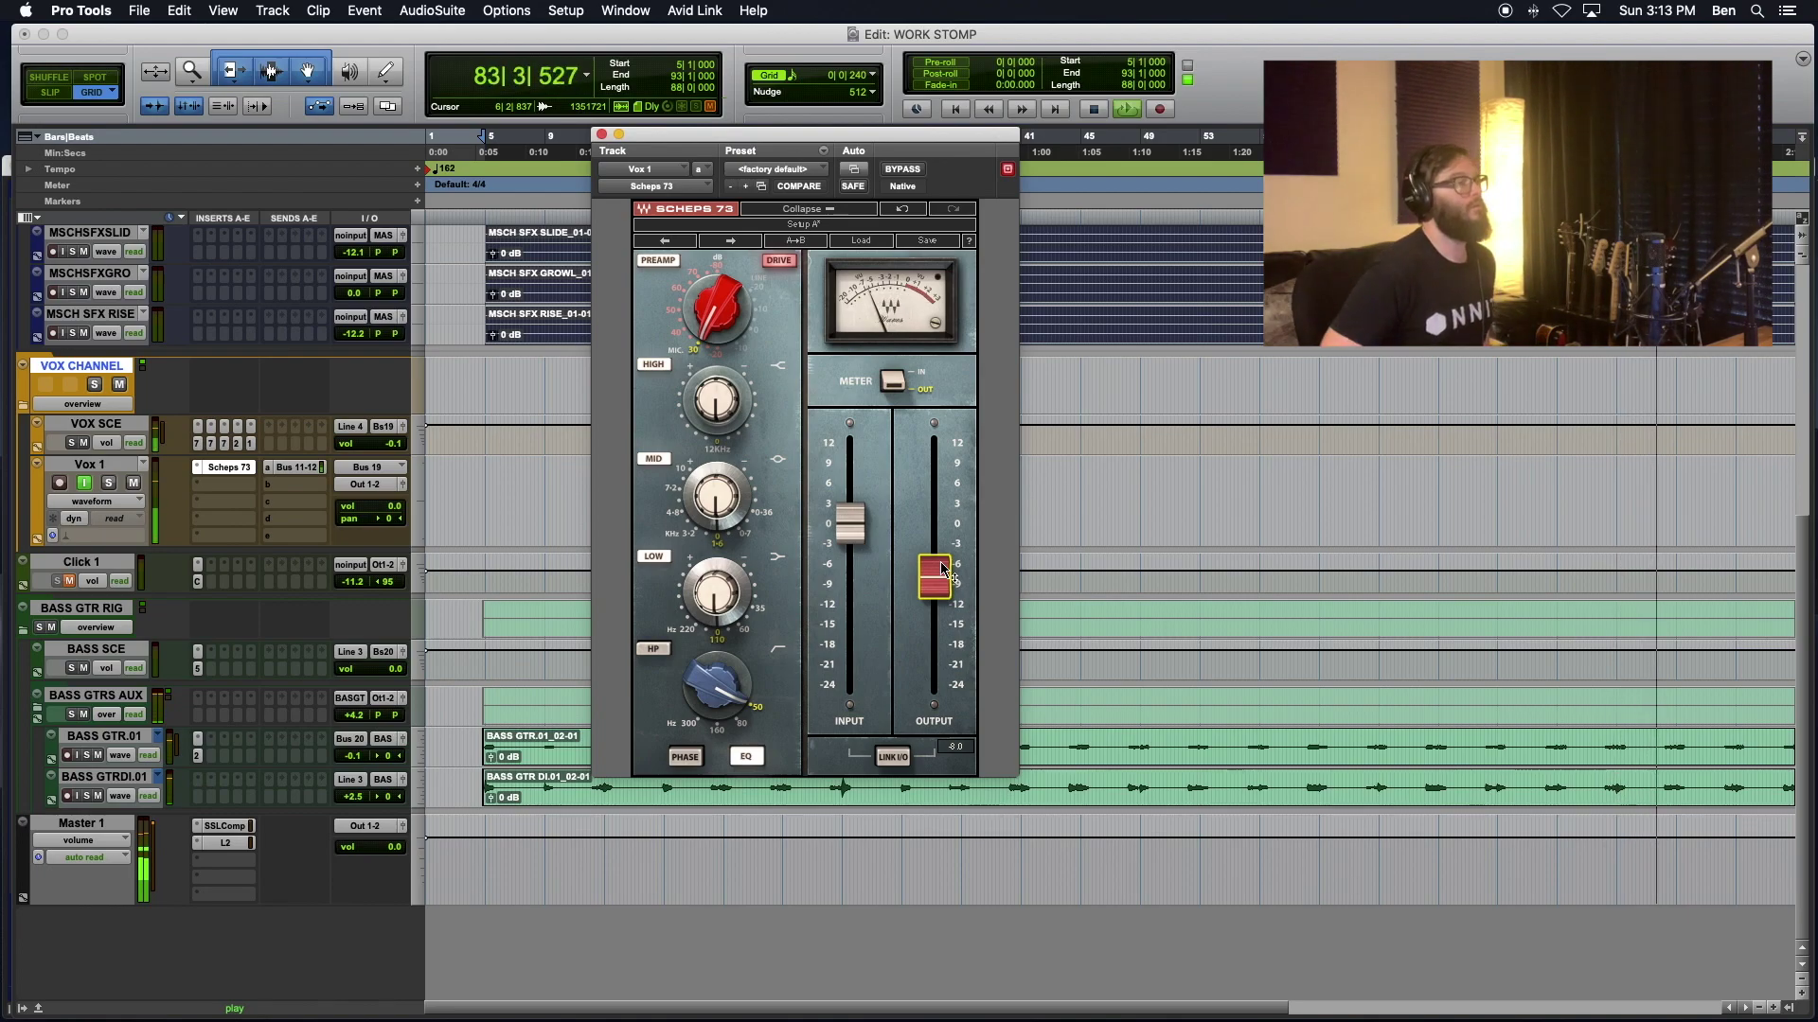
drag(941, 569, 941, 571)
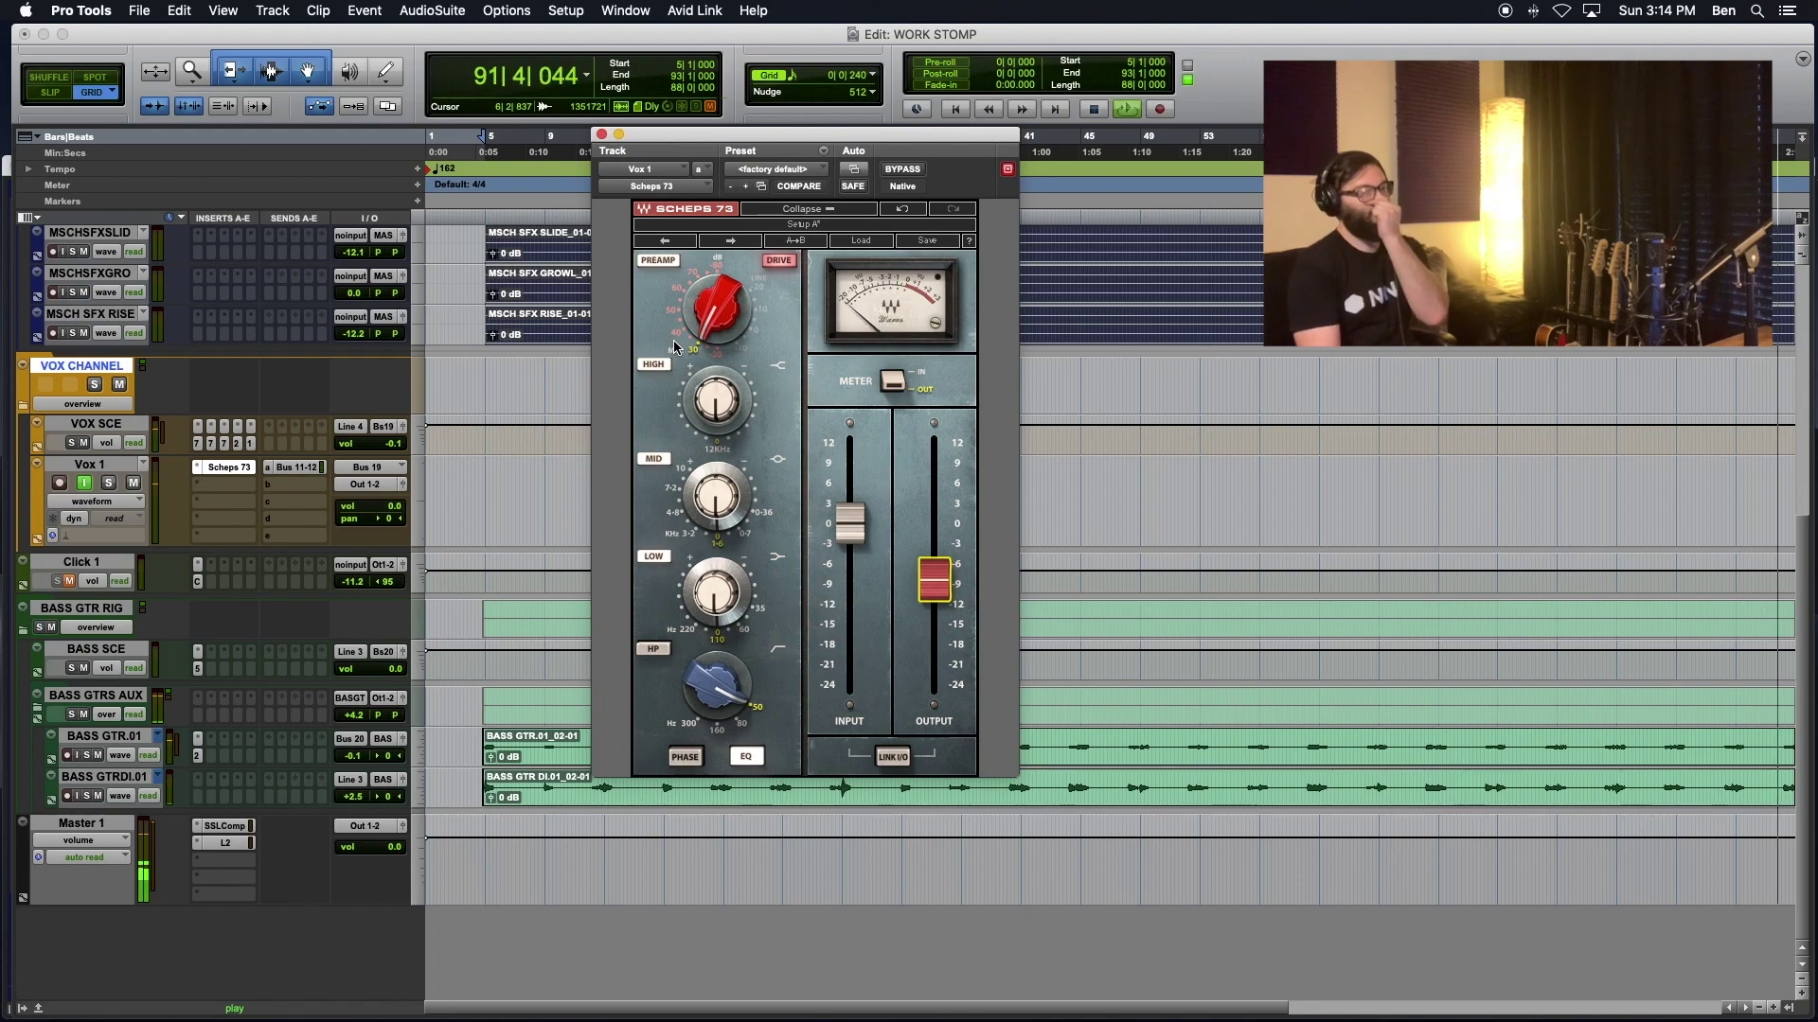
click(906, 169)
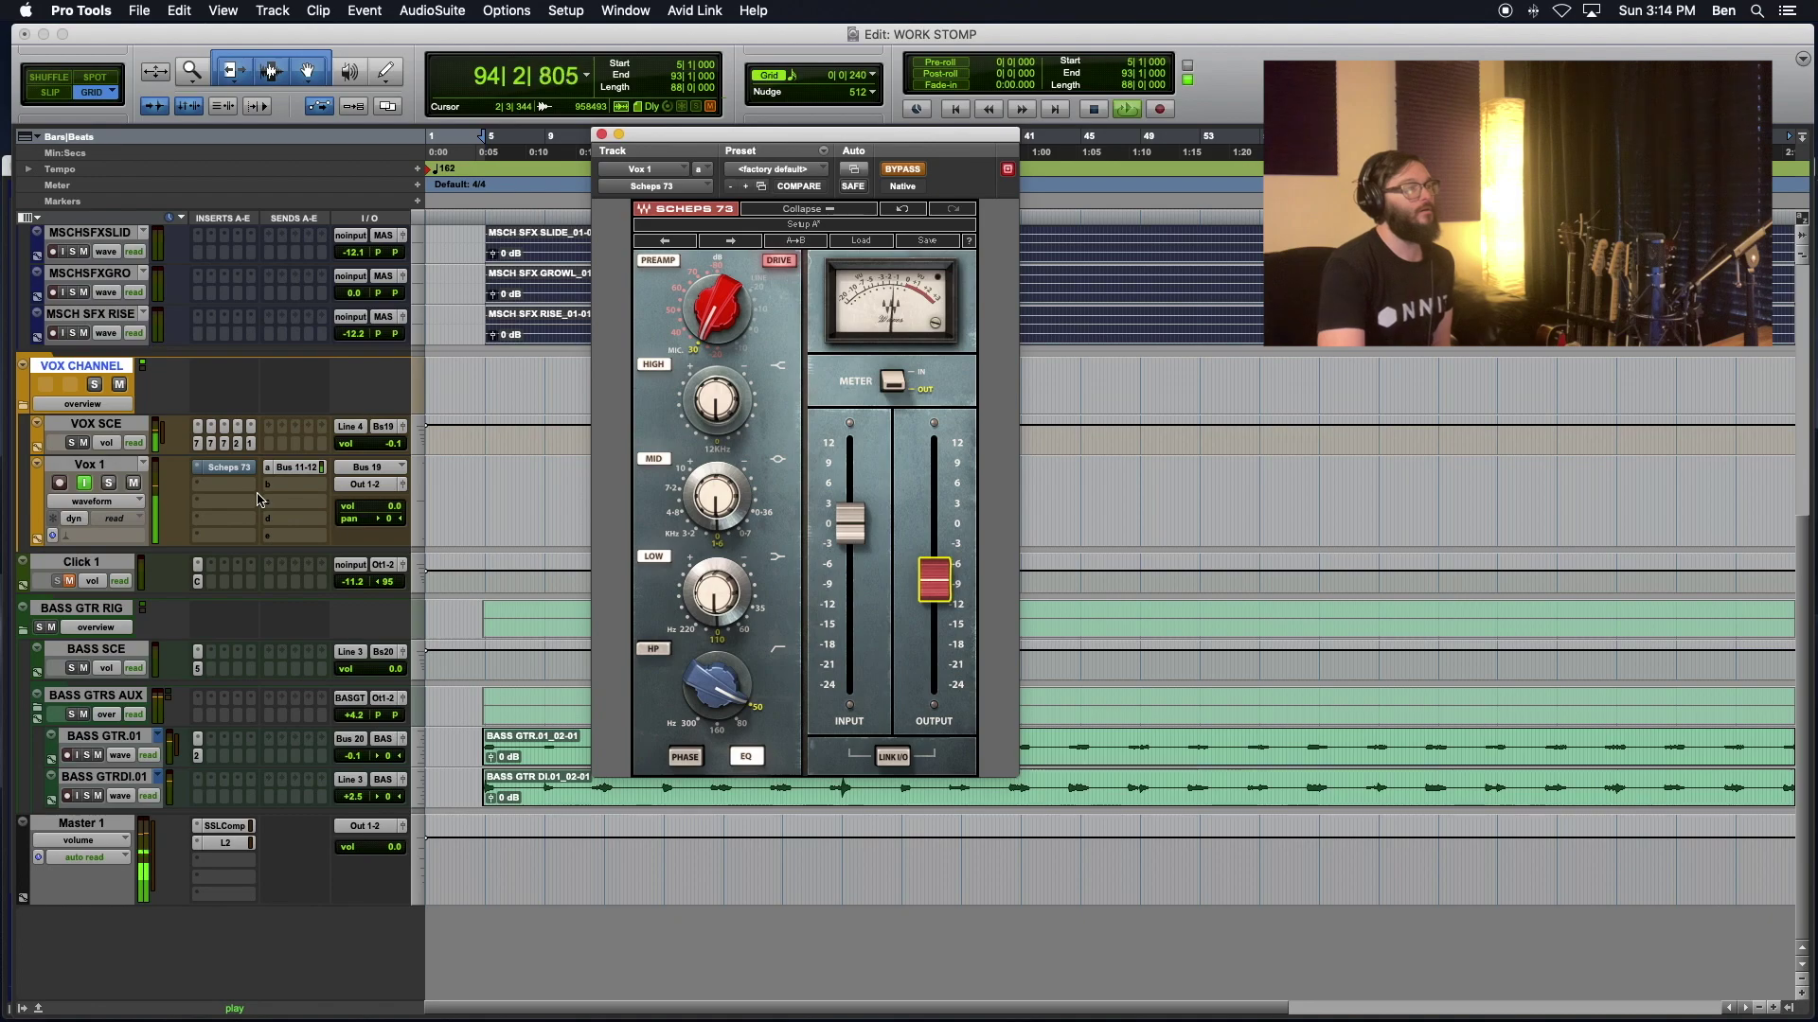
click(906, 171)
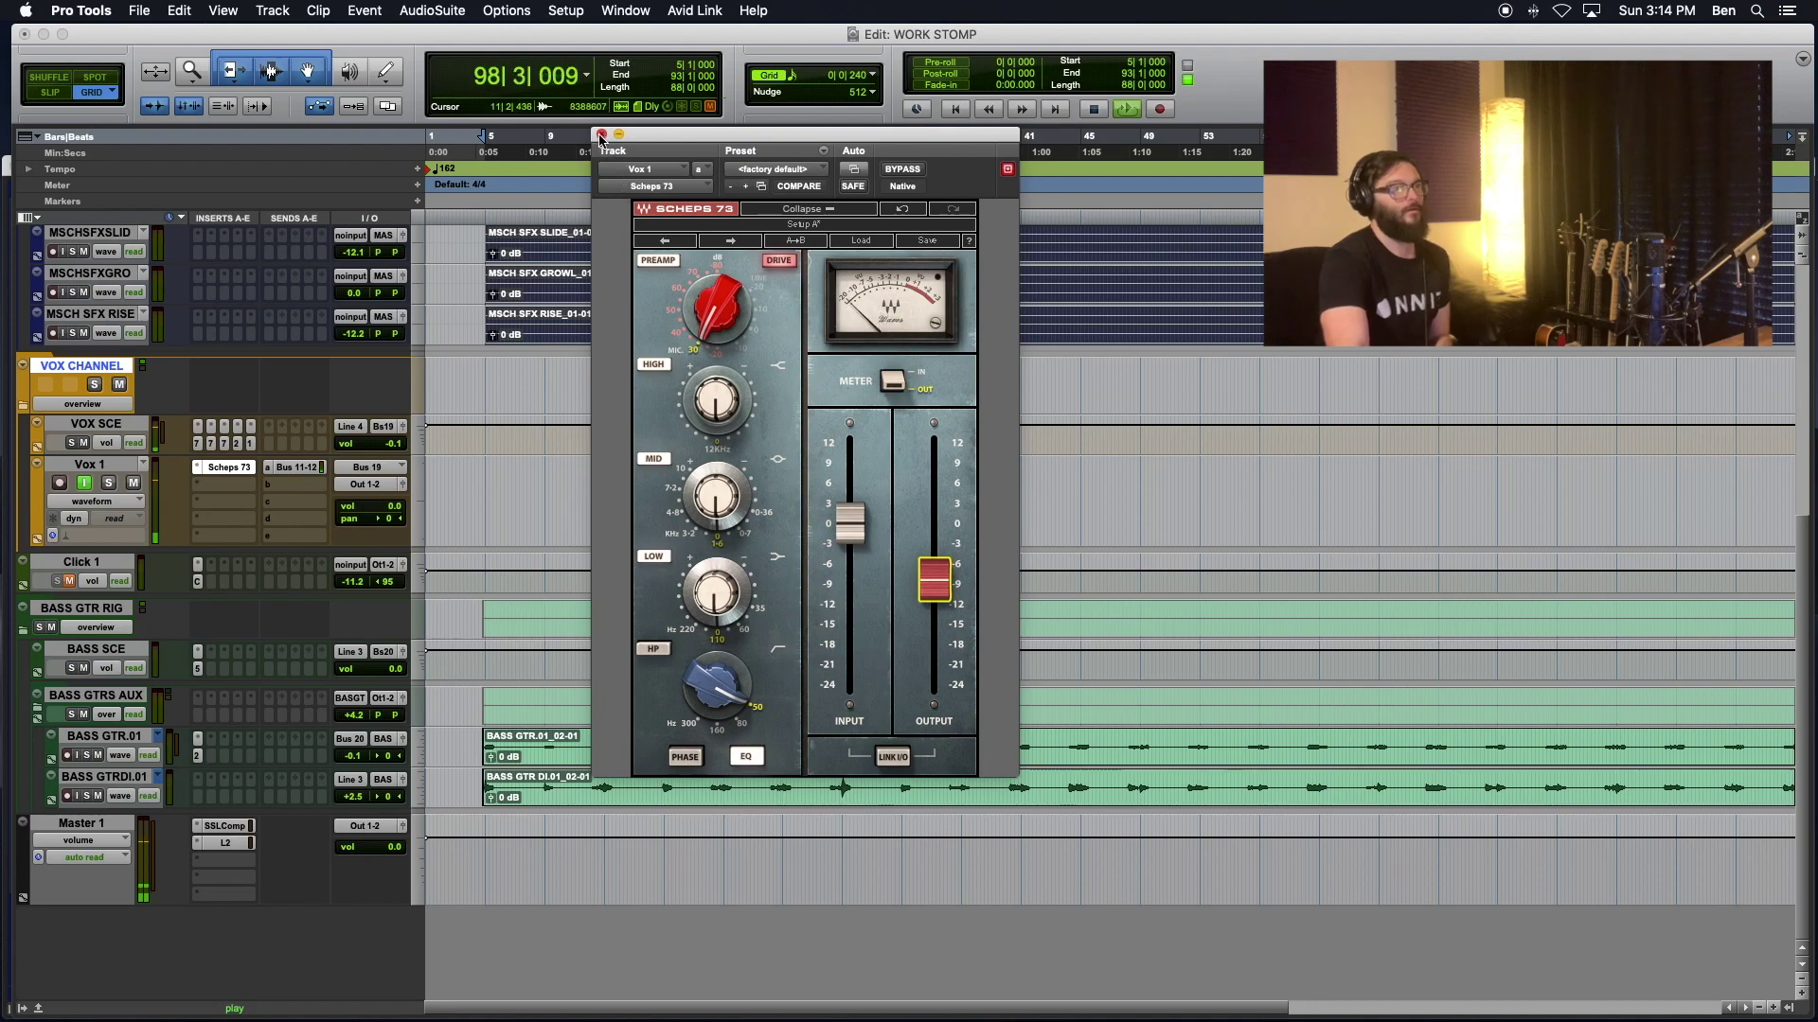
click(600, 135)
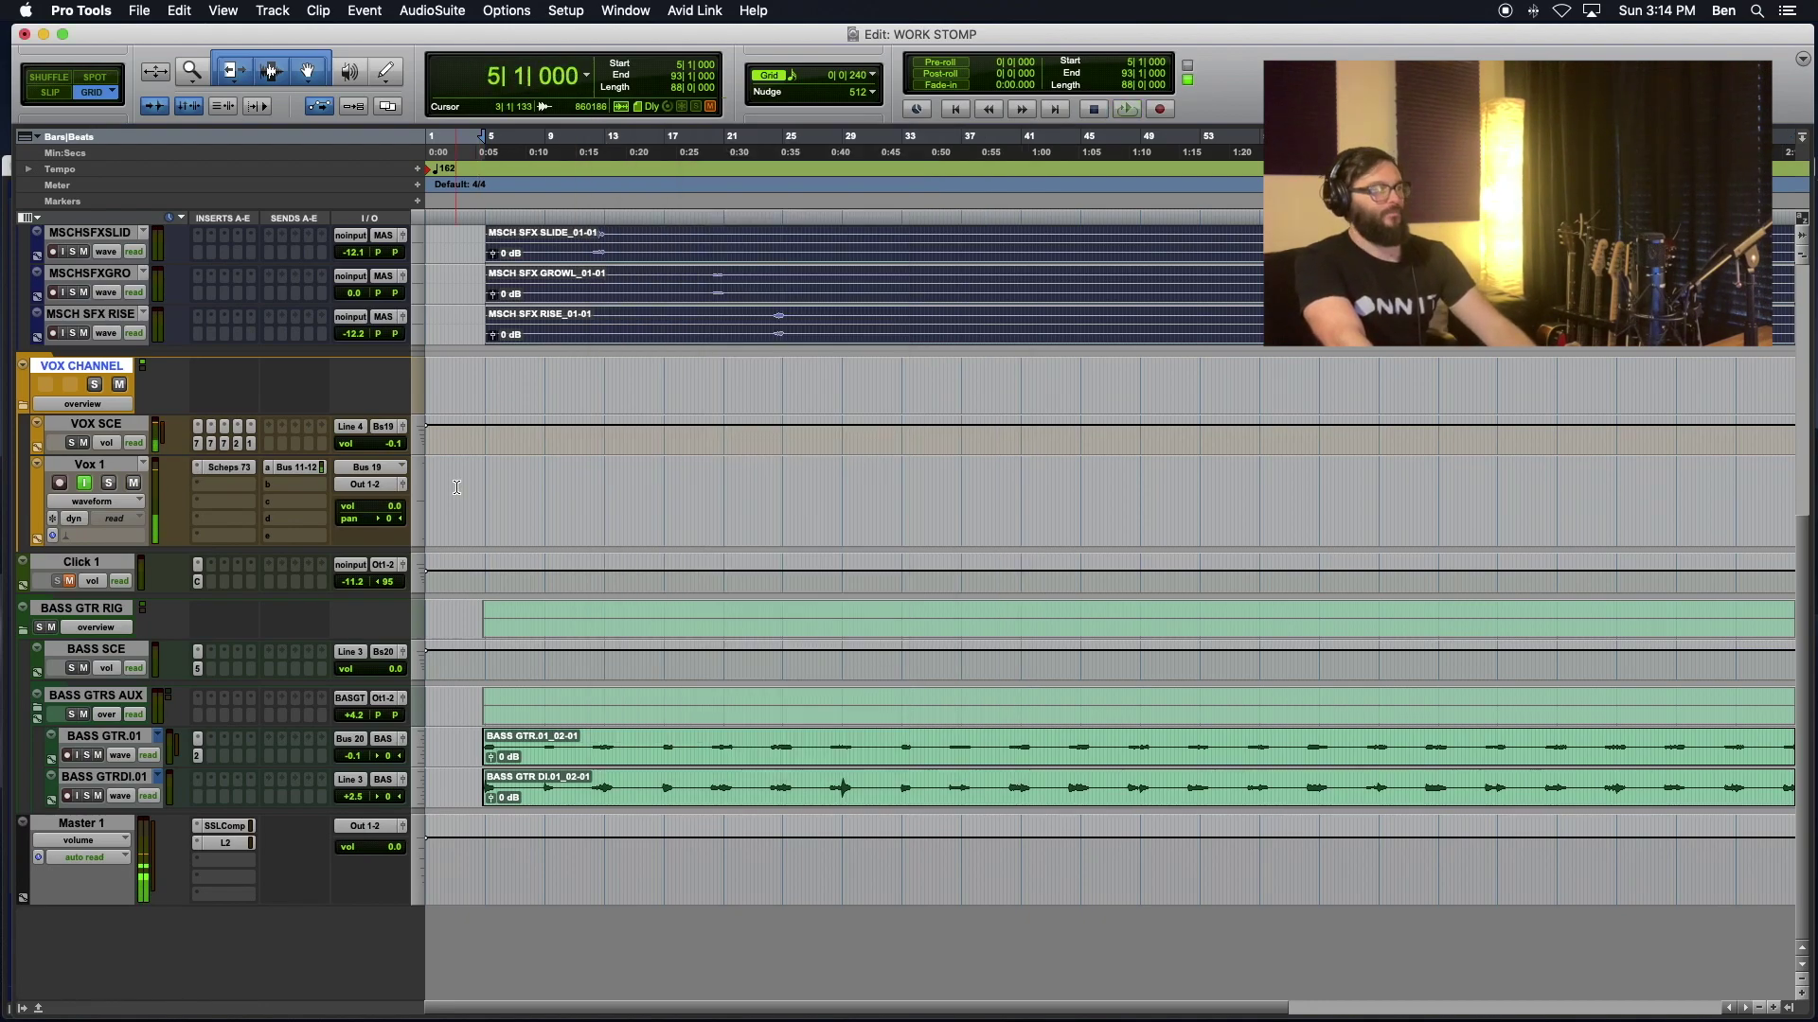
Step: Check the session around bar 5 with the drum clips selected, and review the Scheps 73 settings on Vox 1
click(484, 436)
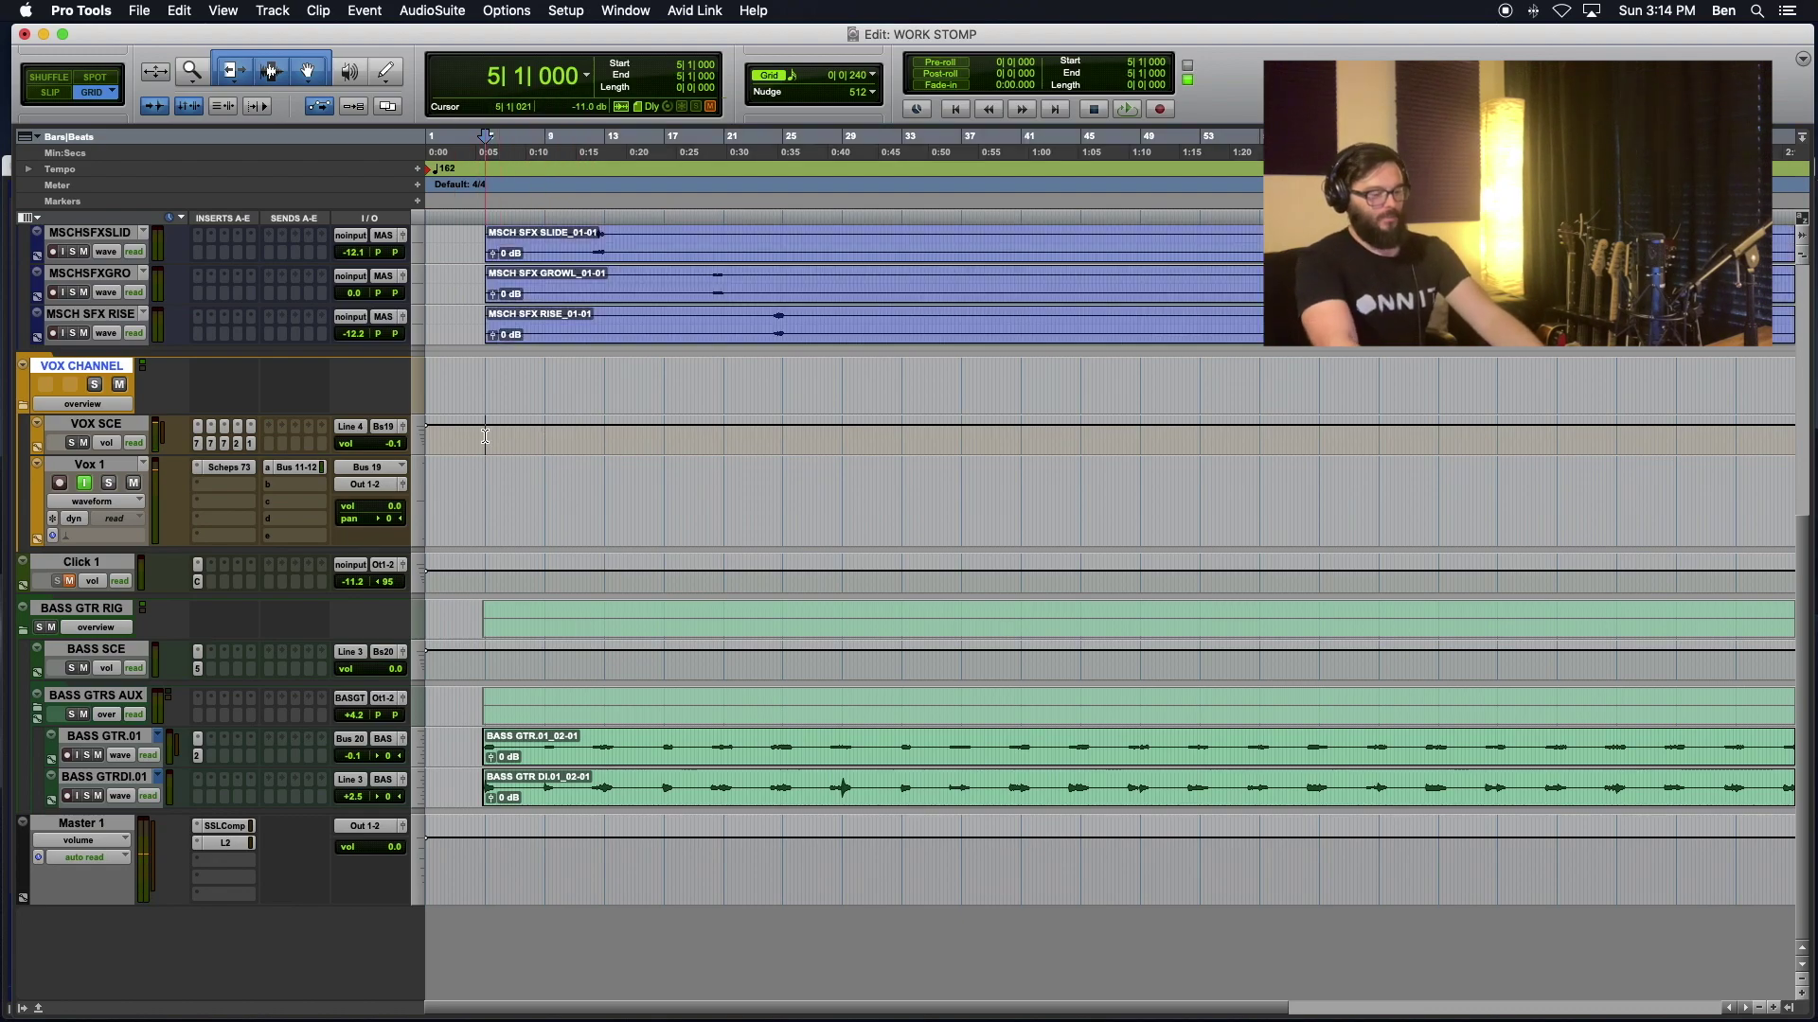
click(774, 335)
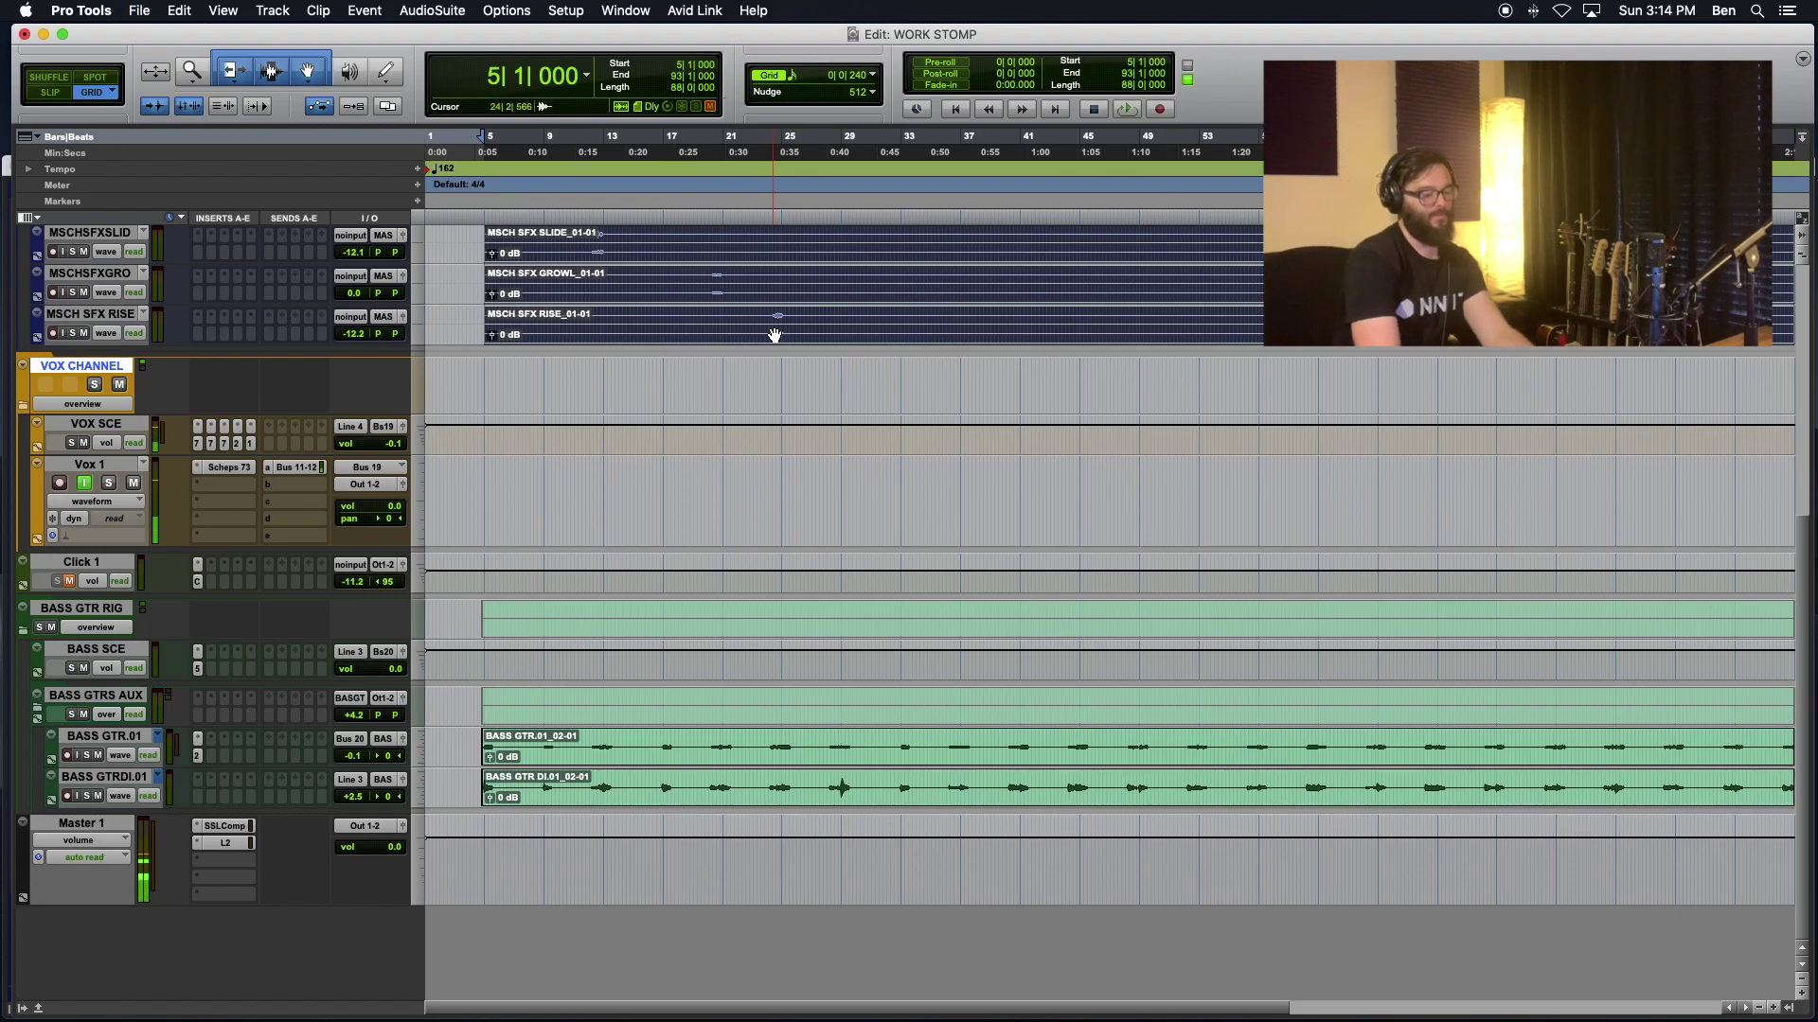
scroll(774, 335, right, 2)
scroll(769, 489, up, 5)
scroll(768, 490, down, 5)
scroll(769, 489, up, 1)
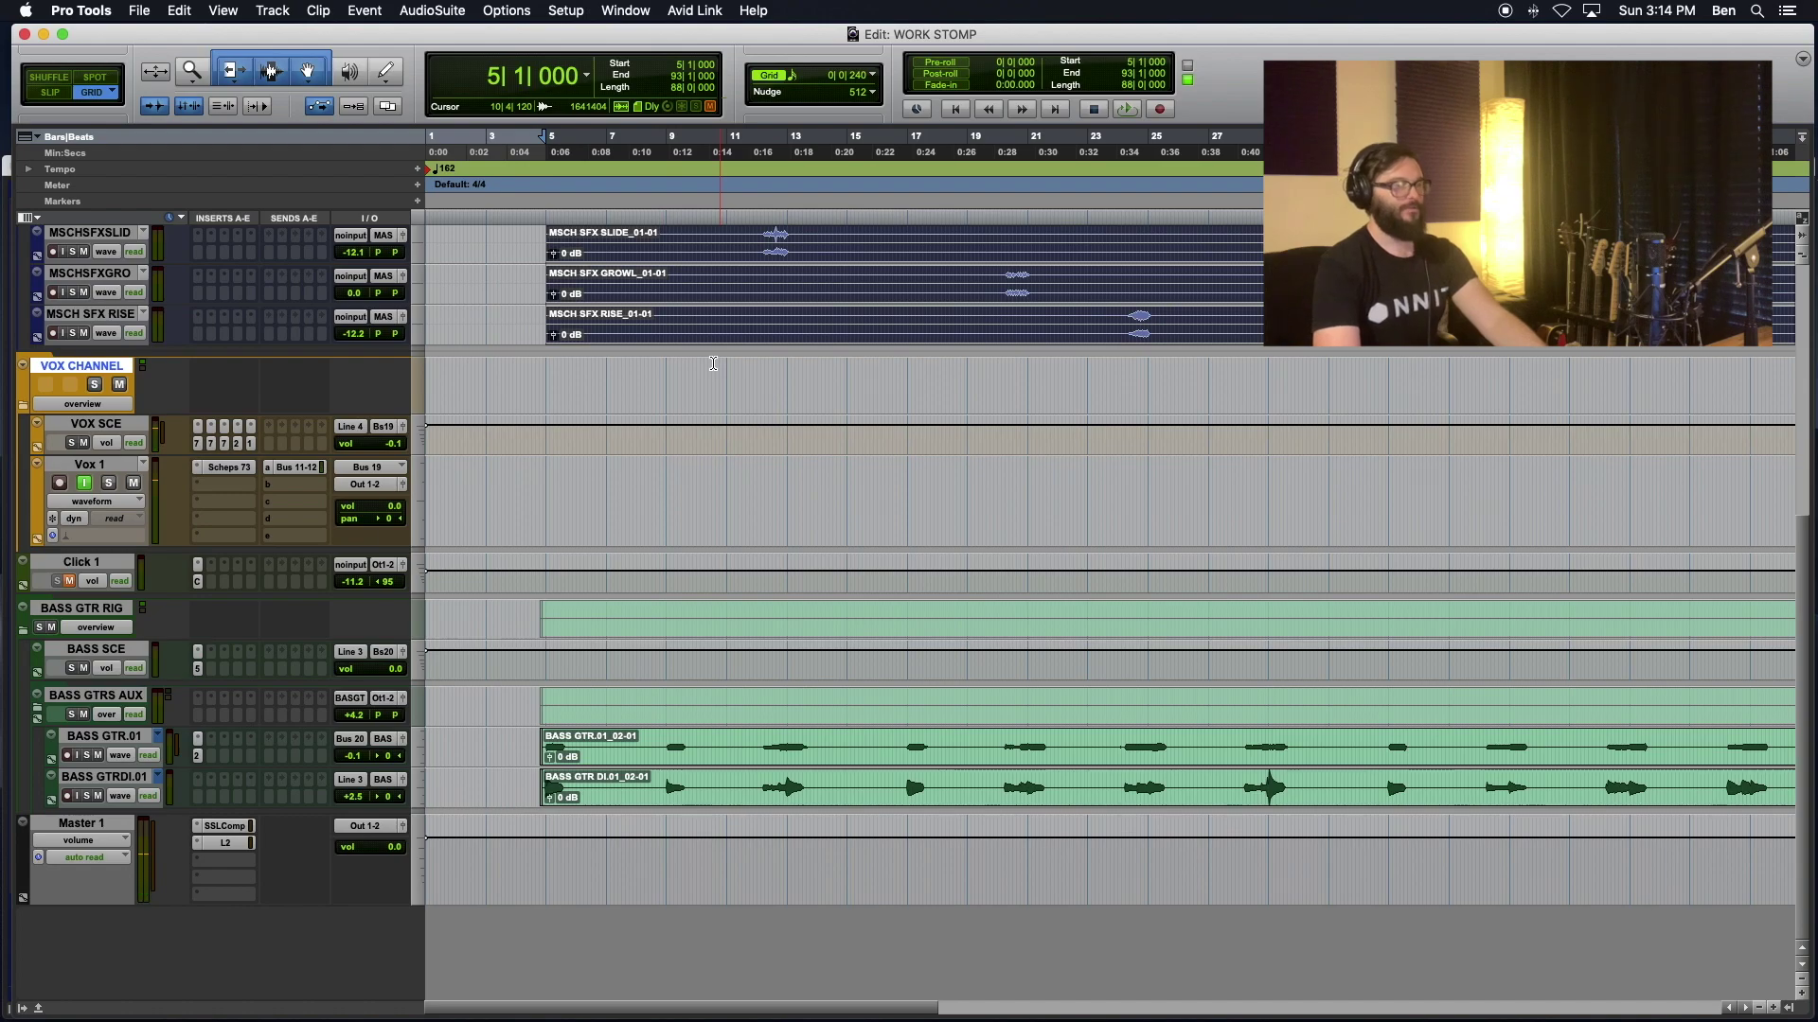
click(228, 468)
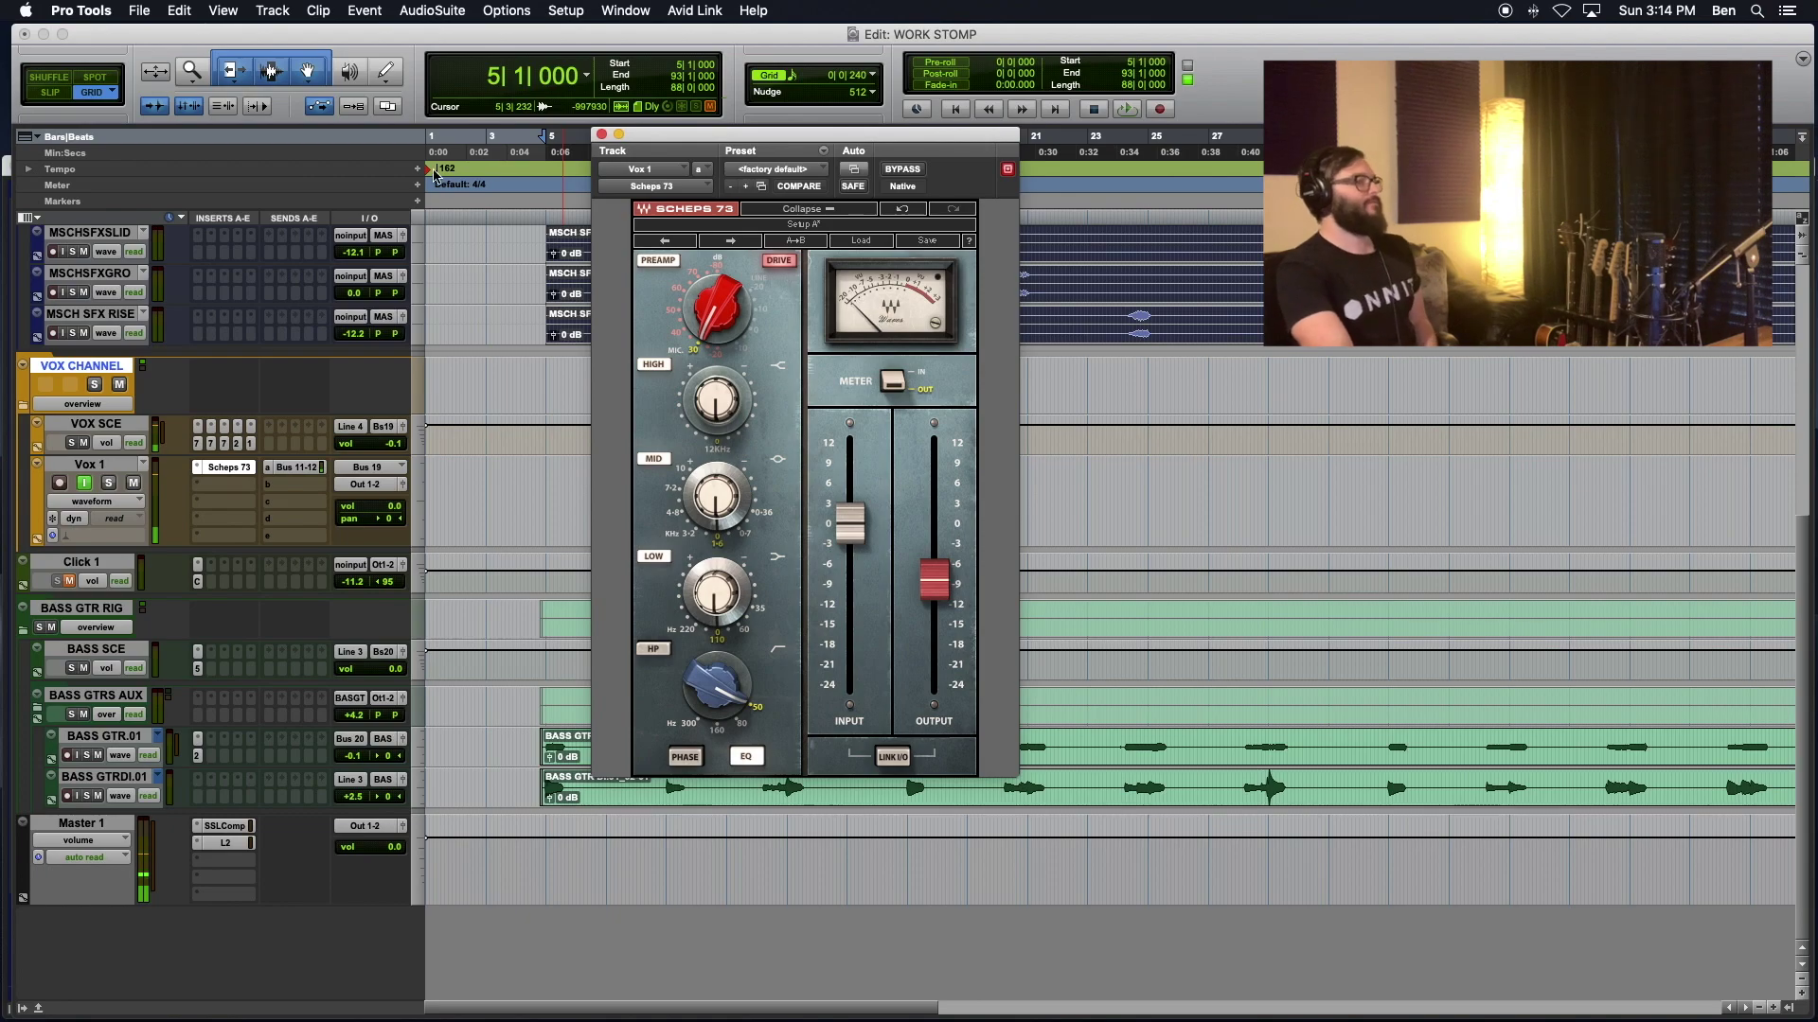
click(600, 135)
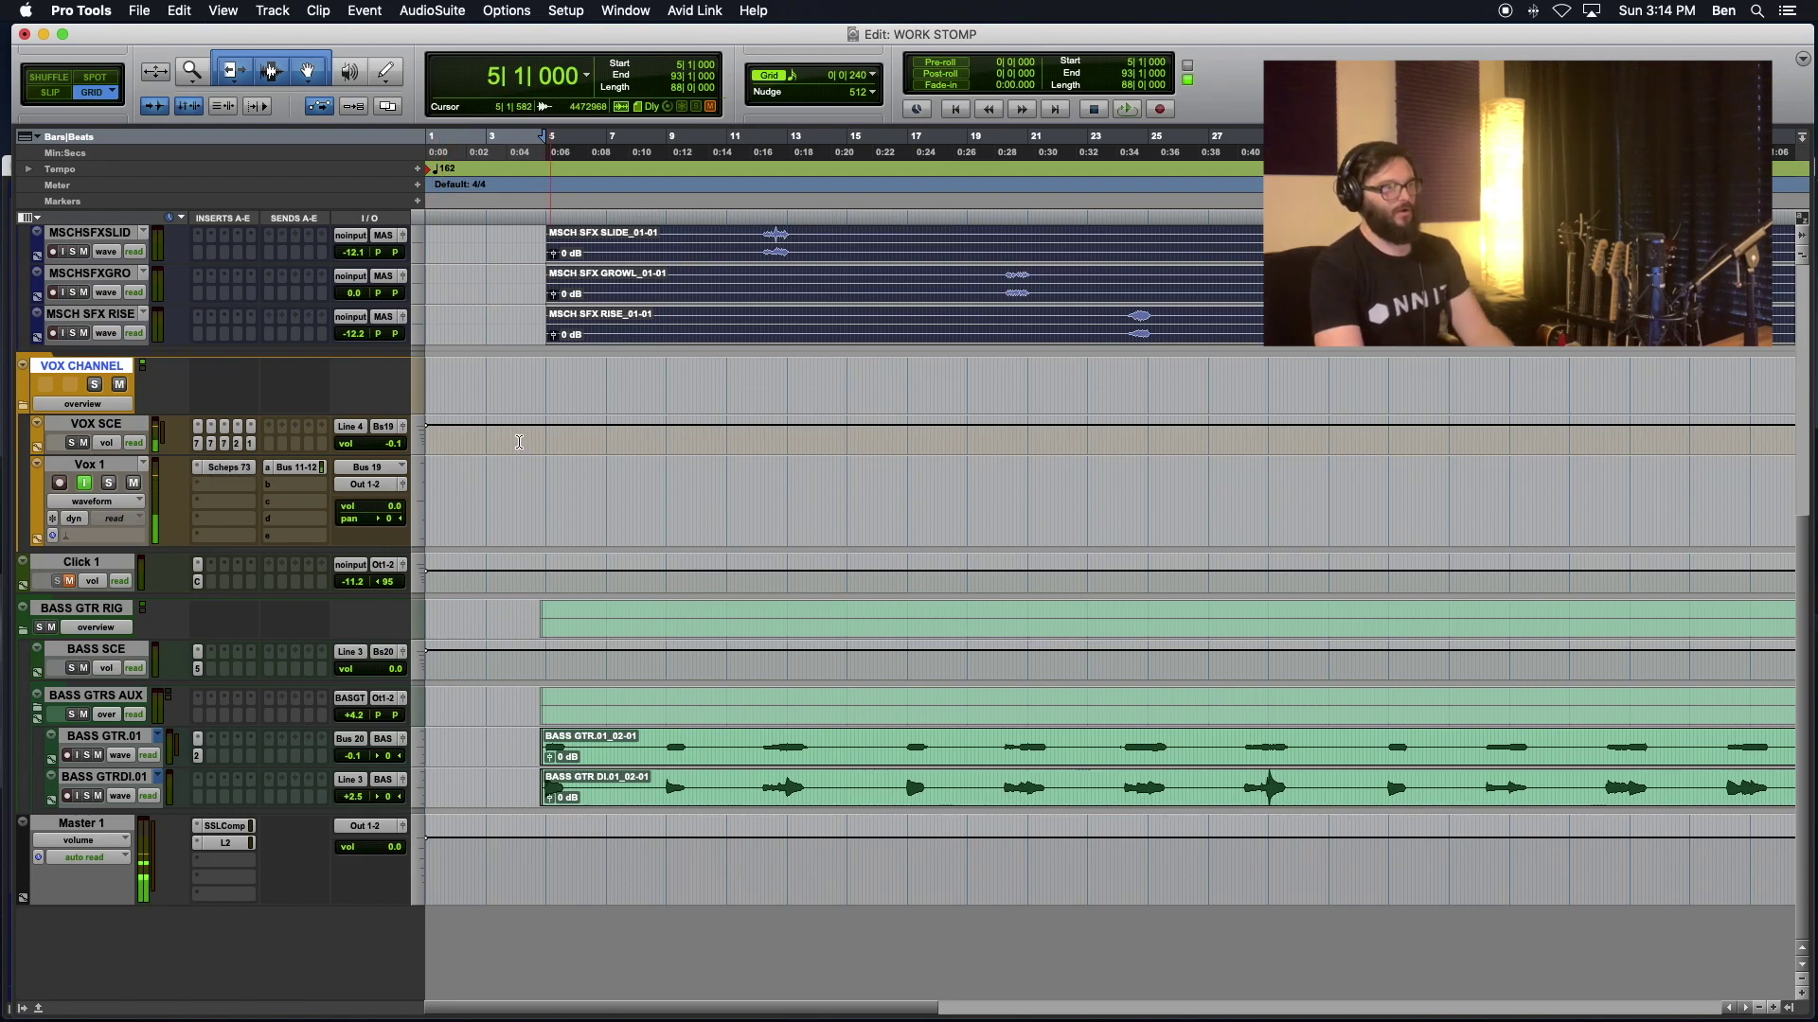
key(super+bracketleft)
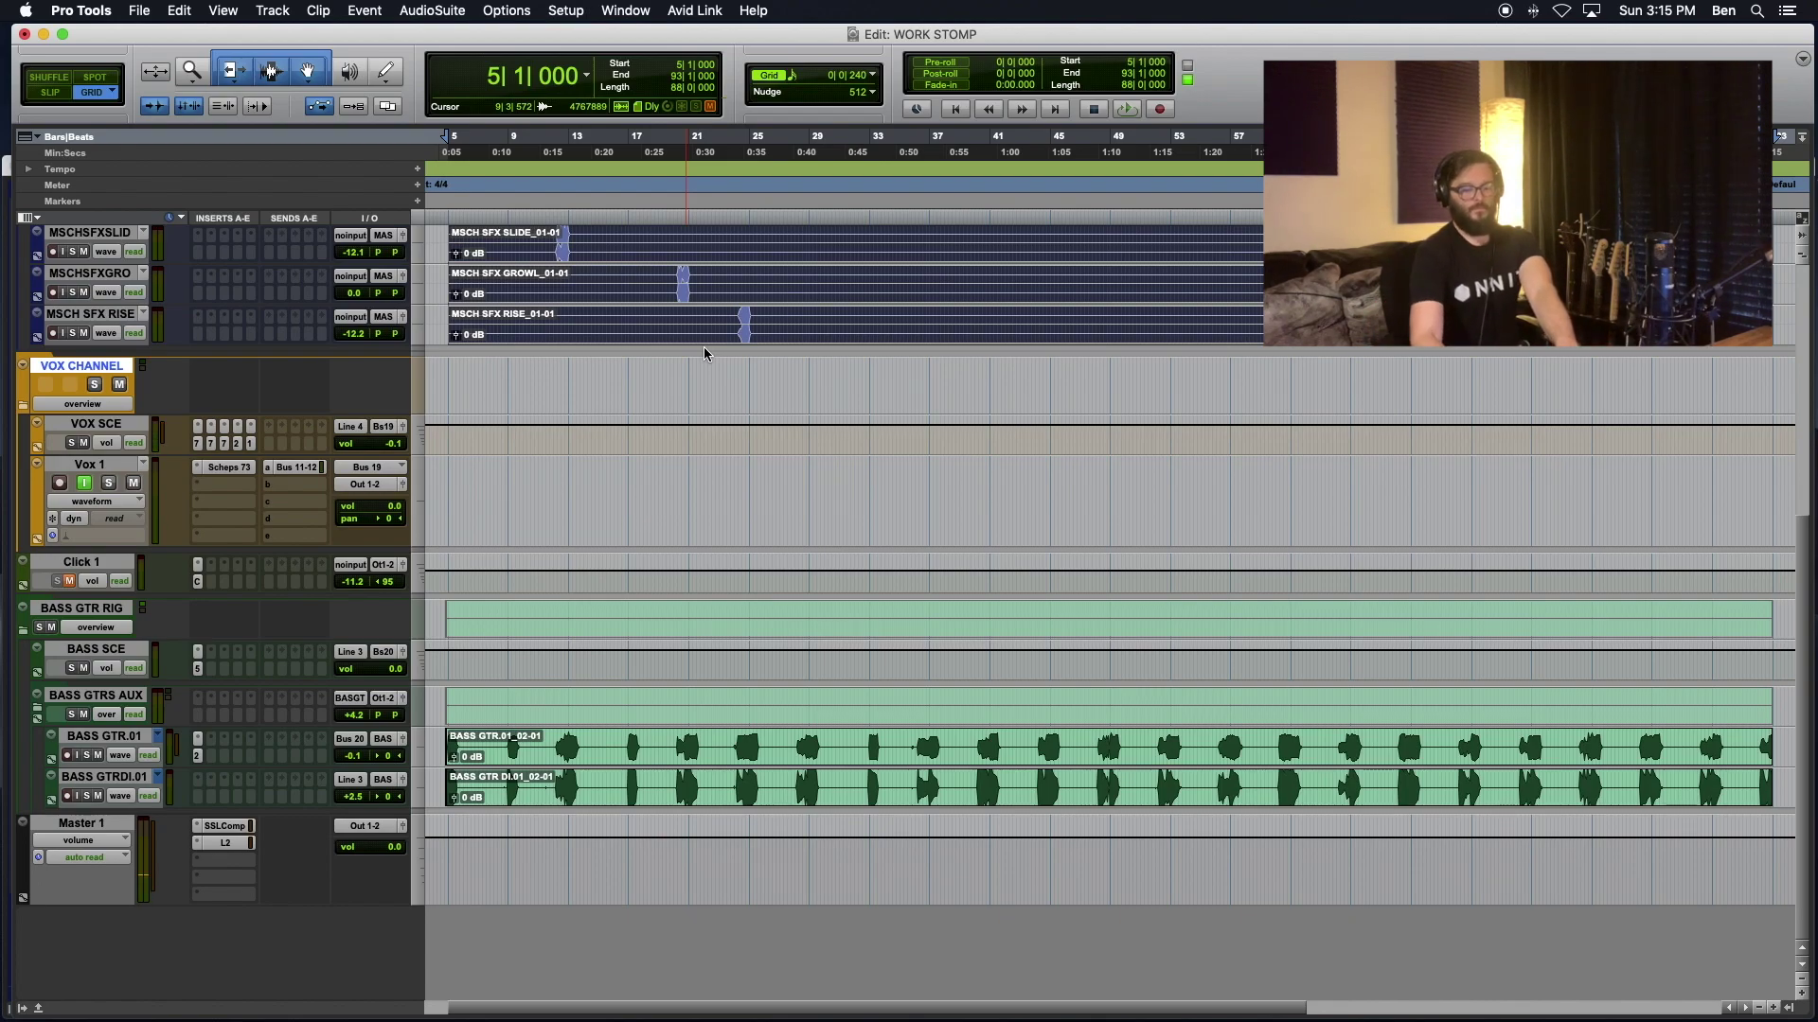
Step: Return to the start of the session at 1|1|000 and arm the Vox 1 track for recording
key(Return)
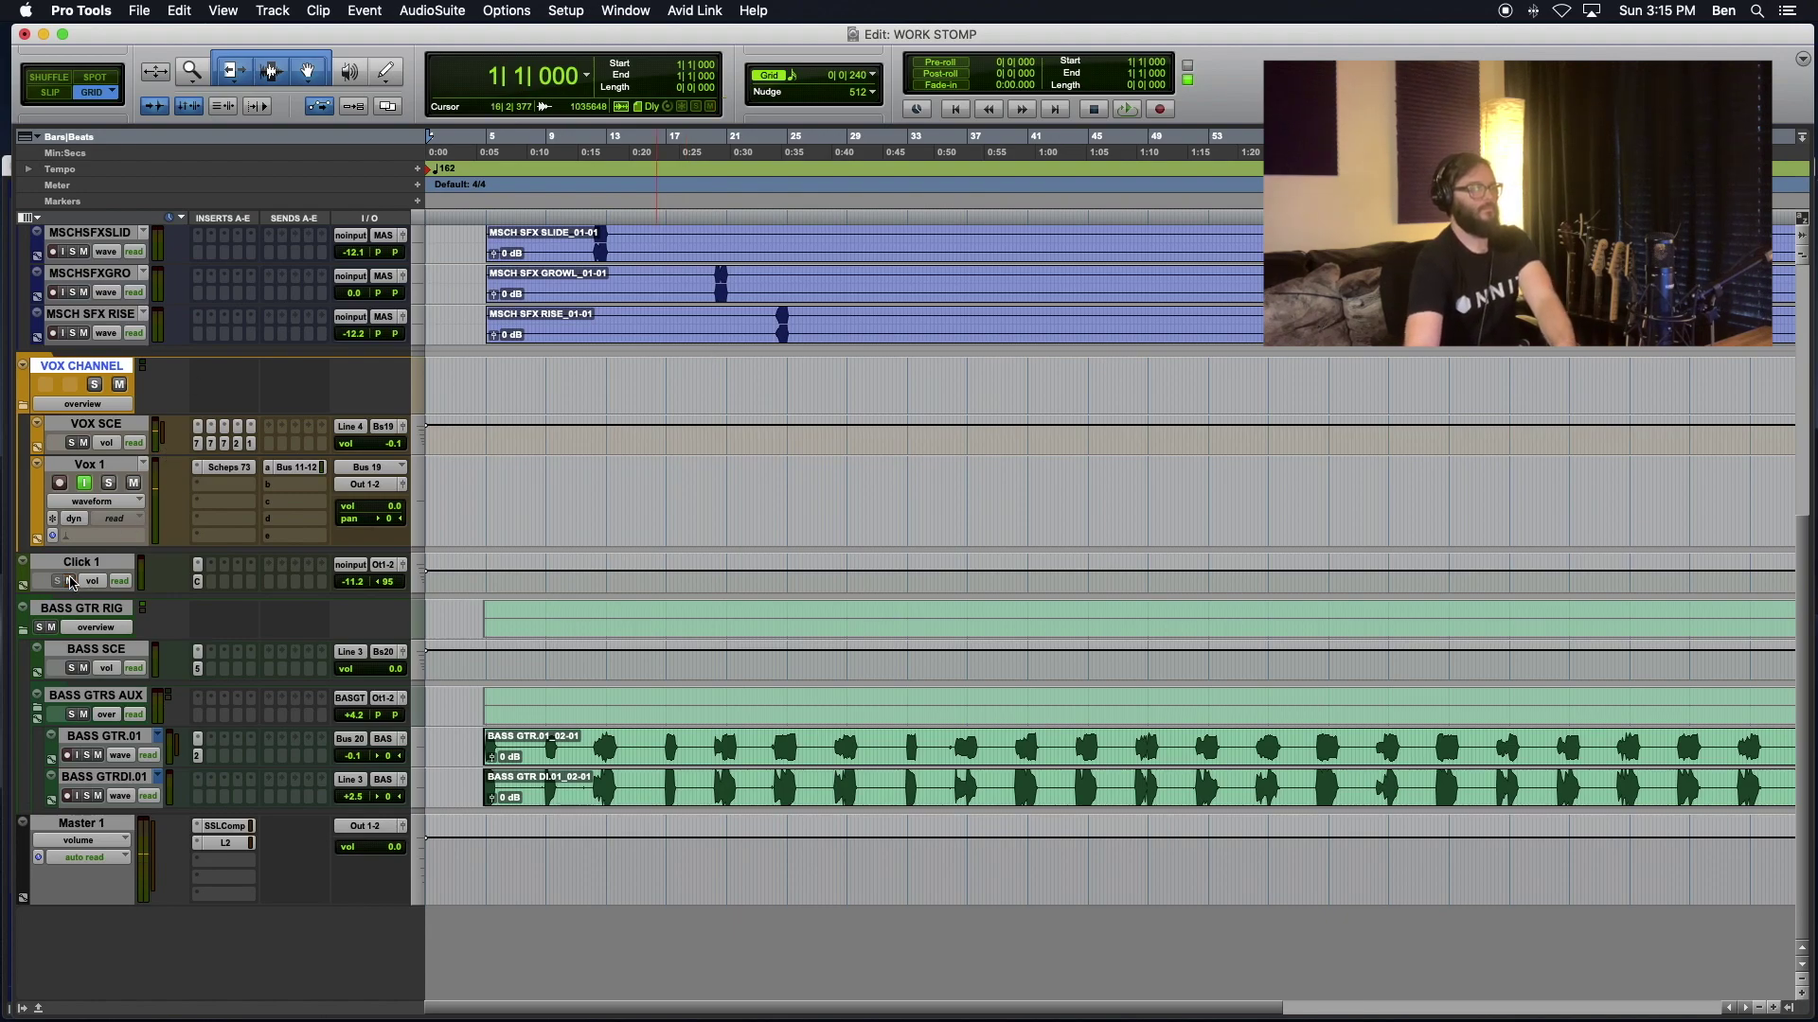
key(F12)
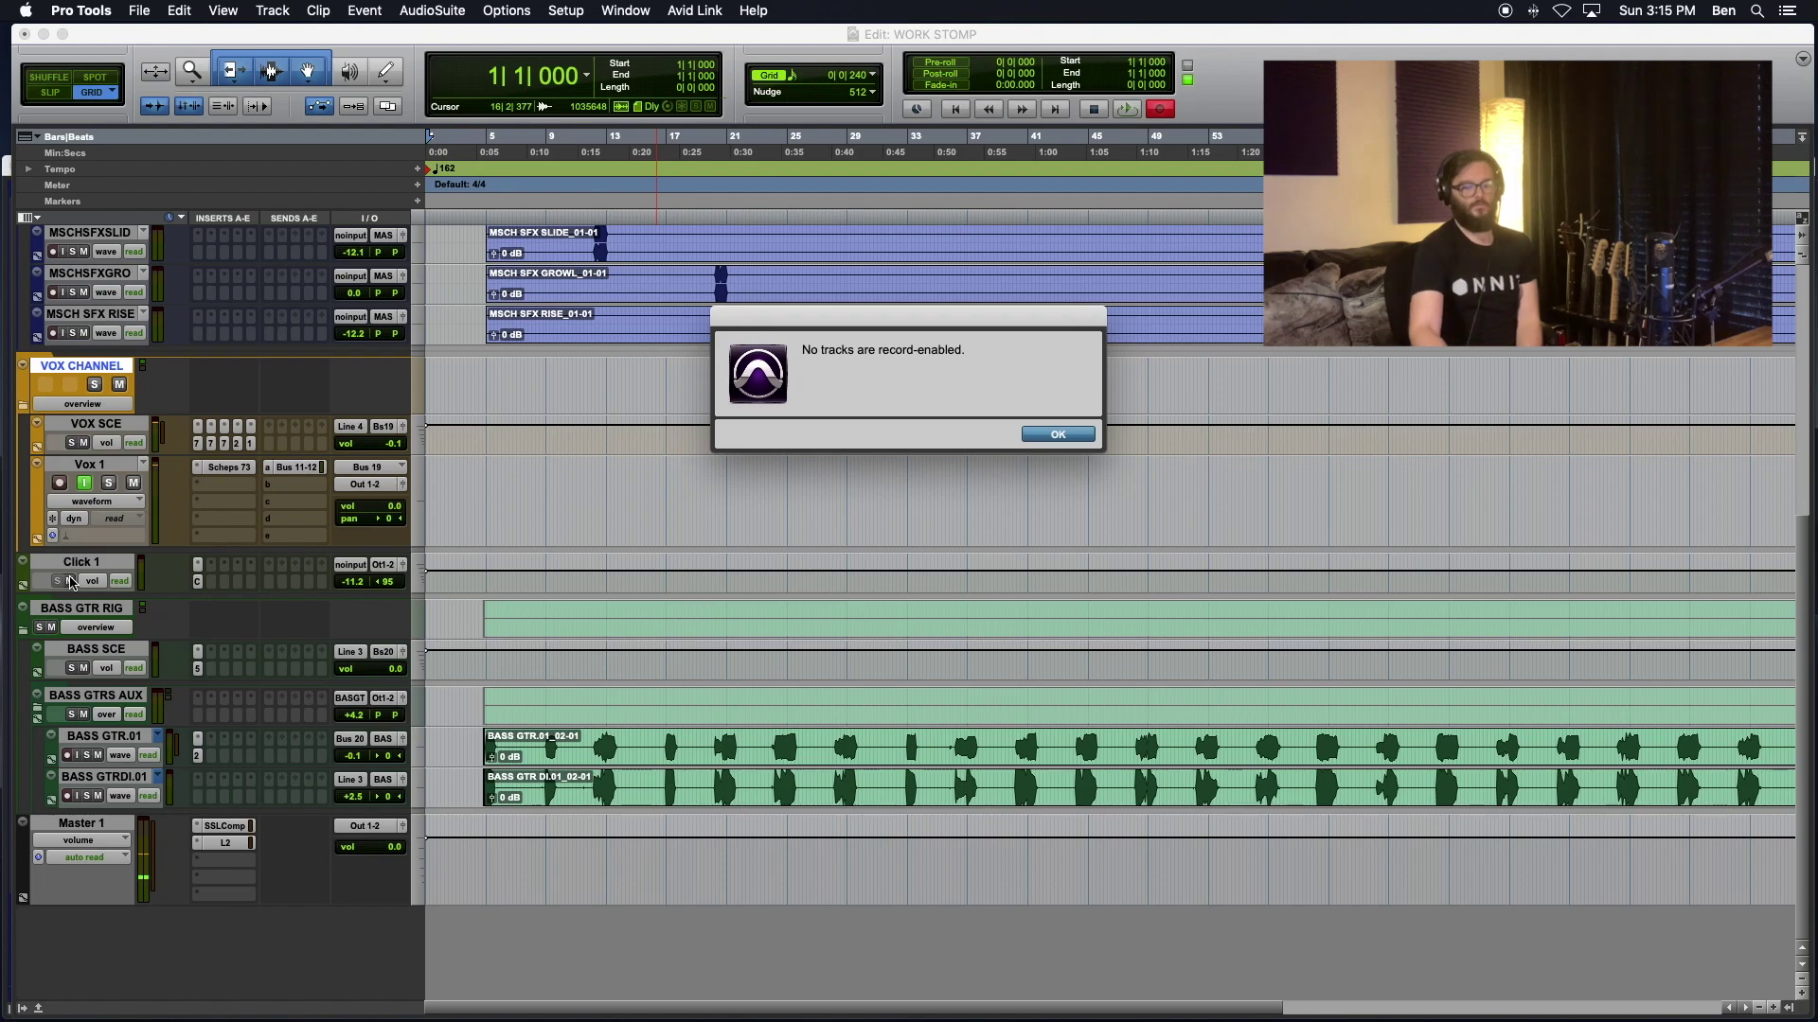
key(Return)
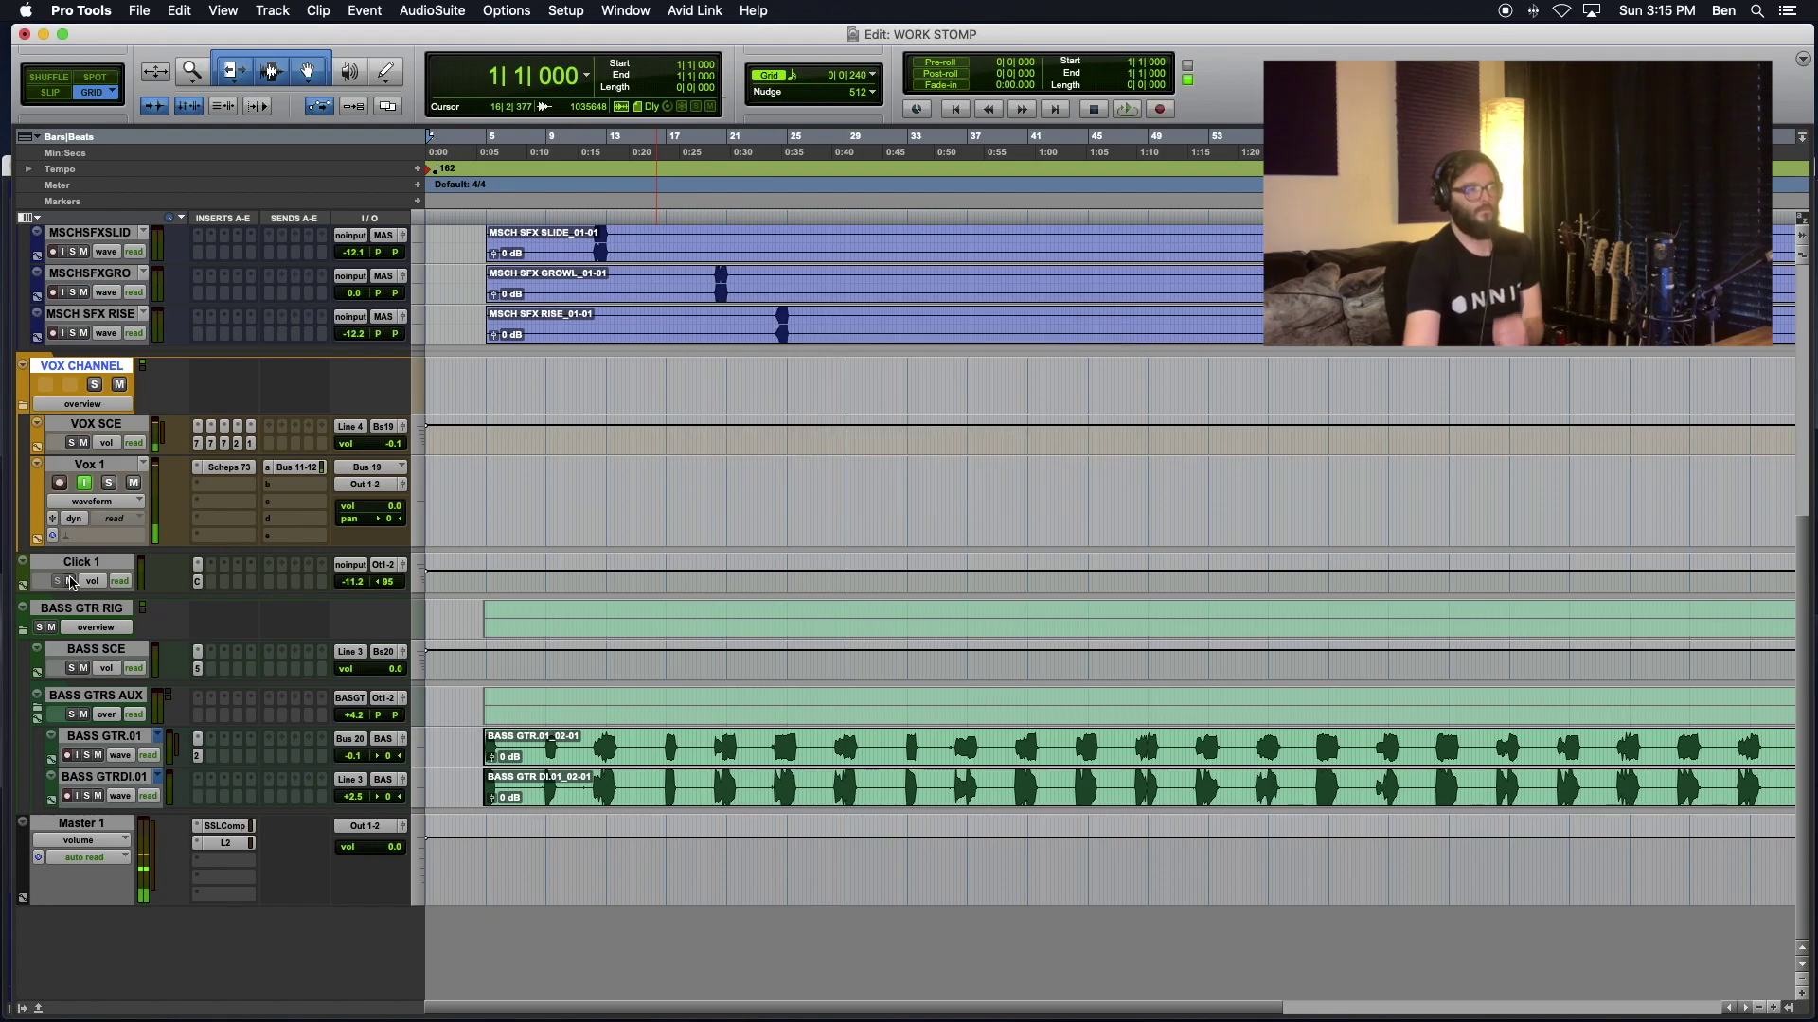
click(58, 484)
key(F12)
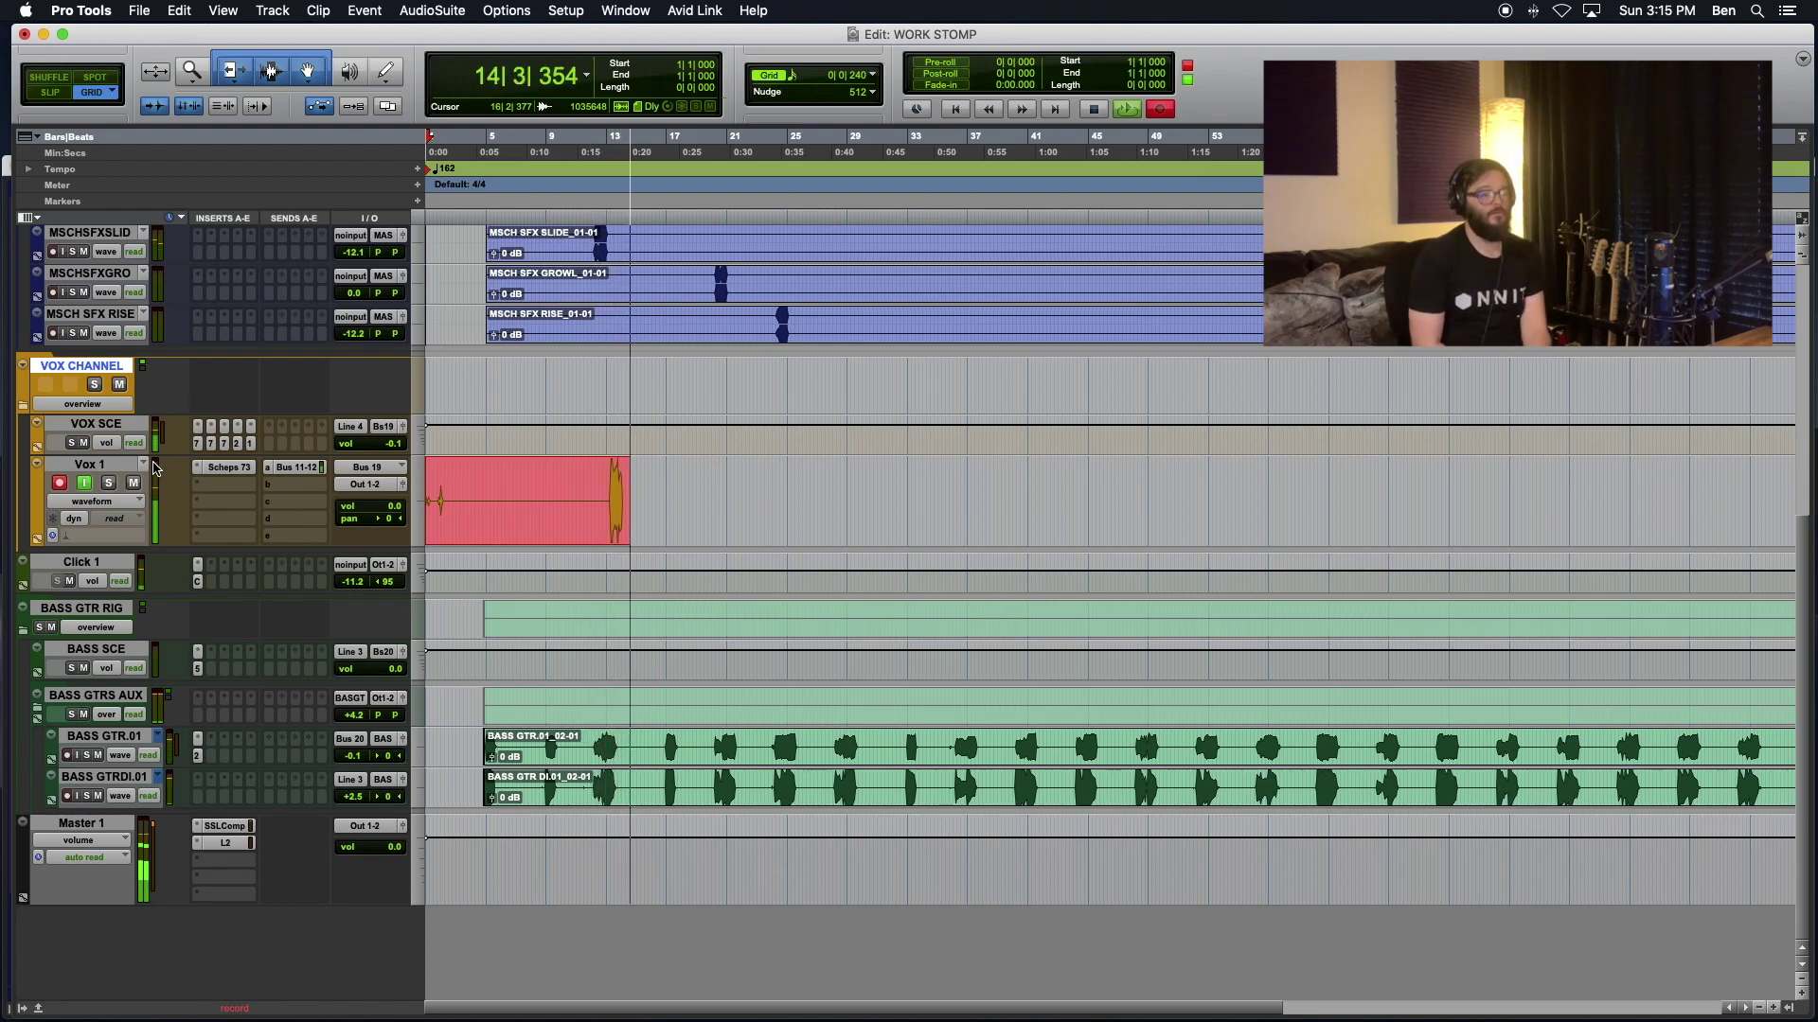
key(space)
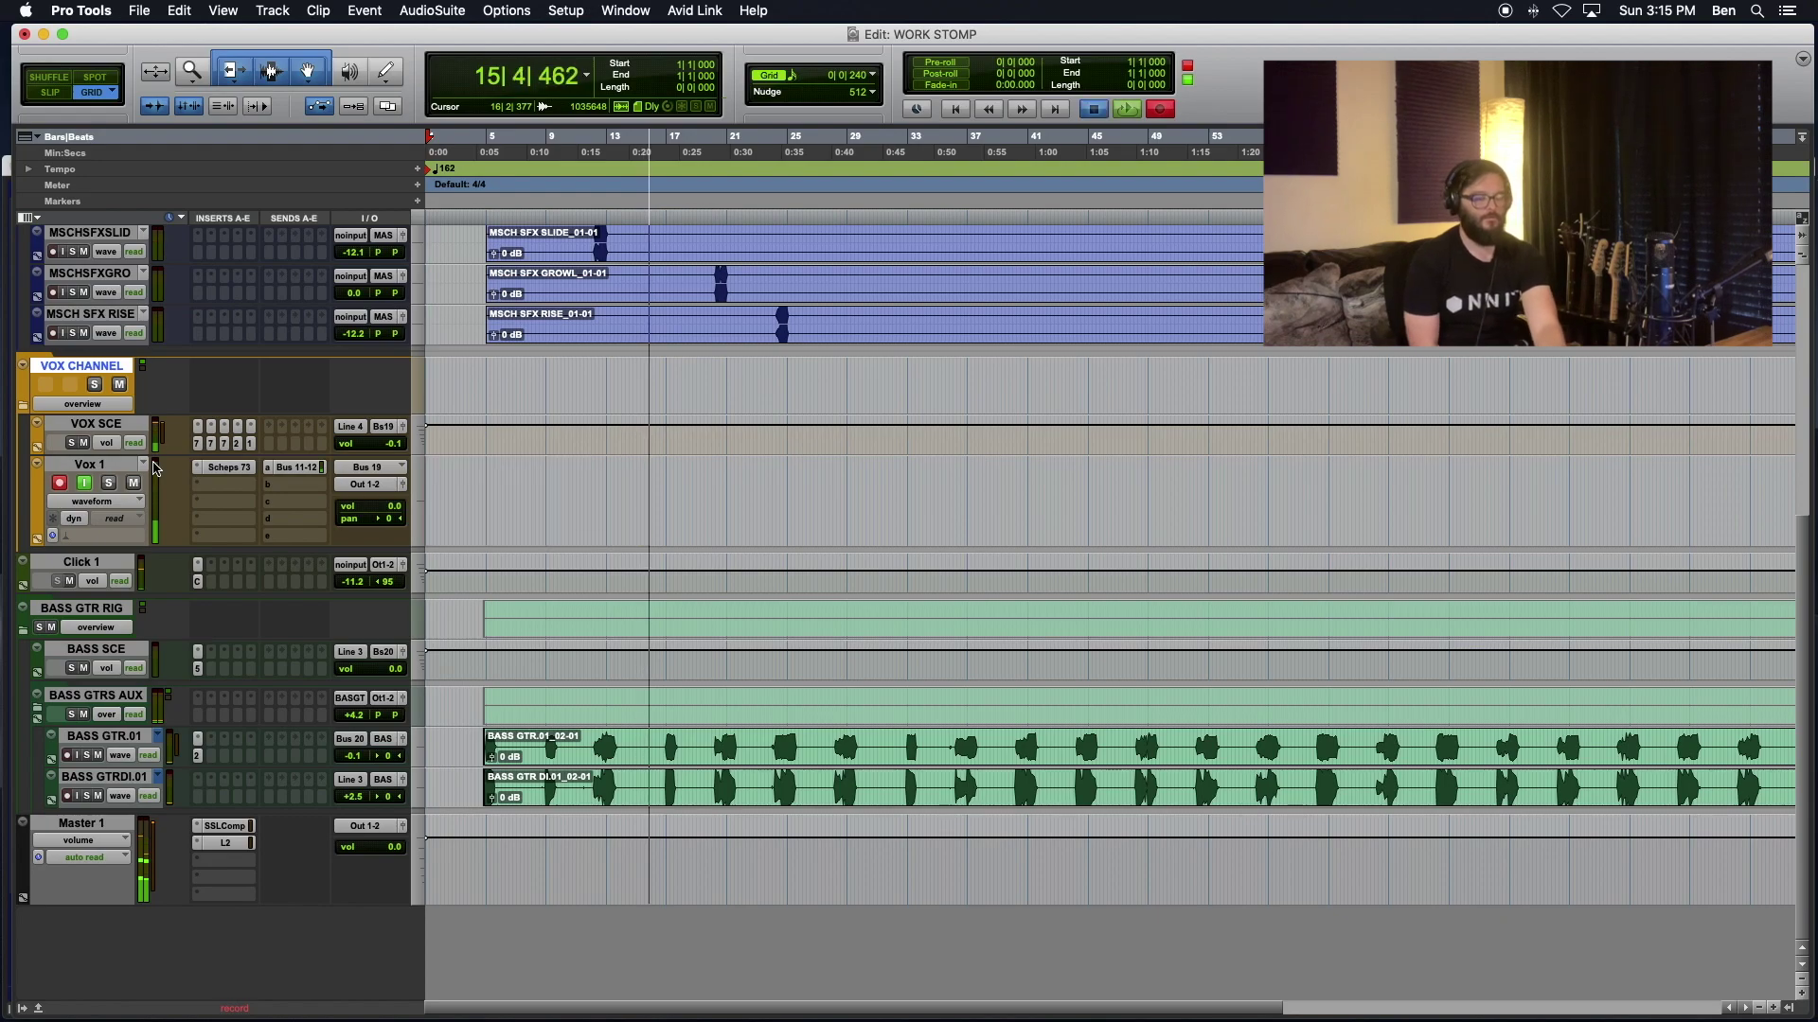
key(super+z)
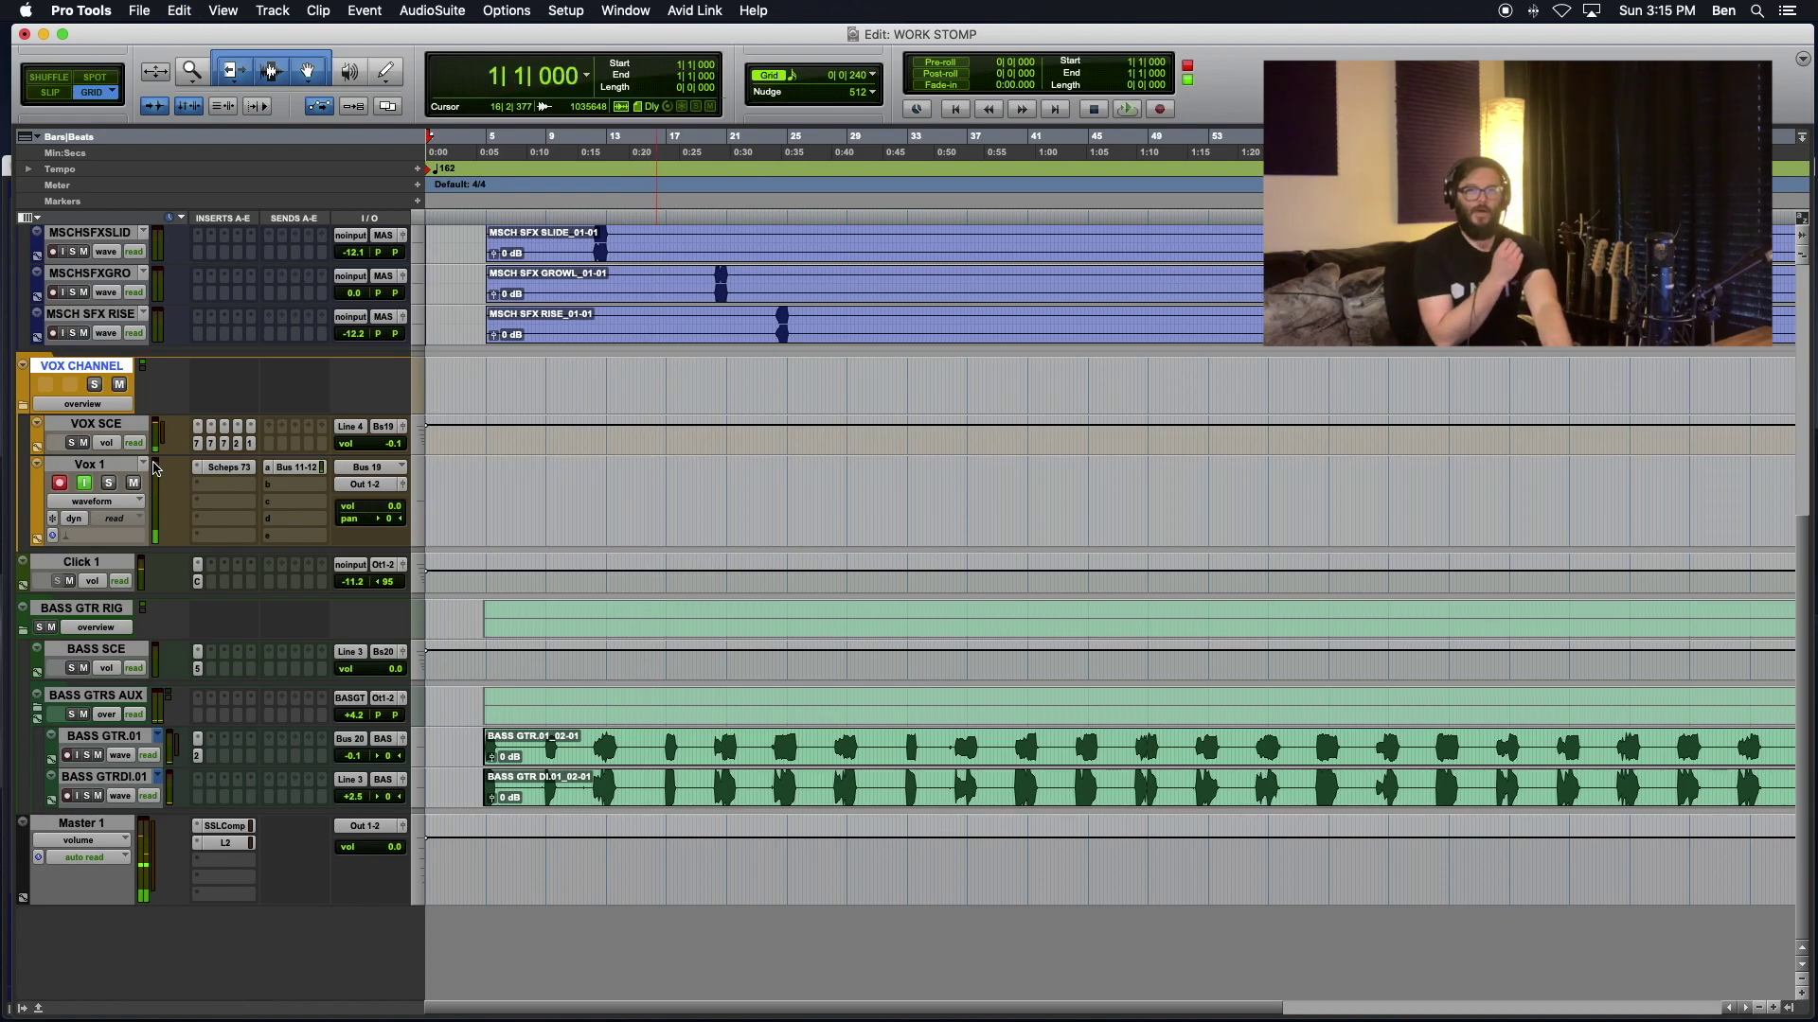
Step: Record a vocal take on Vox 1 from bar 1 to about bar 29, and bypass the track's Scheps 73 insert
key(super+space)
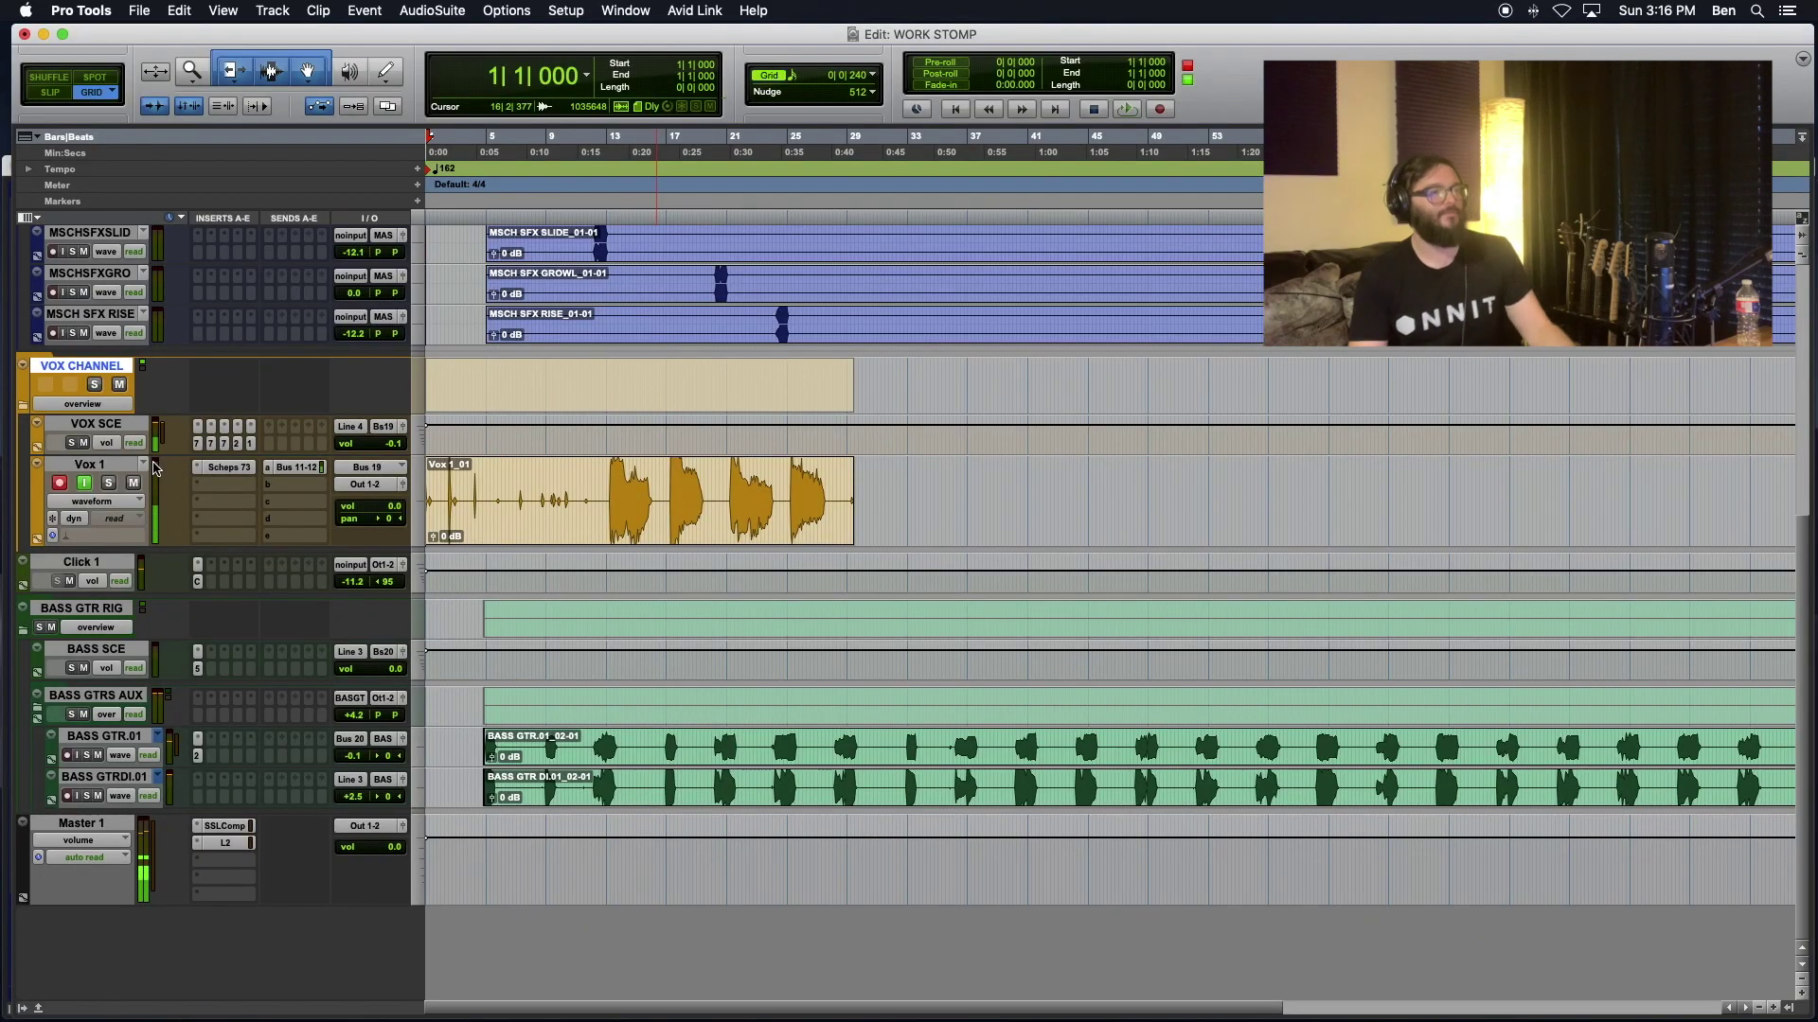
super+click(230, 472)
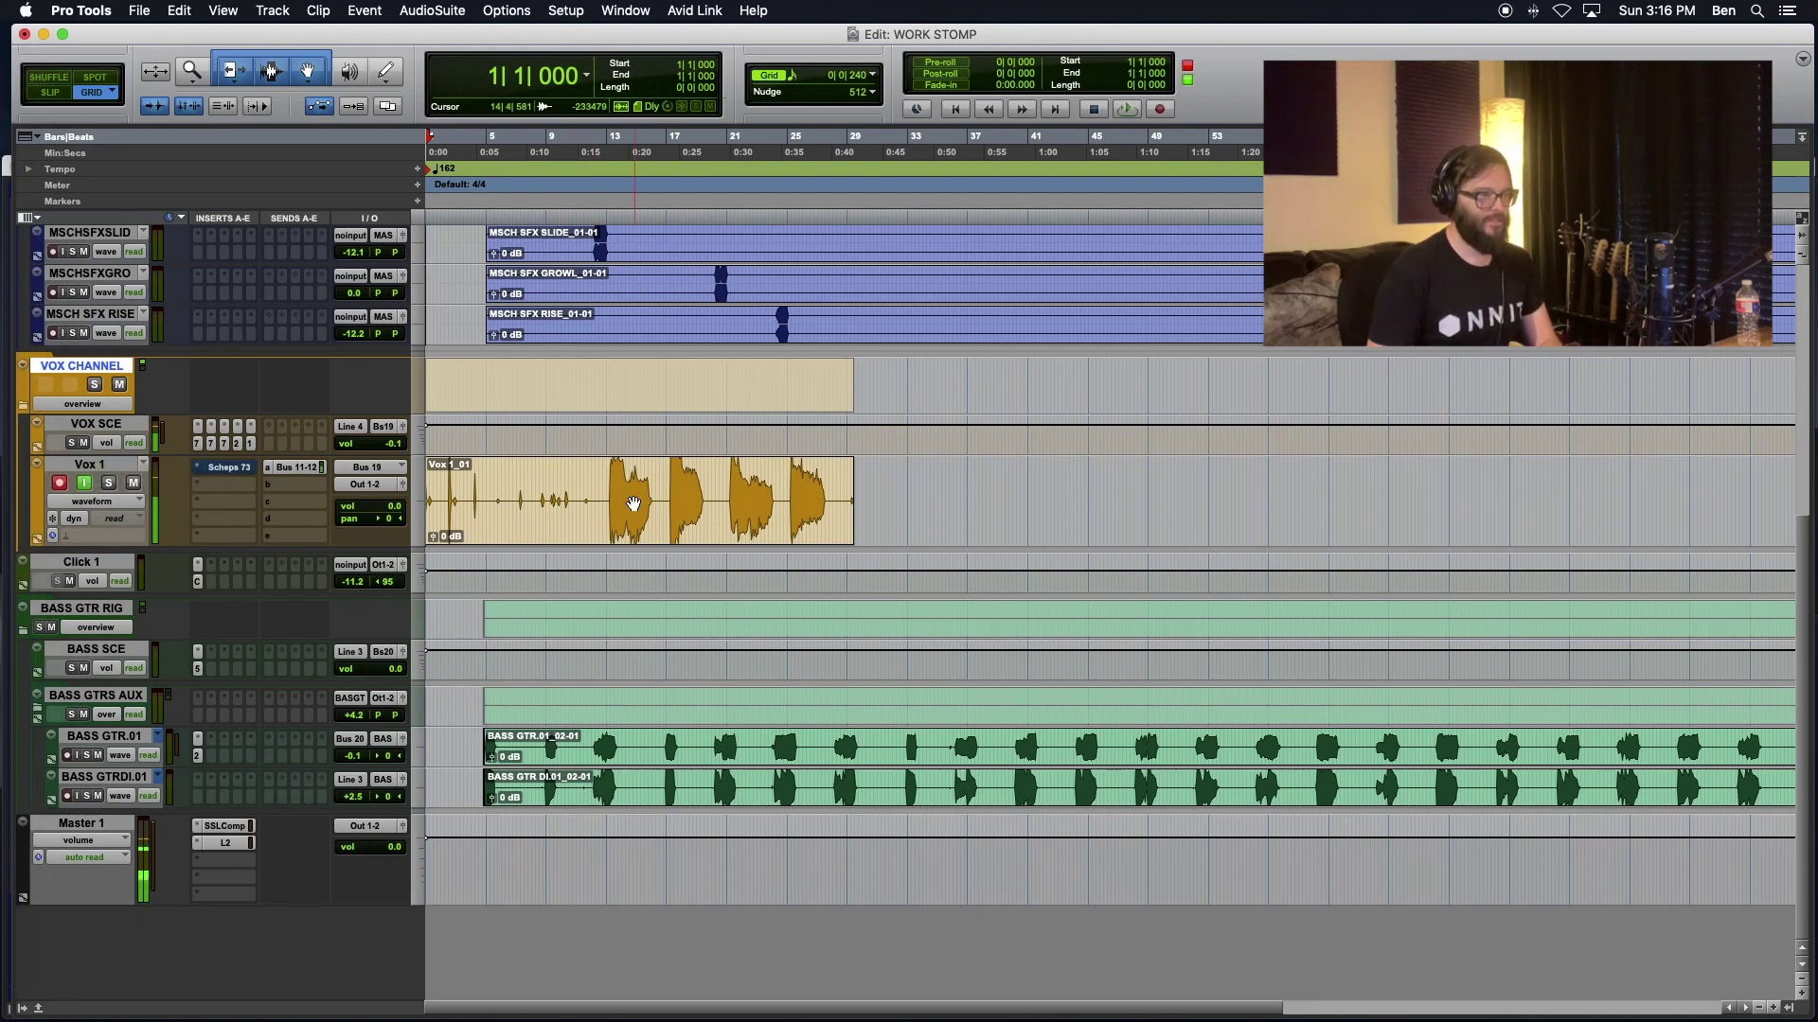
Step: Delete the Vox 1 audio before 12|2|480 and after 28|2|000, and select the remaining vocal clip
drag(597, 481, 353, 472)
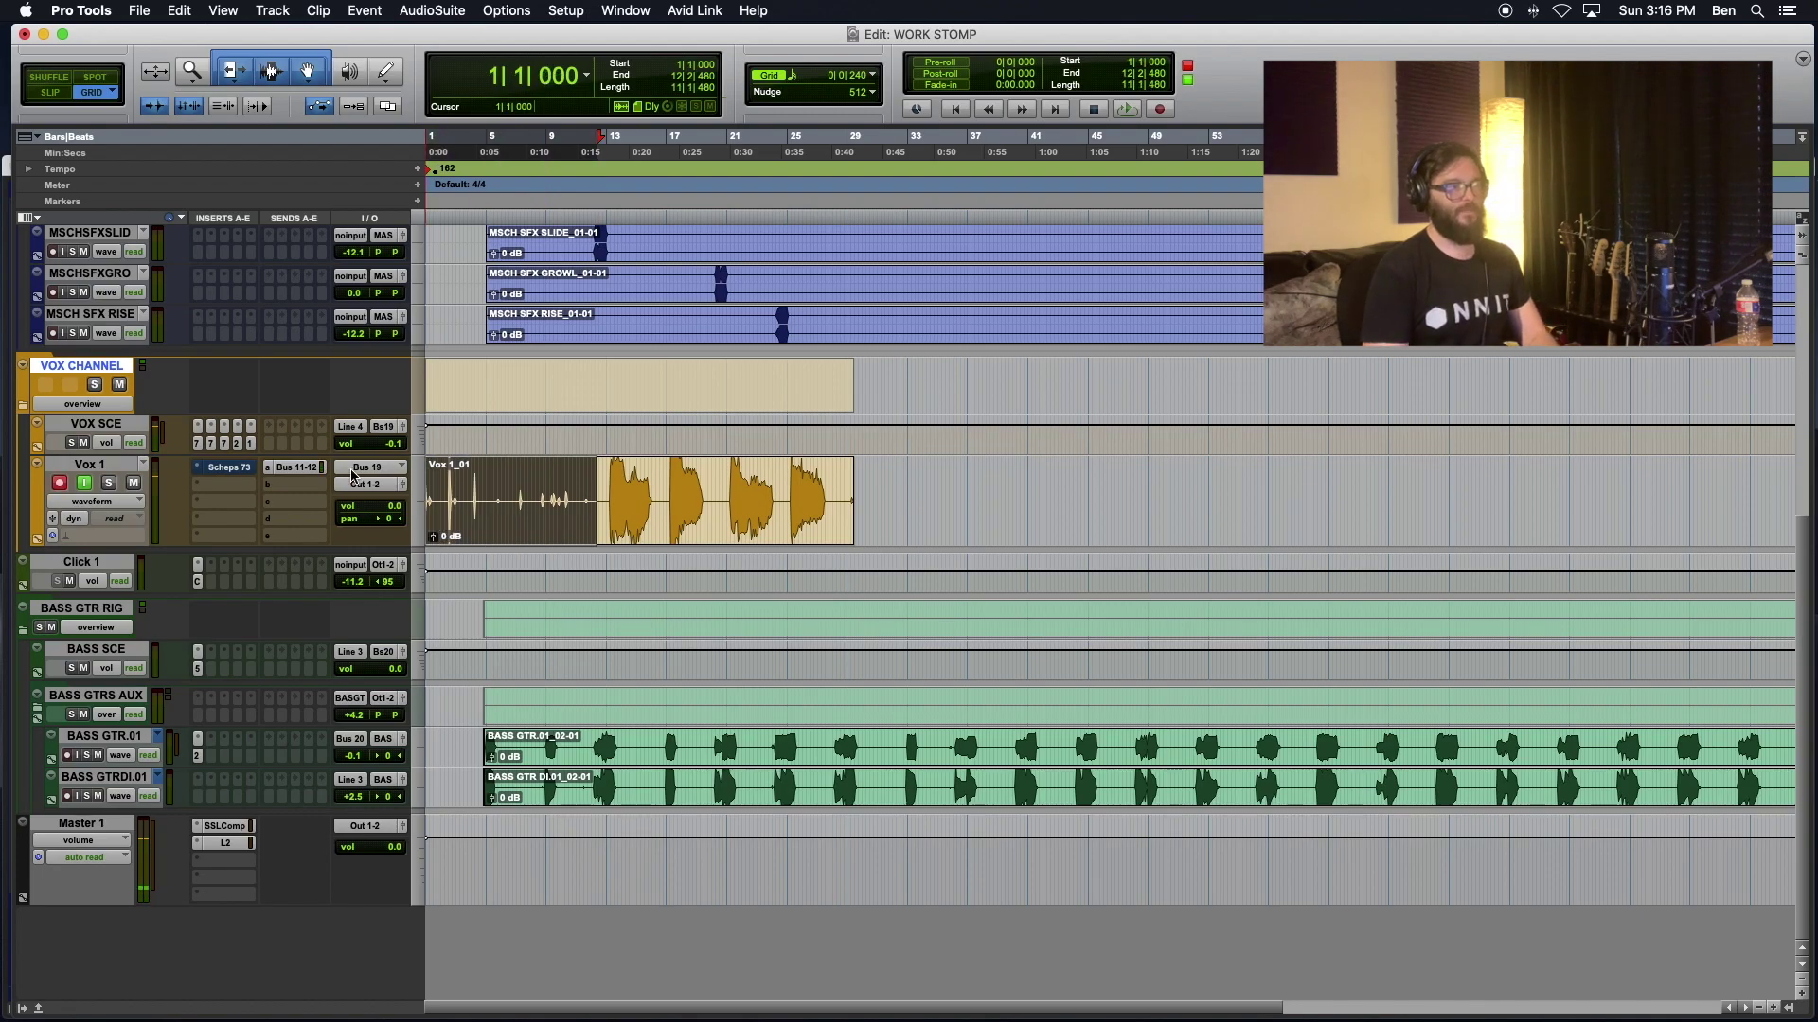
key(Delete)
drag(835, 488, 883, 489)
key(Delete)
click(759, 539)
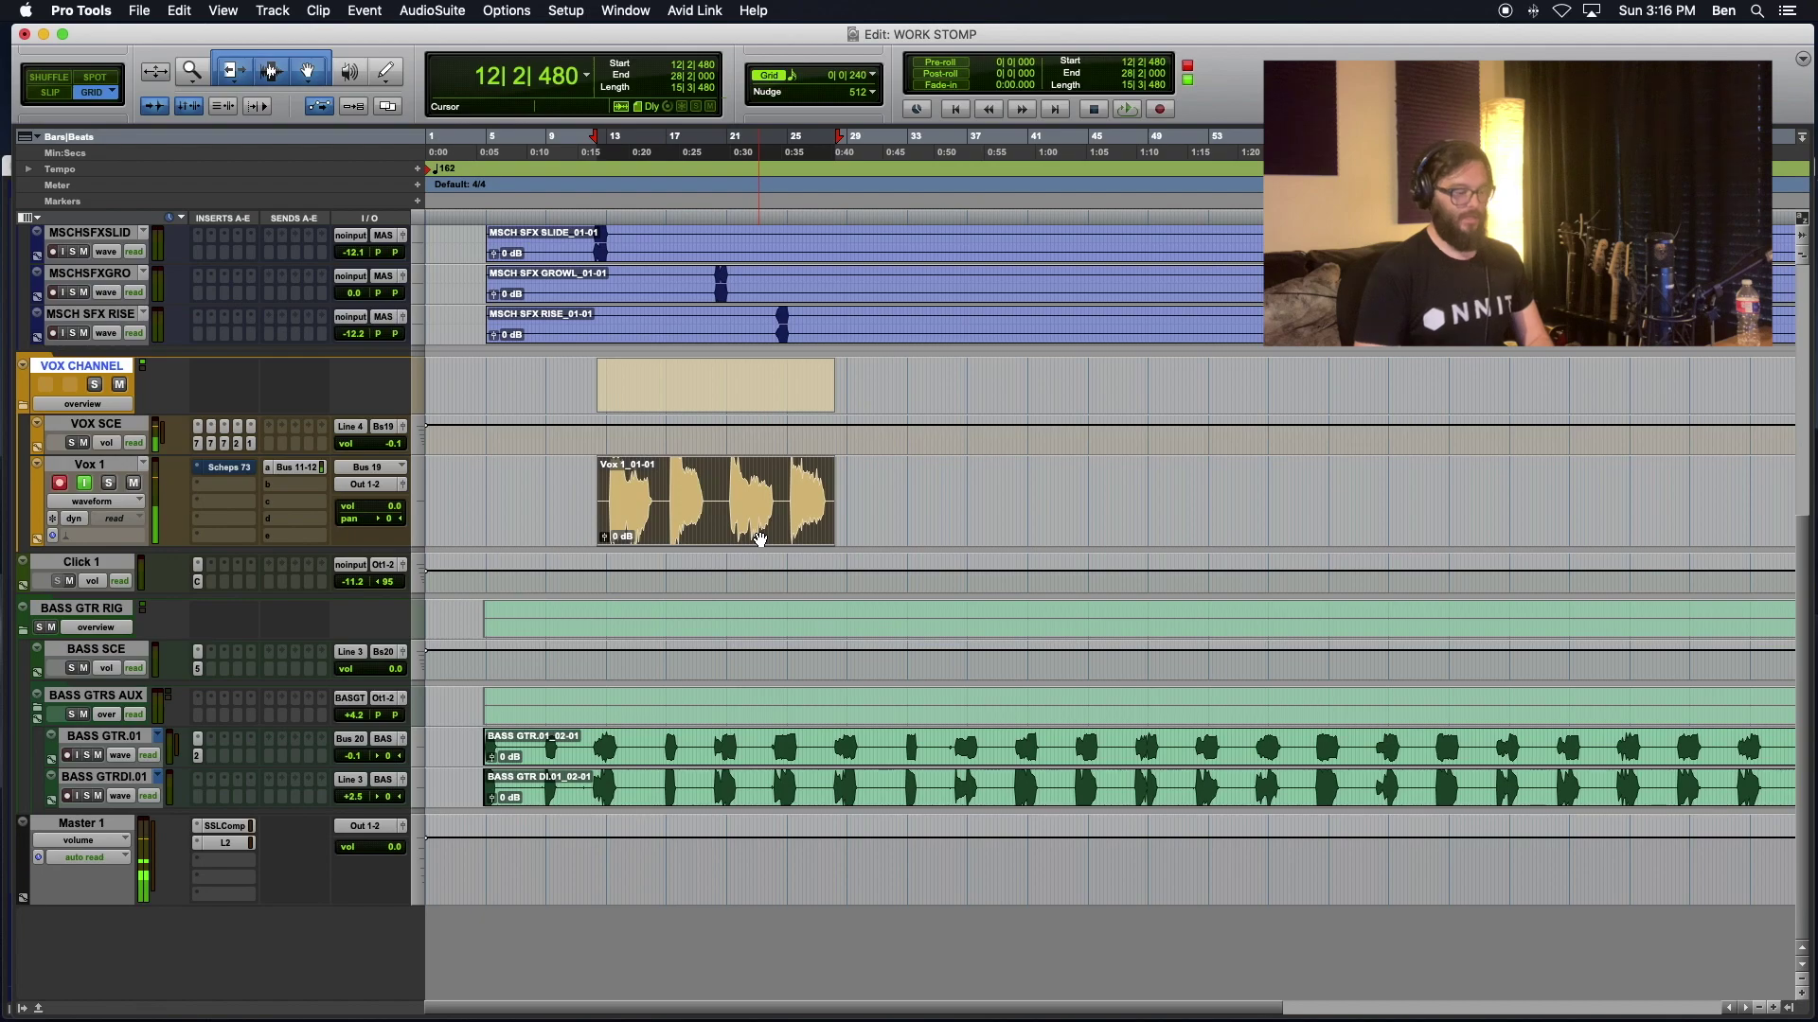
Step: Add a 92 ms fade-in and a 92 ms fade-out to the selected Vox 1 clip with Batch Fades
key(super+f)
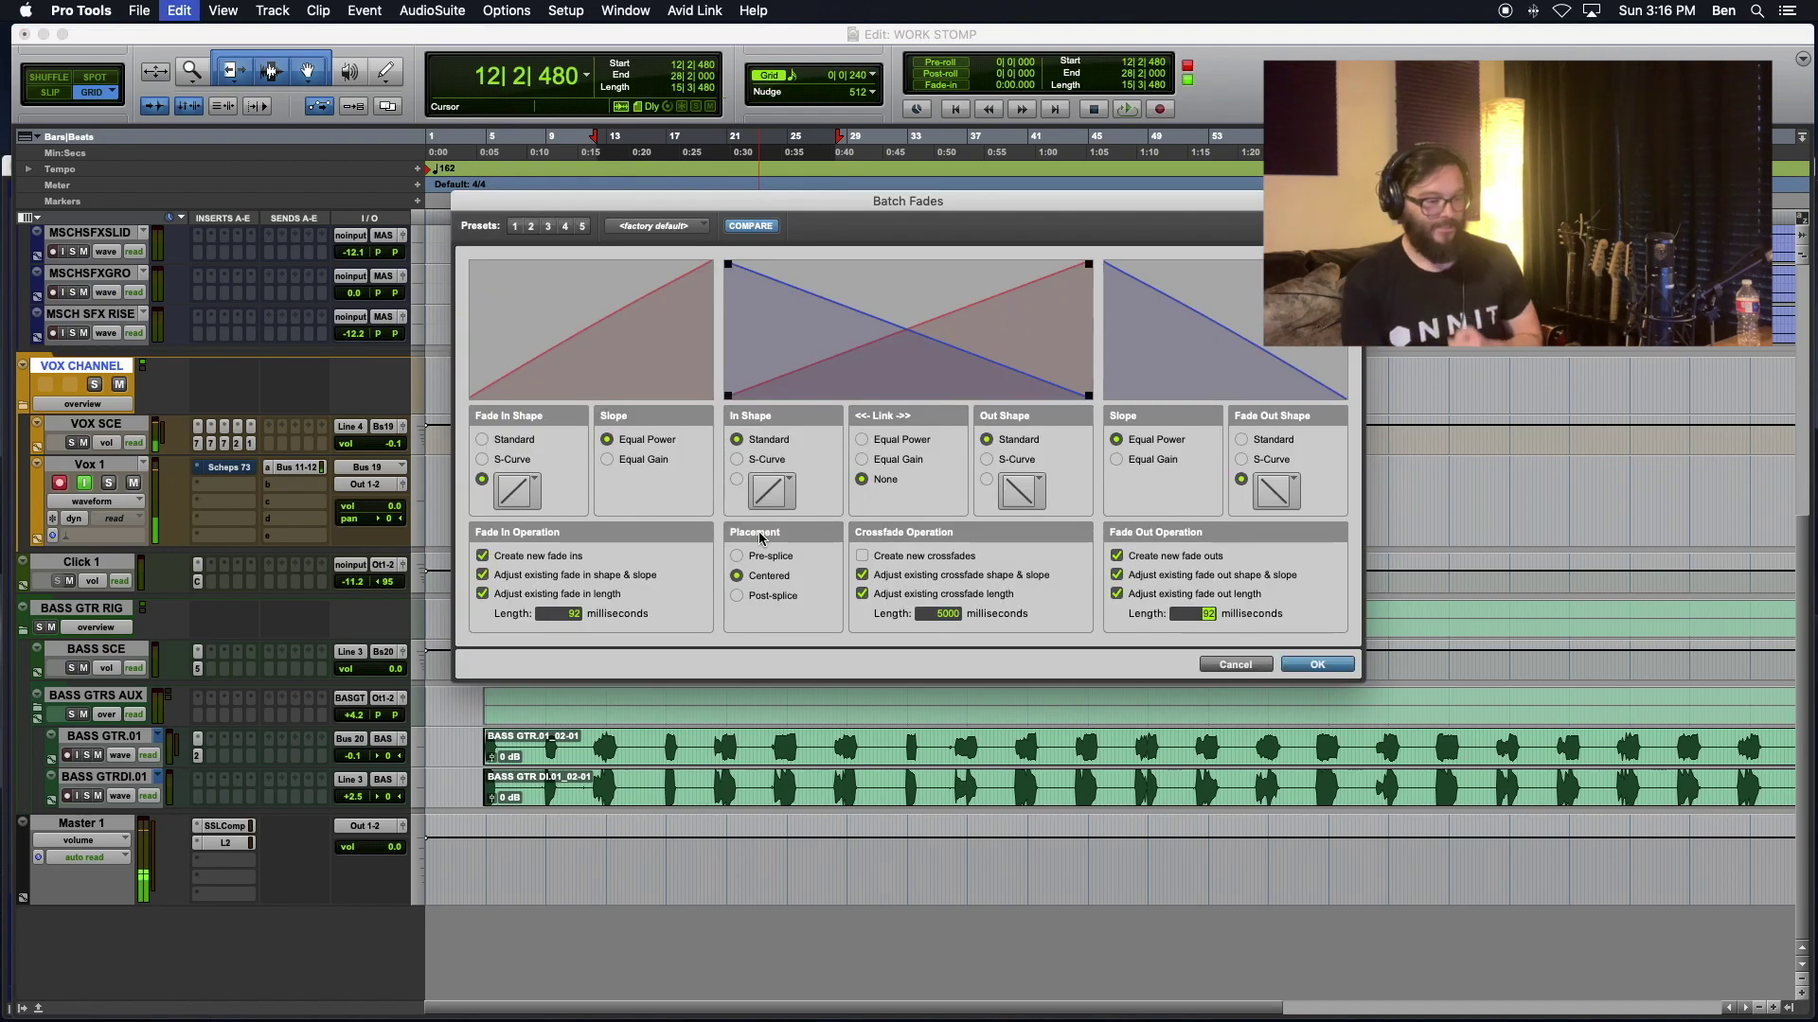
key(Return)
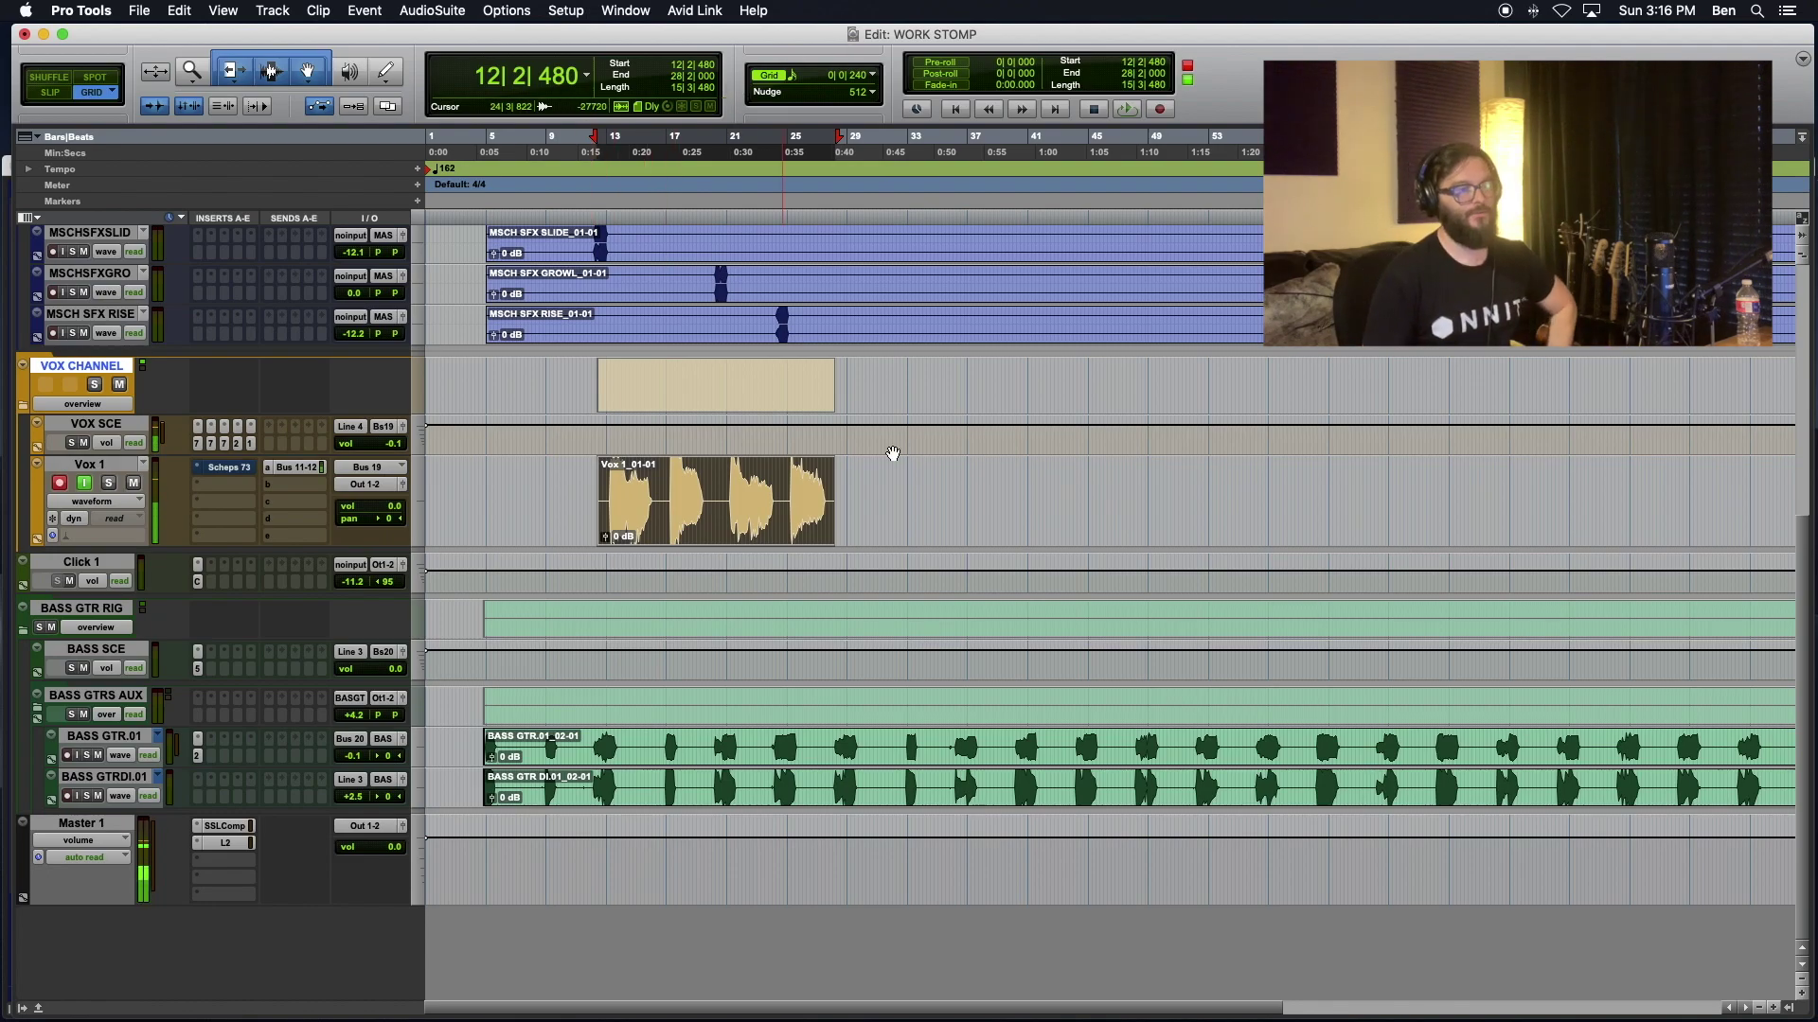
drag(874, 490, 875, 490)
key(t)
key(t)
key(t)
key(t)
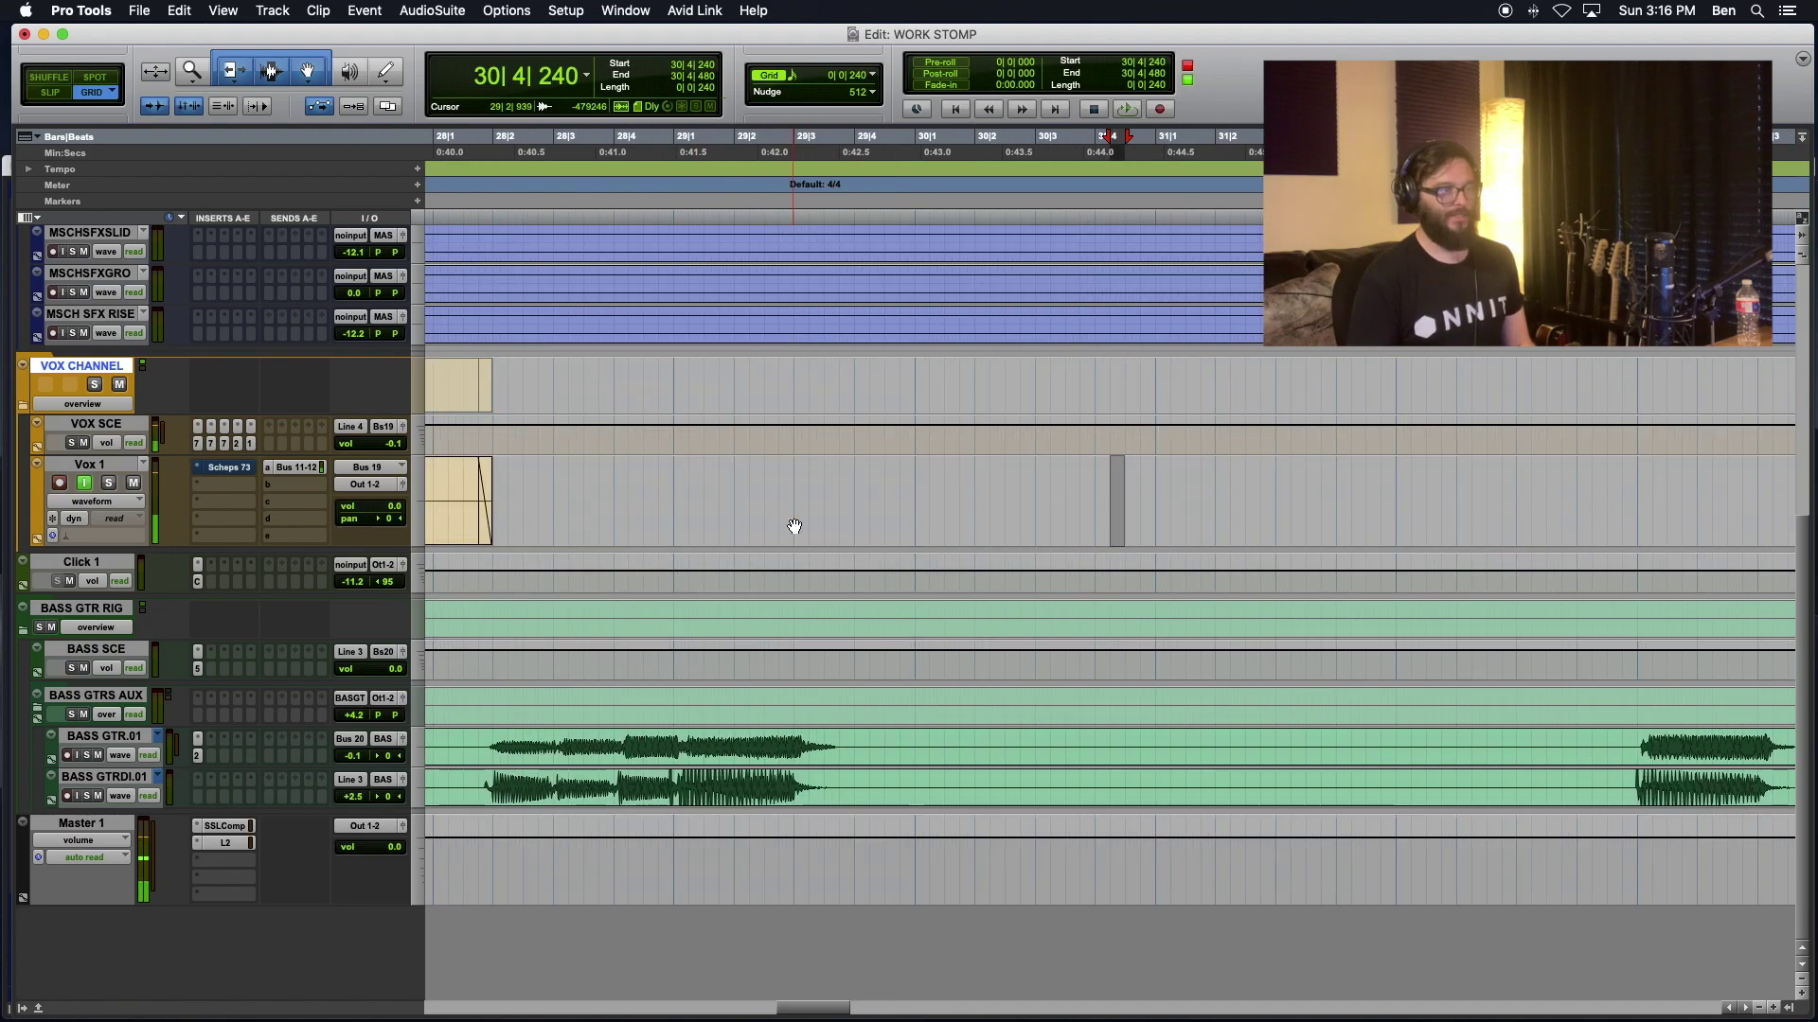
Step: Select one grid unit on Vox 1 from 28|2|720 to 28|3|000, check its length in Min:Secs, and return the counter to Bars|Beats
drag(544, 484, 549, 486)
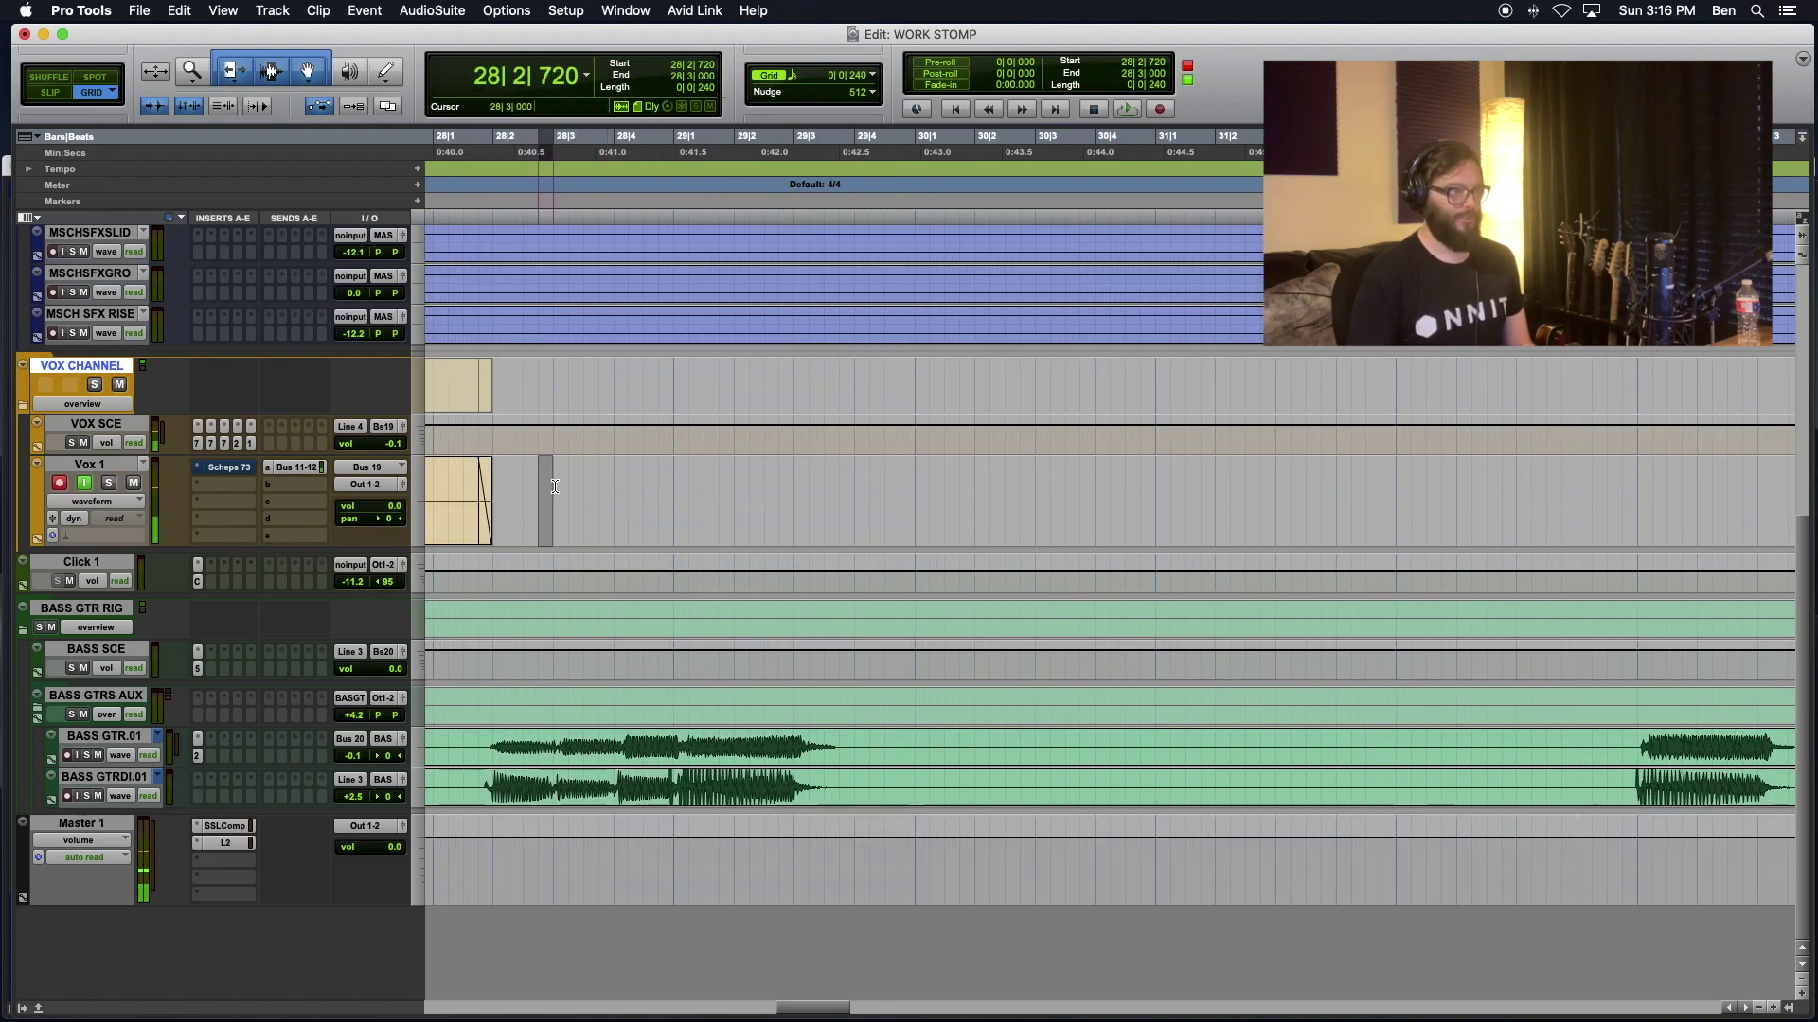
scroll(553, 485, left, 3)
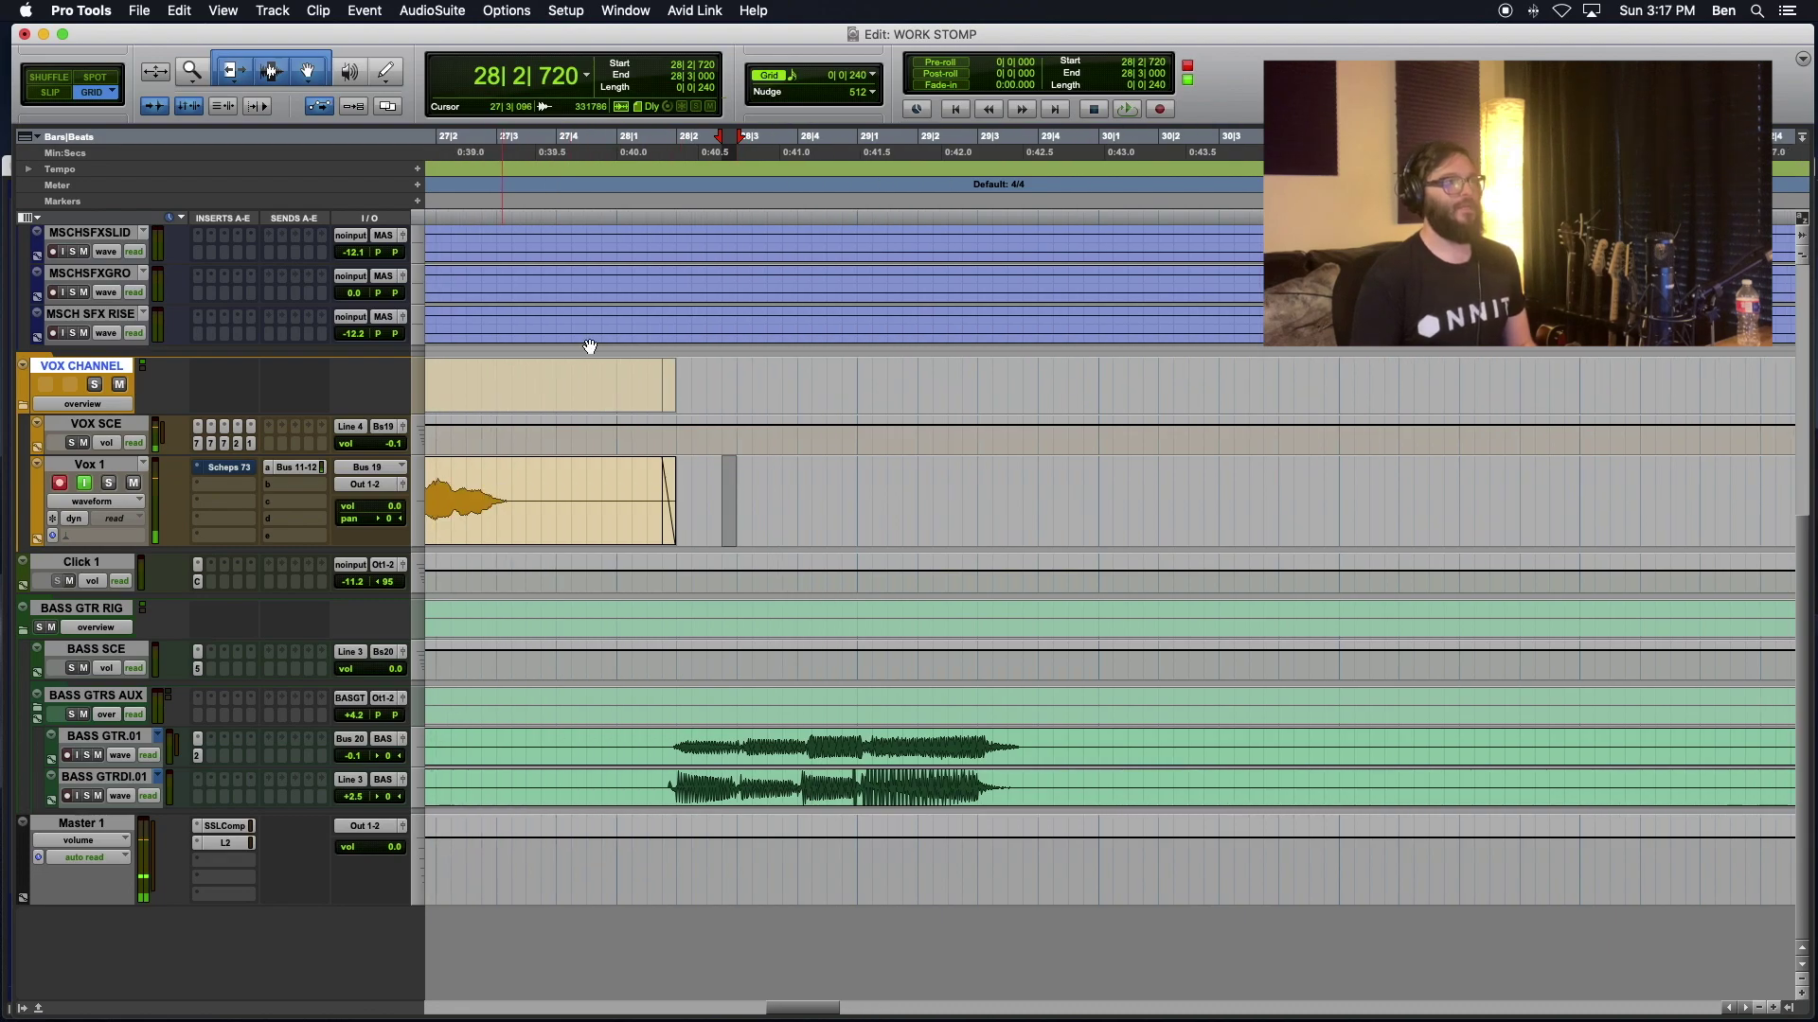
click(587, 75)
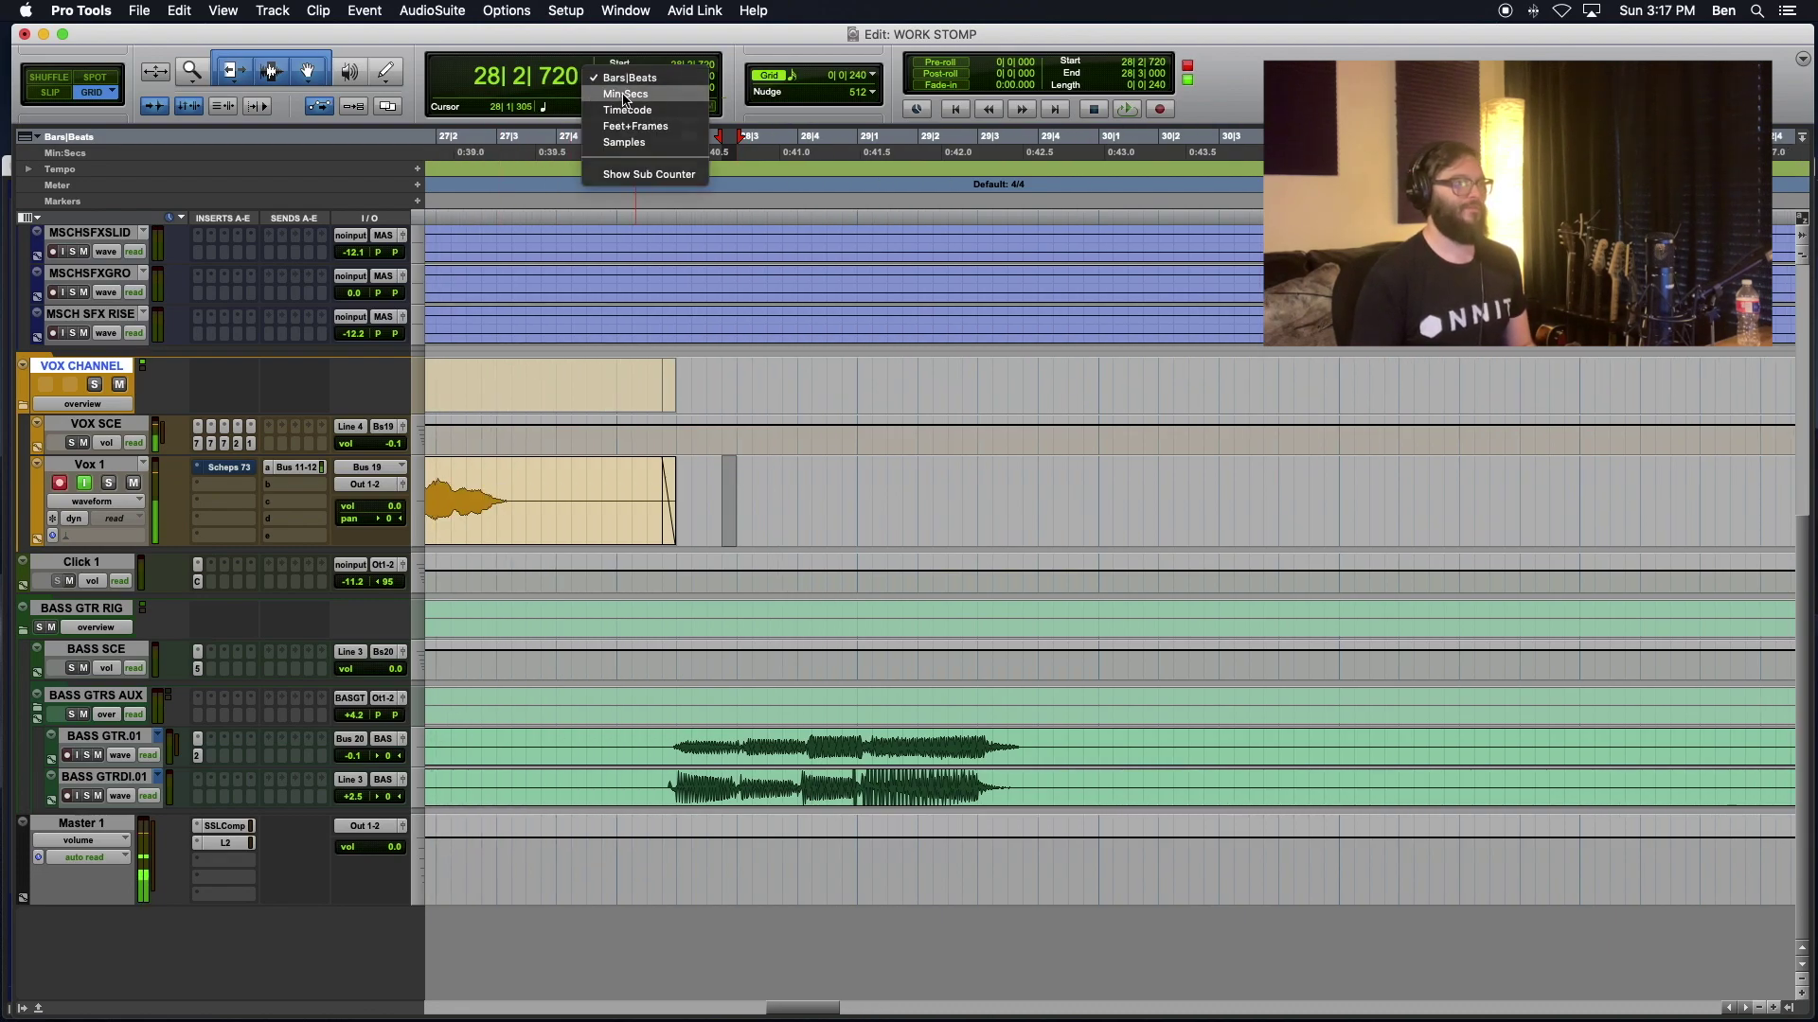
click(626, 94)
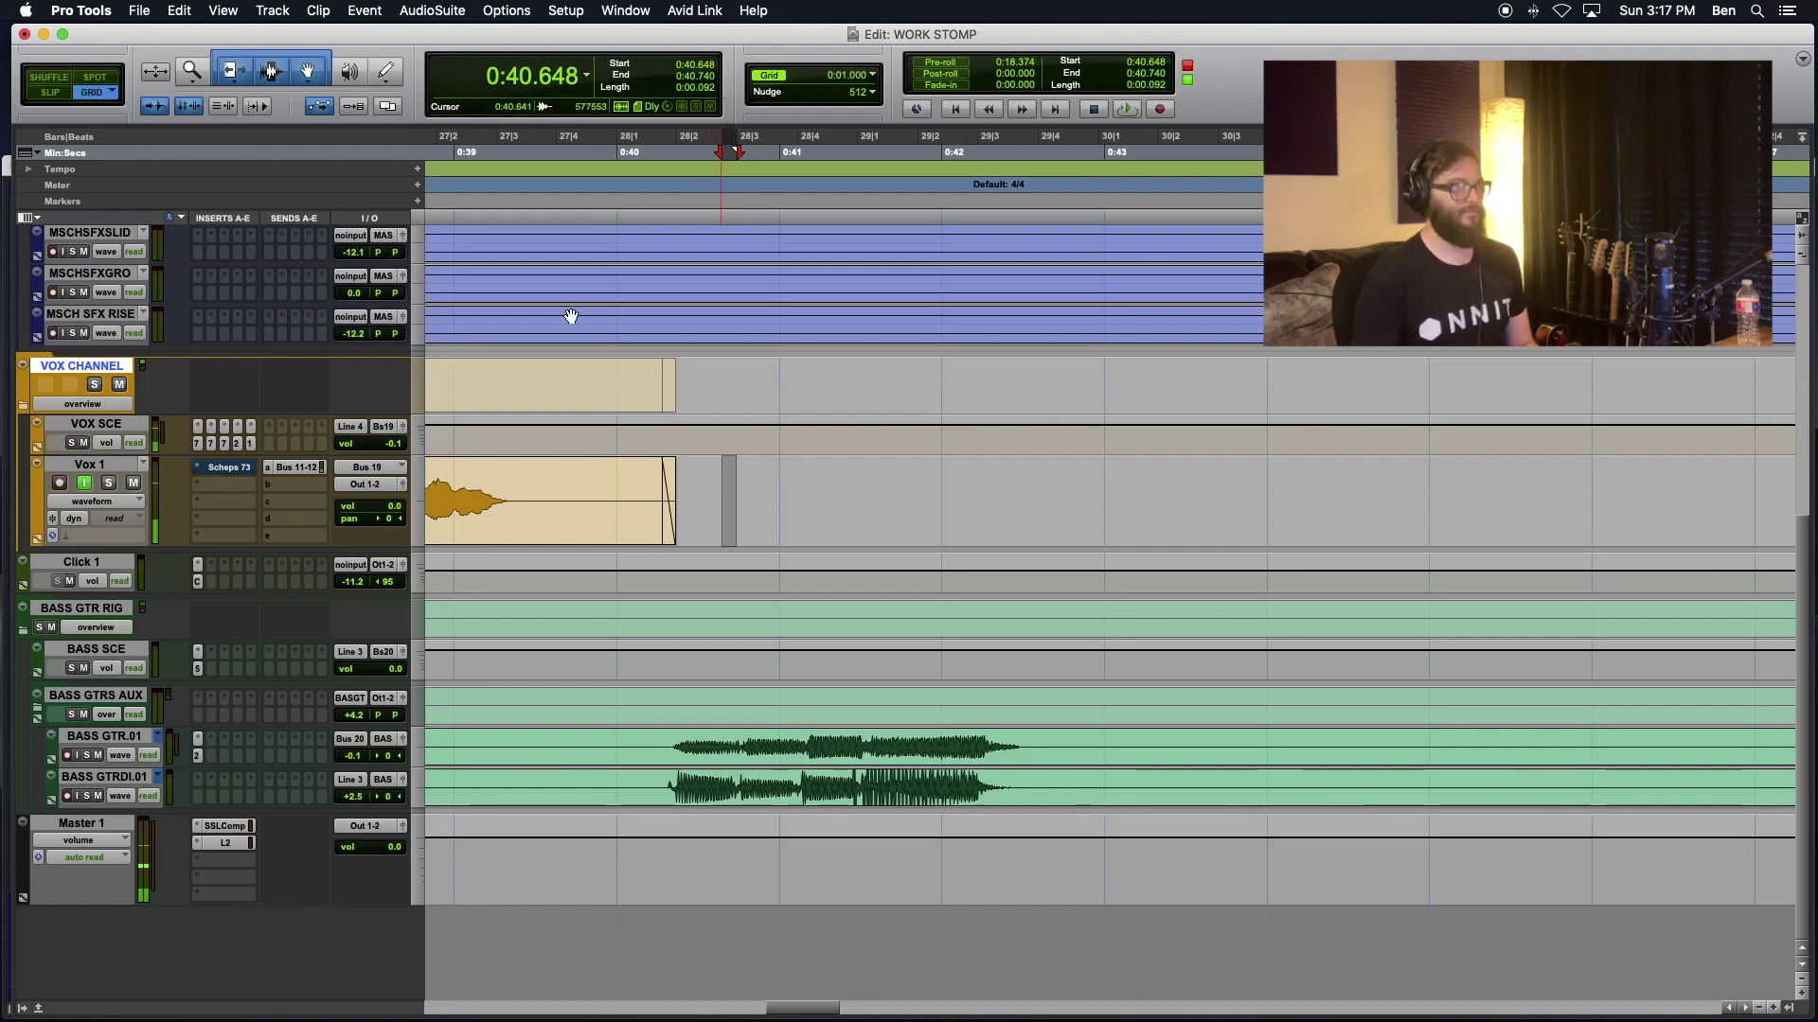
click(587, 75)
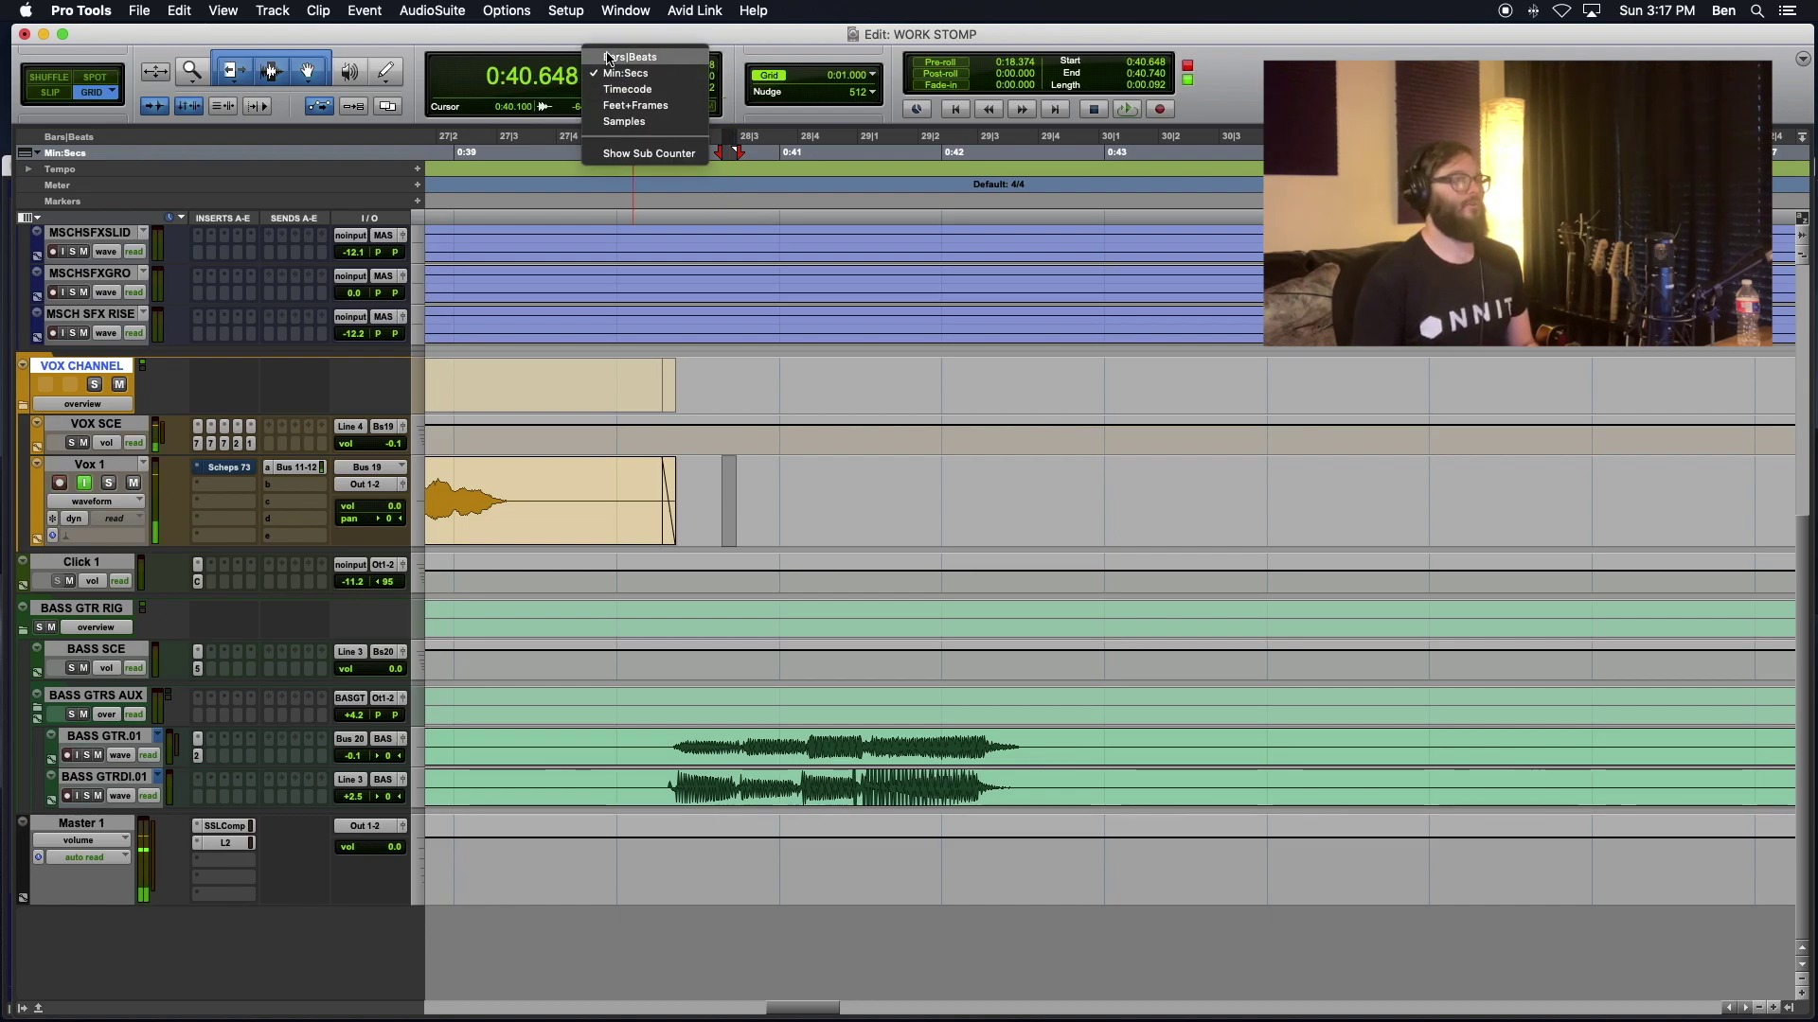
click(611, 57)
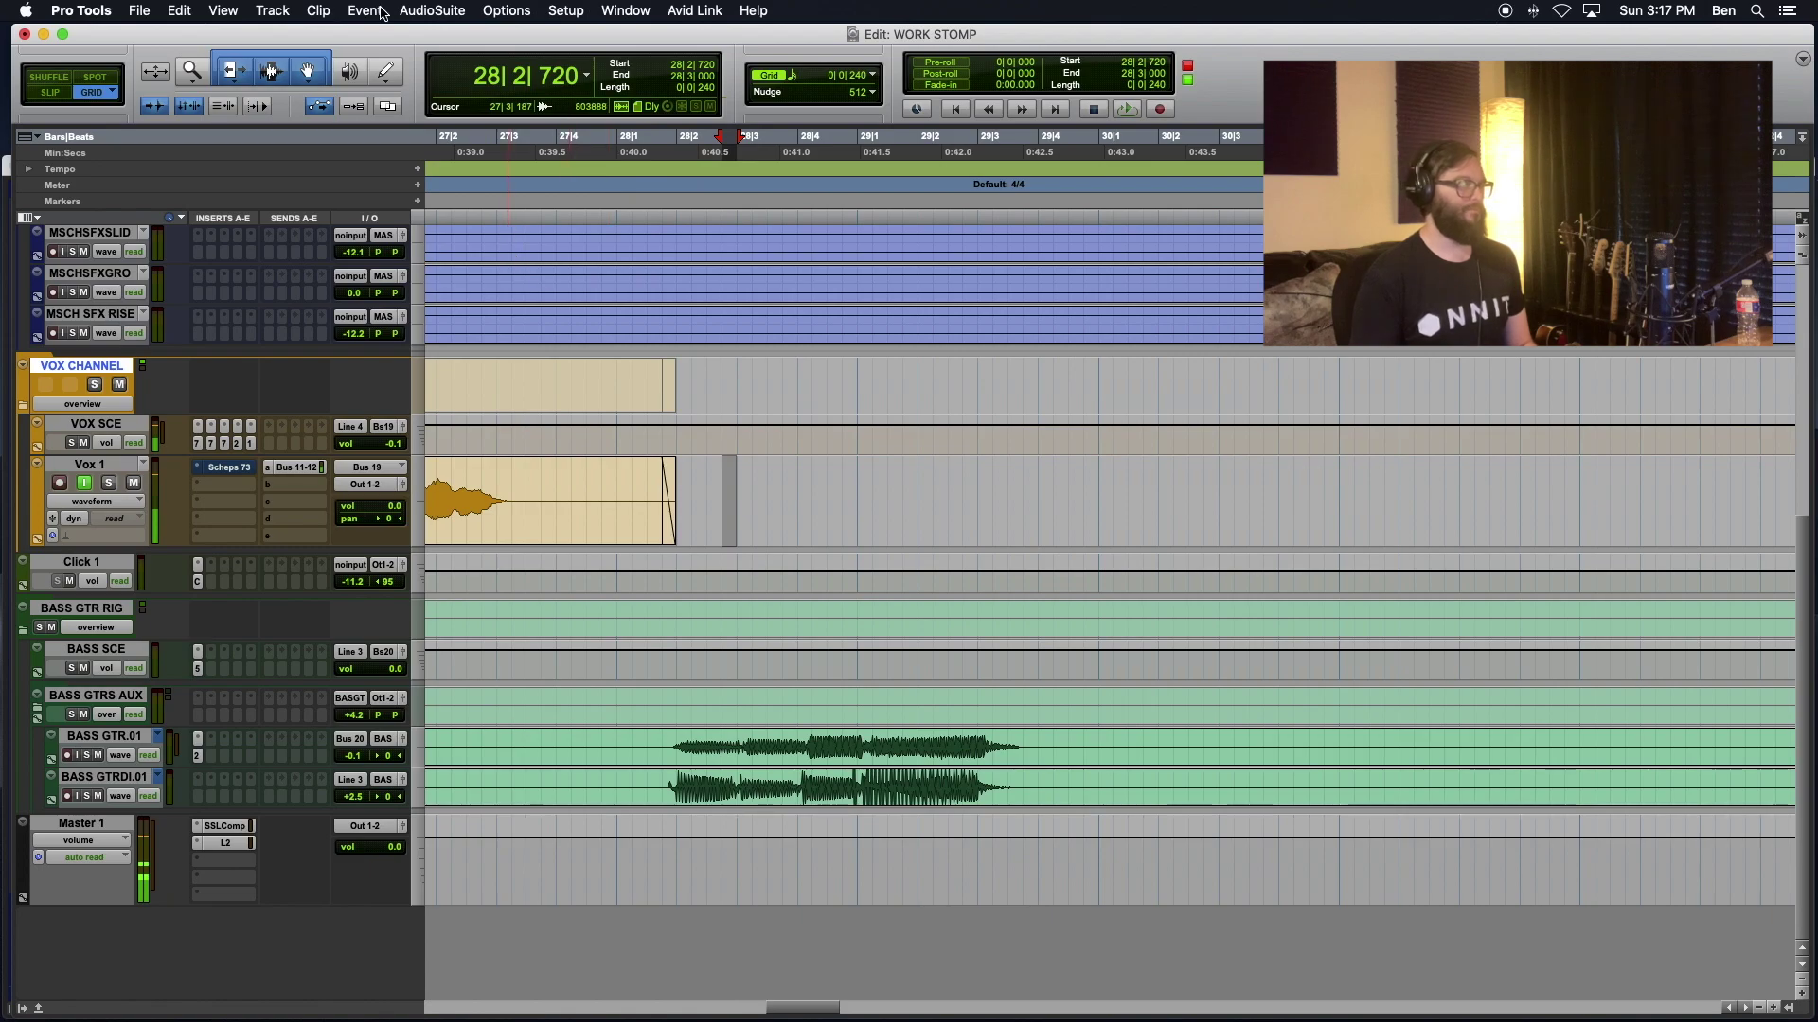
Step: Remove the fade-out from the end of the Vox 1 clip
click(592, 526)
click(684, 498)
click(620, 496)
click(629, 545)
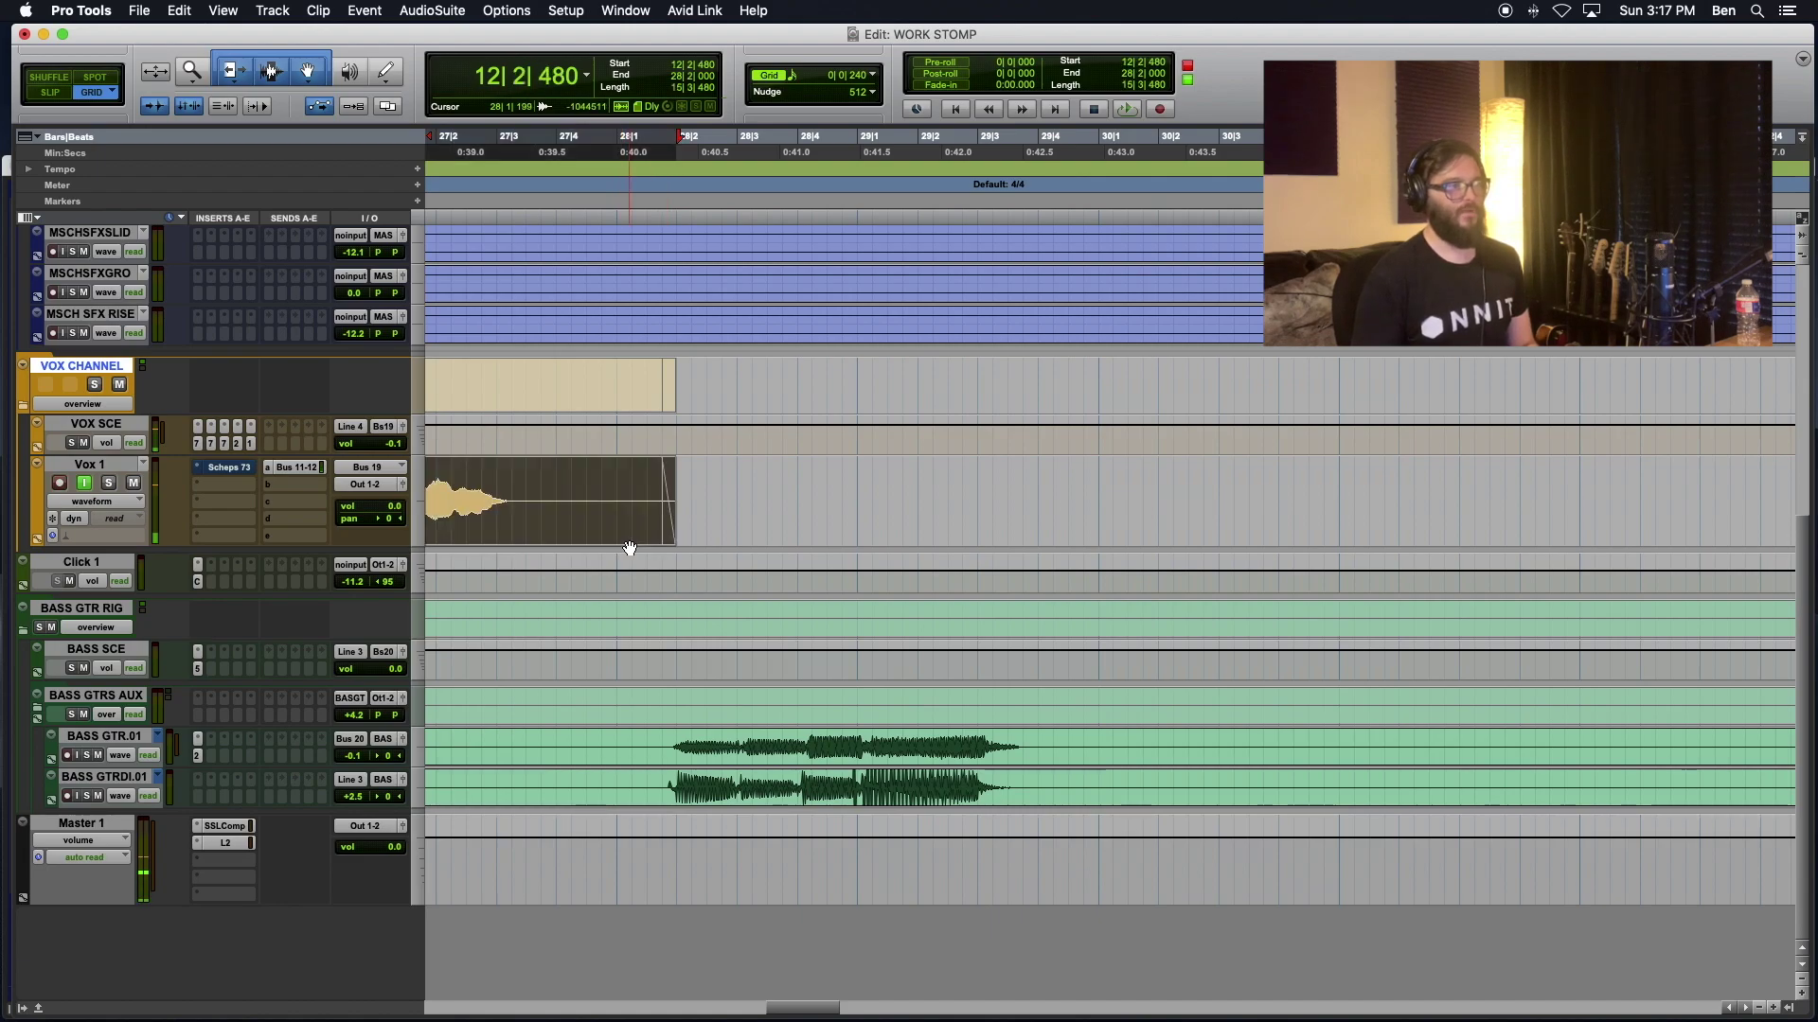
click(629, 488)
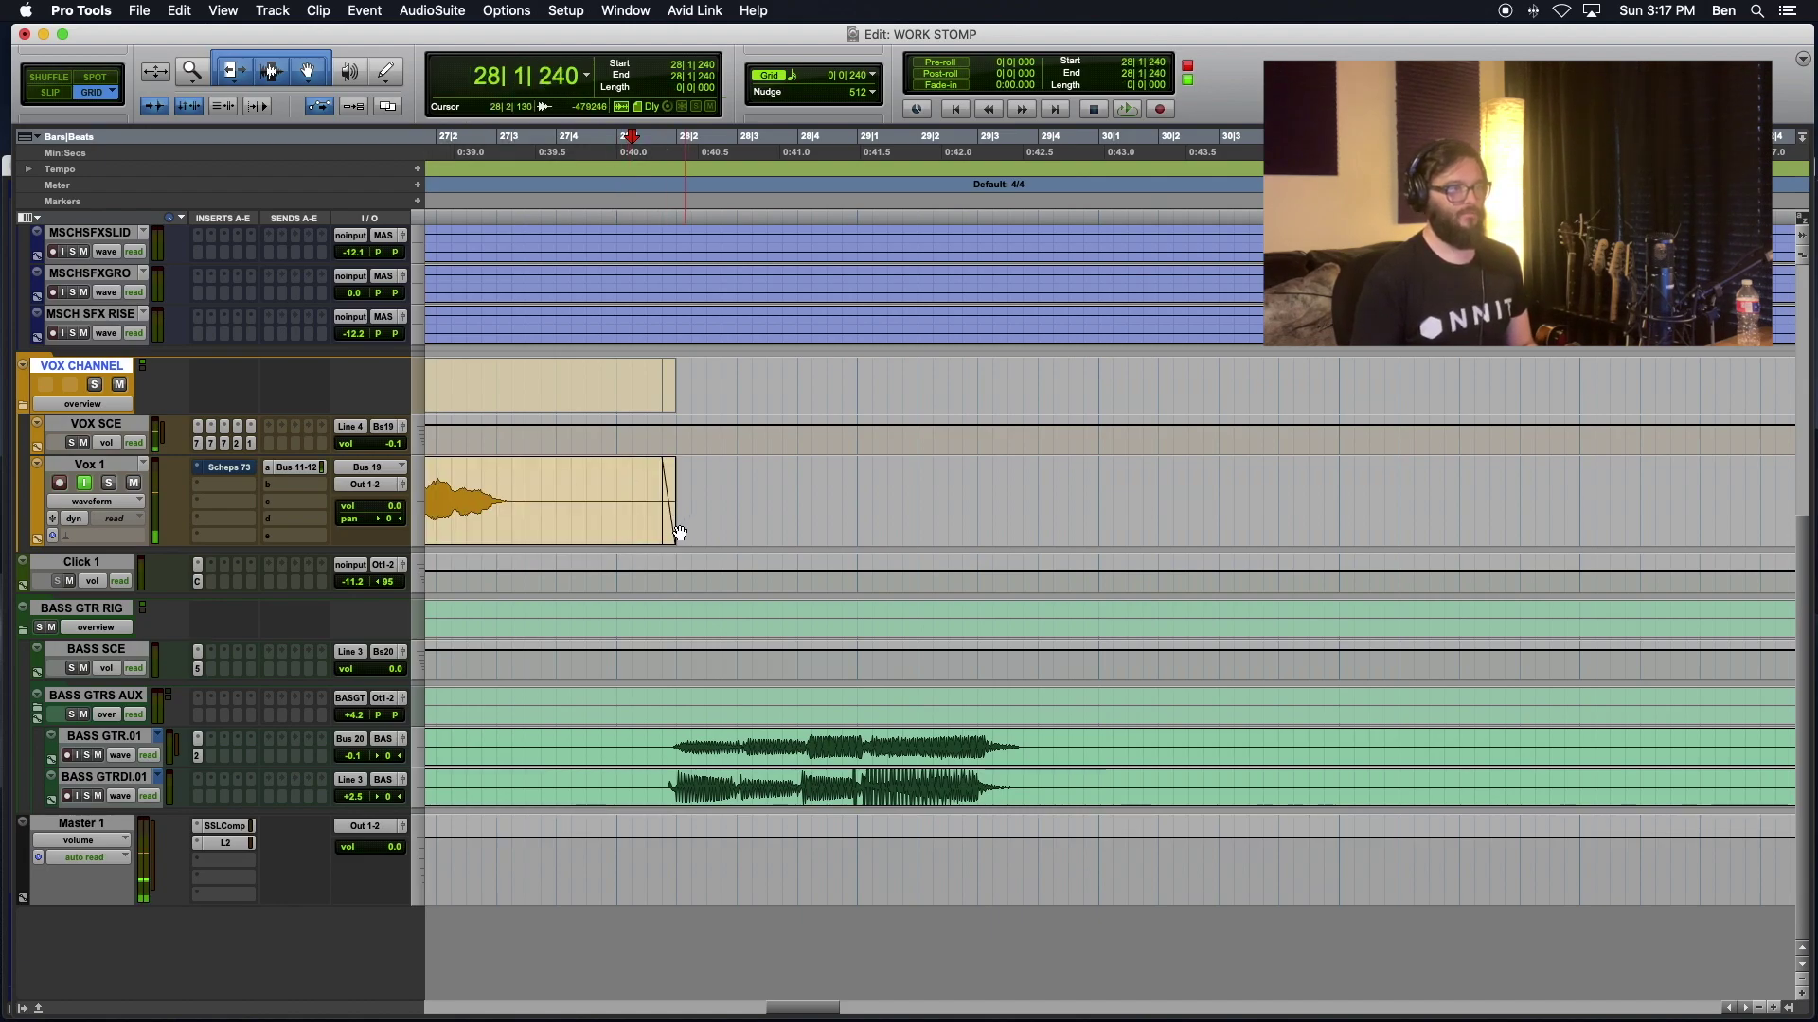
drag(682, 530, 671, 540)
key(super+bracketleft)
key(super+bracketleft)
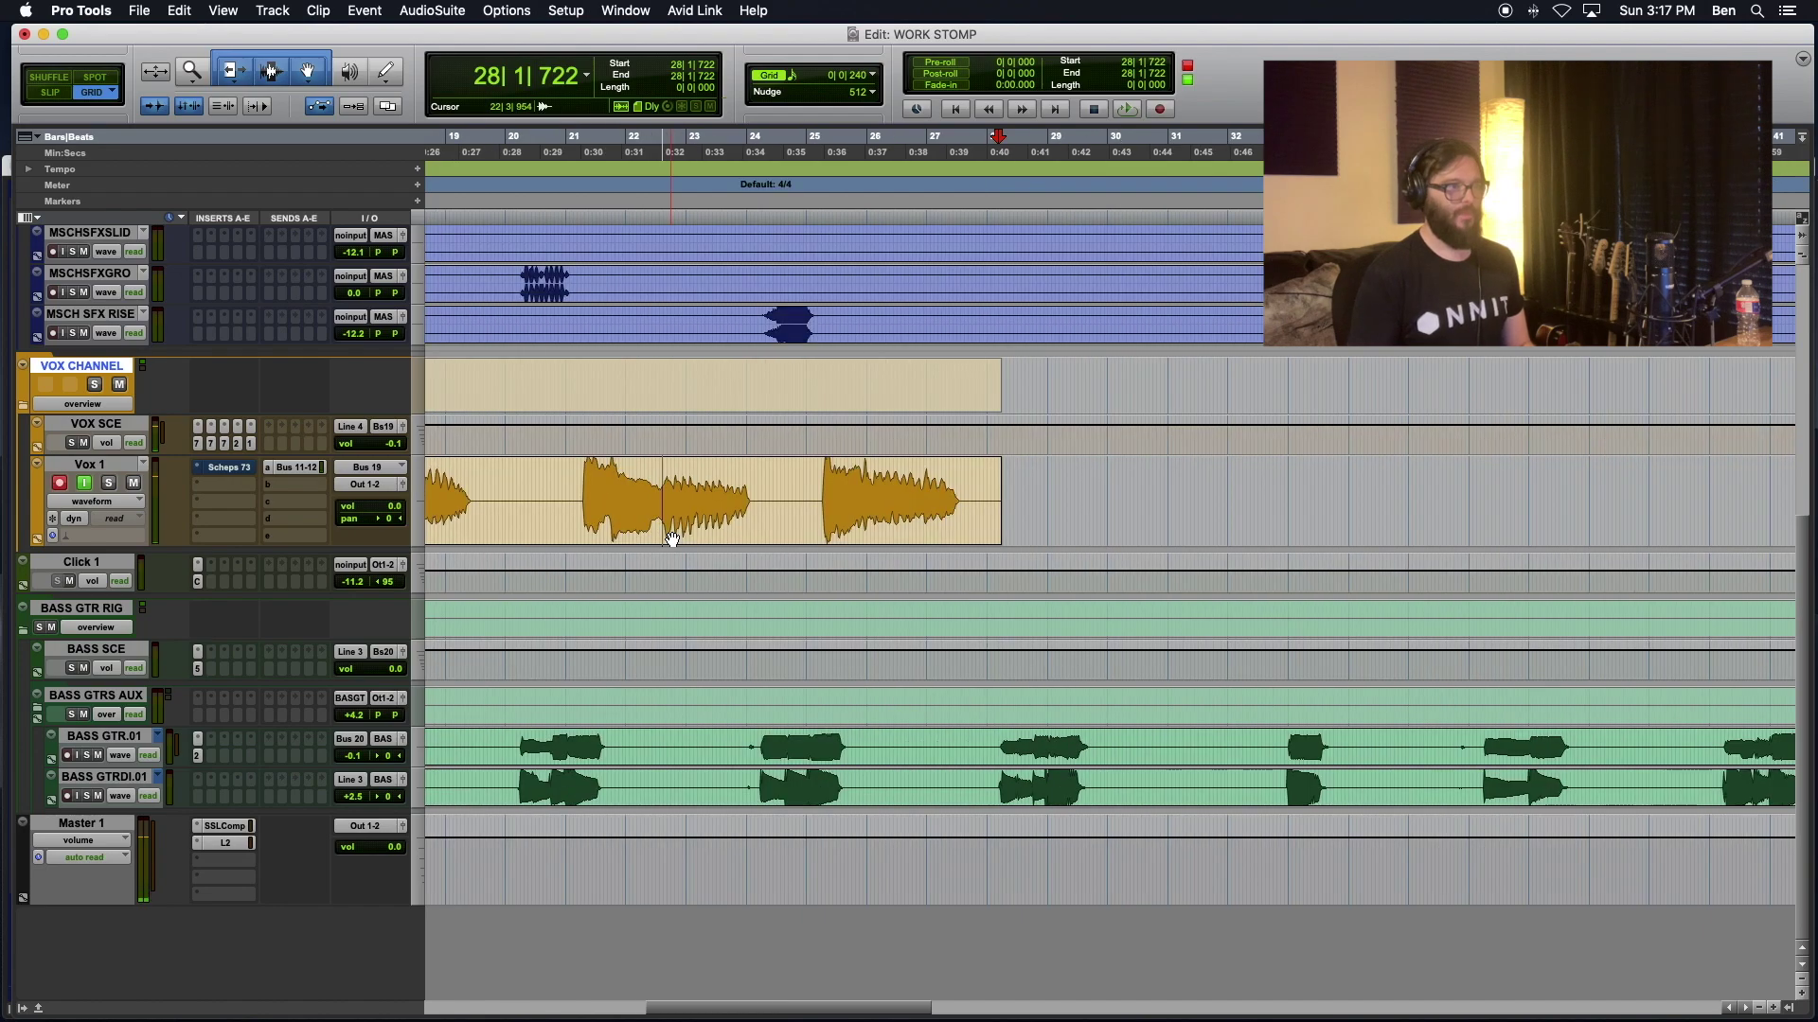
Step: Select the fade-in at the start of the Vox 1 clip at 12|2|480 and delete it
click(588, 523)
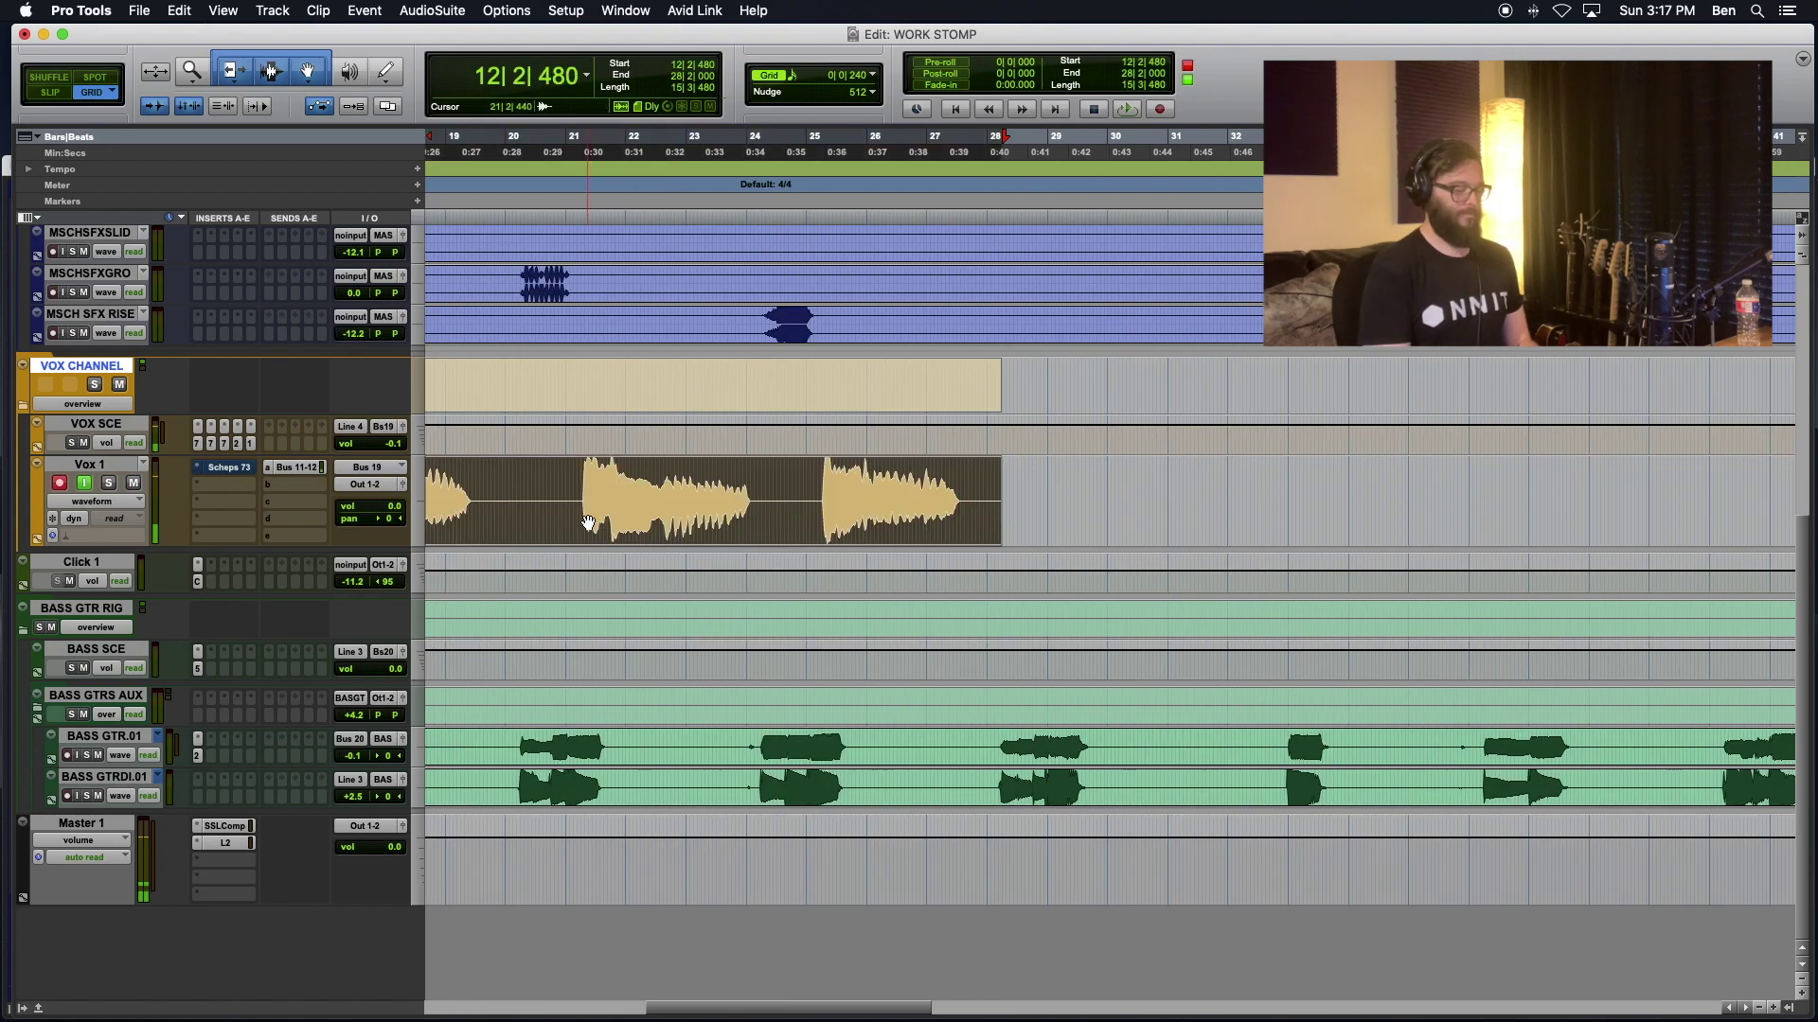
key(alt+f)
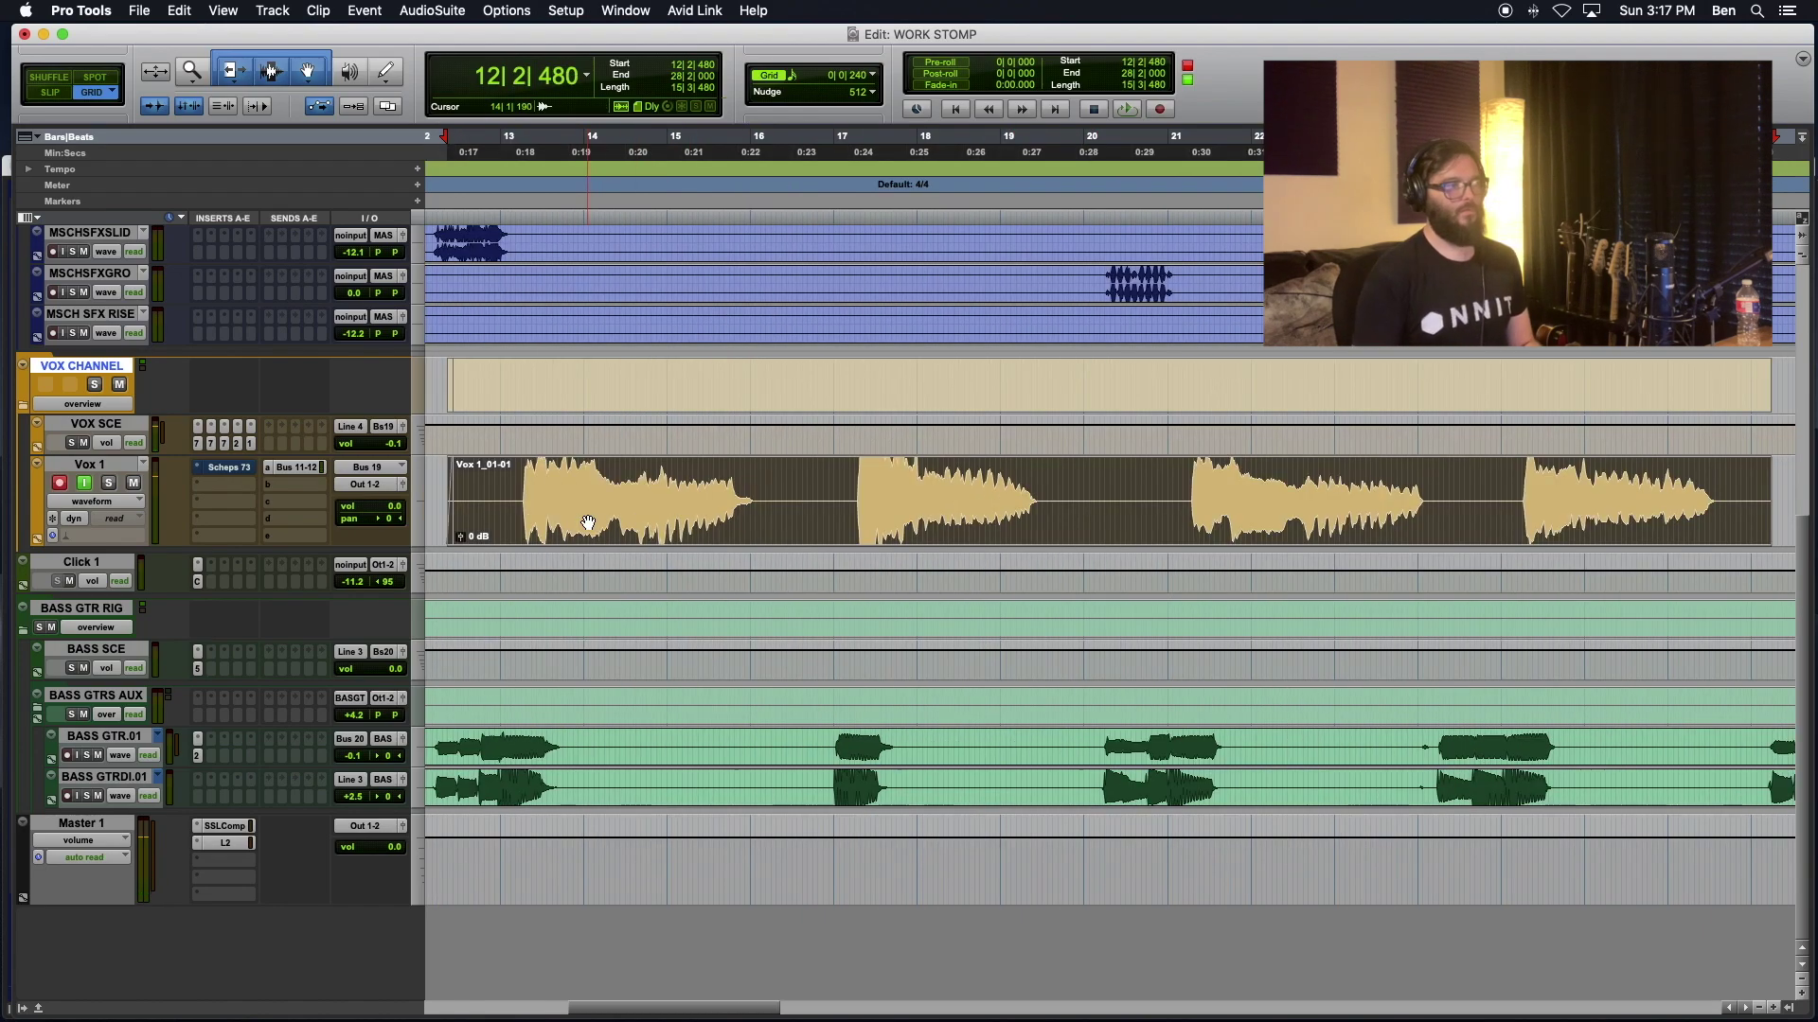
click(435, 456)
click(450, 527)
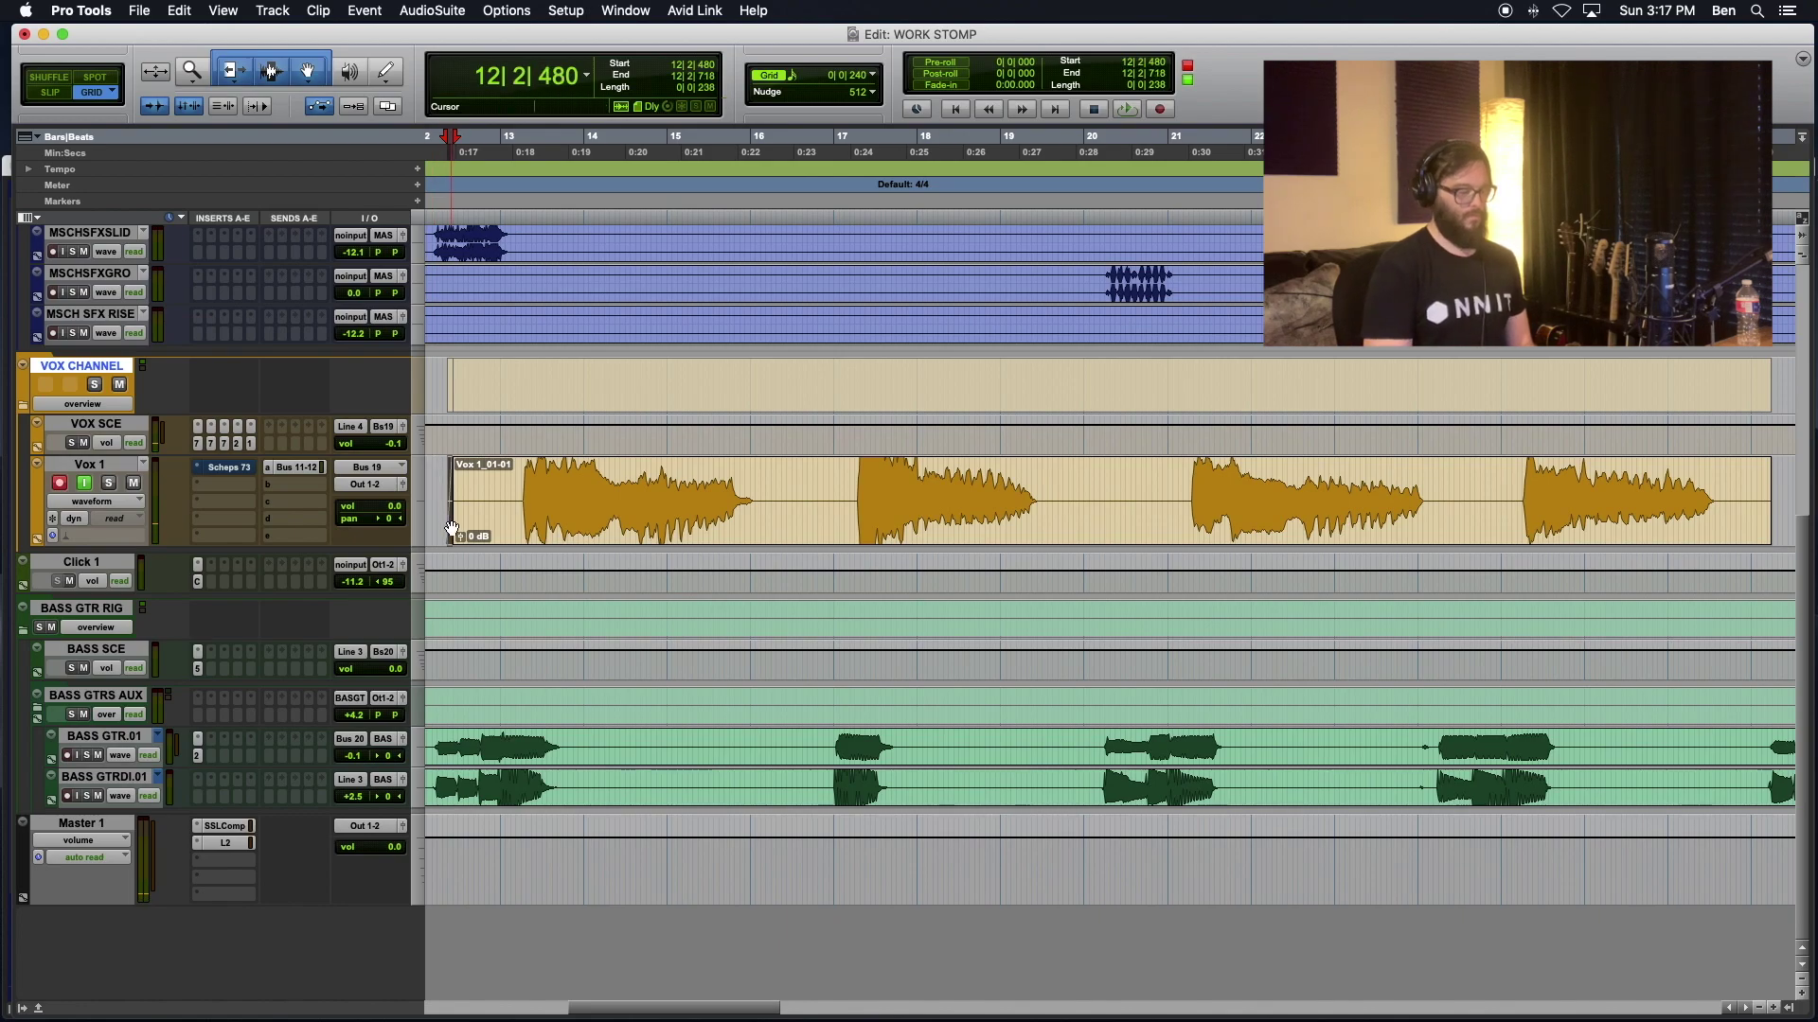
key(alt+f)
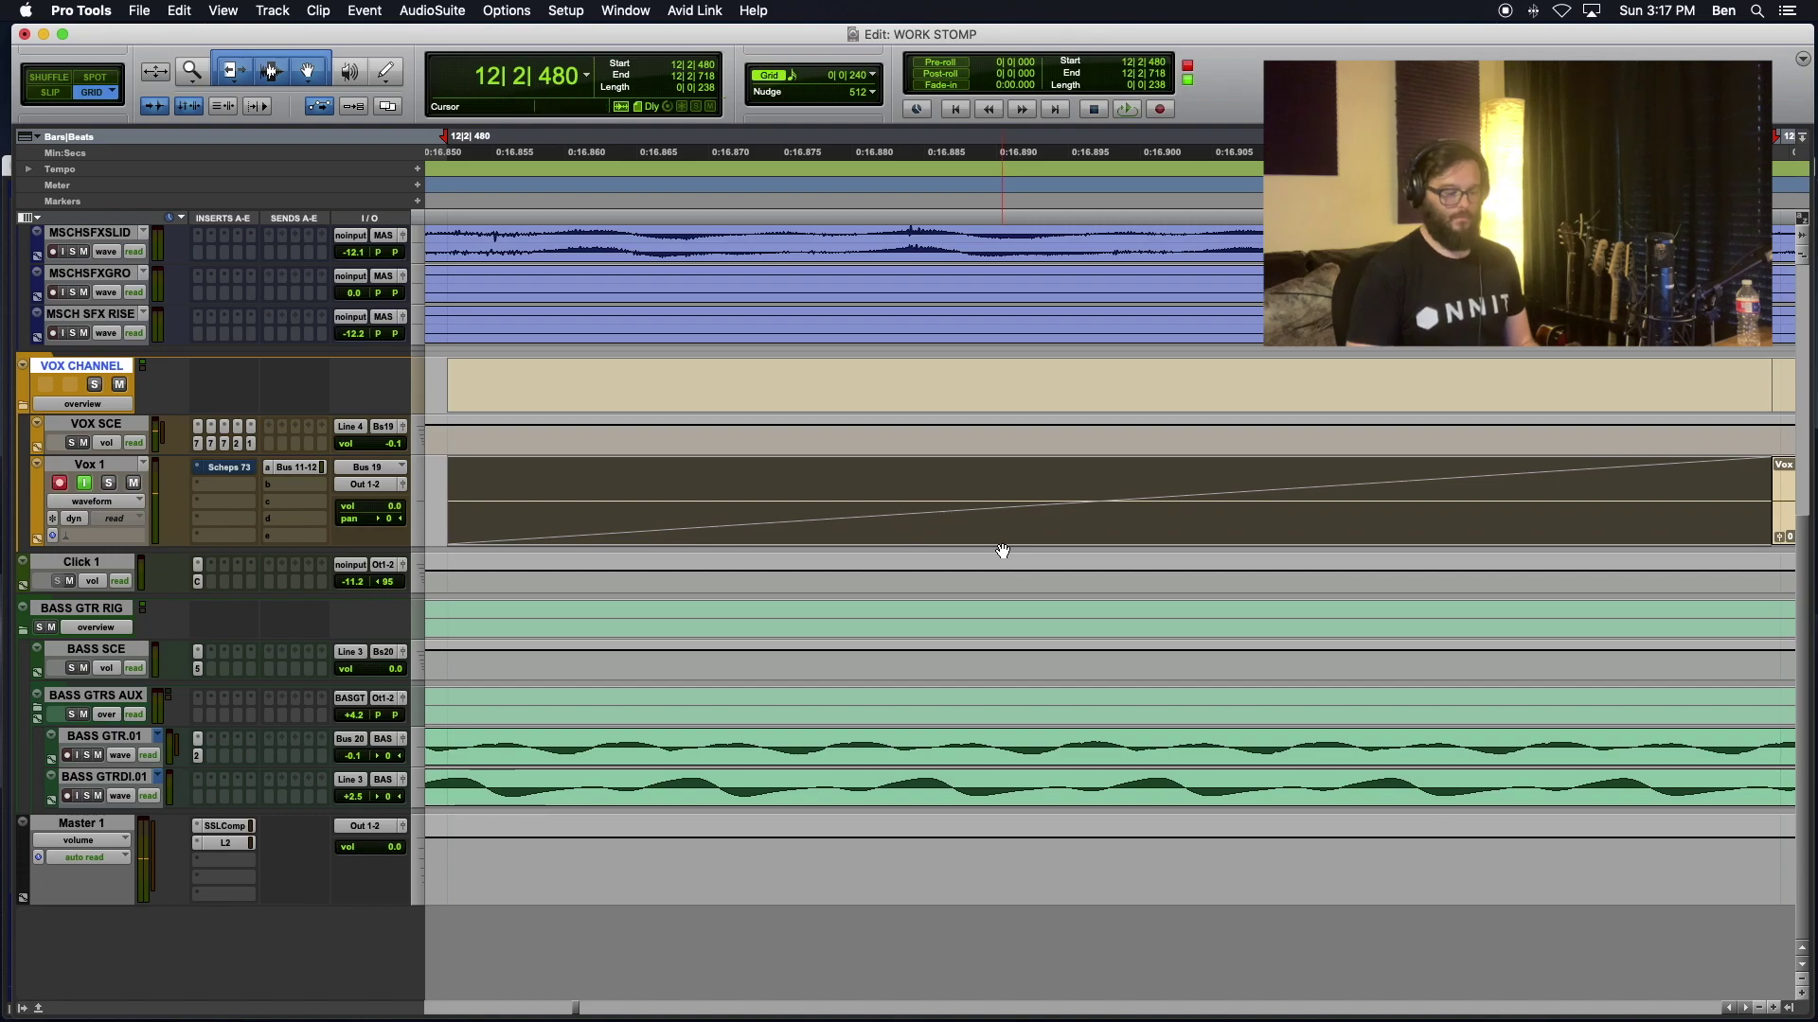
key(Delete)
key(alt+f)
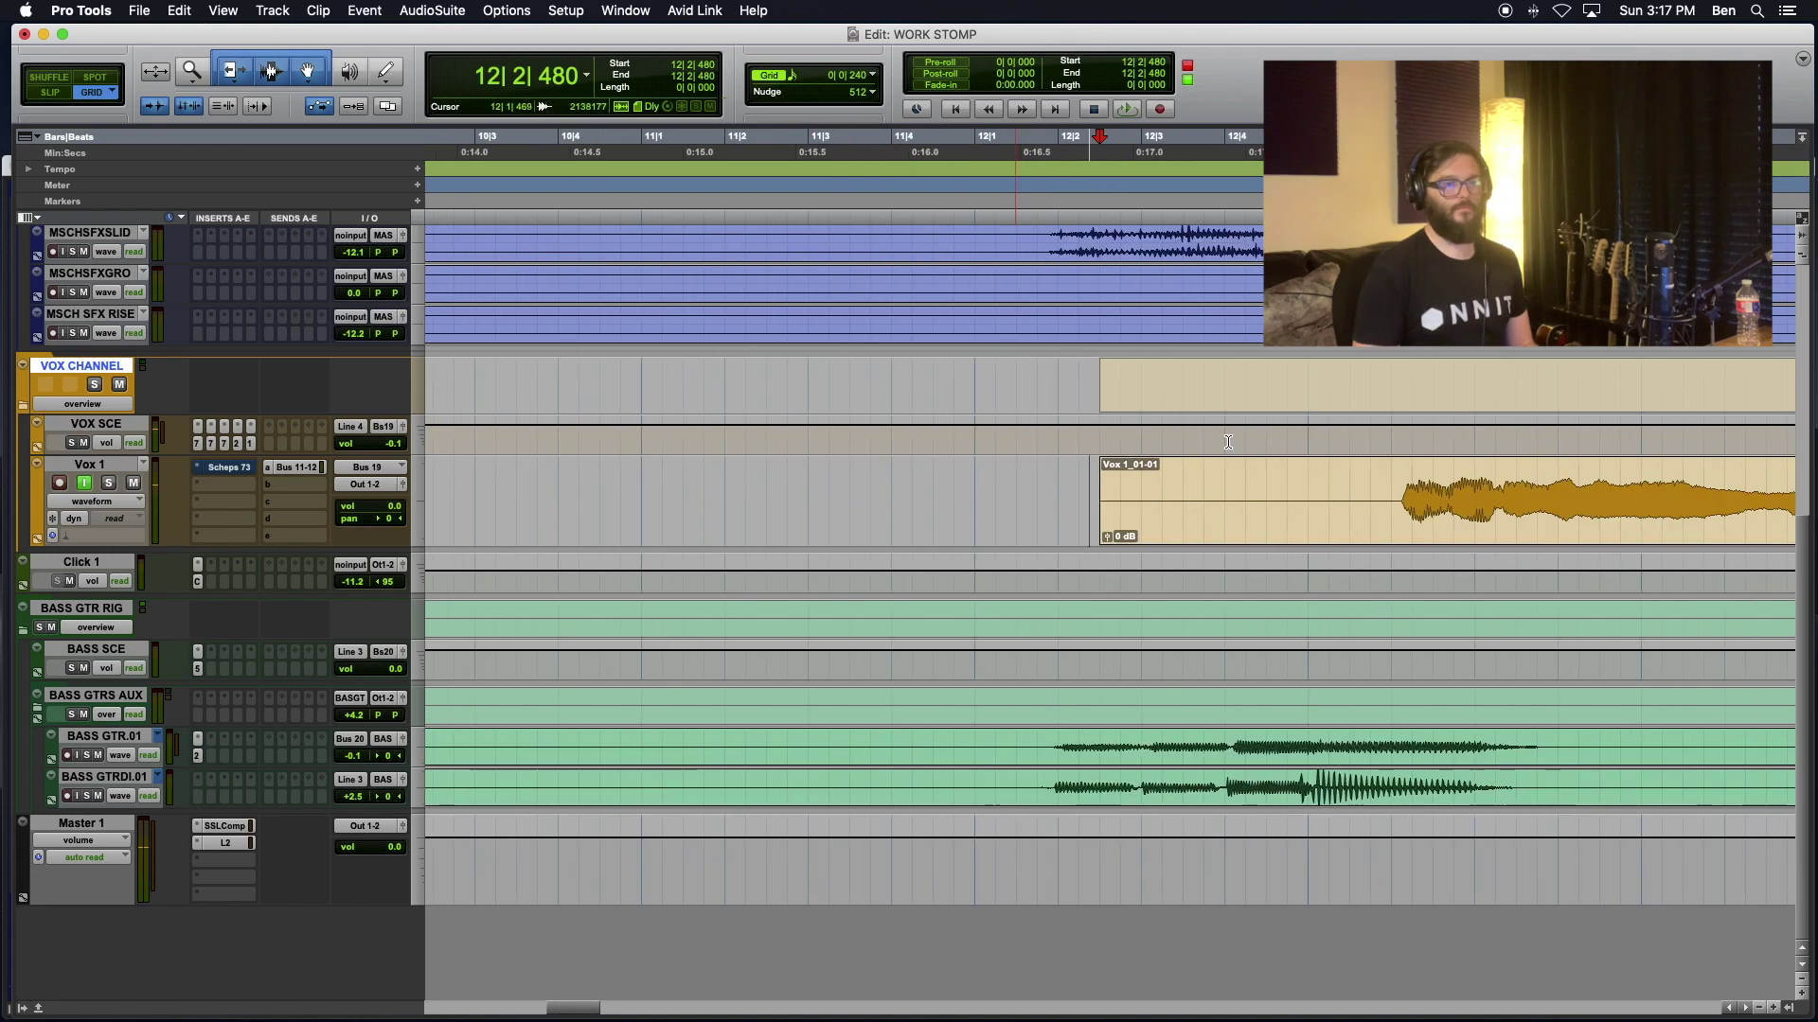
Step: Select the first grid unit of the Vox 1 clip, from 12|2|480 to 12|2|720
click(1265, 542)
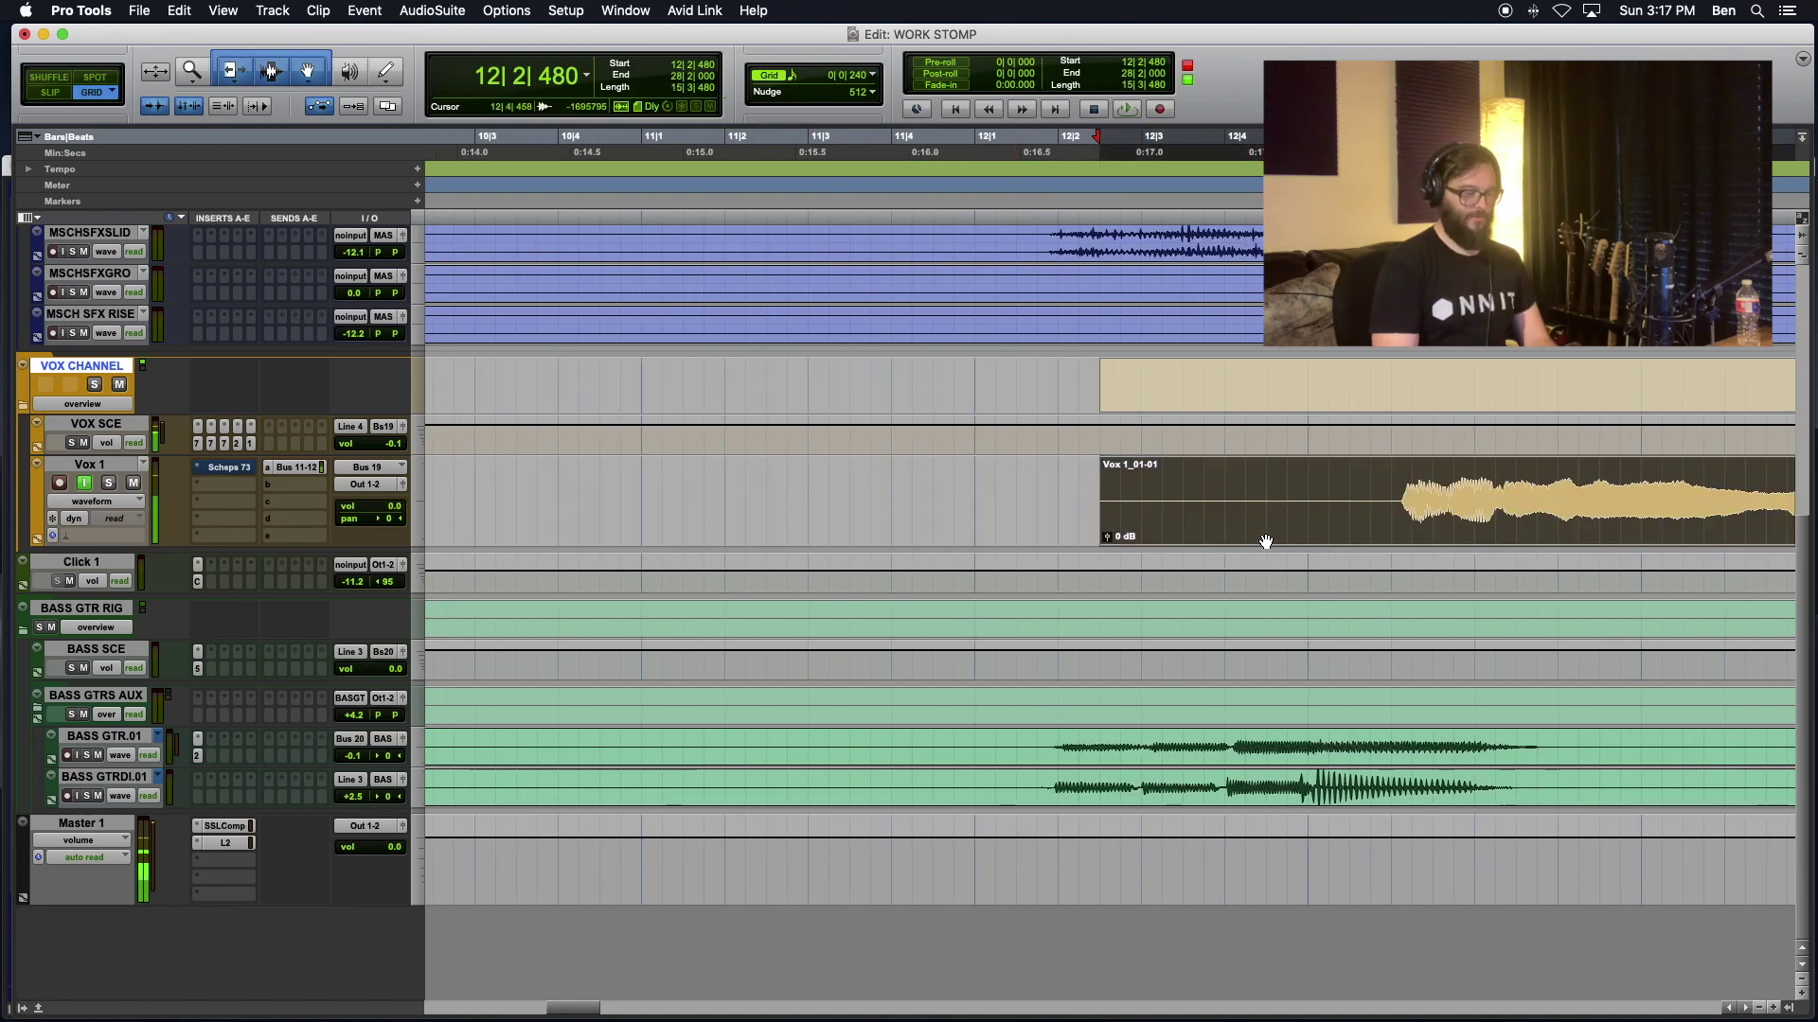
key(alt+f)
key(space)
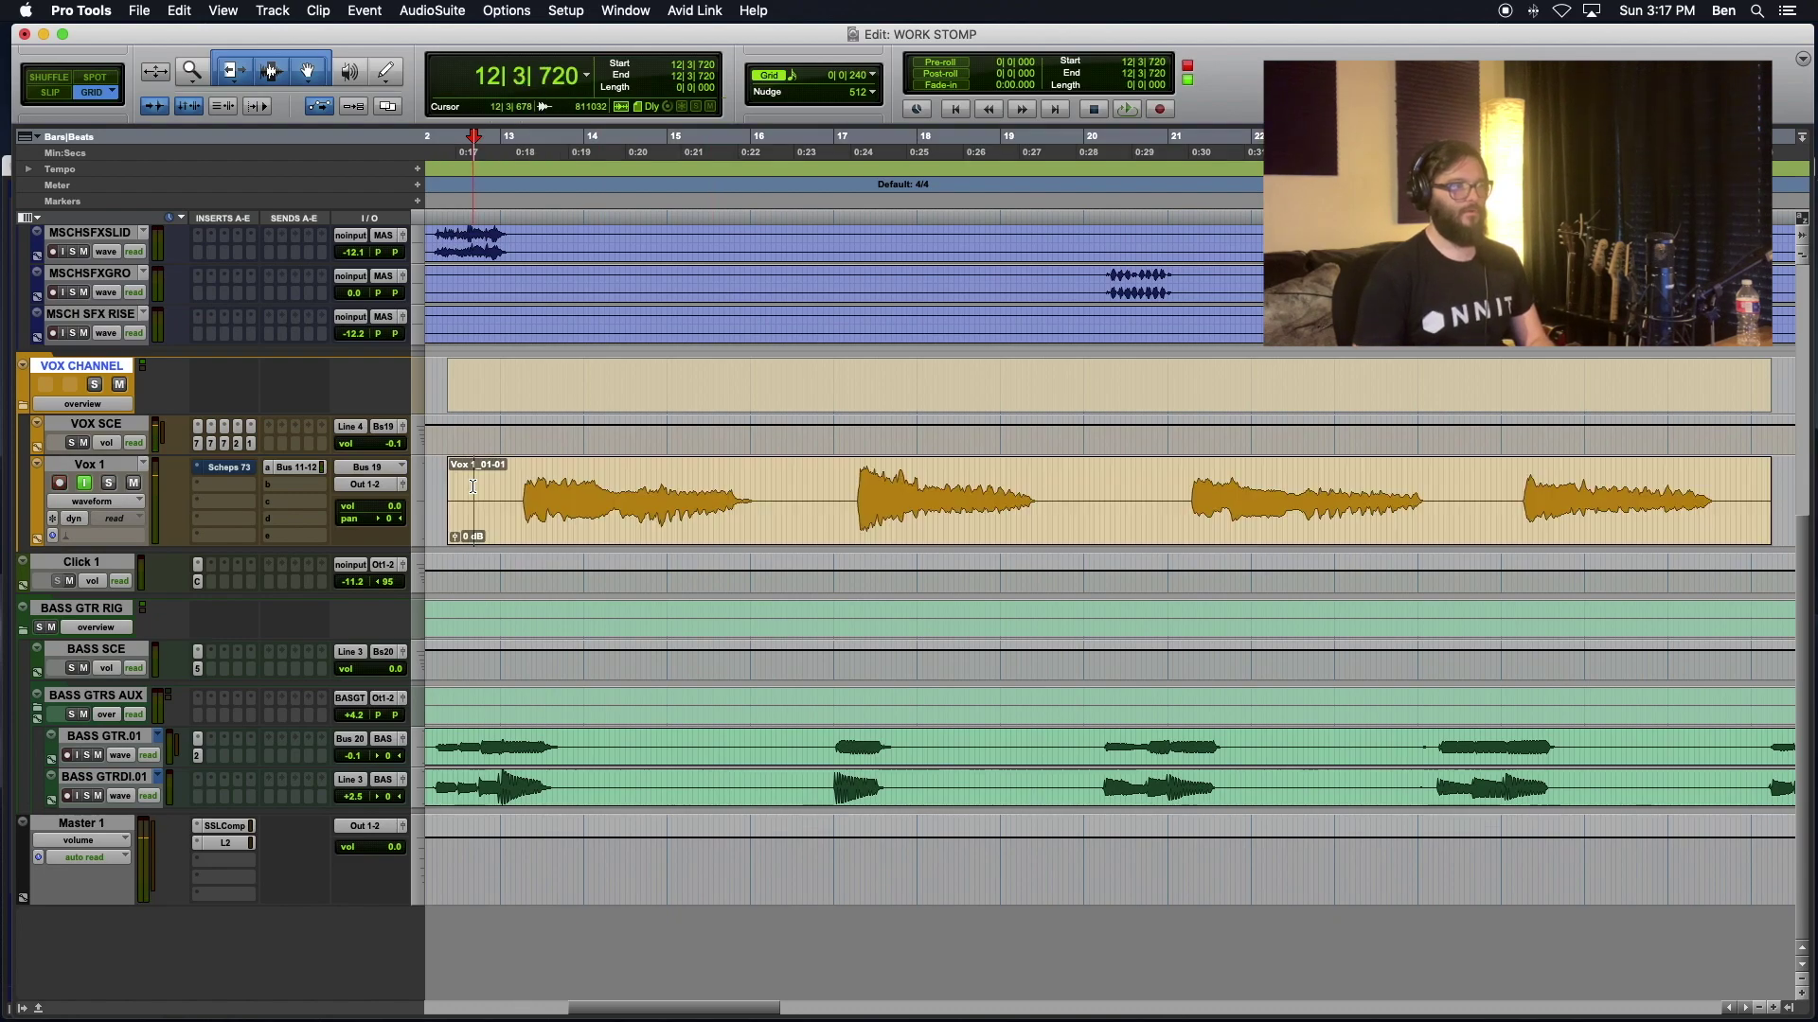
key(space)
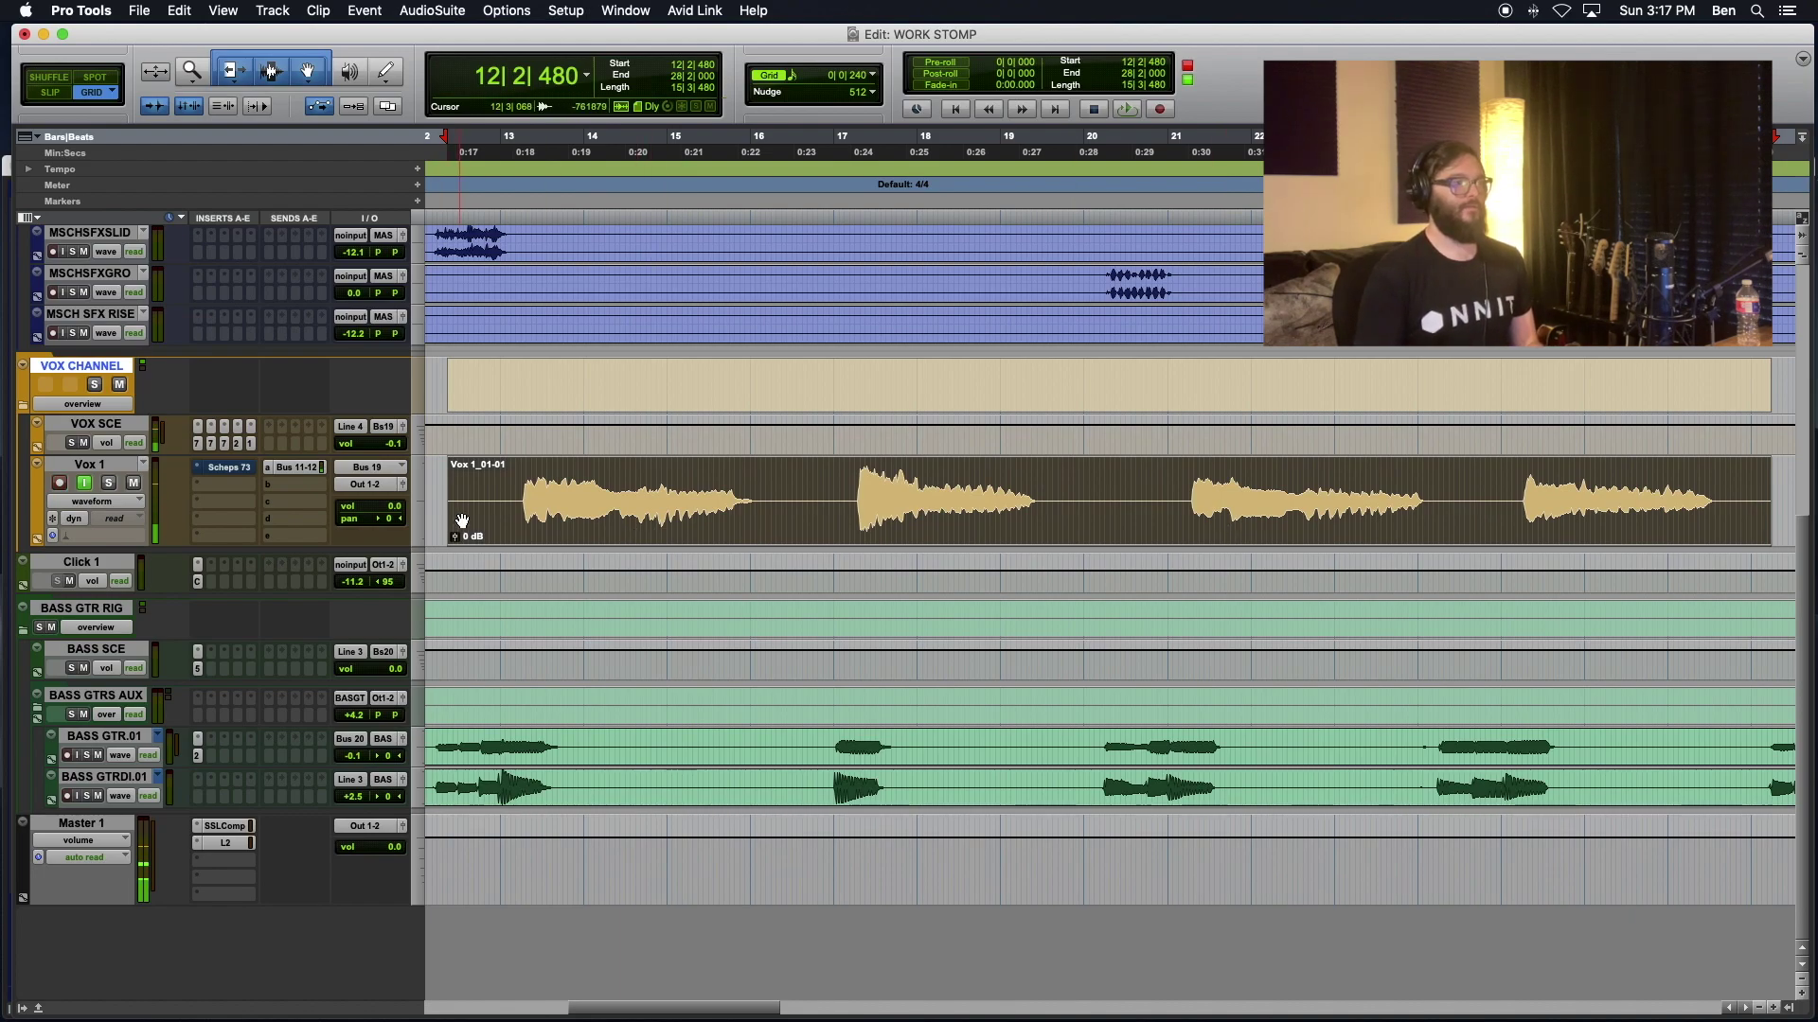
drag(478, 485, 476, 484)
key(super+bracketright)
key(super+bracketright)
key(super+bracketright)
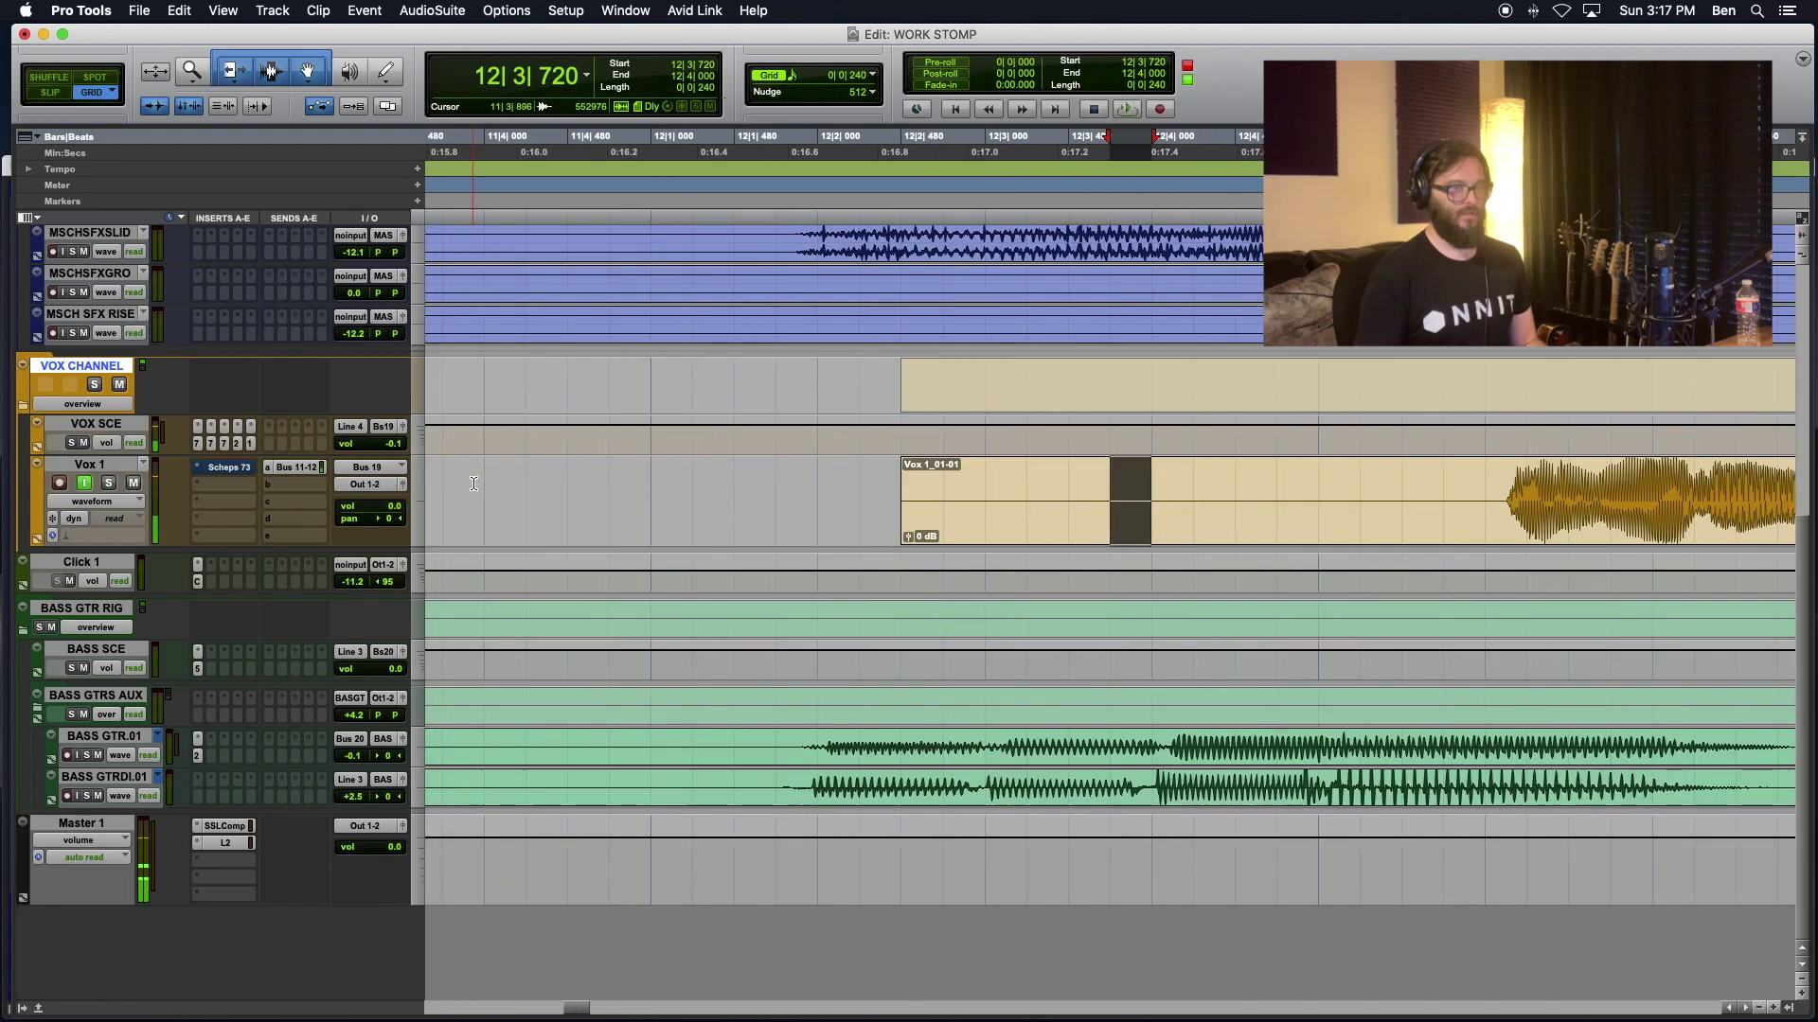
drag(939, 481, 910, 485)
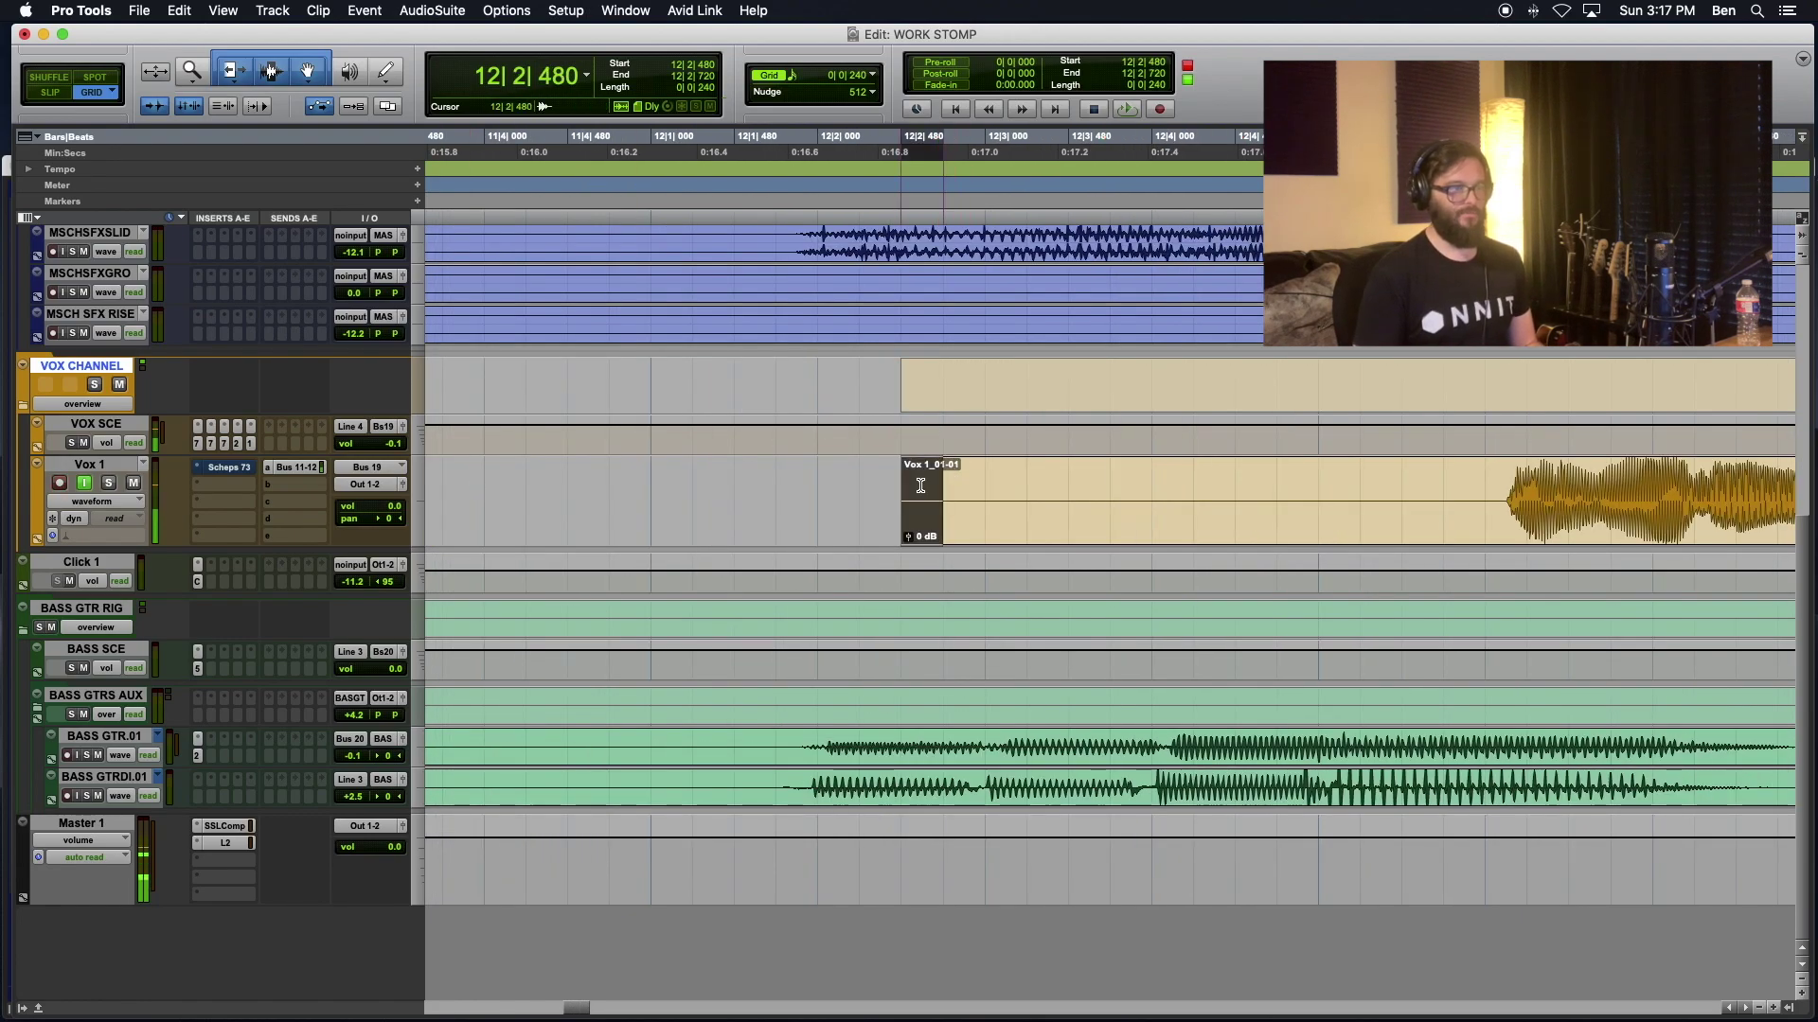
drag(658, 487, 675, 492)
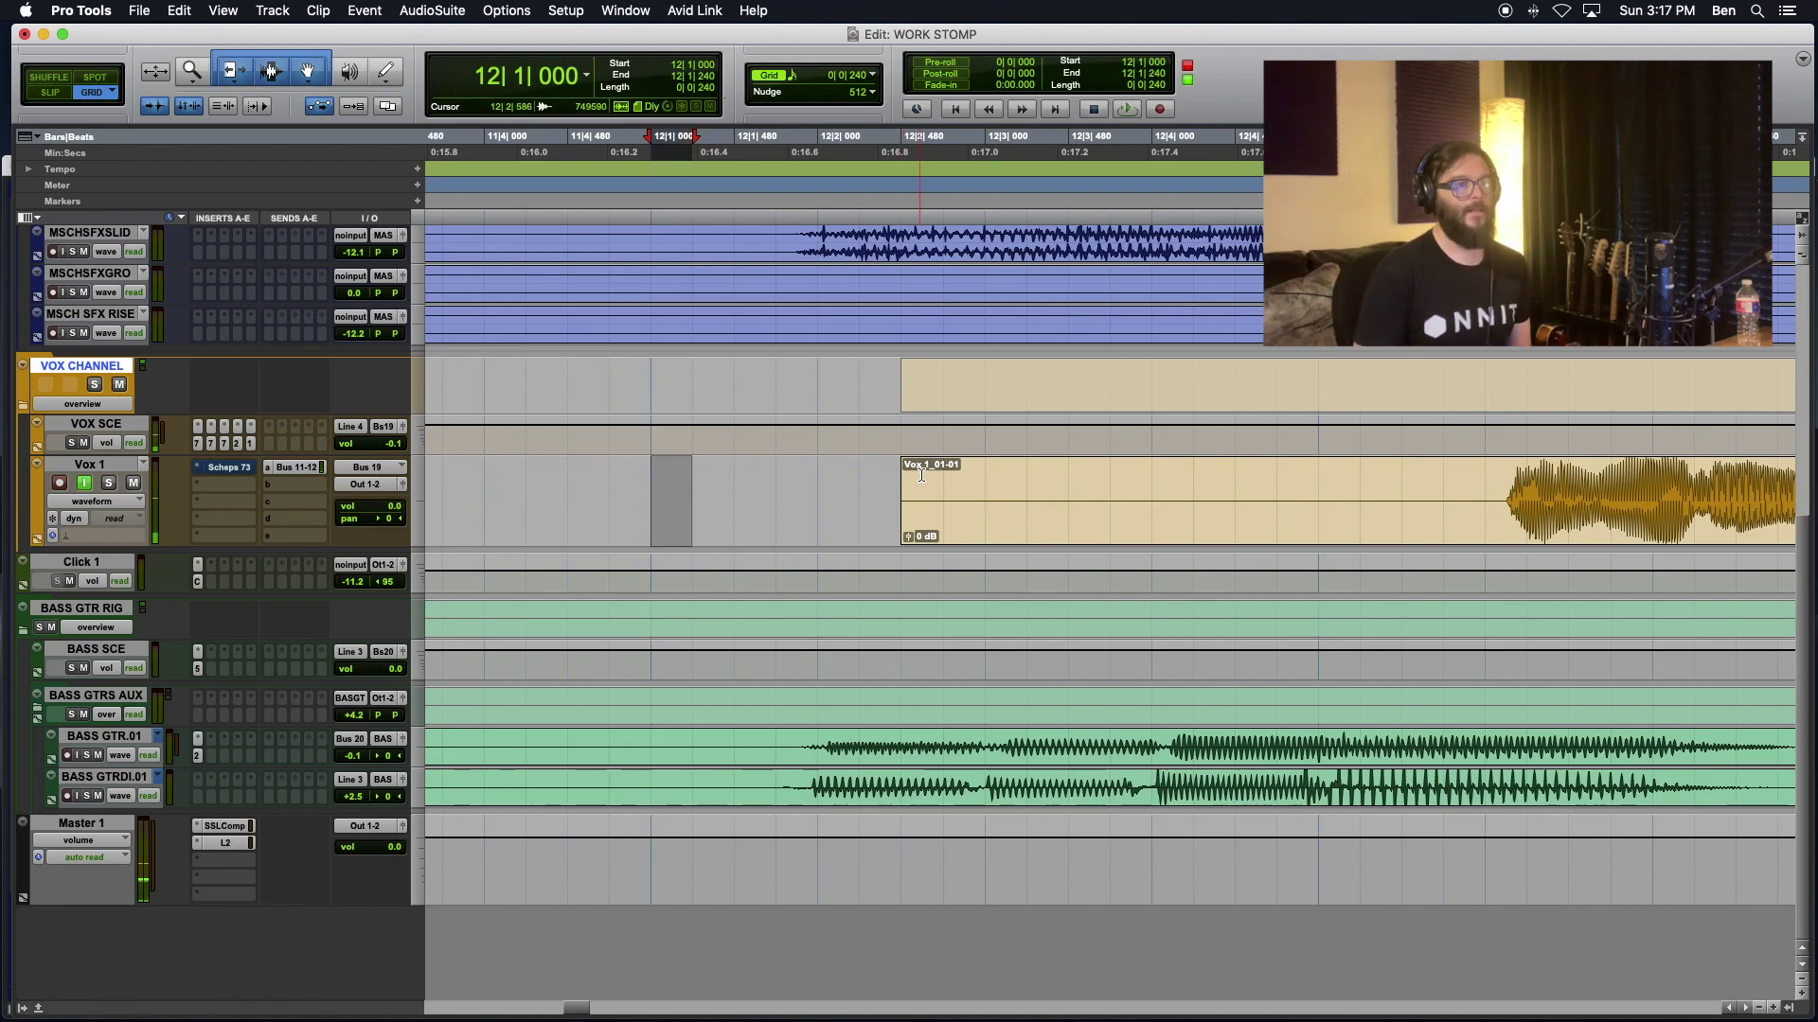
drag(939, 483, 907, 486)
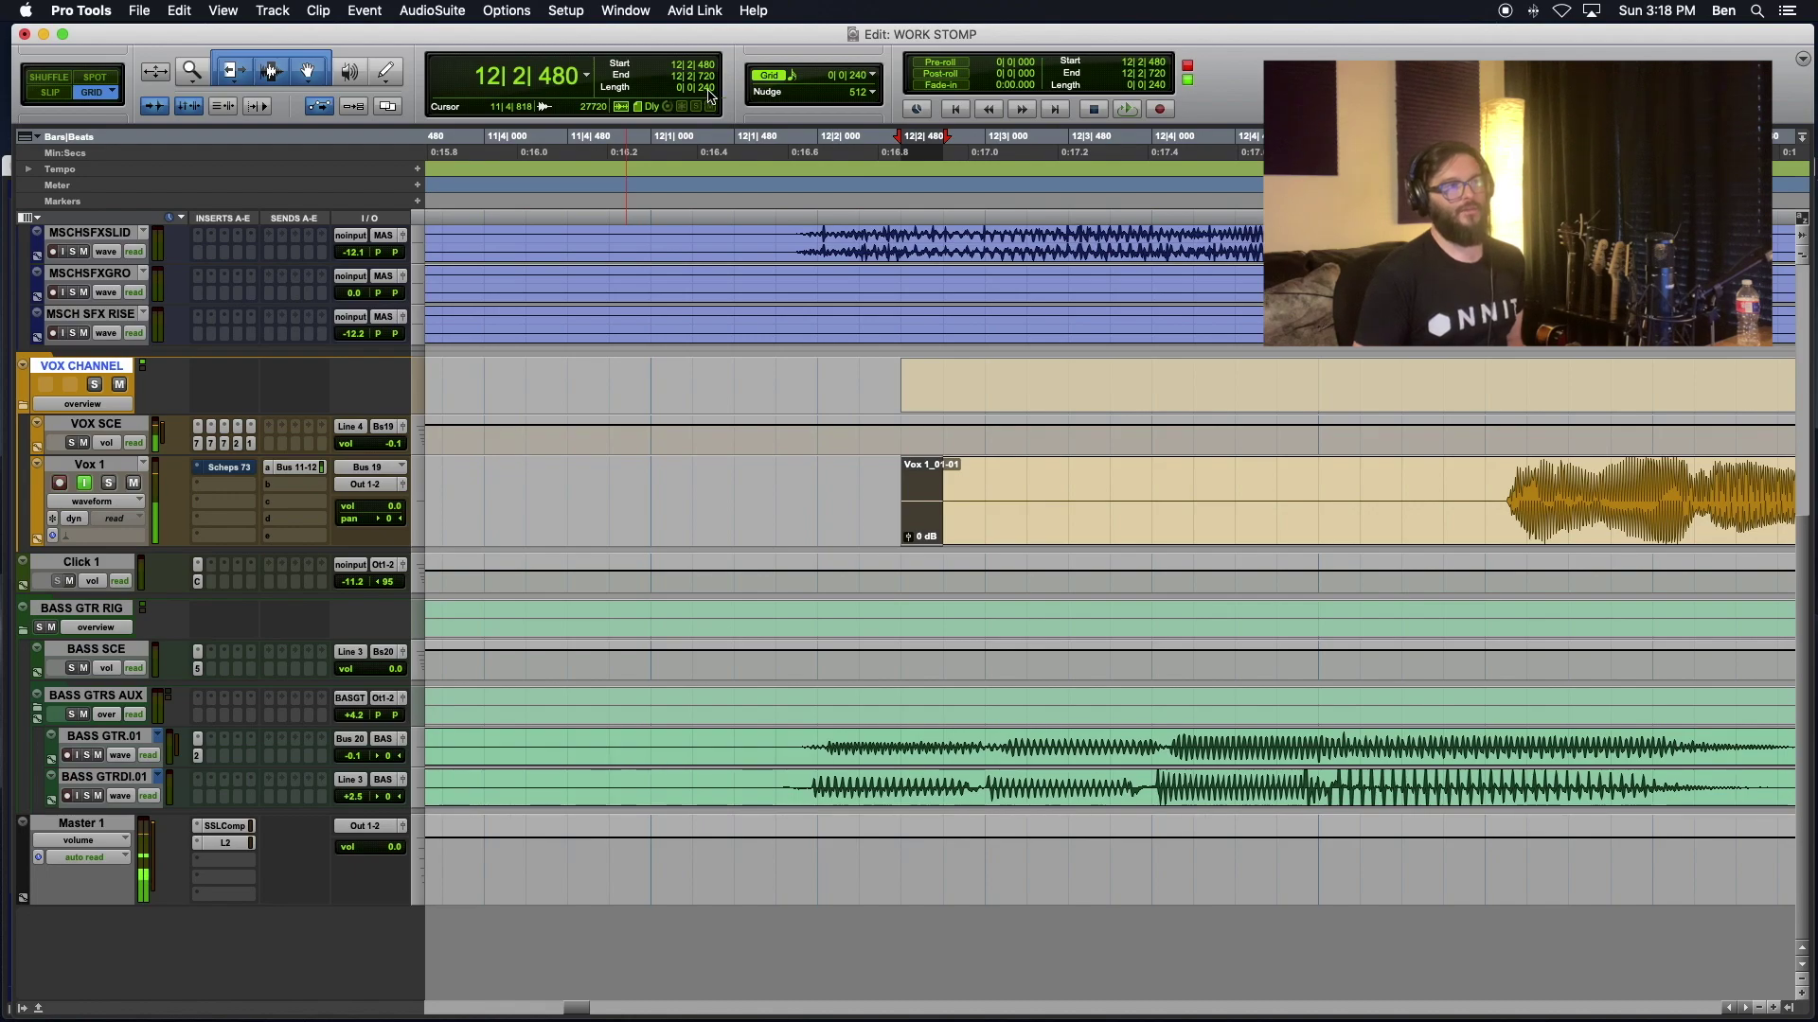
Step: Check the selected grid unit's length in Min:Secs, and switch the main counter back to Bars|Beats
click(584, 77)
click(696, 91)
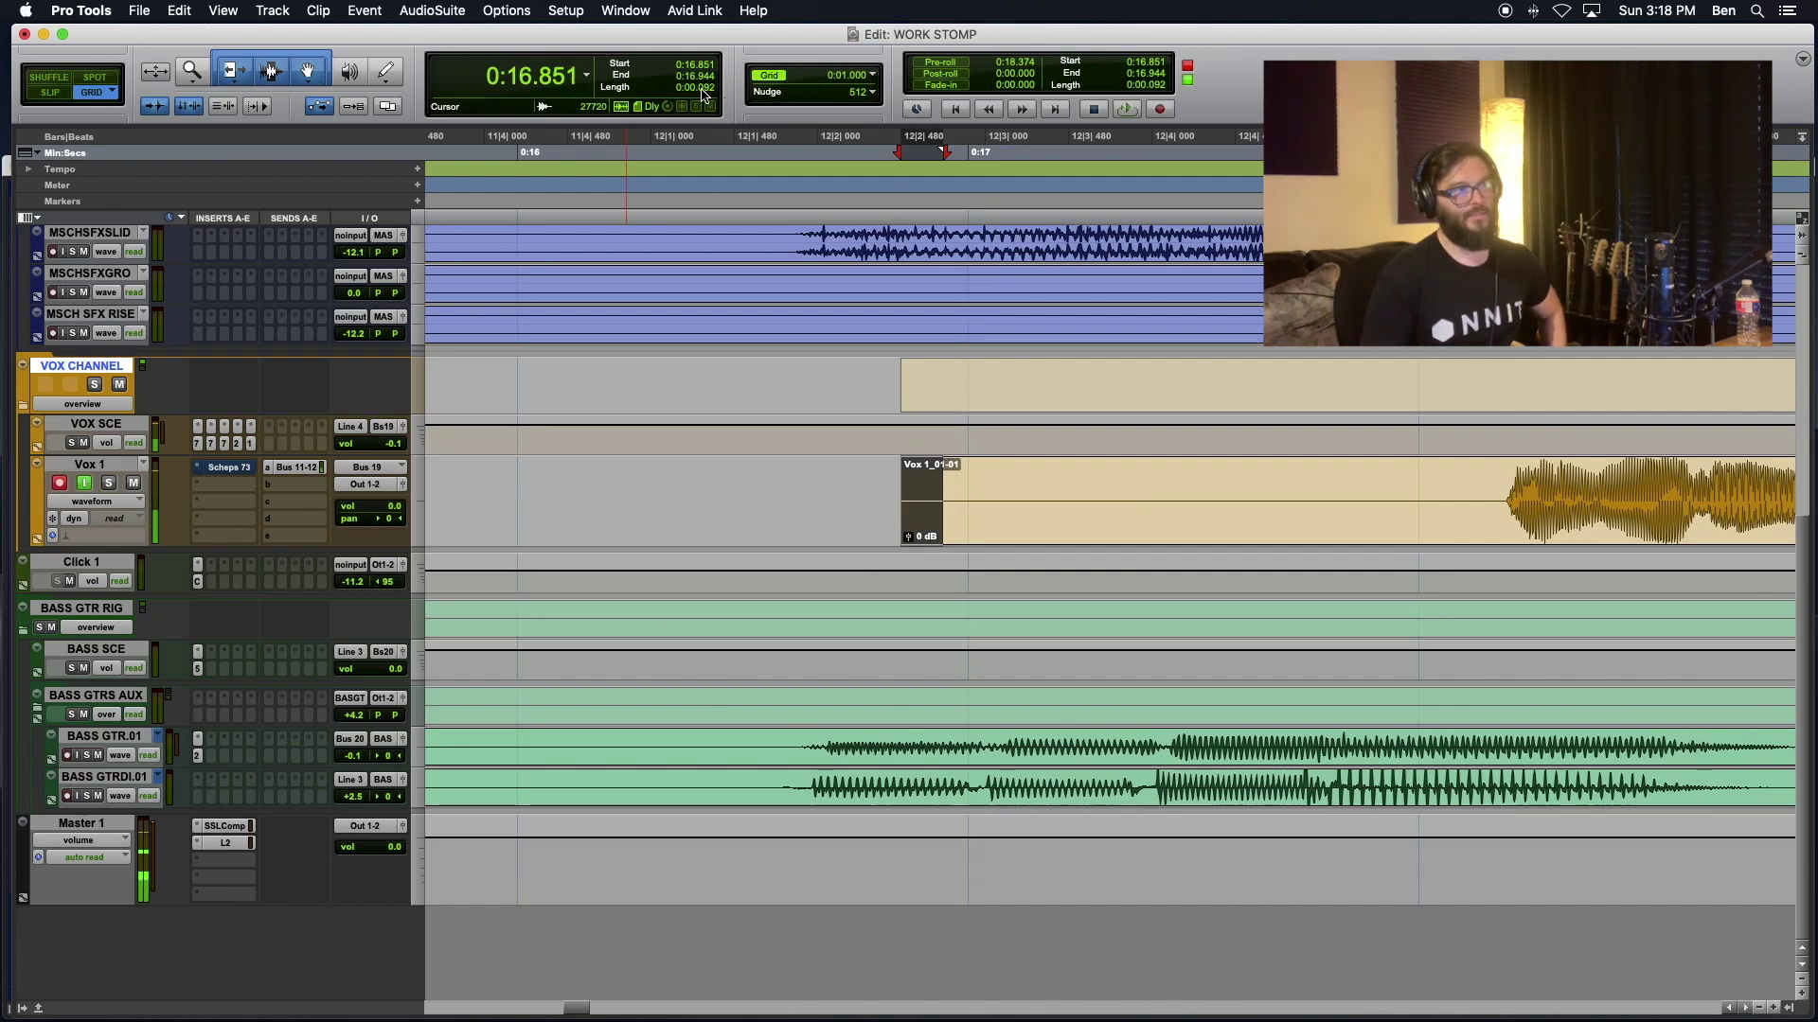
click(586, 75)
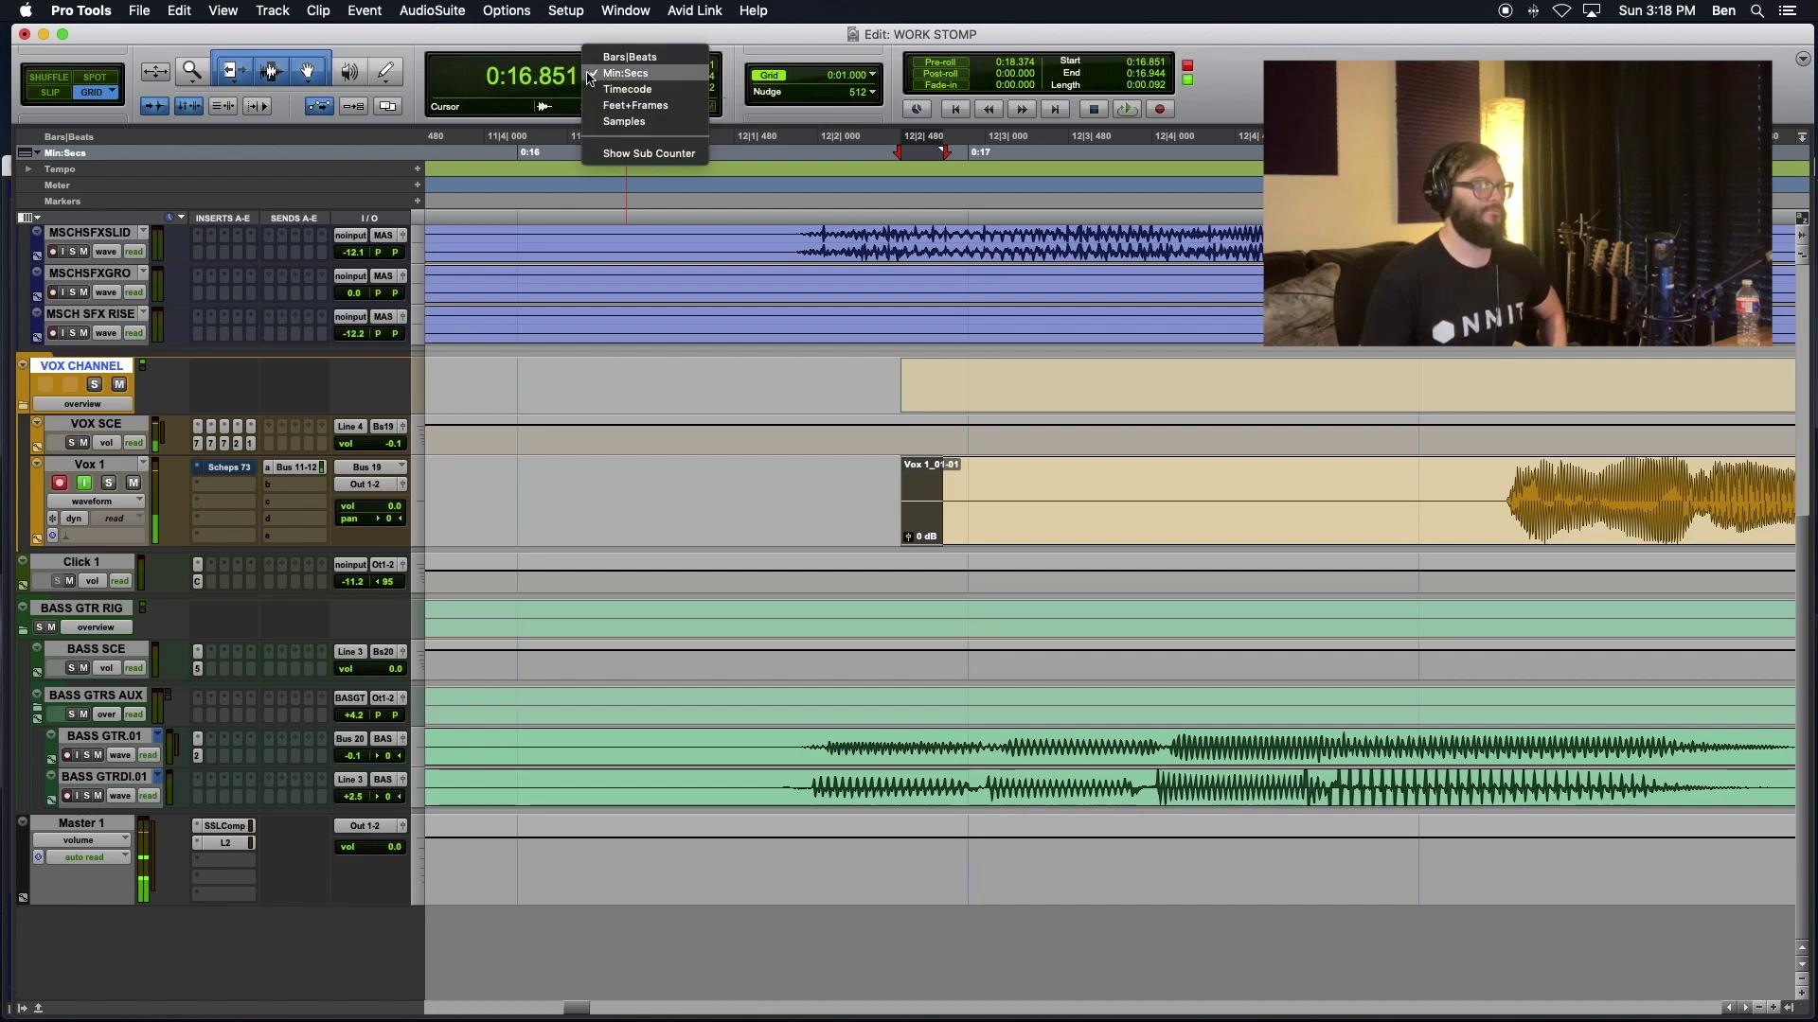
click(625, 69)
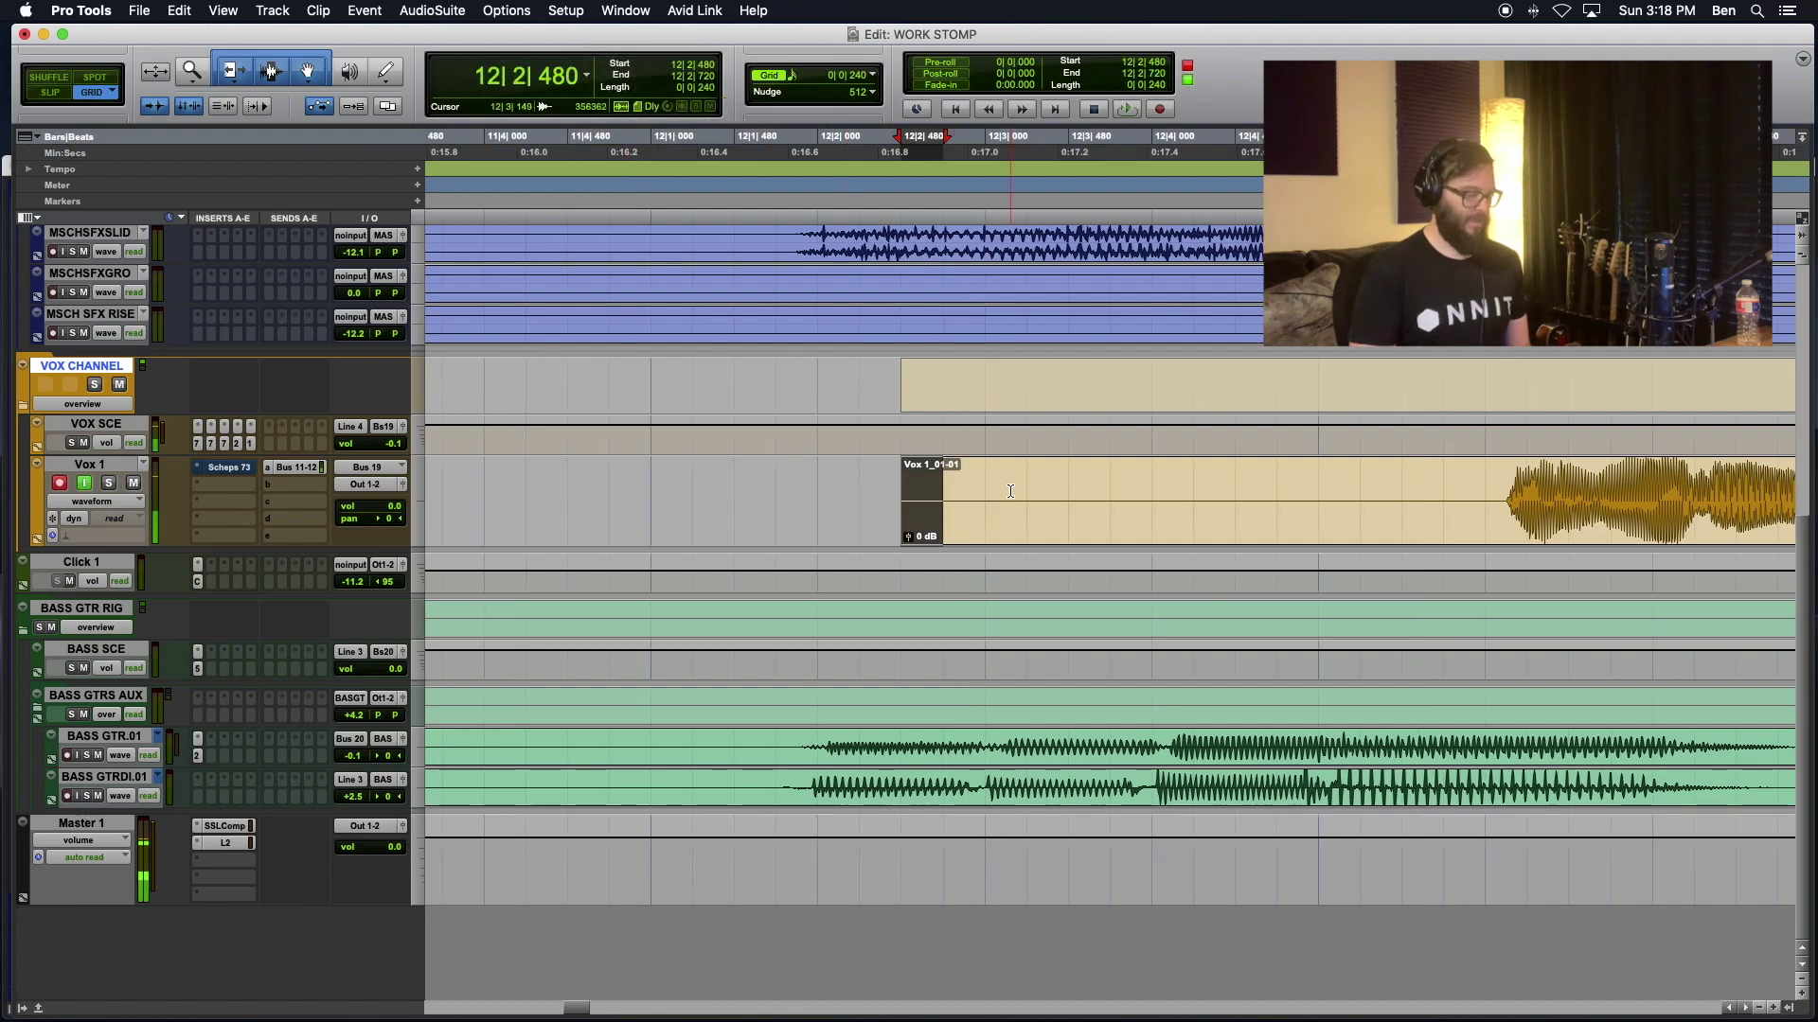
Step: Select the whole Vox 1 clip and batch-fade it with a 92 ms fade-in and a 92 ms fade-out
key(r)
key(r)
click(1340, 531)
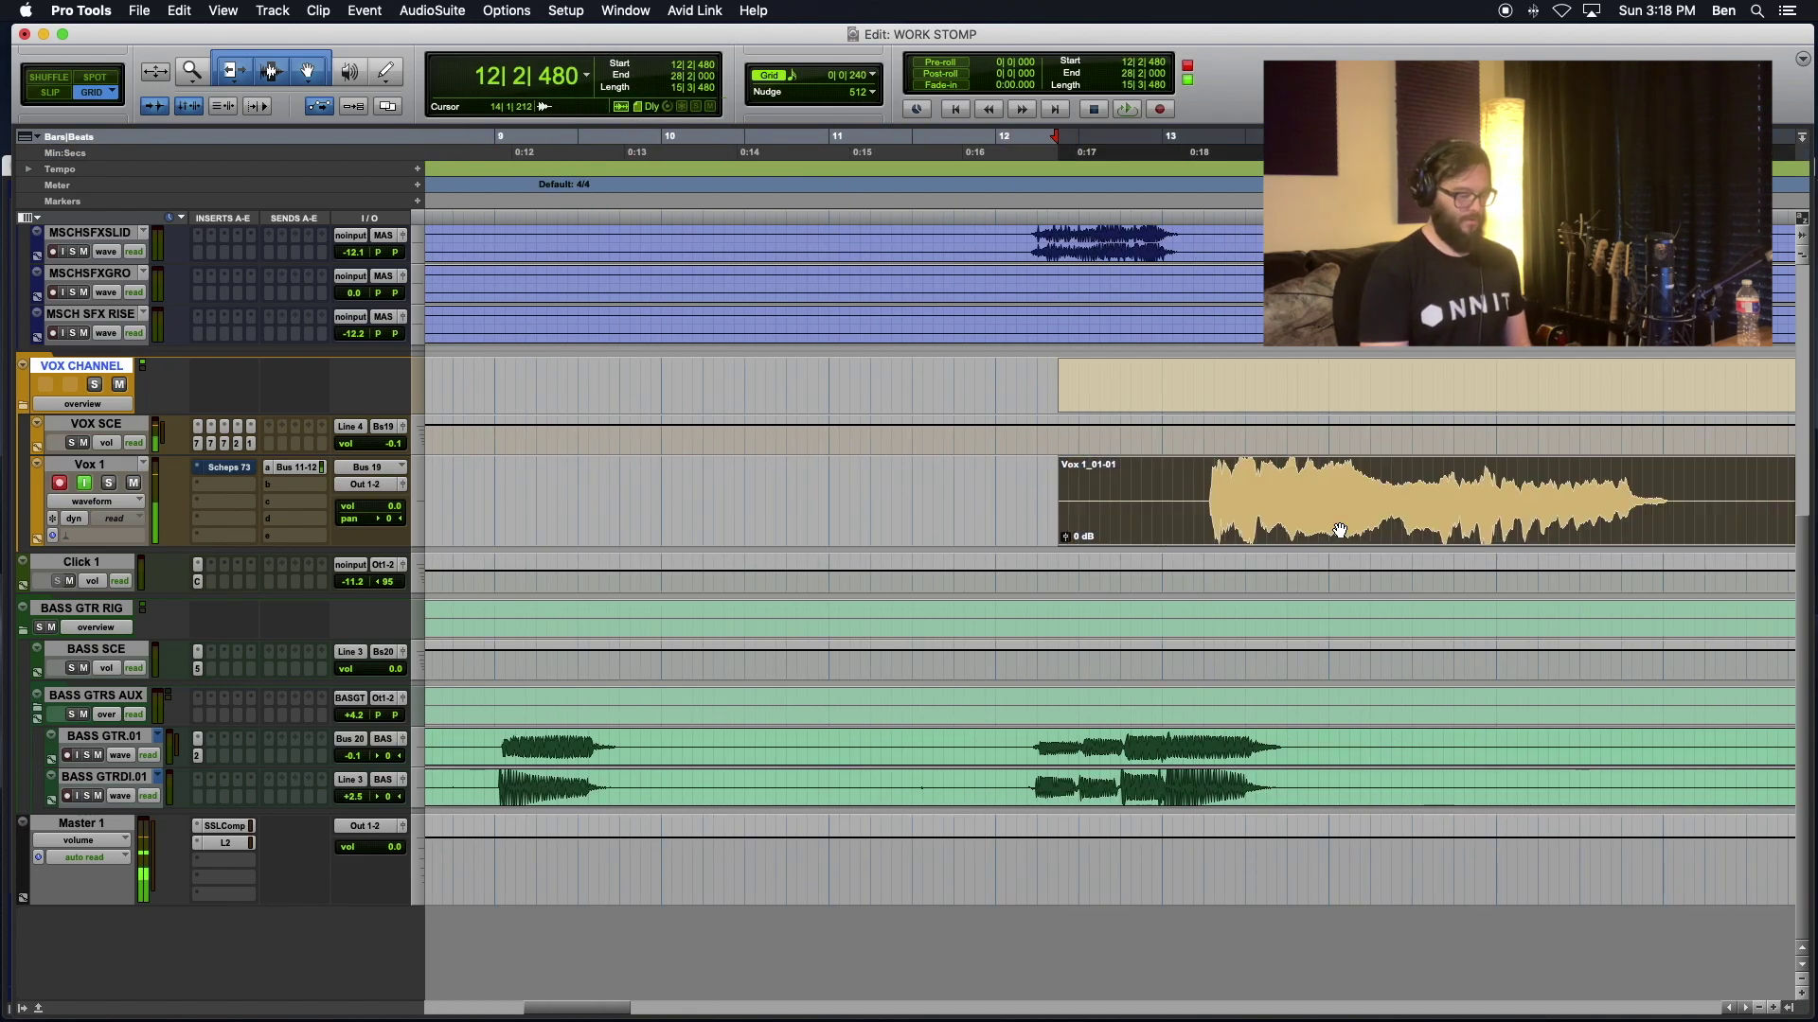
key(alt+f)
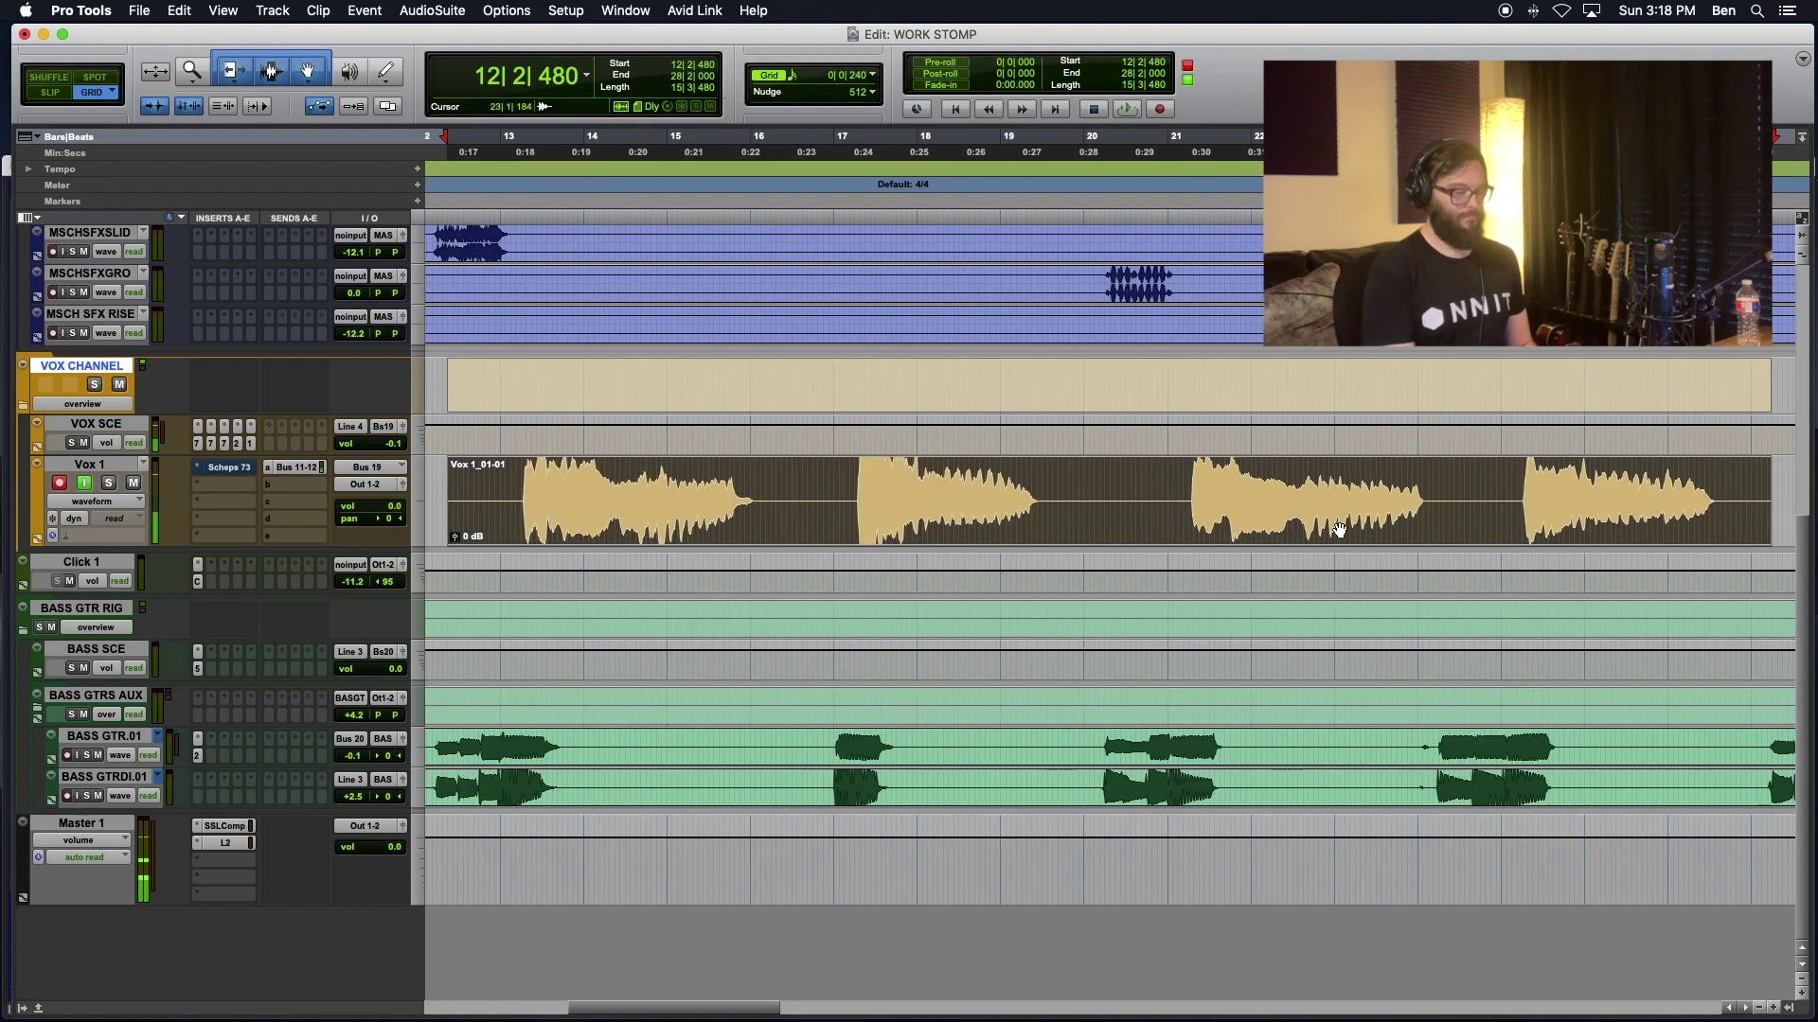
key(super+f)
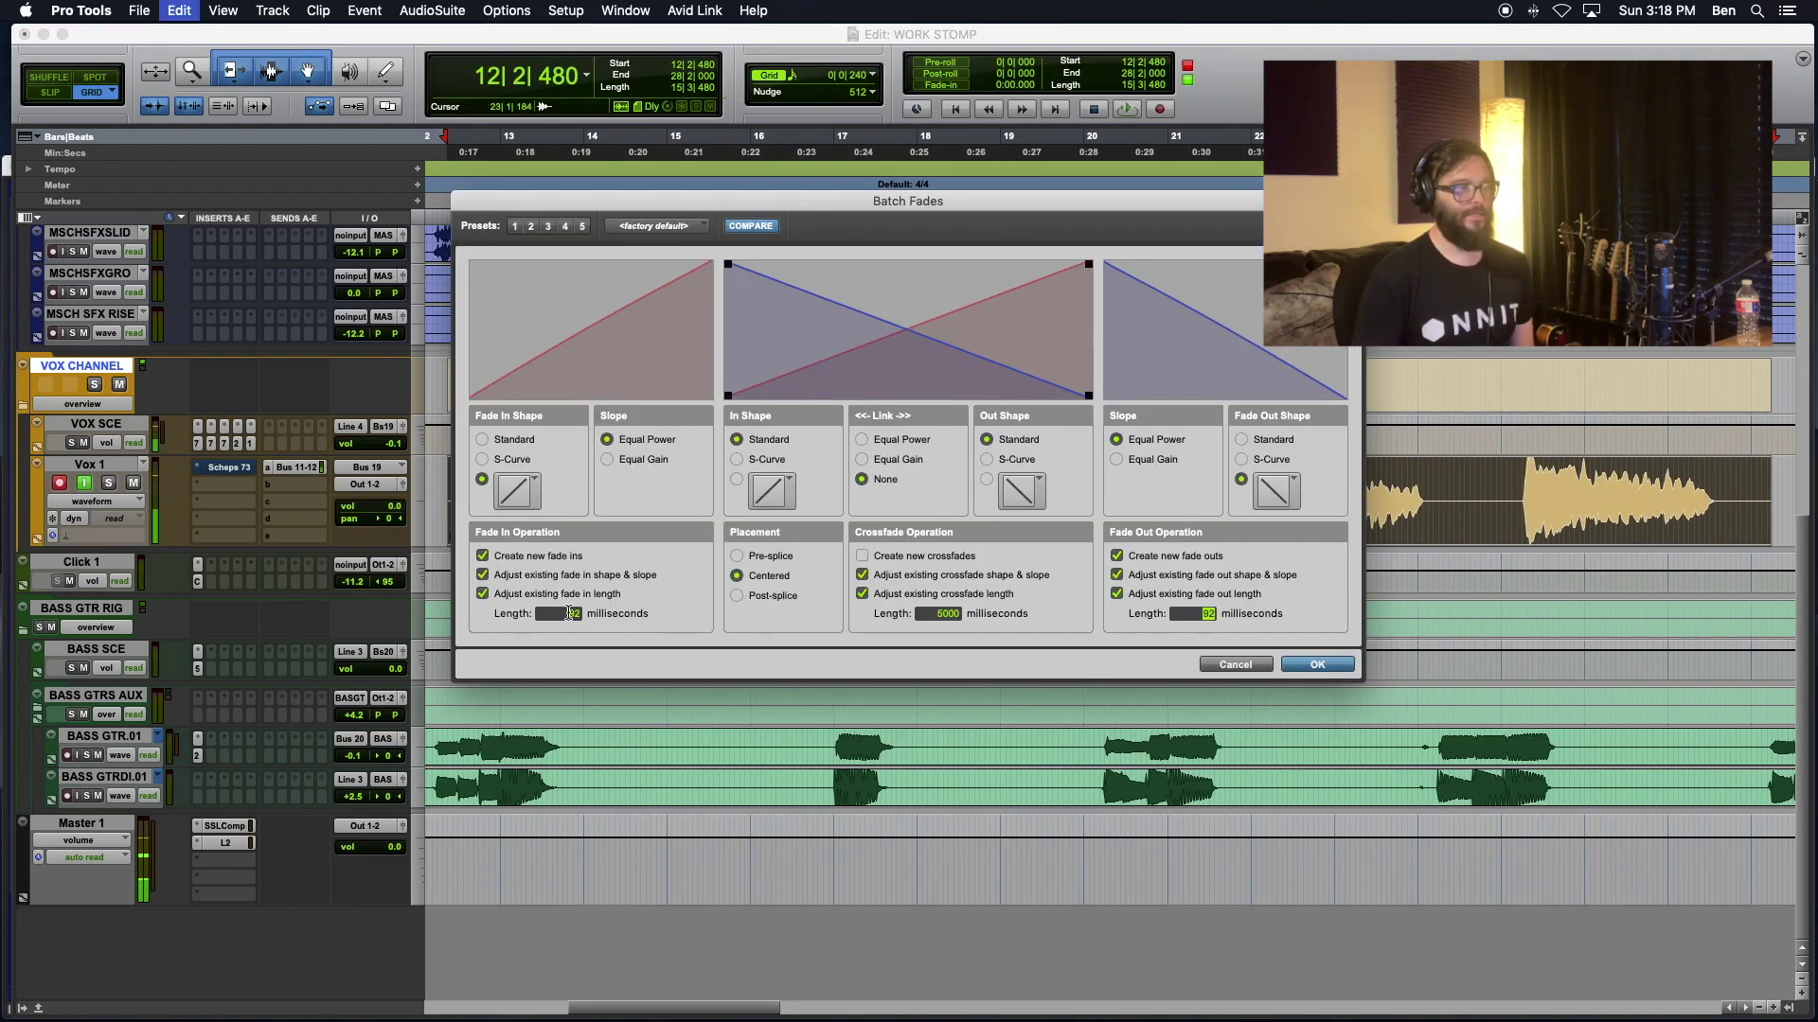
click(1317, 664)
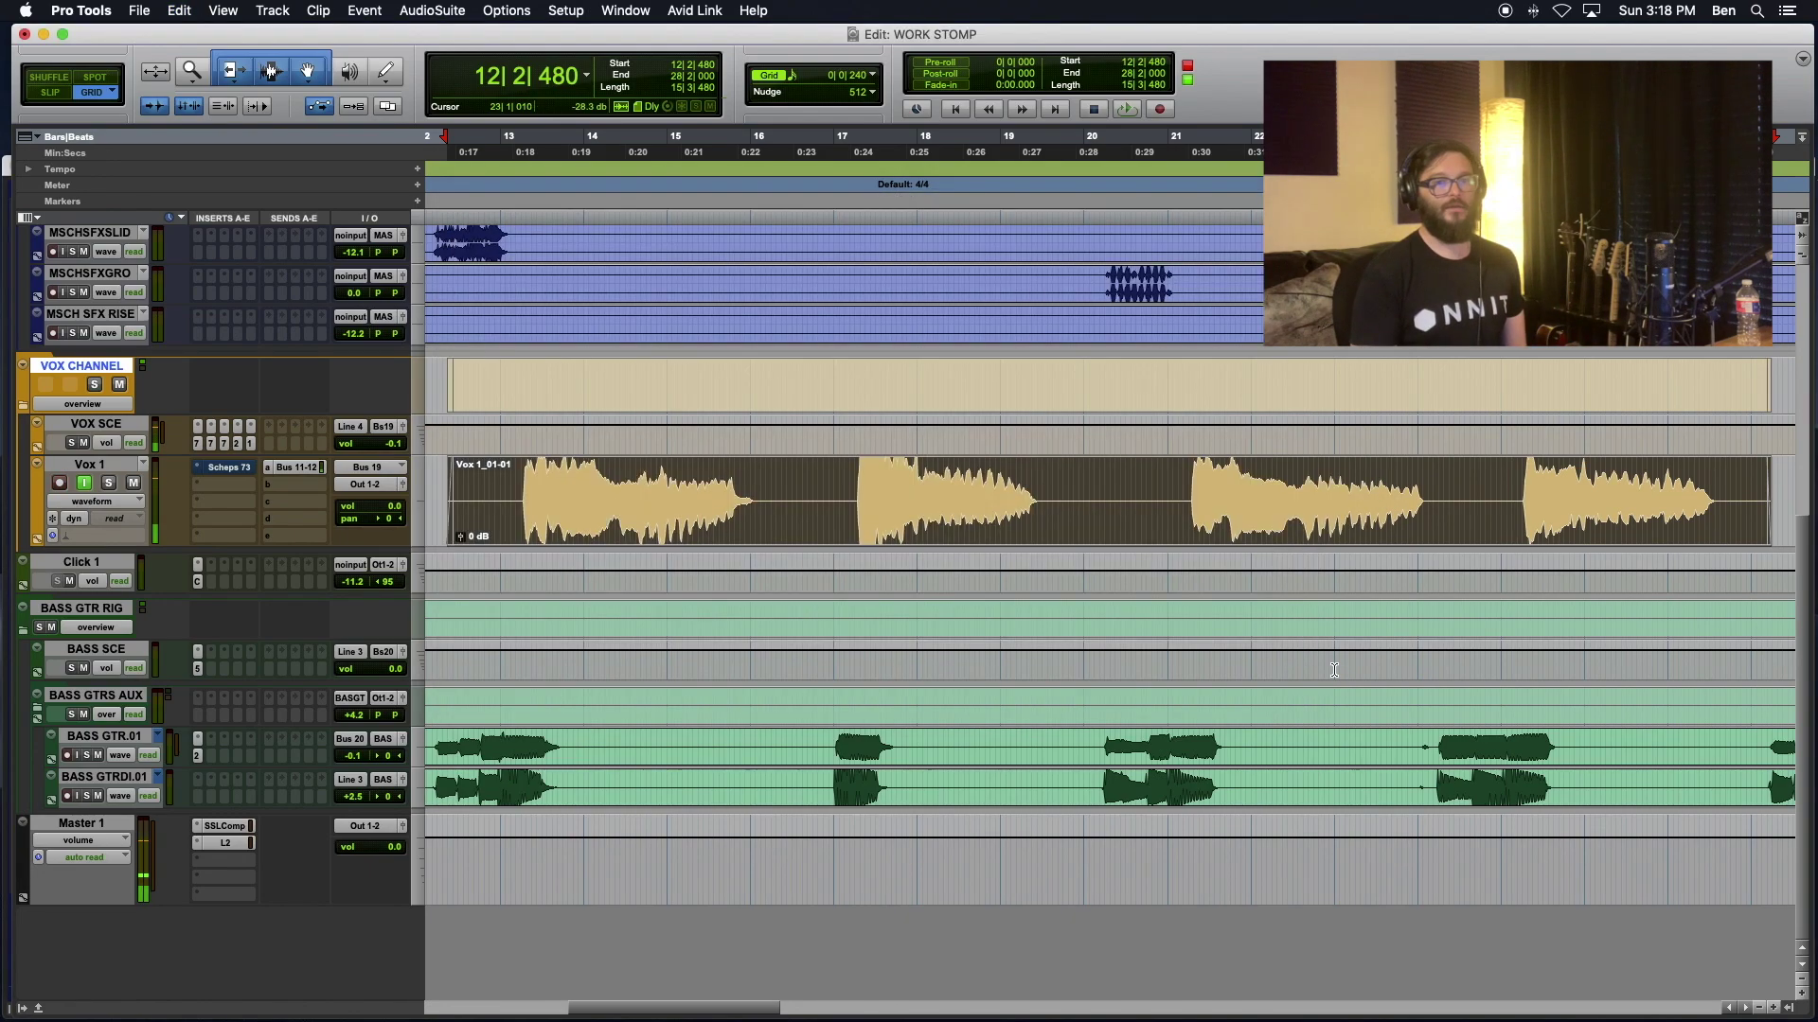
Step: Reselect the faded Vox 1 clip from 12|2|480 to 28|2|000 and check its place in the full song
click(566, 497)
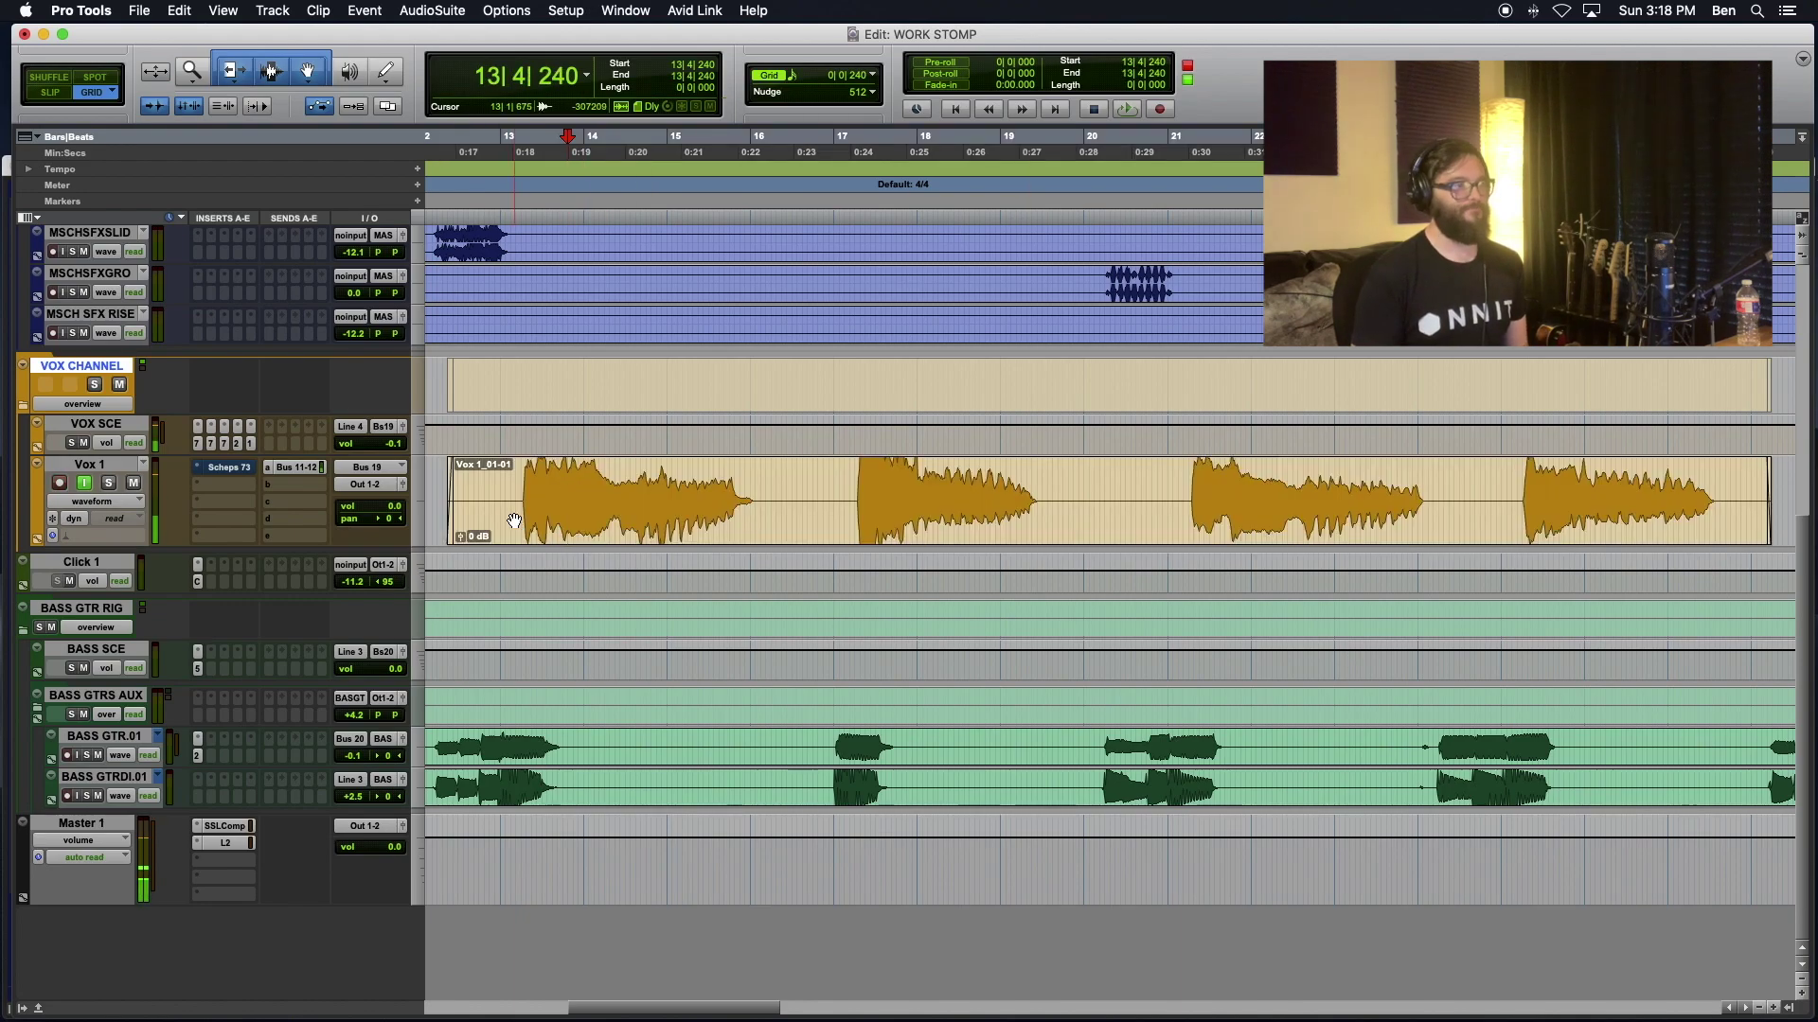
click(465, 535)
scroll(465, 534, left, 10)
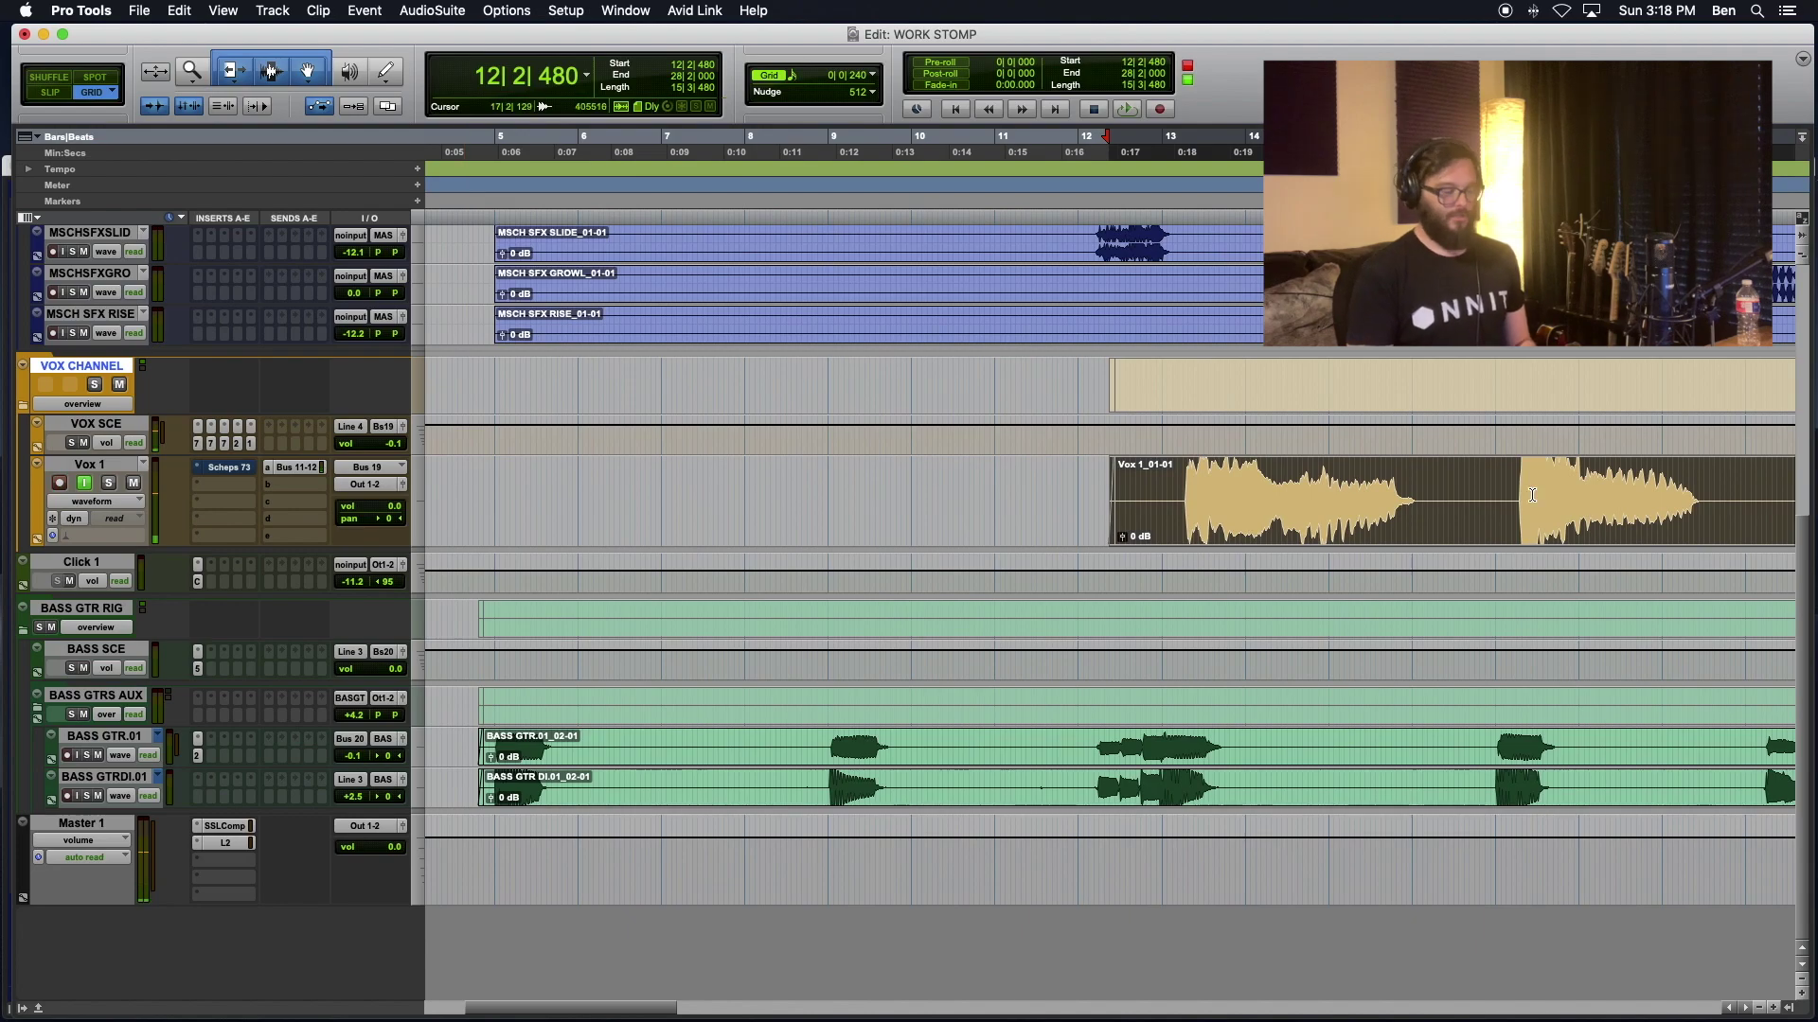
scroll(1531, 494, right, 10)
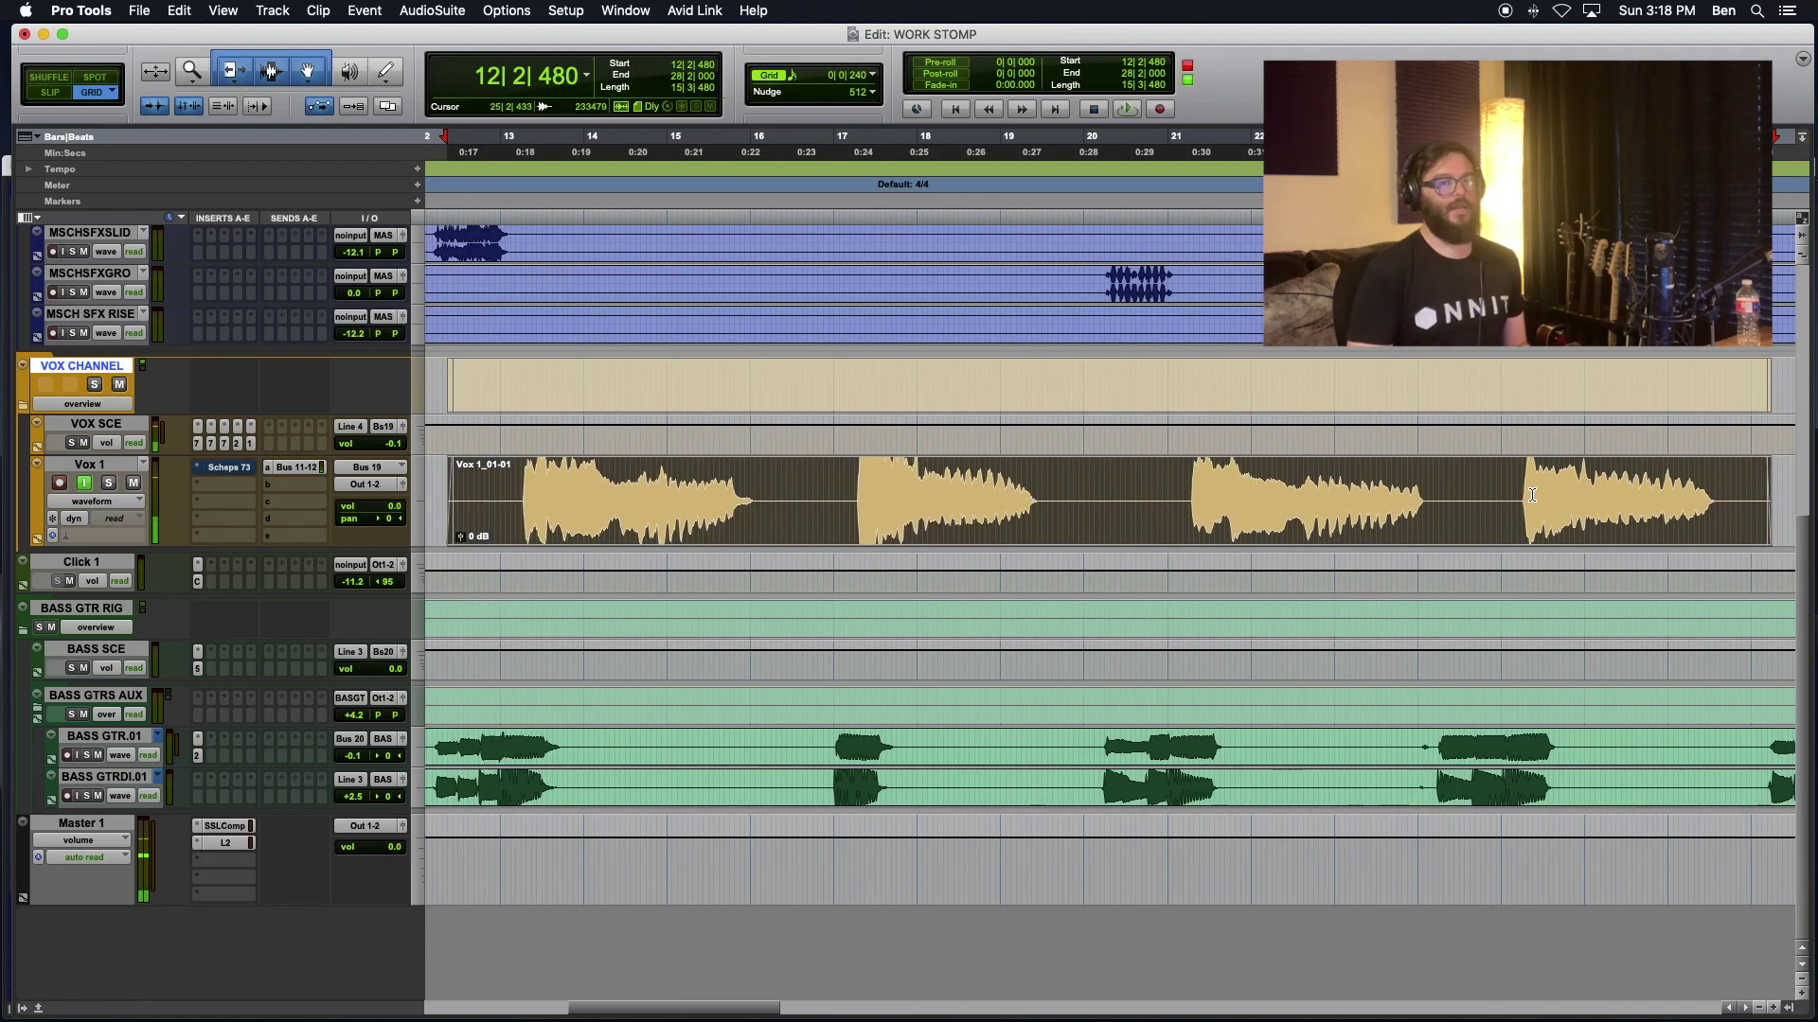
scroll(816, 532, down, 3)
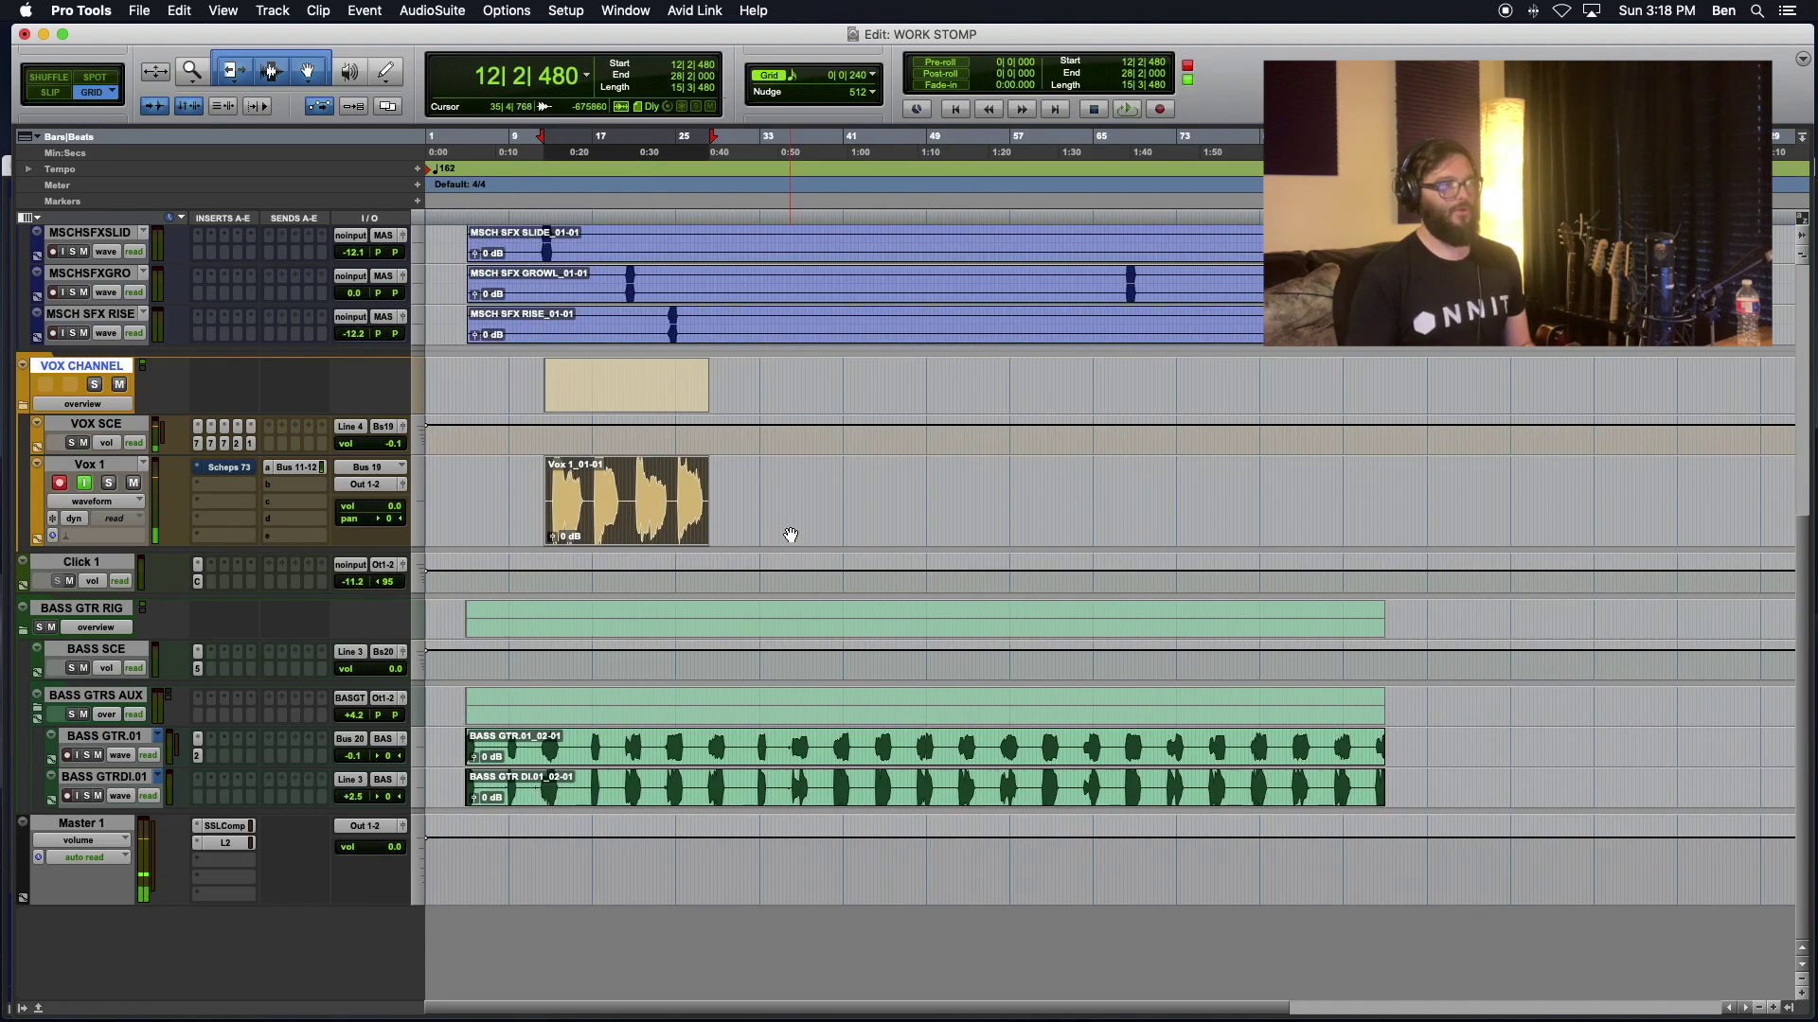
Step: Play the song from 11|3|720 to hear how the faded Vox 1 clip enters
click(536, 477)
key(space)
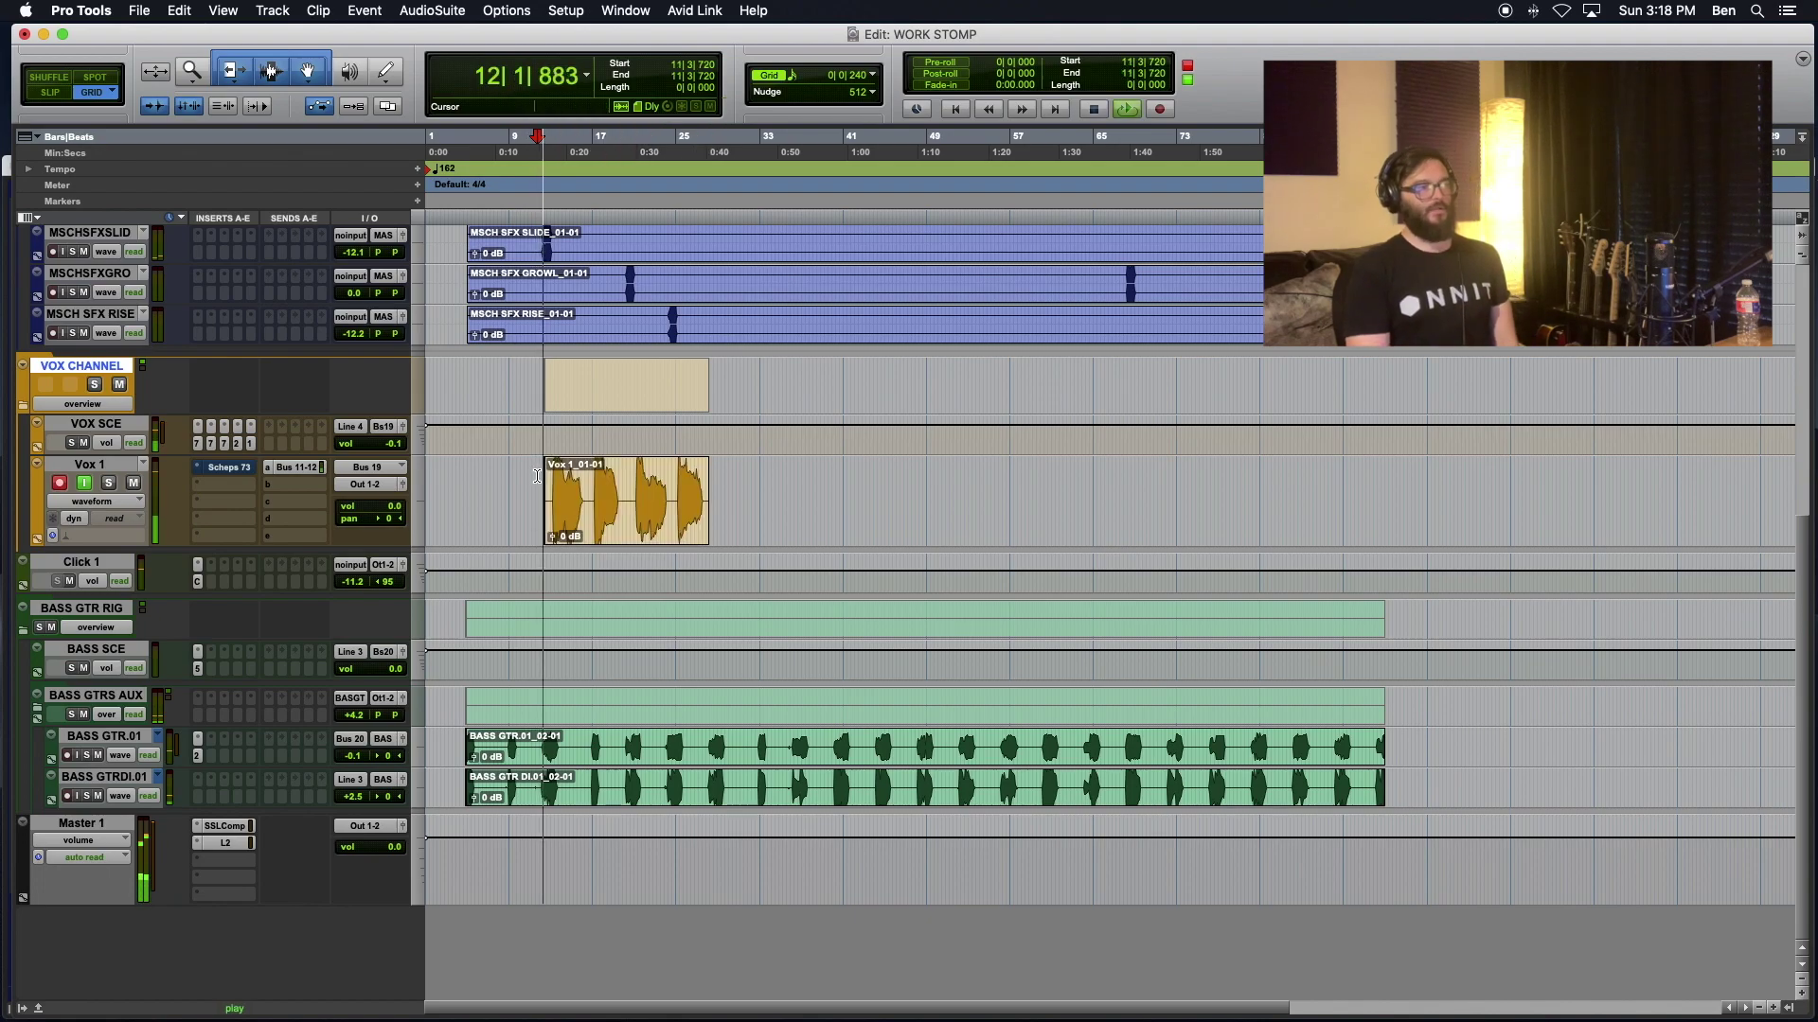
key(space)
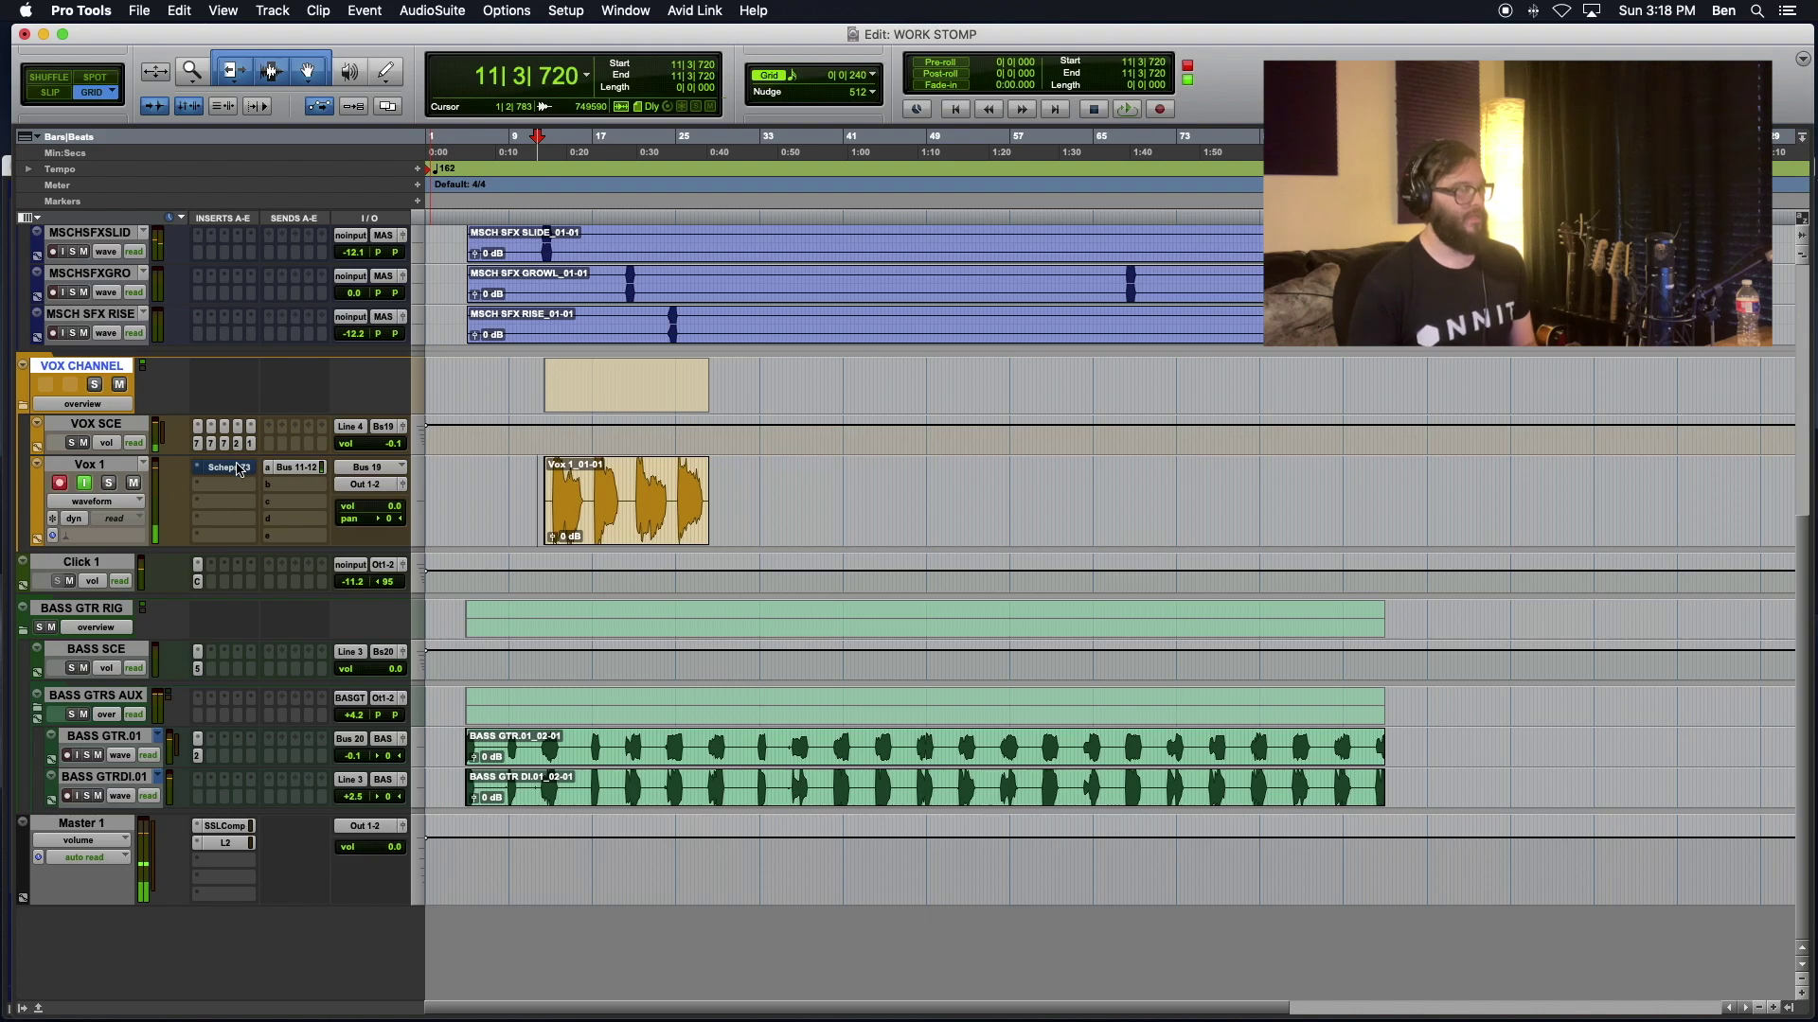
Step: Turn off input monitoring on Vox 1, take its Scheps 73 insert out of bypass, and save the session during playback
click(87, 485)
super+click(237, 466)
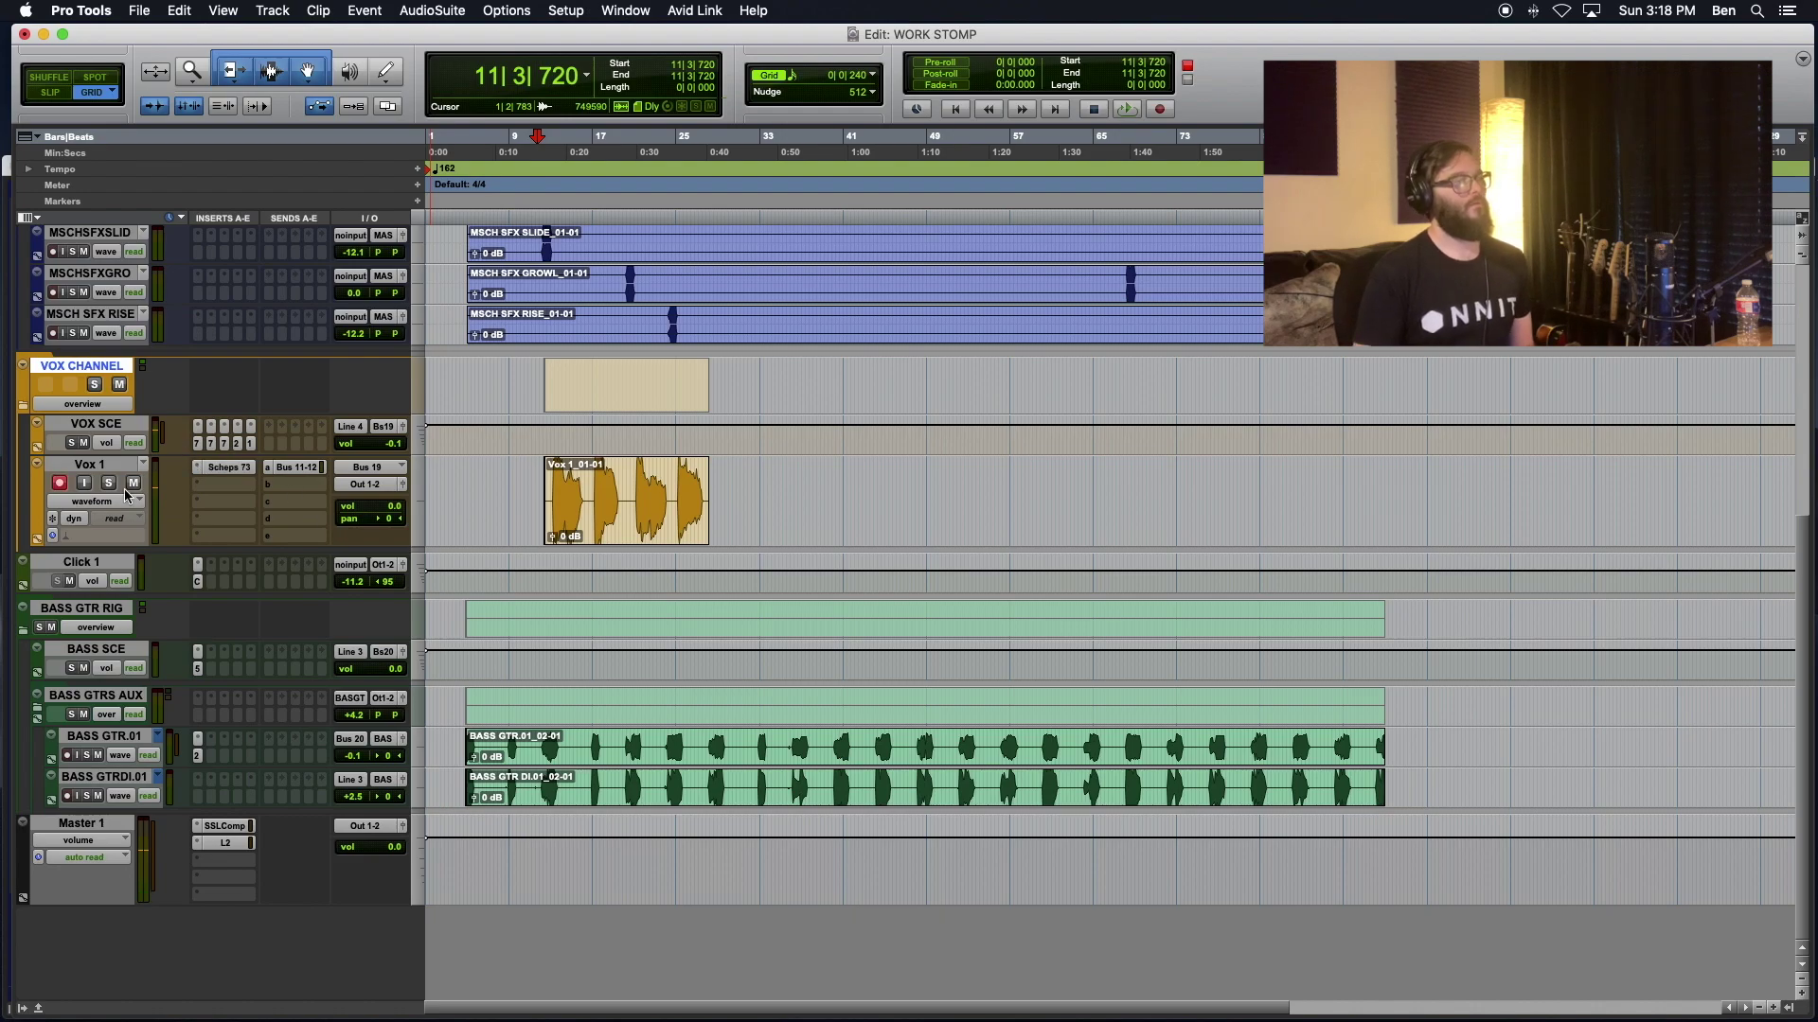
key(space)
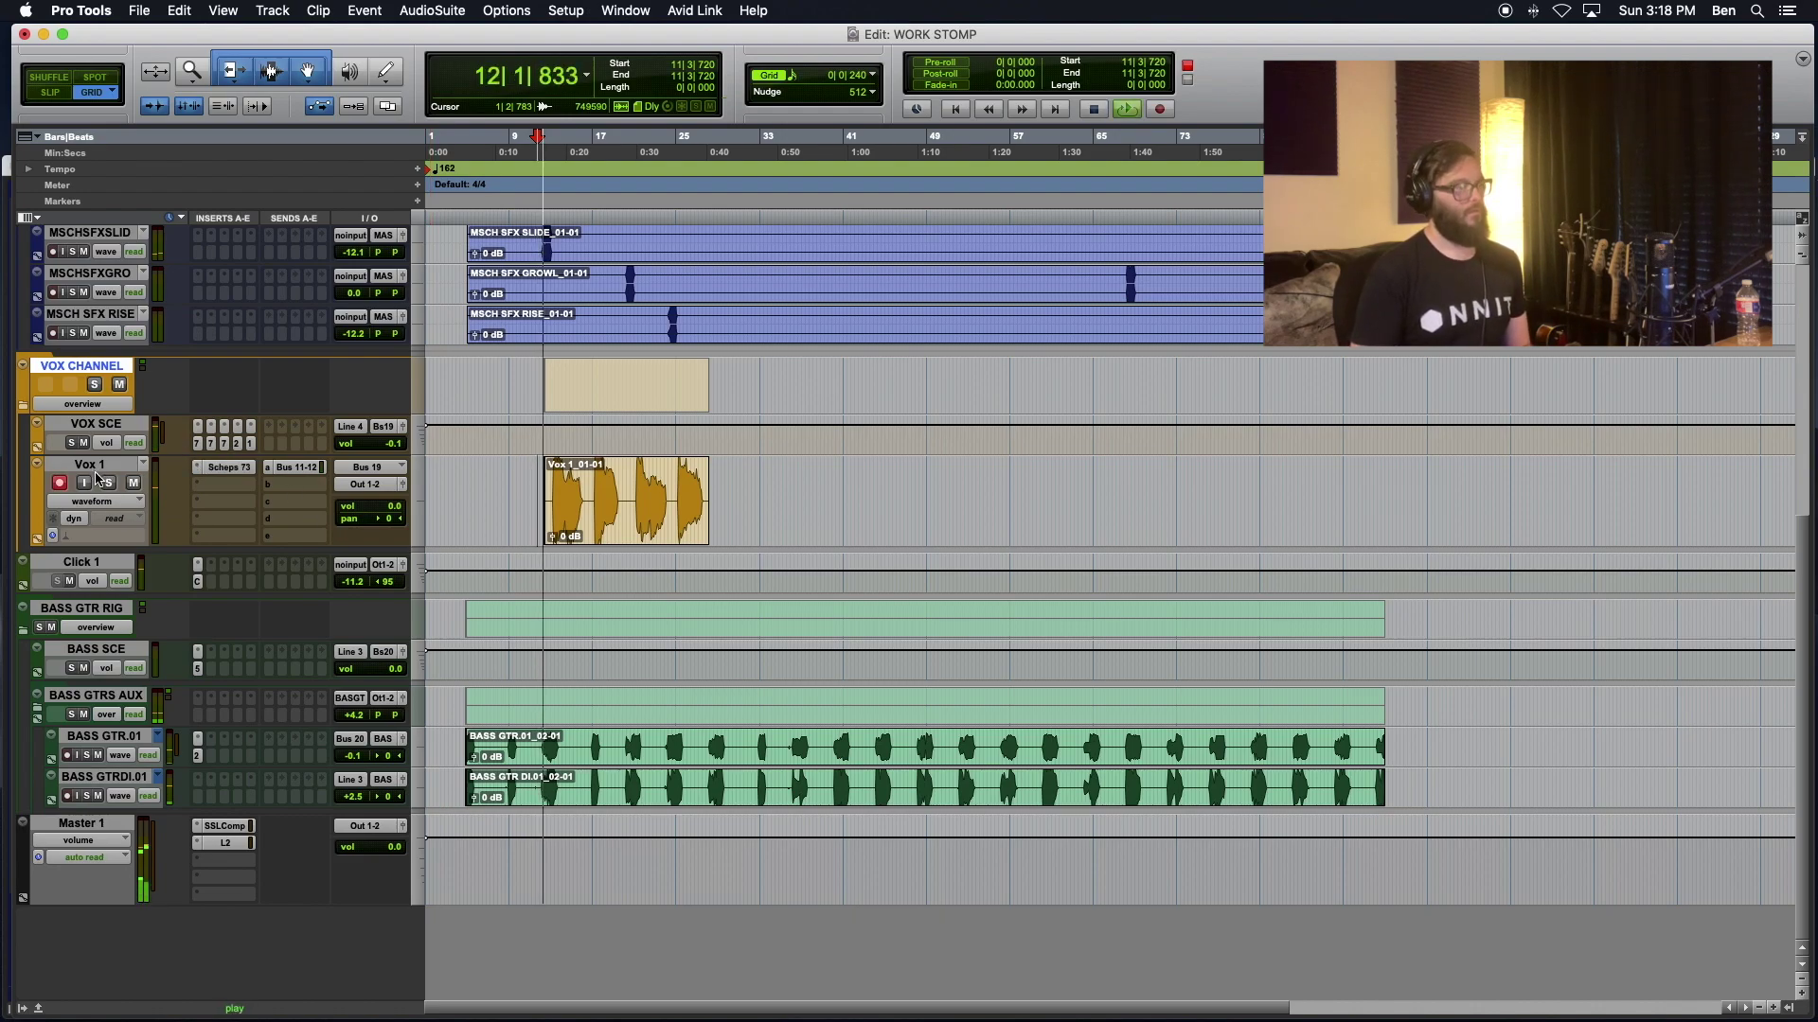
click(88, 464)
key(super+s)
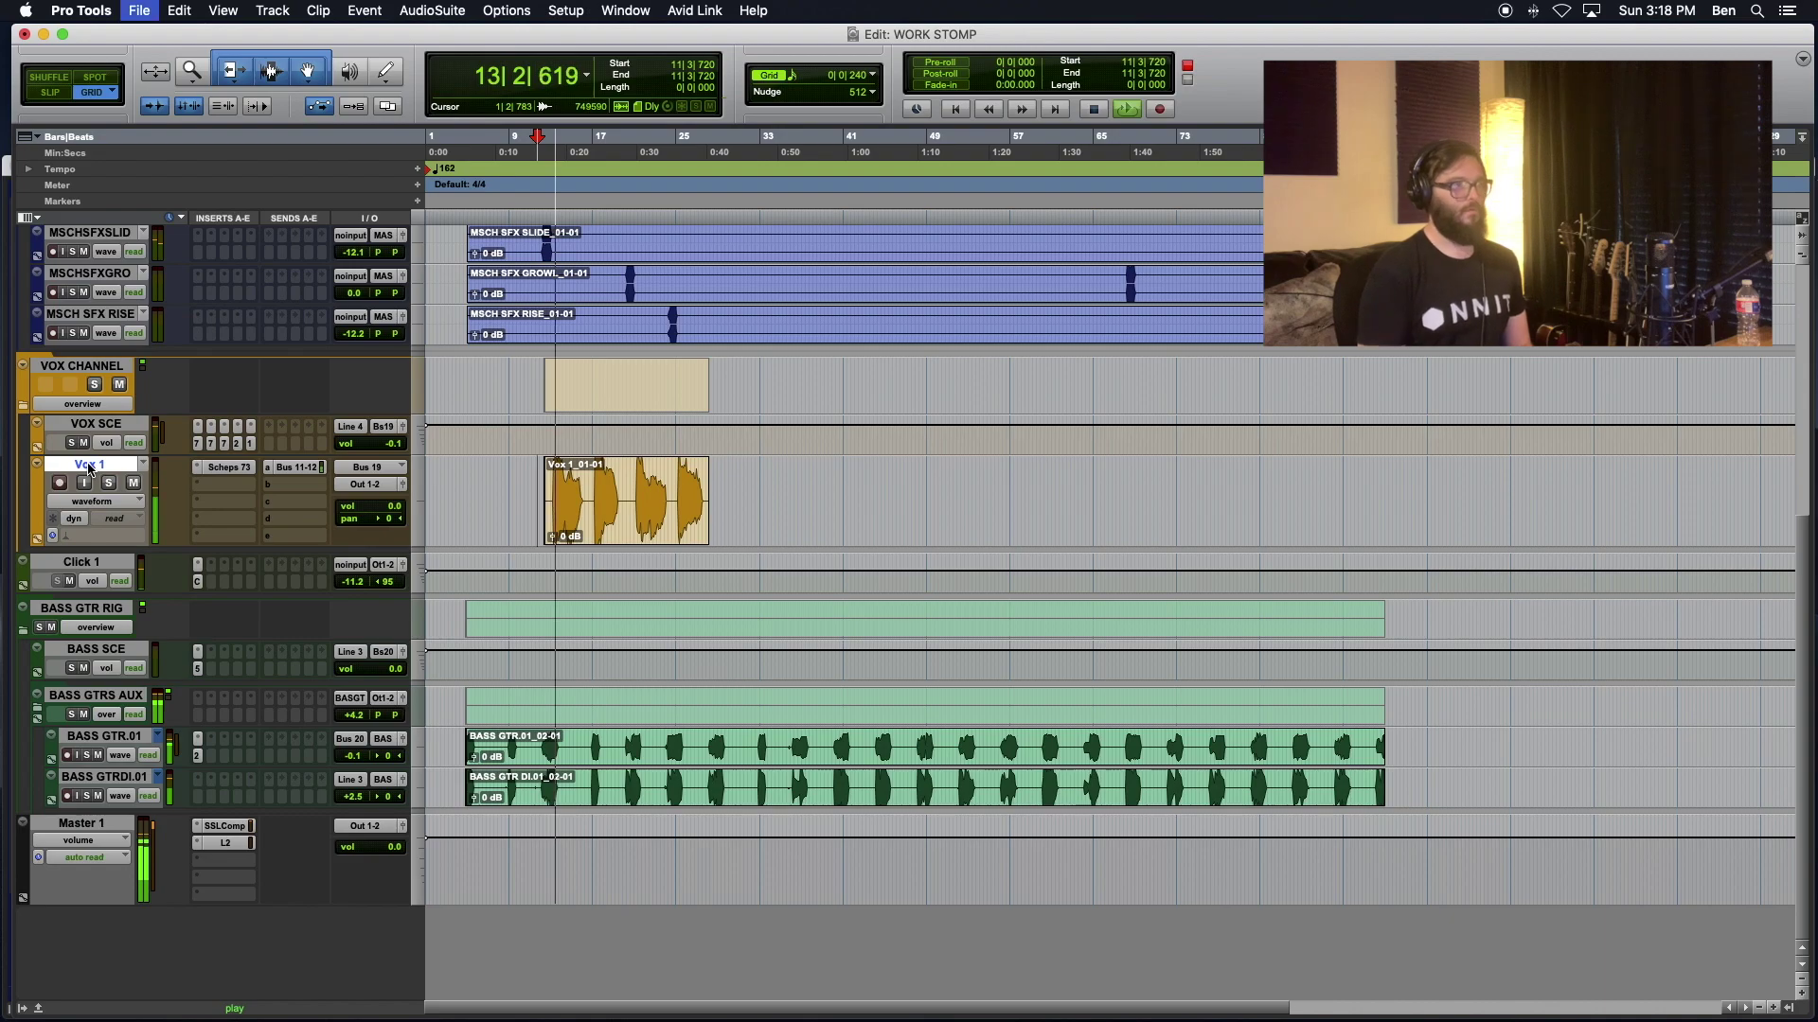
key(super+n)
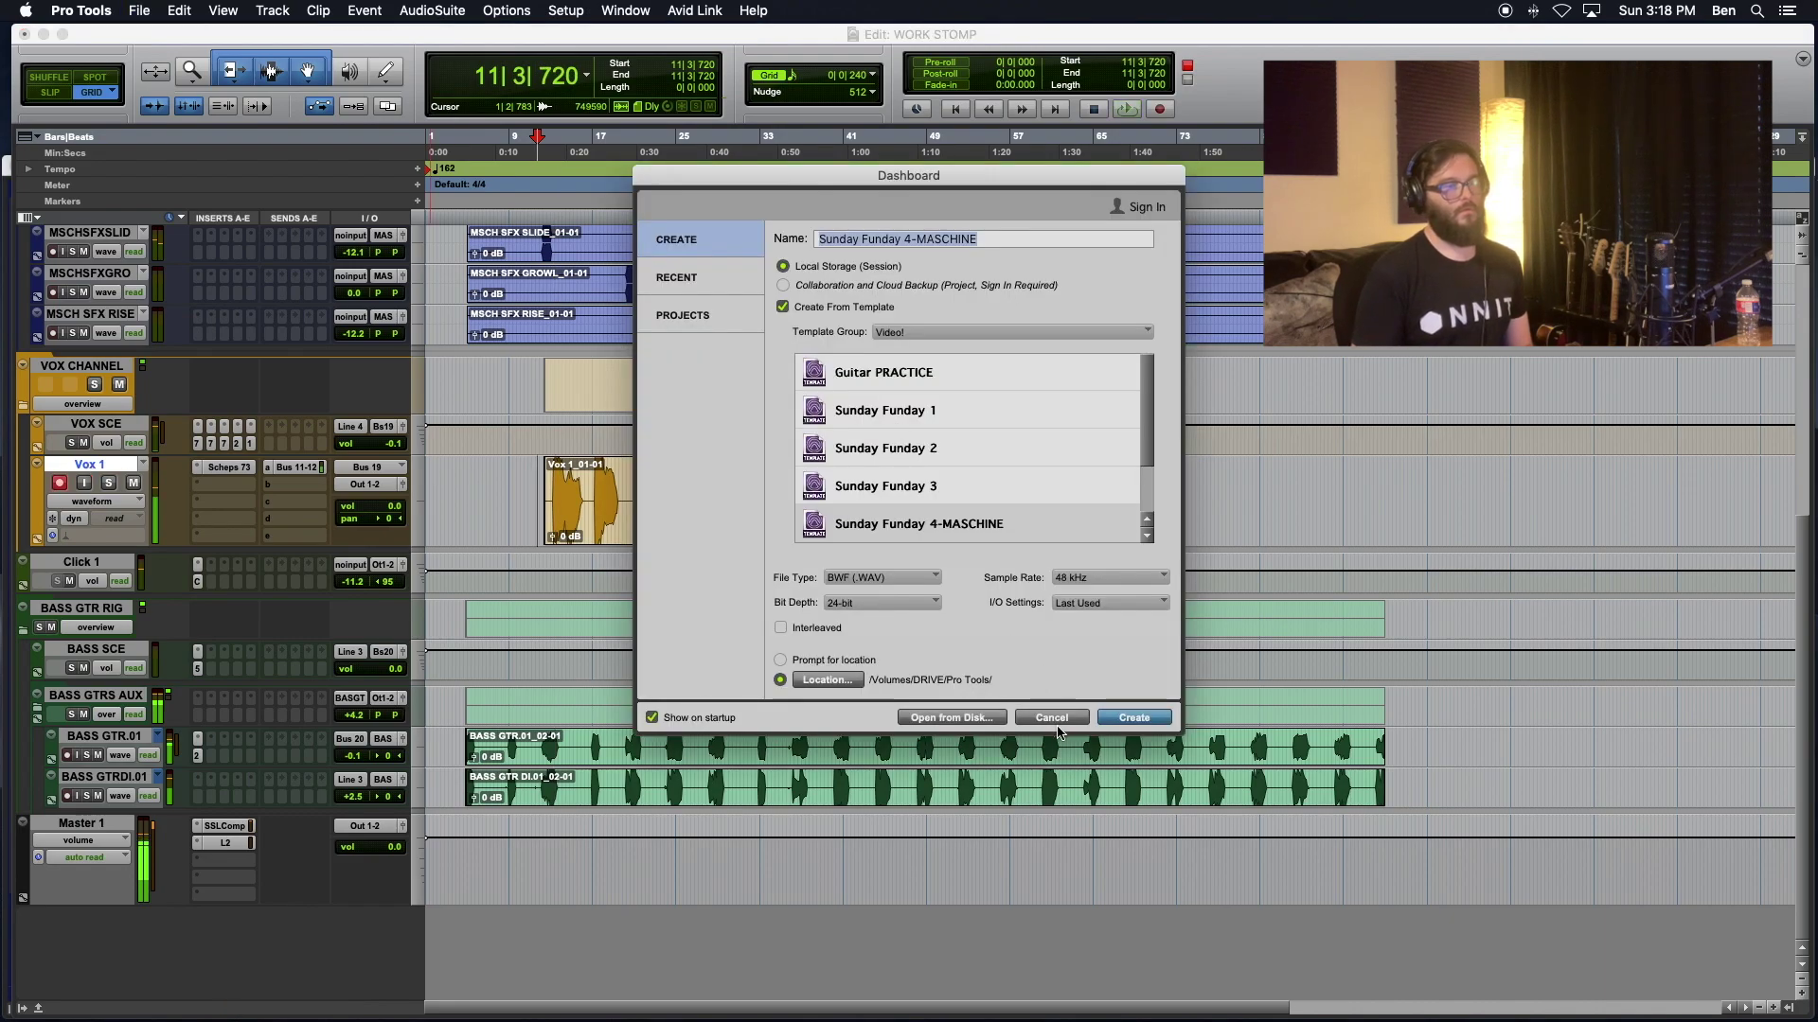
key(Escape)
key(space)
key(super+shift+n)
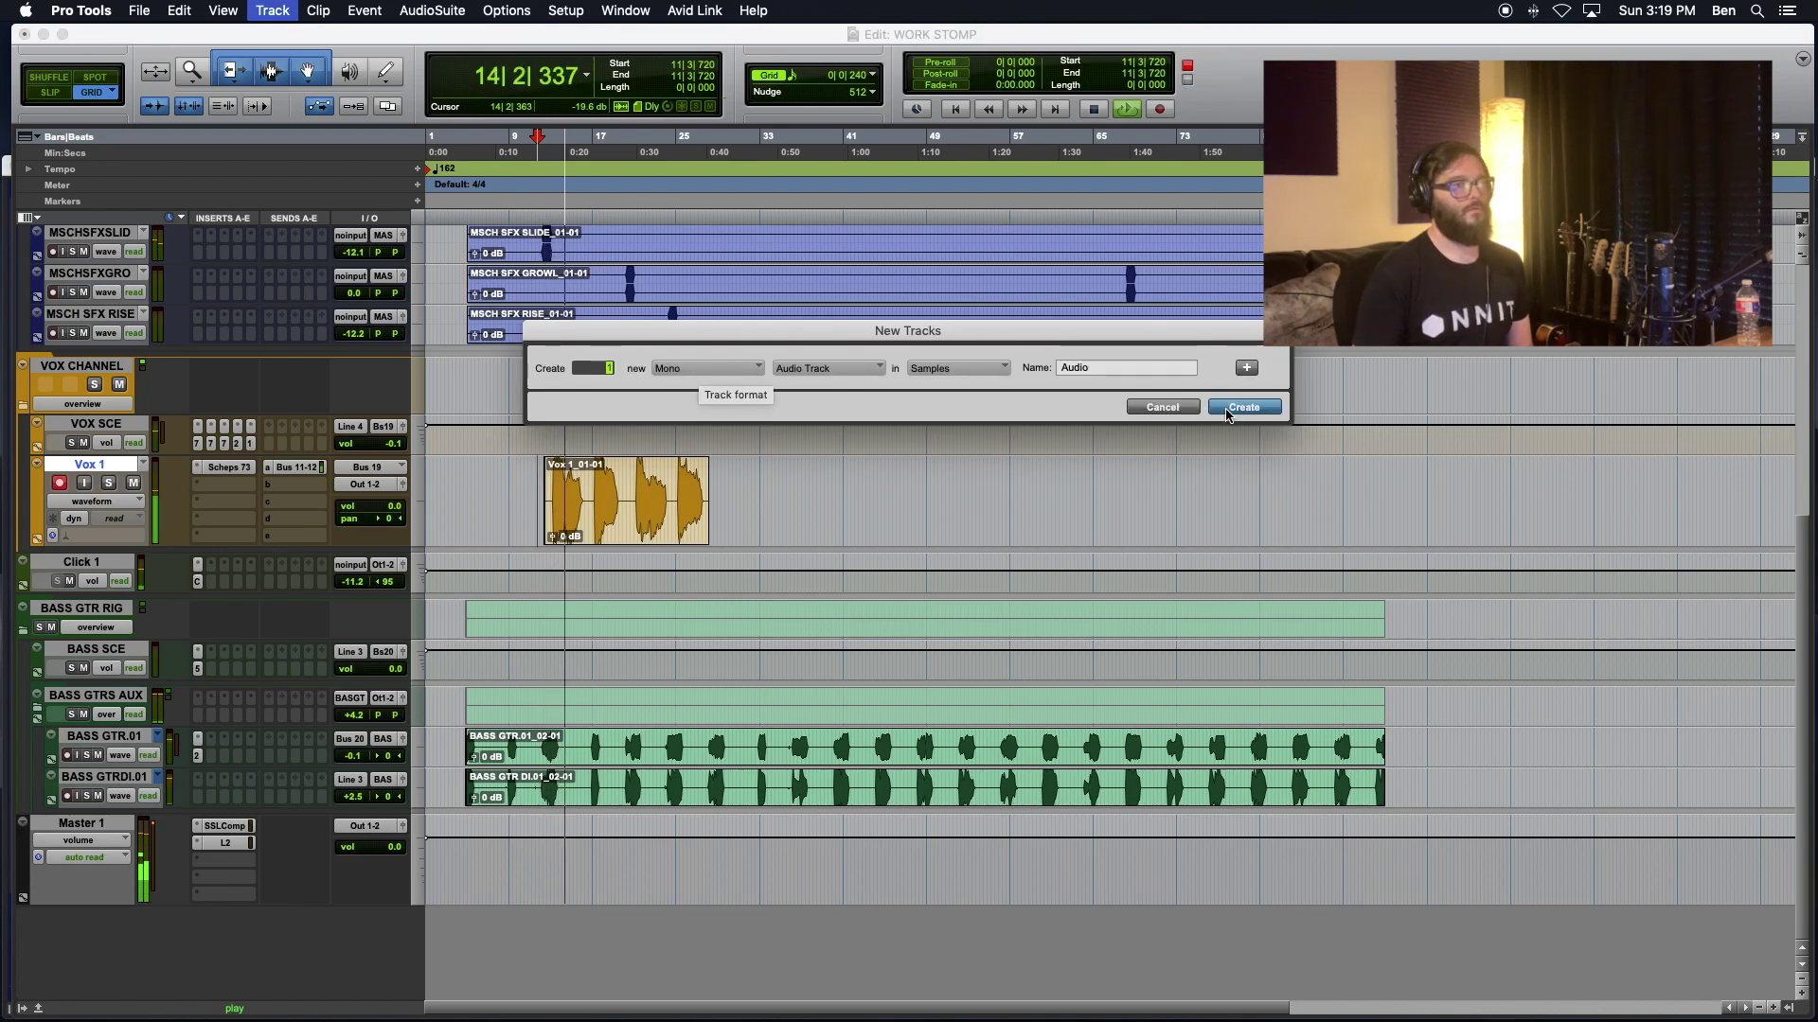
click(1173, 407)
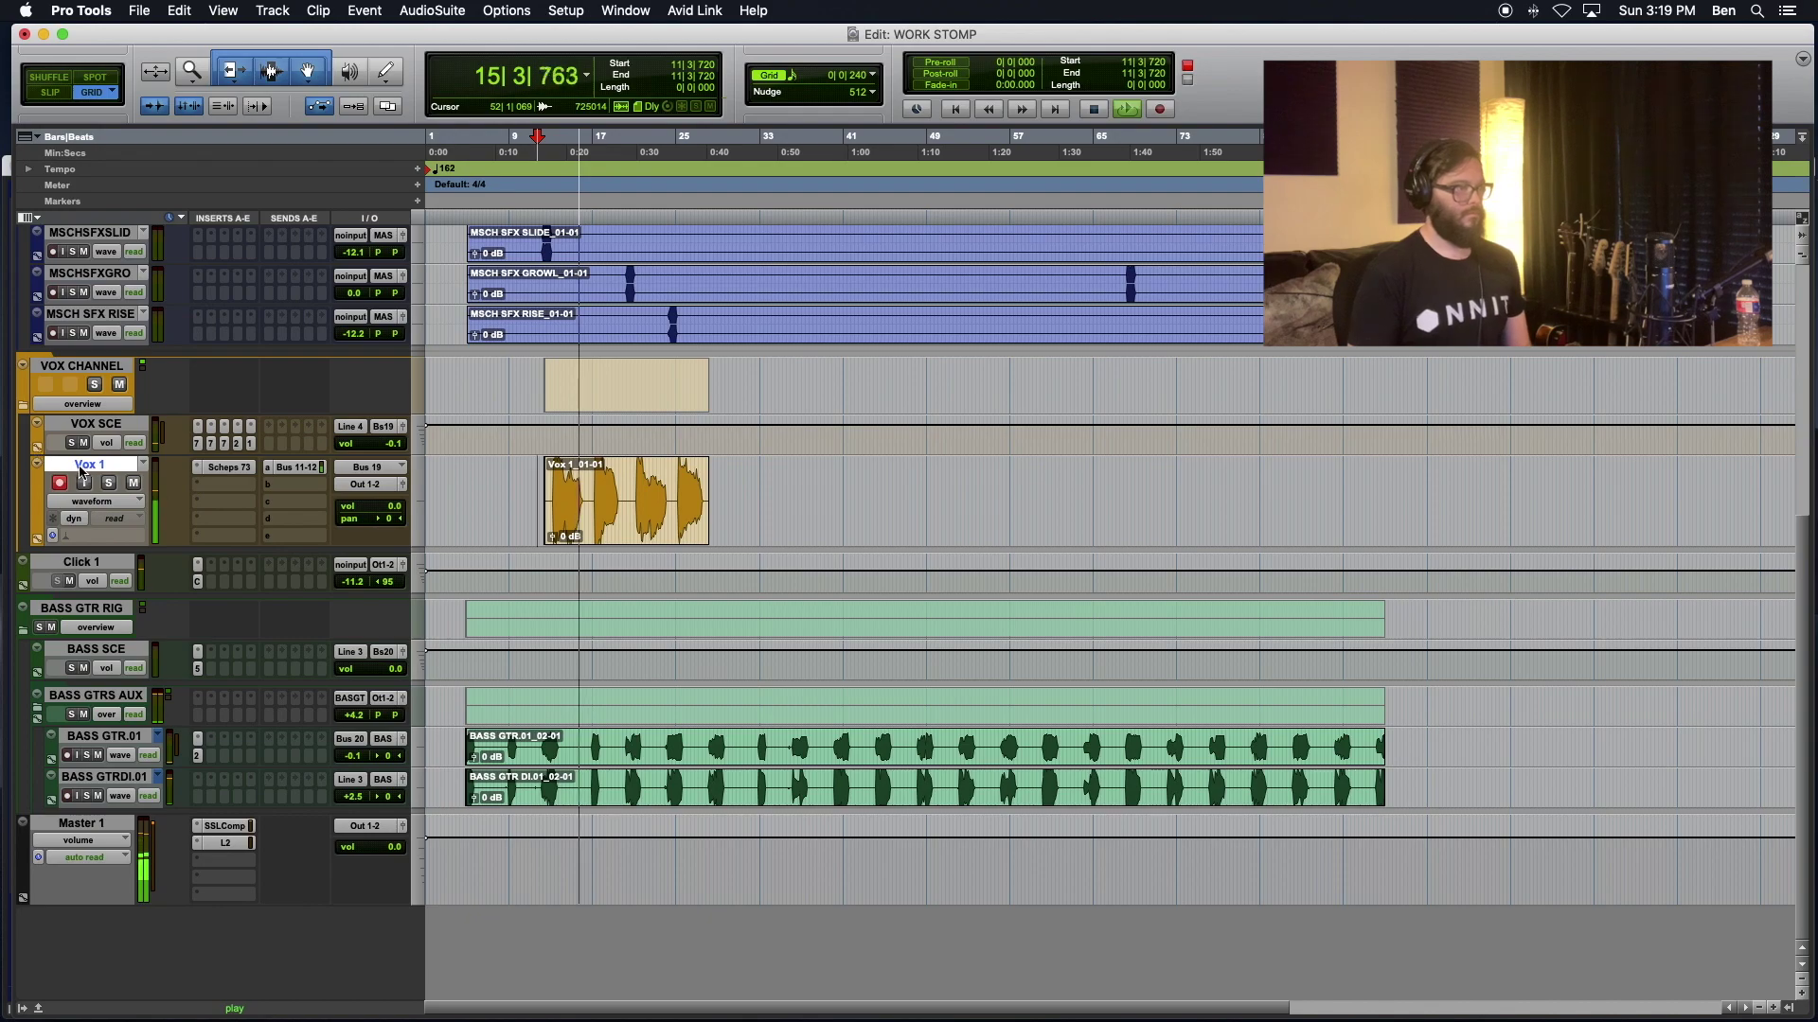
Step: Duplicate the Vox 1 track once without its active playlist and inserts, and turn on input monitoring on the copy
key(alt+shift+d)
click(859, 354)
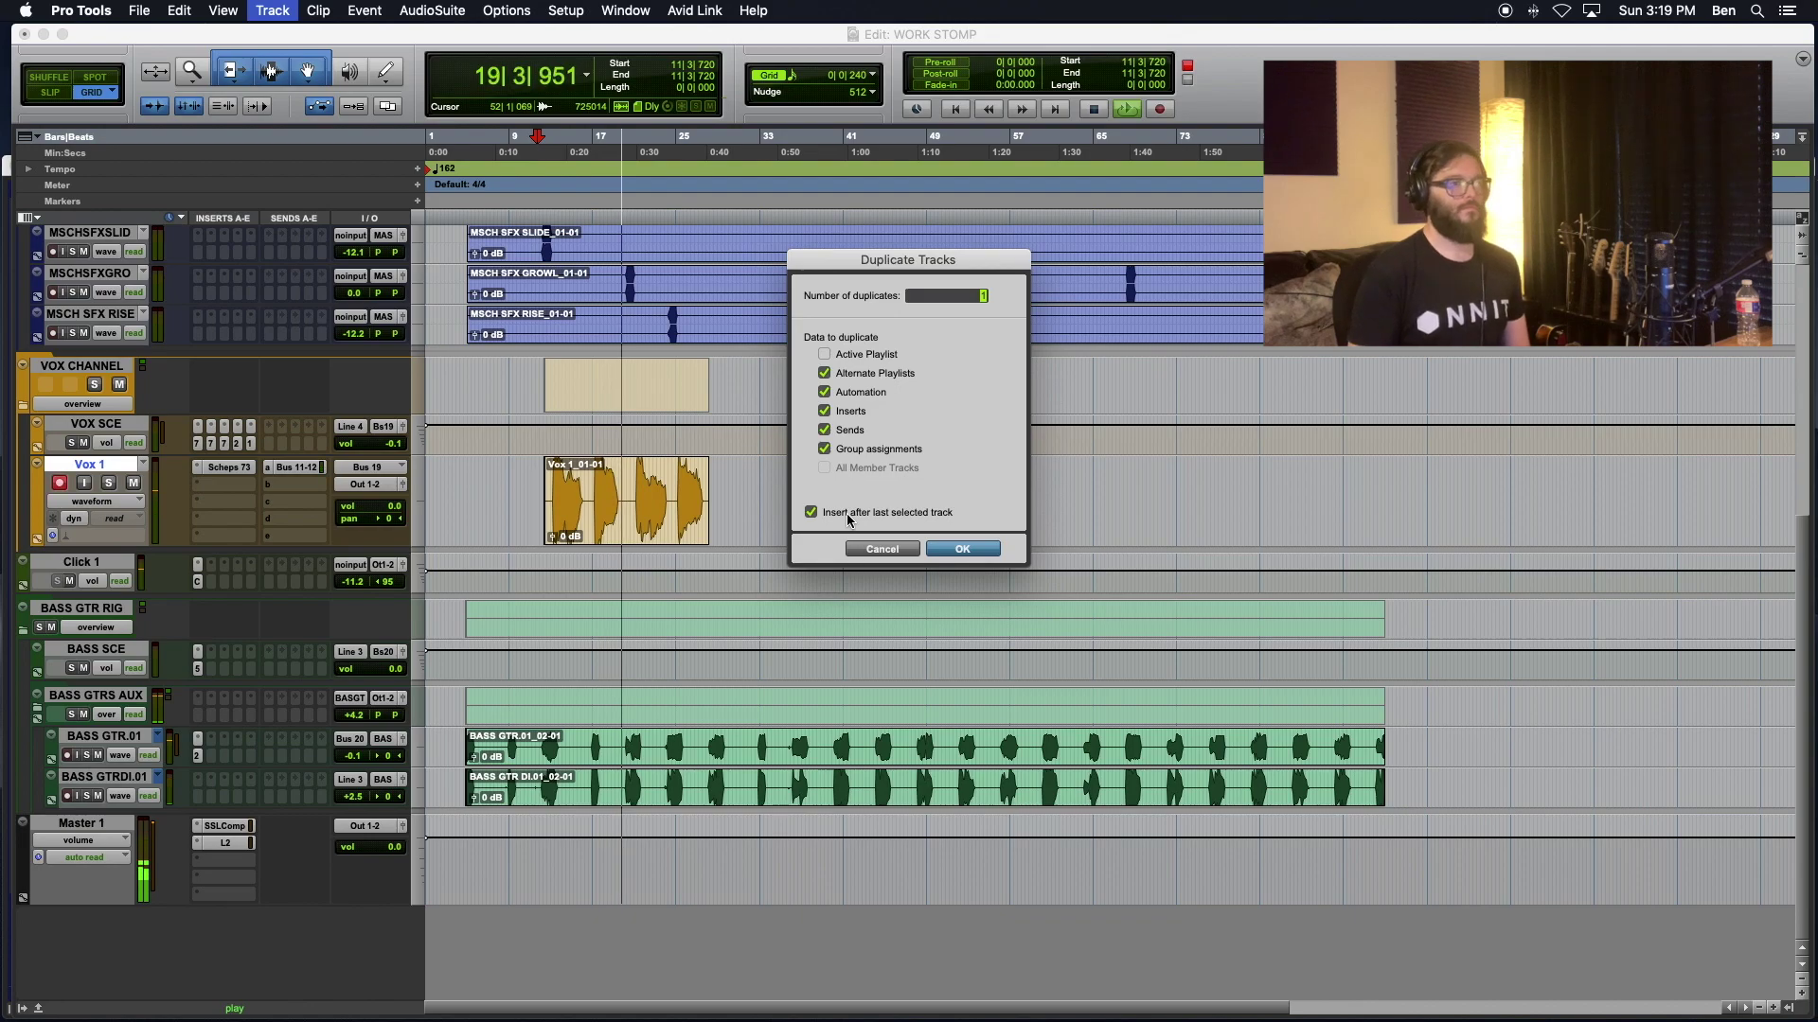
click(849, 413)
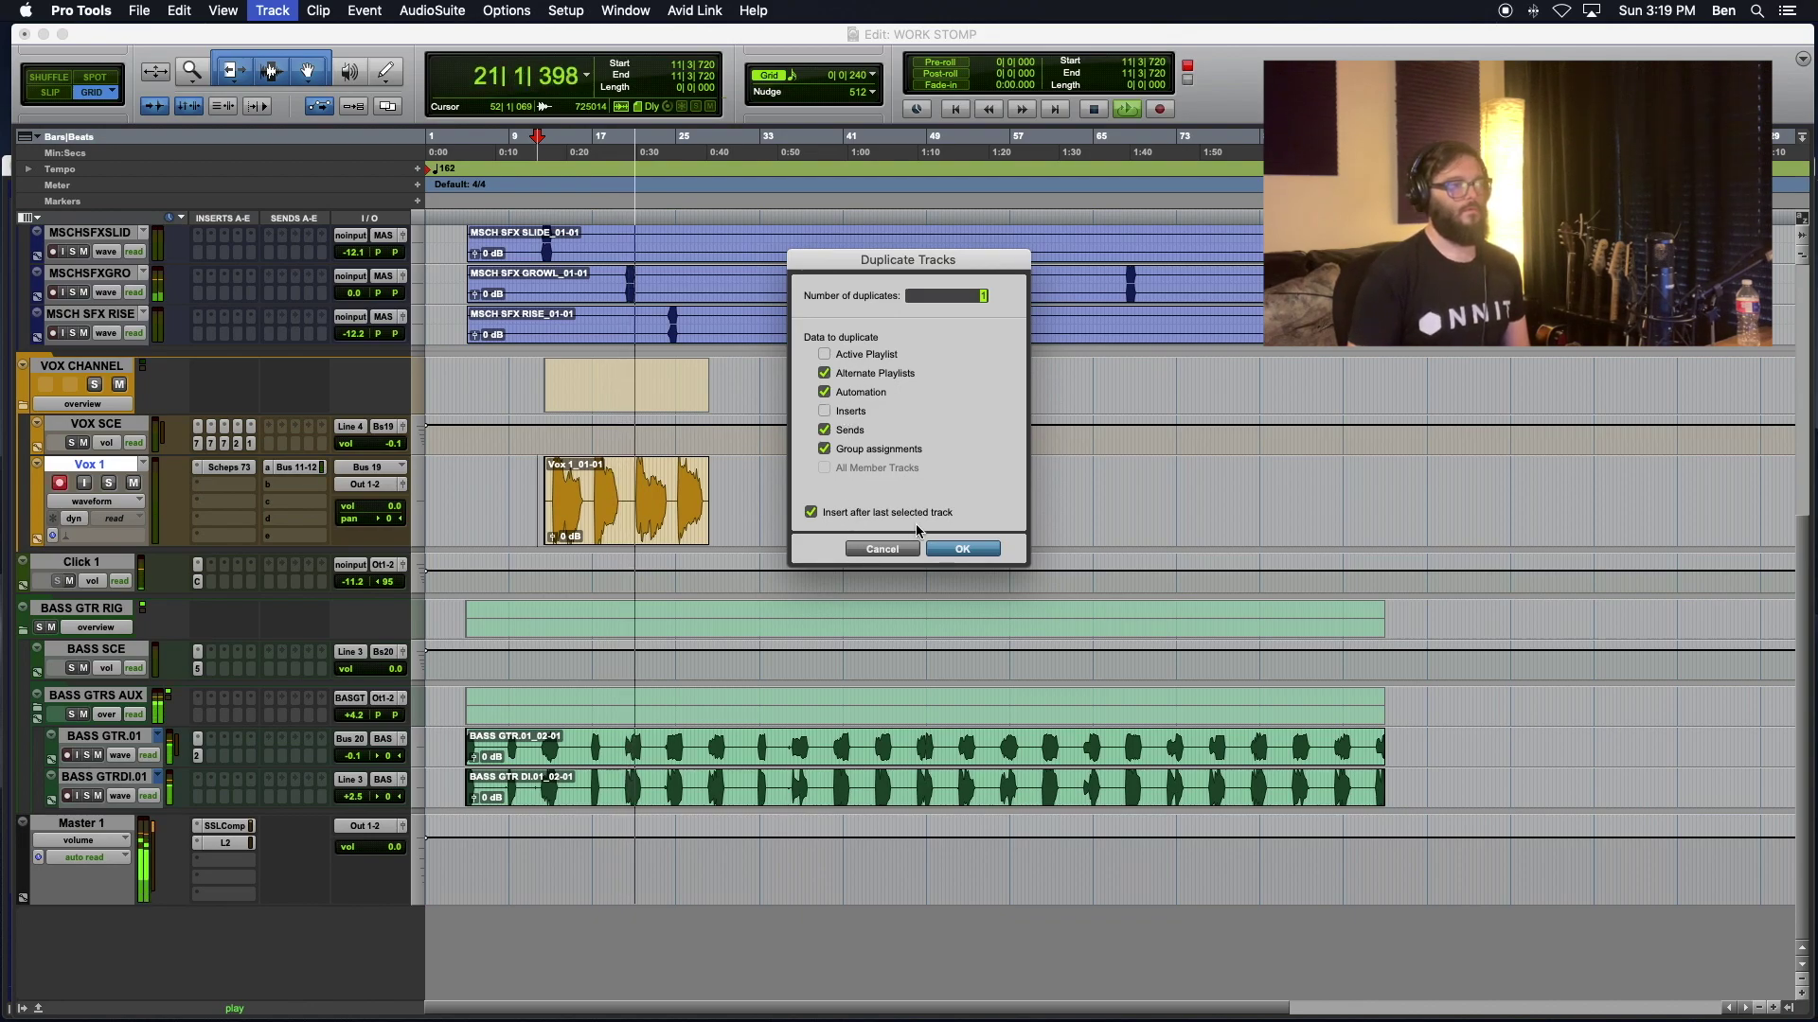
click(945, 551)
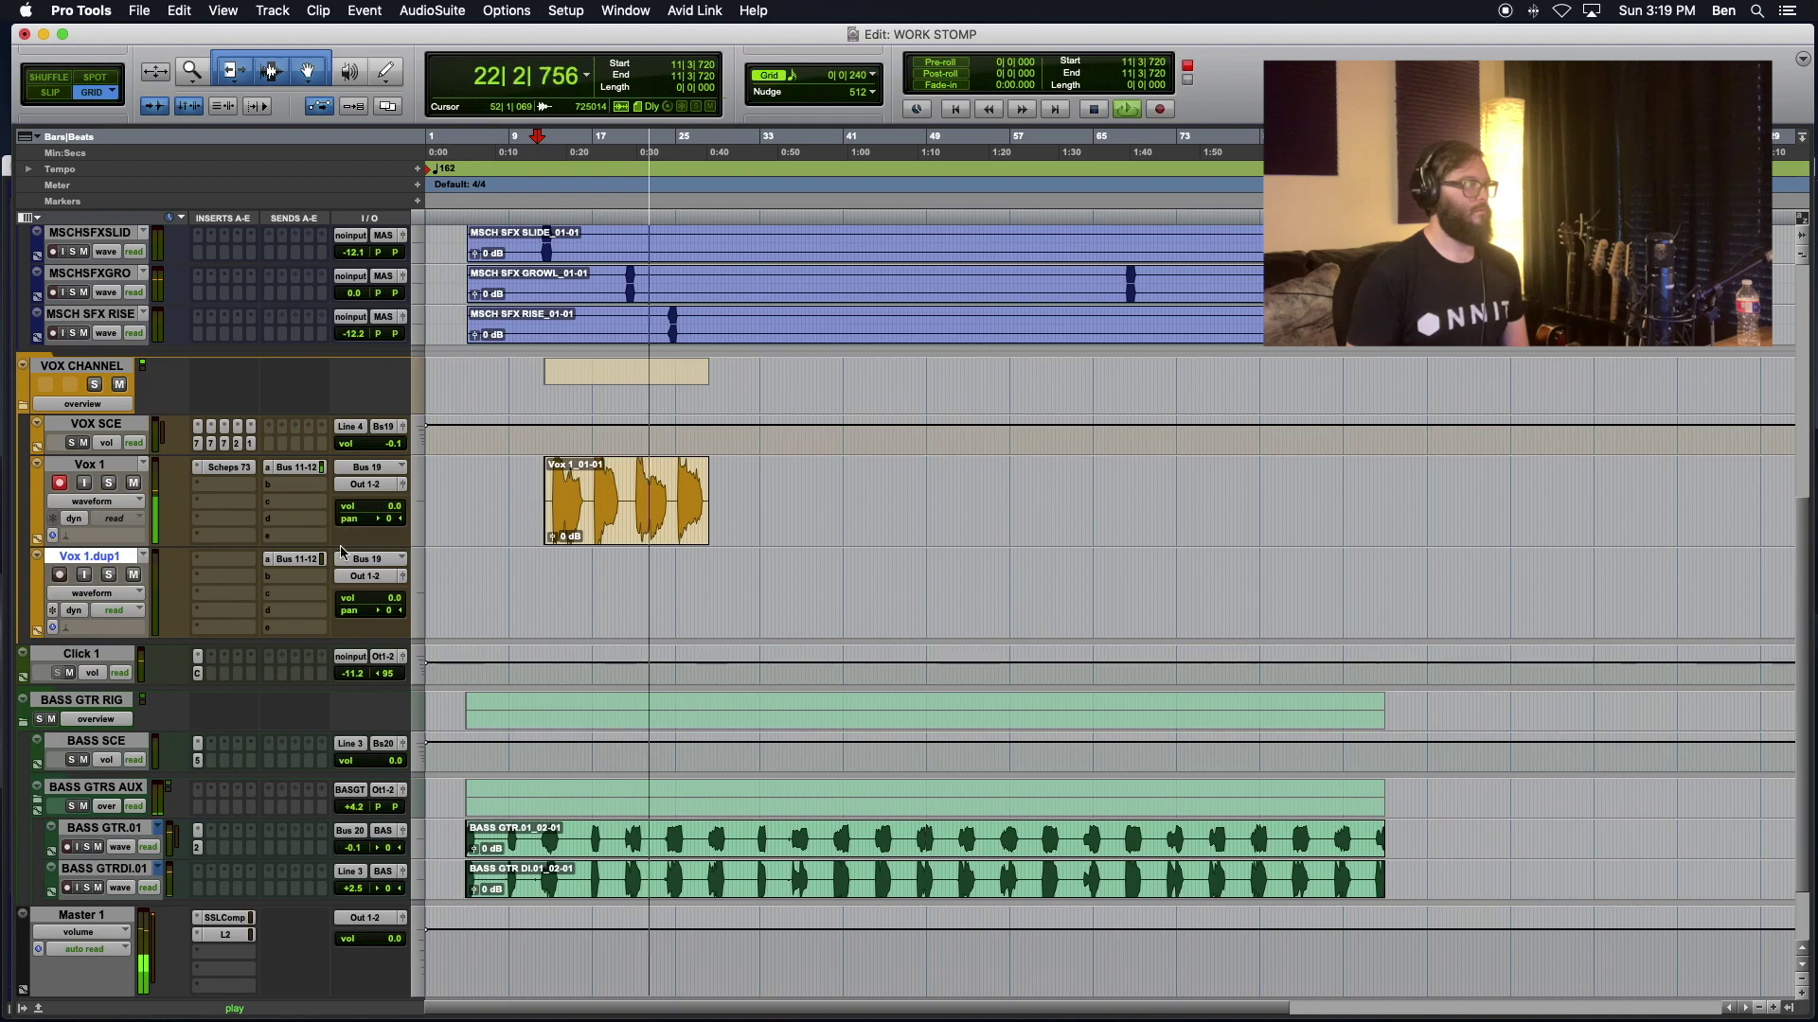
click(83, 574)
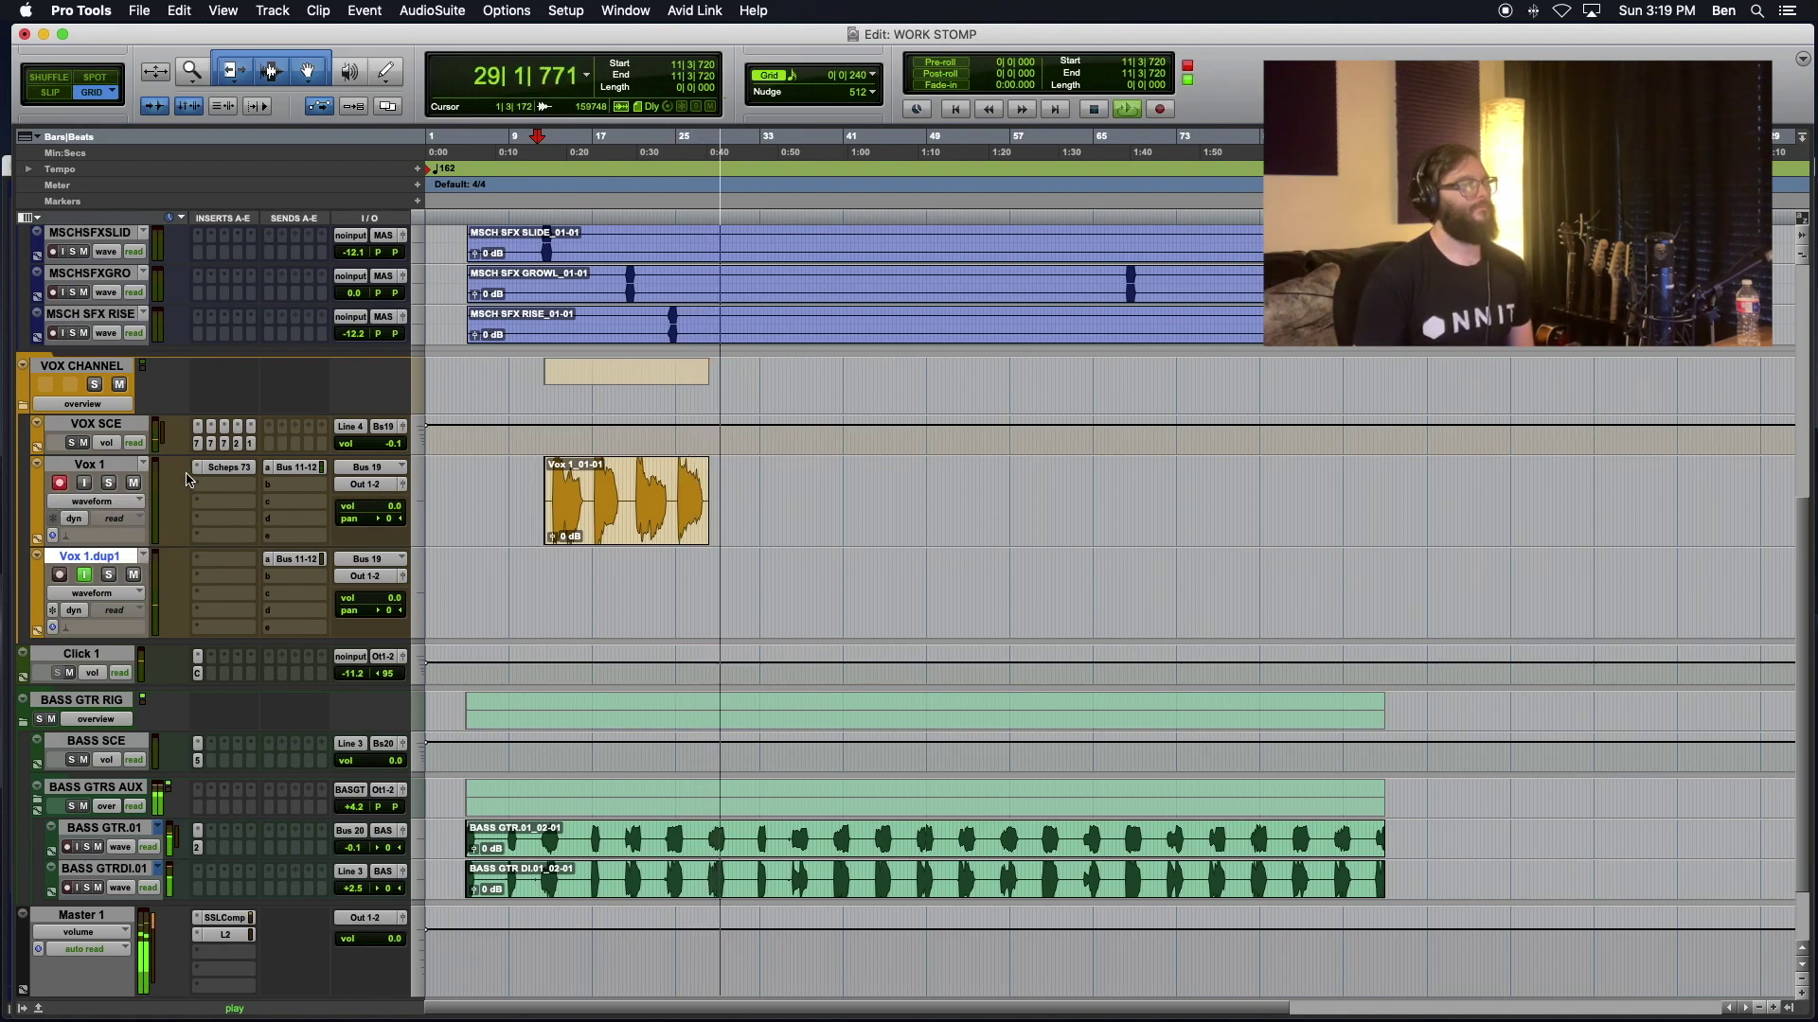
key(space)
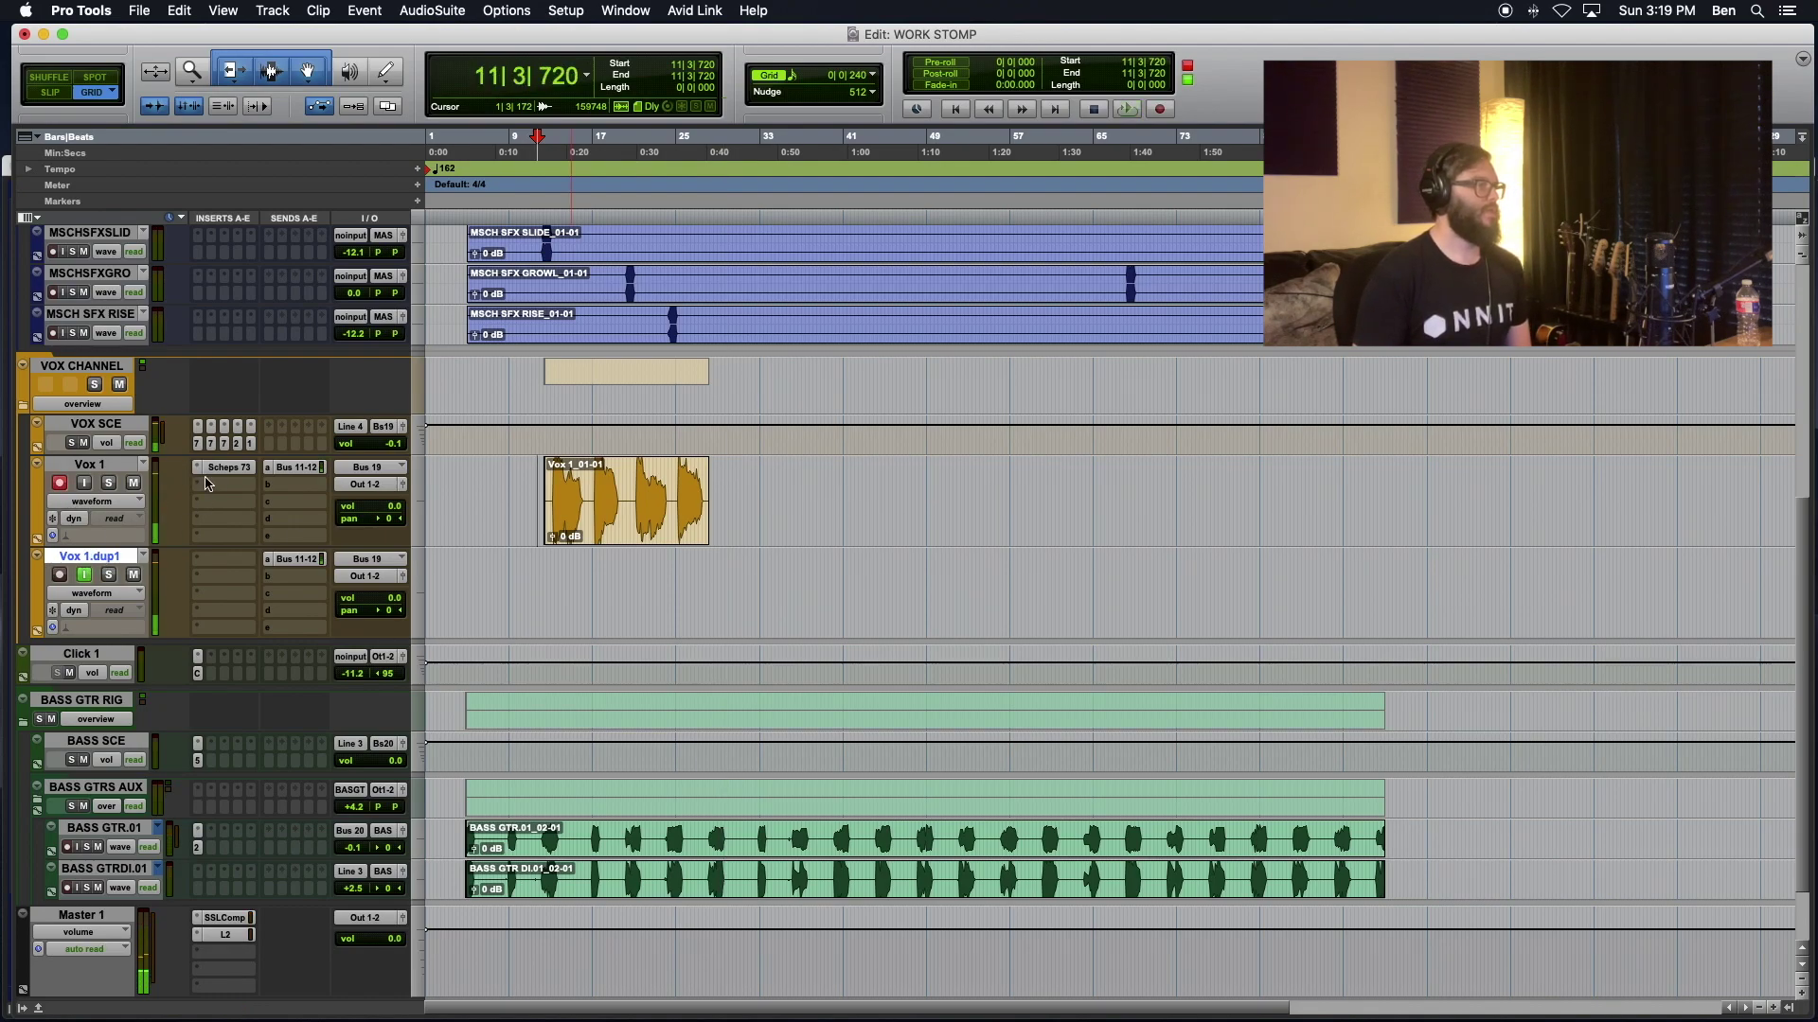
click(348, 474)
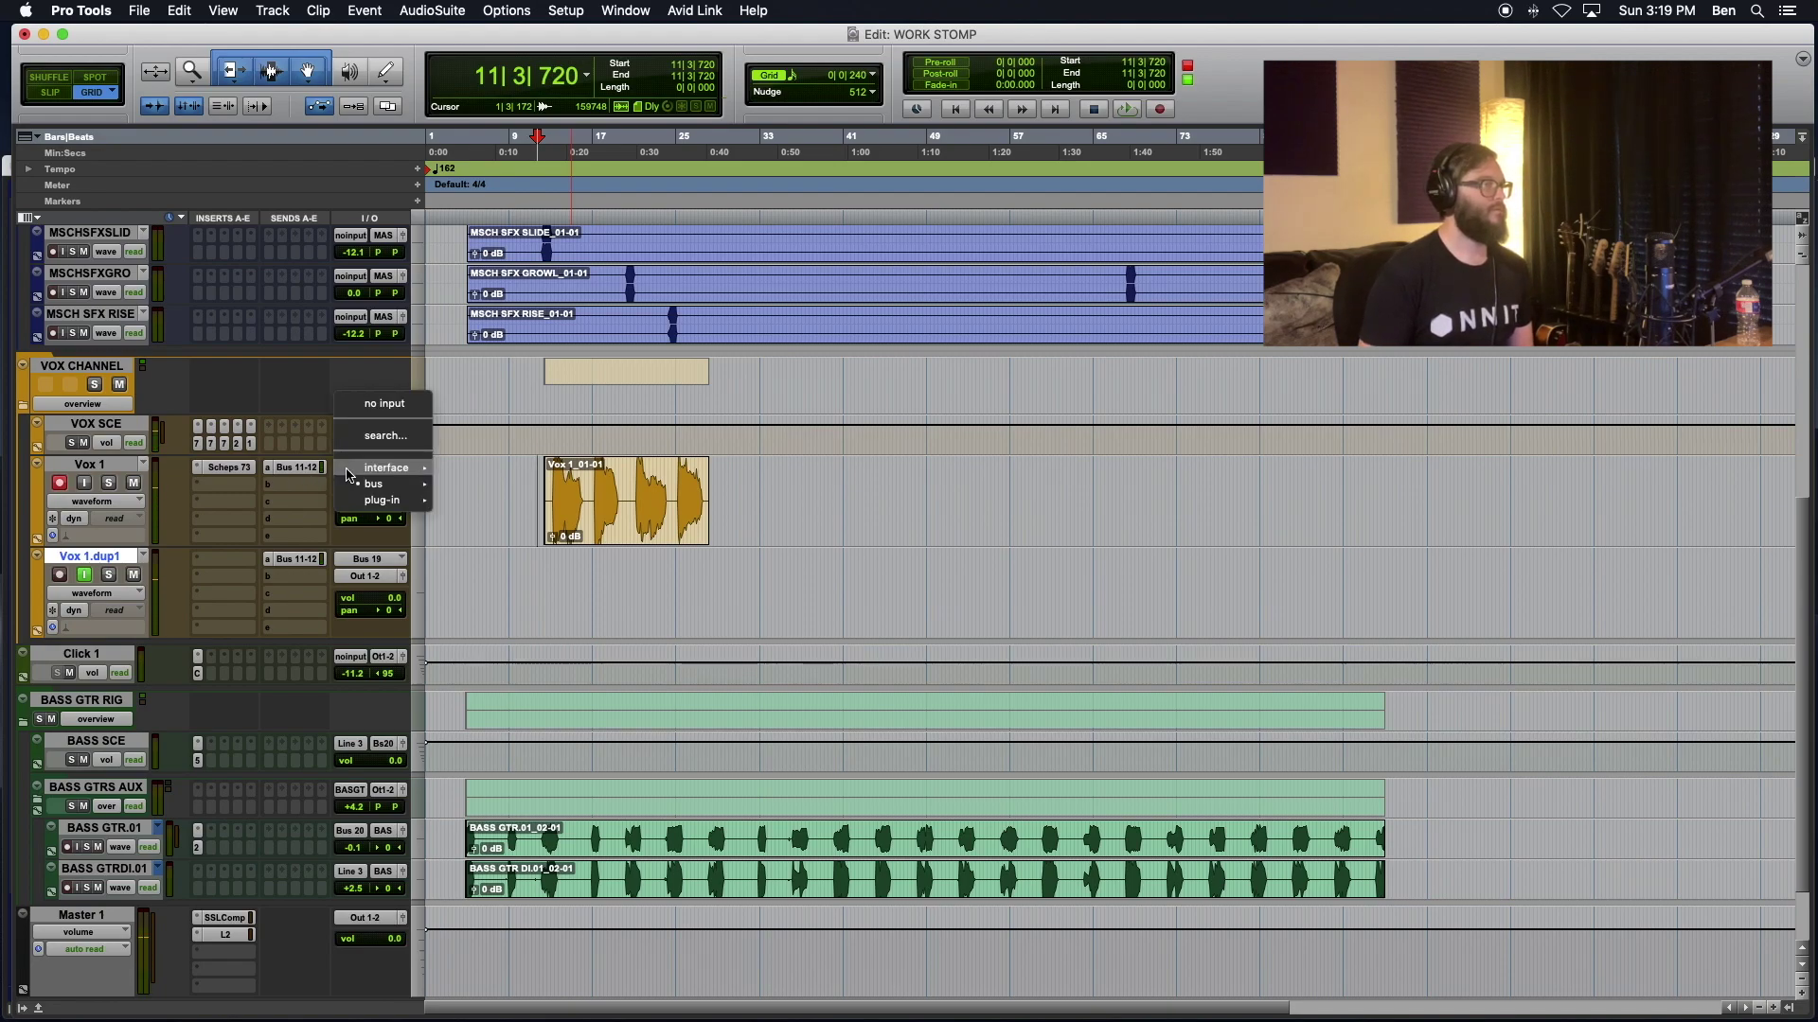
click(247, 517)
click(370, 470)
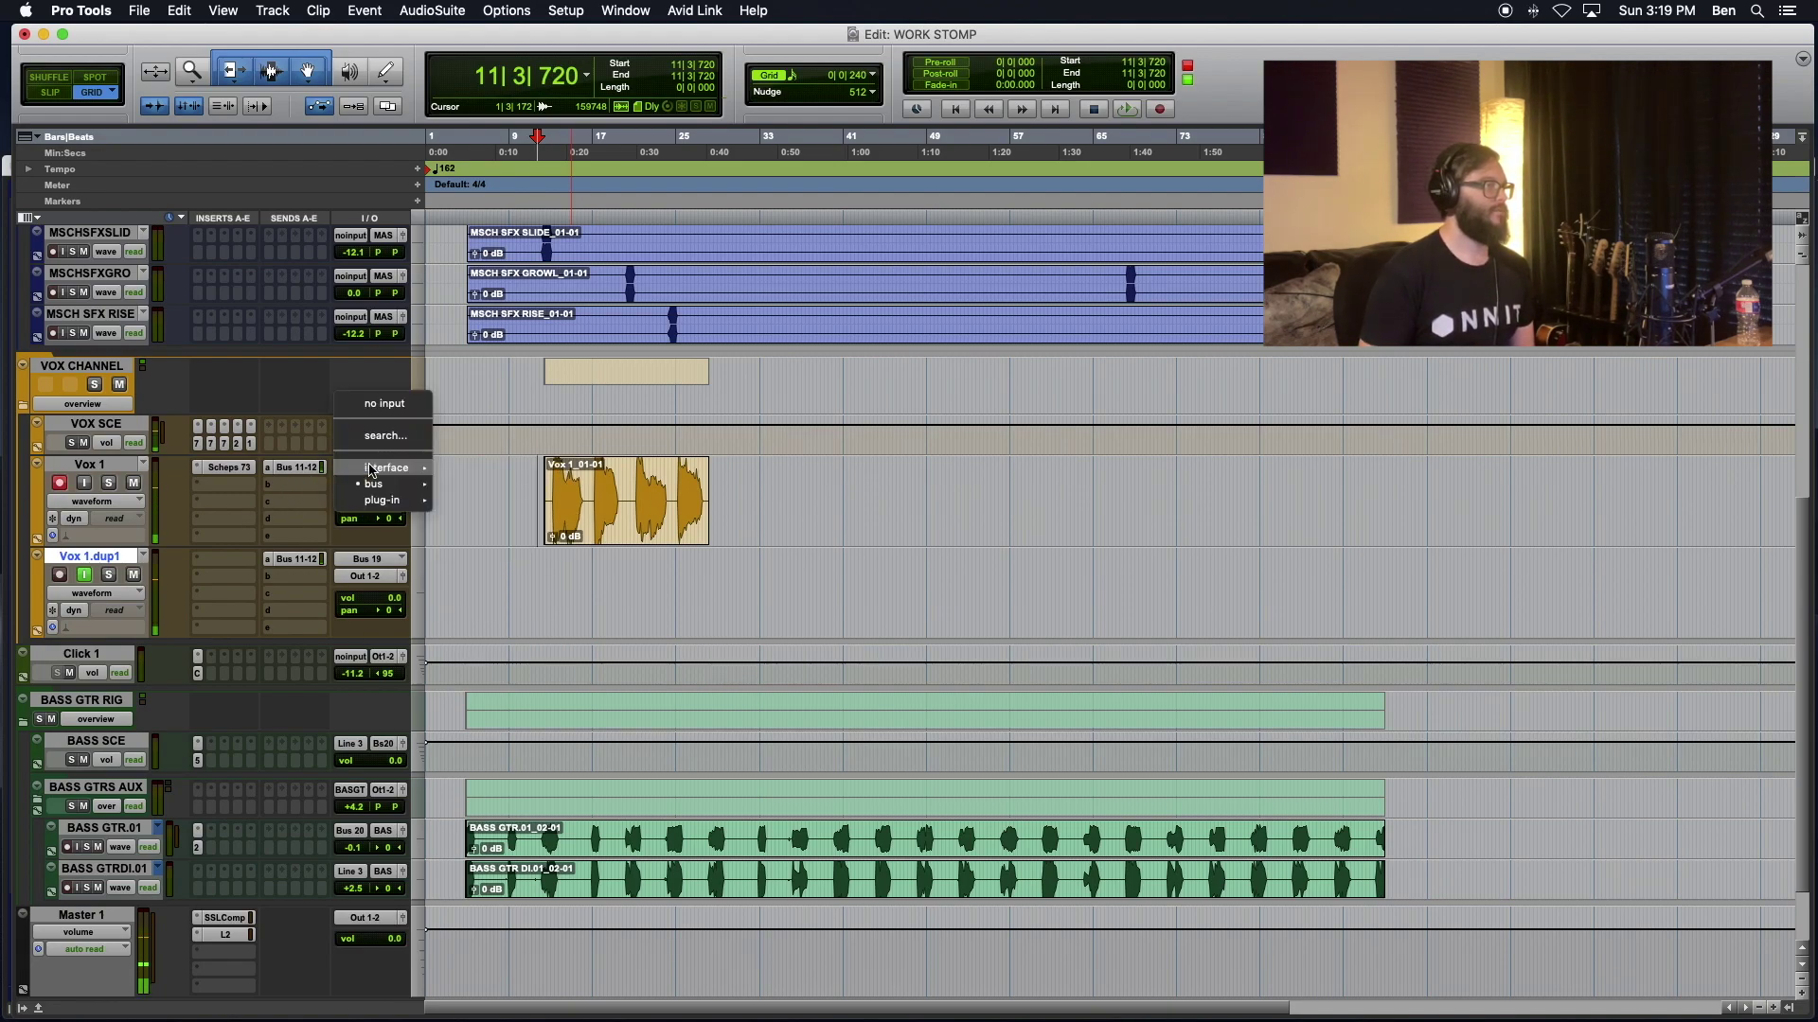
click(270, 502)
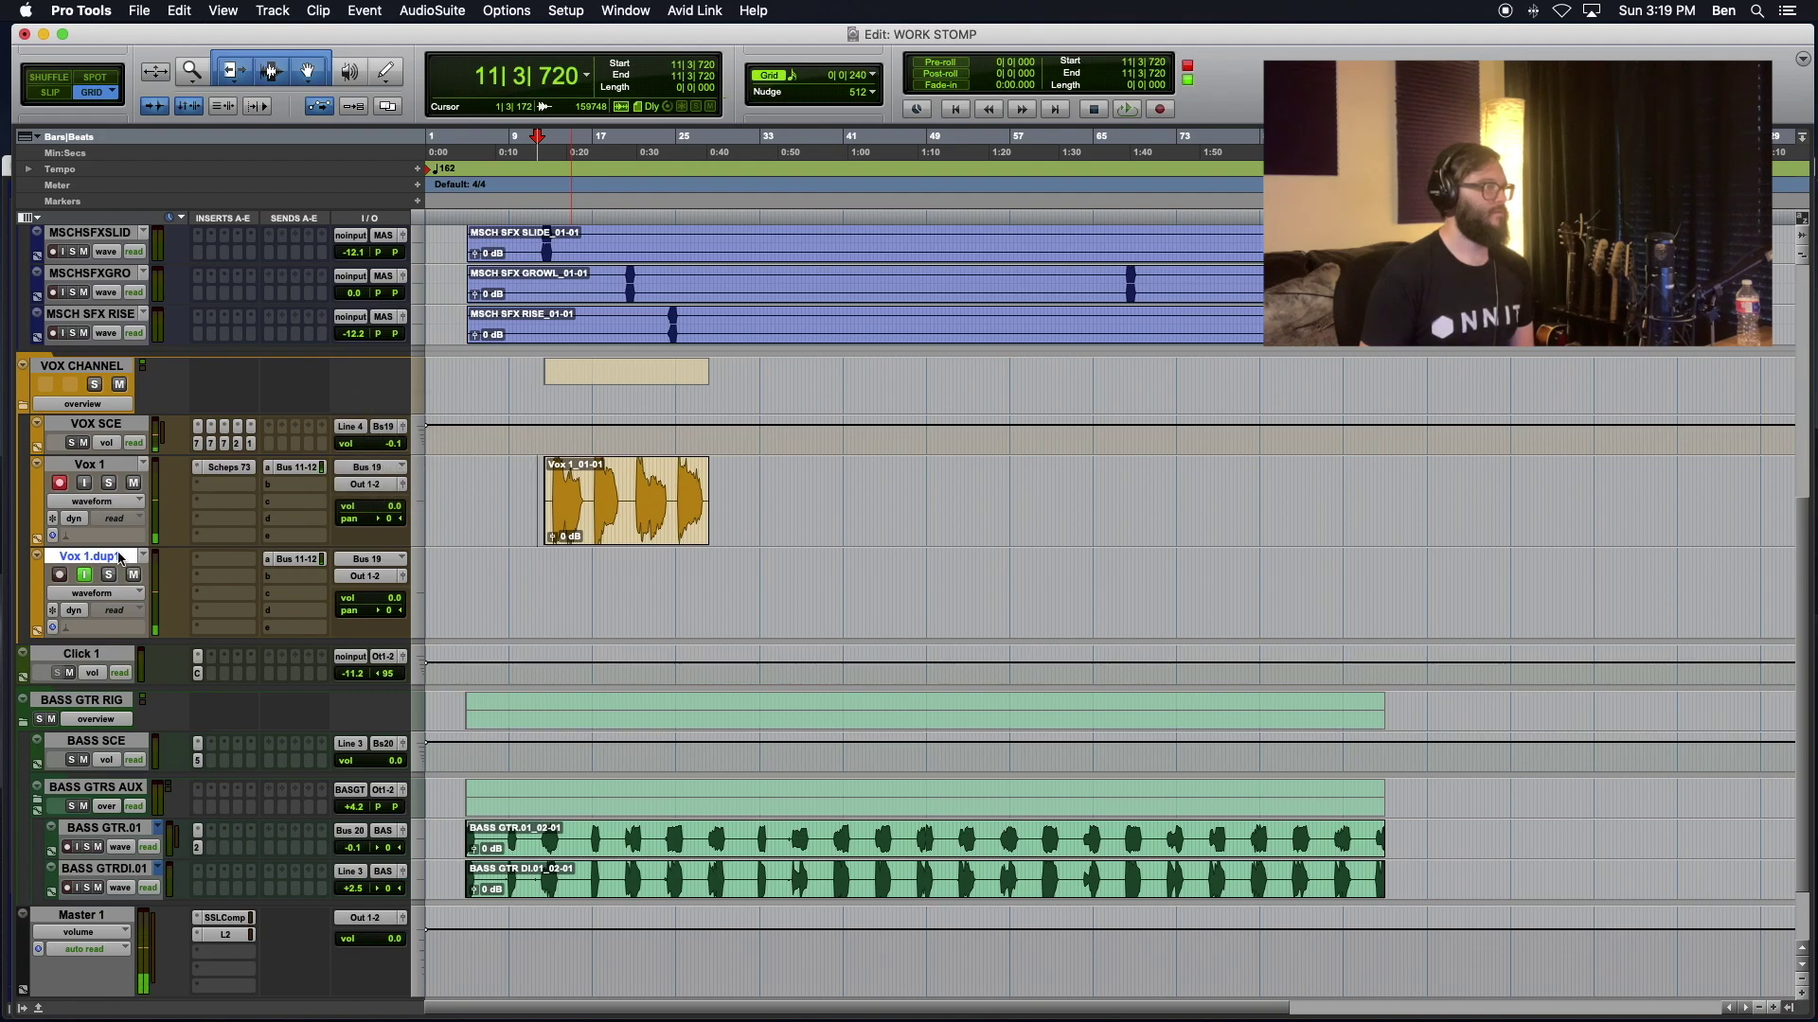
Step: Disarm Vox 1 for recording and rename its duplicate track as Vox Chl
click(61, 487)
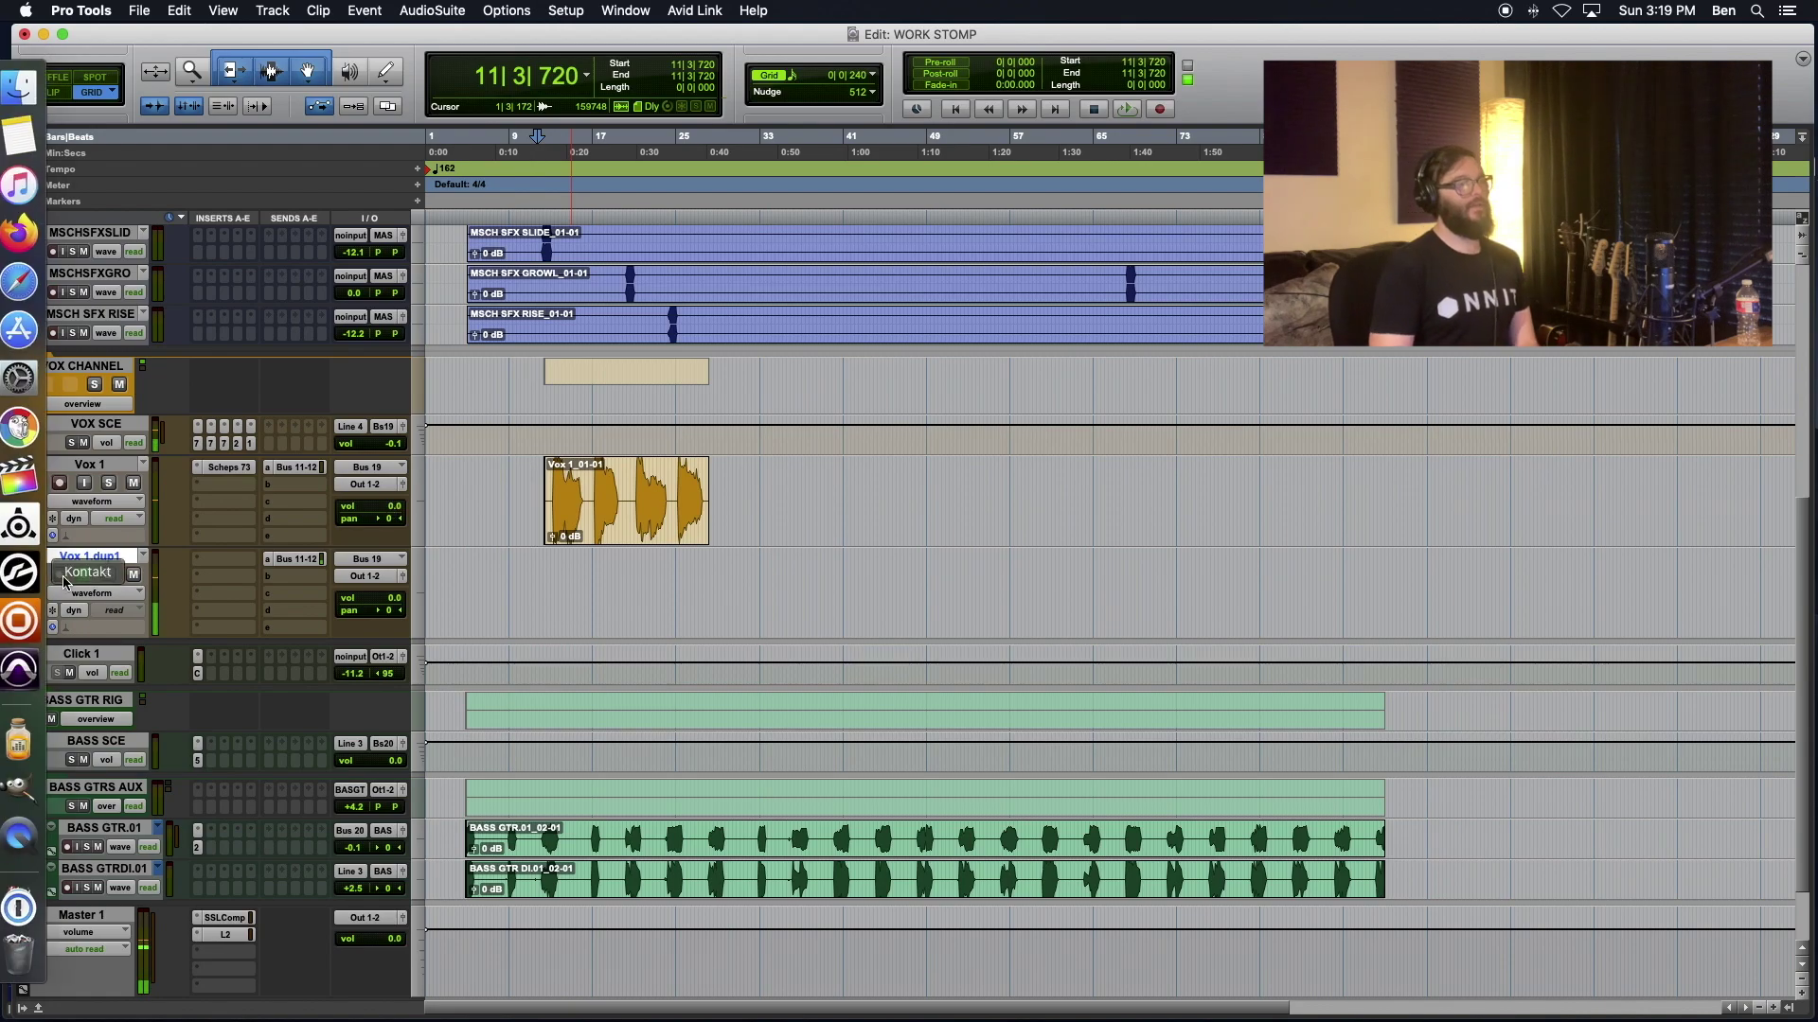
double_click(97, 559)
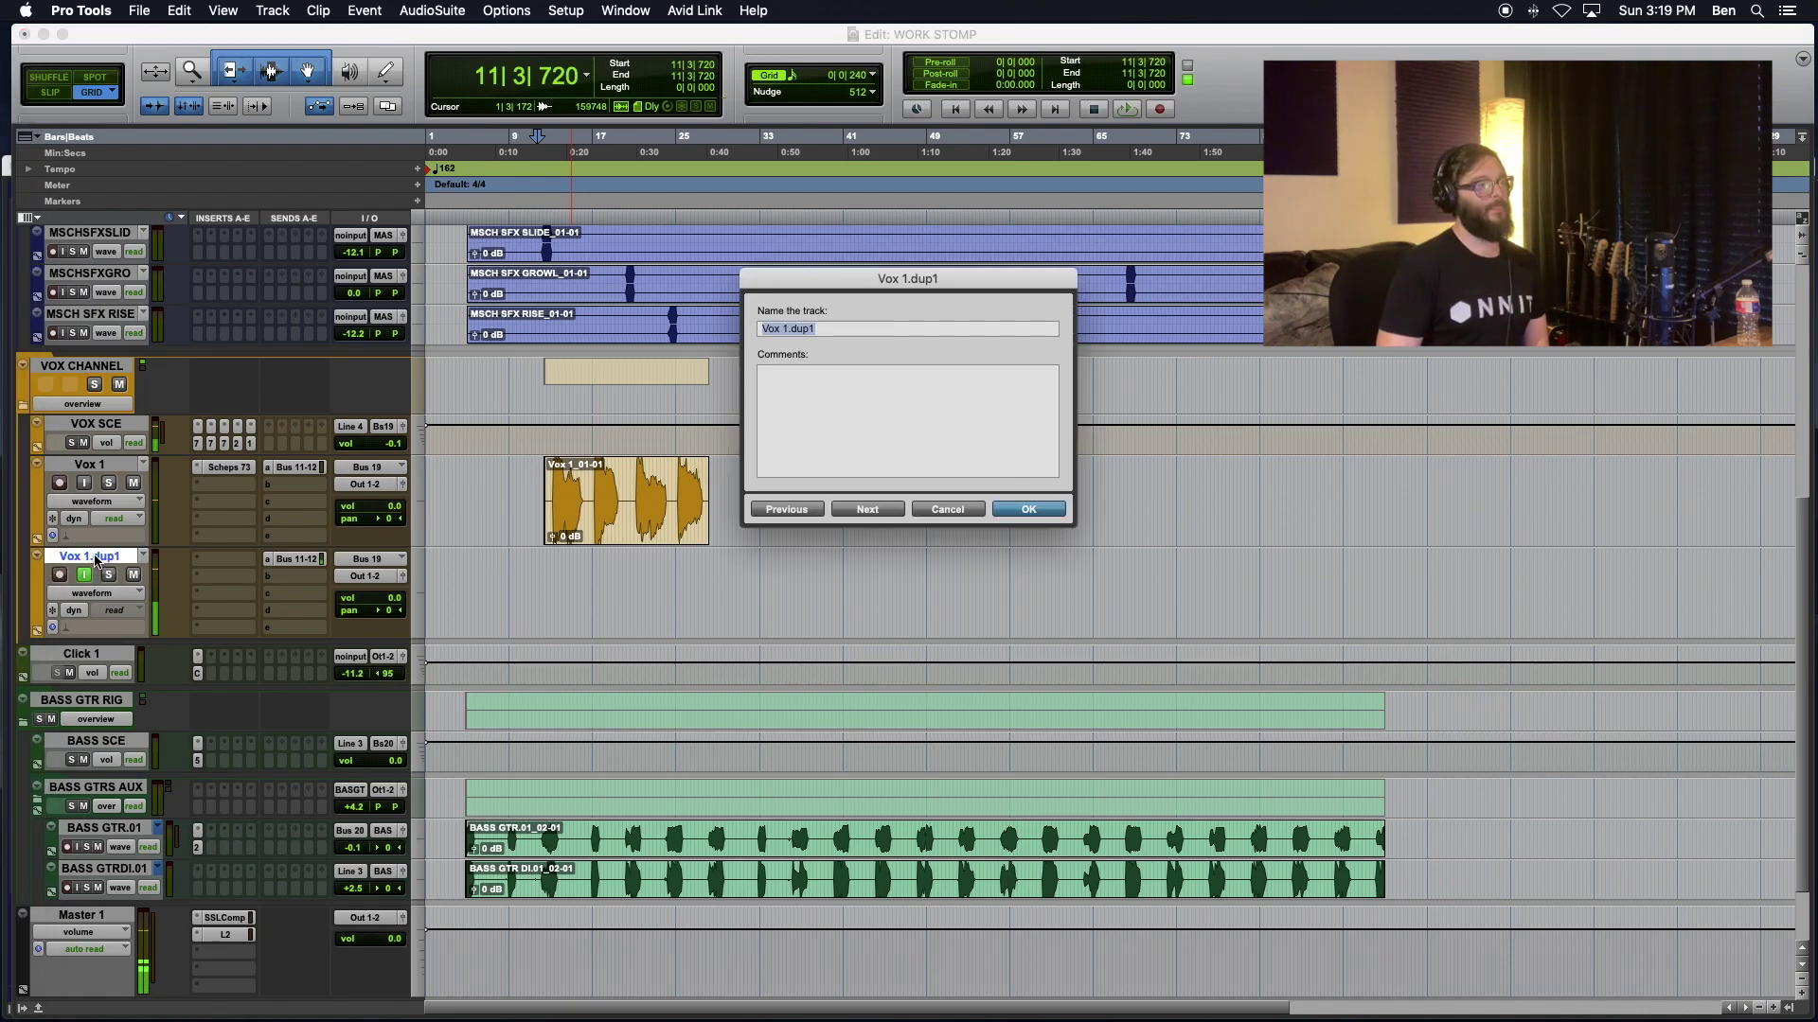
click(825, 331)
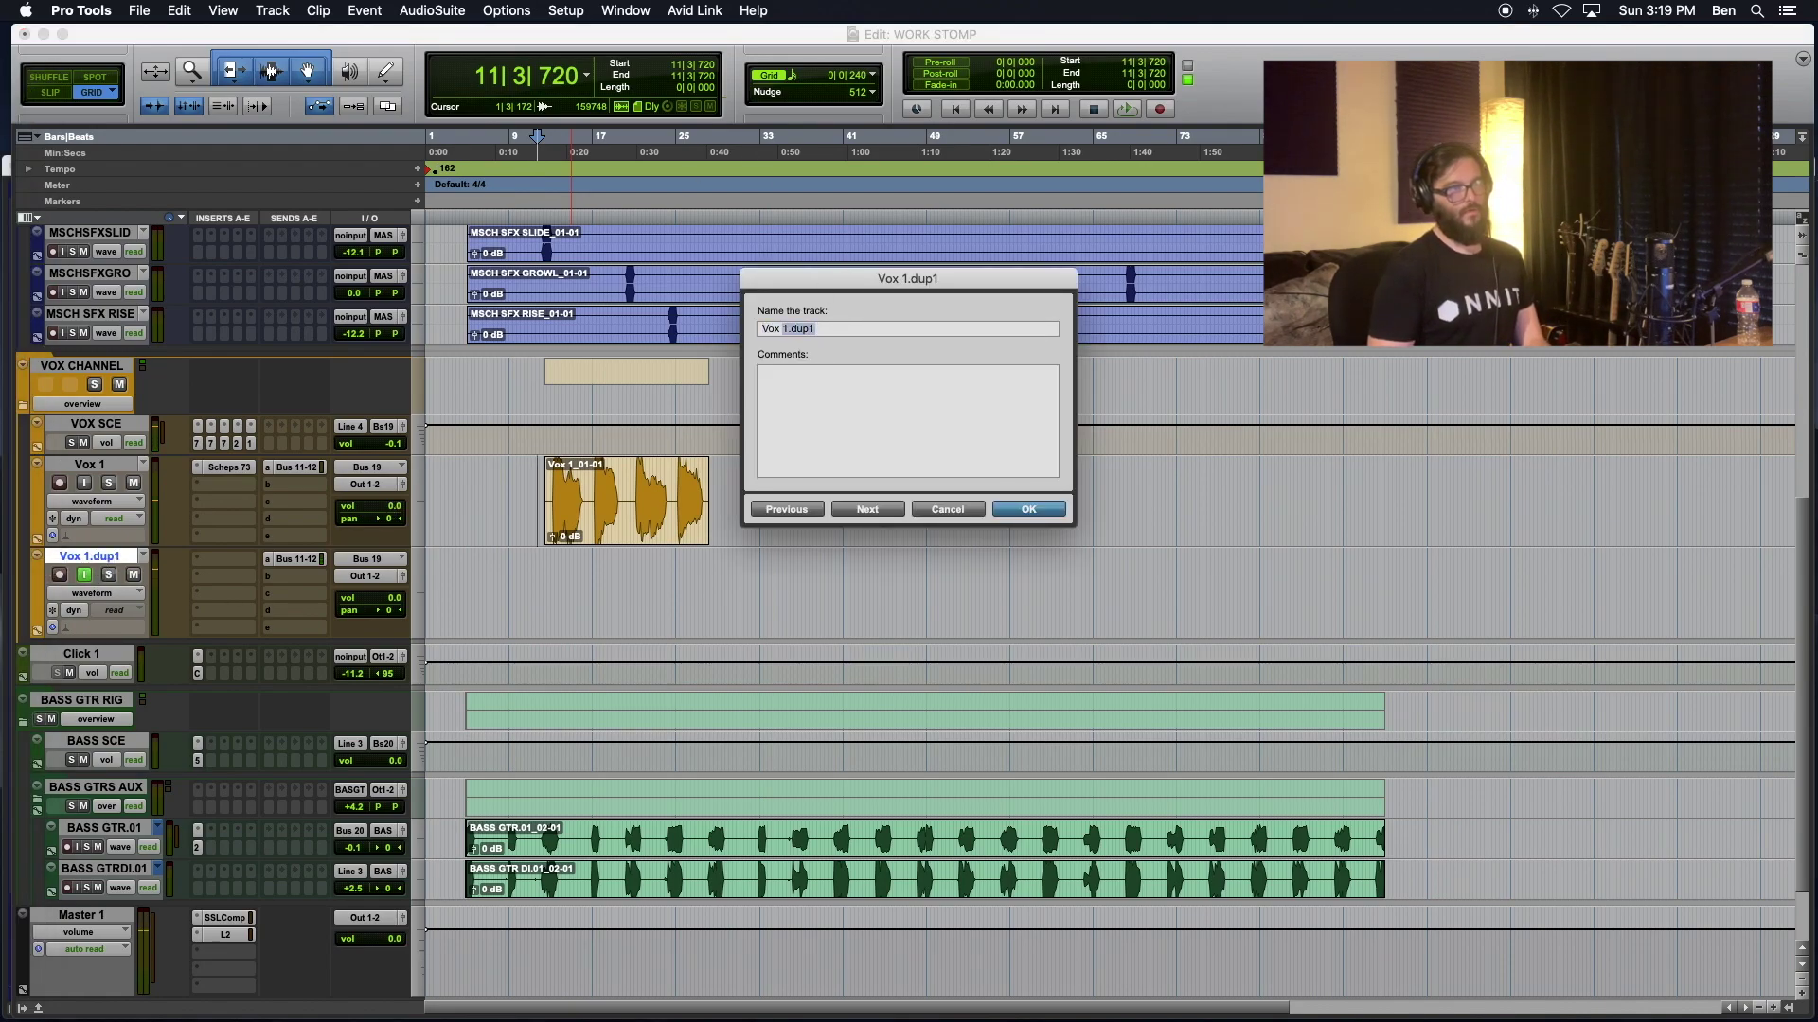
text(Ch)
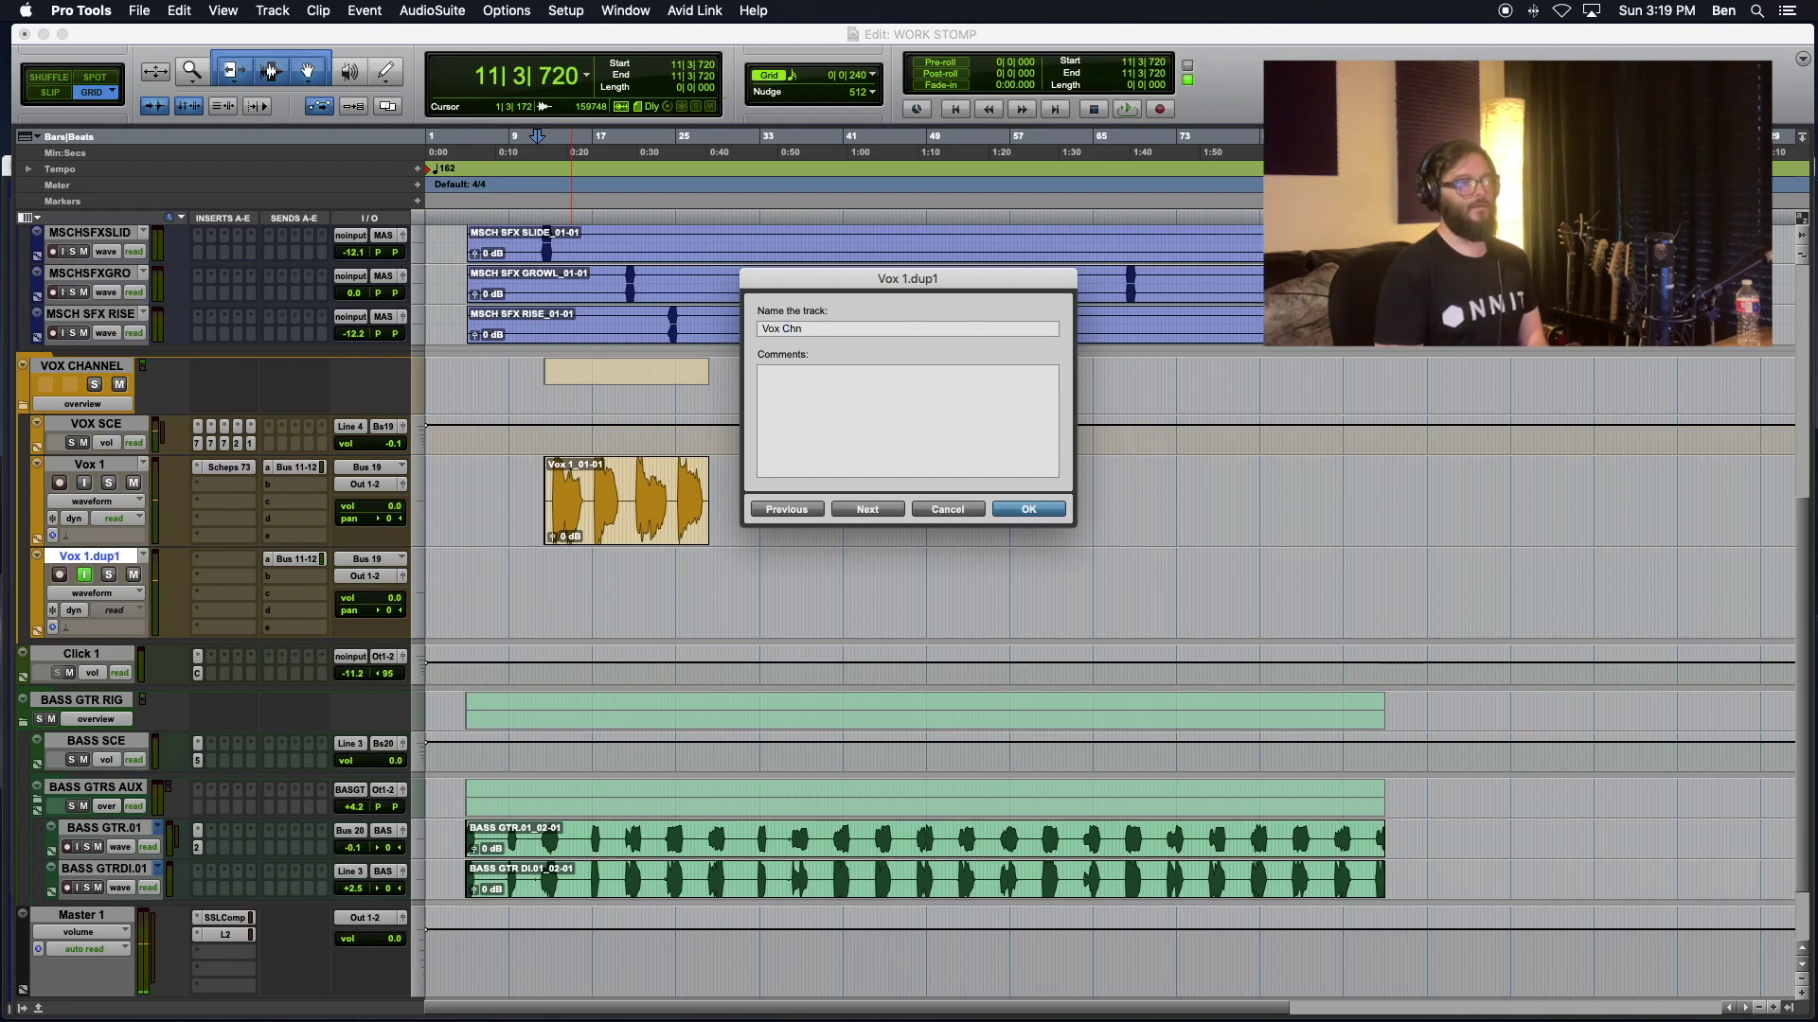
key(Return)
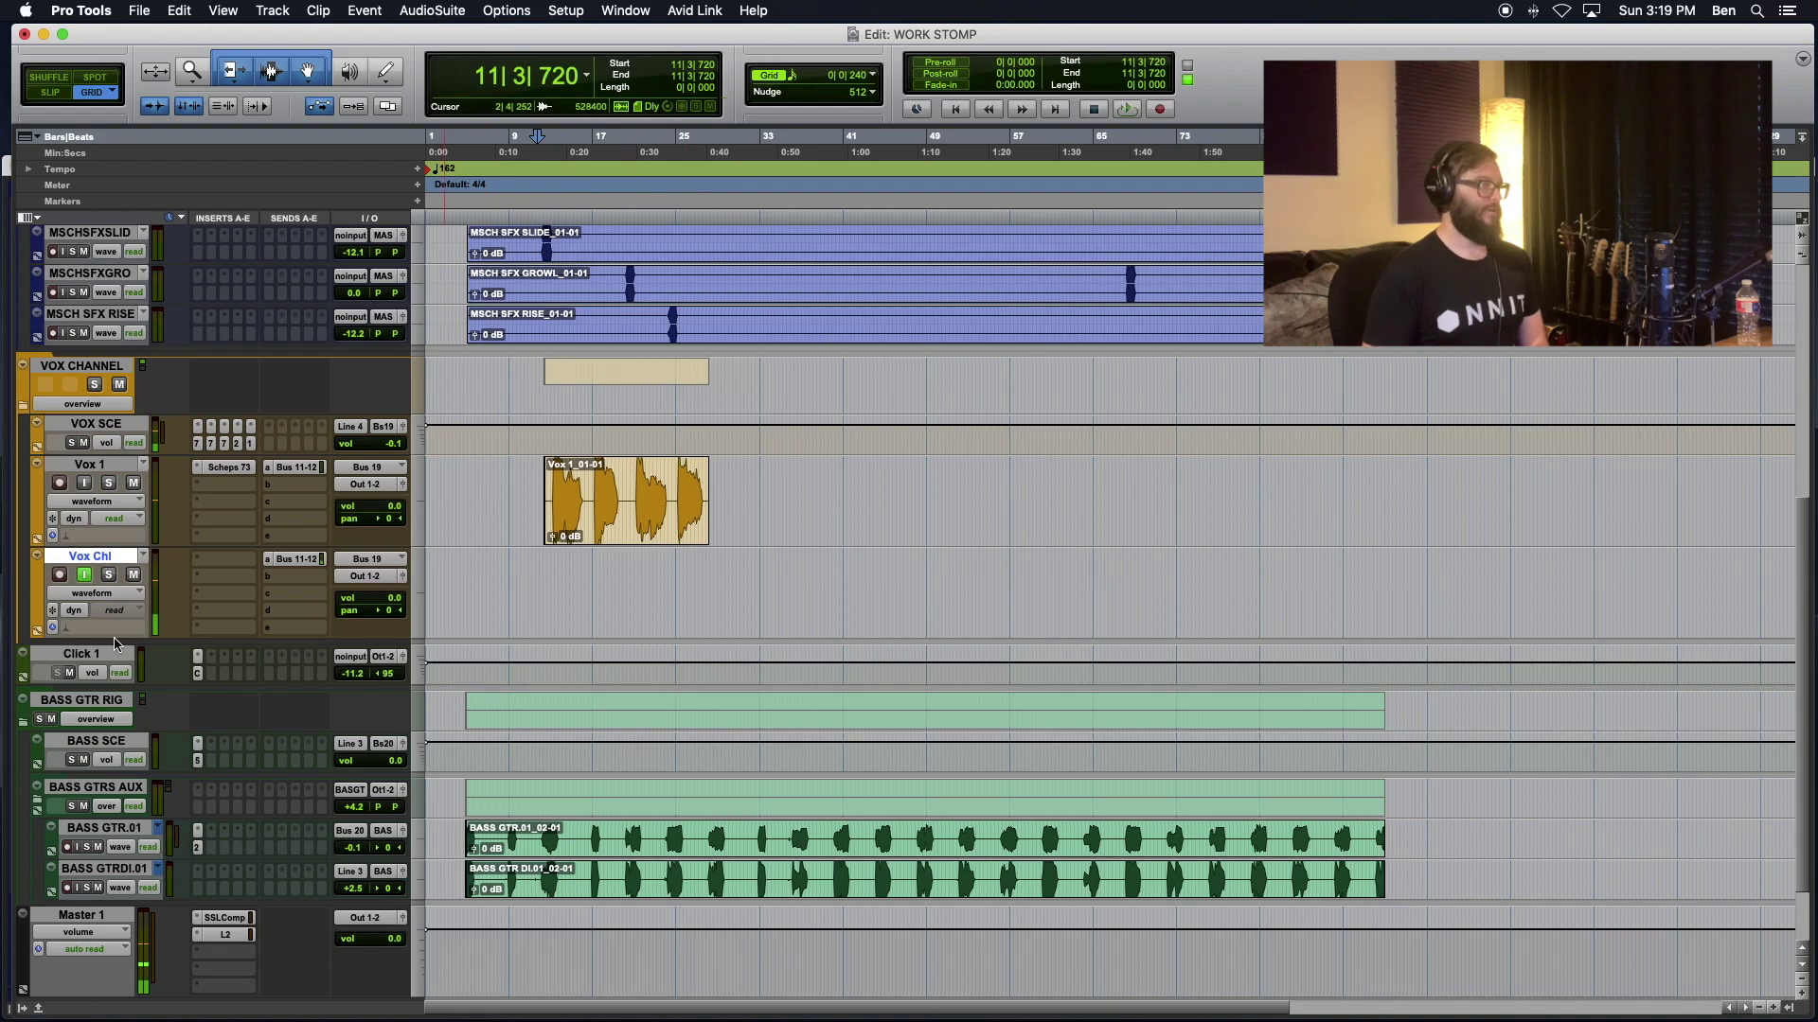
Step: Move the Vox Chl track above Vox 1, leave it disarmed, and mute Vox 1
click(59, 573)
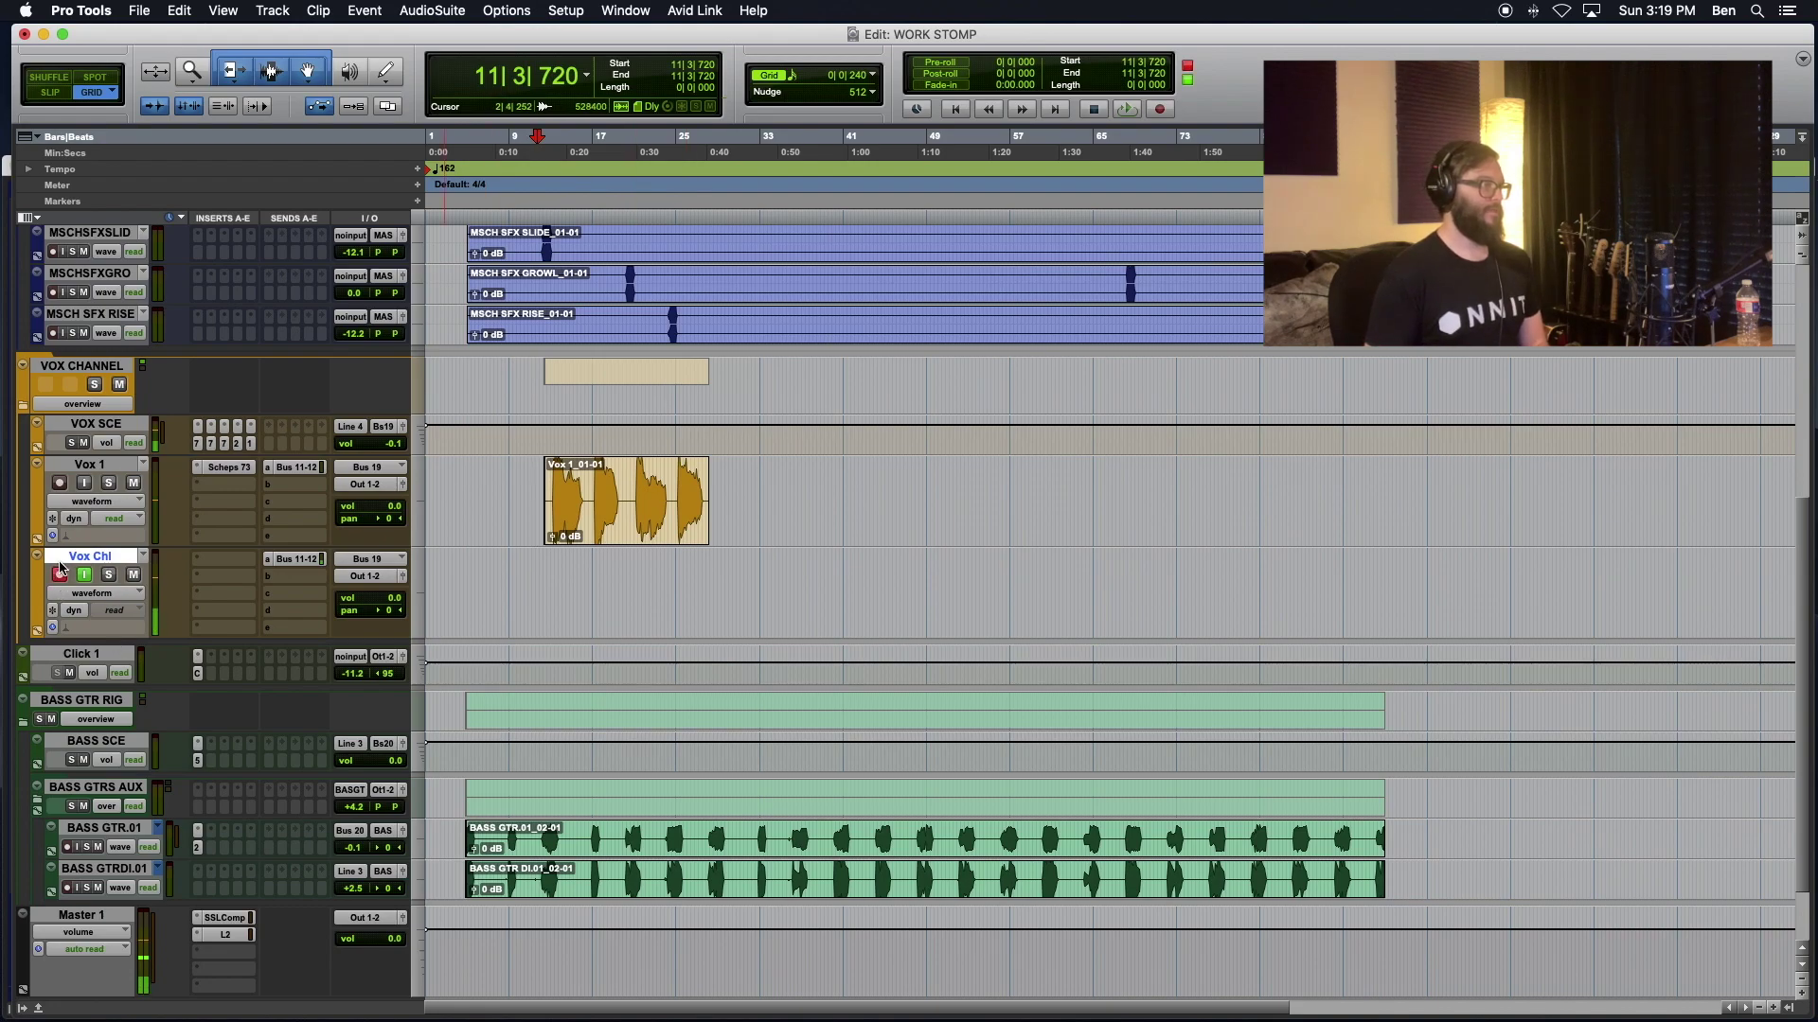
click(59, 574)
click(85, 574)
drag(99, 470, 100, 452)
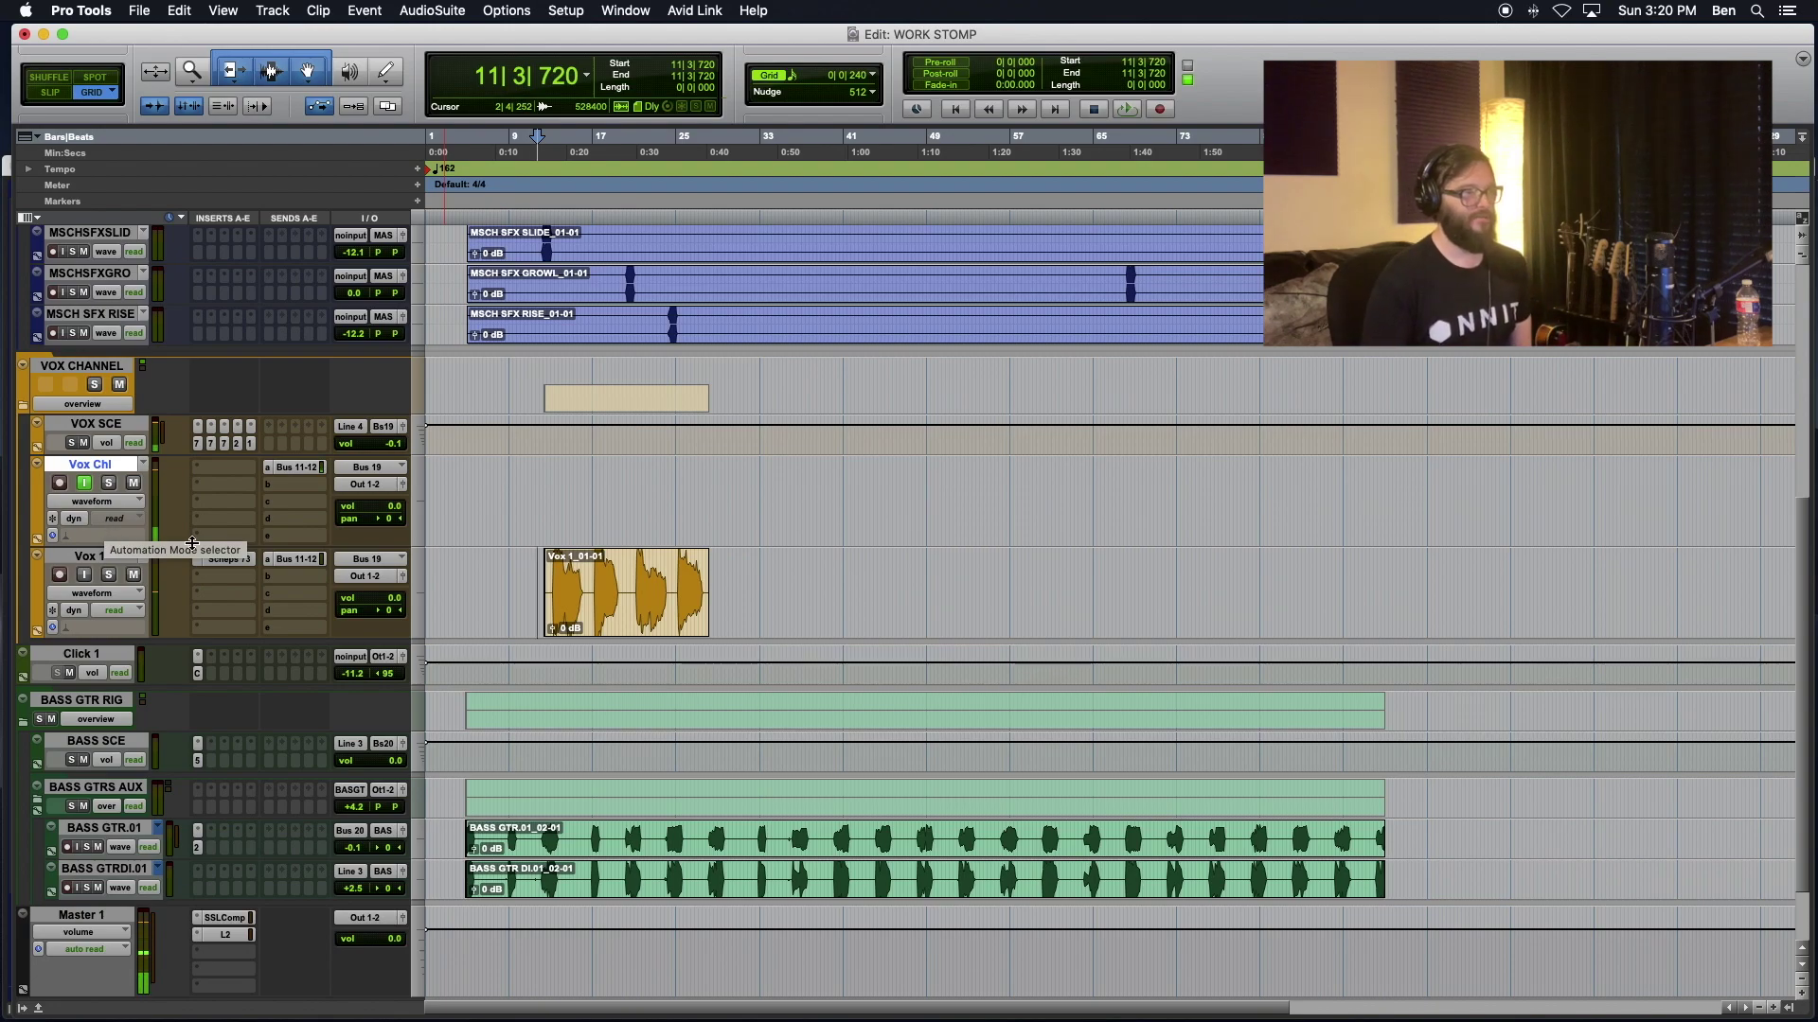
click(136, 577)
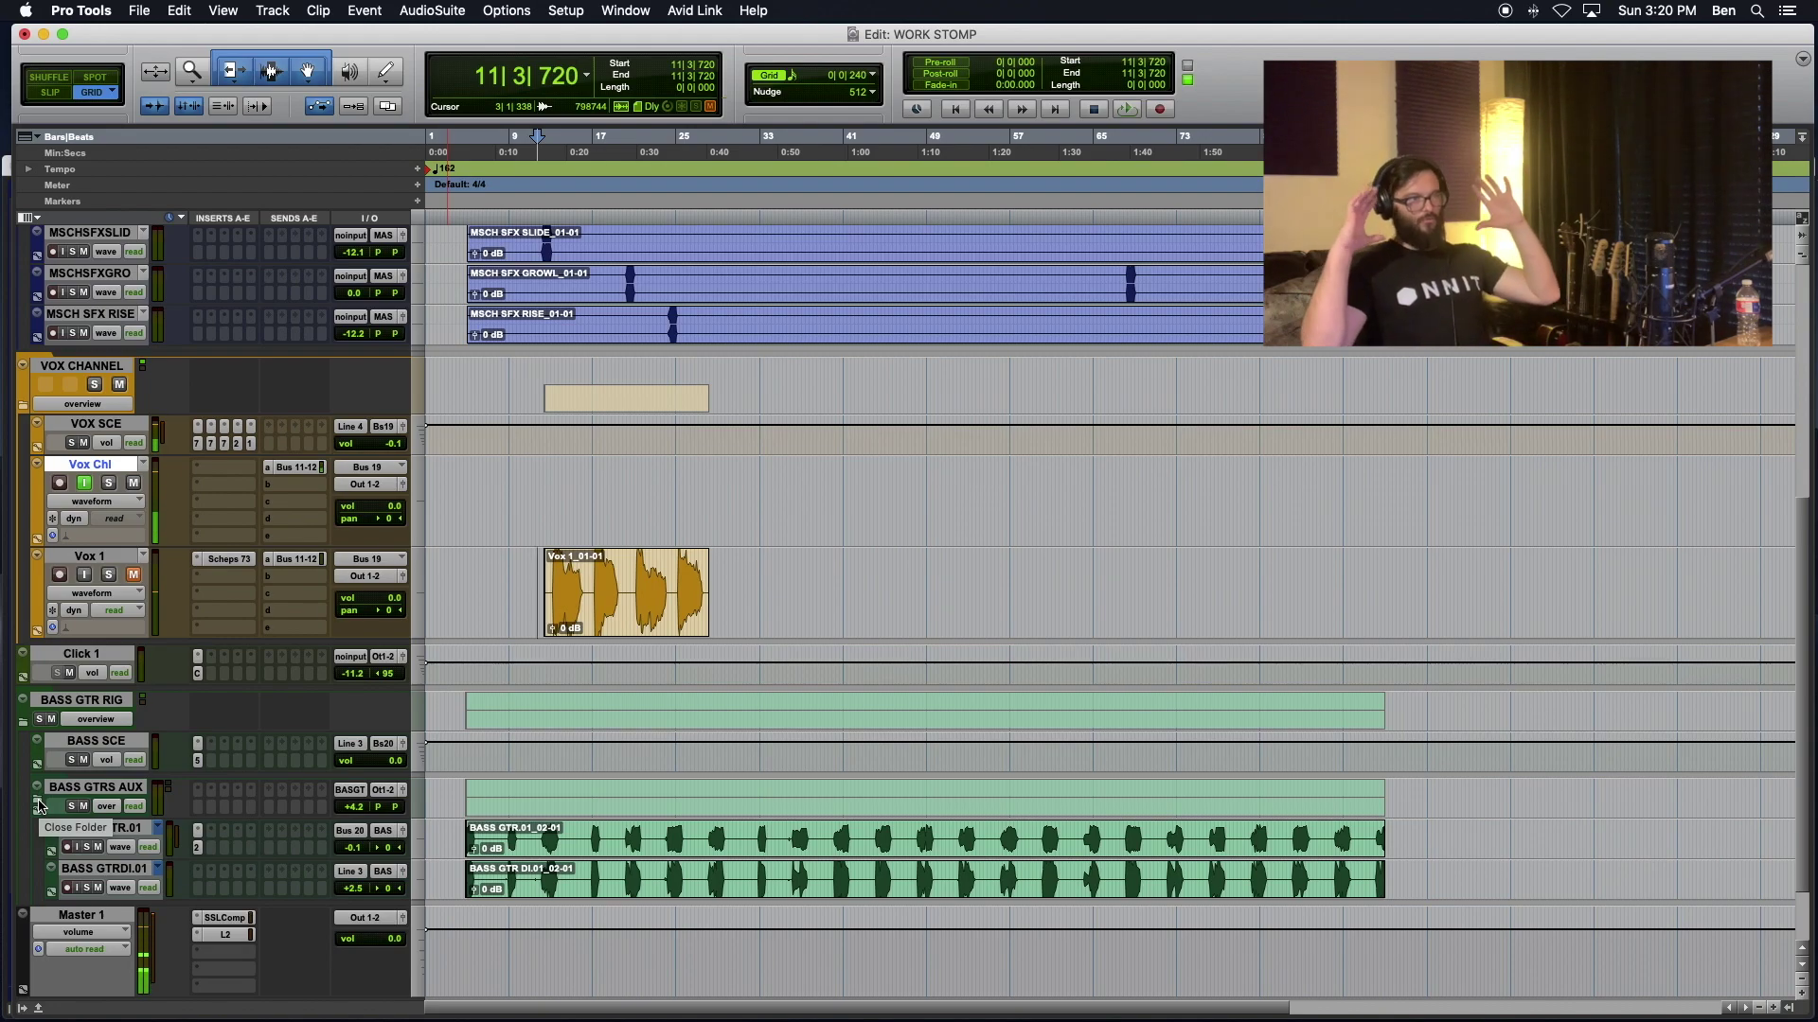
Step: Select the whole song from 5|1|000 to 93|1|000, turn off input monitoring on Vox Chl, and start playback
scroll(625, 531, up, 5)
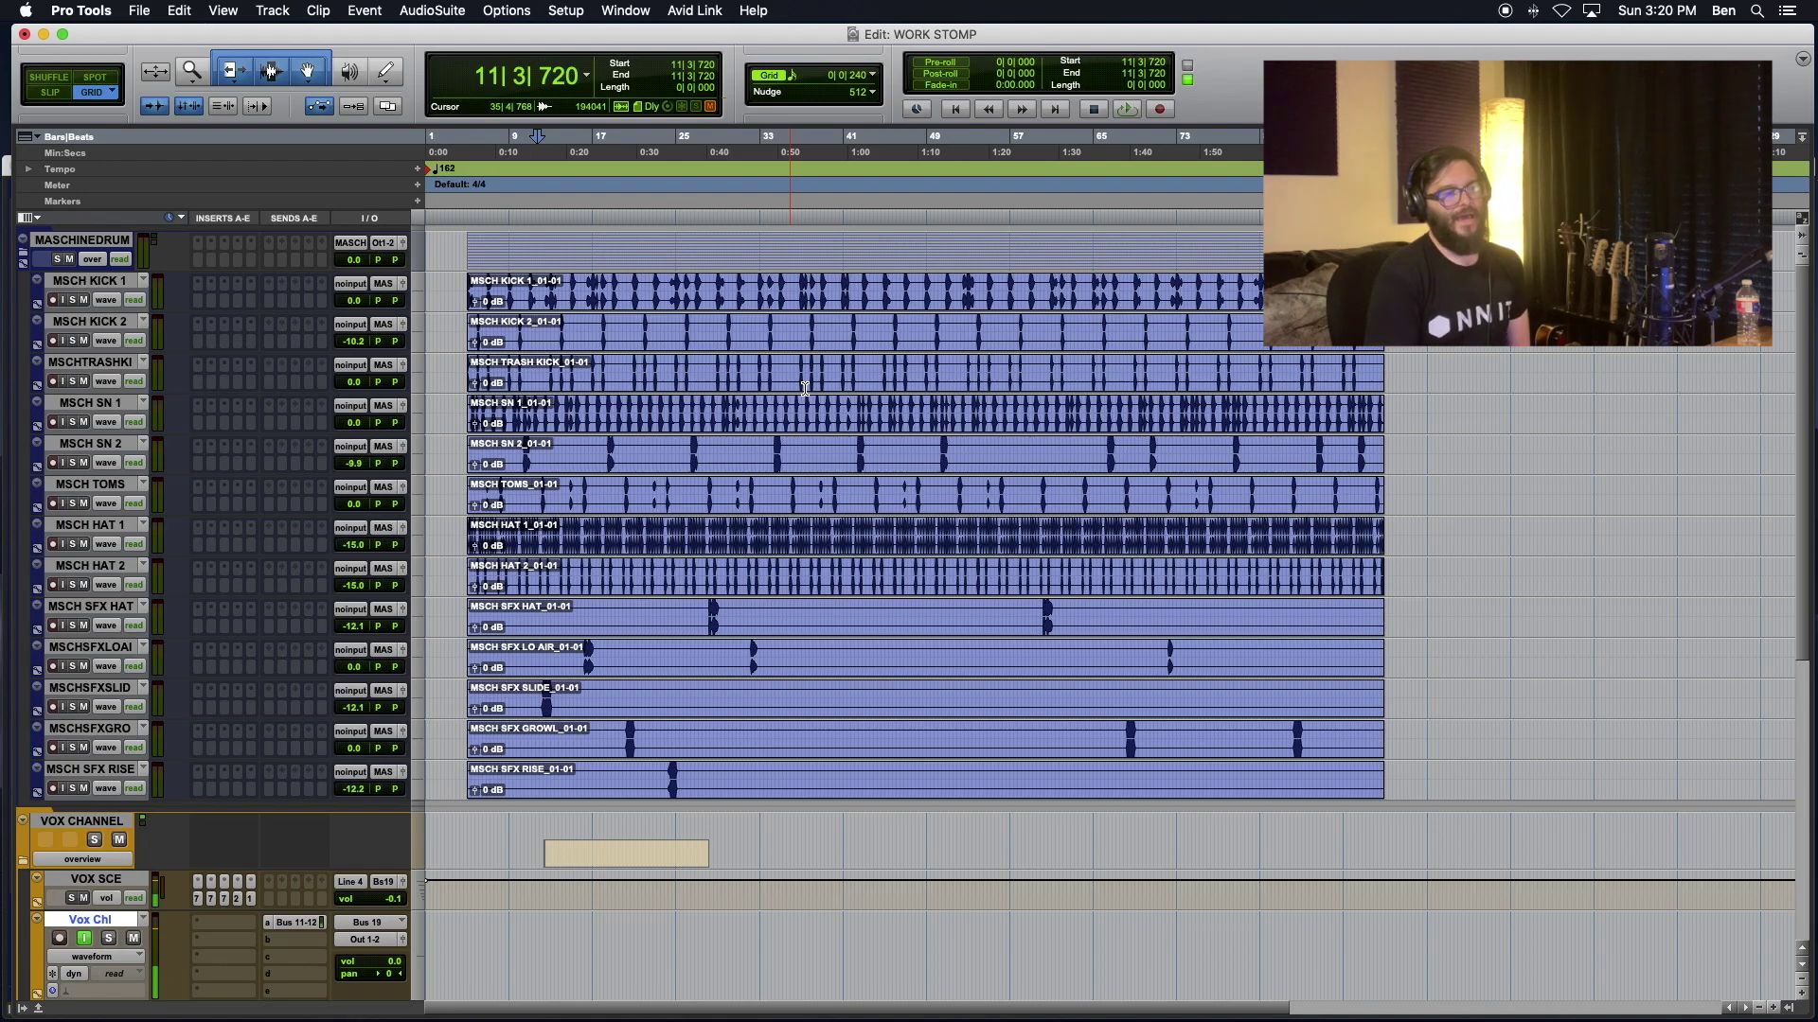
key(super+a)
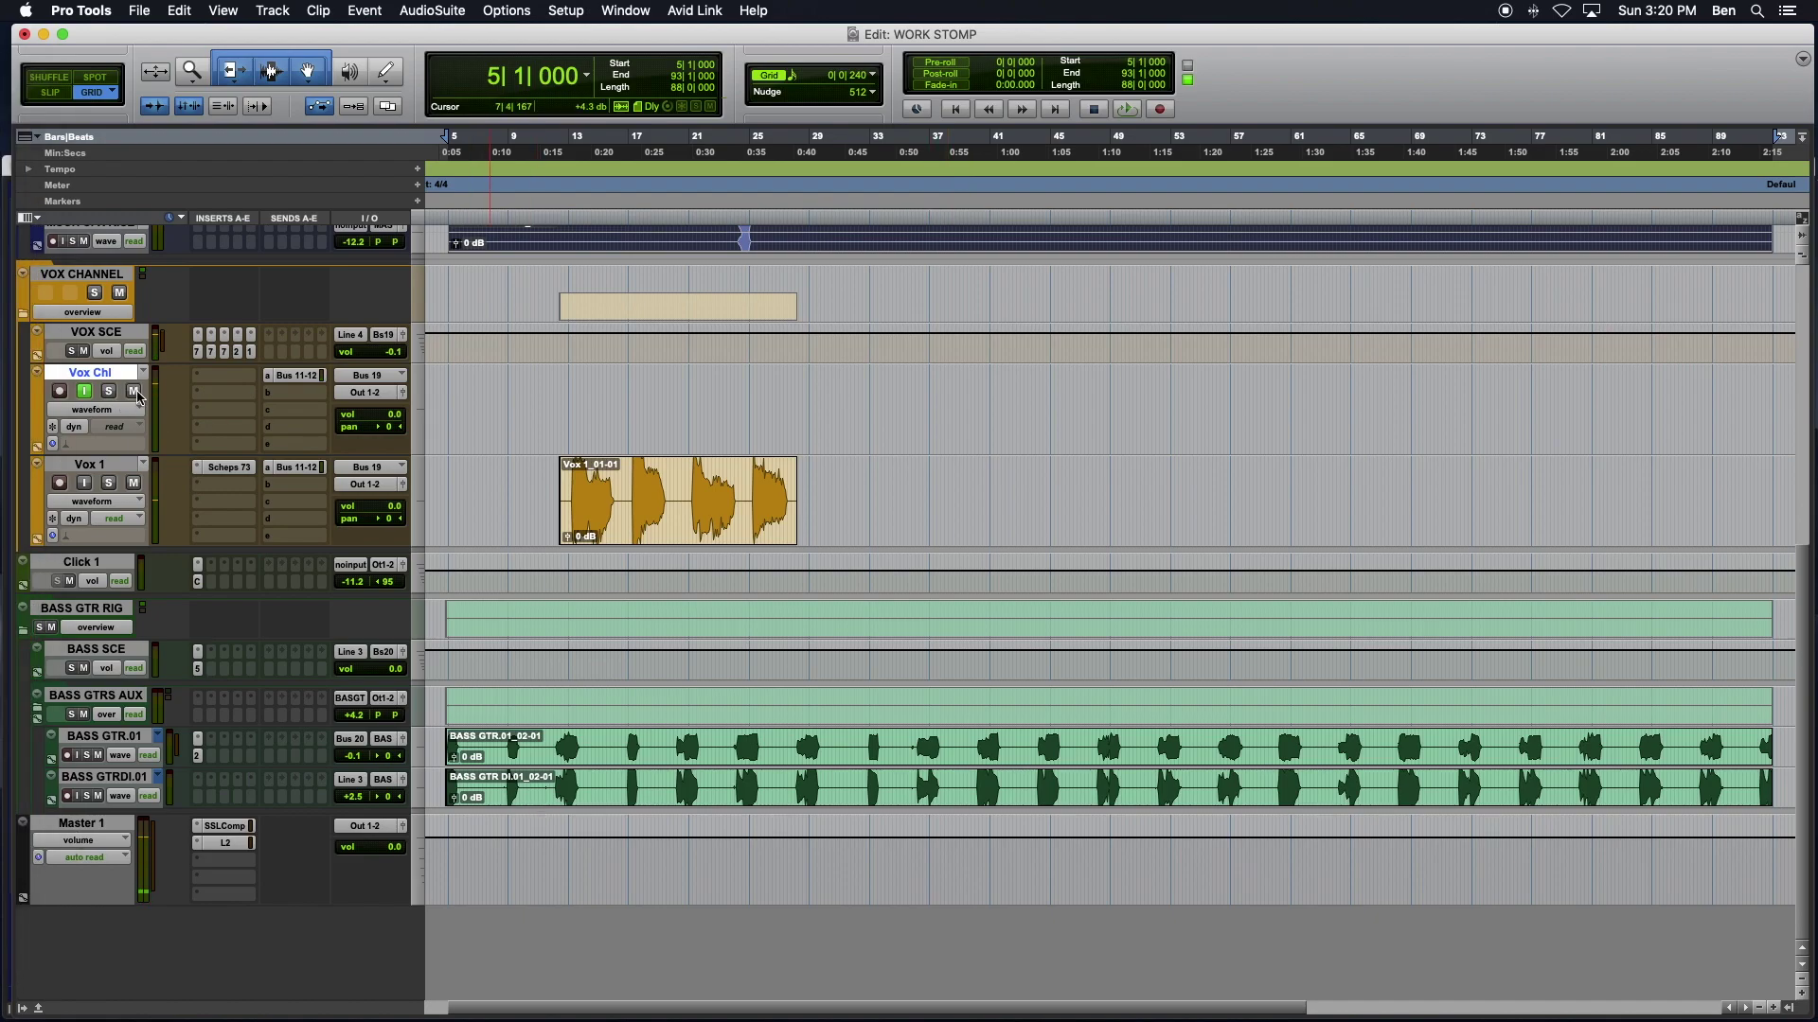
click(86, 393)
key(space)
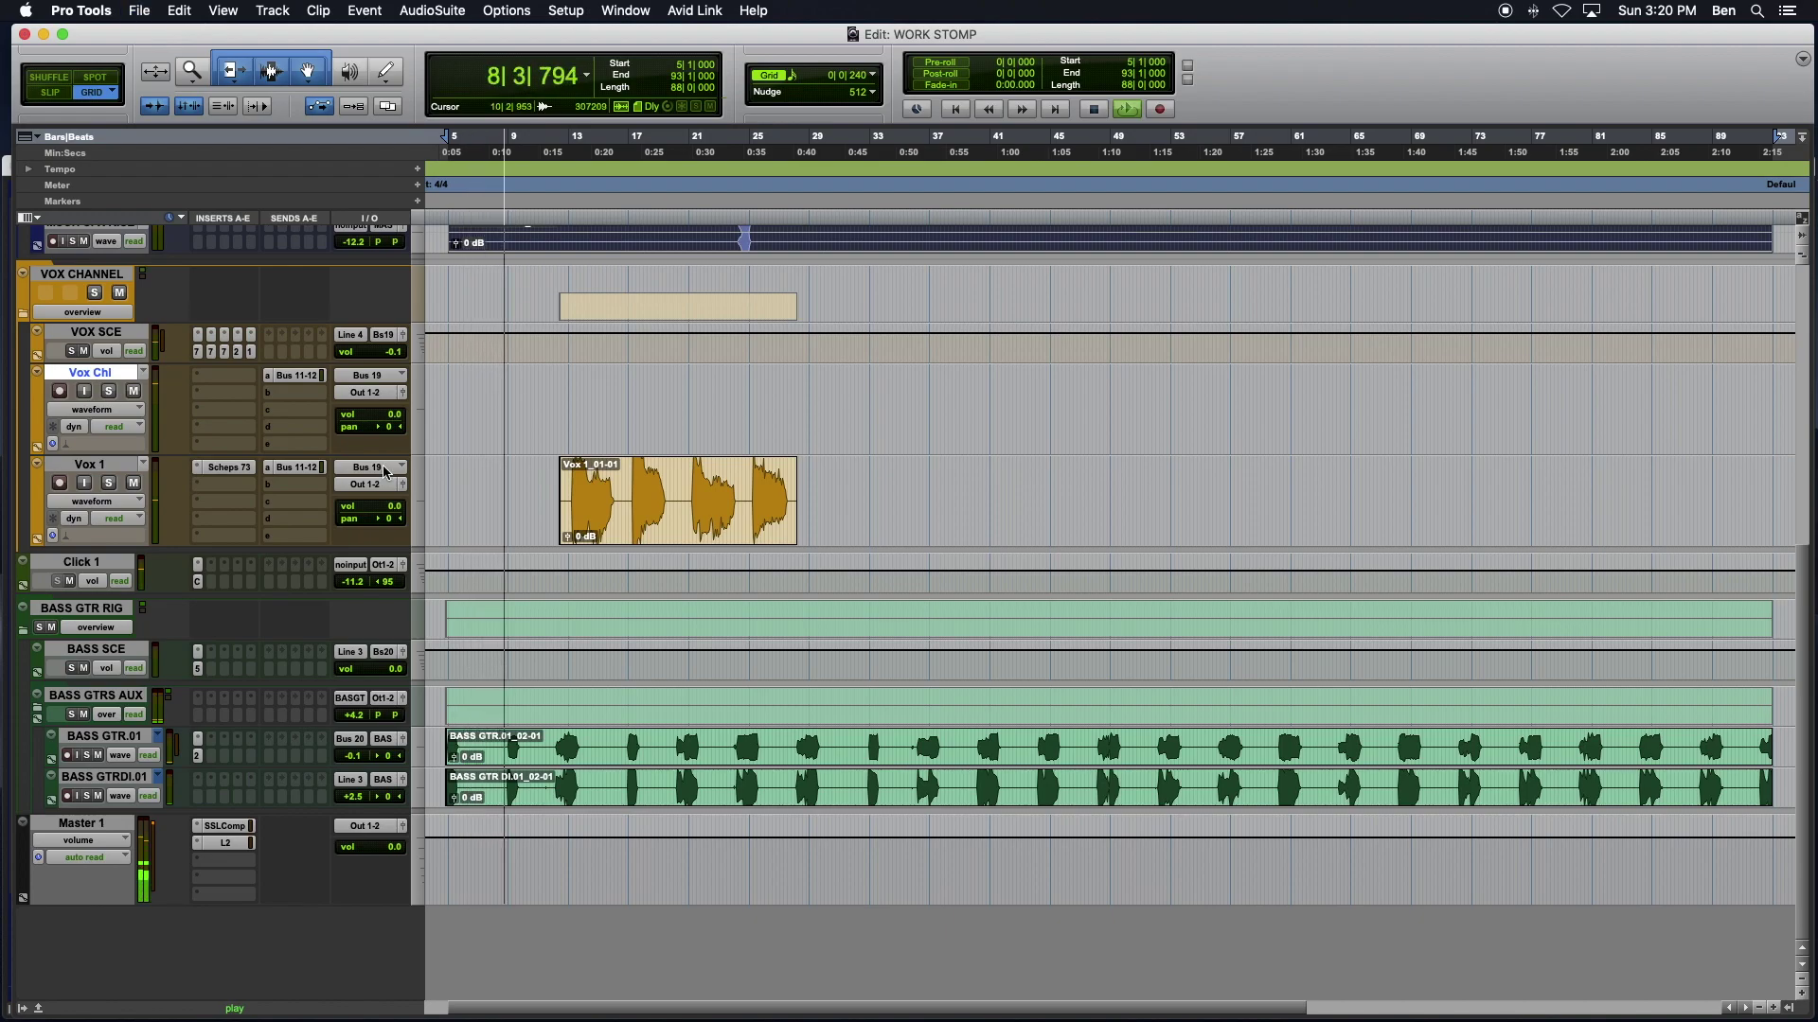
Step: Lower the Vox 1 fader to -3.0 dB in the mixer during playback, and return to the Edit window
scroll(494, 419, up, 10)
key(super+equal)
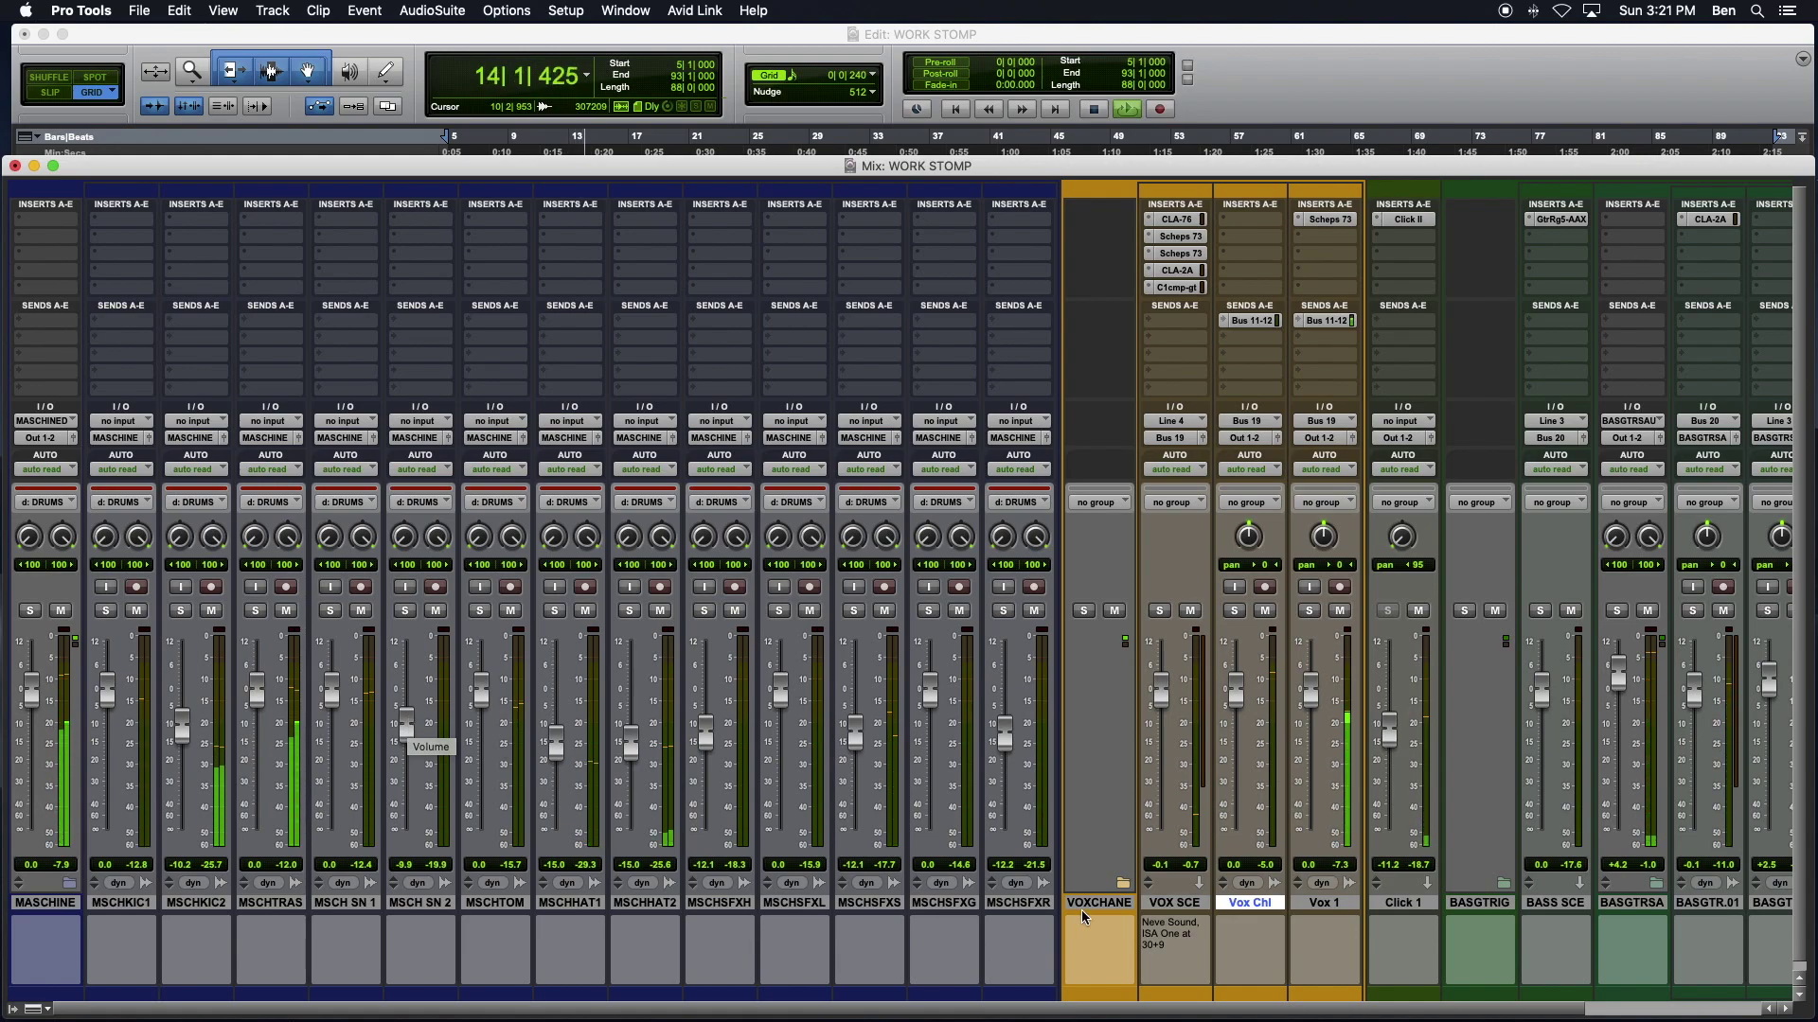
drag(1311, 691, 1315, 710)
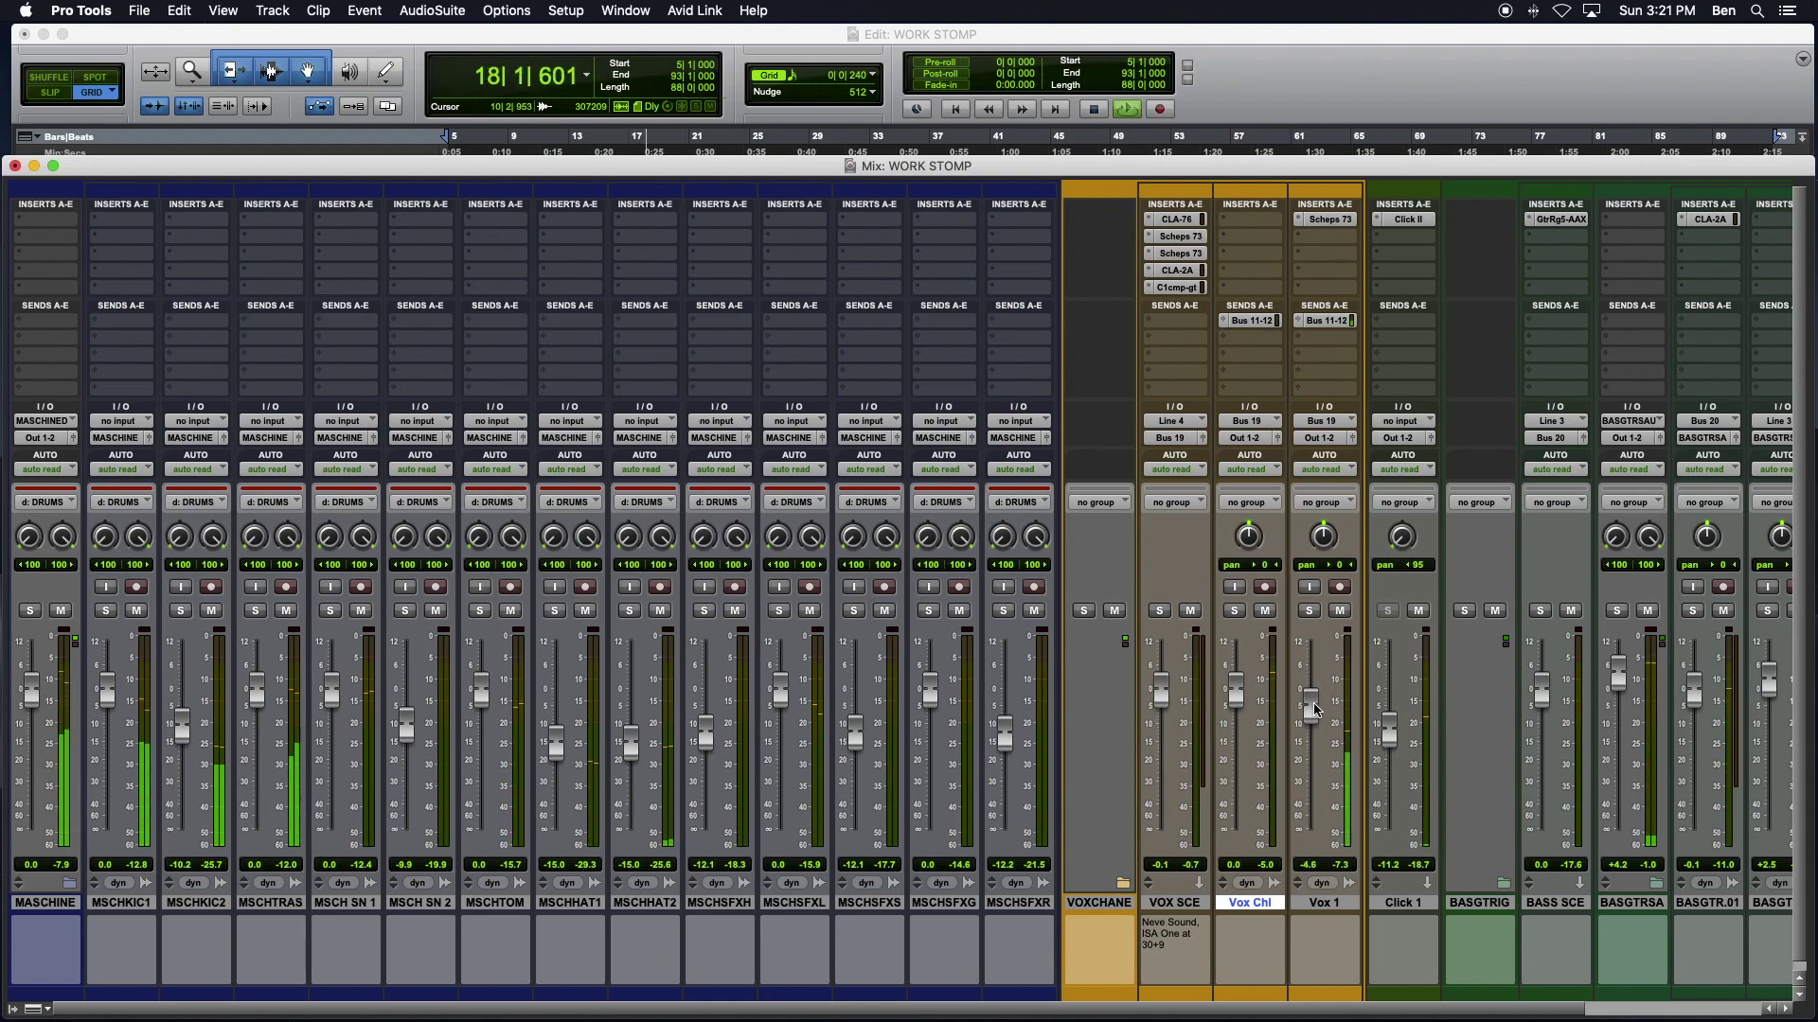
drag(1314, 708, 1317, 703)
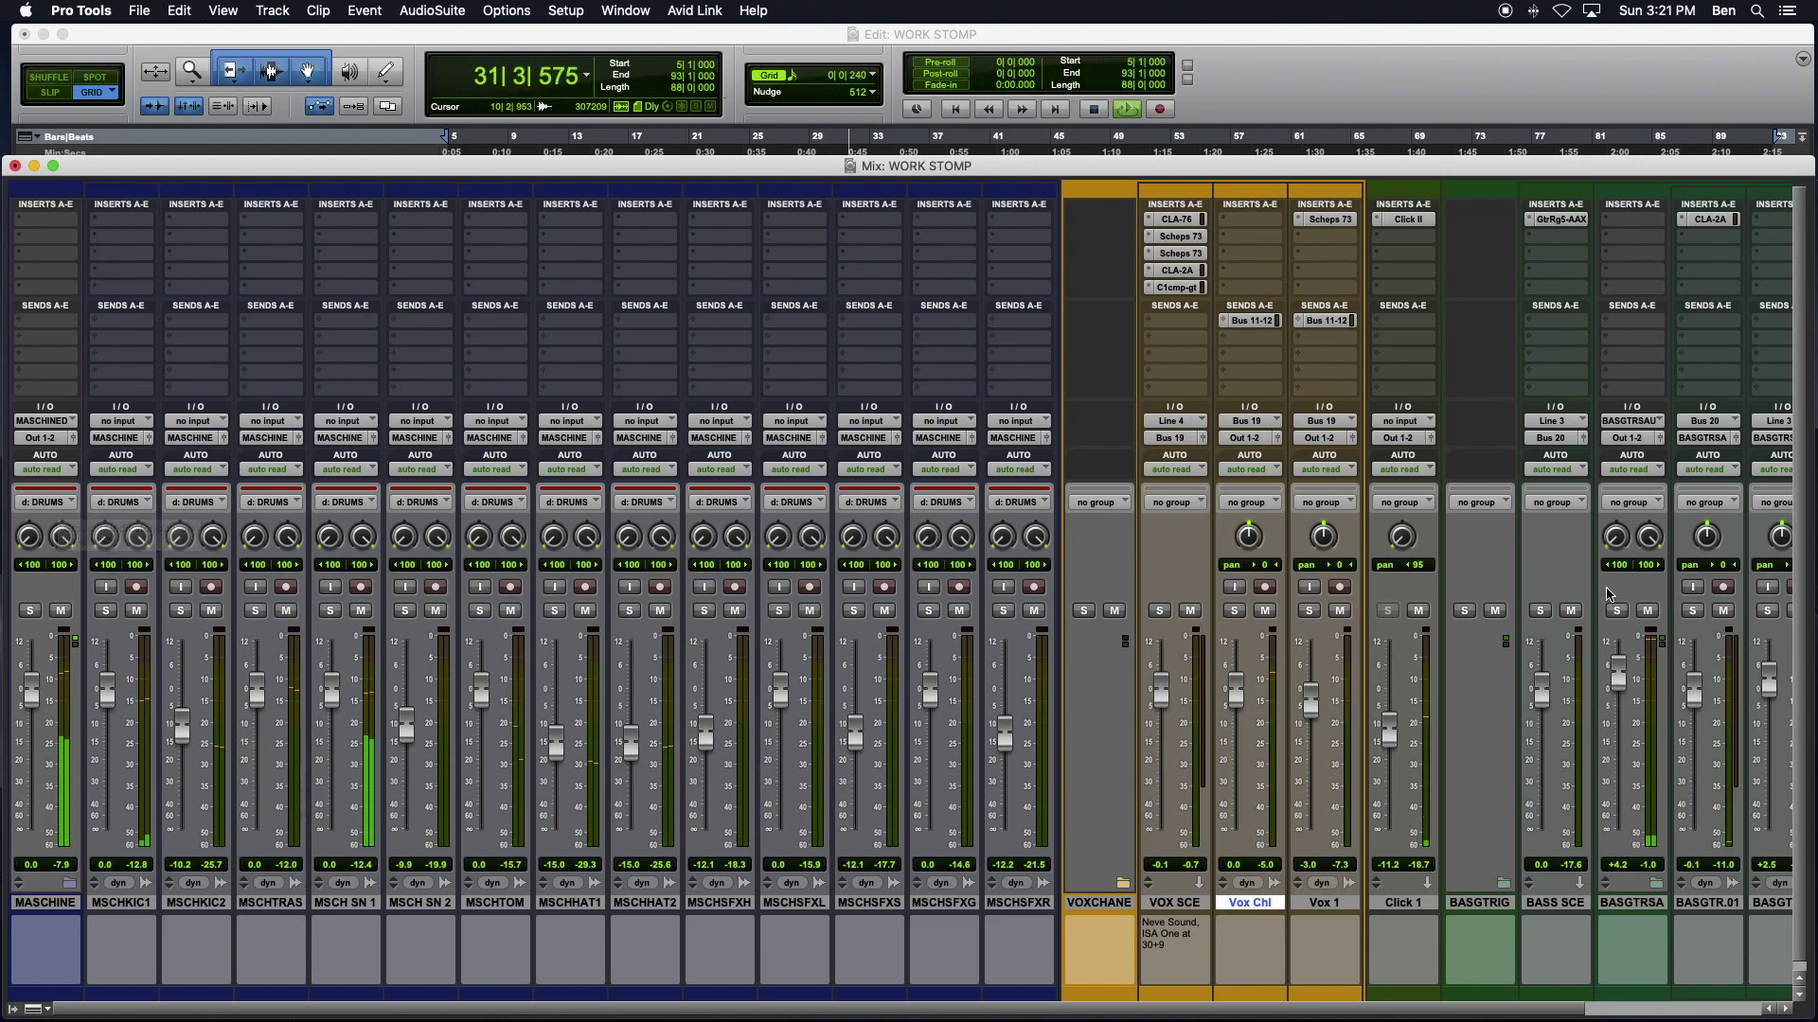
key(super+equal)
Step: Mute the Vox 1 track and collapse the VOX CHANNEL folder
scroll(705, 734, down, 5)
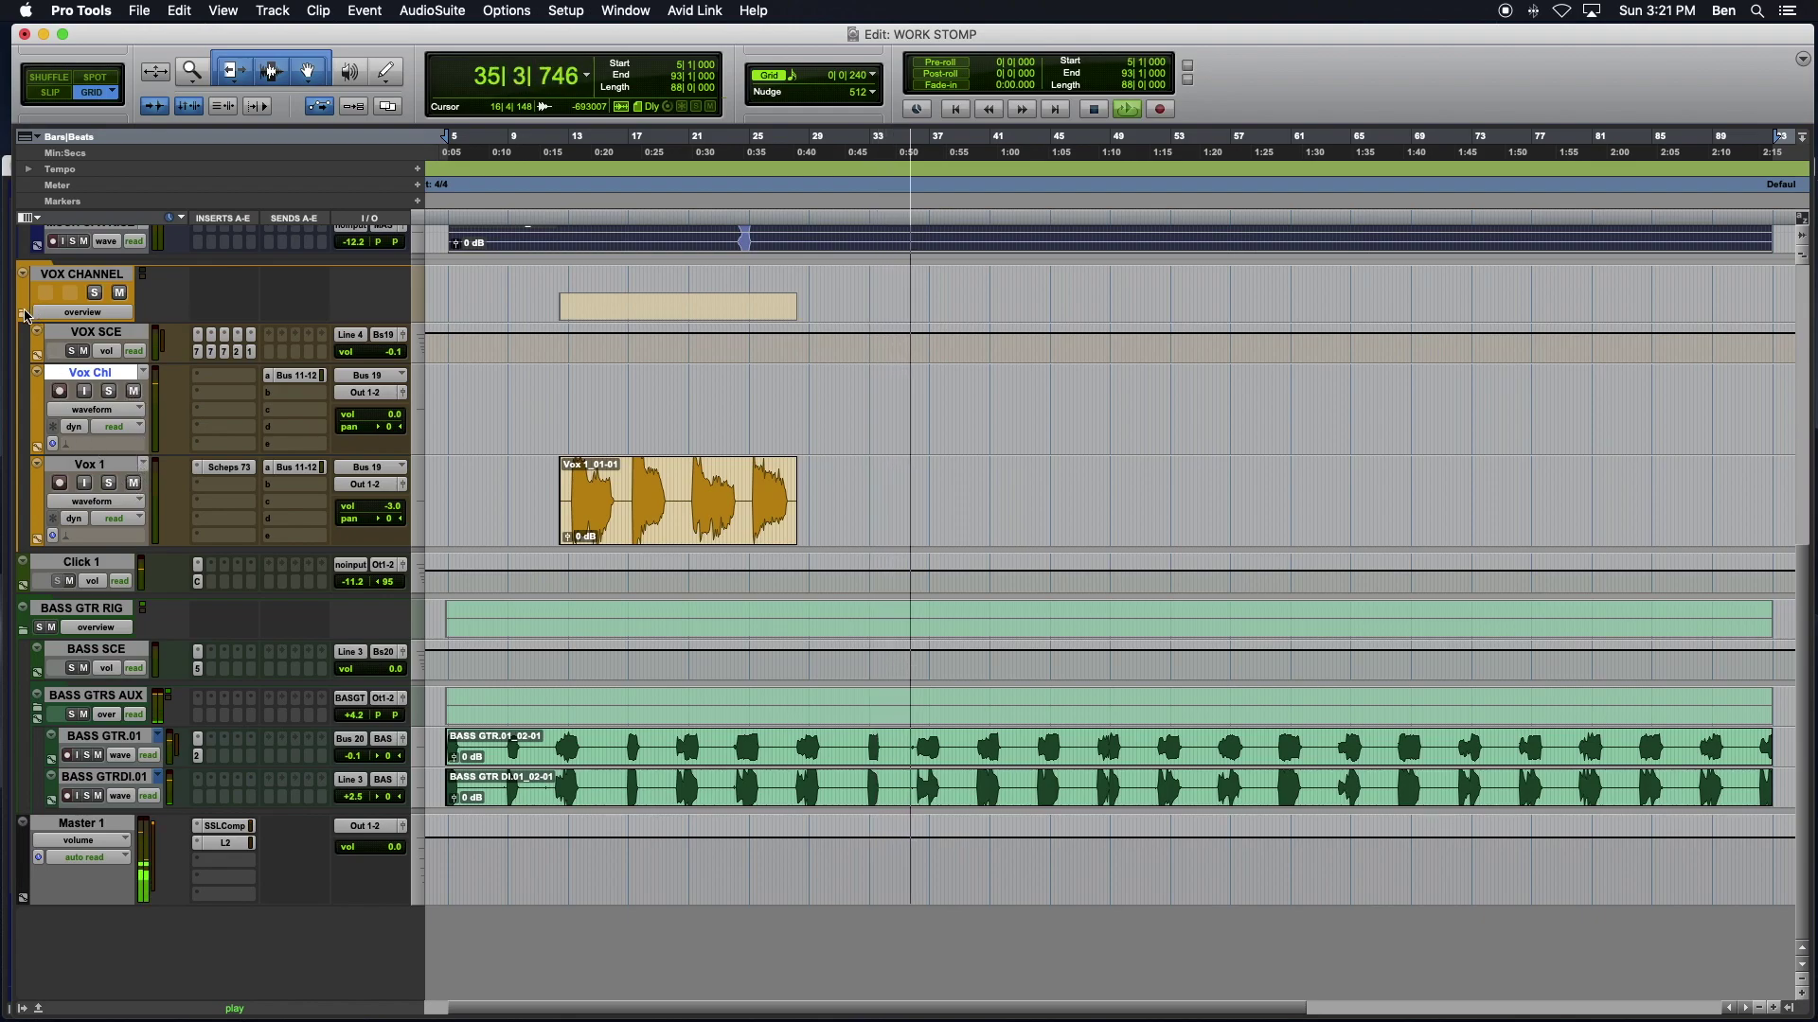
click(133, 484)
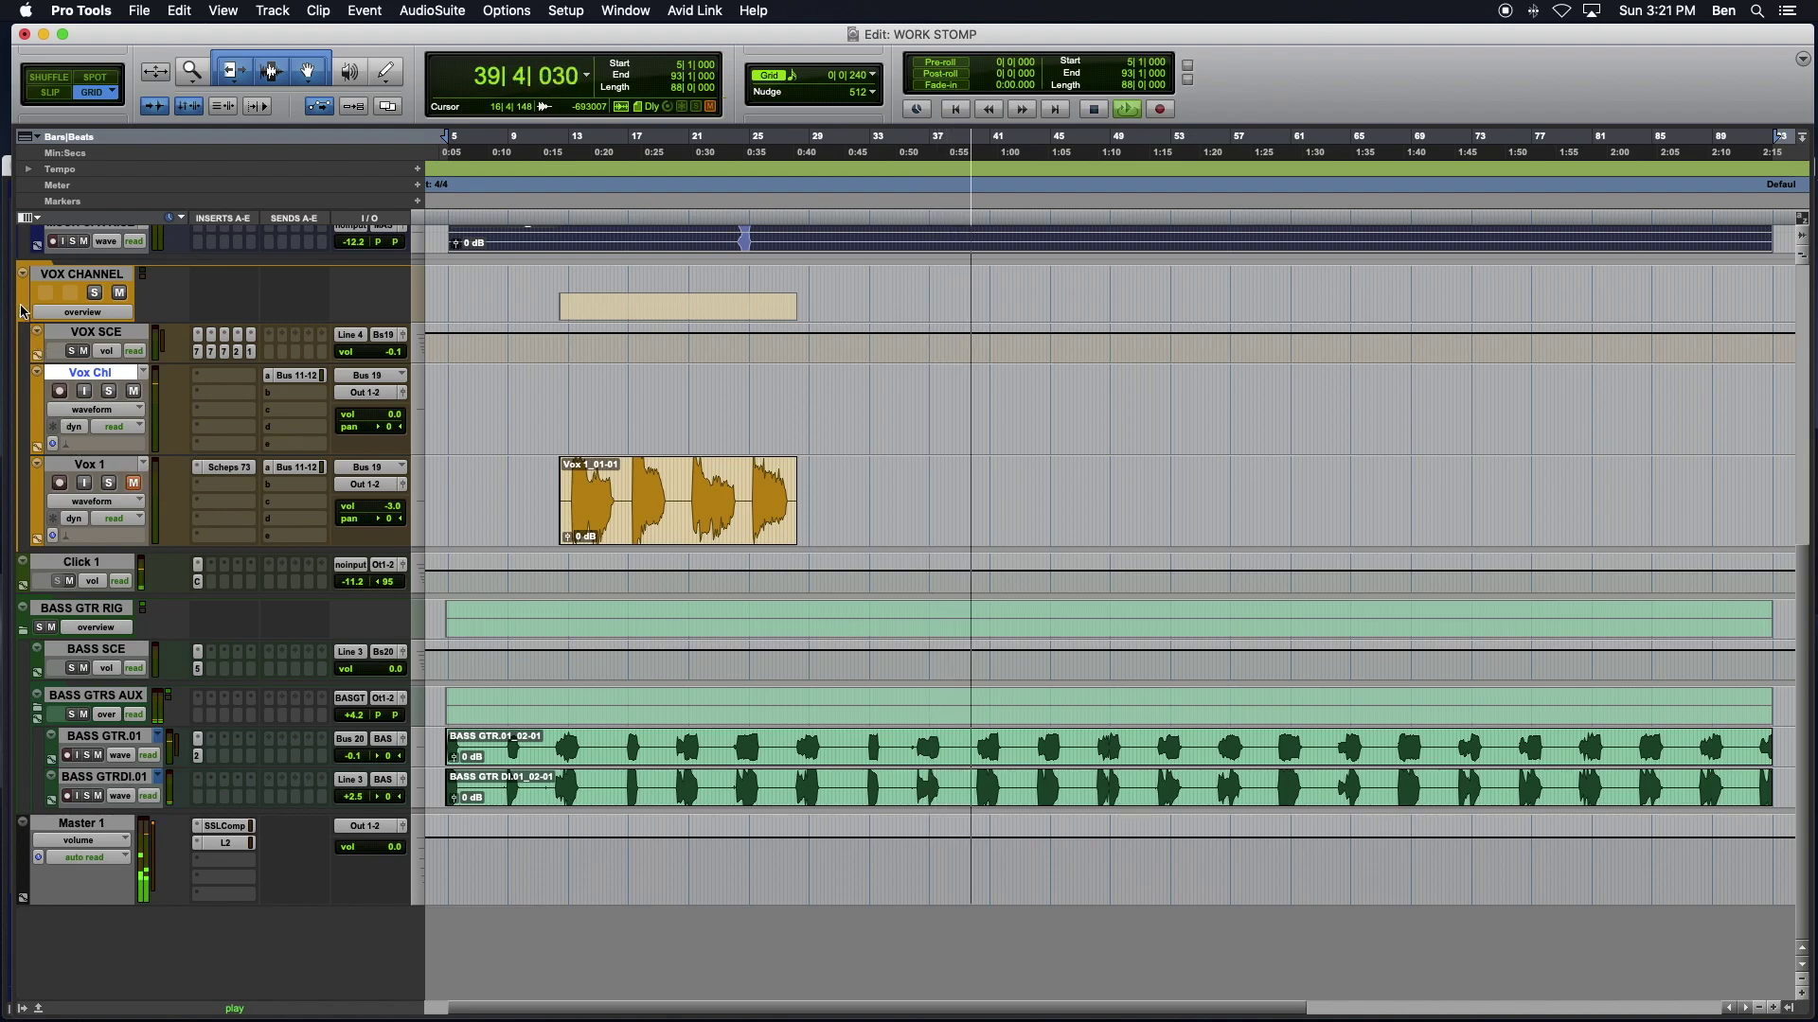
click(24, 315)
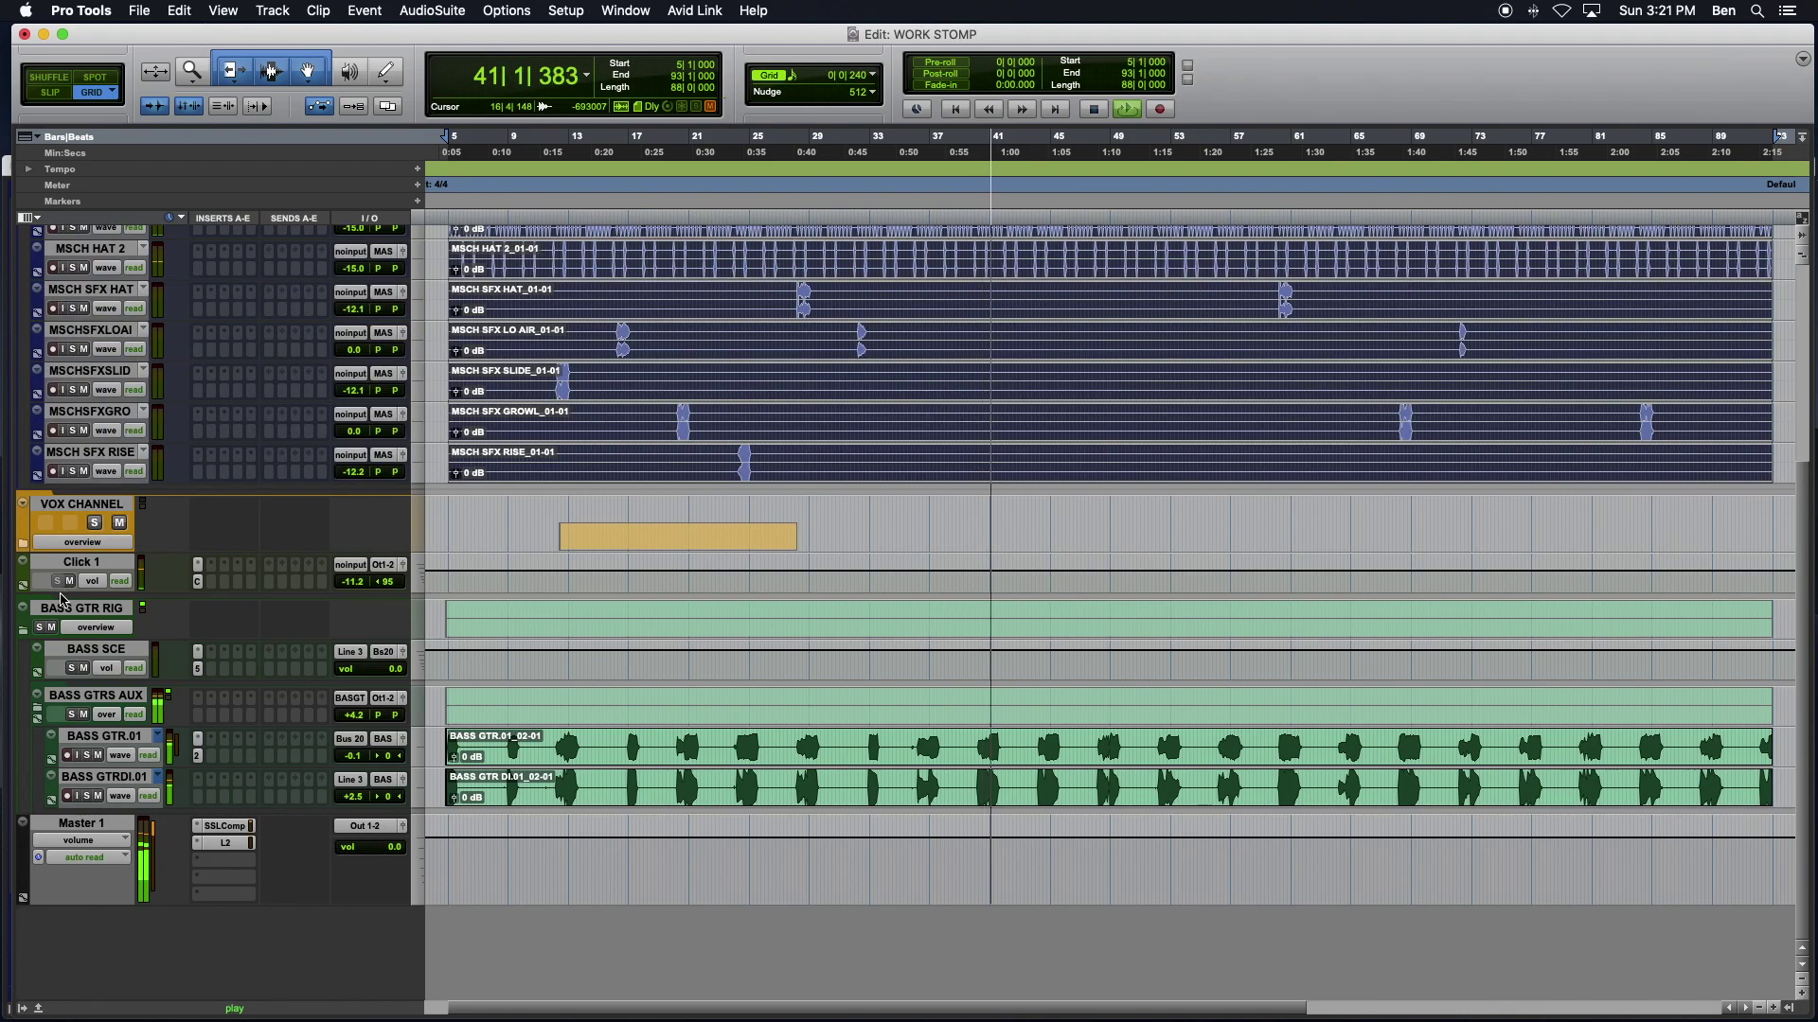
Step: Collapse the BASS GTRS AUX folder while keeping its parent BASS GTR RIG folder open
click(24, 629)
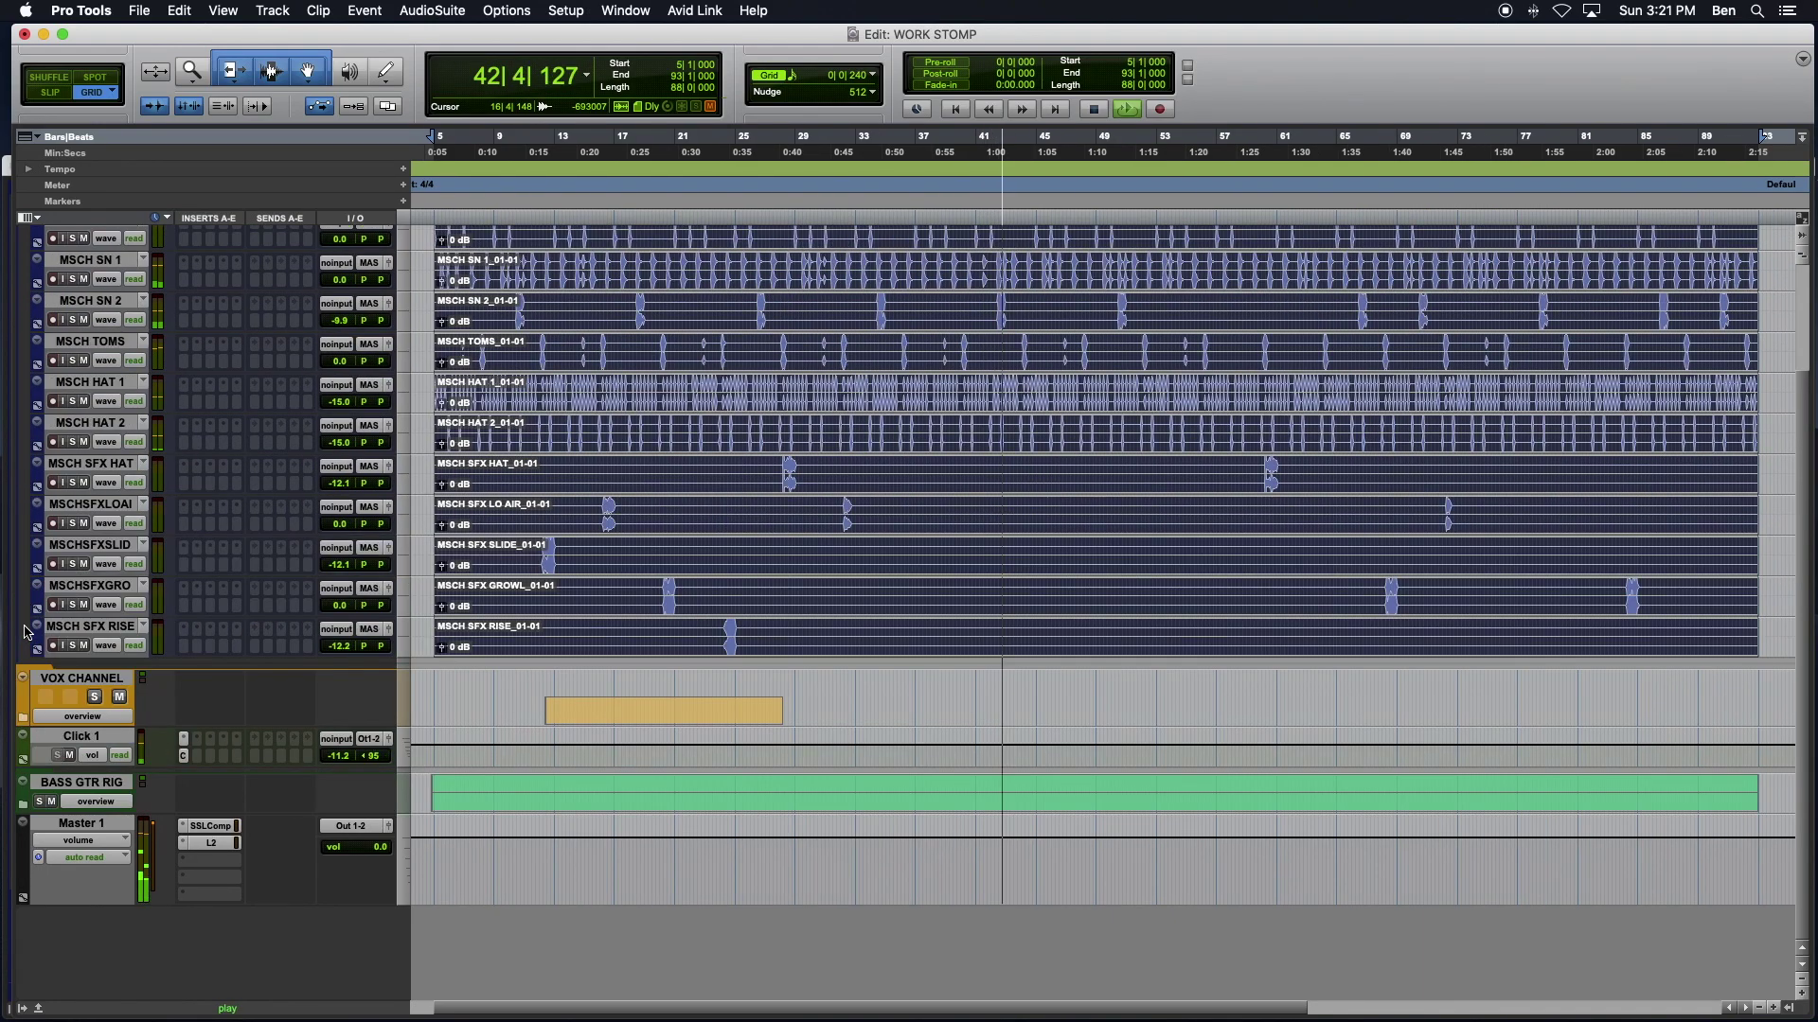
click(24, 807)
click(36, 890)
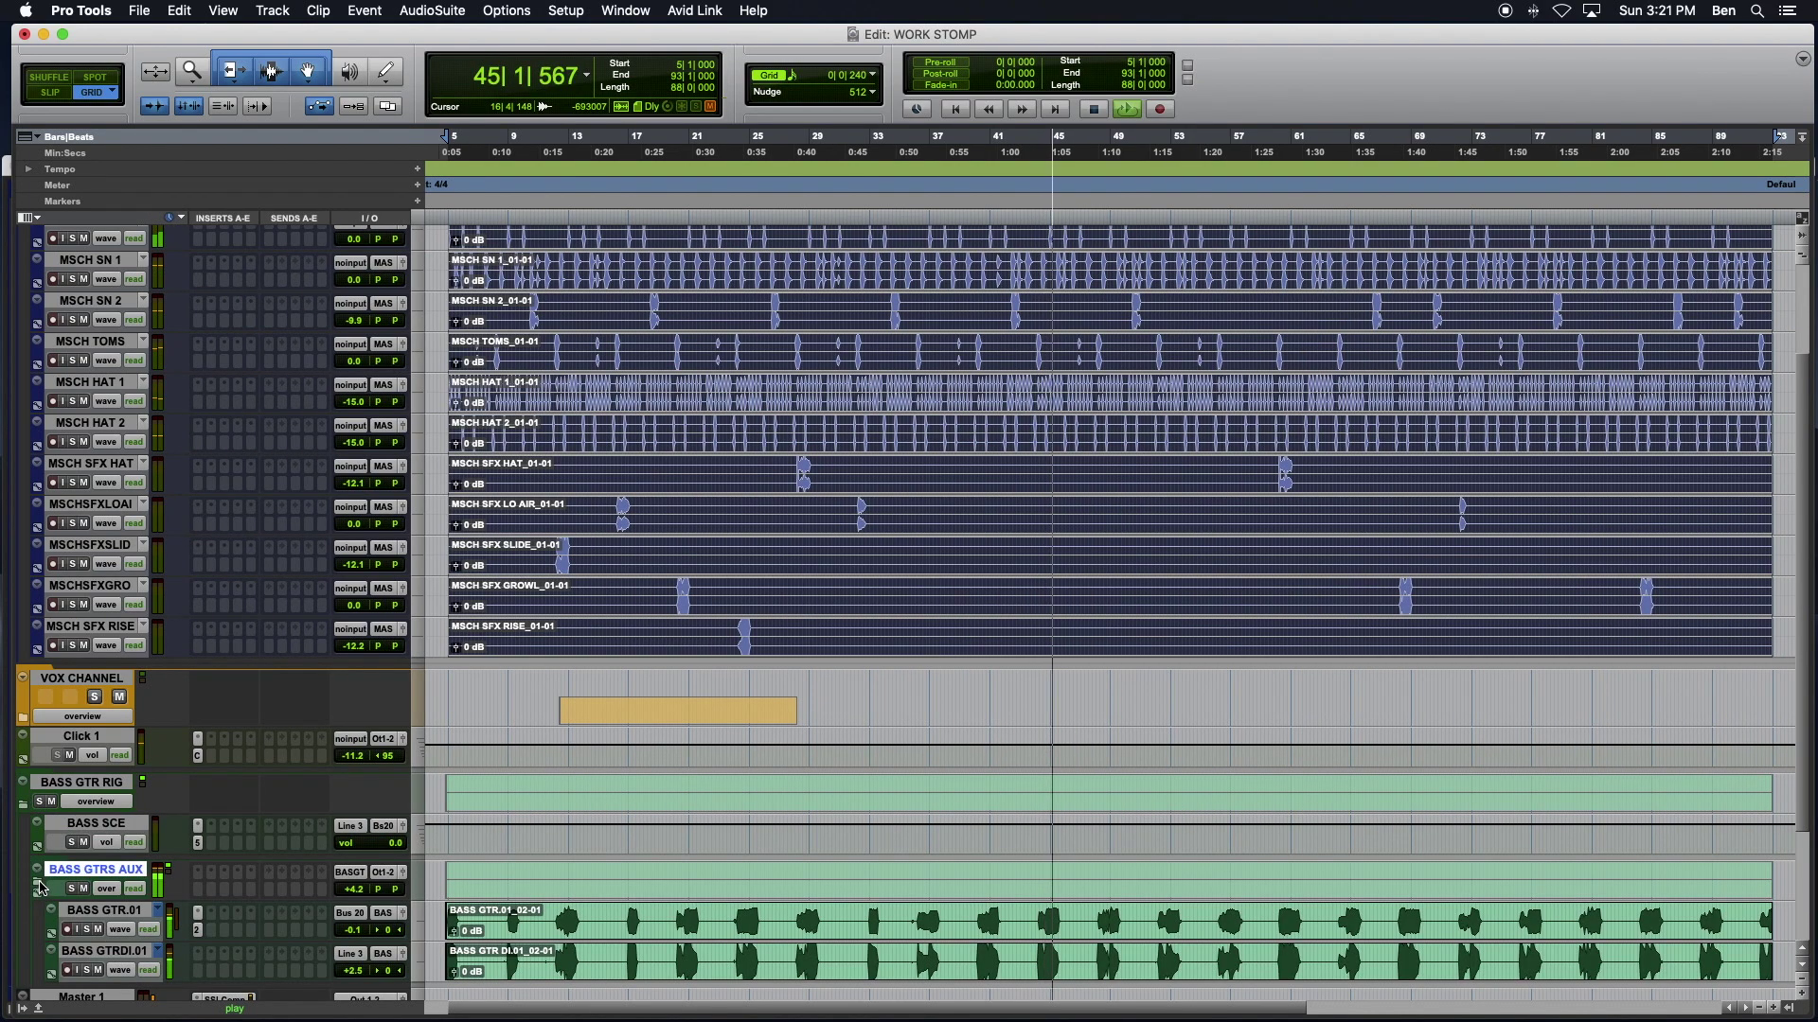
click(36, 888)
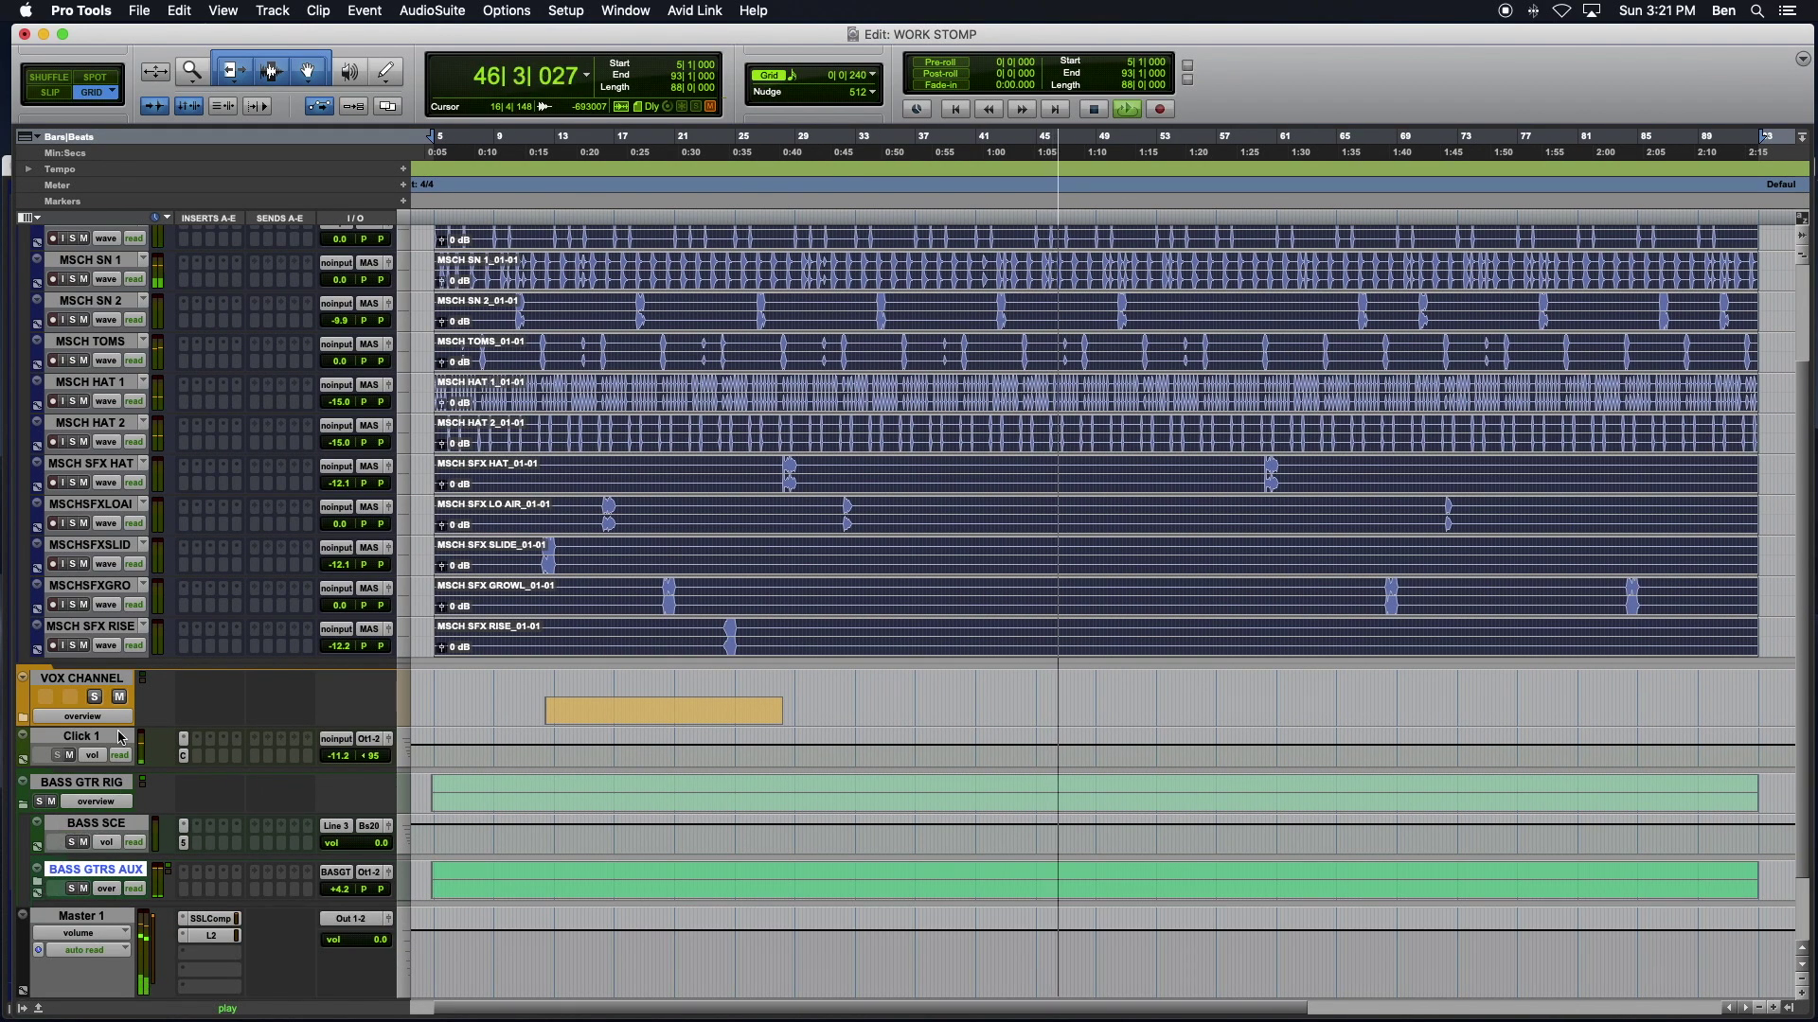
Step: Show the track list and enlarge the MASCHINEDRUM folder track's height until its full-size controls fit
scroll(54, 372, up, 3)
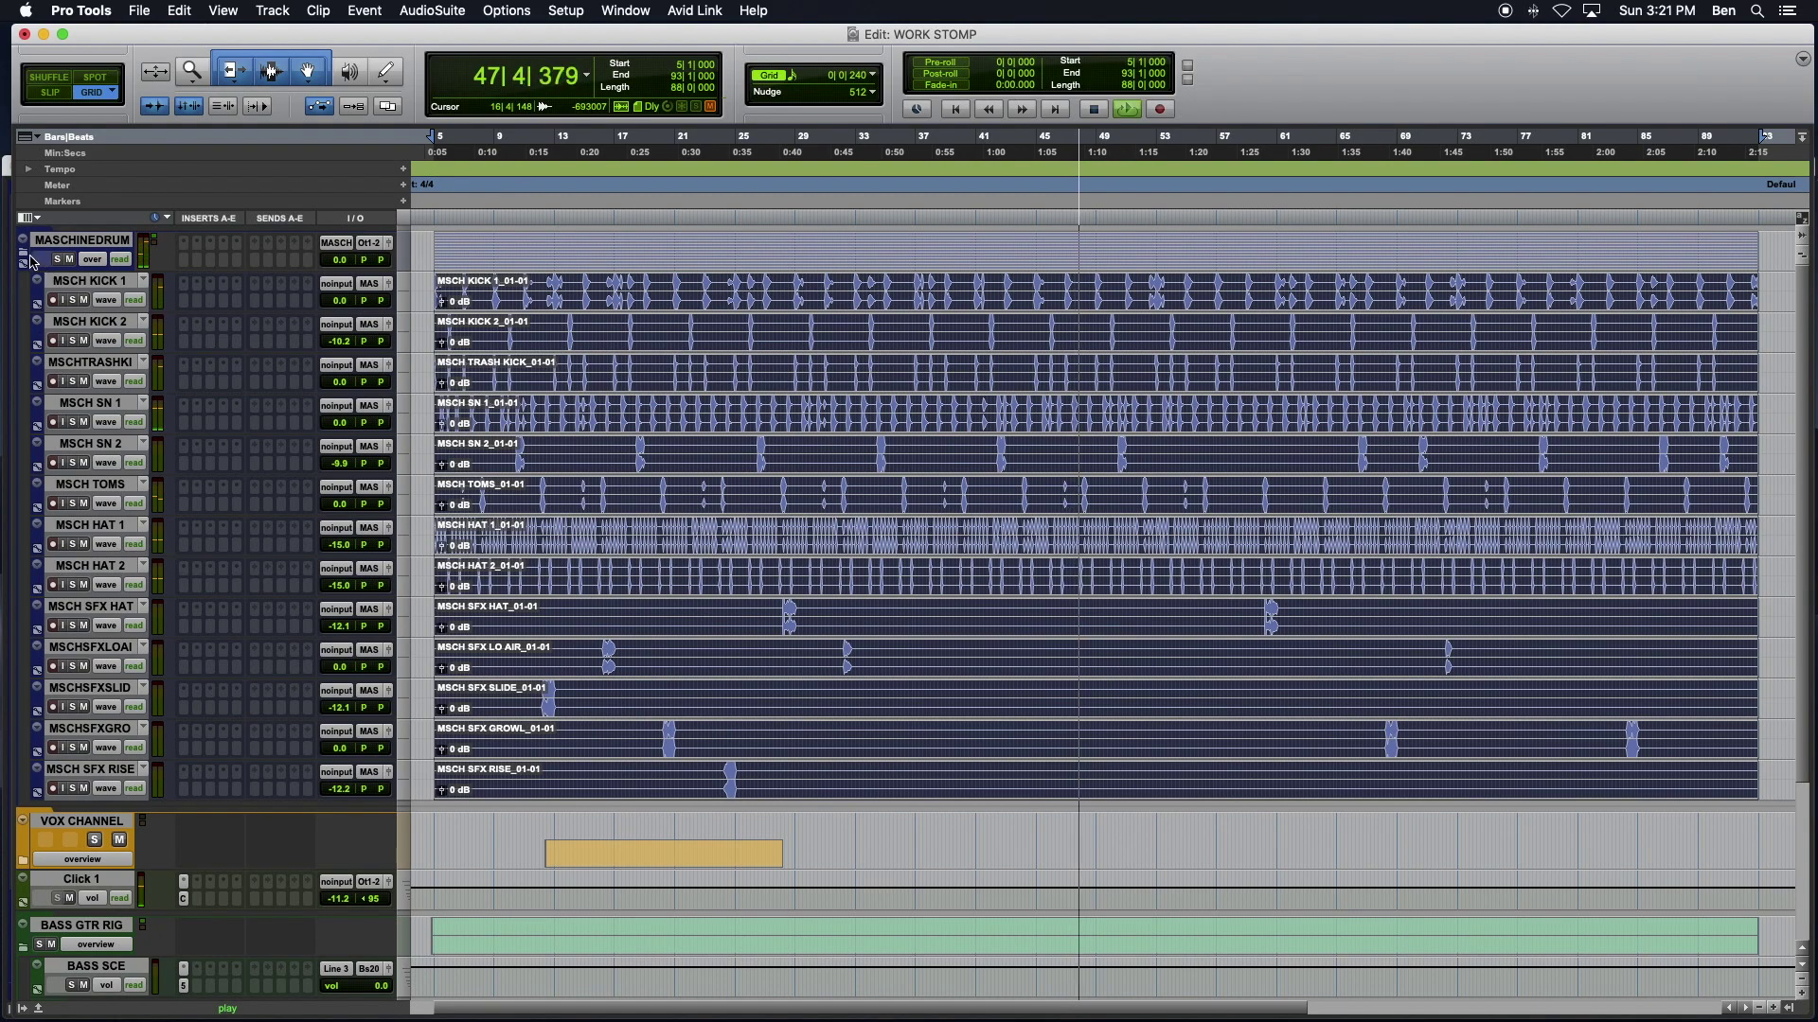
click(93, 243)
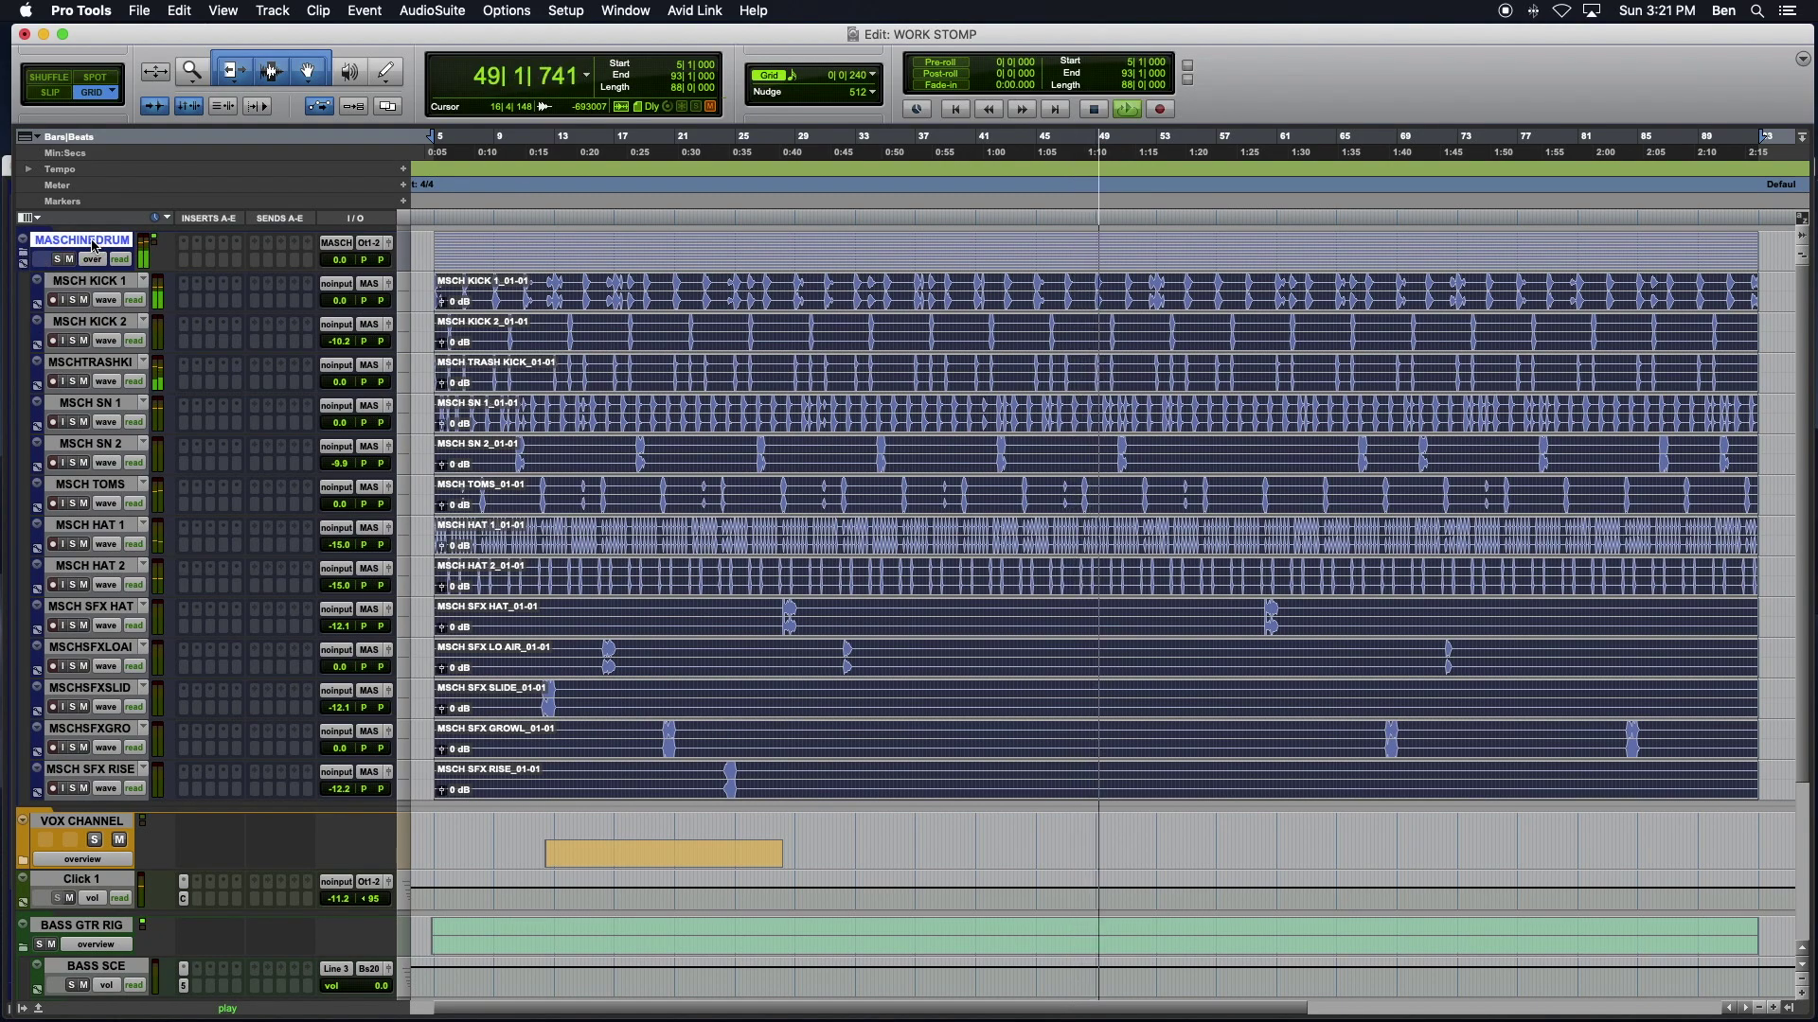
mouse_move(98, 271)
mouse_down()
mouse_move(102, 299)
mouse_move(101, 269)
mouse_up()
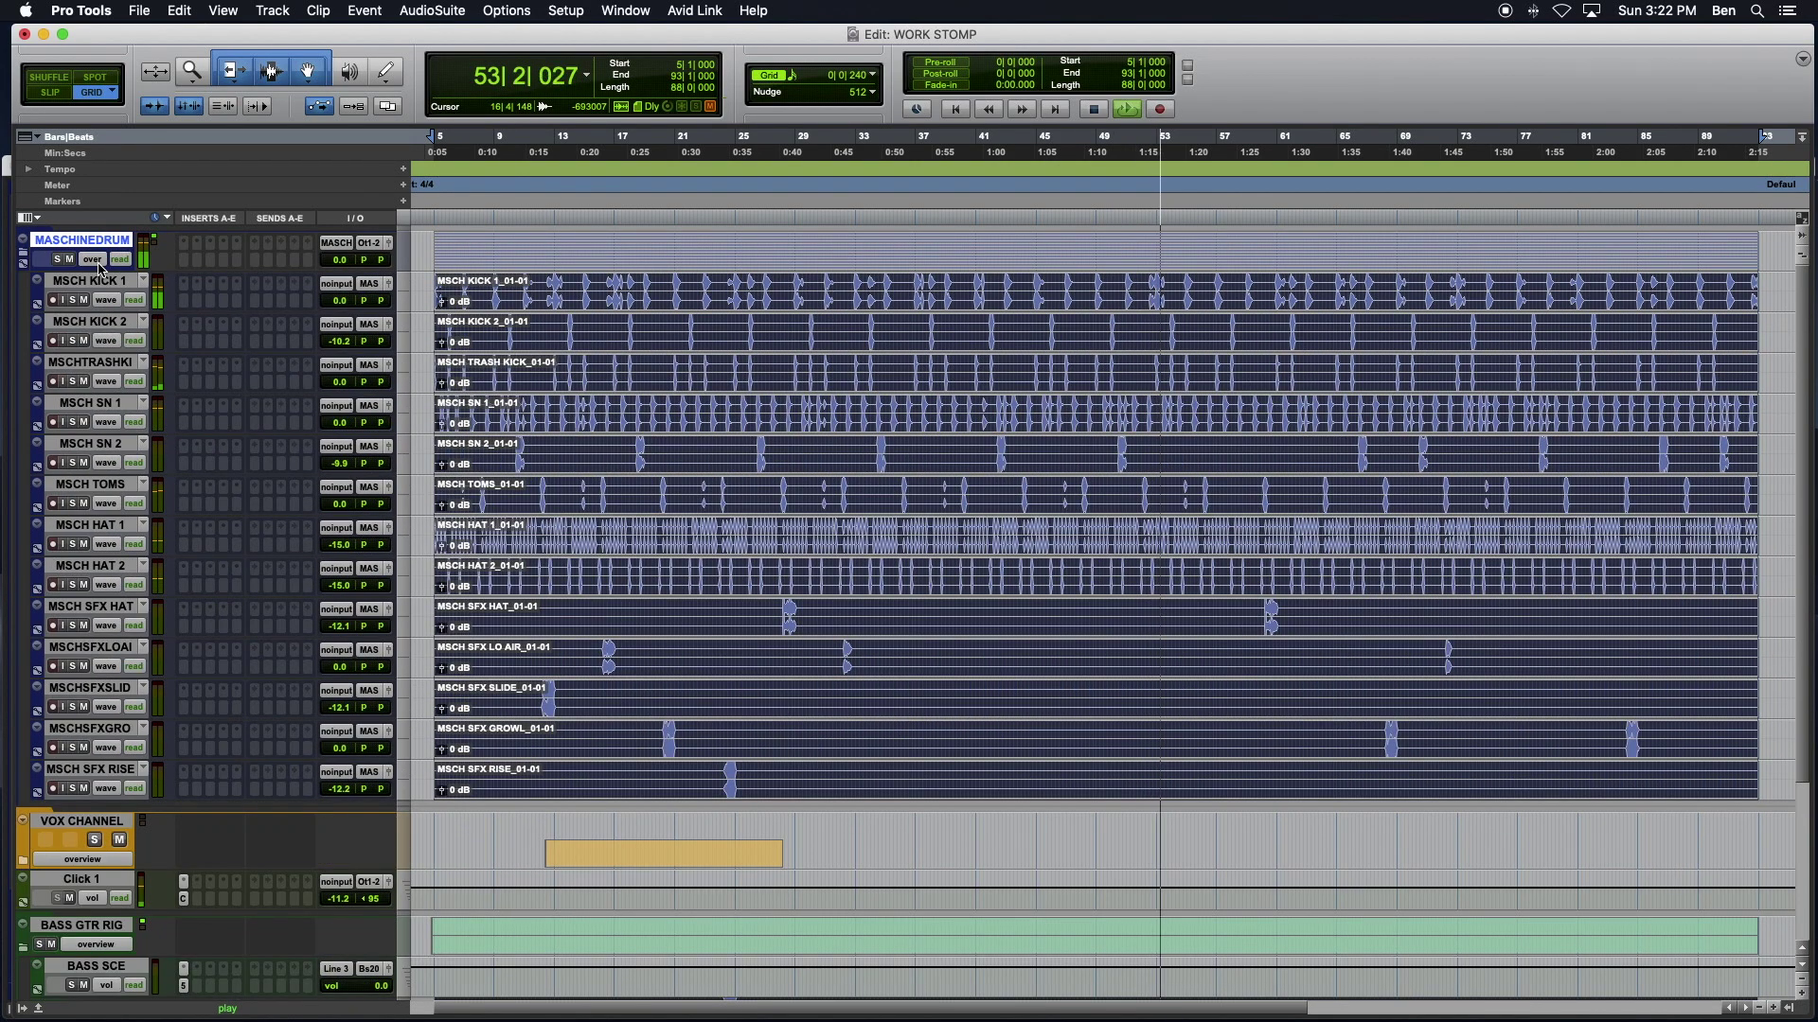
click(40, 1002)
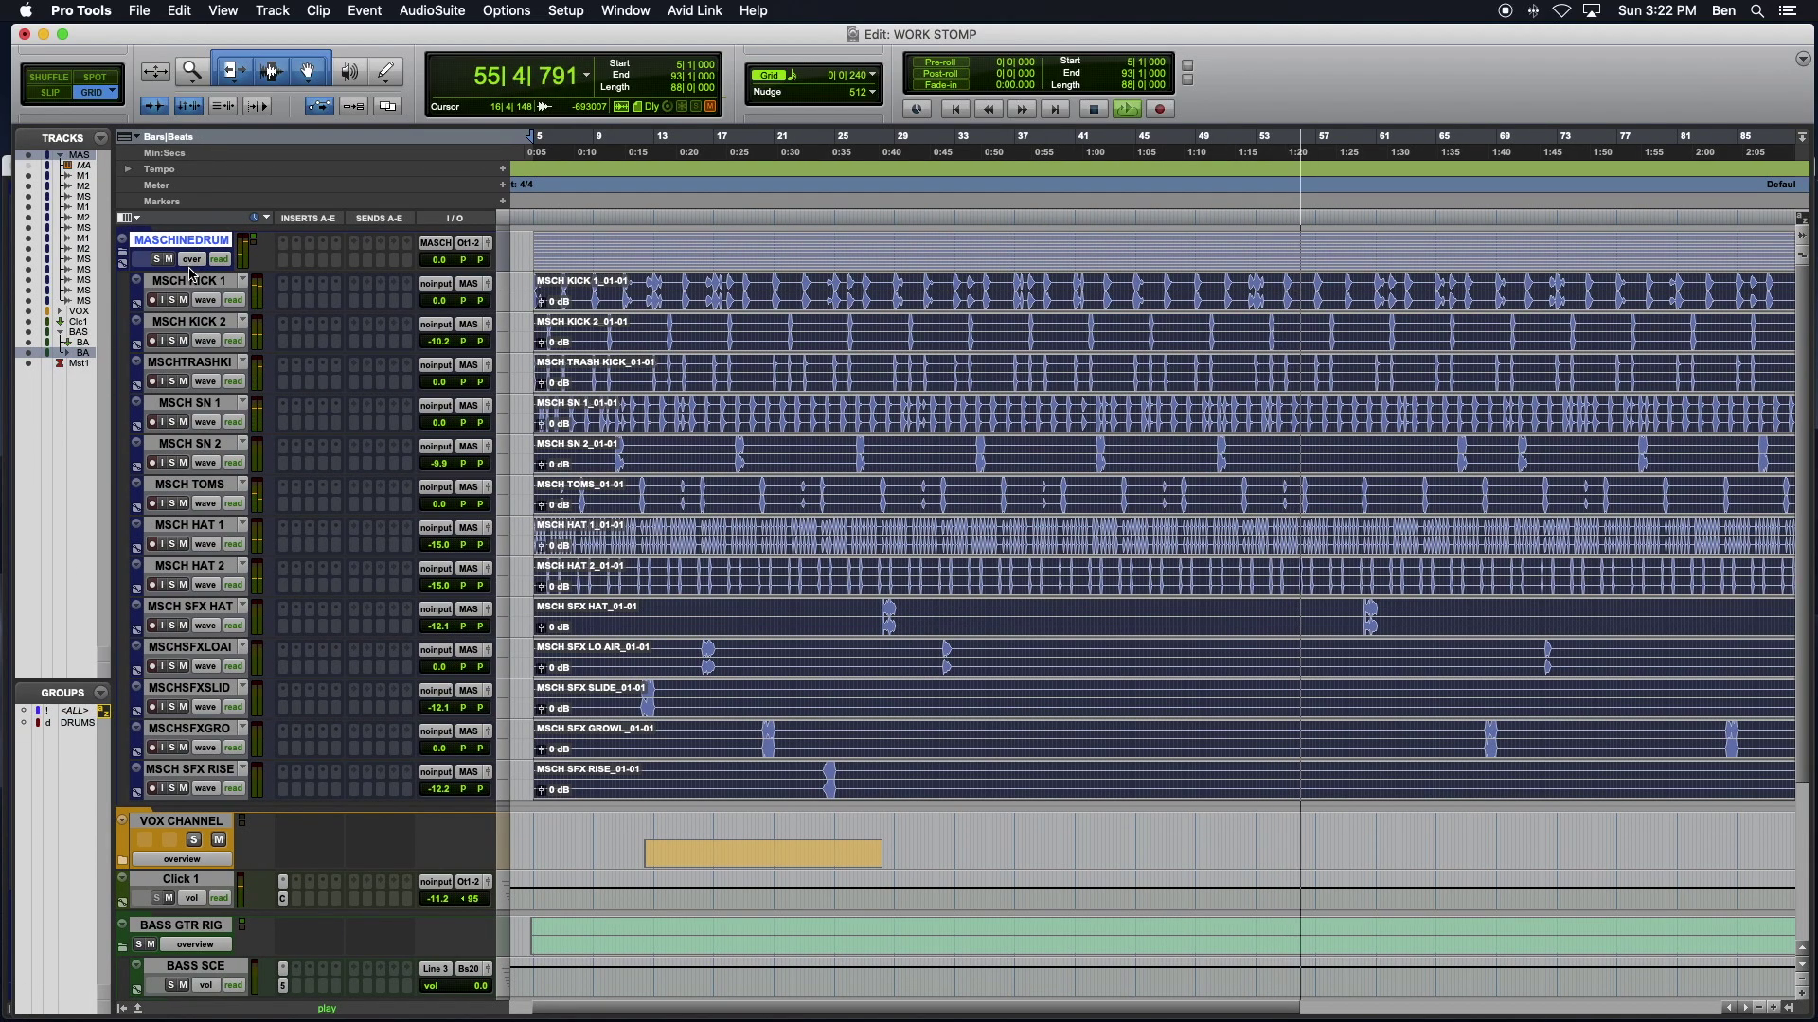
drag(190, 272, 193, 322)
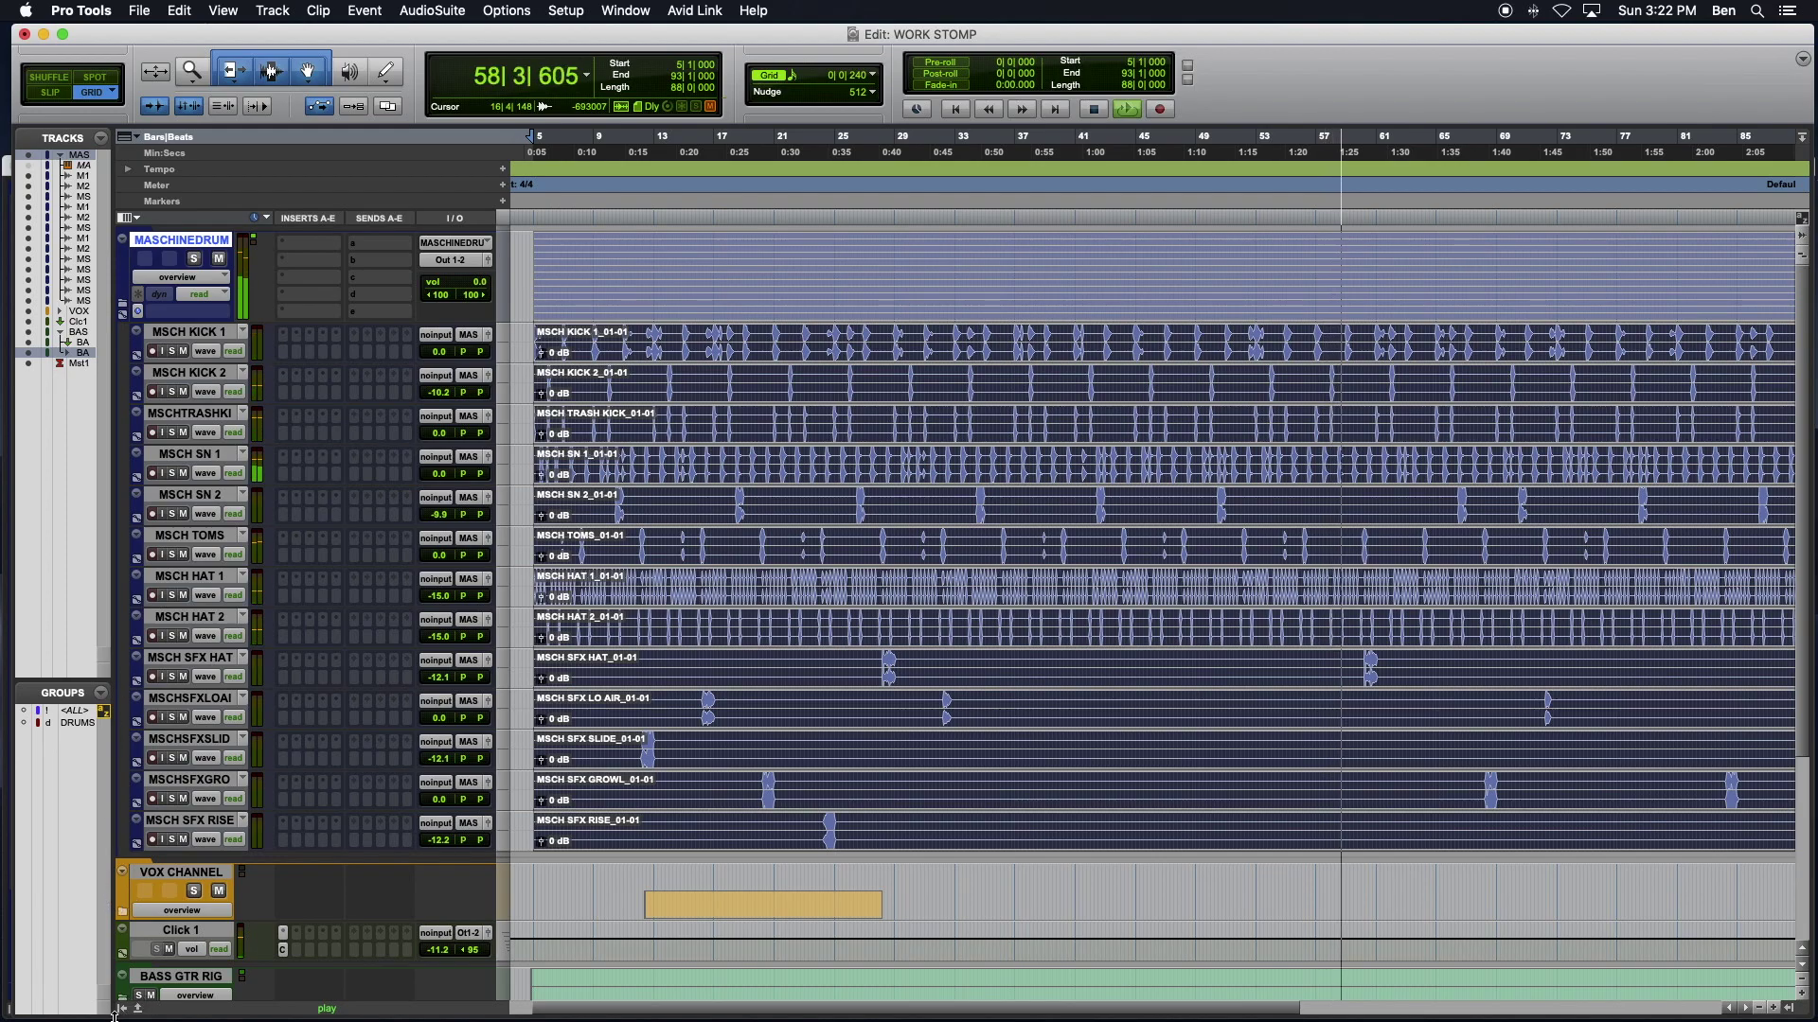
Step: Reduce the heights of all drum tracks from MSCH KICK 1 to MSCH SFX RISE, and place the edit cursor at 20|4|240
click(199, 332)
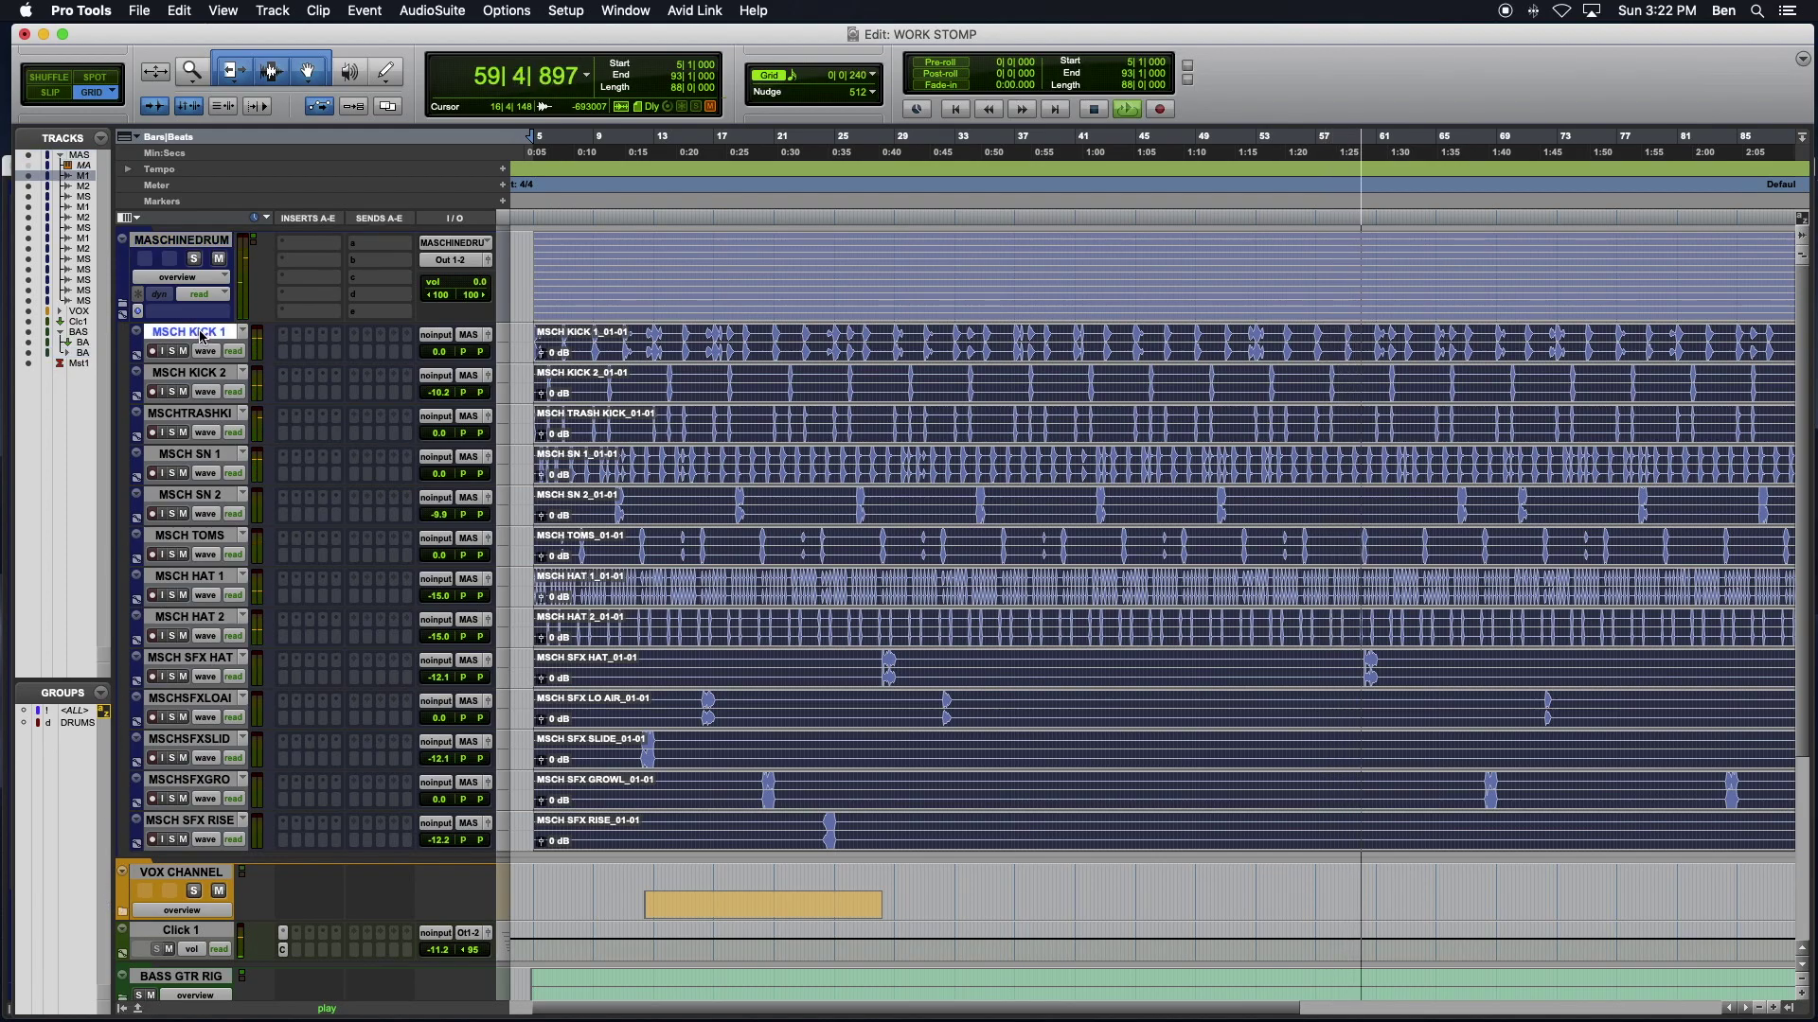
shift+click(192, 821)
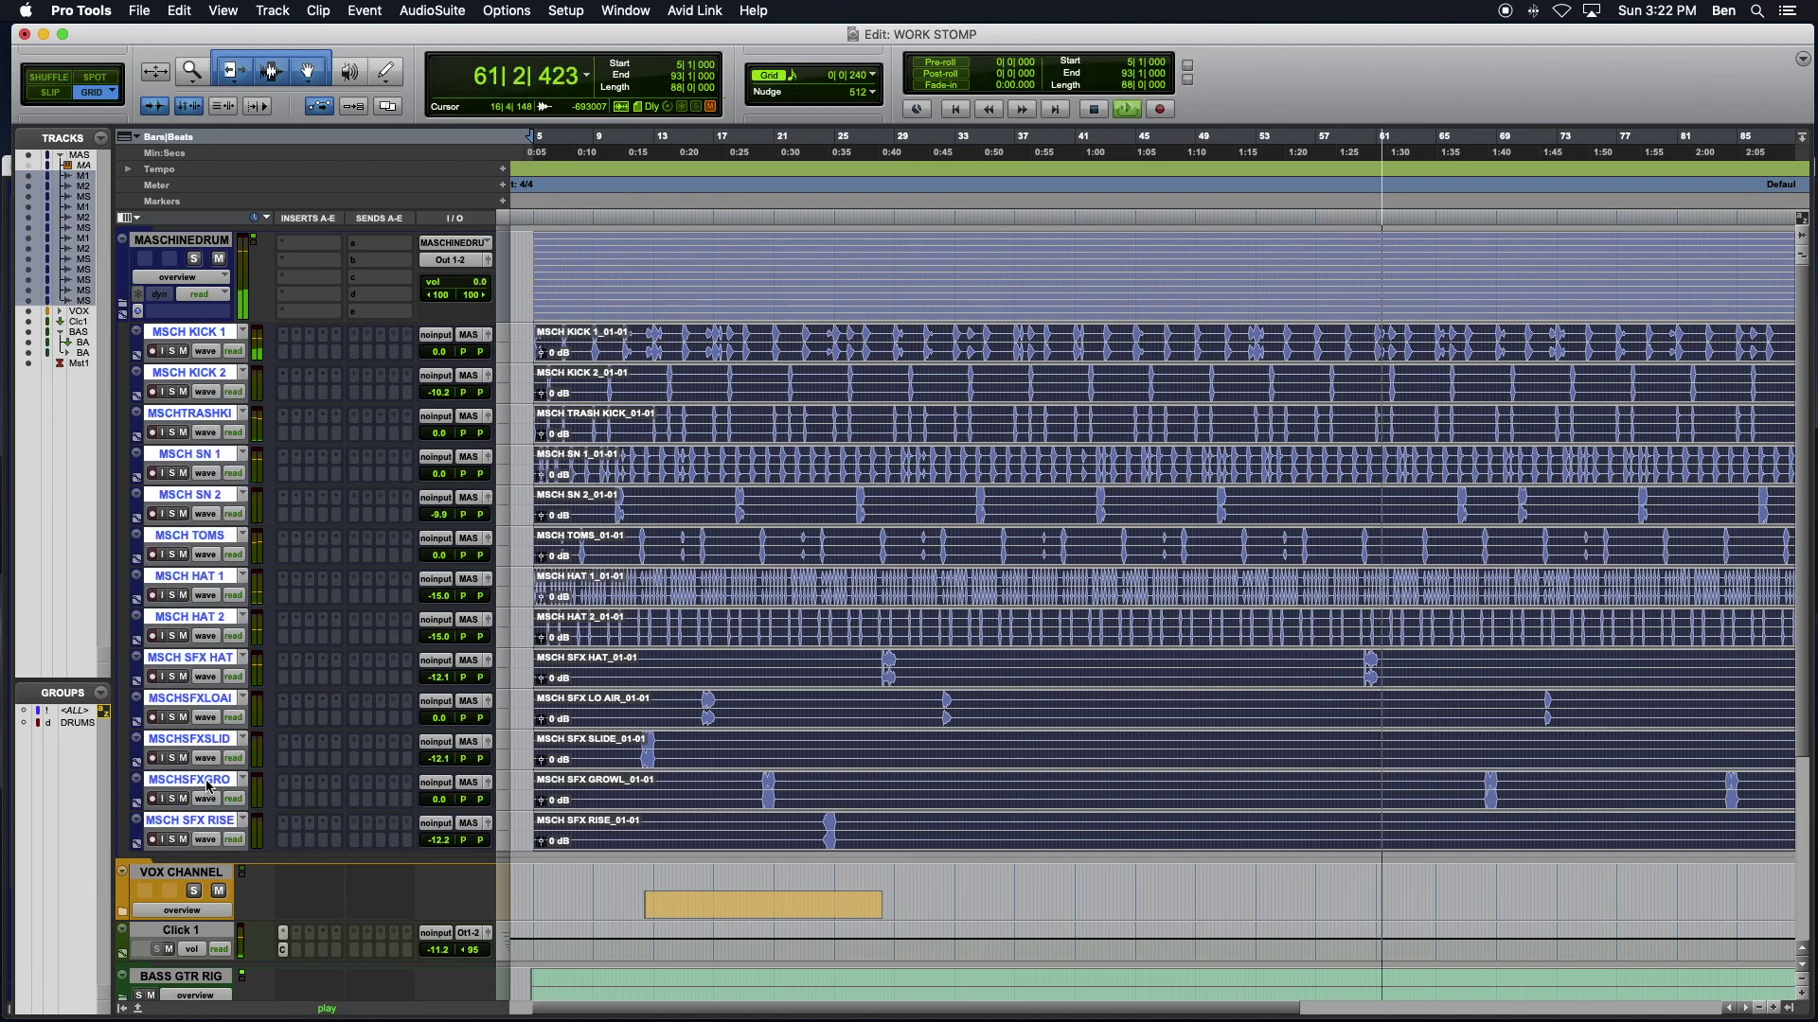
drag(202, 742, 202, 735)
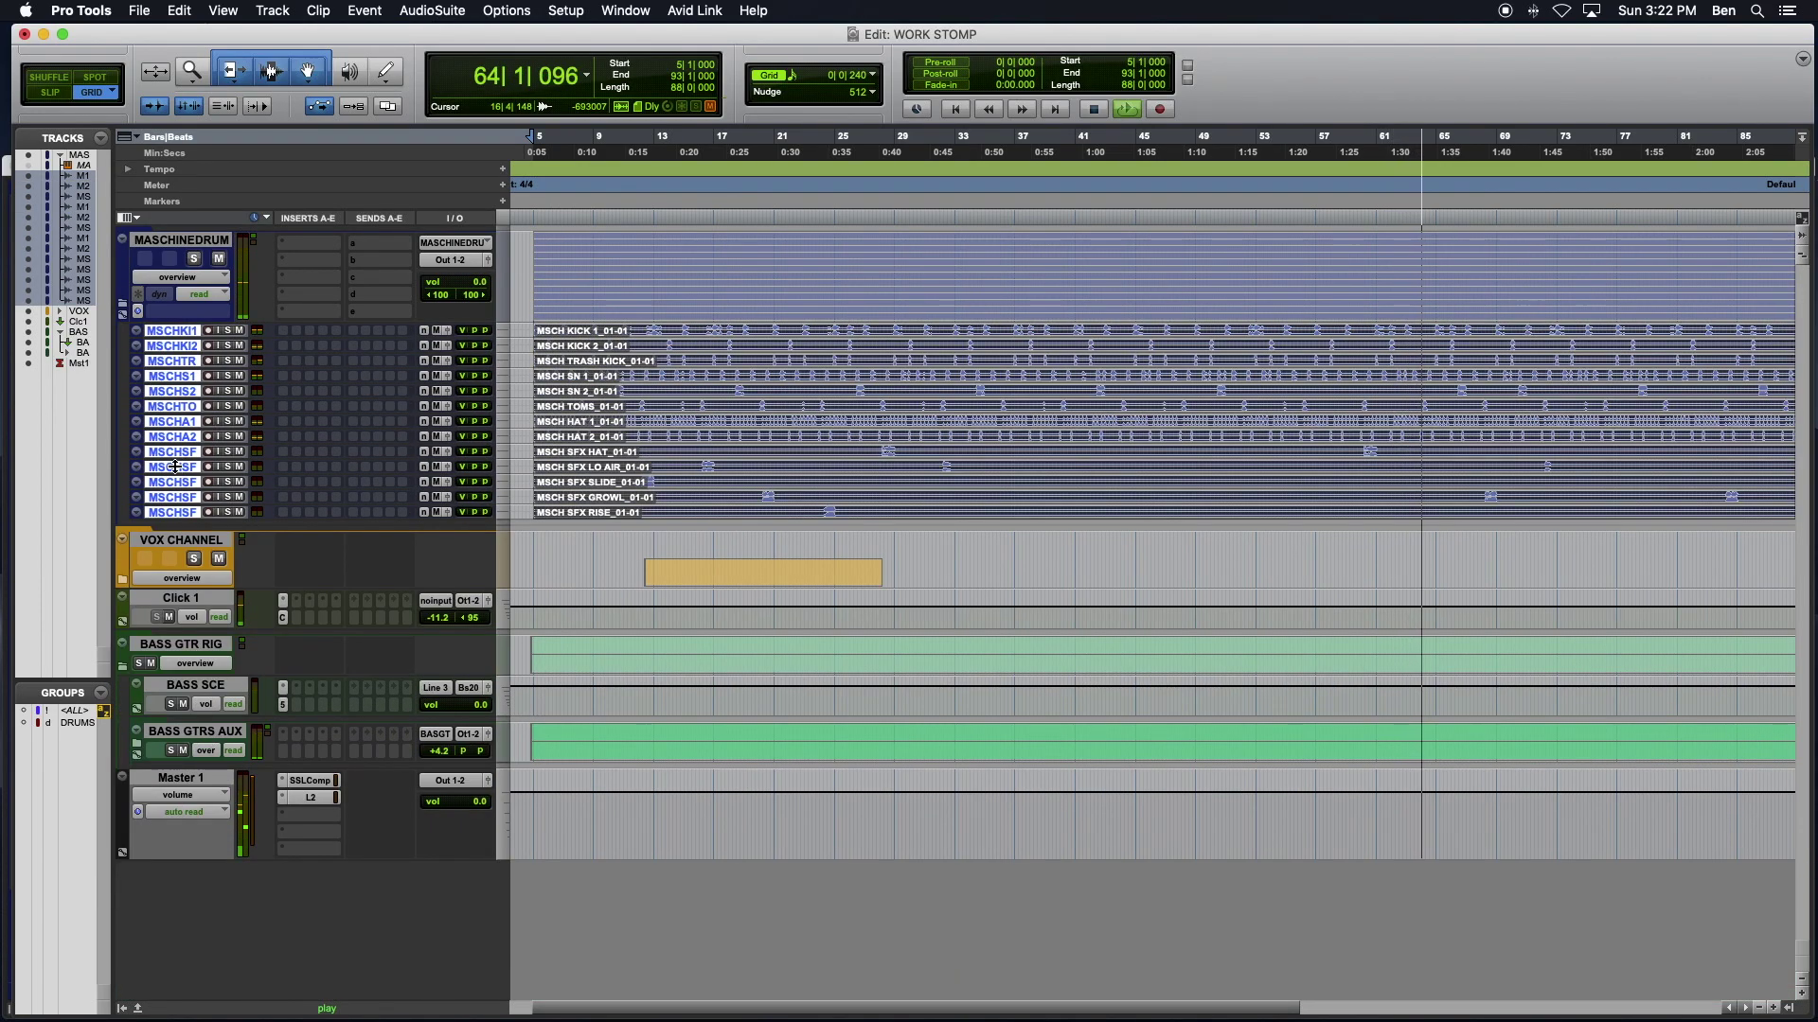
drag(175, 466, 177, 473)
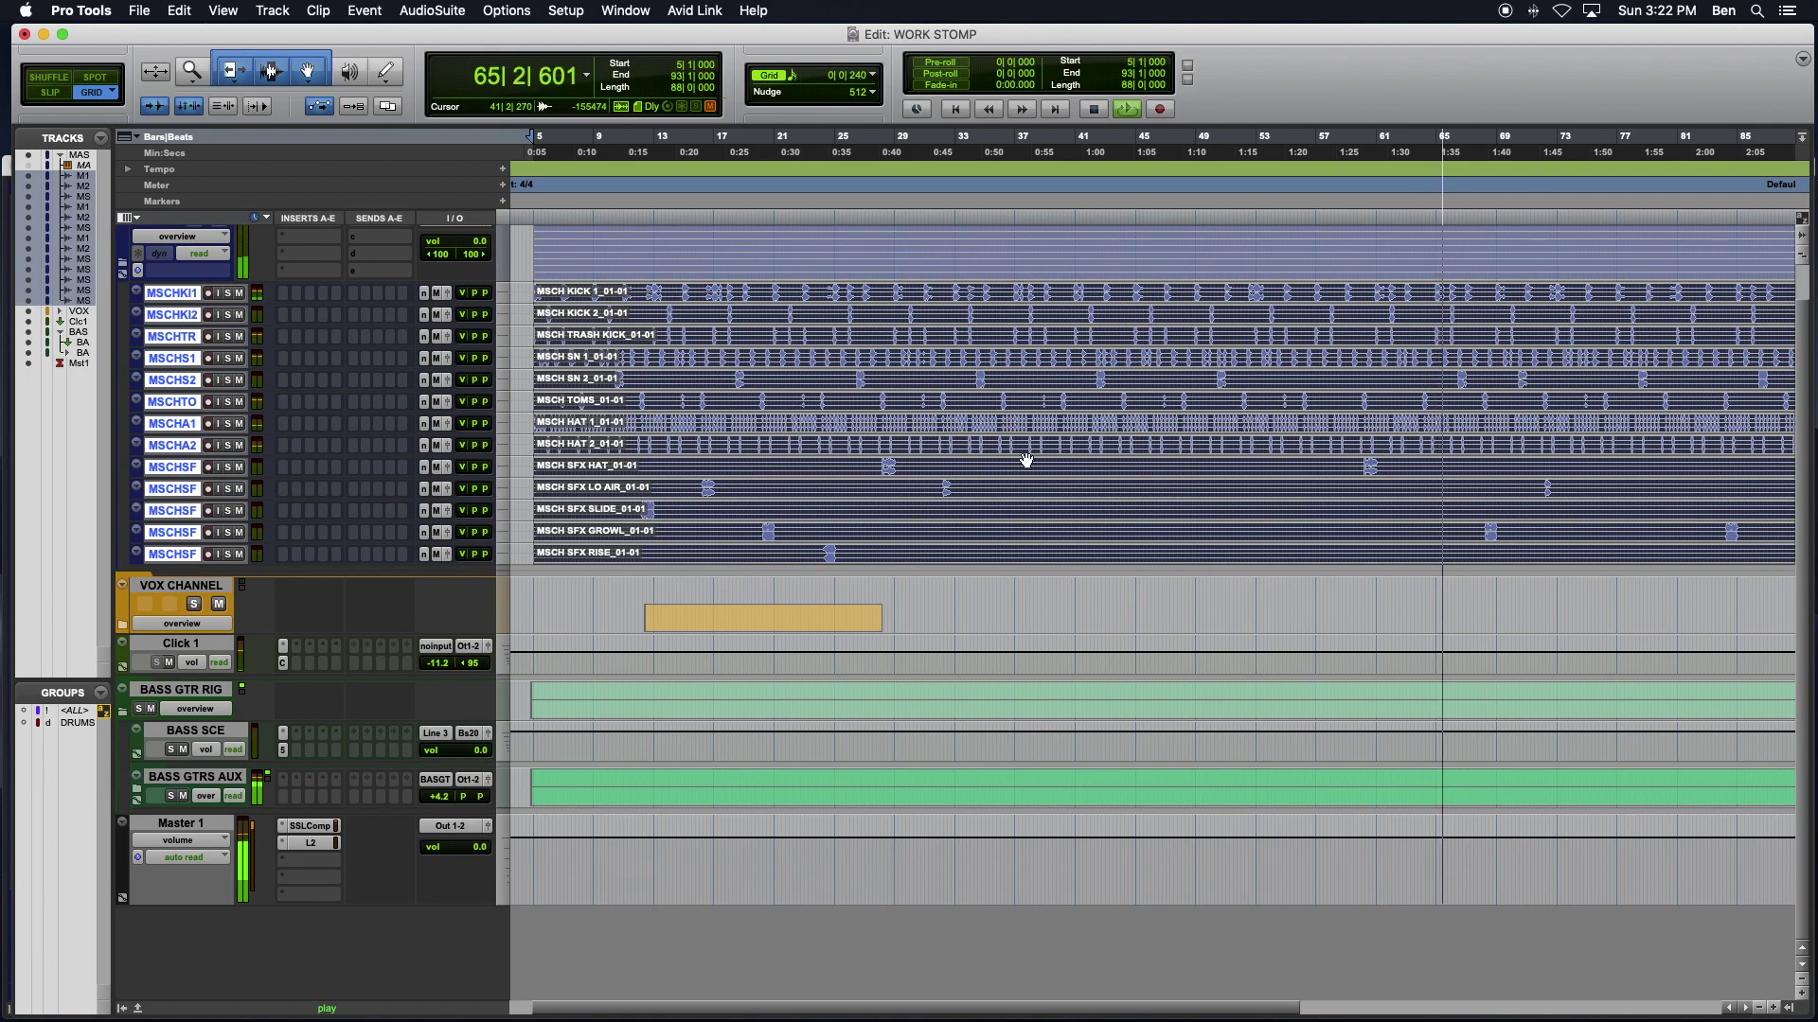
key(alt+f)
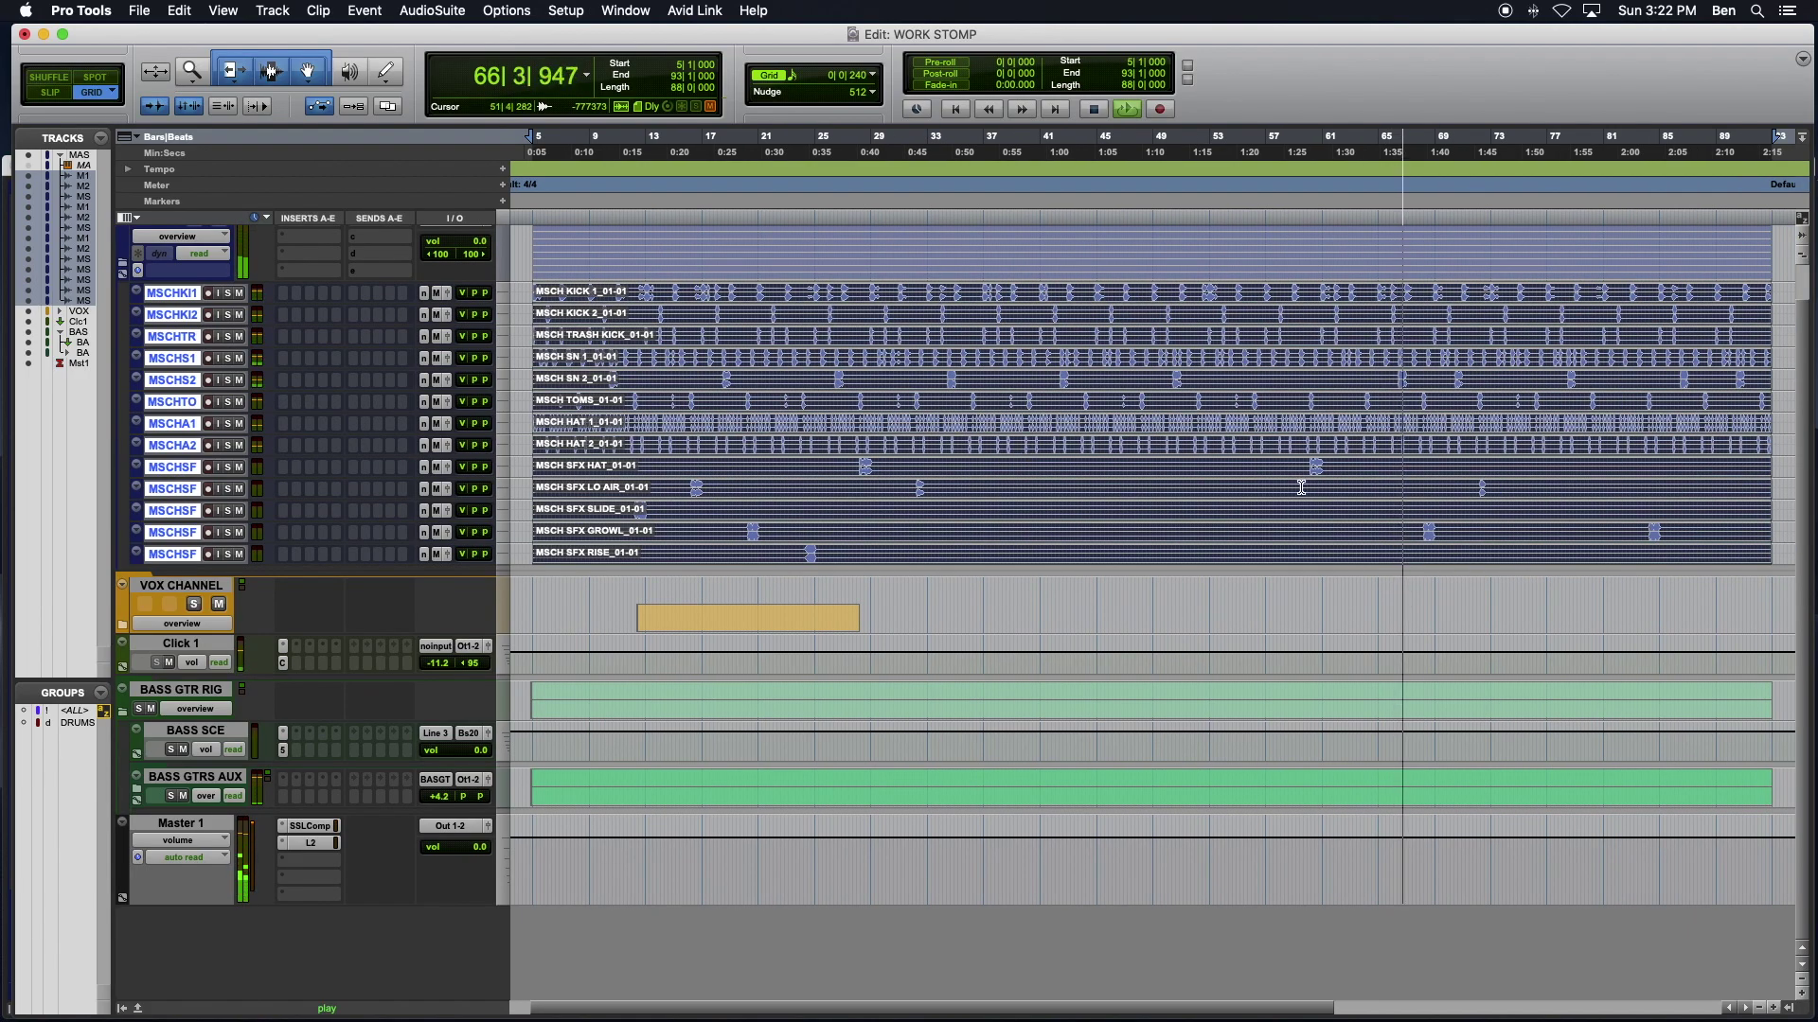
click(756, 291)
scroll(294, 557, up, 1)
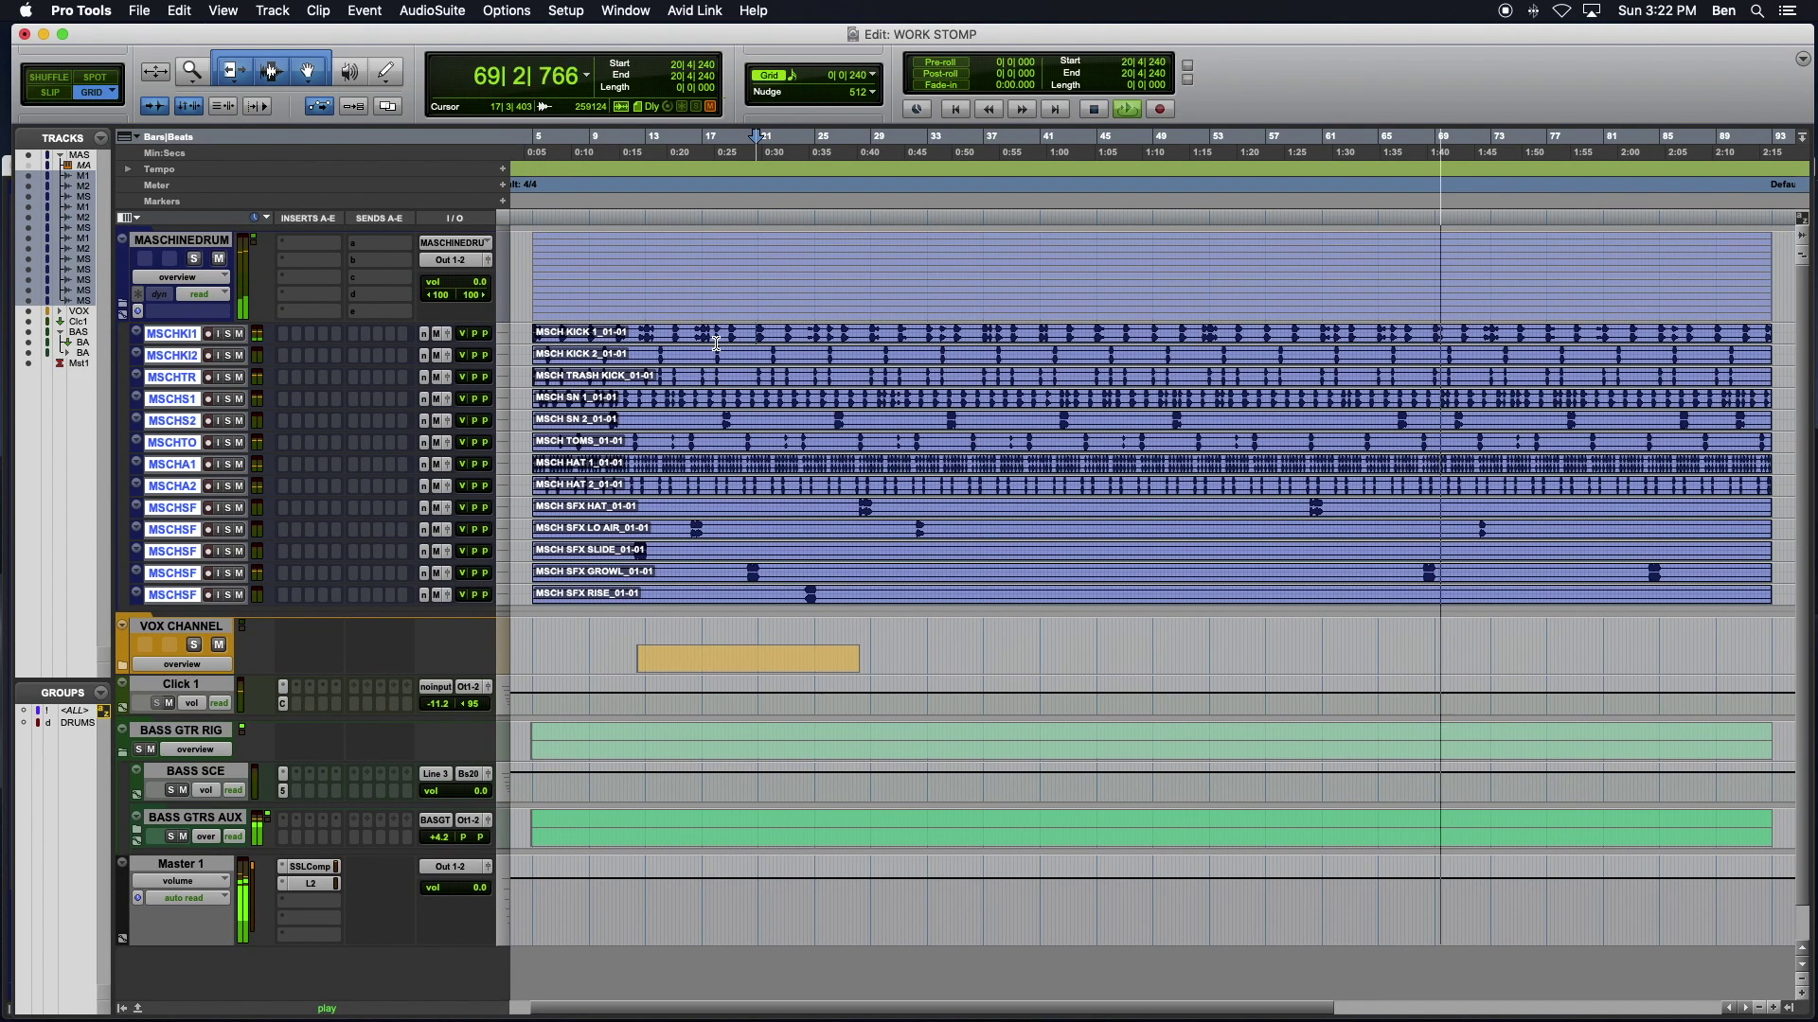
Step: Expand the BASS GTRS AUX folder and reduce the heights of its BASS GTR.01 and BASS GTRDI.01 tracks together
click(207, 773)
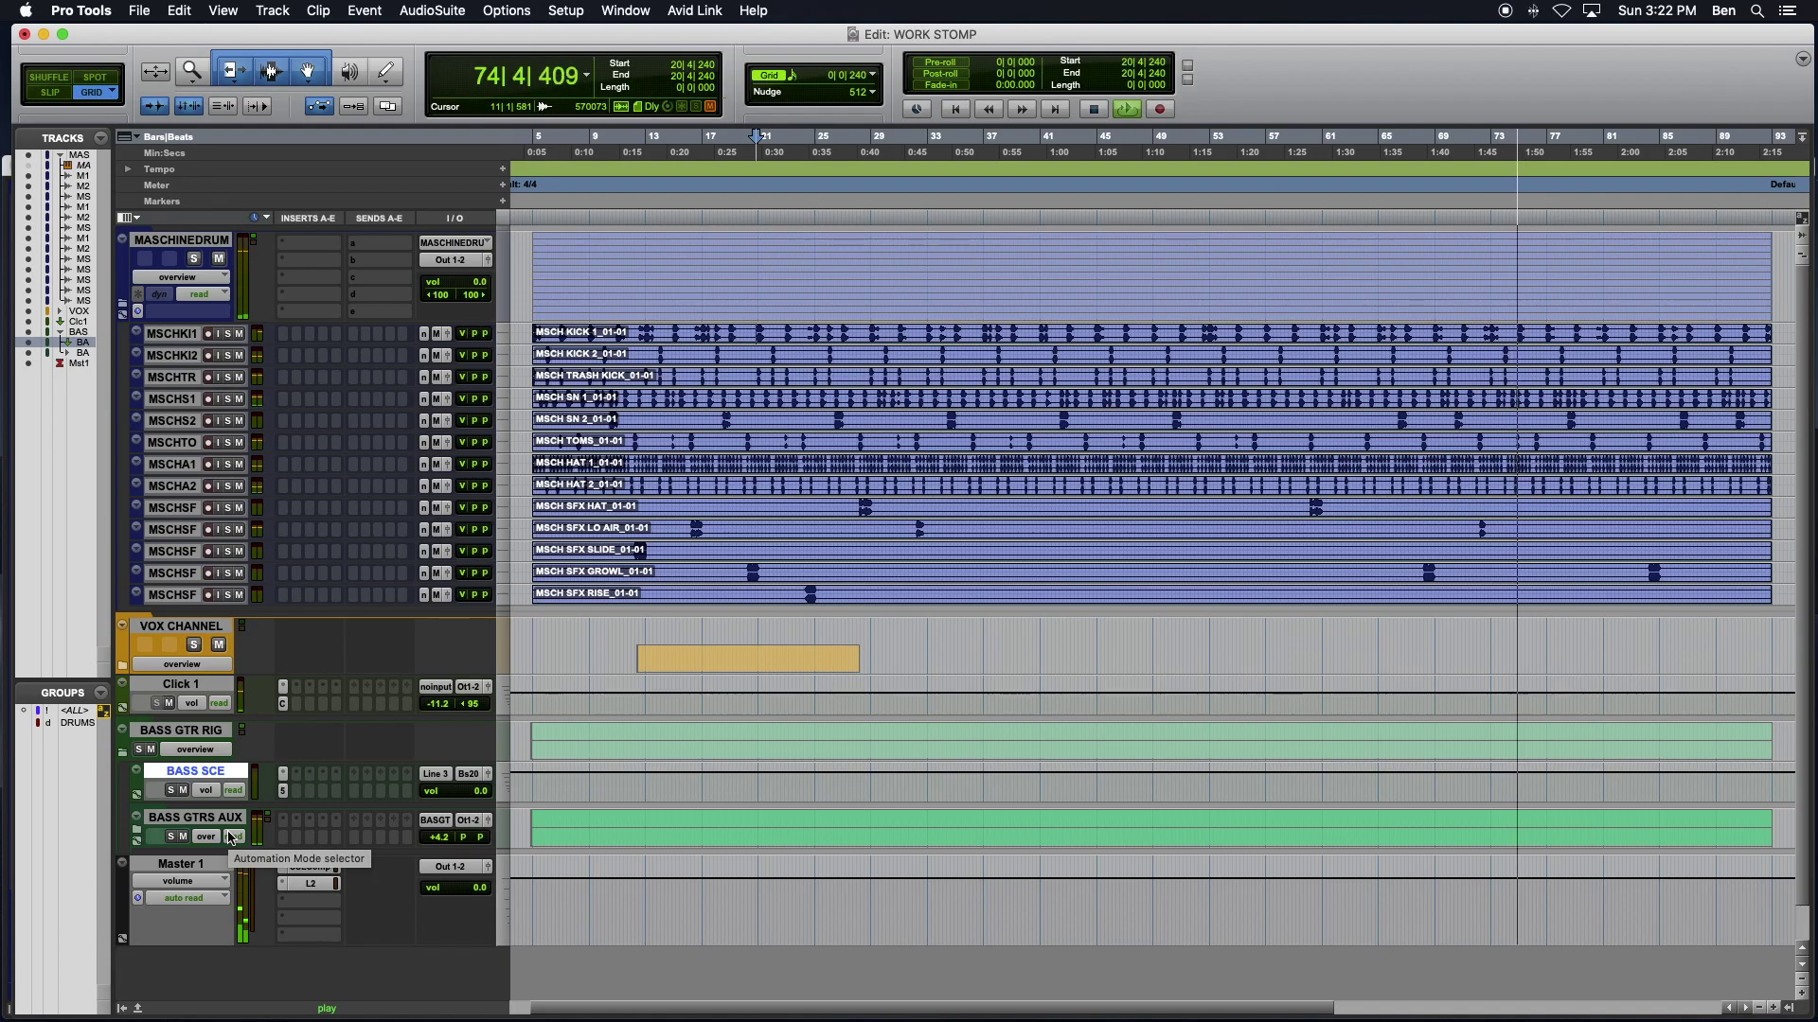
click(137, 833)
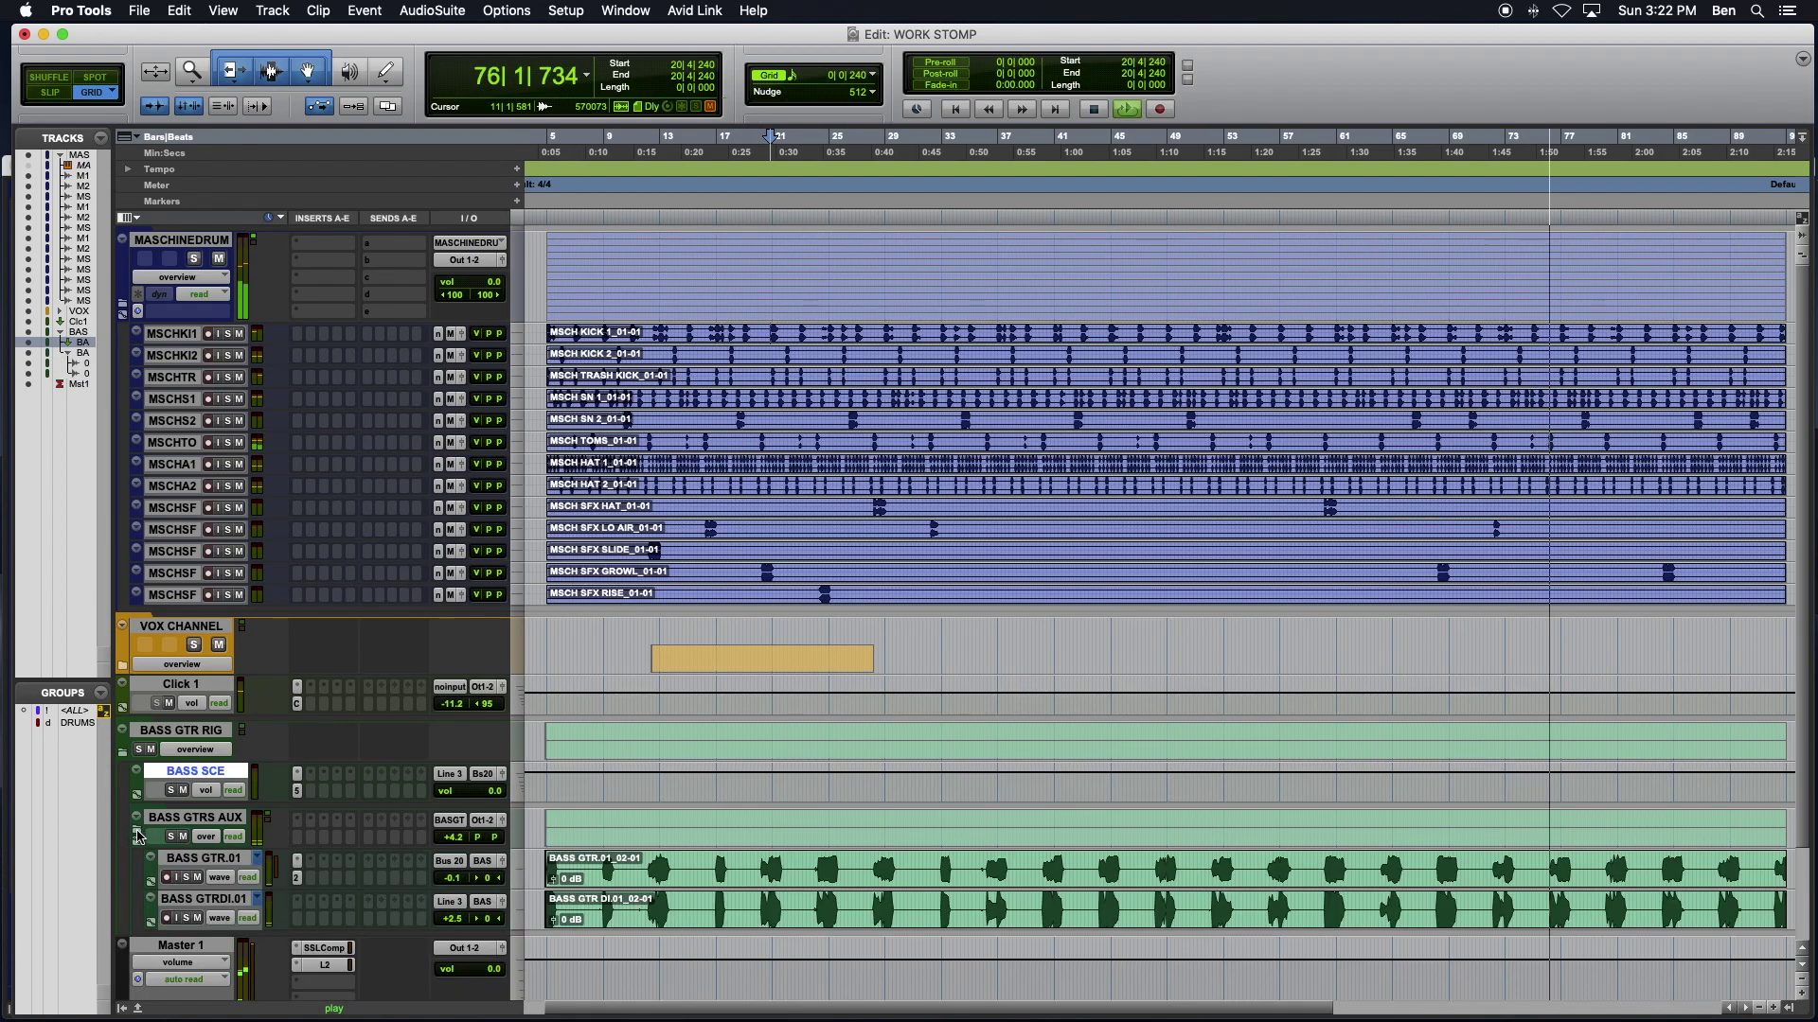
click(201, 859)
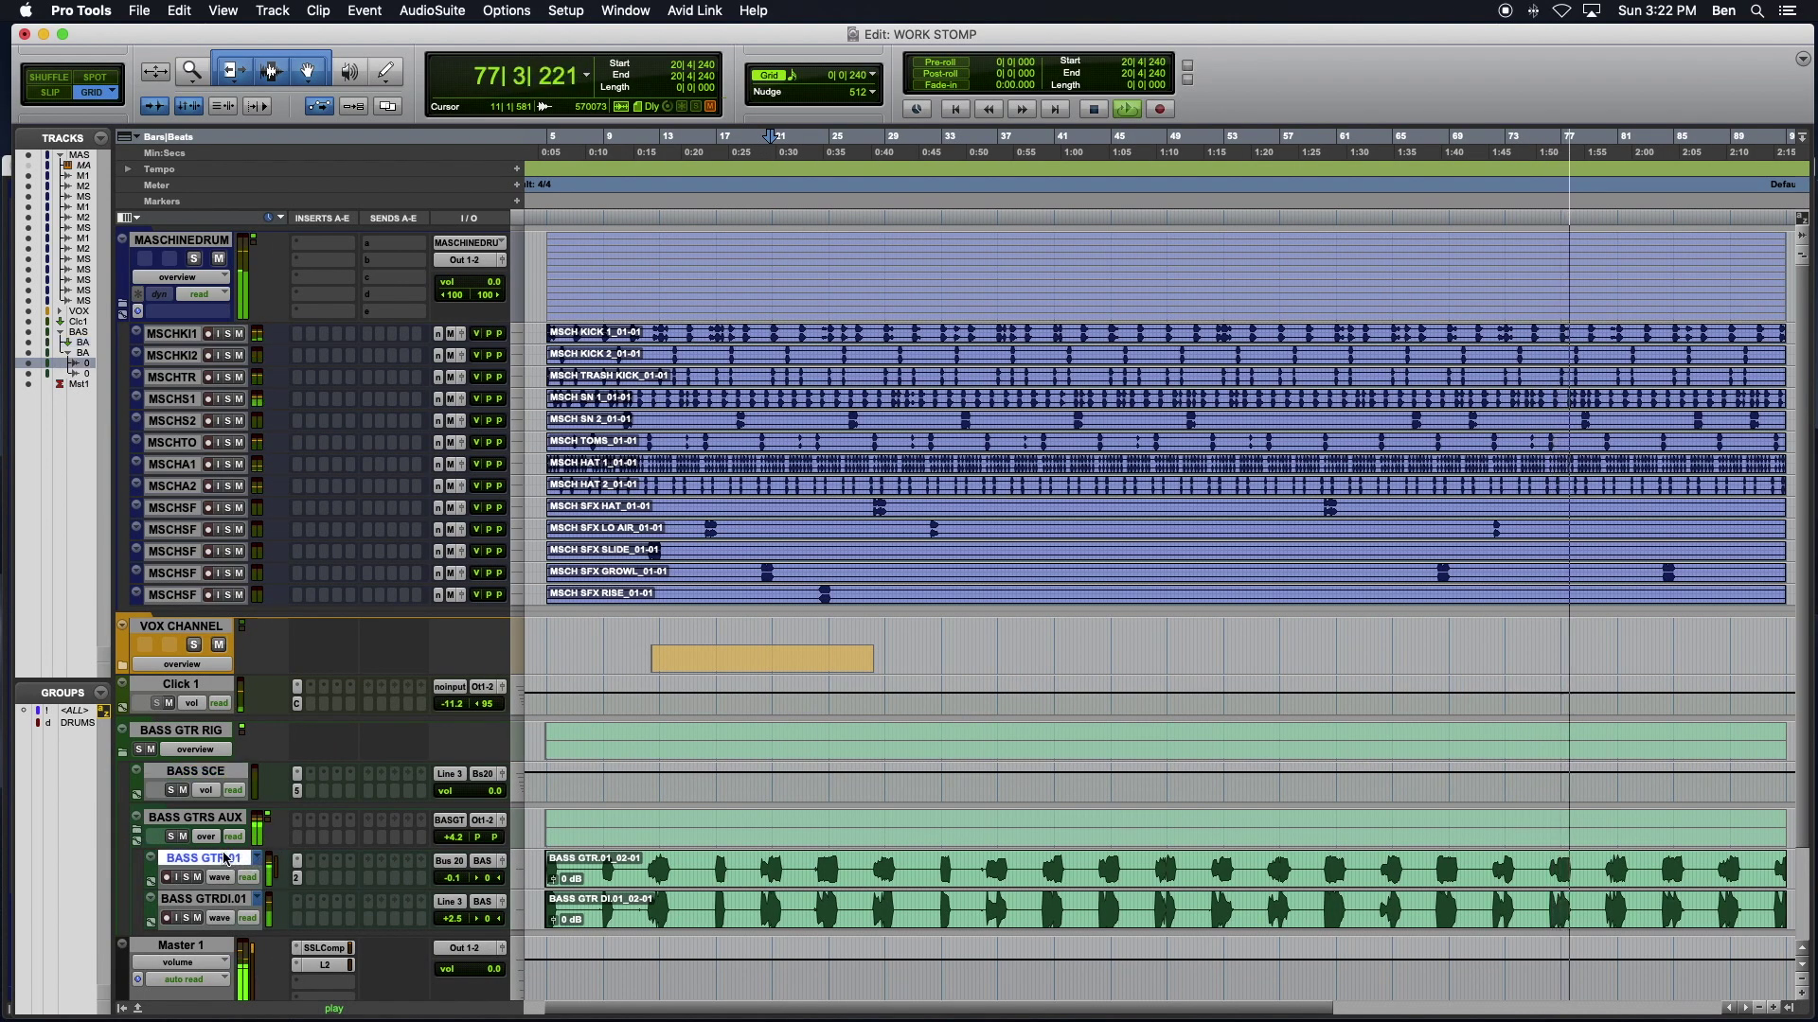
shift+click(221, 899)
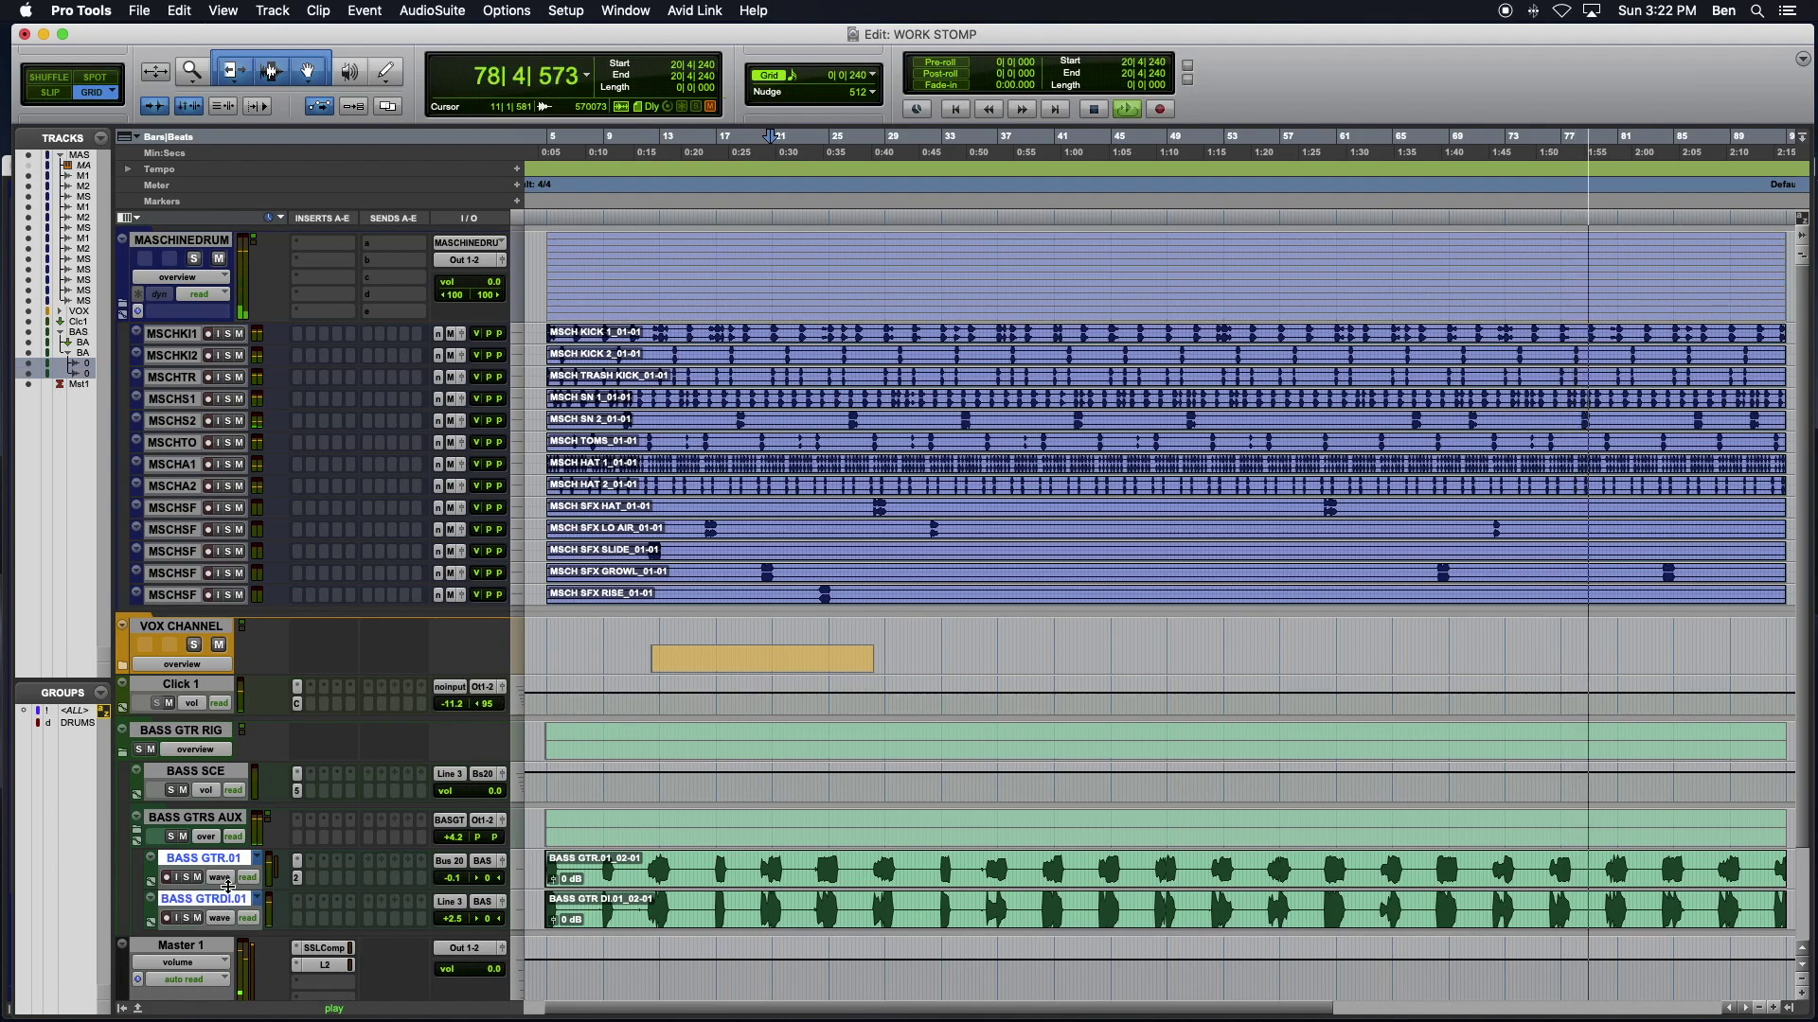
drag(228, 878, 225, 864)
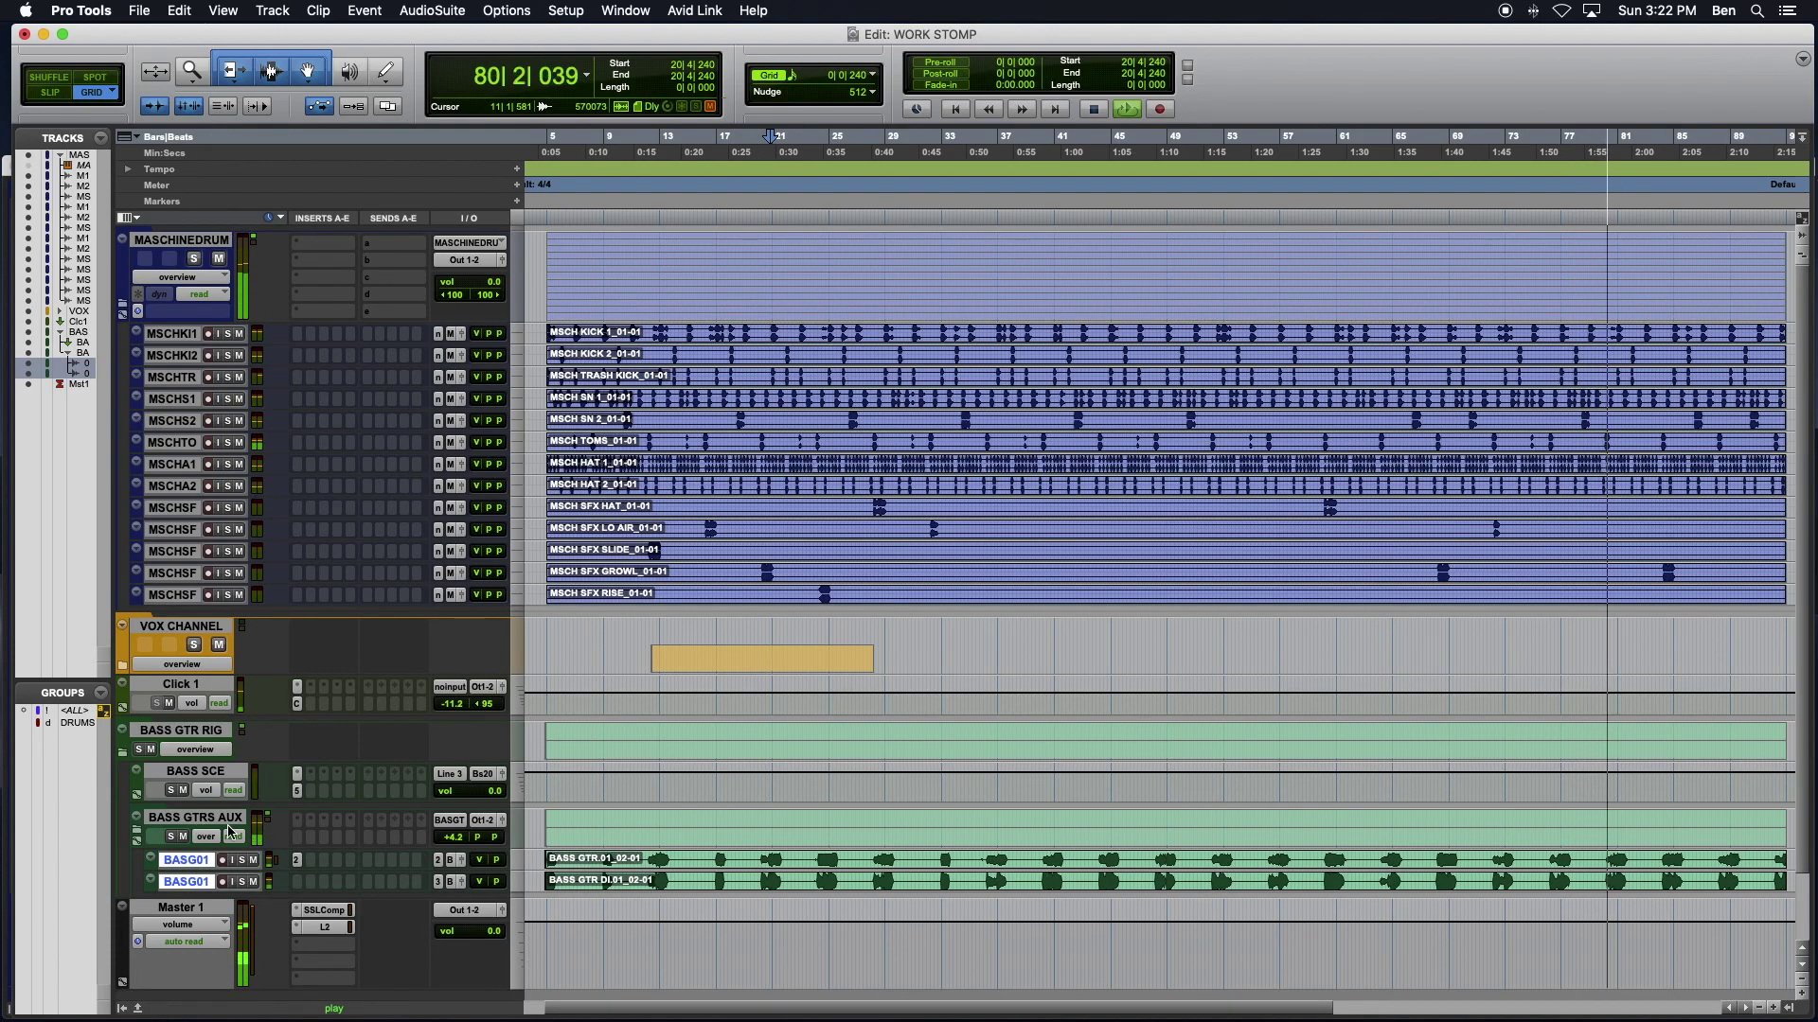
Step: Hide the BASS SCE track and make it inactive
click(180, 820)
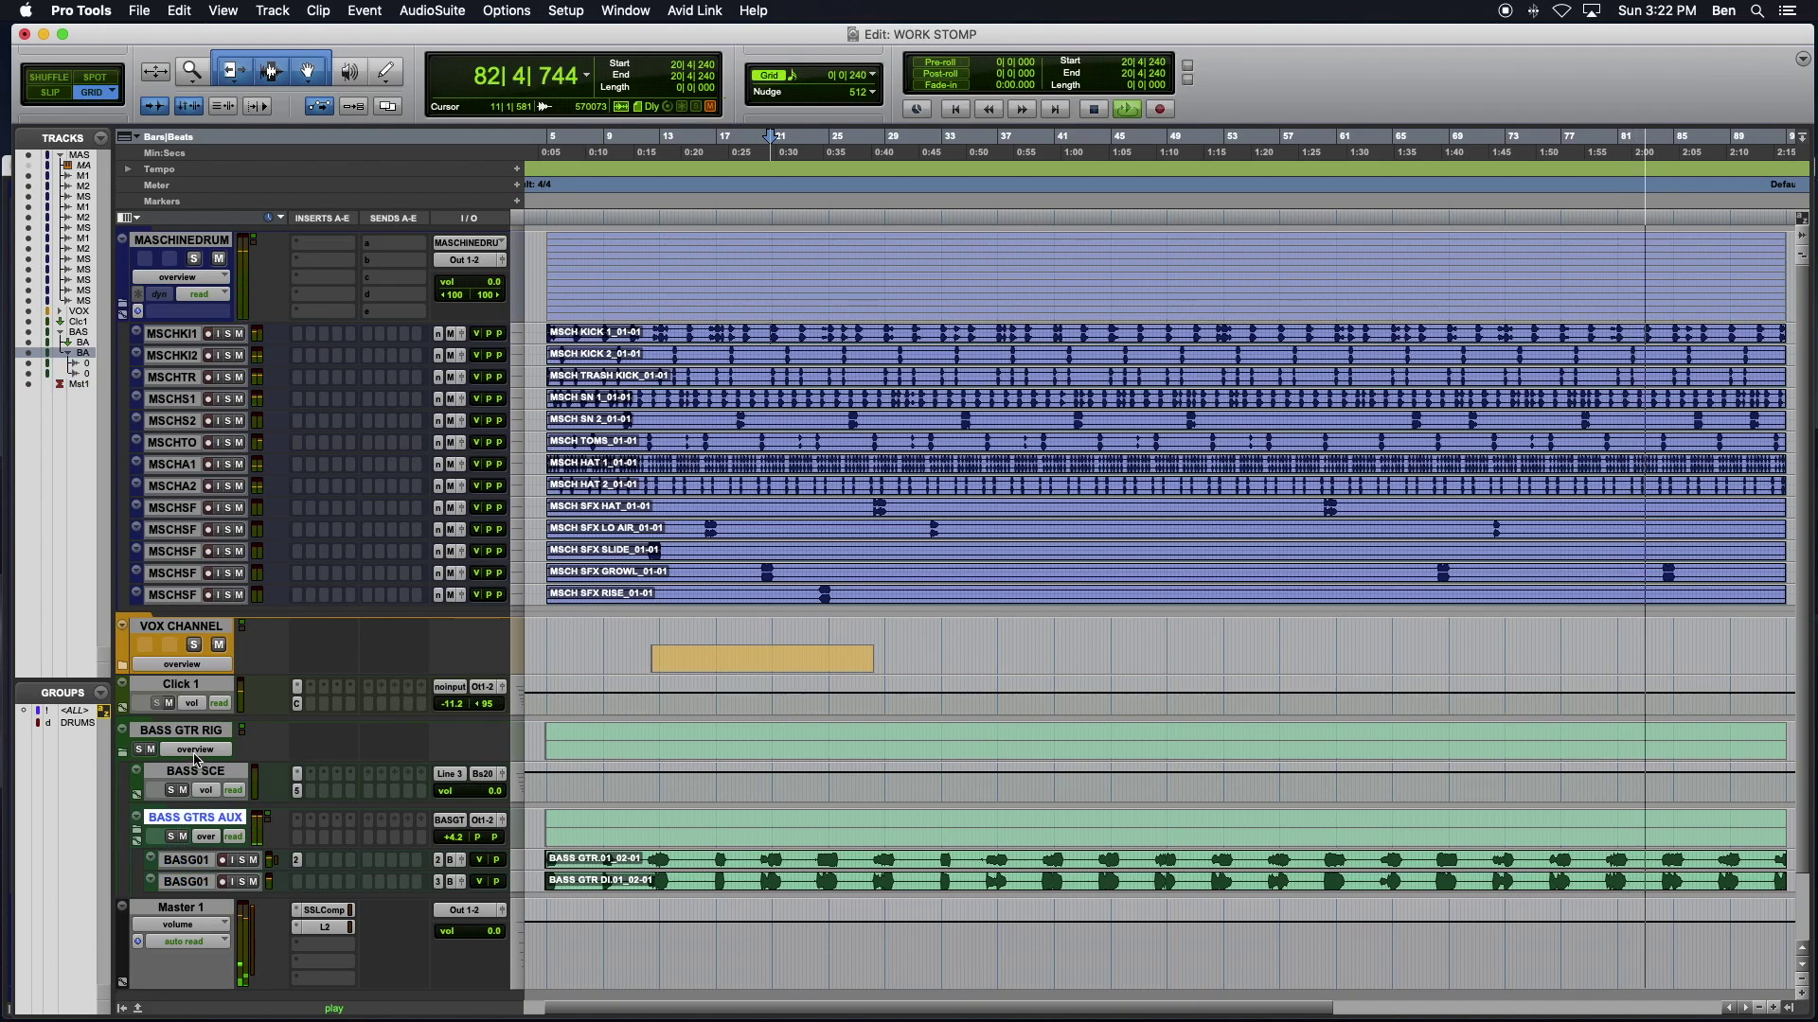
click(193, 773)
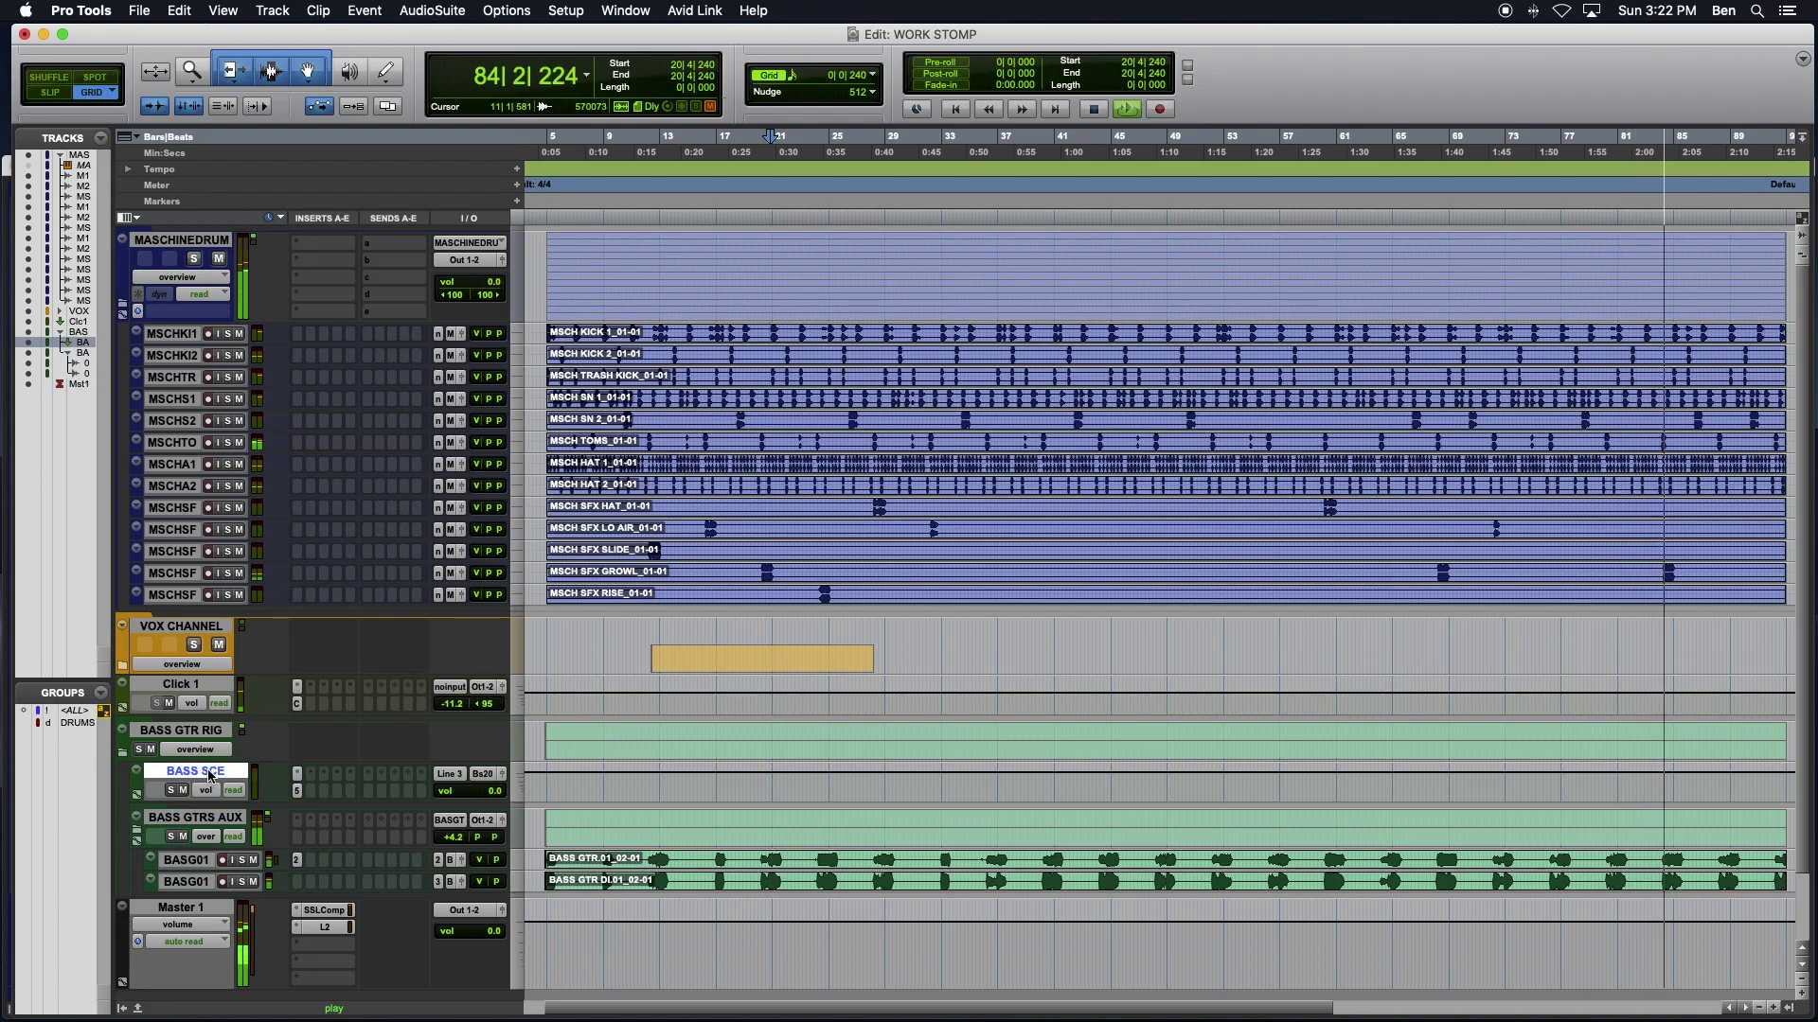
right_click(210, 776)
right_click(189, 777)
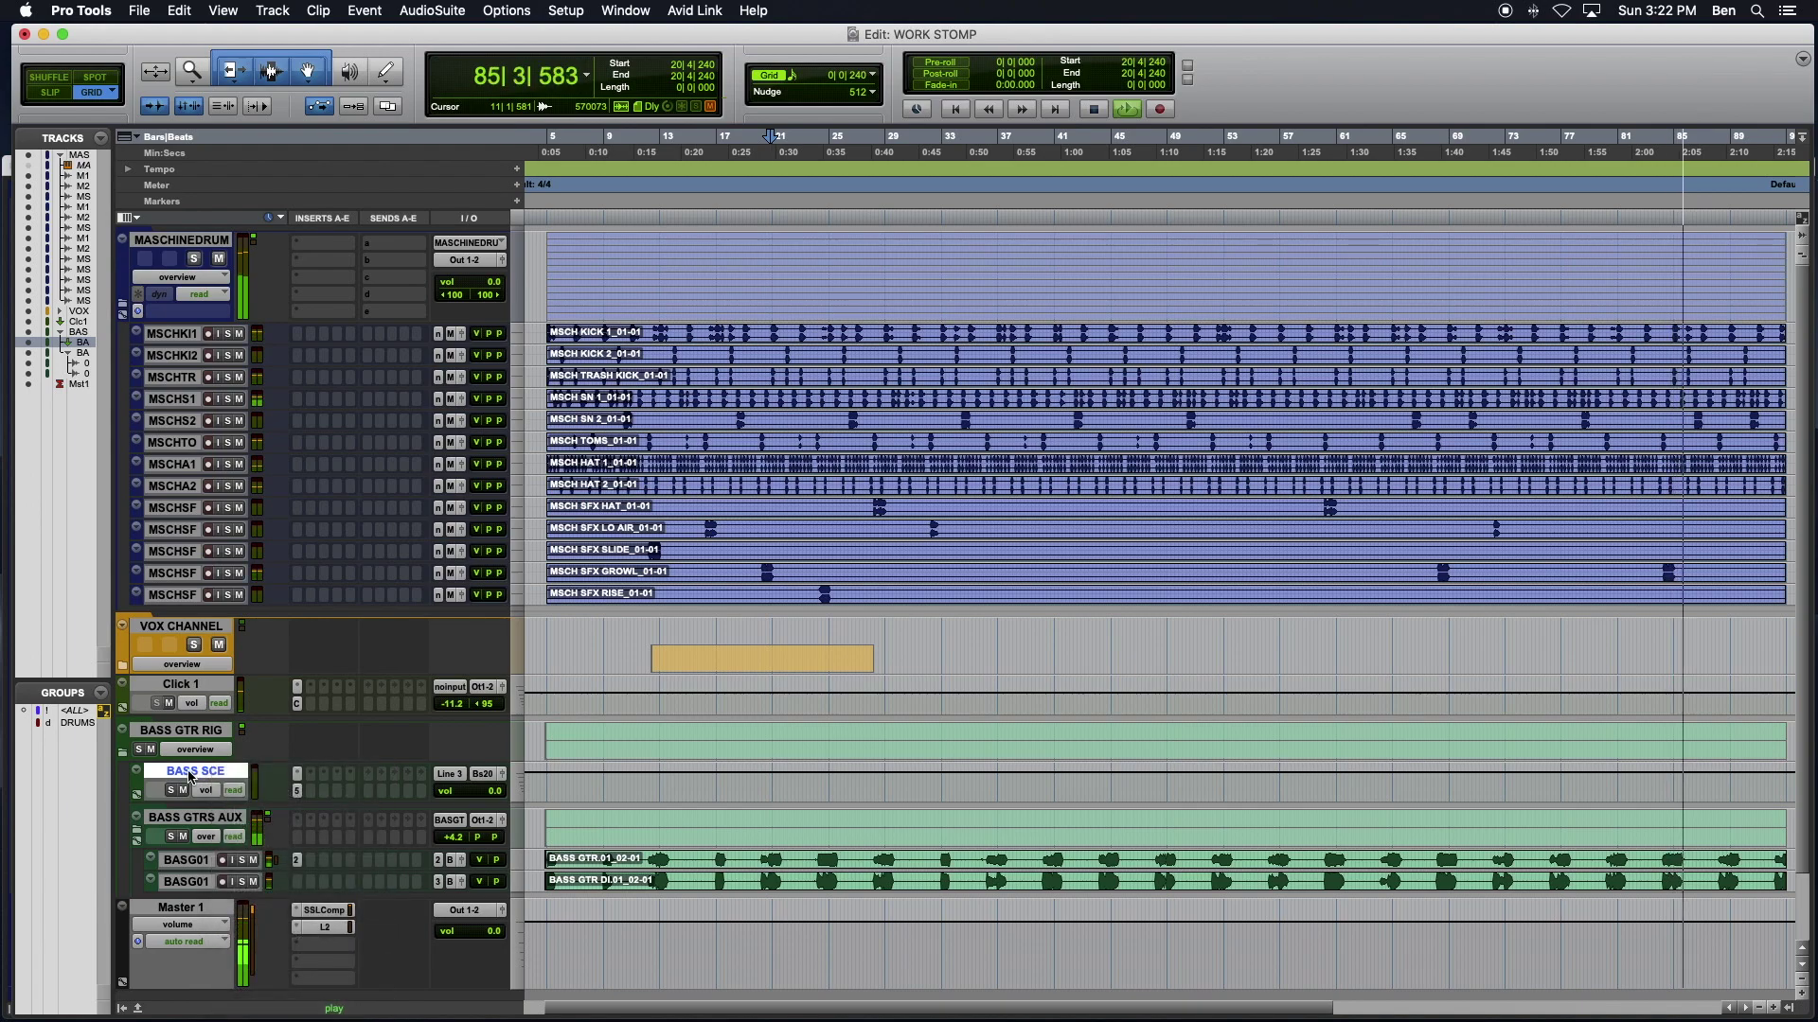
right_click(189, 776)
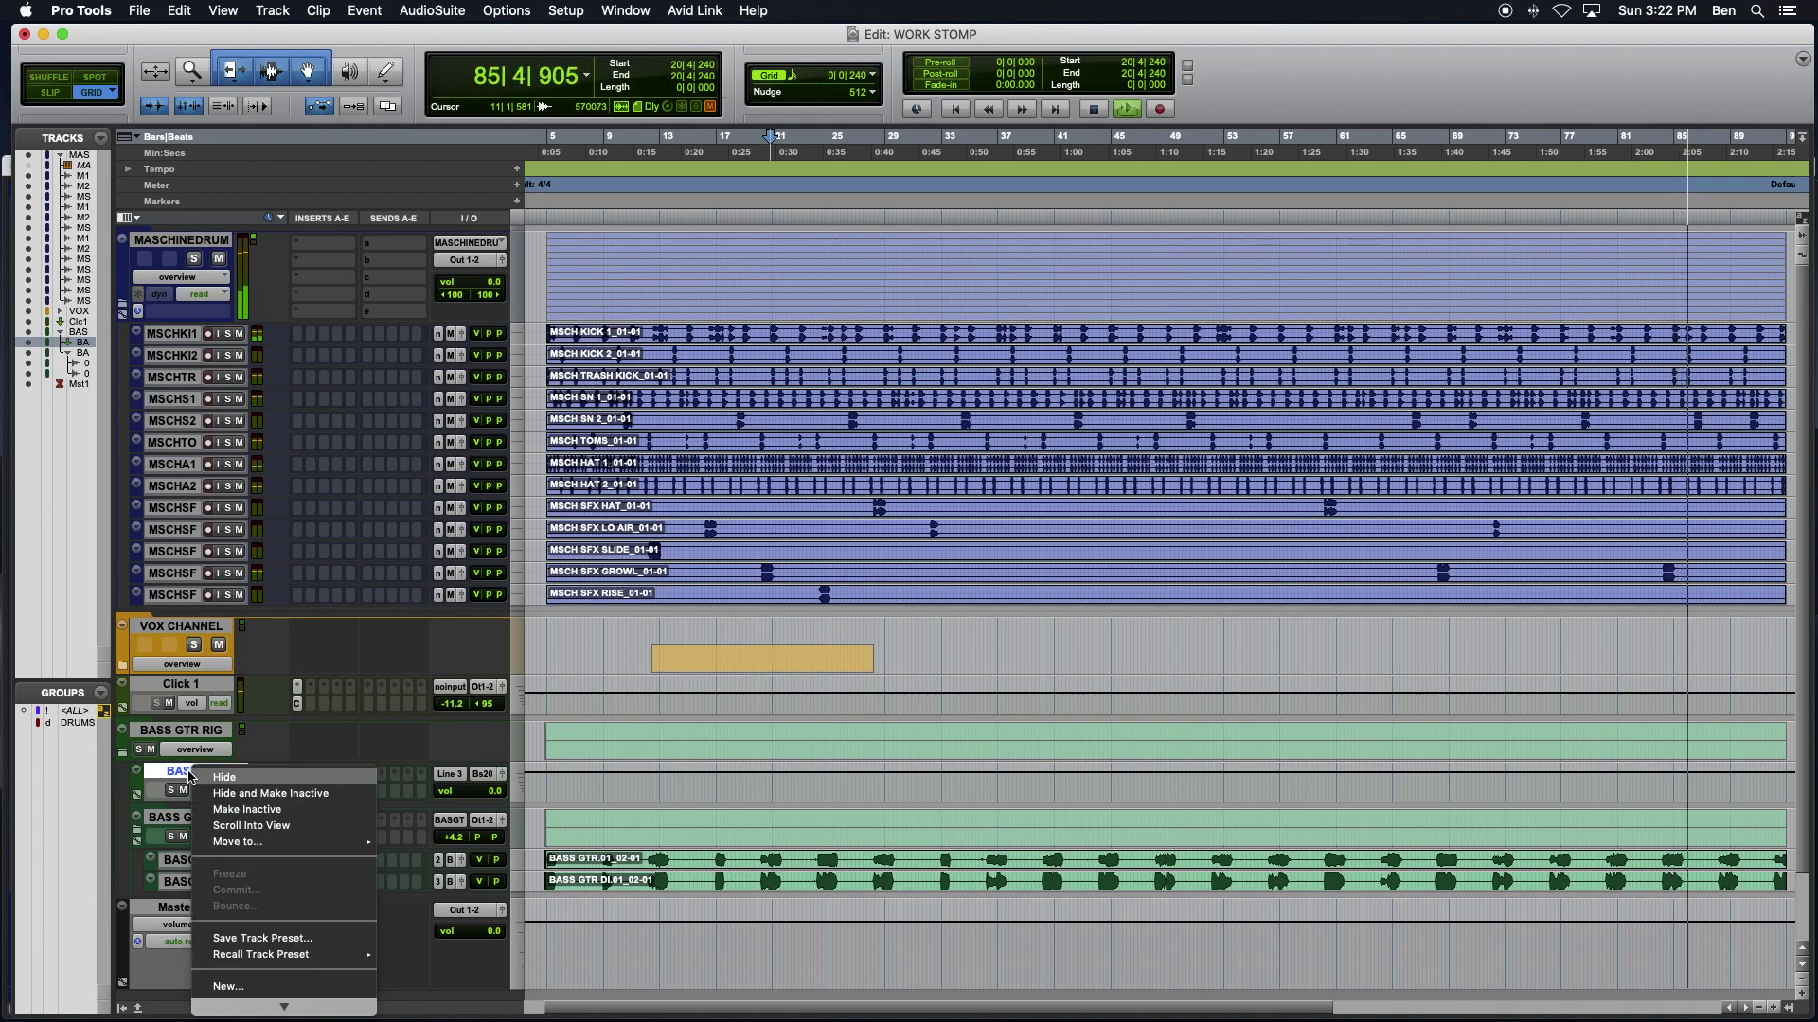
click(264, 795)
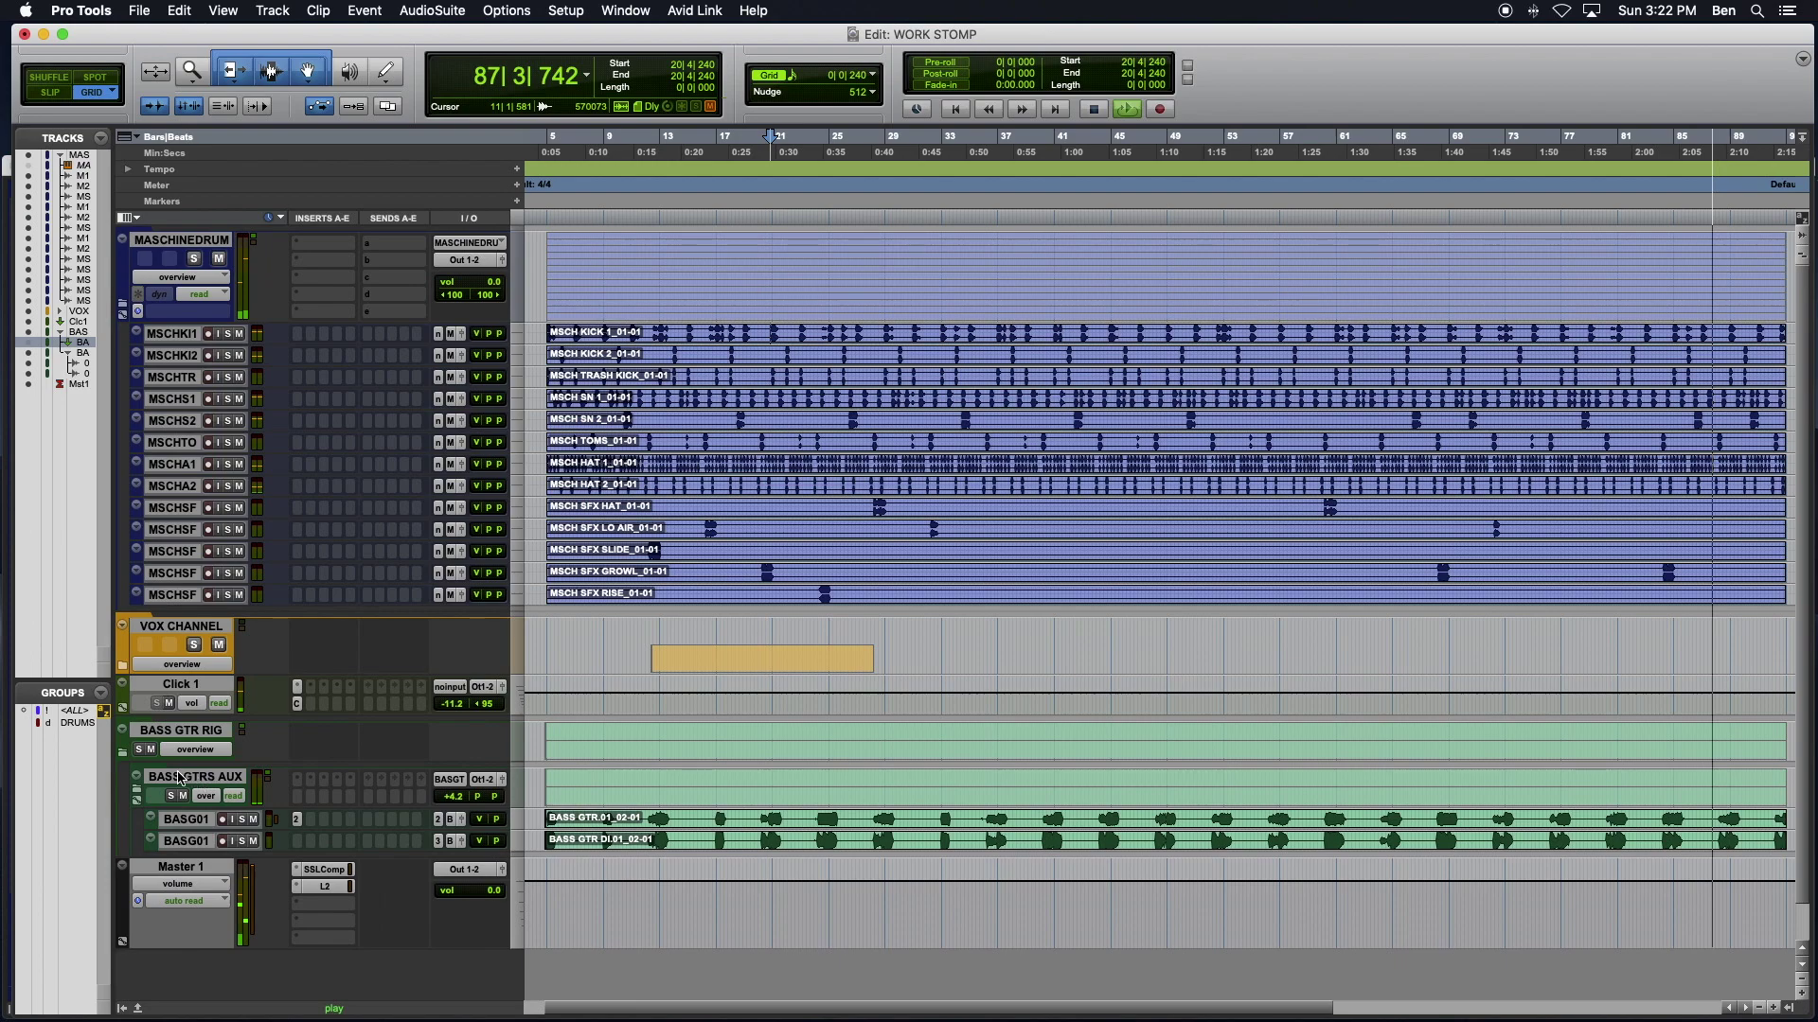
Step: Move the BASS GTRS AUX folder out of BASS GTR RIG, placing it directly below Click 1
click(177, 731)
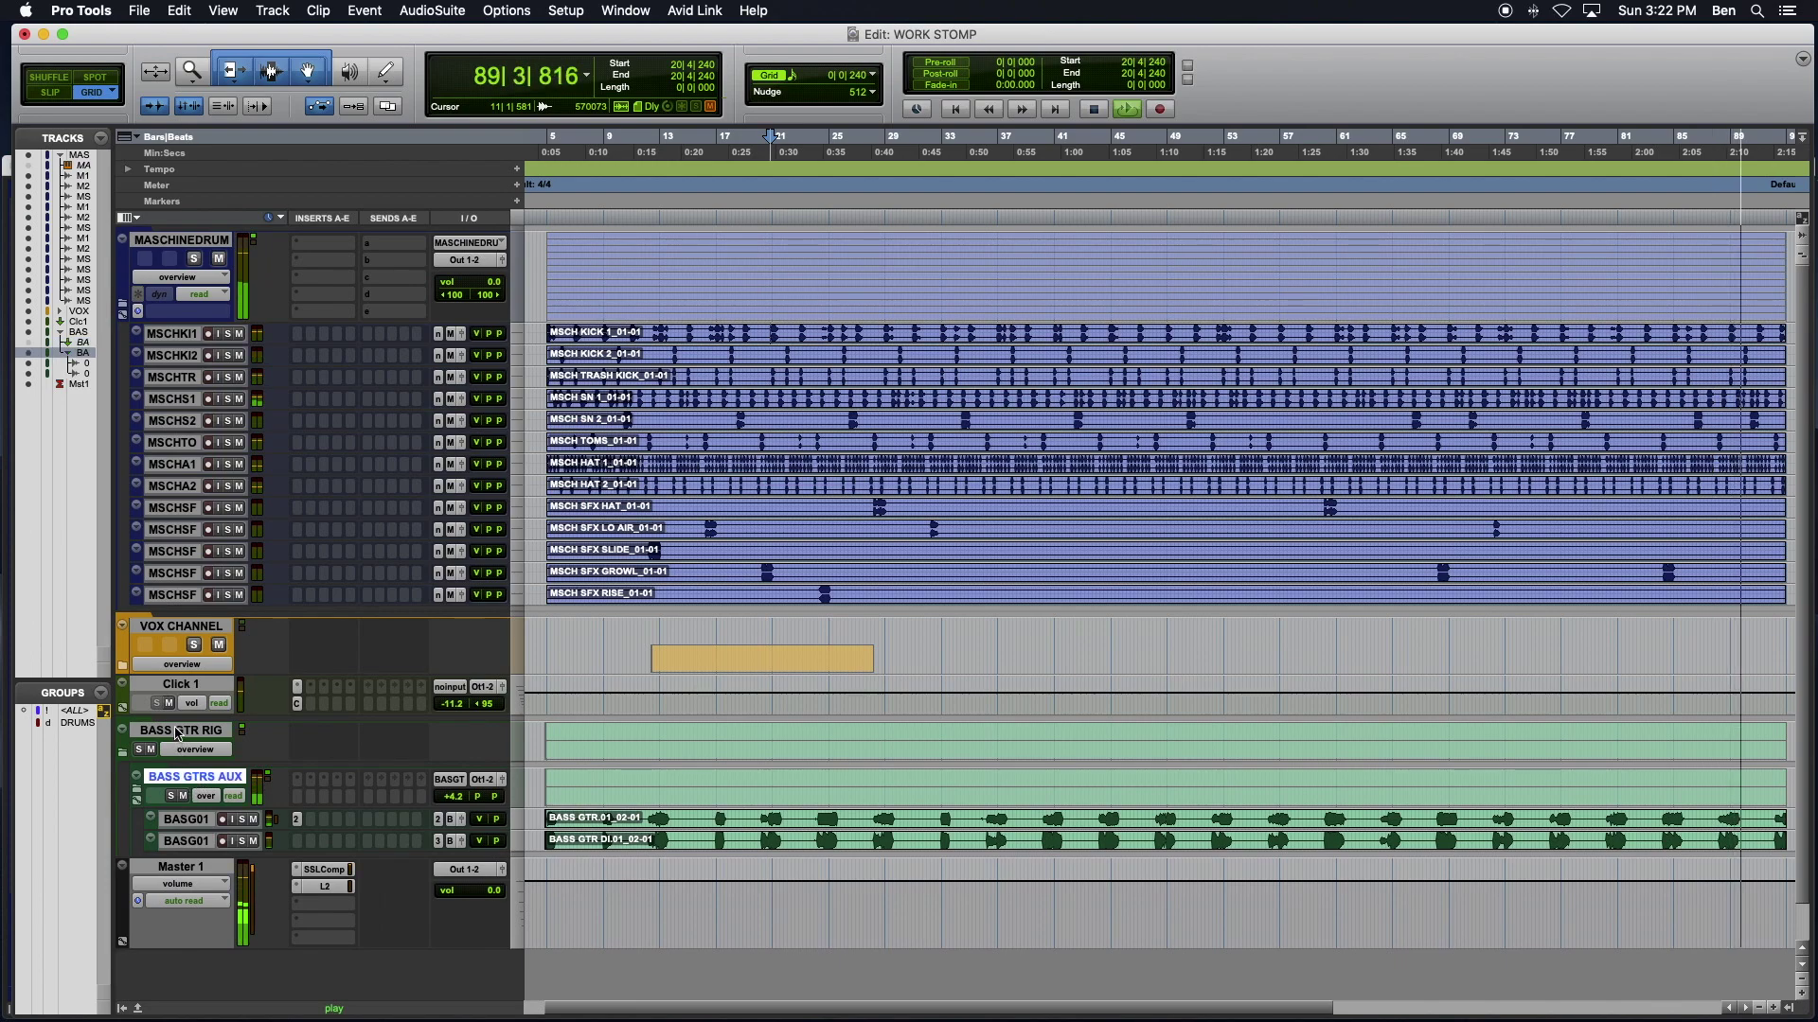
click(200, 777)
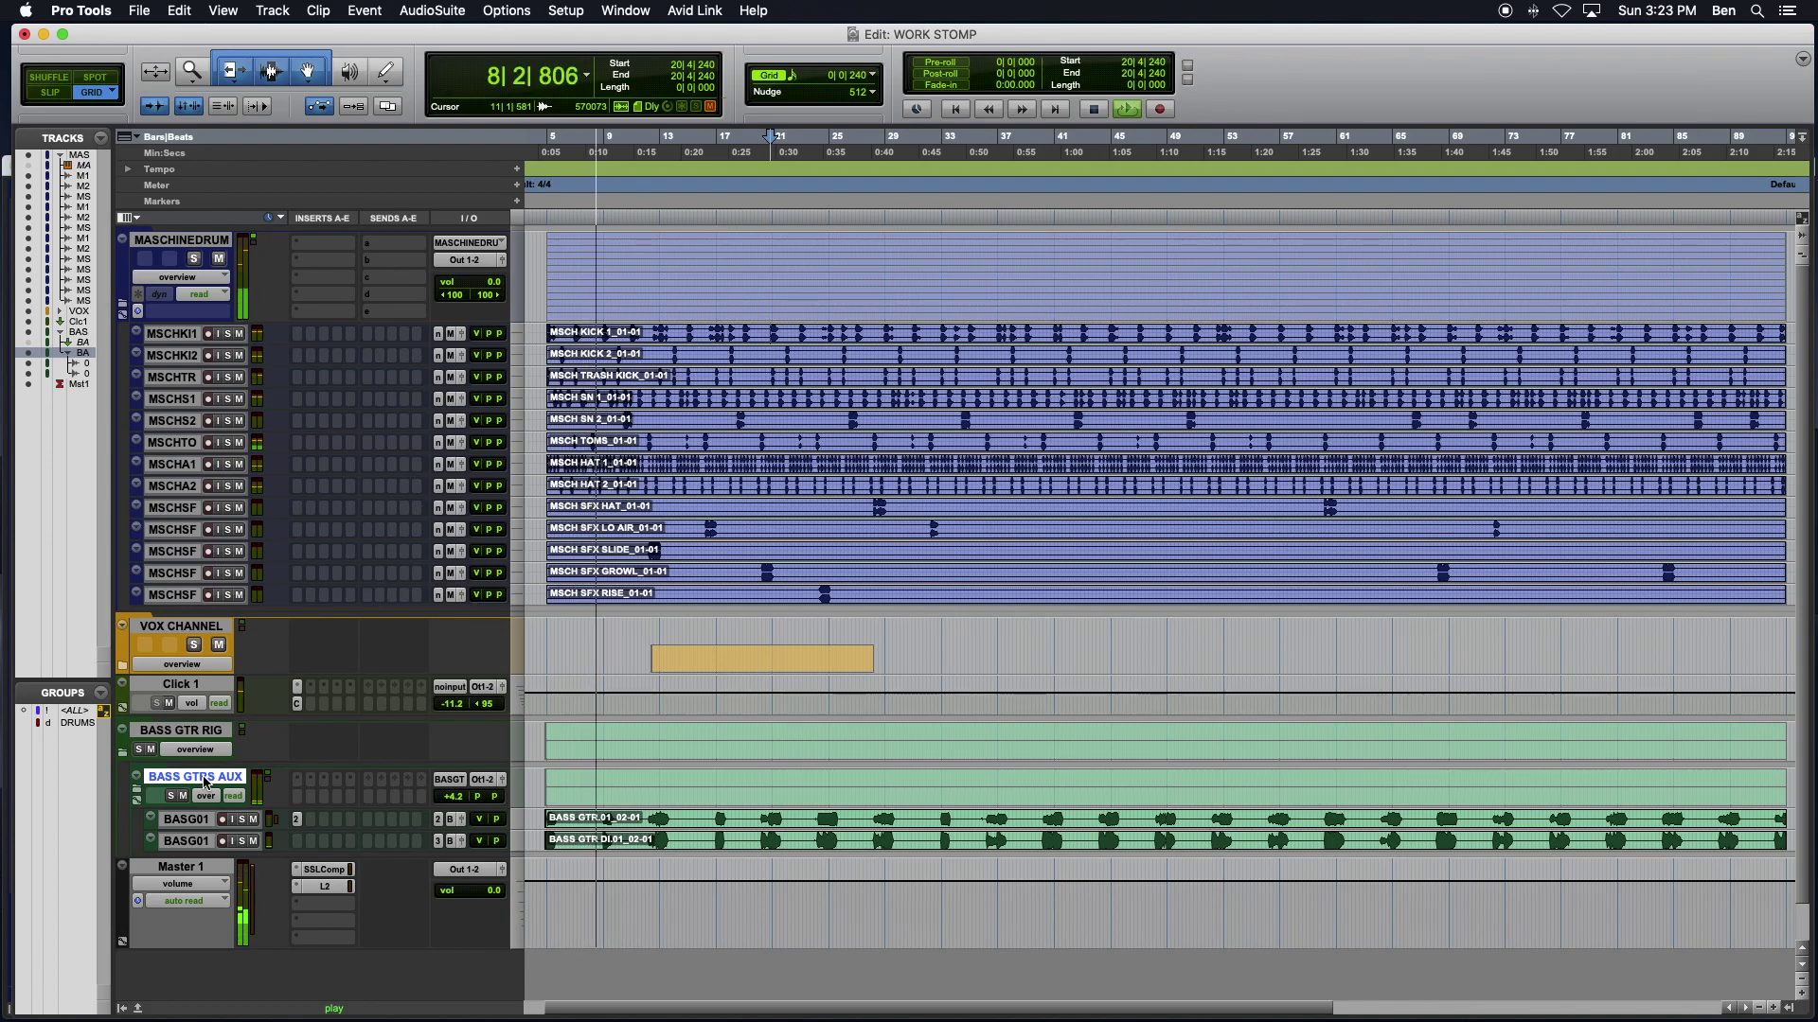
drag(204, 782, 206, 716)
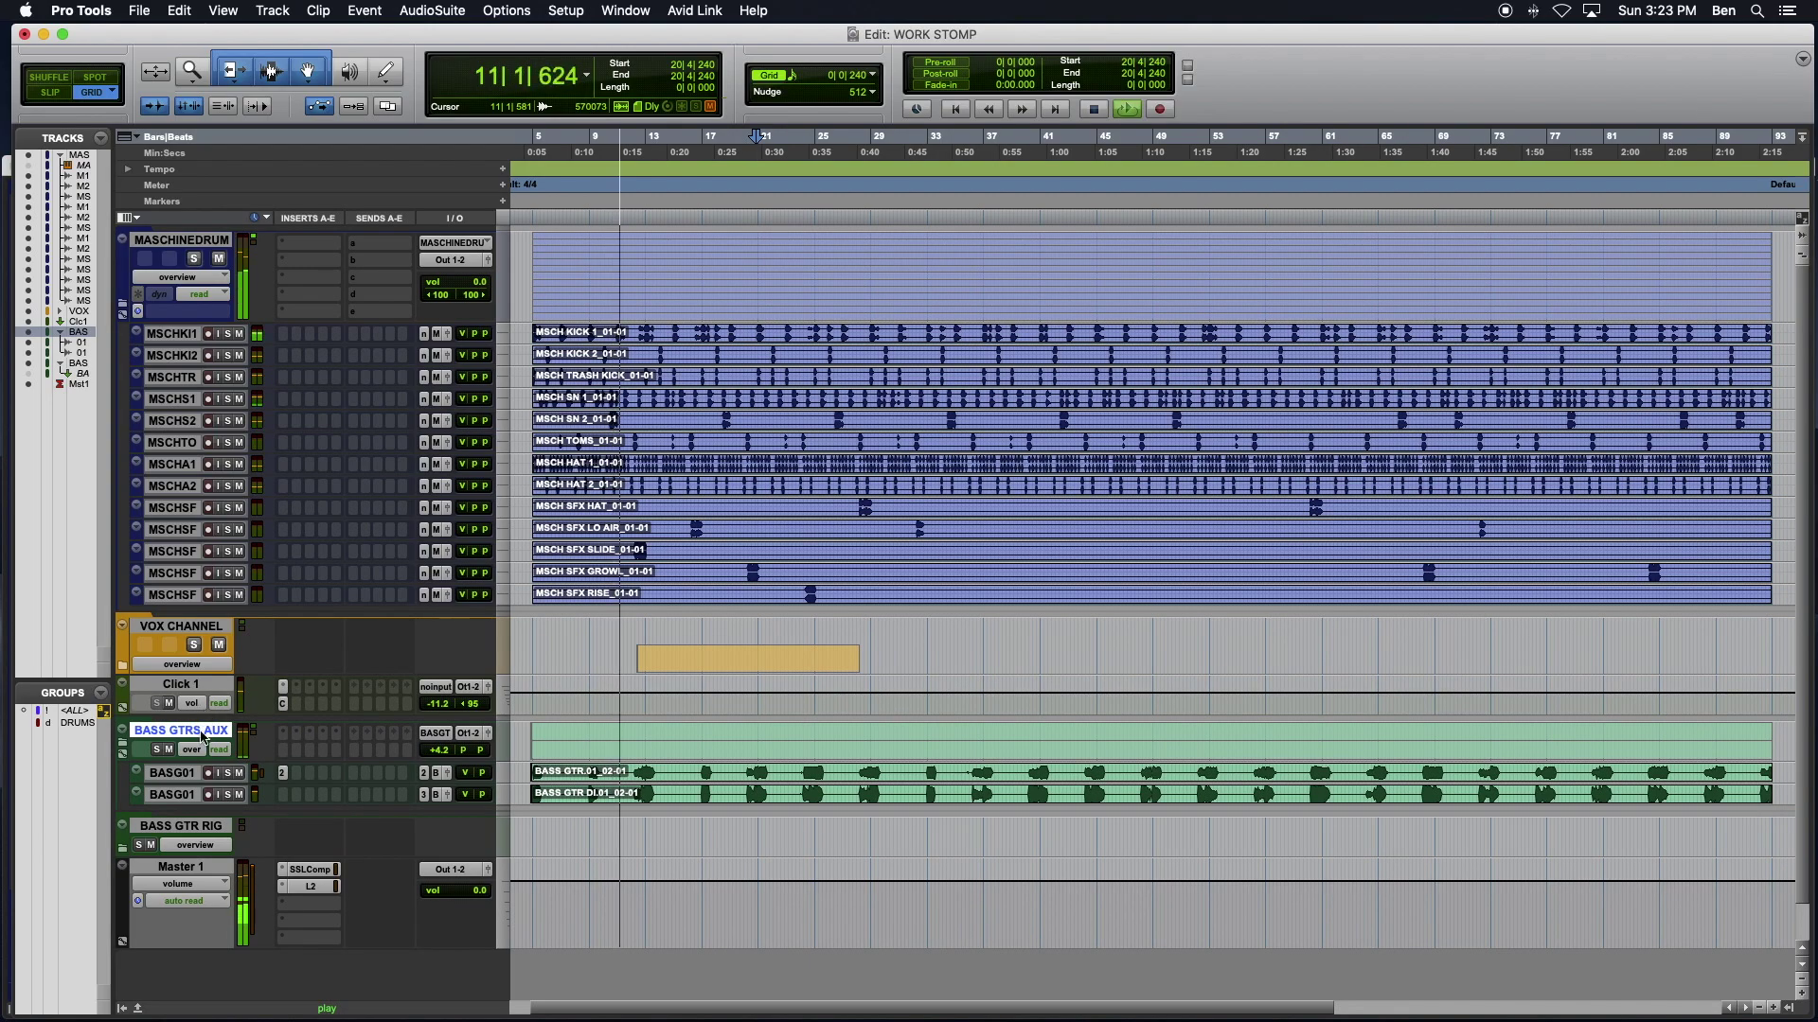
Step: Hide the BASS GTR RIG folder and make it inactive
click(189, 828)
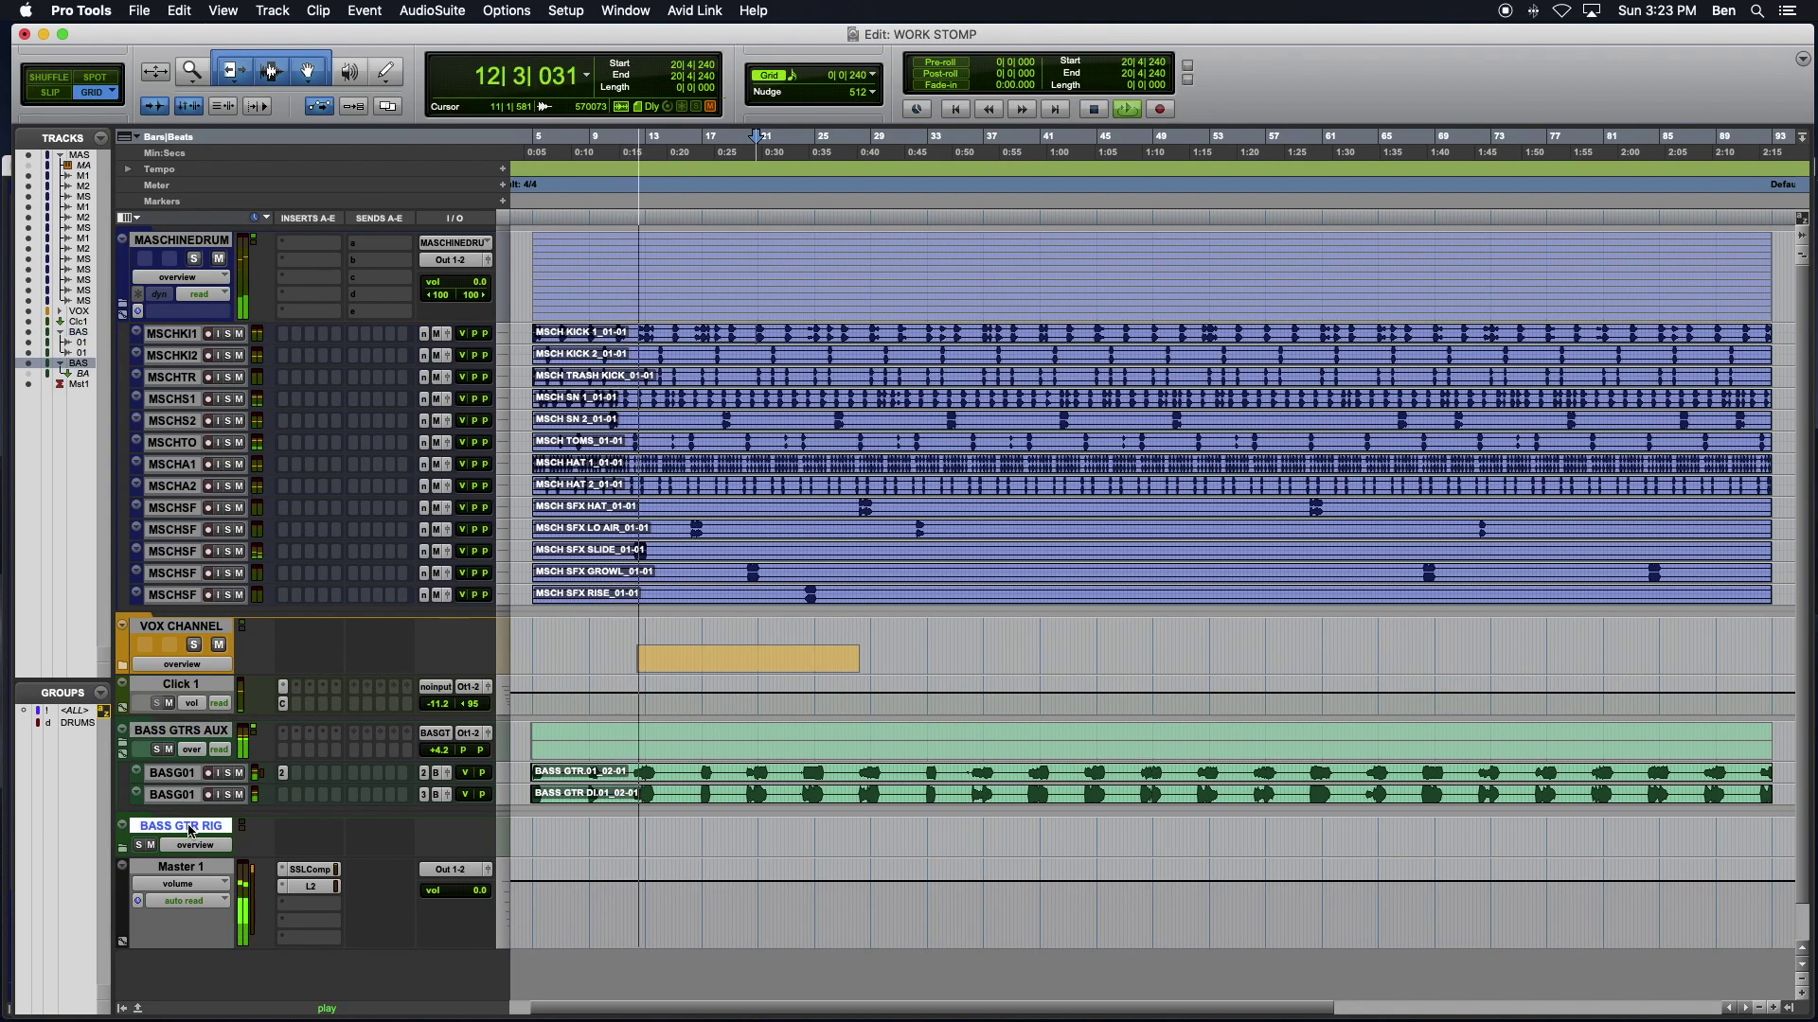
click(122, 850)
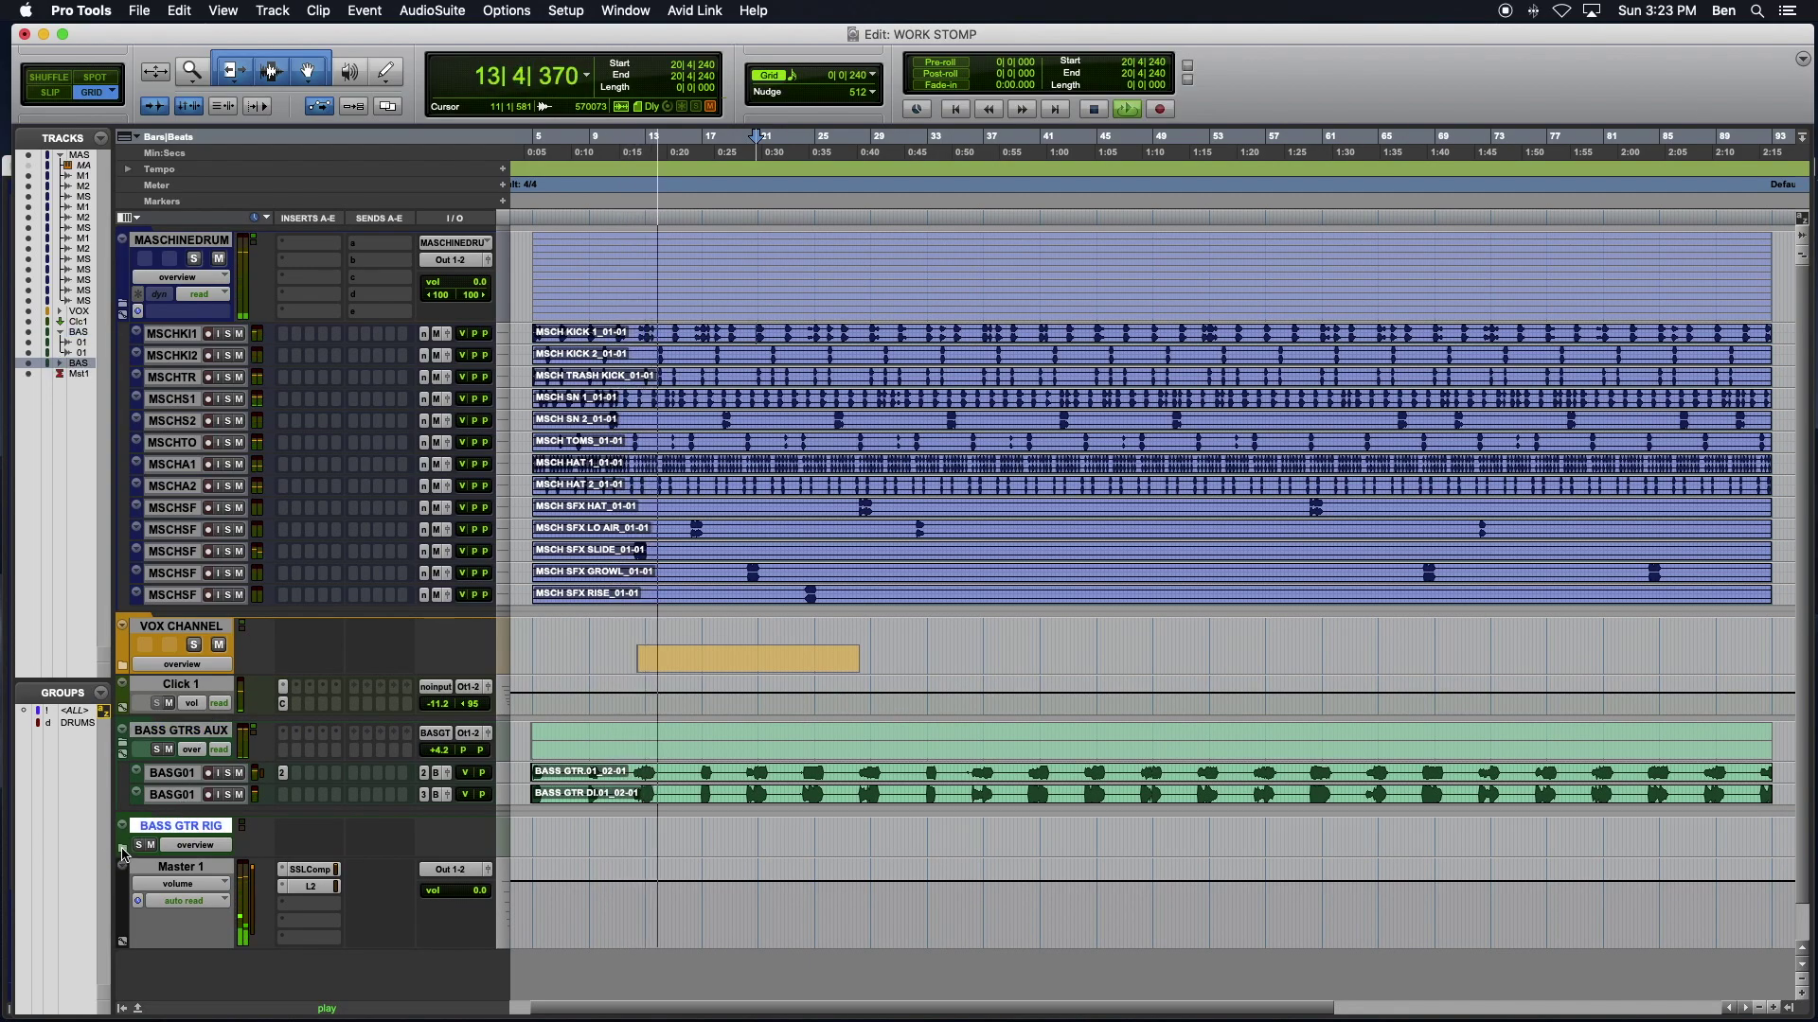
click(122, 850)
click(185, 730)
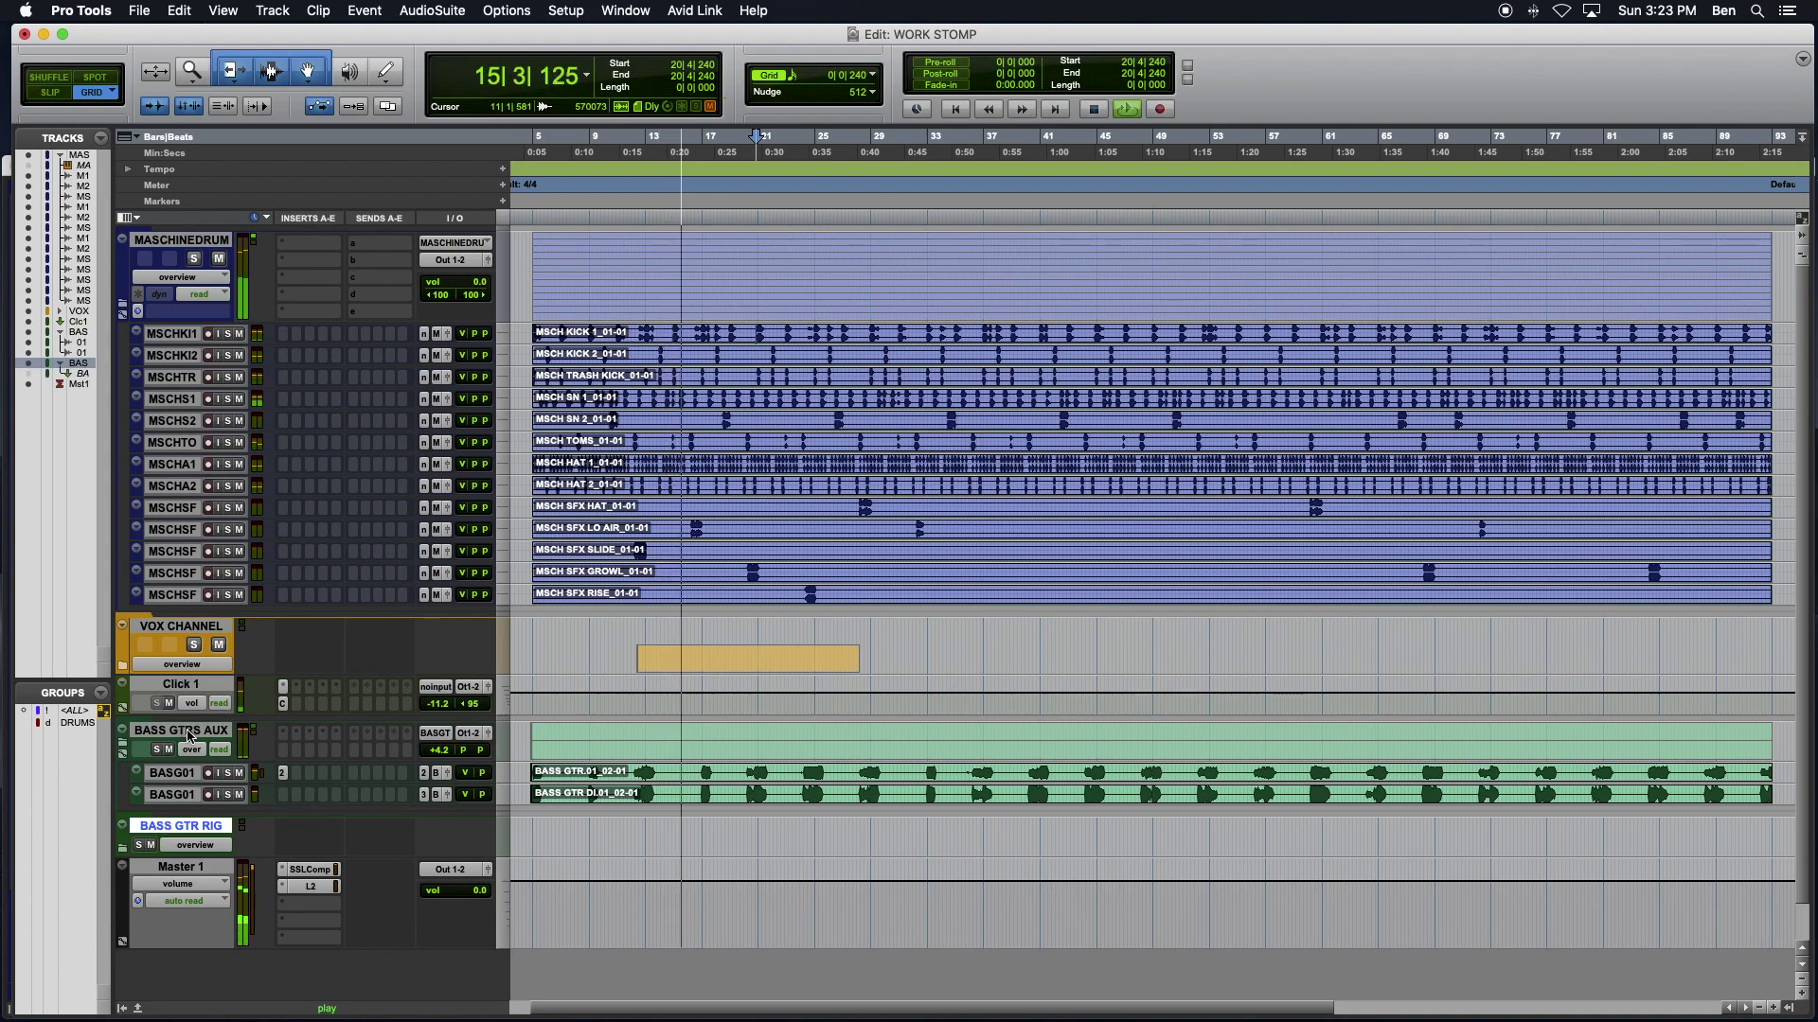
click(167, 828)
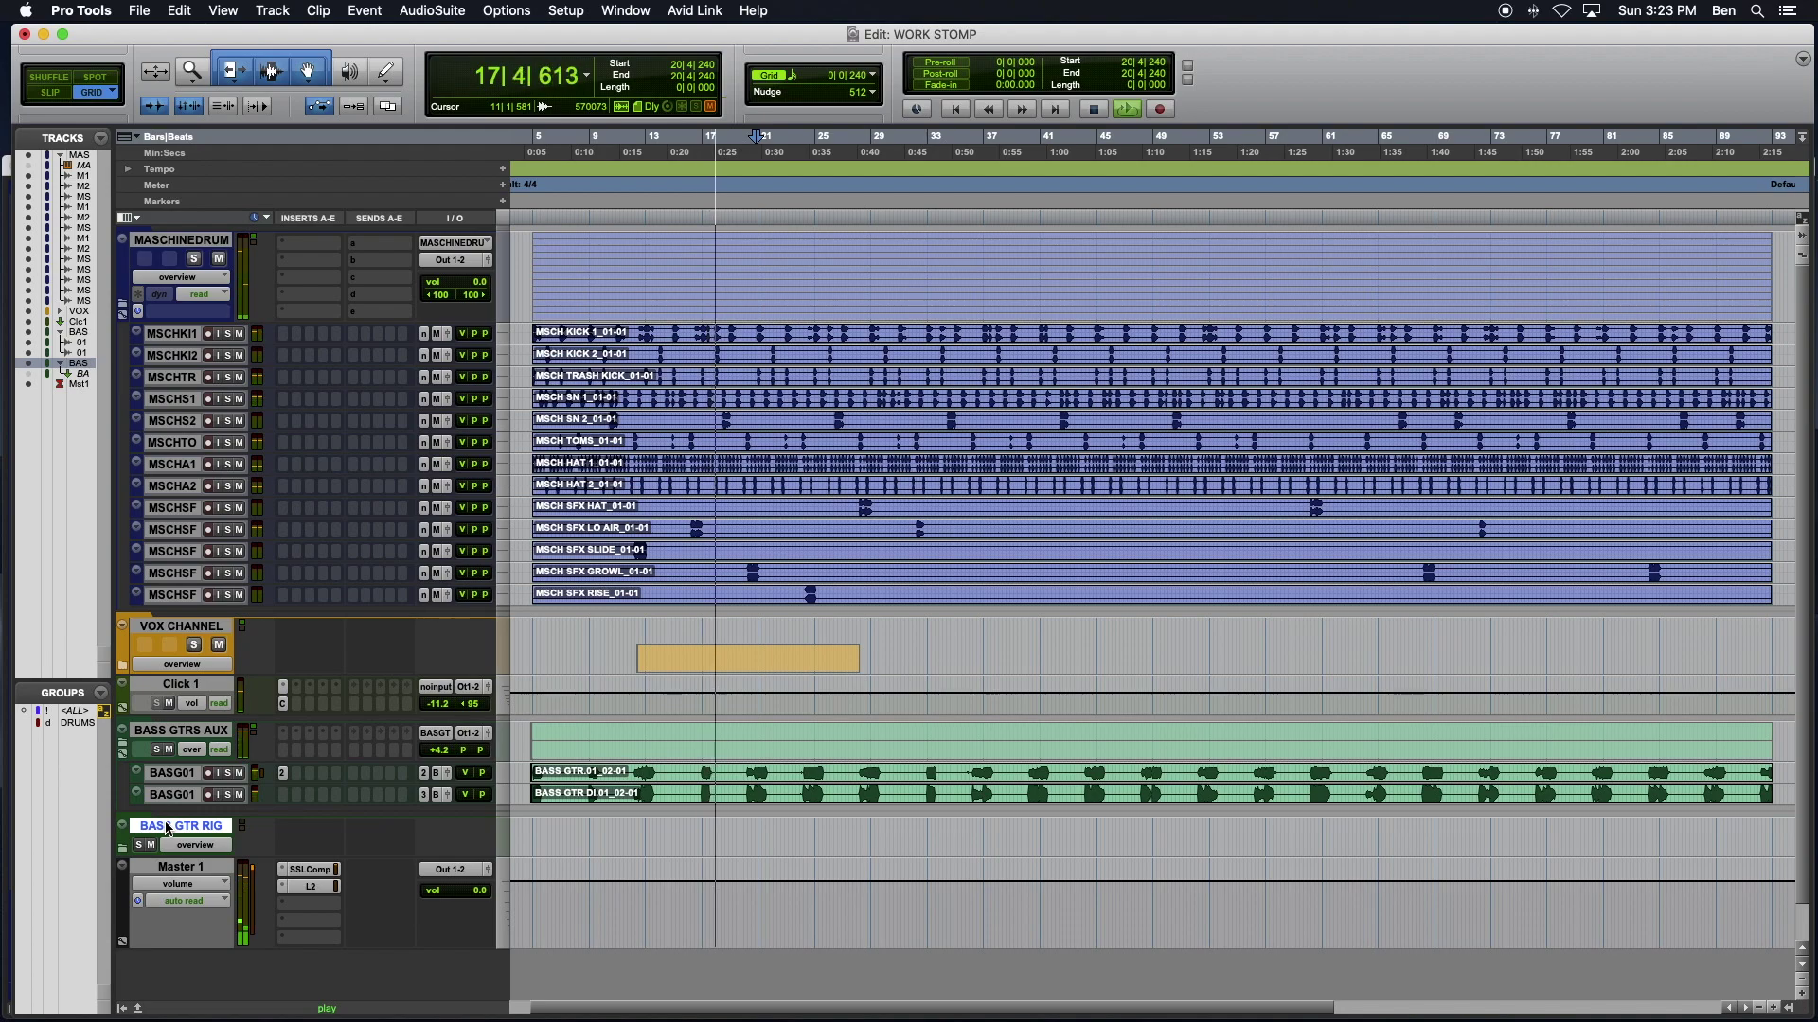
right_click(167, 827)
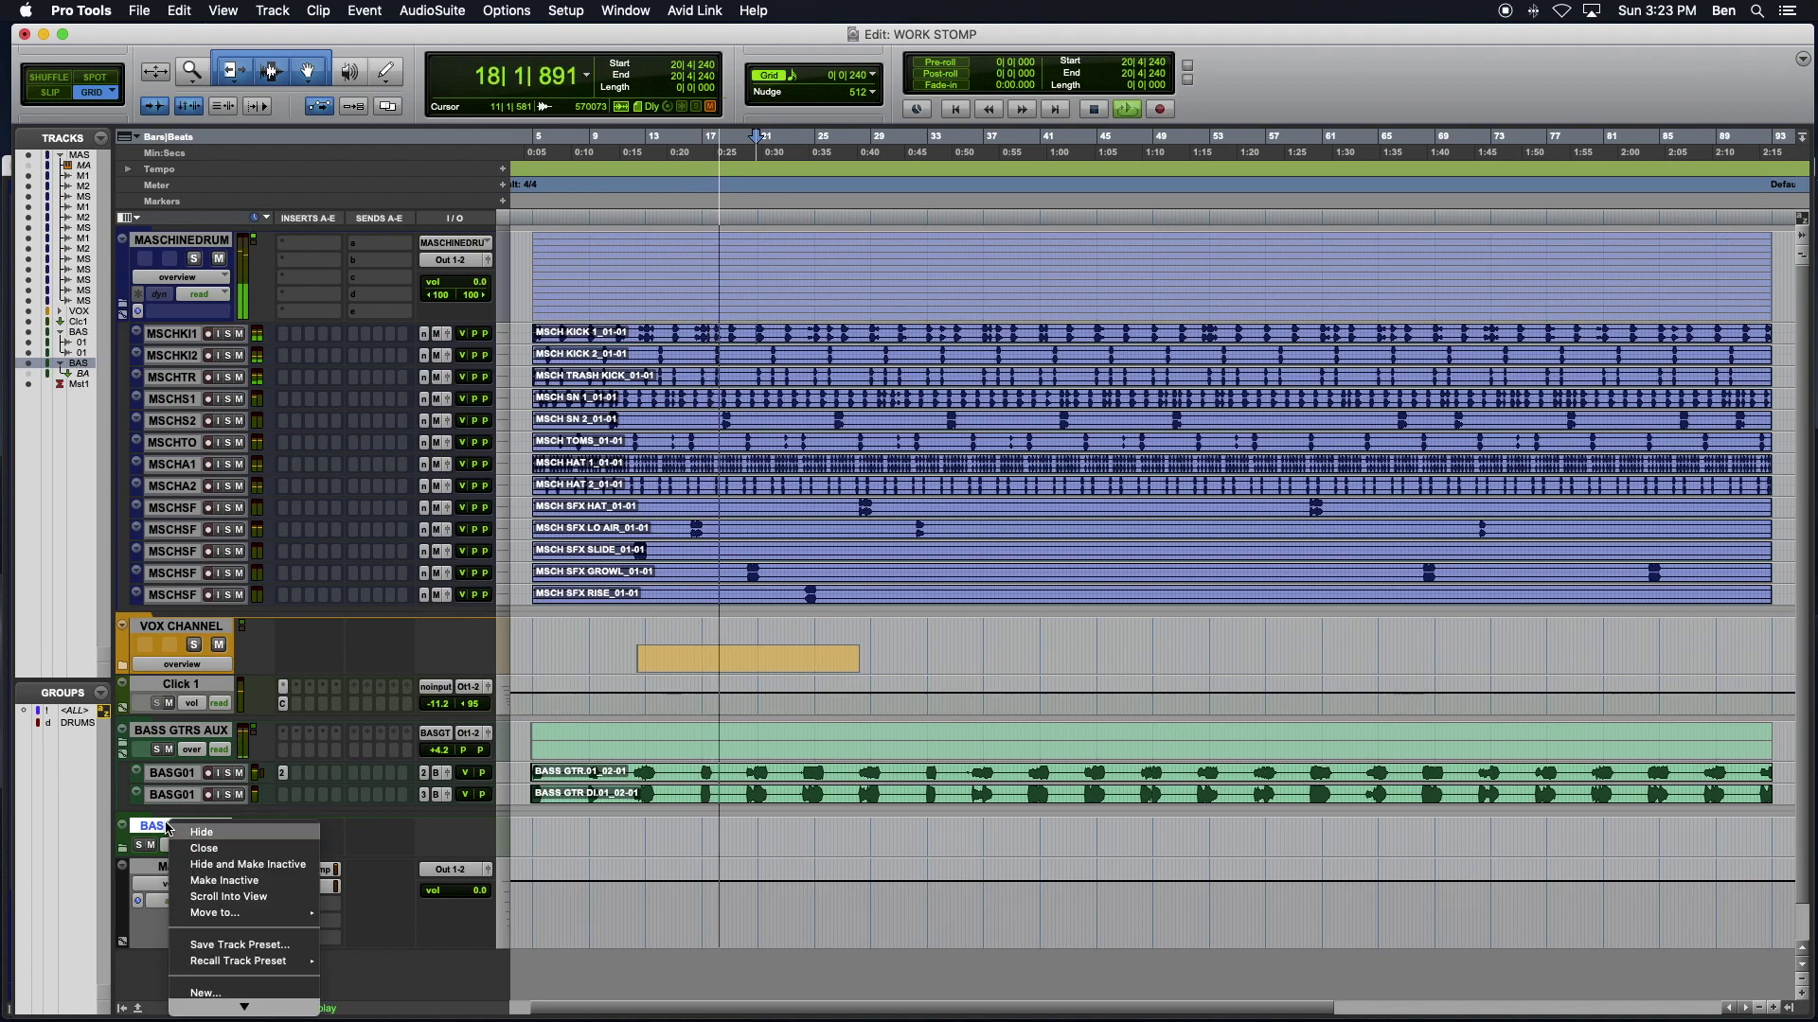
click(208, 865)
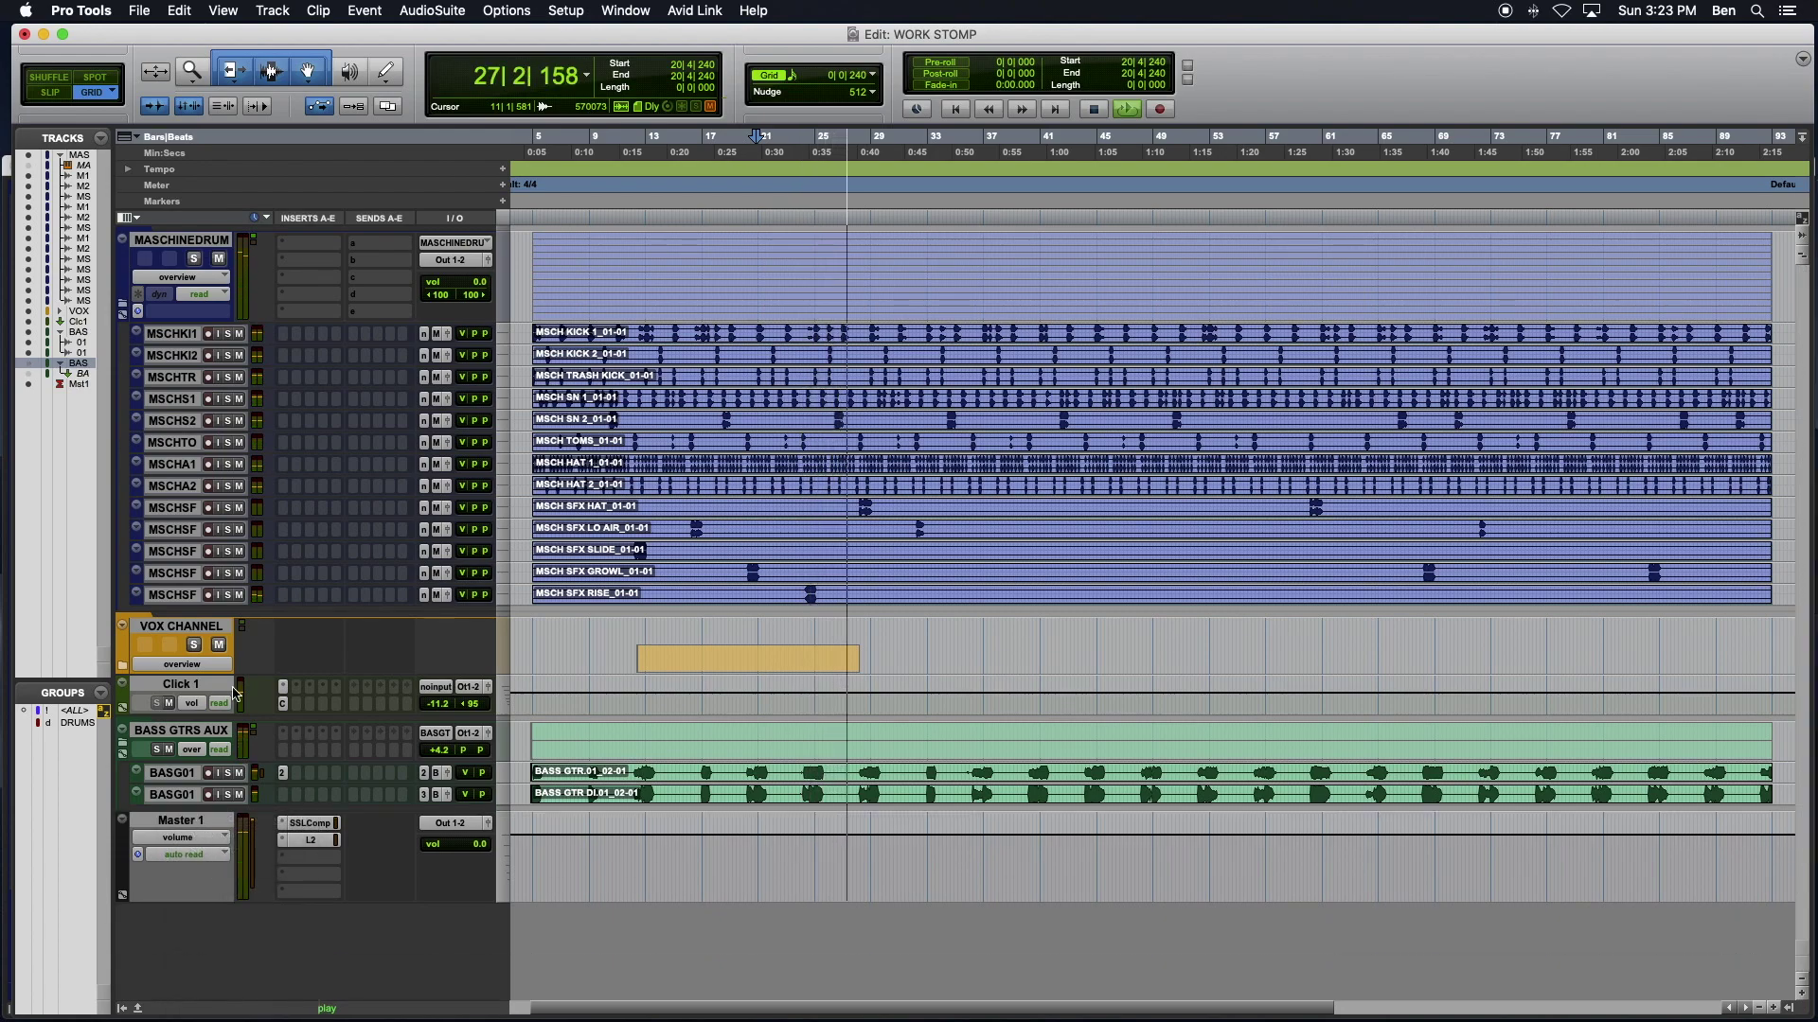
Step: Show the inactive BASS GTR RIG and BASS SCE tracks through the track list, and hide them again
click(29, 375)
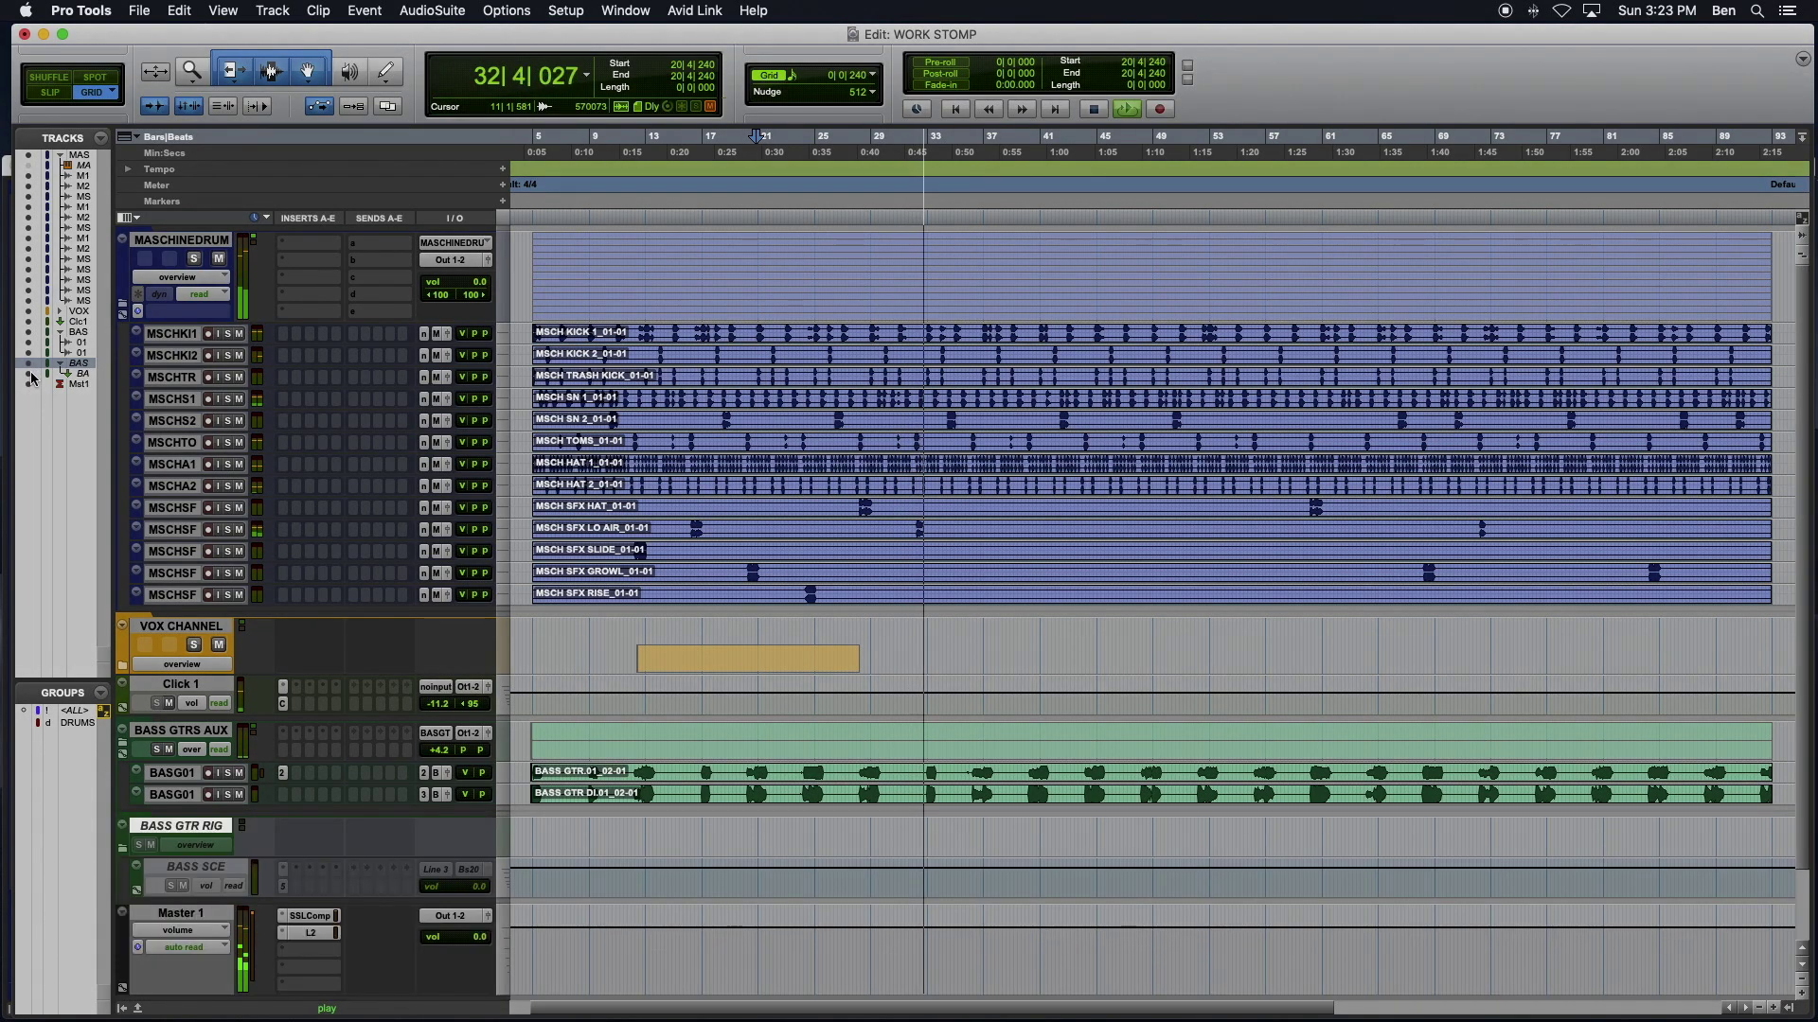
click(28, 374)
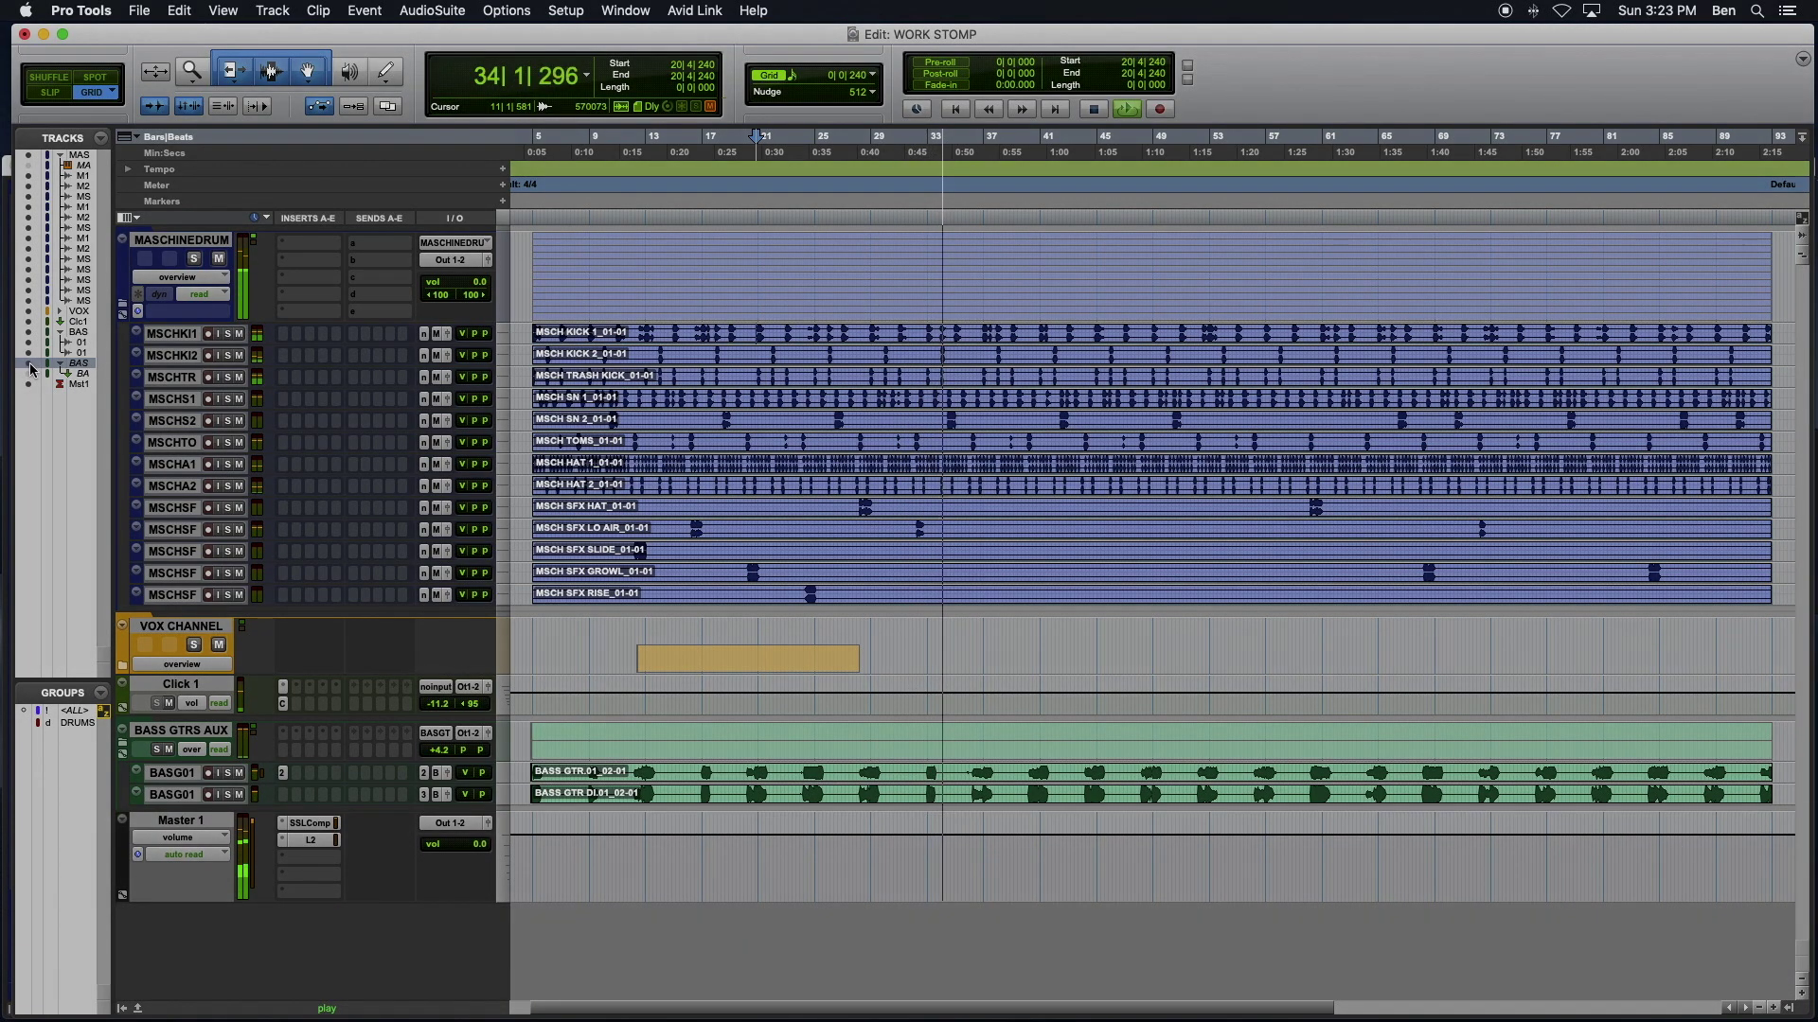
click(30, 375)
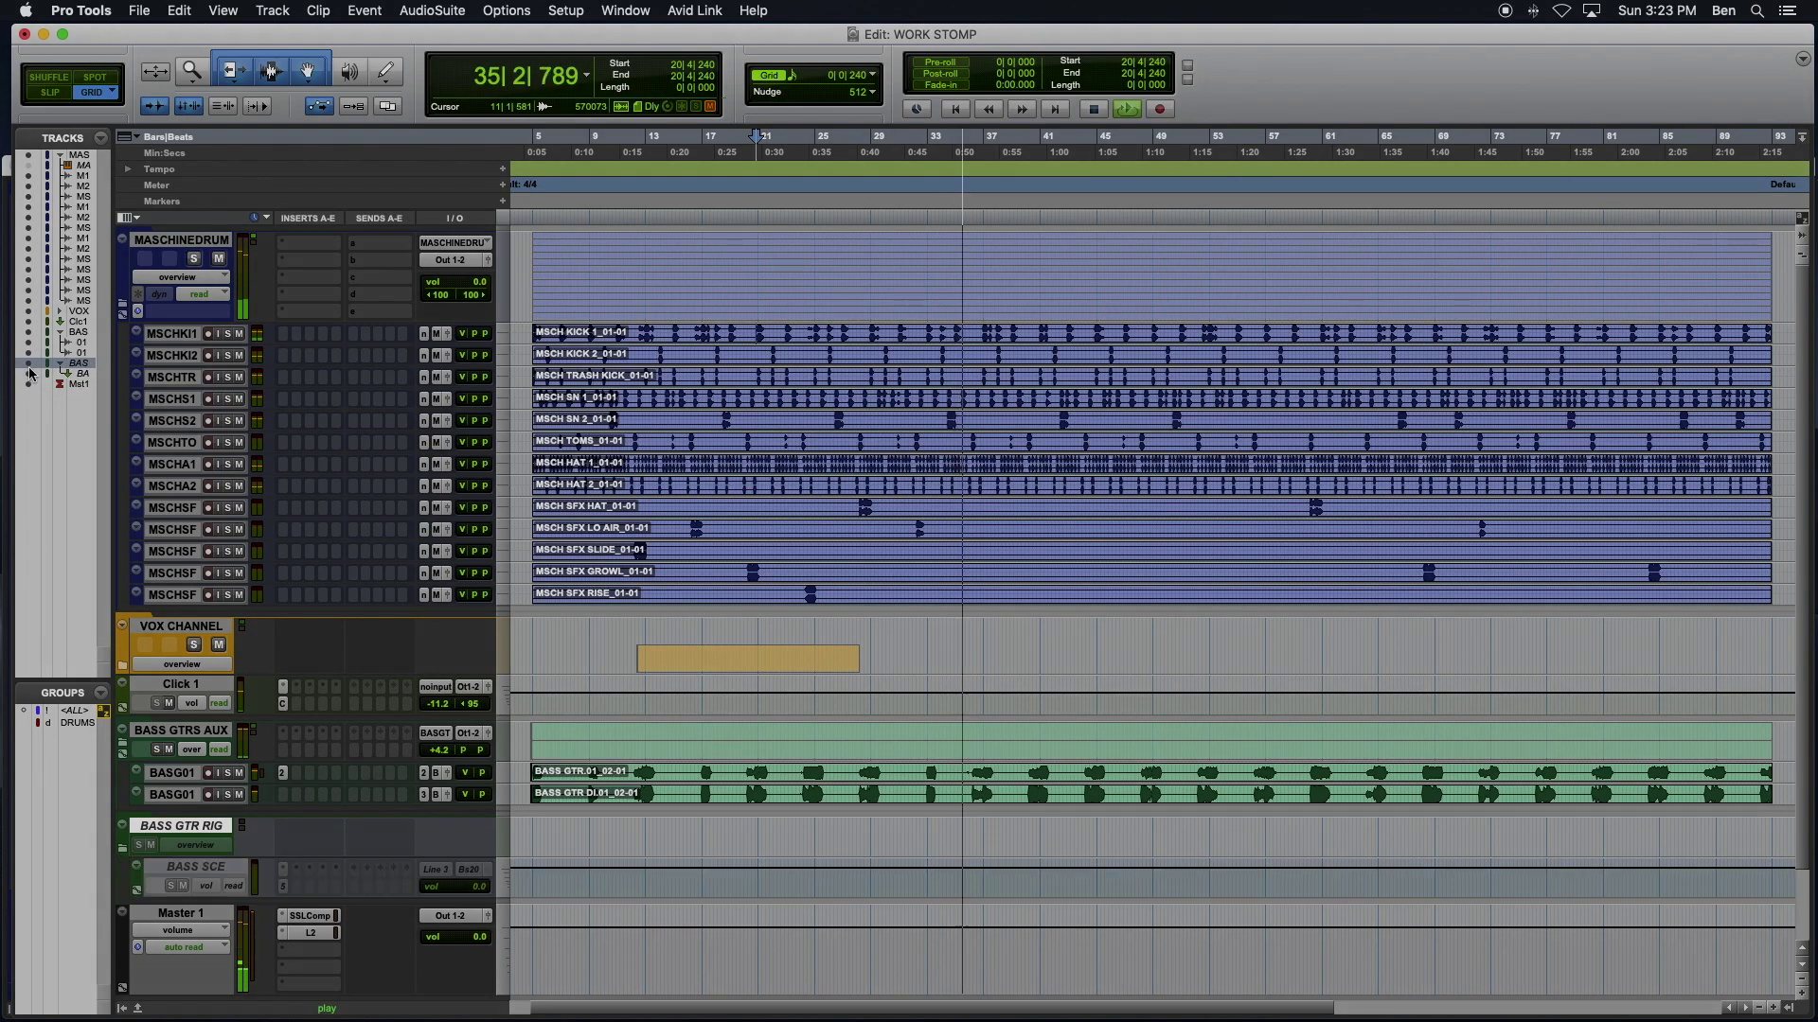
click(29, 376)
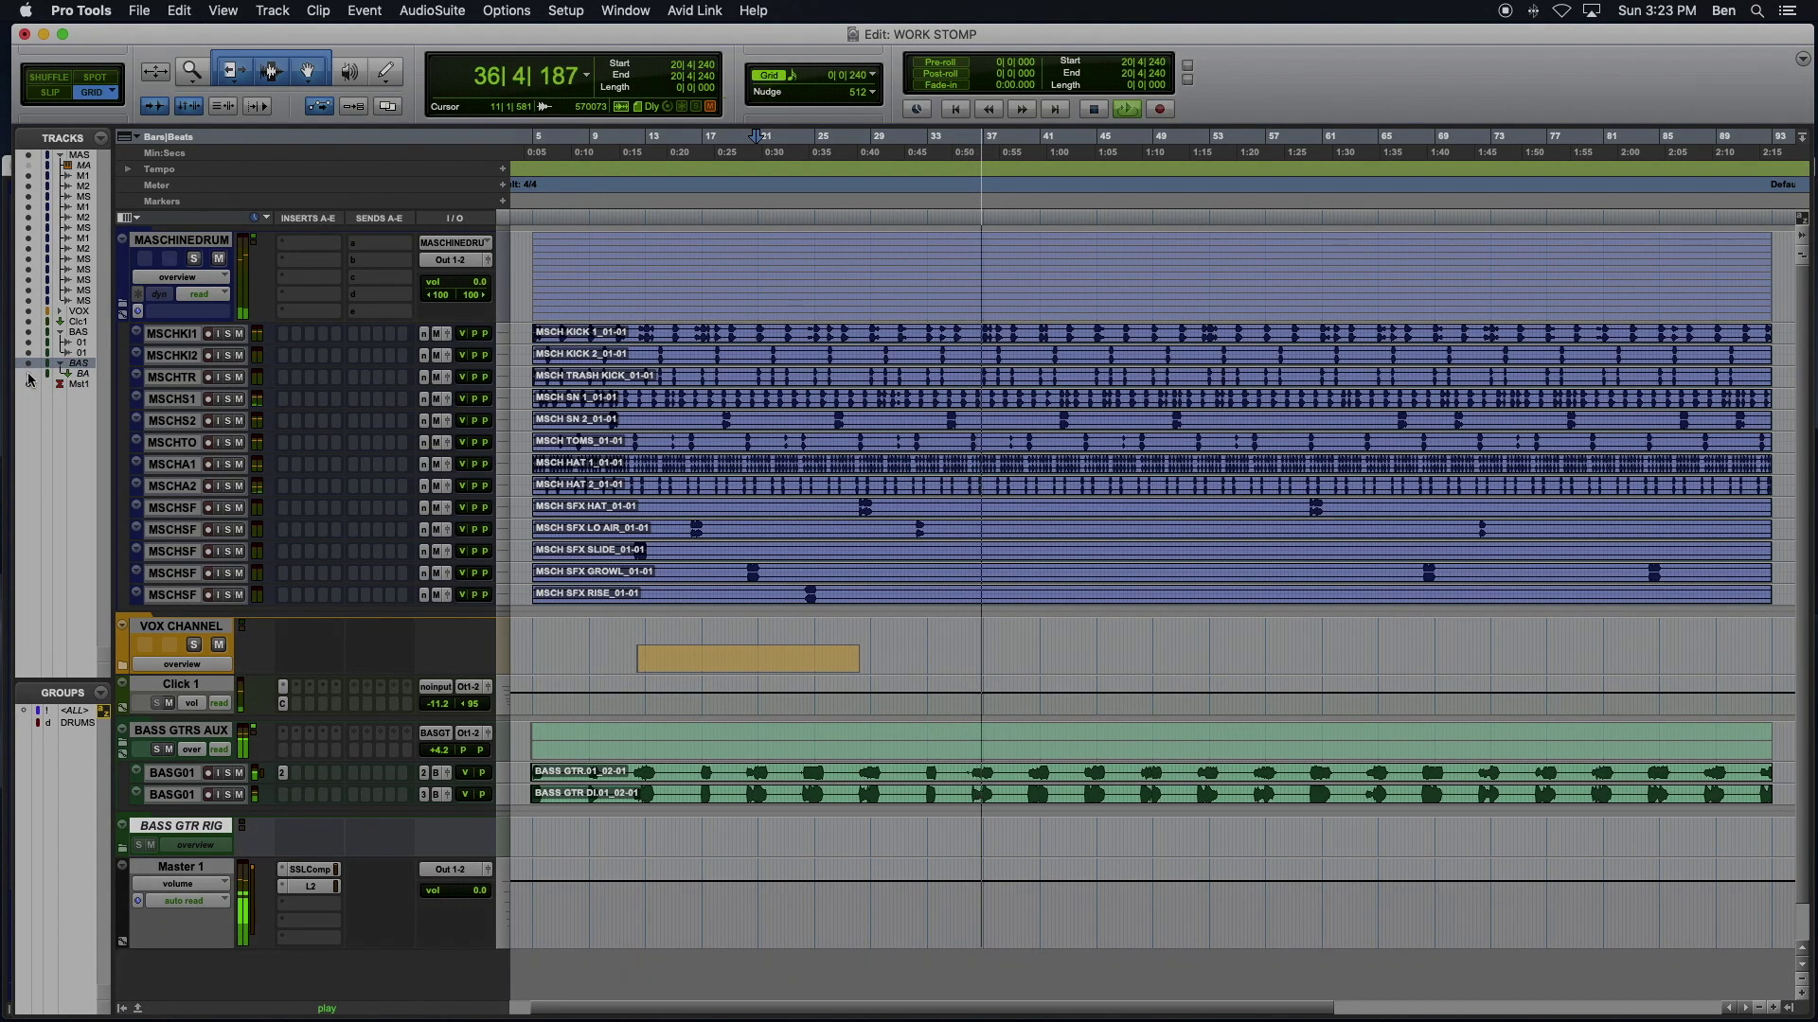
click(29, 377)
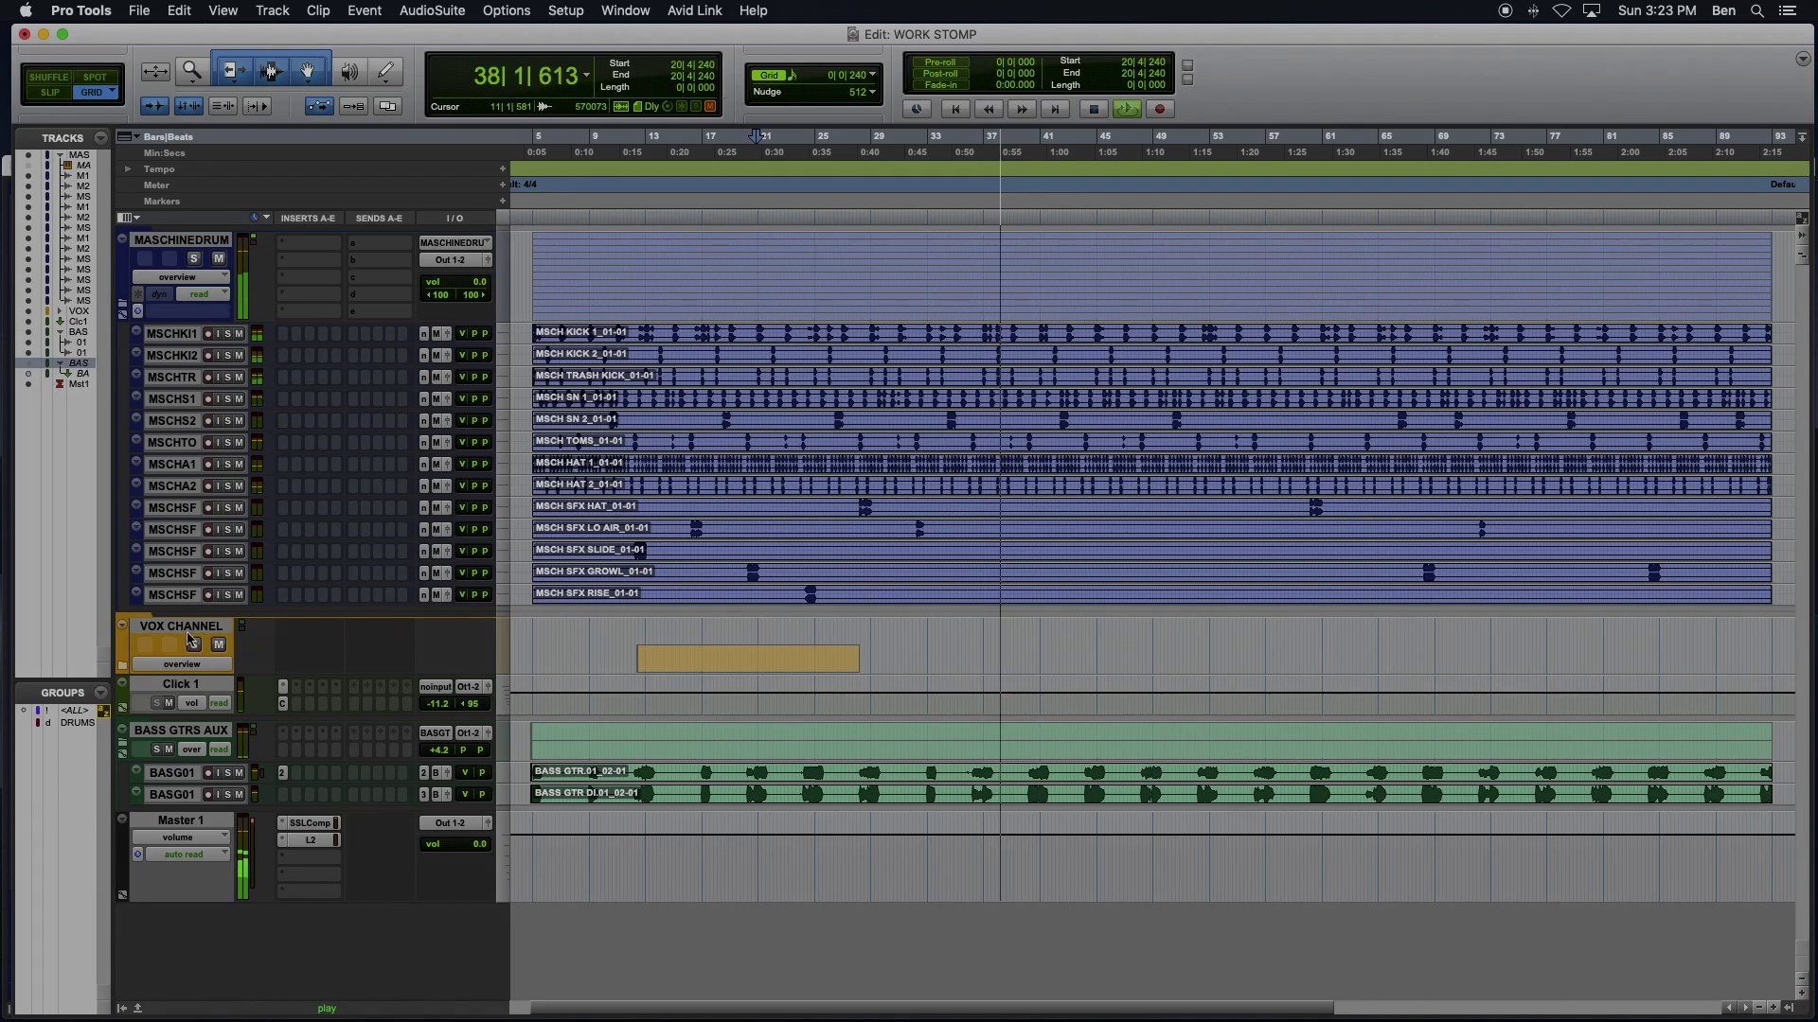